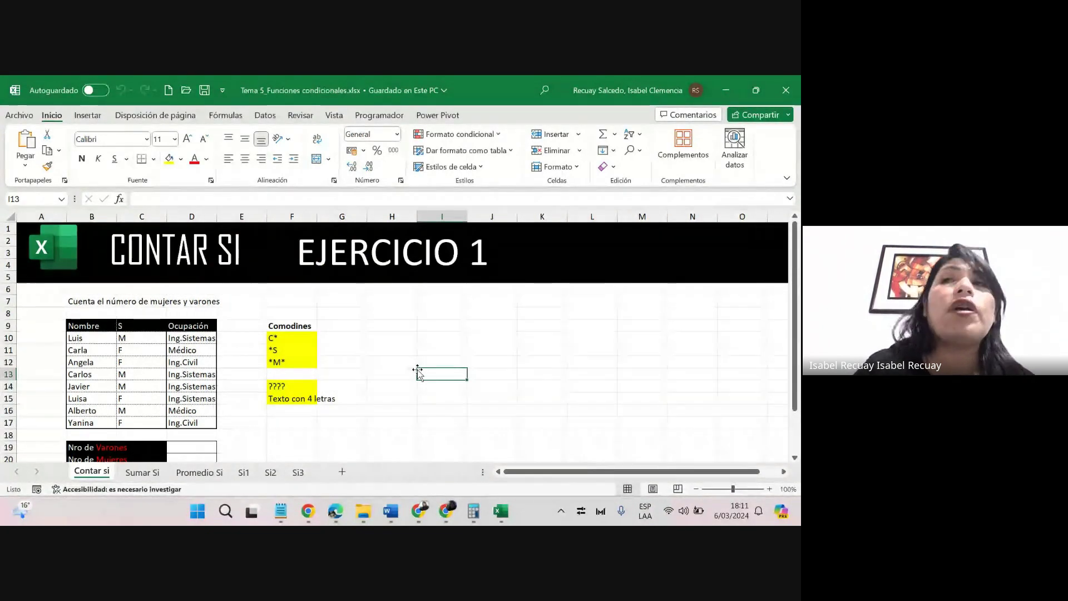
Insert a blank column before the Comodines column on the Contar si sheet.
scroll(795, 462, "down", 3)
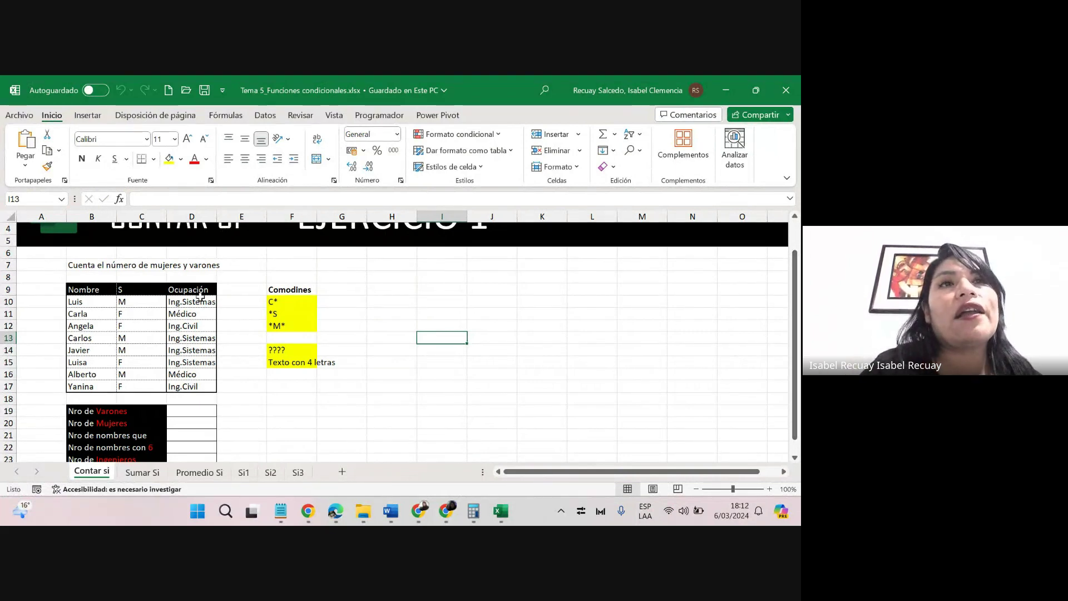
left_click(277, 215)
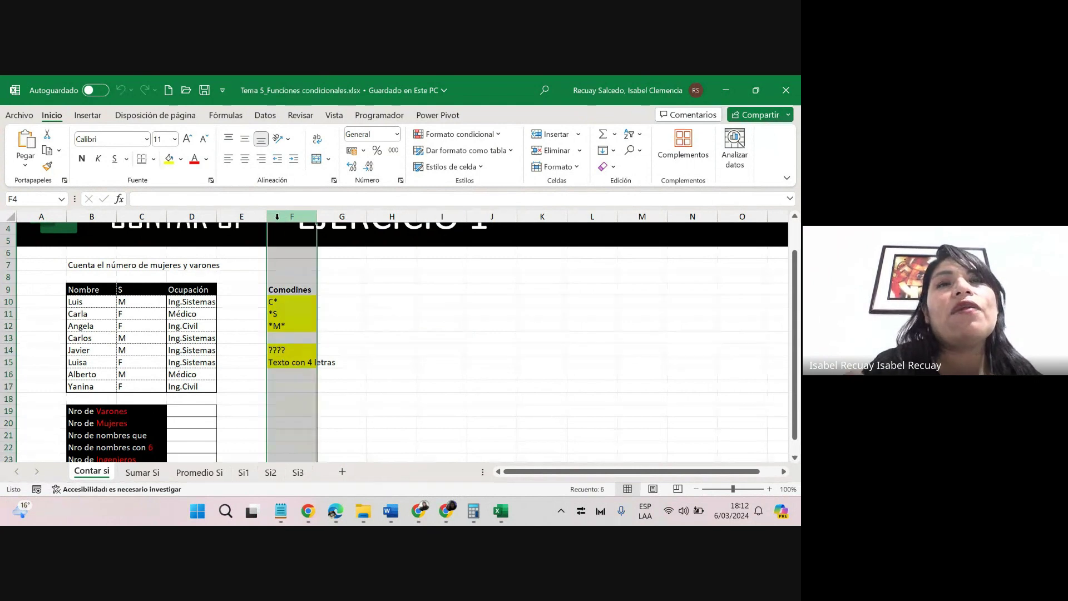
right_click(279, 217)
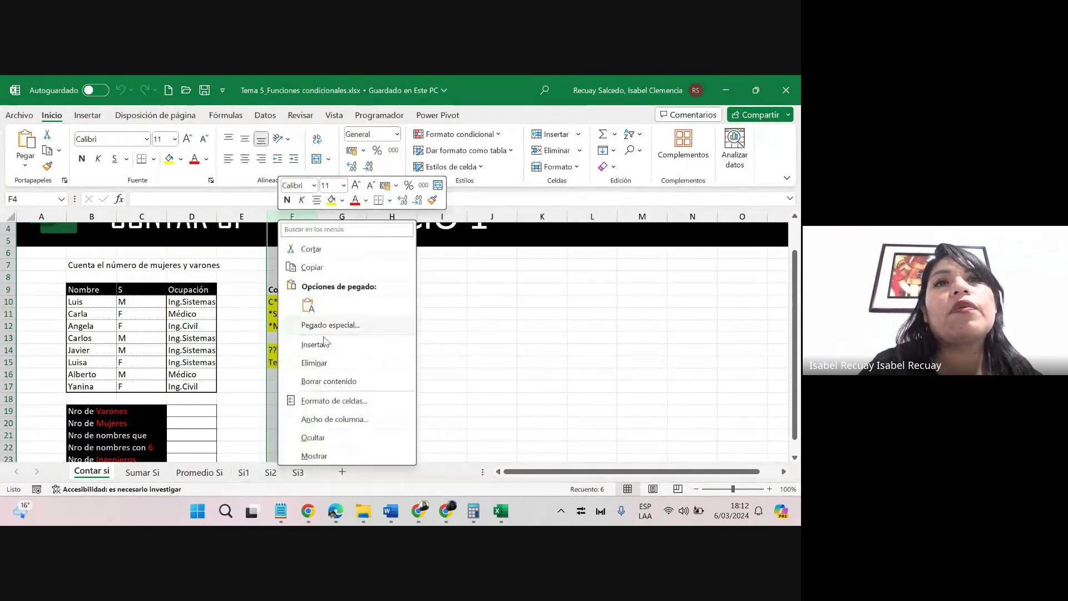
left_click(313, 344)
Enter the header Edad in cell E9, beside Ocupación.
left_click(237, 291)
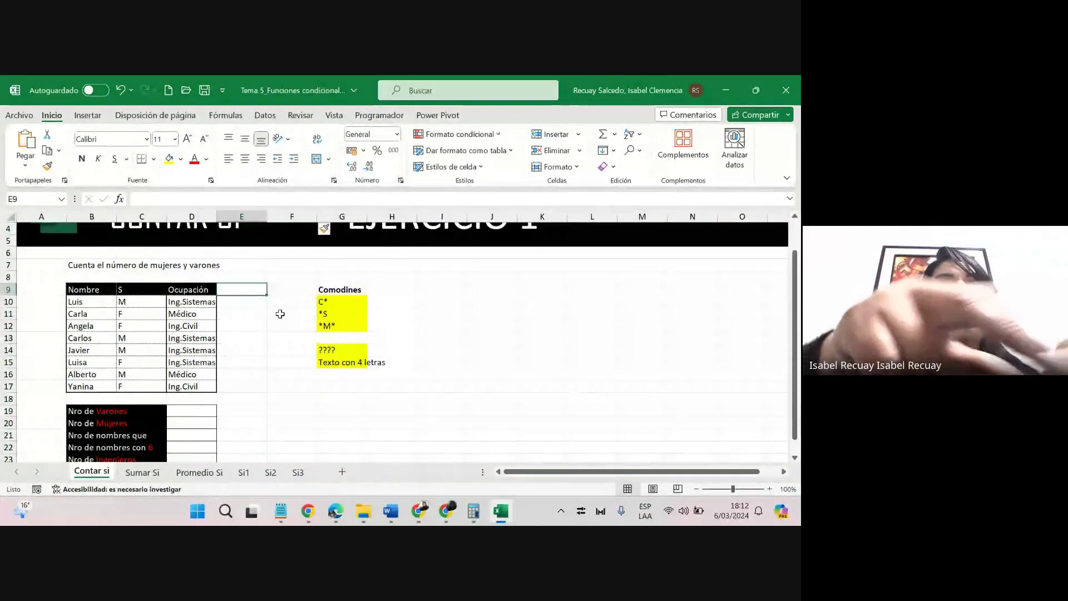
type("e")
key("BackSpace")
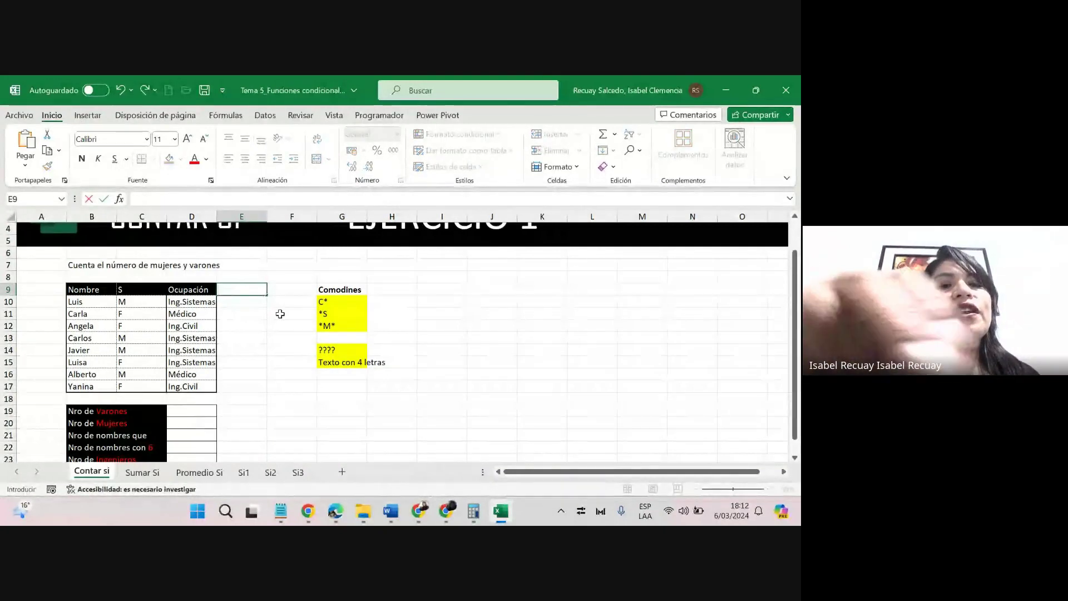
type("EDA")
key("BackSpace")
key("BackSpace")
type("da")
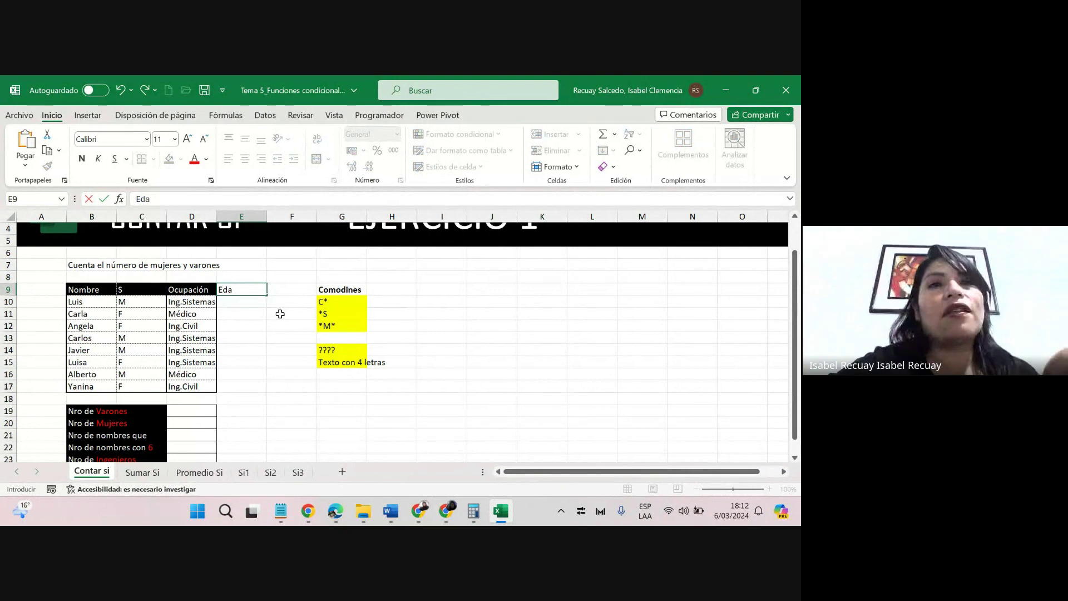
type("d")
key("Return")
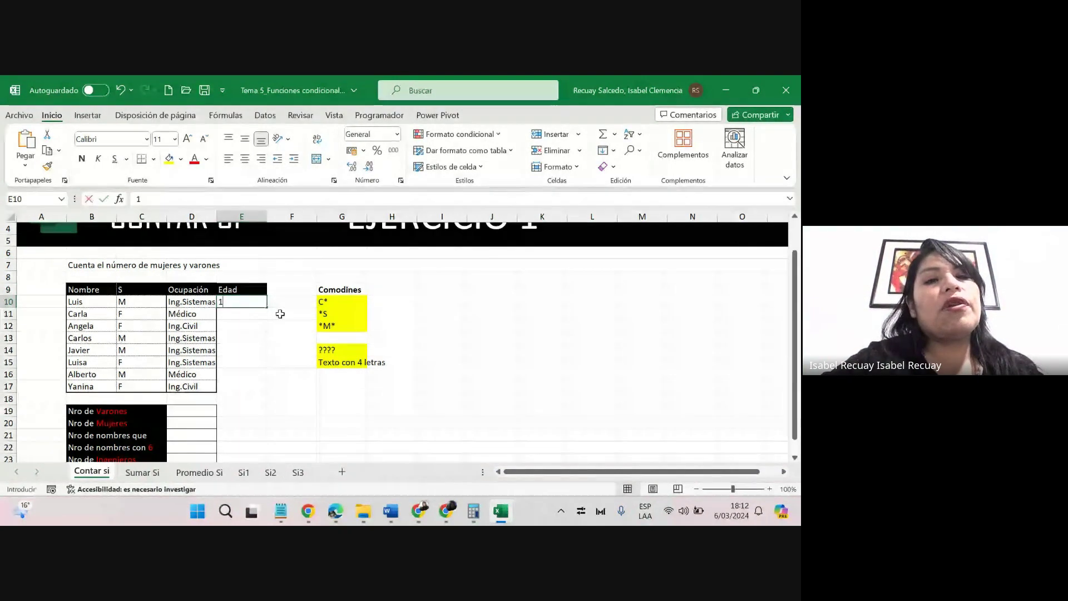
Fill the Edad column from E10 to E17 with the ages 18, 19, 15, 16, 18, 20, 16 and 25.
type("1")
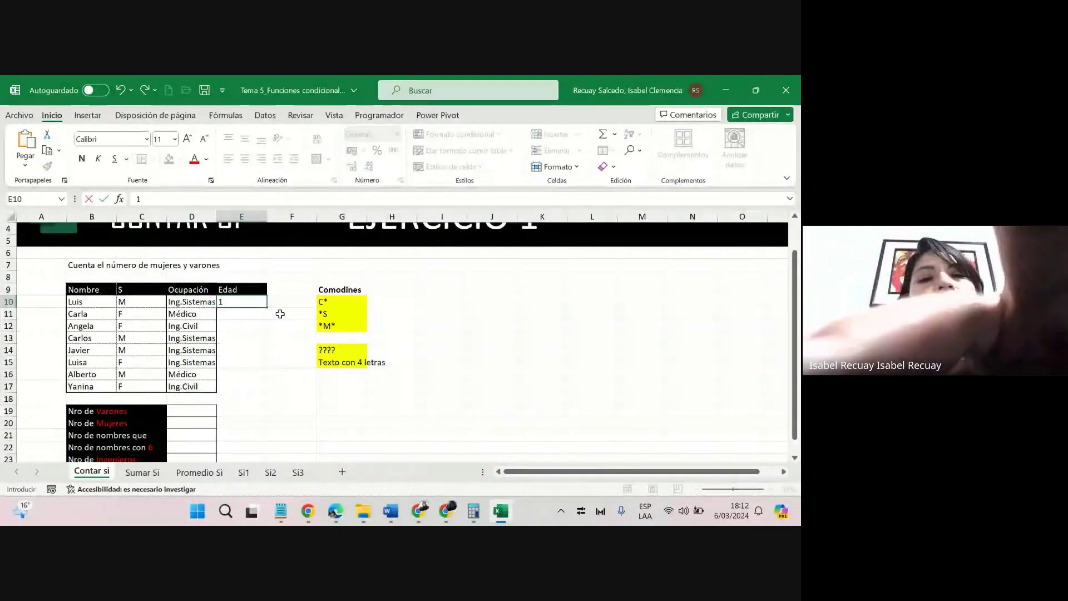
type("8")
key("Return")
type("19")
key("Return")
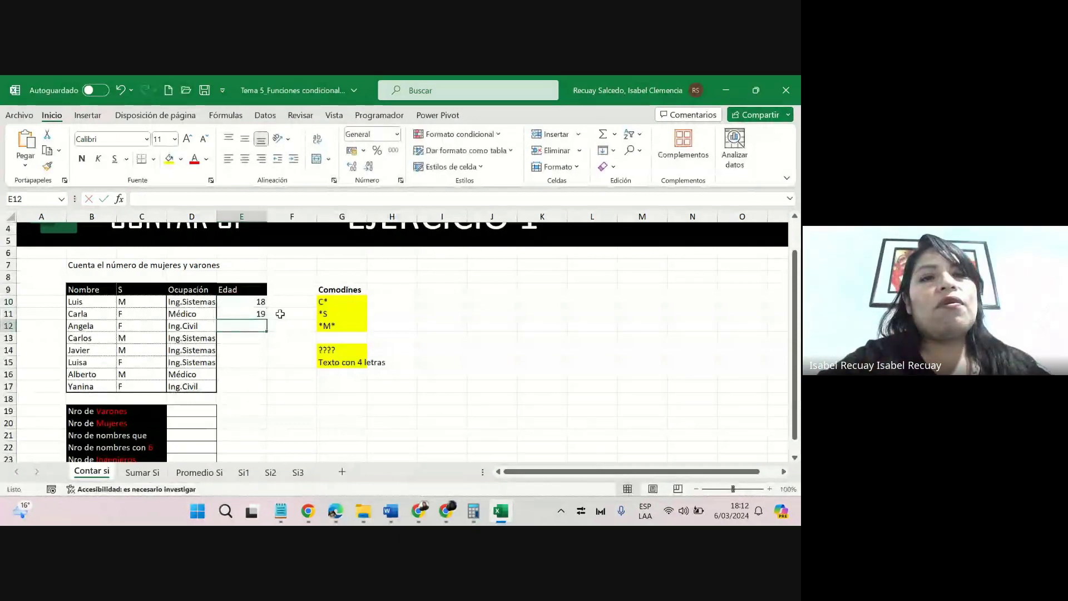
type("15")
key("Return")
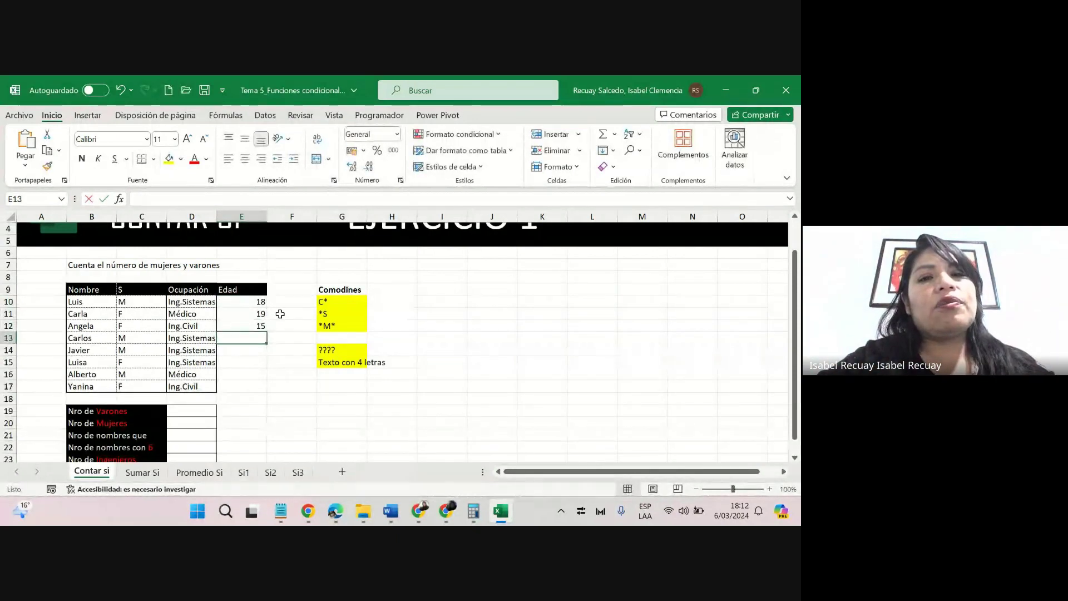
type("16")
key("Return")
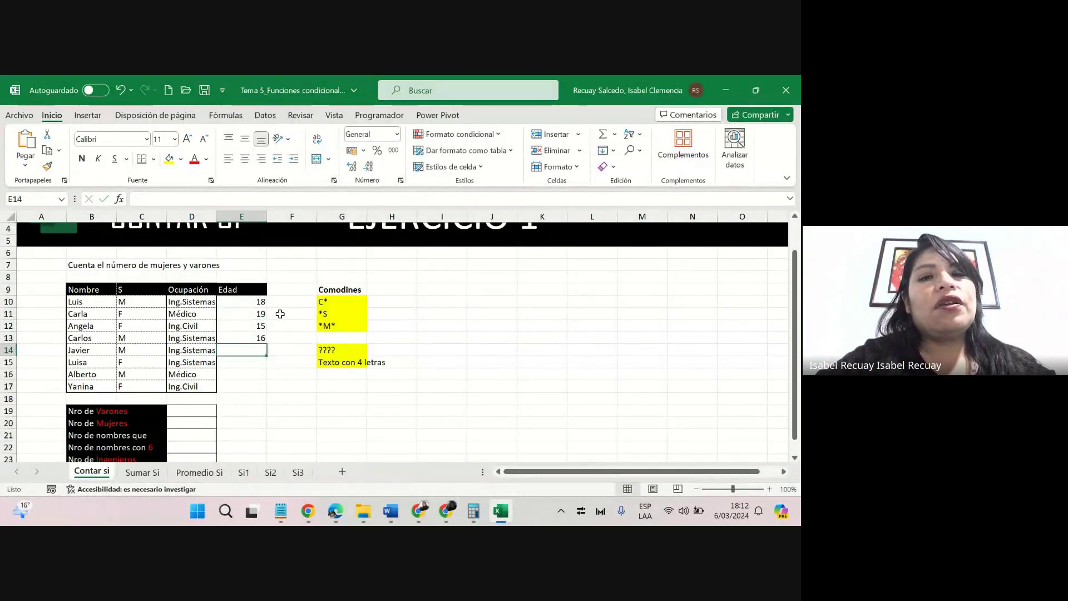
type("18")
key("Return")
type("20")
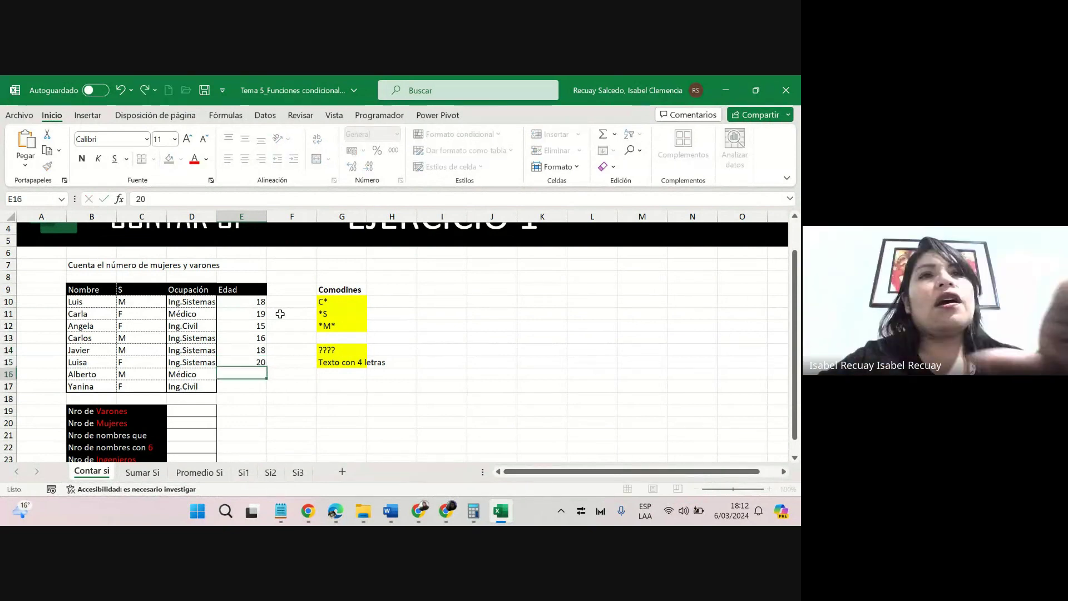
key("Return")
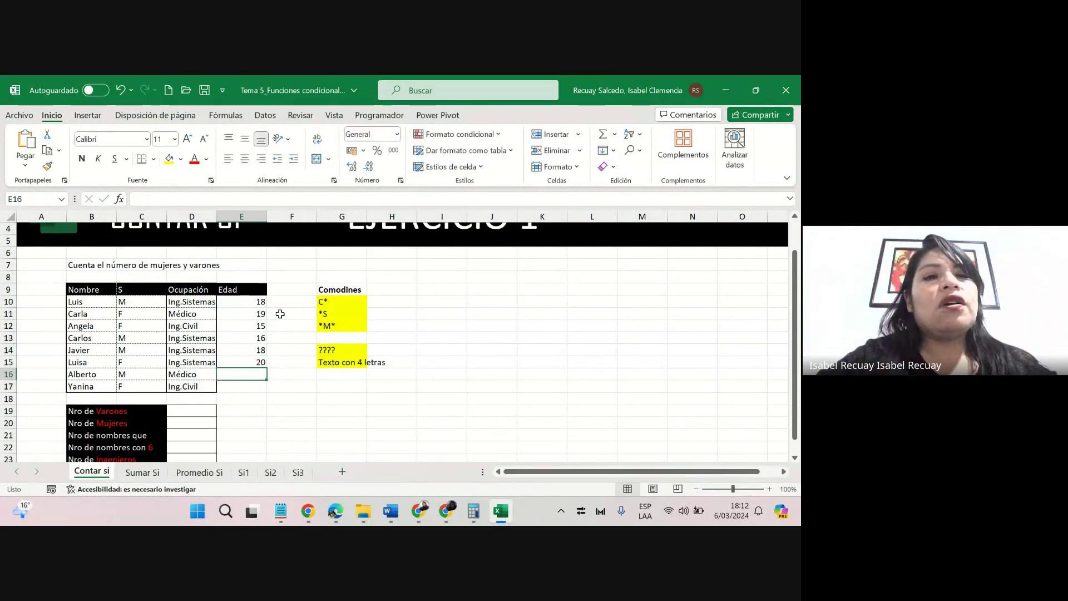
type("16")
key("Return")
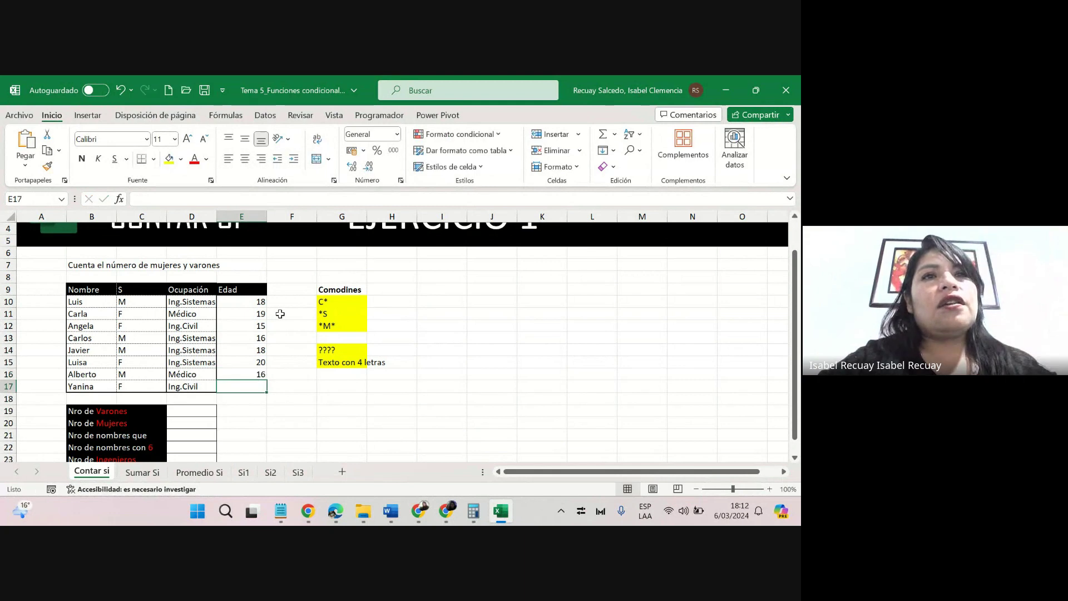
type("25")
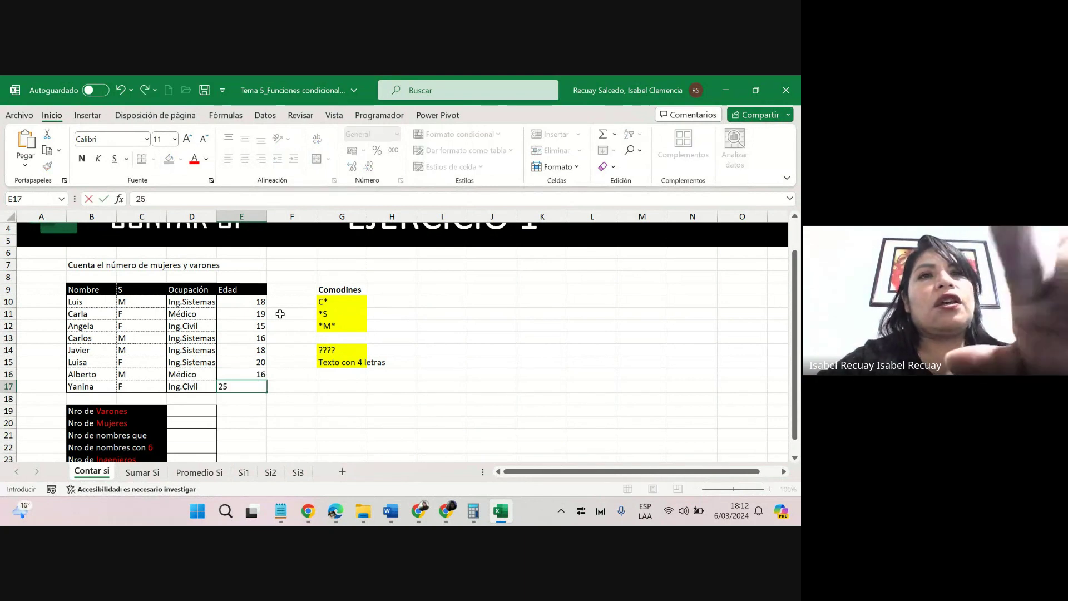
key("Return")
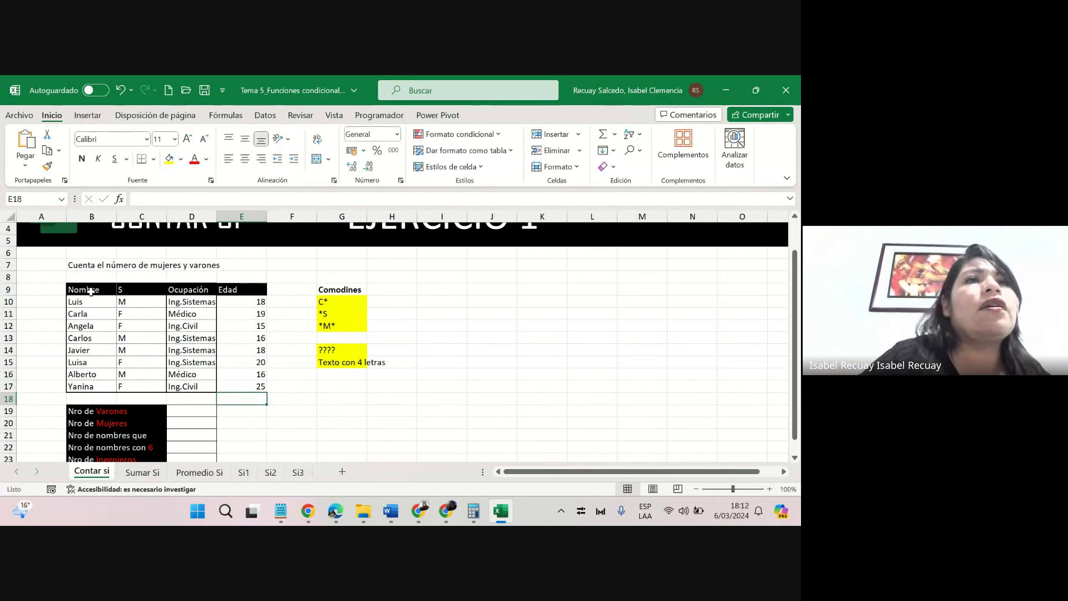
Apply all borders to the whole table in B9:E17.
left_click_drag(89, 290, 259, 396)
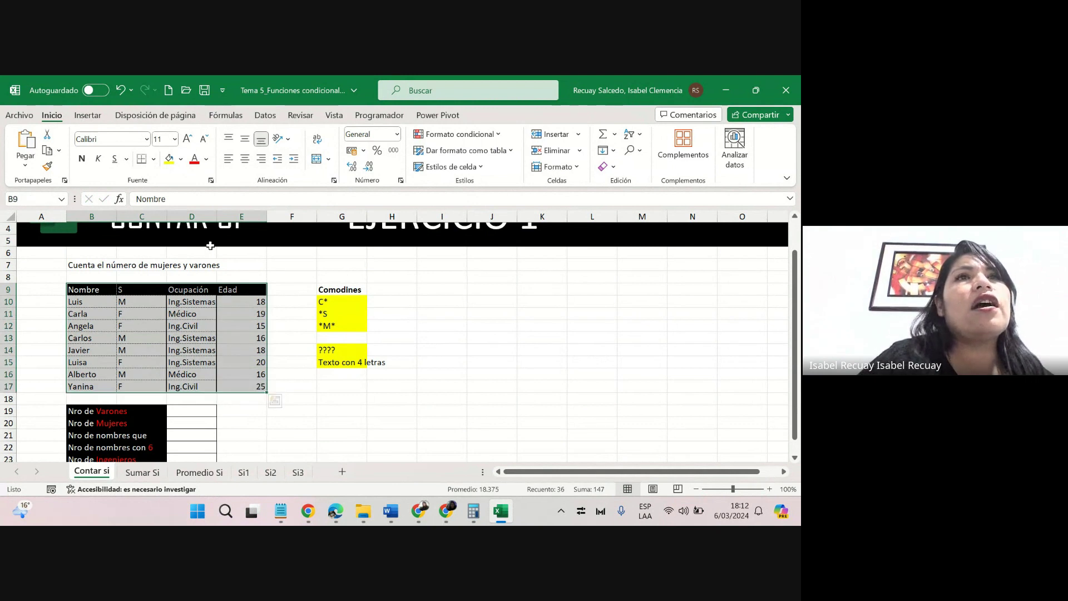
left_click(154, 160)
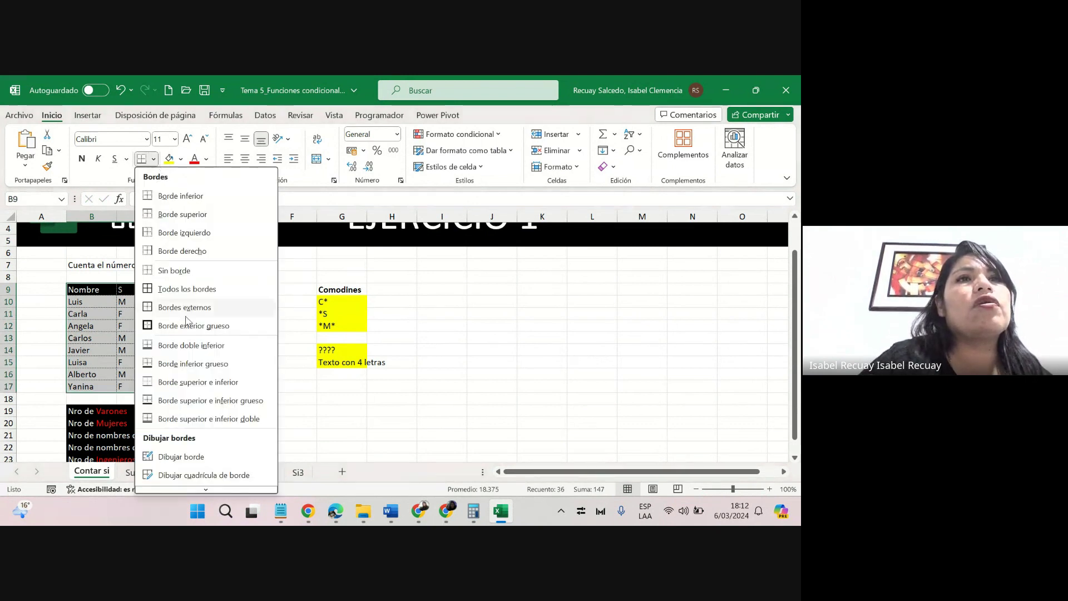
left_click(187, 289)
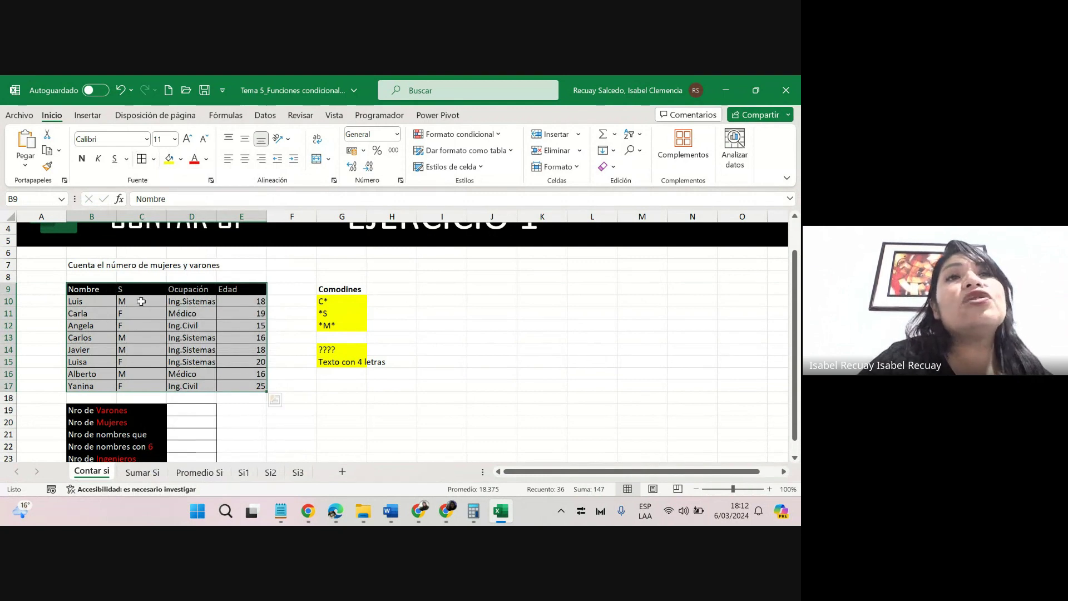
Center the header row of the table, from Nombre to Edad.
left_click(192, 291)
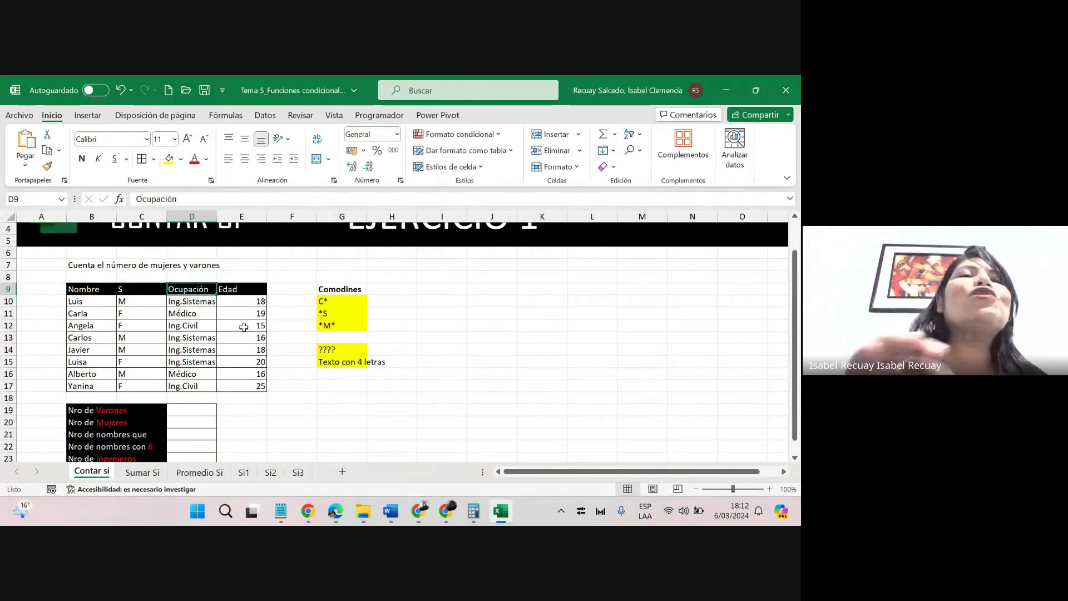
left_click_drag(89, 290, 228, 289)
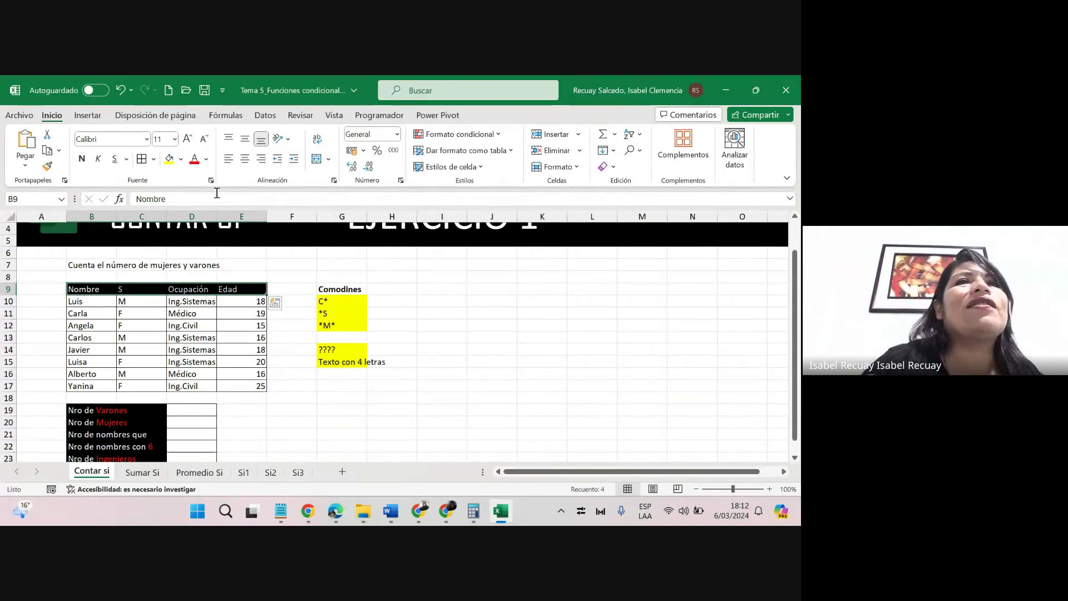
left_click(245, 159)
left_click(234, 373)
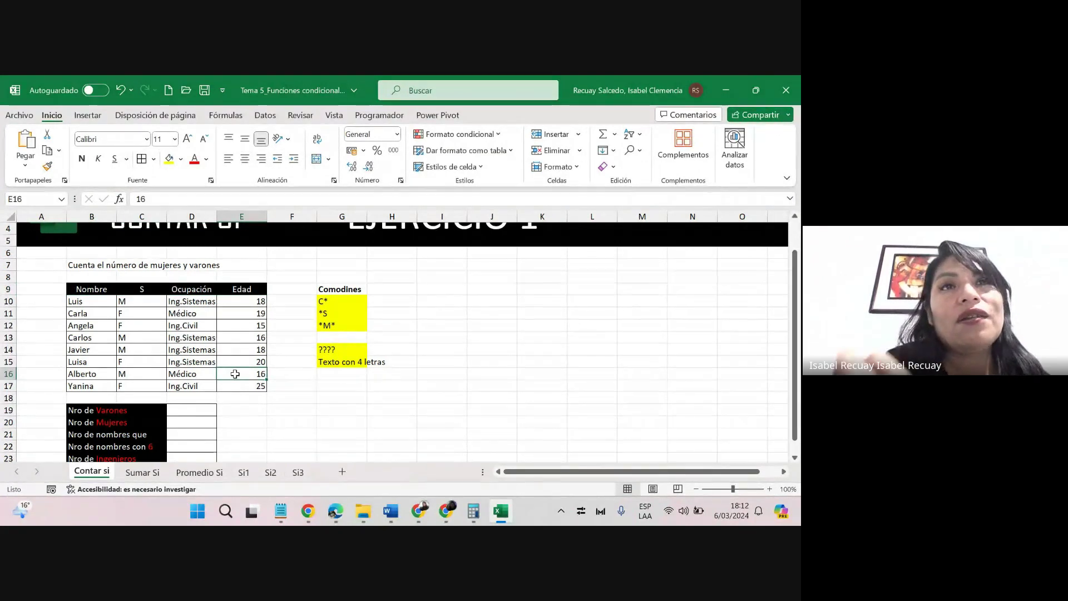
Select the ages in E10:E17, mark each with a red pen stroke, write 8 beside them and clear the annotations.
left_click_drag(236, 301, 250, 384)
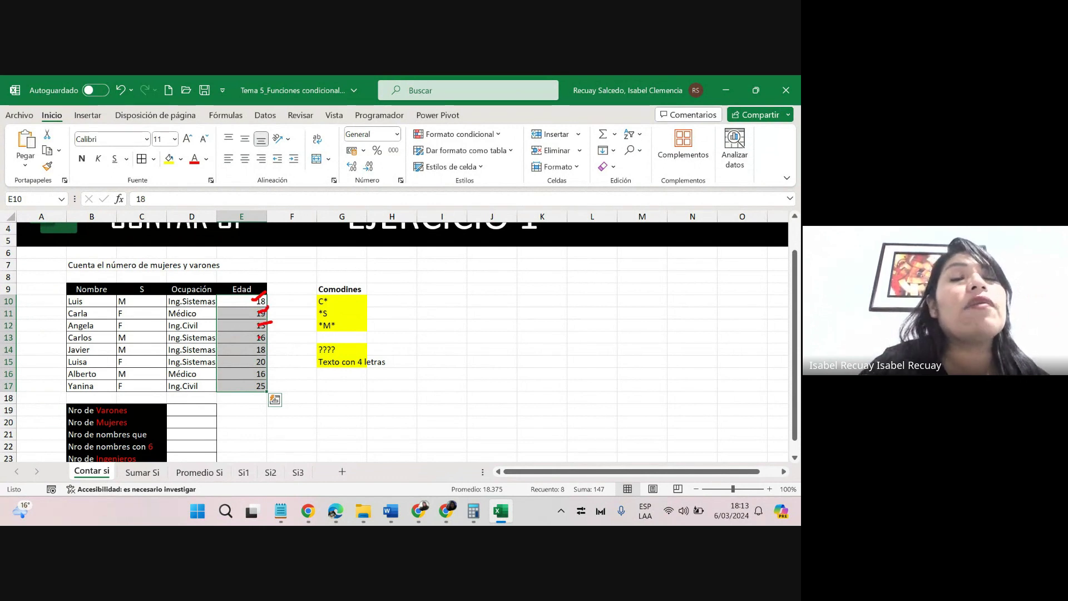
mouse_move(260, 338)
left_mouse_down()
mouse_move(285, 330)
mouse_move(281, 358)
mouse_move(262, 373)
left_mouse_up()
mouse_move(254, 385)
left_mouse_down()
mouse_move(301, 389)
mouse_move(302, 406)
left_mouse_up()
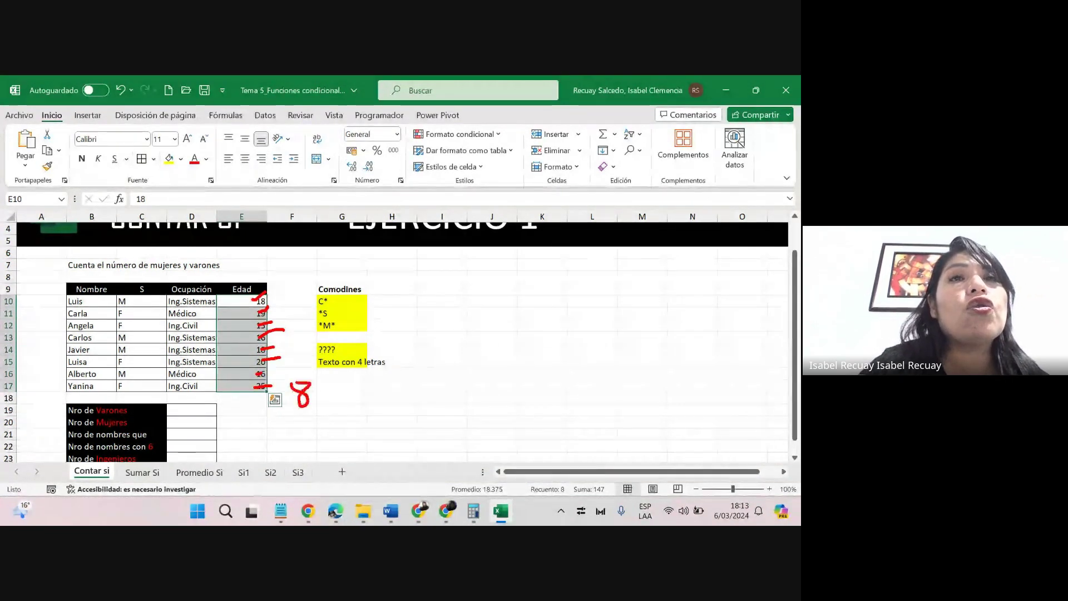
key("Escape")
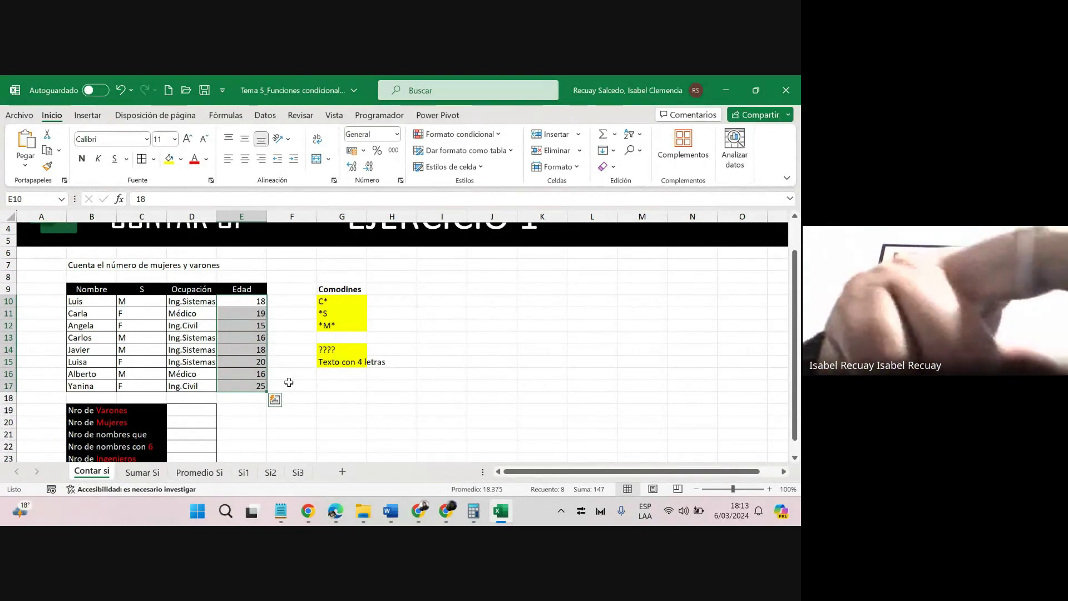
Examine the ages in E10:E17 in a magnified view.
key("ctrl+4")
key("ctrl+q")
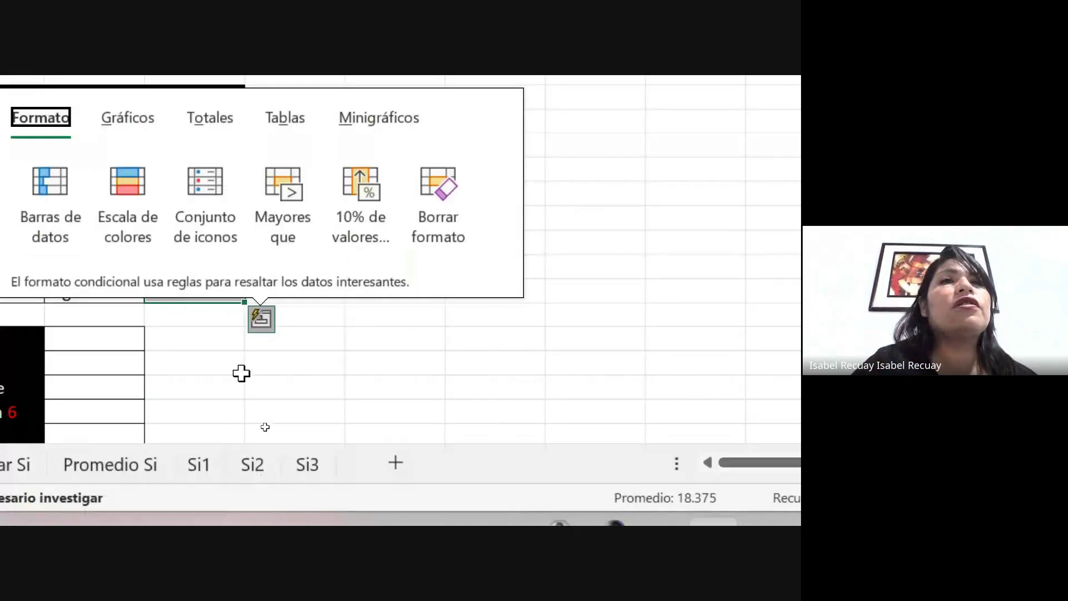
key("Escape")
left_click_drag(195, 214, 210, 384)
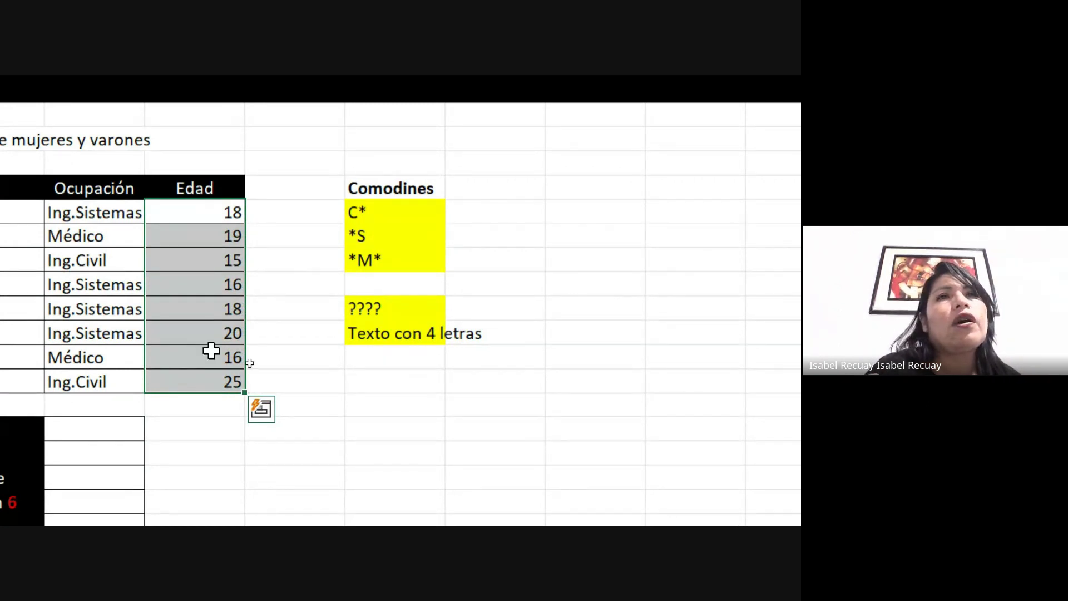
key("ctrl+4")
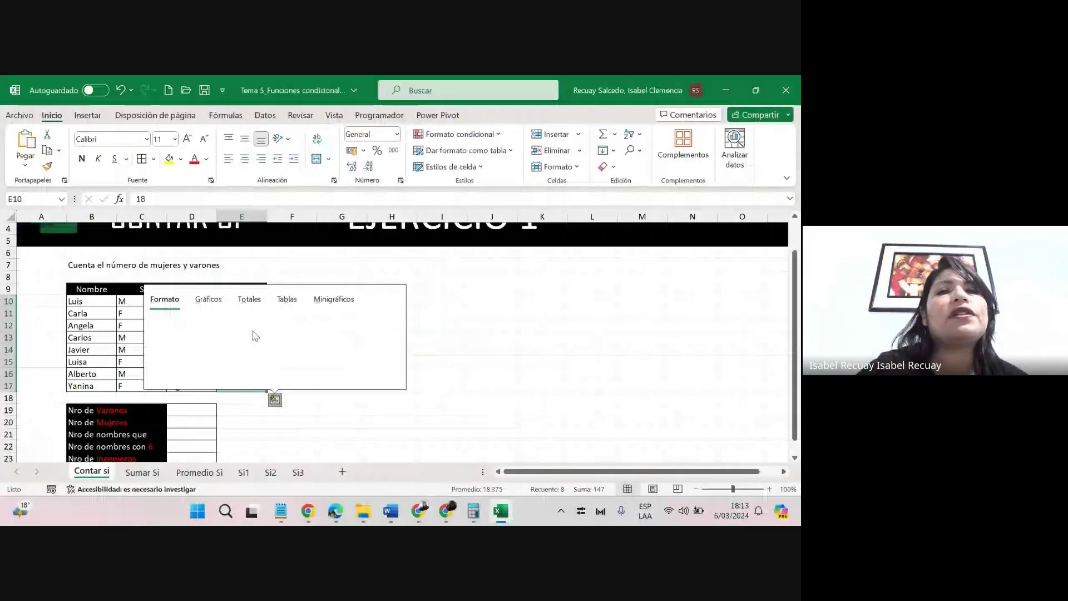
Switch to the Google Meet call in Chrome and admit the waiting participant.
mouse_move(445, 511)
left_click(434, 458)
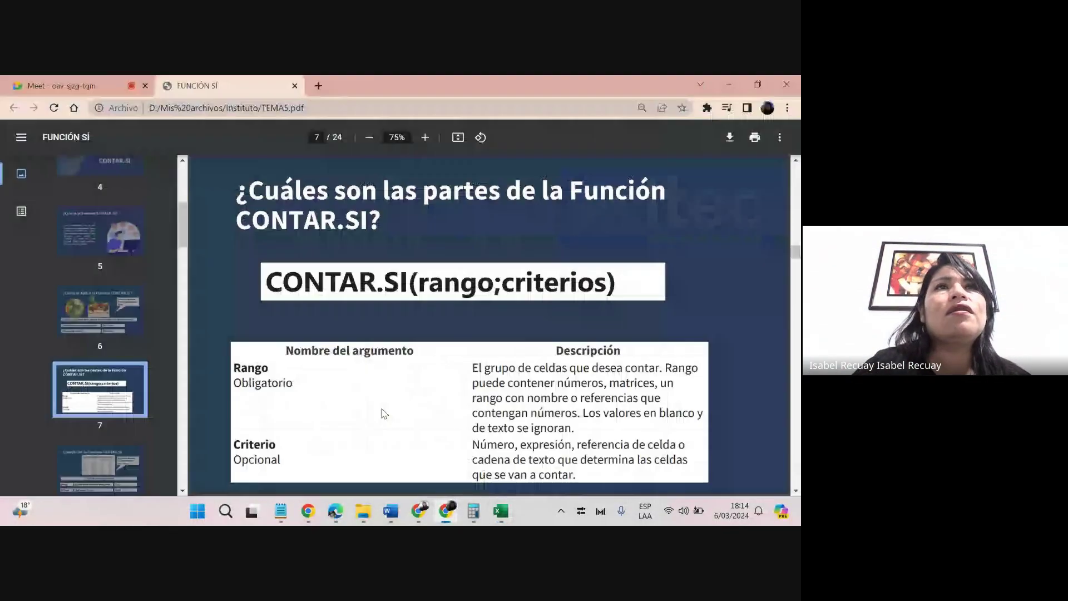
left_click(103, 85)
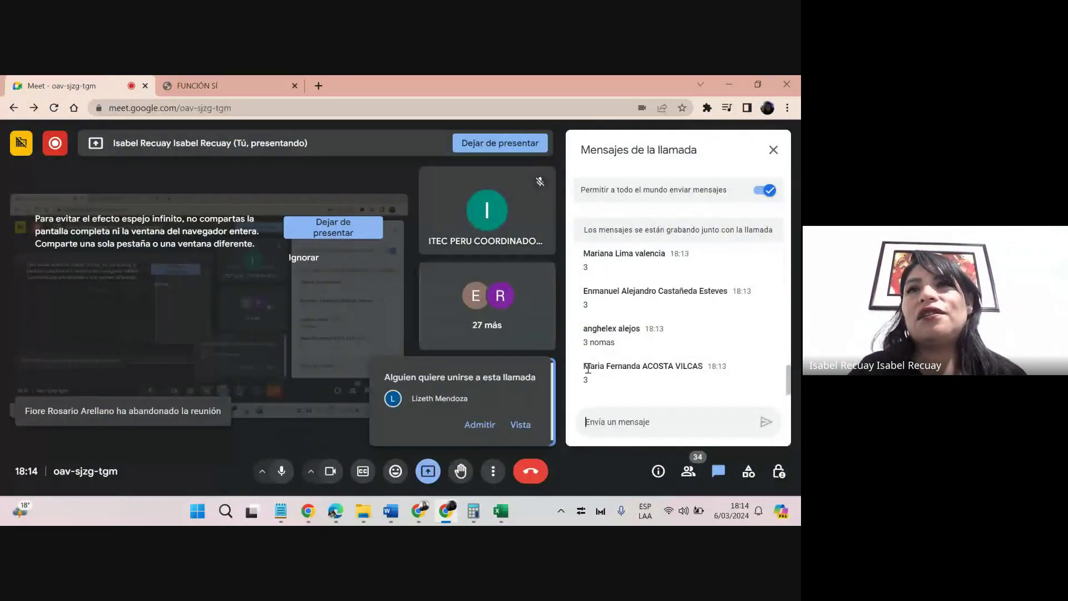
left_click(479, 424)
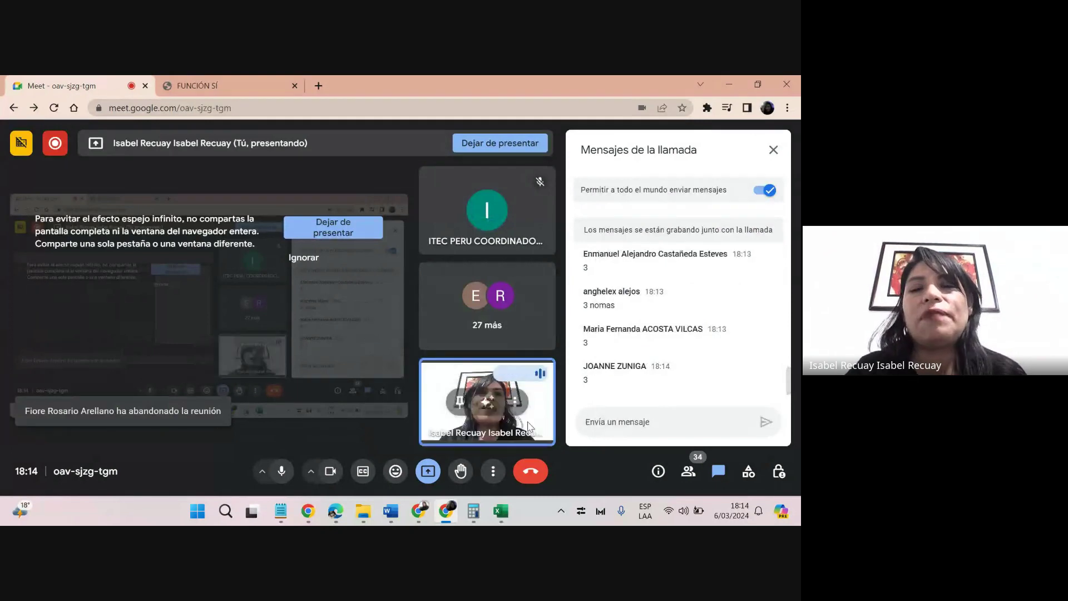
Switch to Excel, fill the ages in E12, E13 and E16 with yellow, and temporarily circle the Edad column in red pen.
key("alt+Tab")
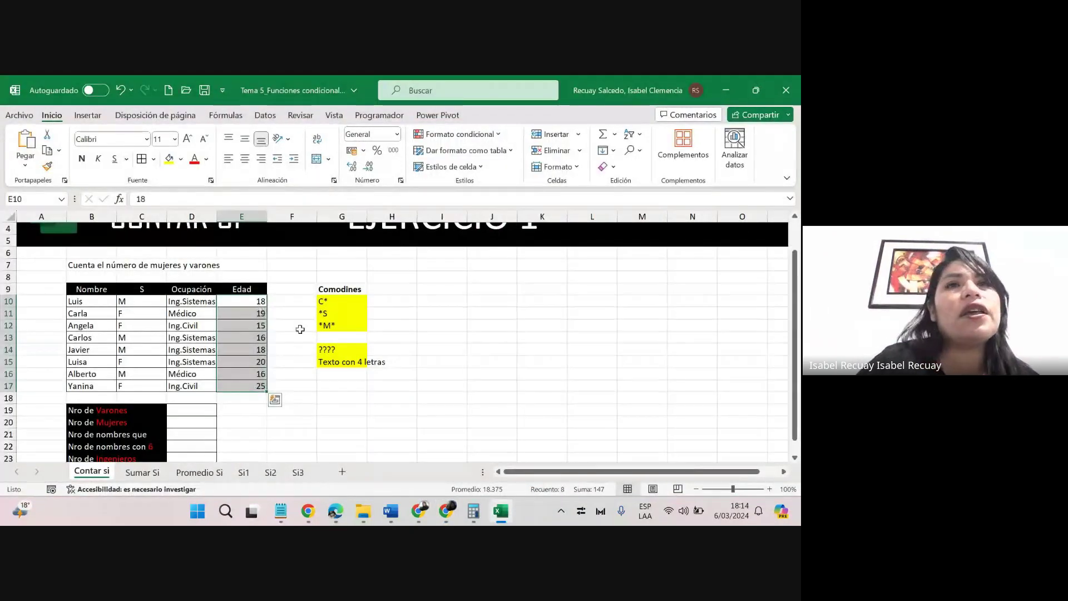
left_click(261, 326)
left_click(169, 159)
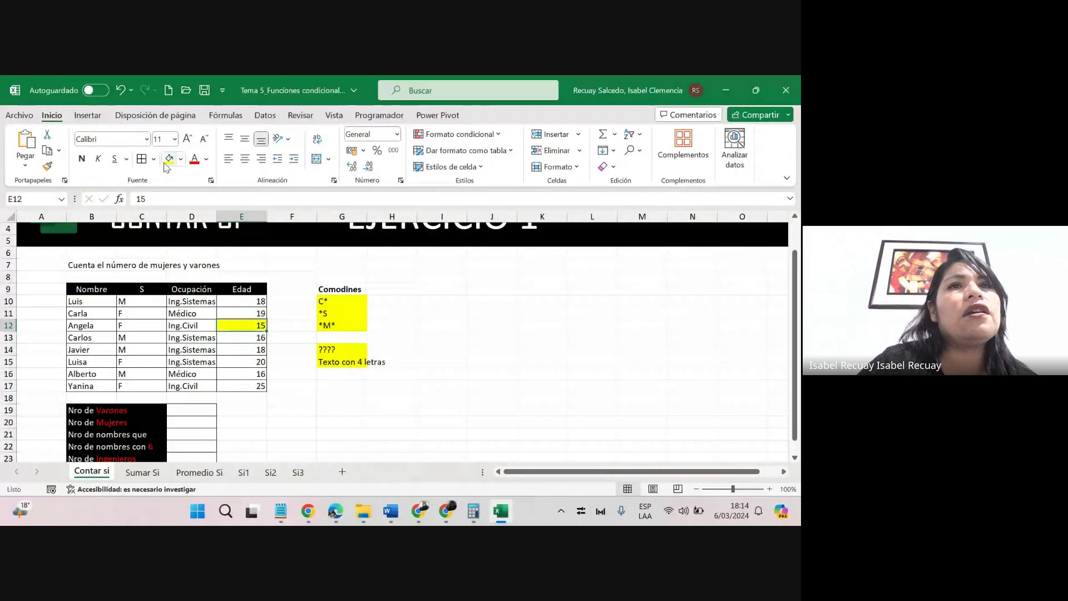
left_click(247, 338)
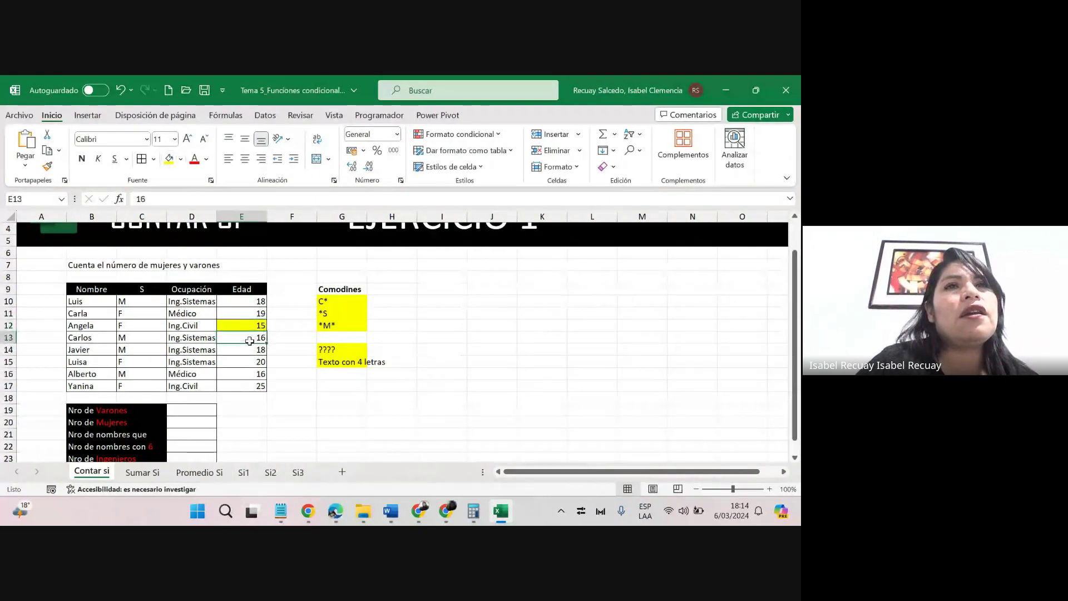
left_click(169, 159)
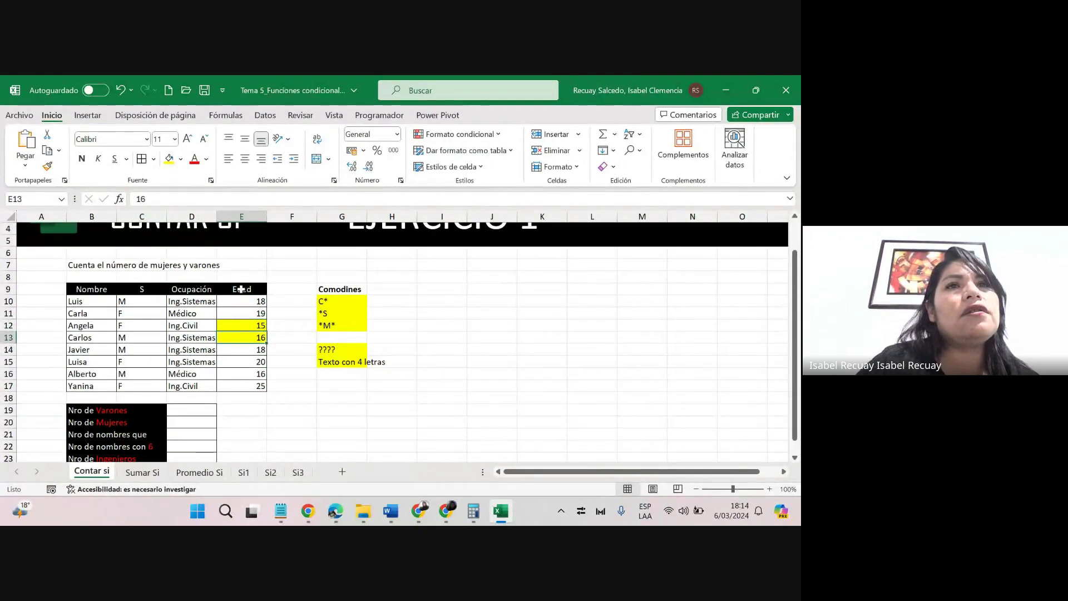
left_click(261, 373)
left_click(169, 159)
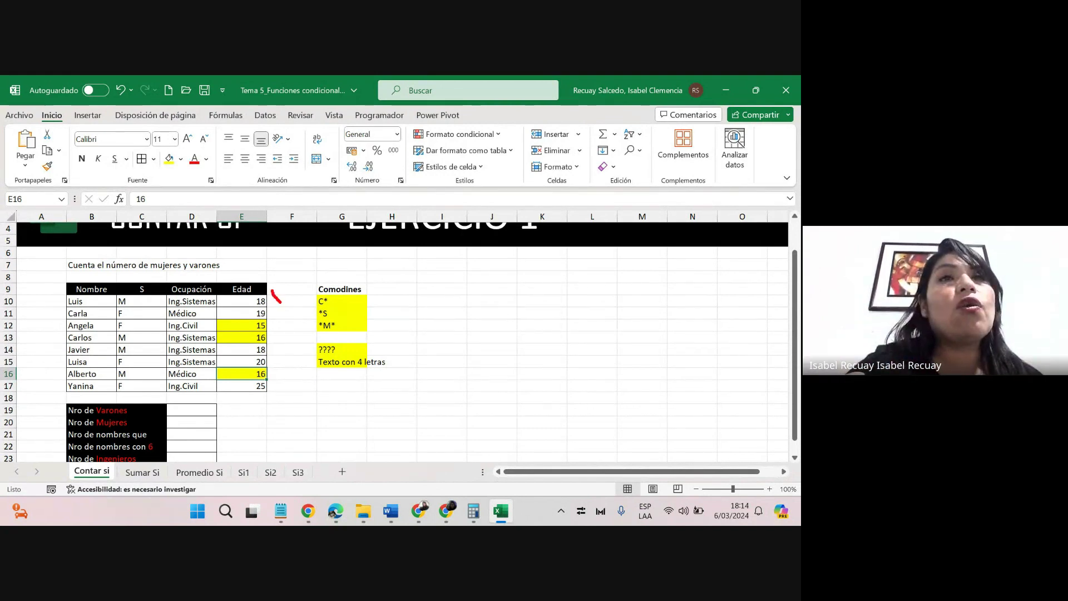
mouse_move(234, 276)
left_mouse_down()
mouse_move(222, 405)
mouse_move(283, 331)
mouse_move(285, 284)
left_mouse_up()
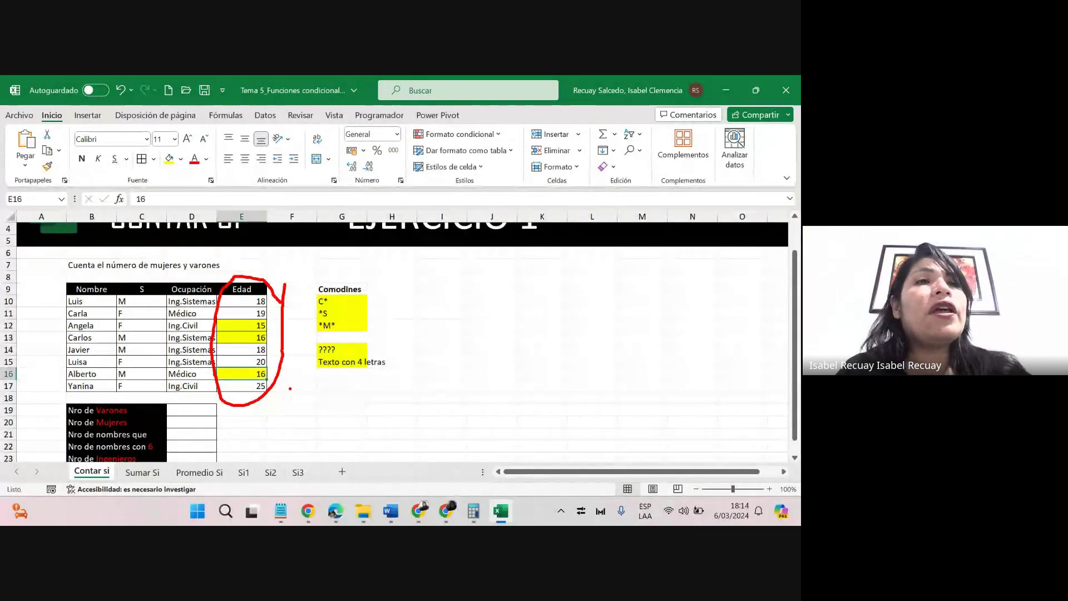
key("Escape")
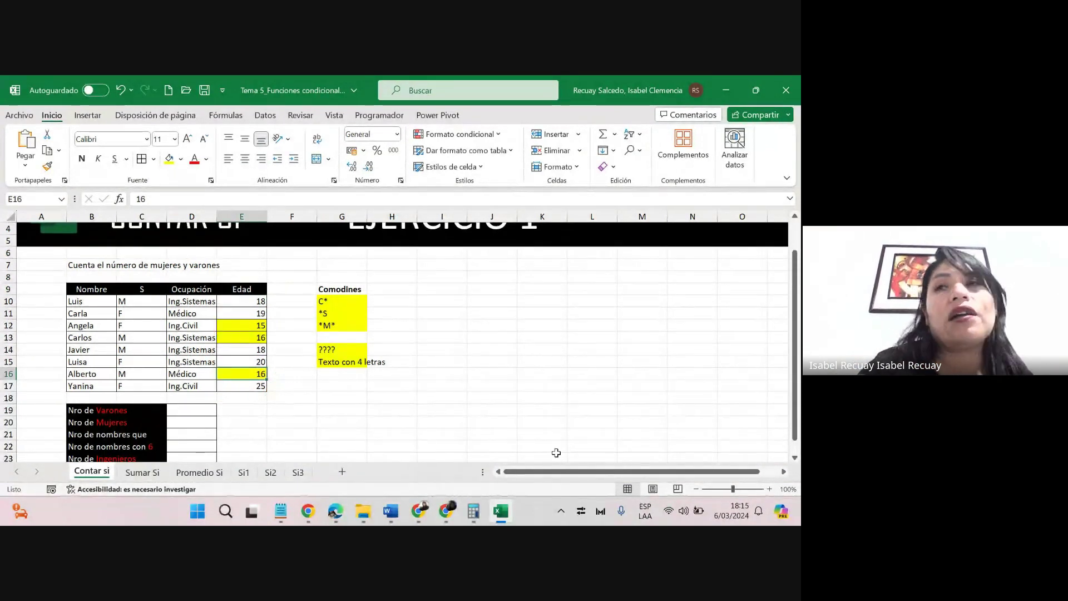
Insert a blank row above the "Nro de Varones" row.
scroll(233, 427, "down", 2)
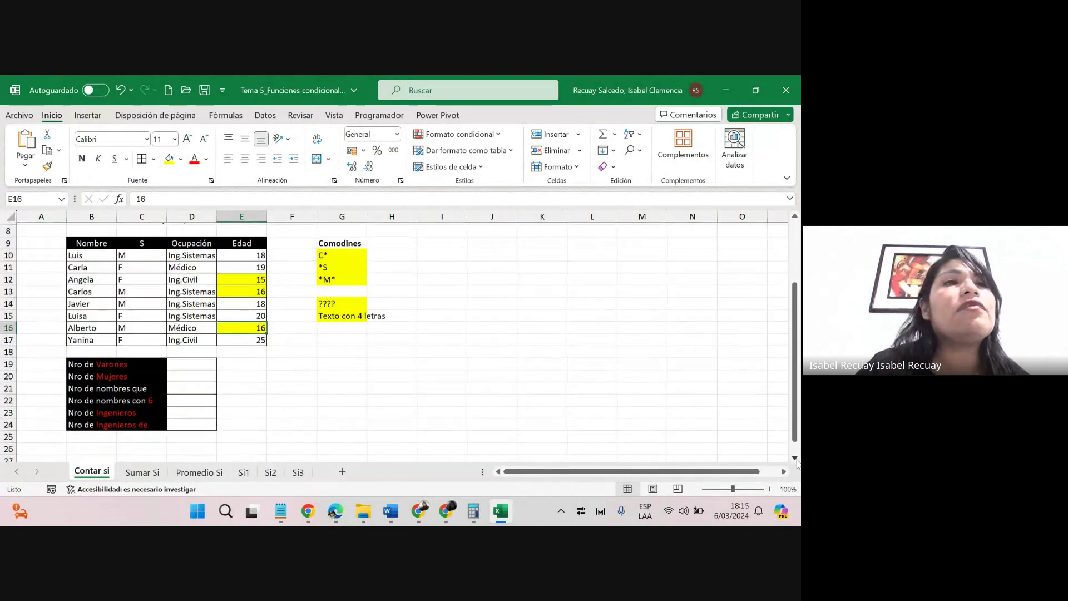
right_click(5, 362)
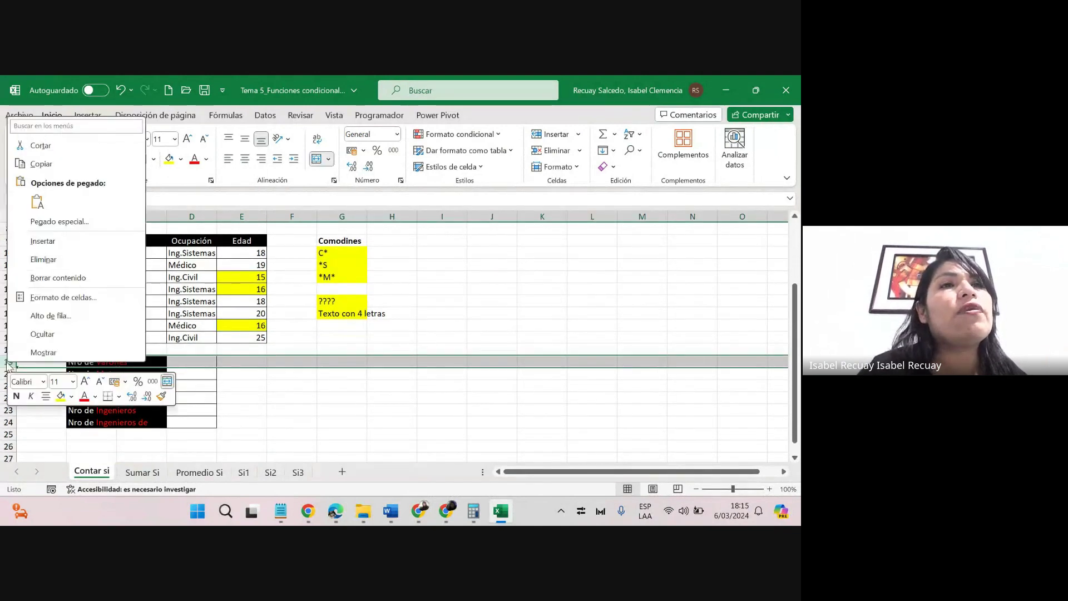
left_click(49, 245)
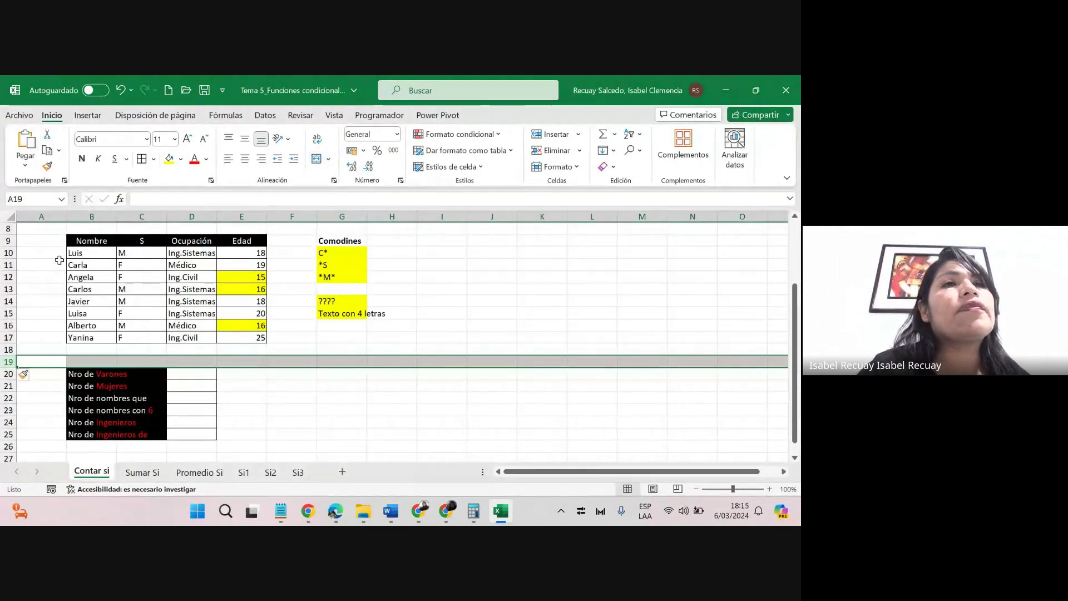
Enter the label "Nro de Mayores de Edad" in B19.
left_click(92, 362)
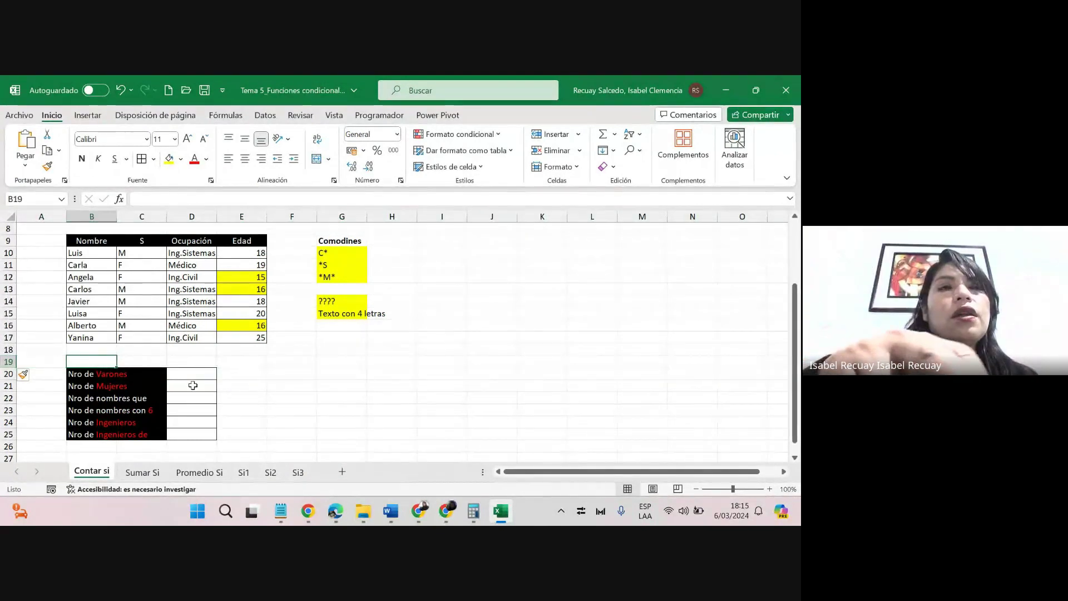
type("Nro de")
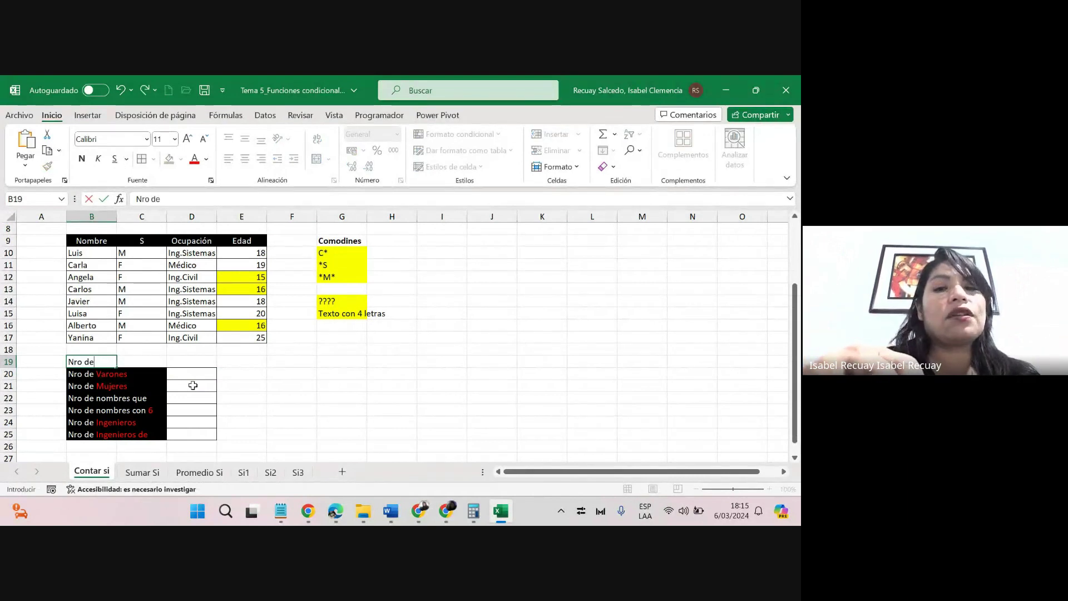
type(" M")
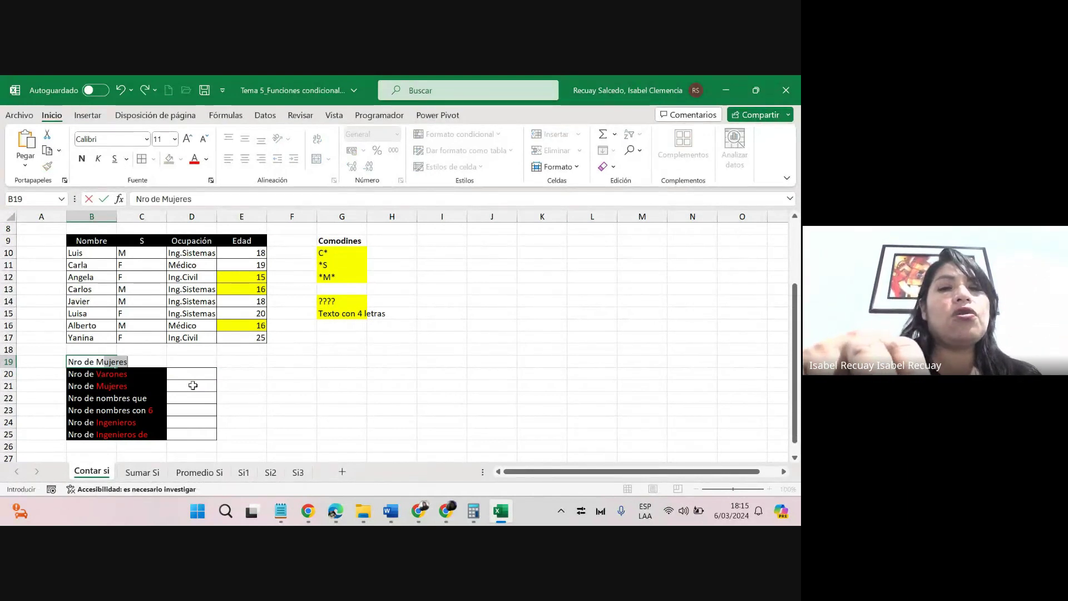
type("ayore")
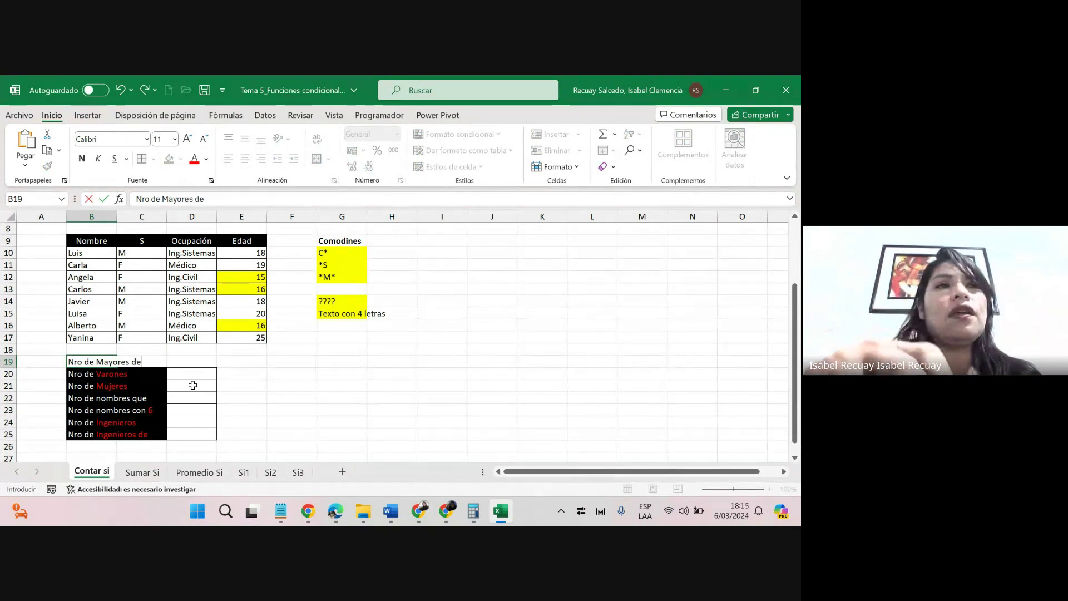
type("s de Edad")
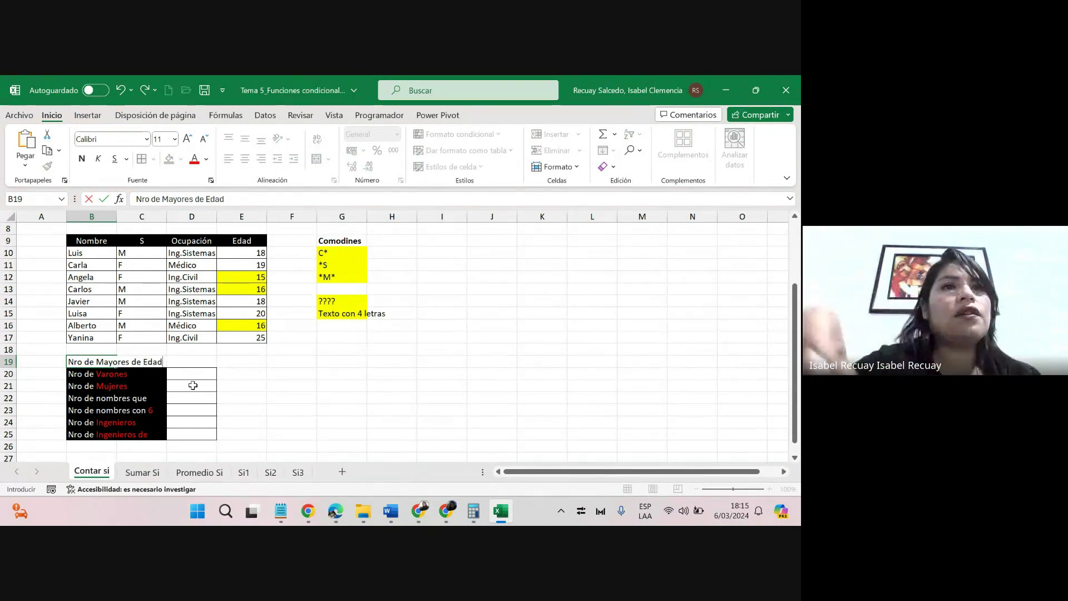
left_click(242, 396)
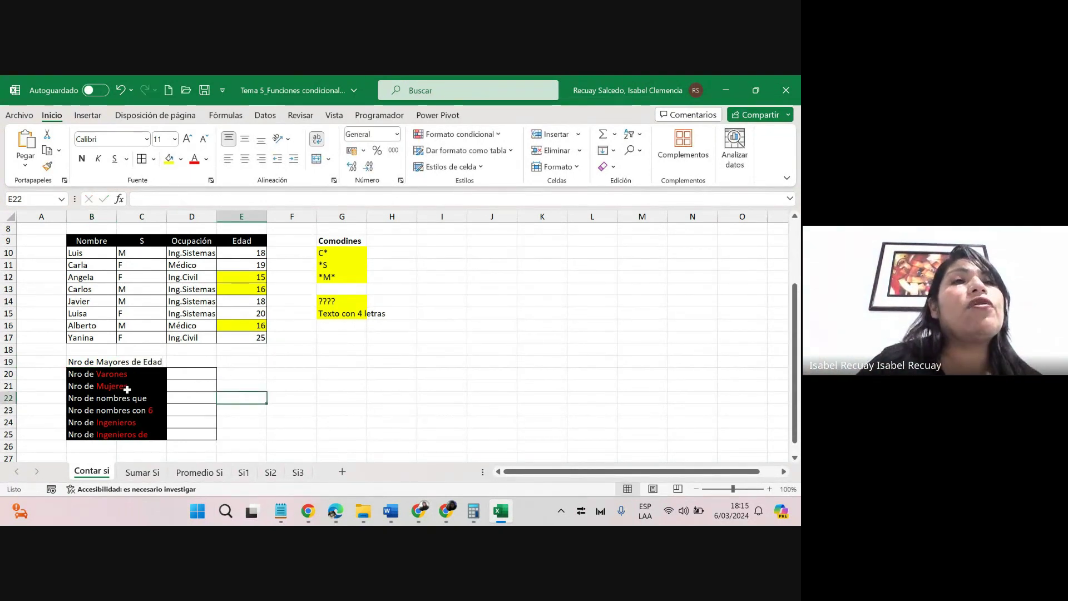
Outline the "Nro de Varones" row temporarily in red, and copy the formatting of B20:D20 onto row 19.
left_click_drag(111, 374, 178, 375)
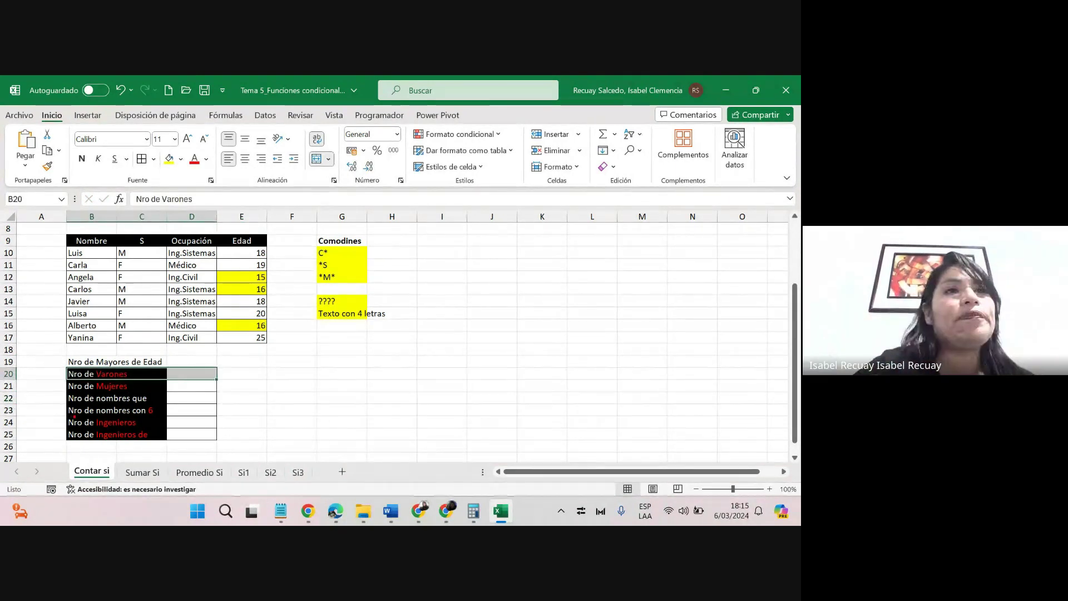
left_click_drag(58, 366, 221, 381)
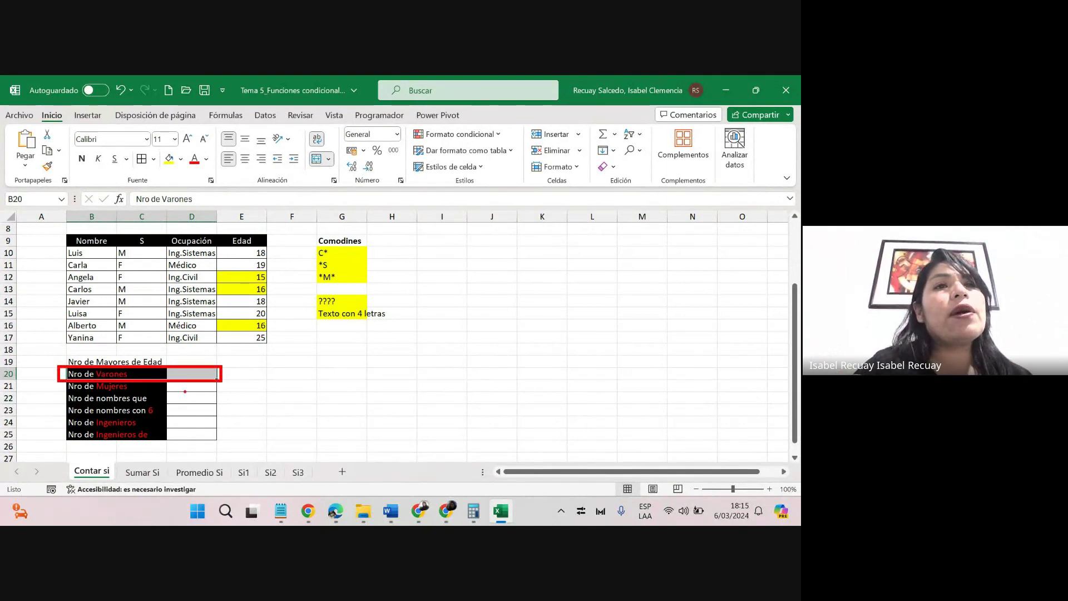
key("Escape")
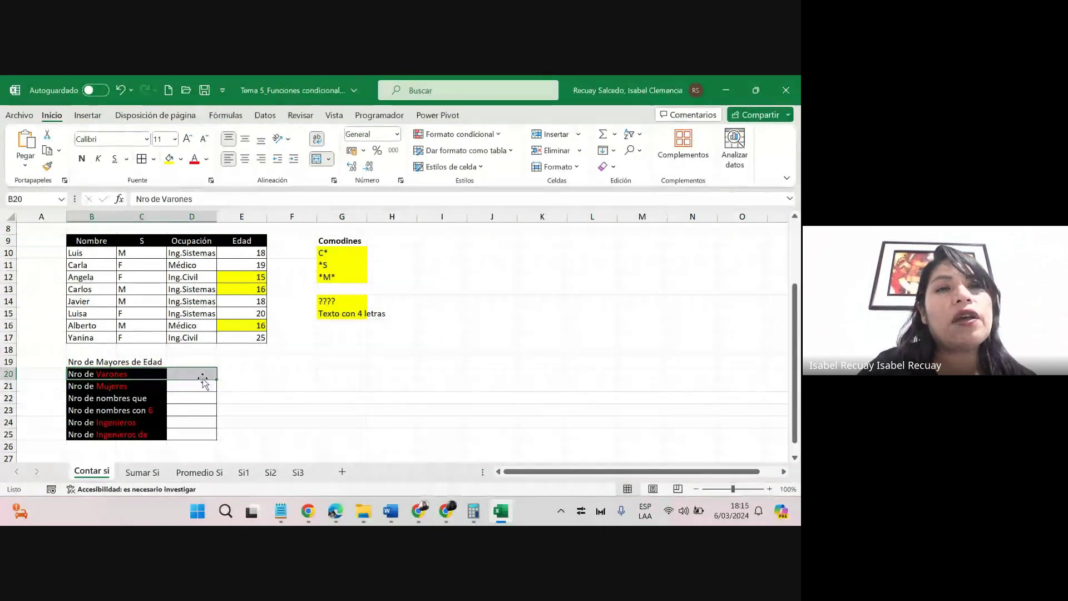
left_click(47, 167)
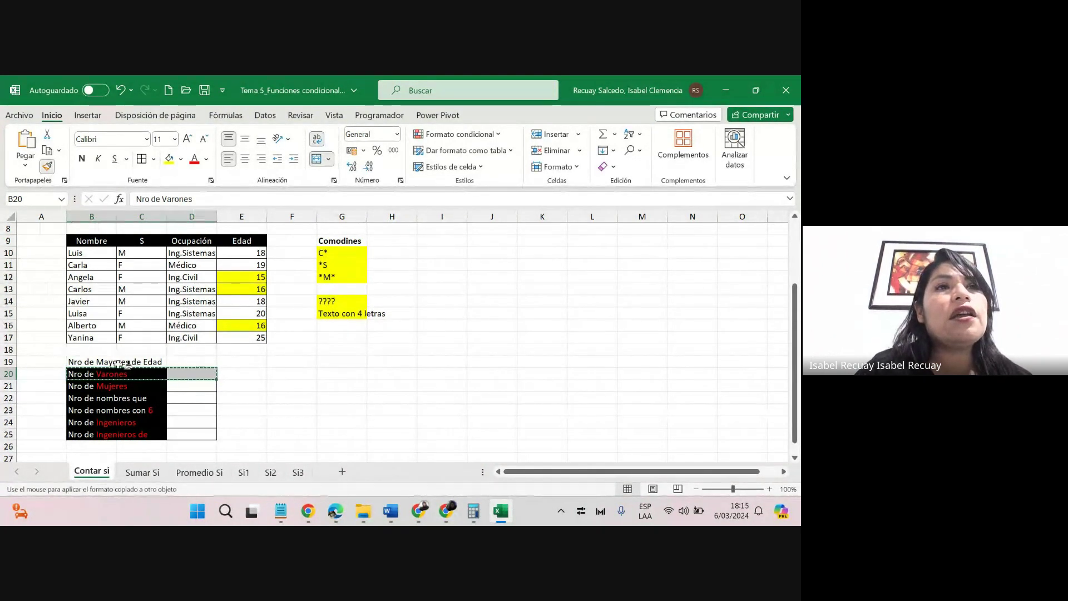
left_click(77, 362)
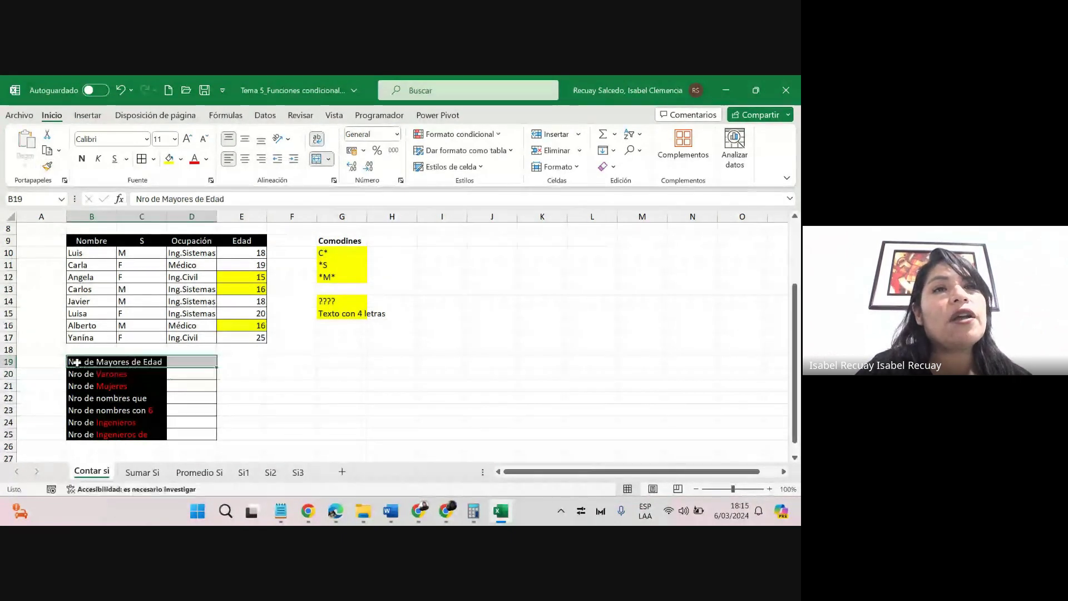
left_click(186, 422)
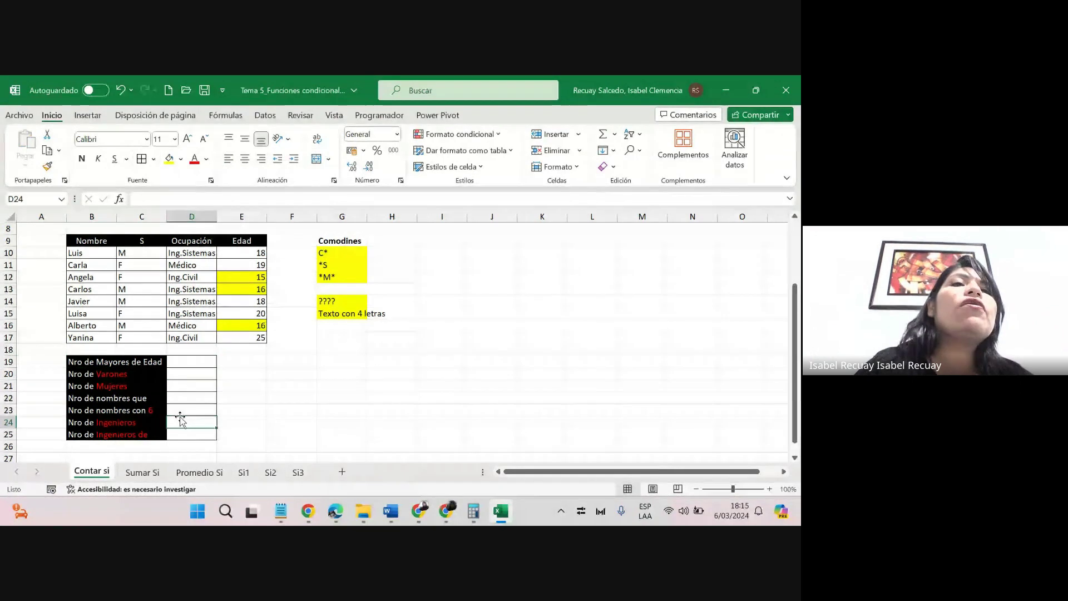
Begin the formula =contar.si( in D19, and underline the "Mayores de Edad" label with a temporary pen stroke.
left_click(191, 364)
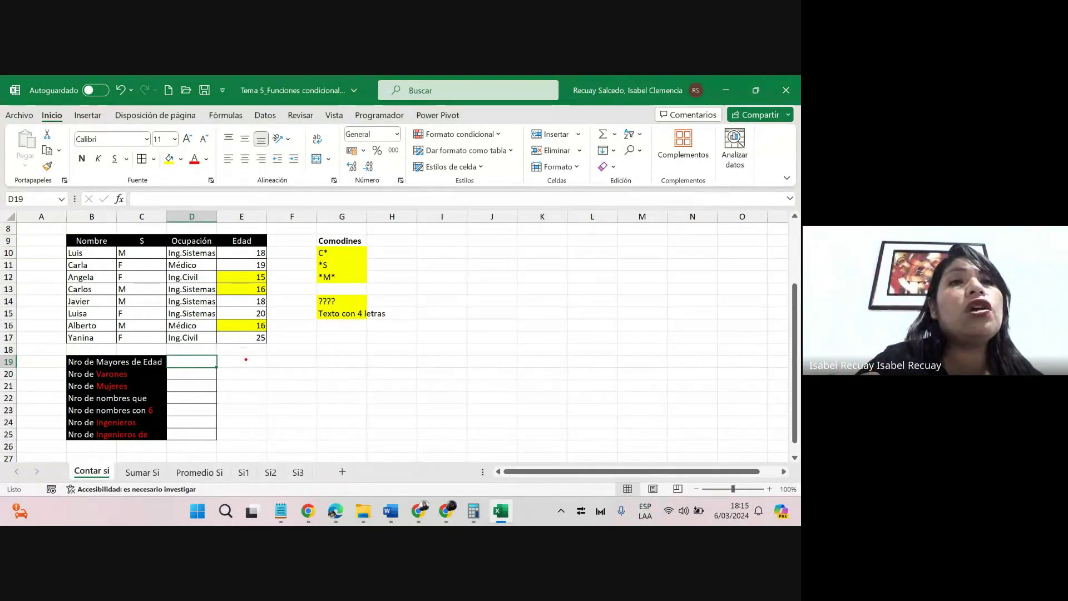
mouse_move(243, 353)
left_mouse_down()
mouse_move(229, 354)
mouse_move(246, 367)
mouse_move(235, 377)
left_mouse_up()
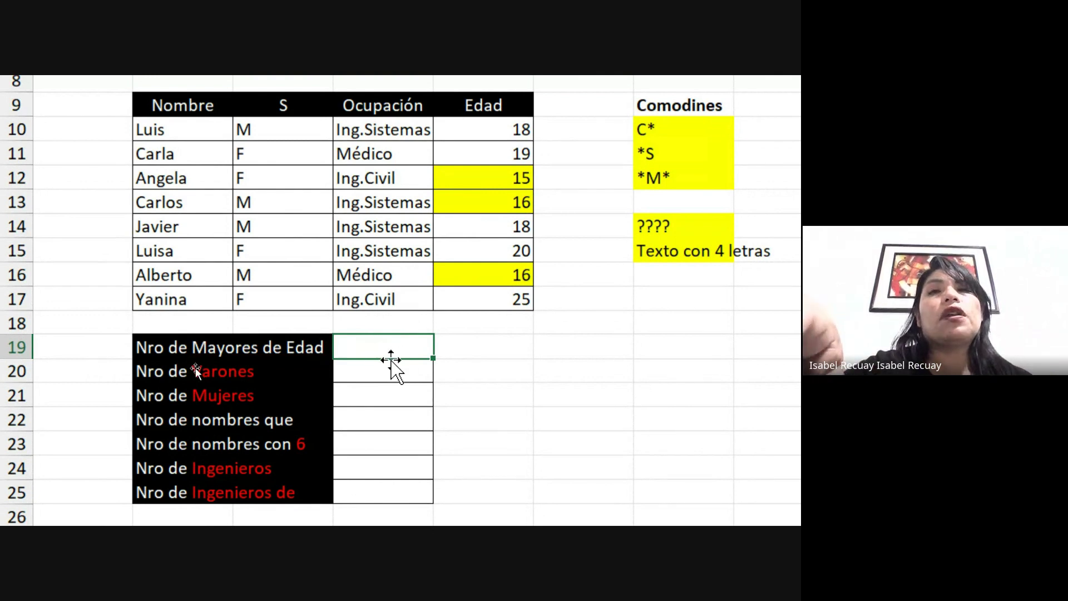
type("=cont")
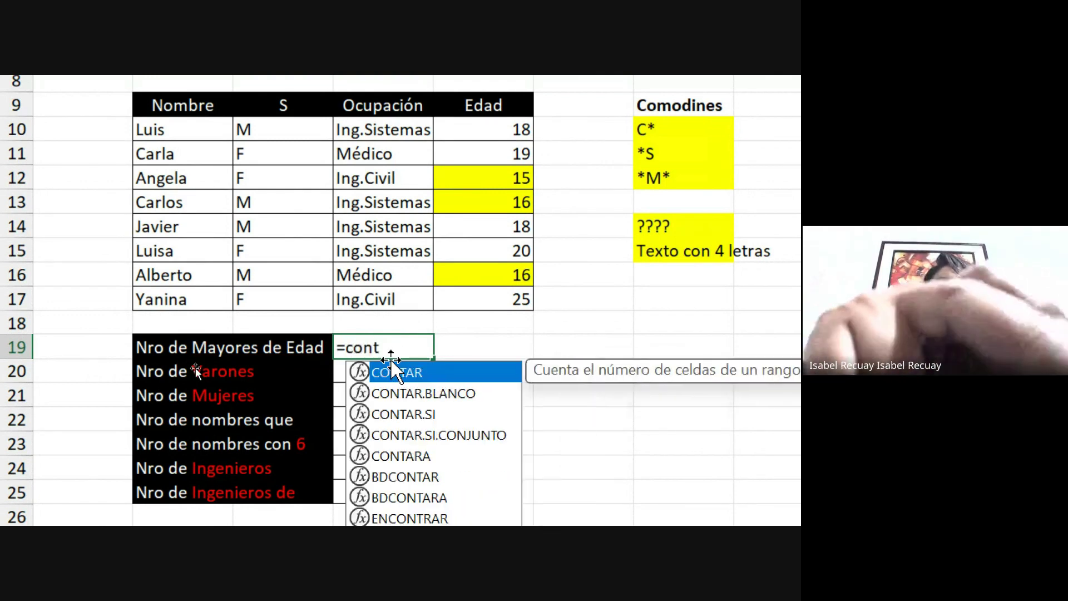
type("ar.si")
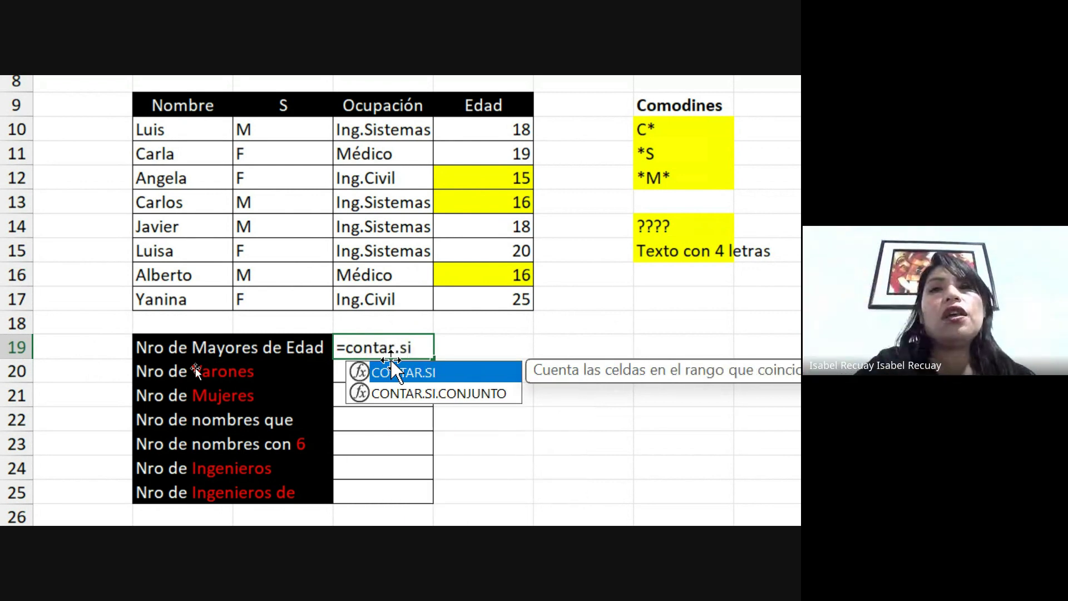
type("(")
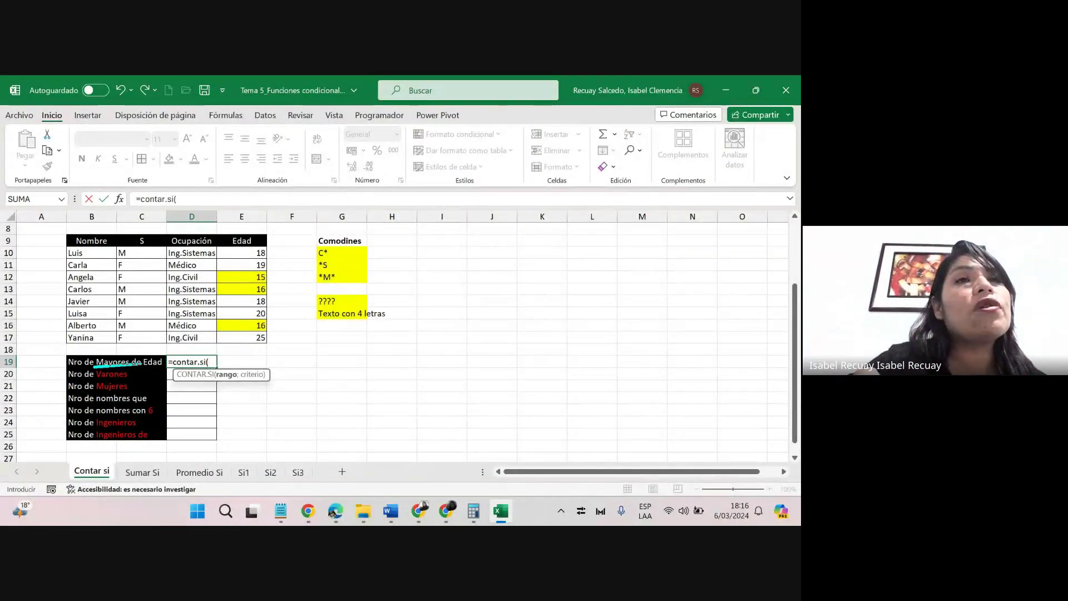
left_click_drag(141, 364, 186, 366)
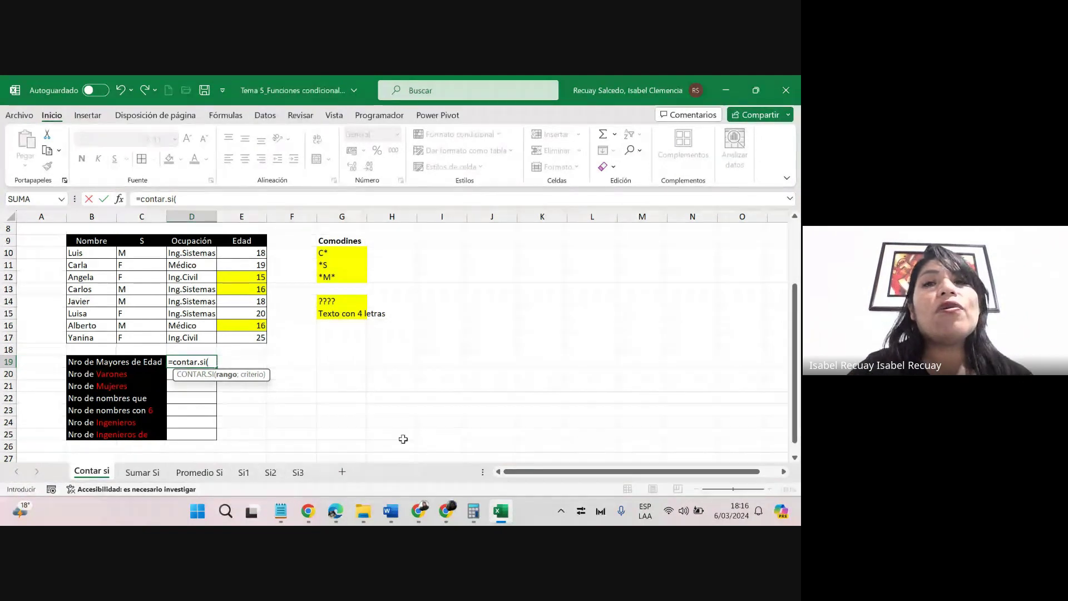
Switch to the Google Meet call to read the participants' chat replies, and return to the formula in Excel.
mouse_move(428, 511)
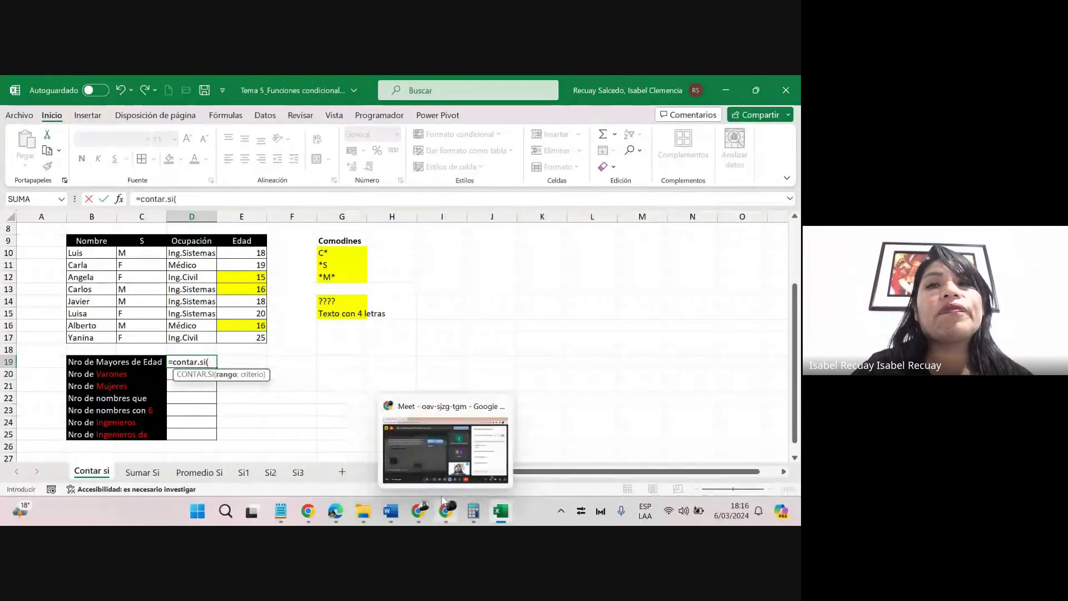
left_click(447, 510)
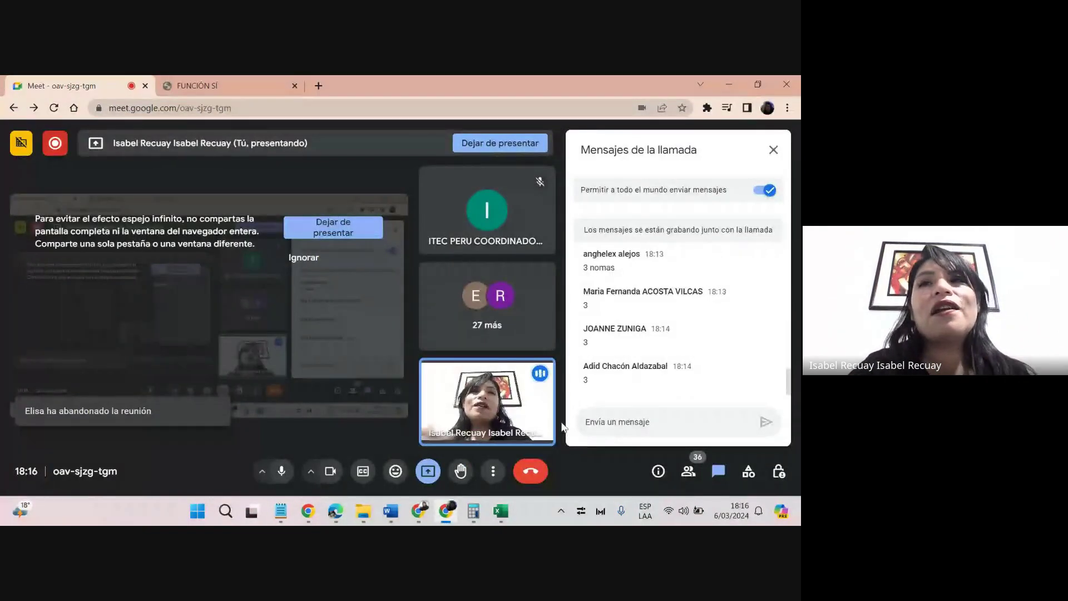
left_click(500, 510)
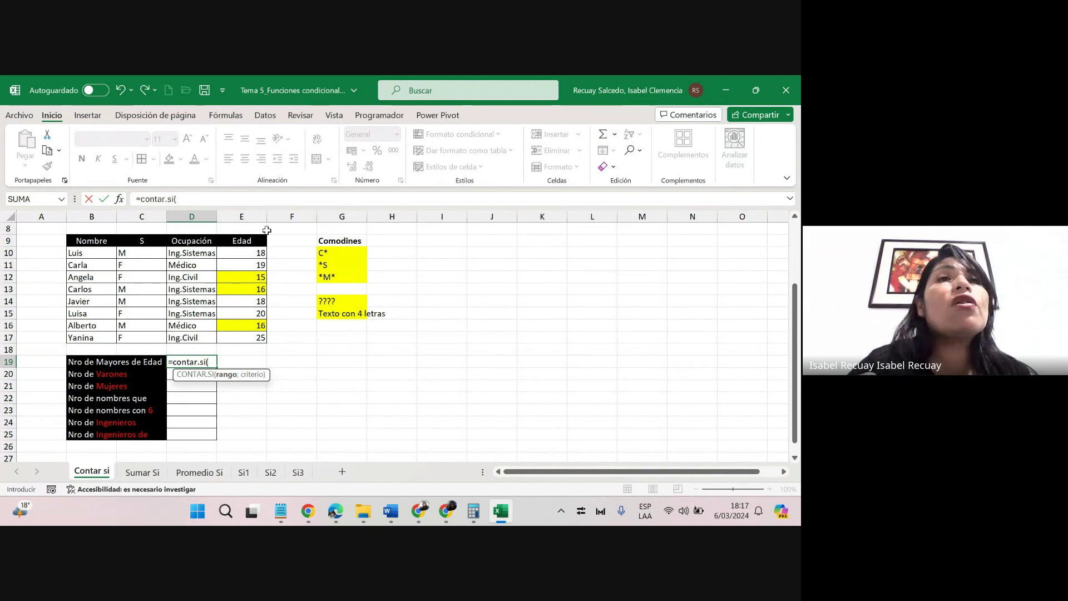
key("alt+Tab")
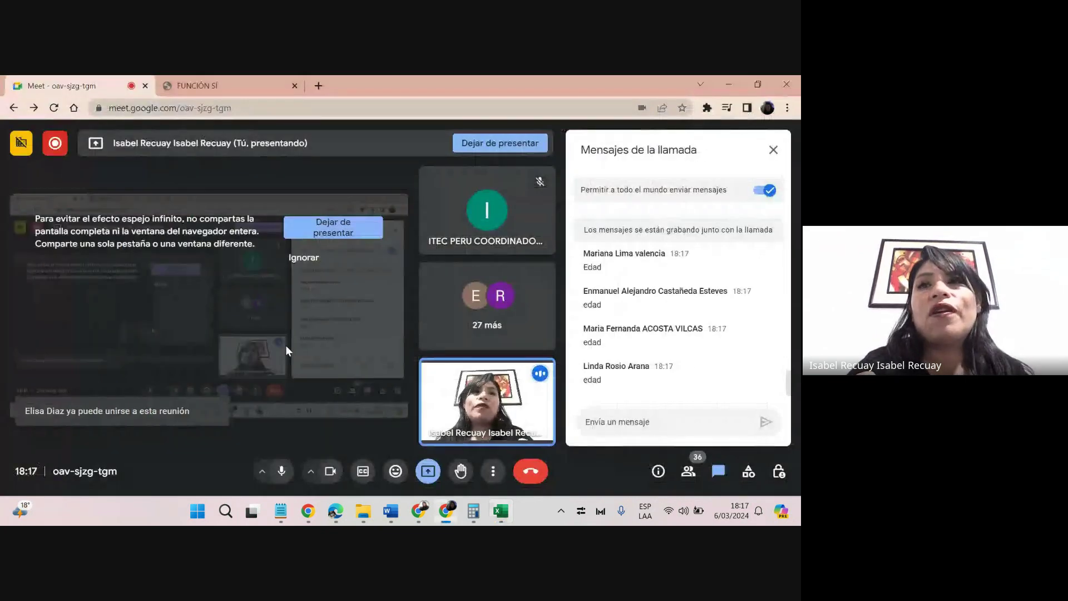
key("alt+Tab")
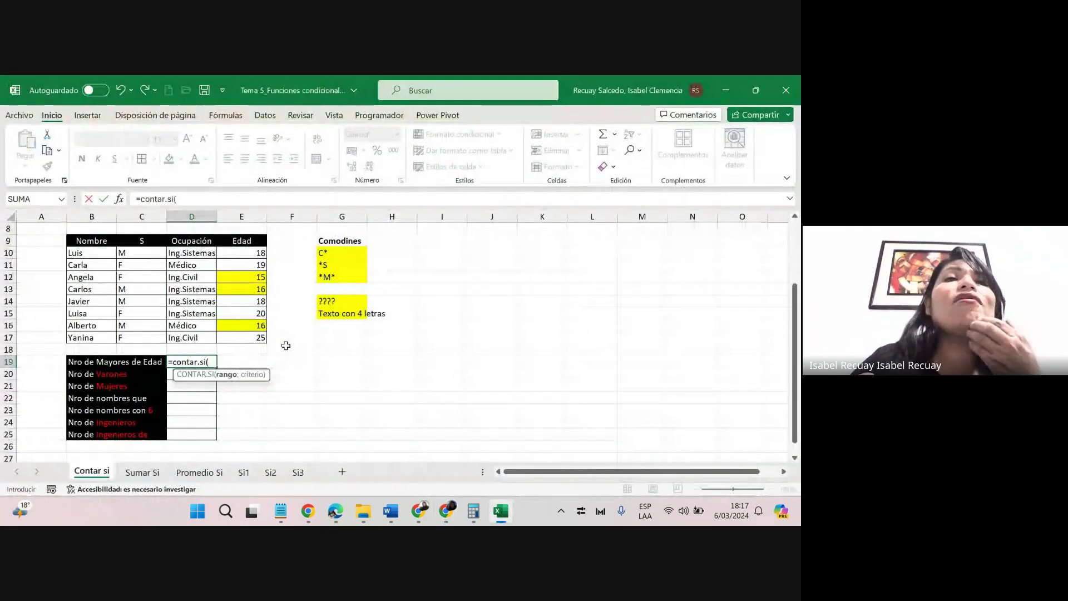
Set E10:E17 as the range of the CONTAR.SI formula in D19 and move on to its criterion argument.
left_click(239, 252)
left_click_drag(239, 252, 243, 337)
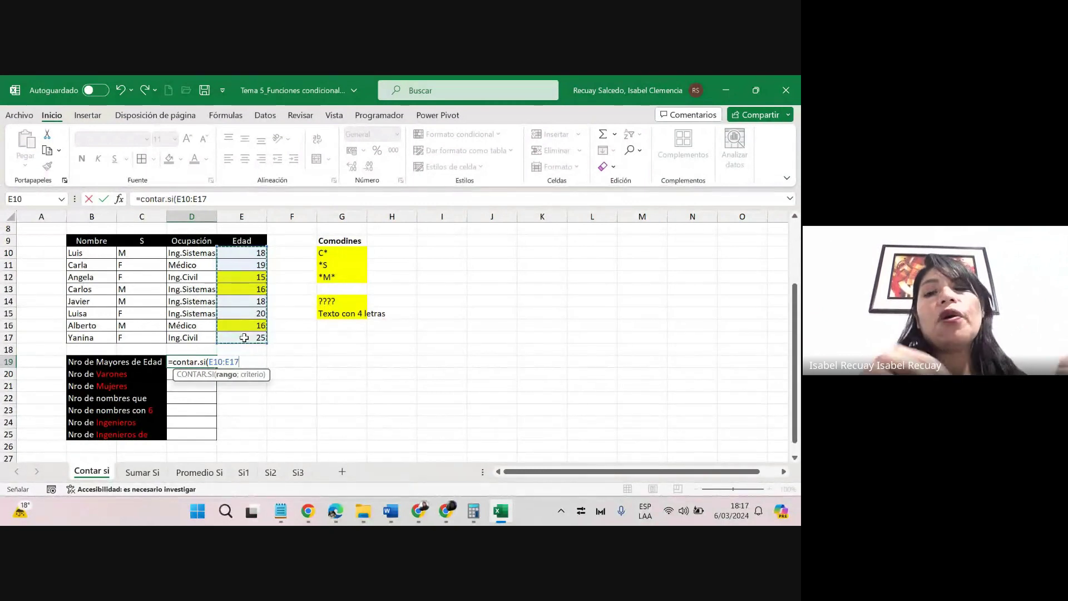
type(";")
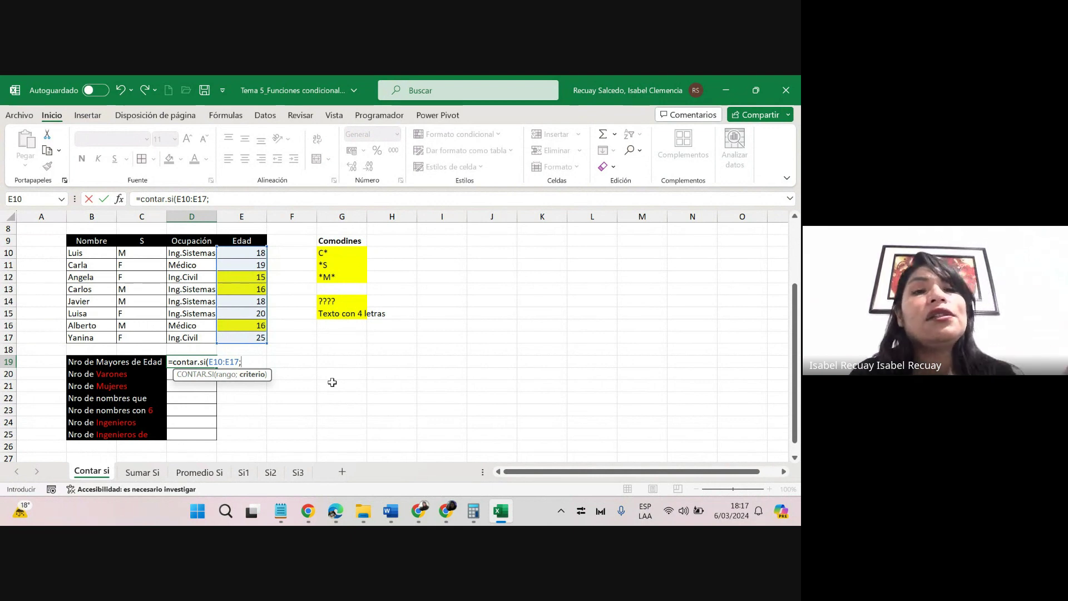
Switch to the Google Meet call, admit the participant waiting to join, and return to the formula in Excel.
key("alt+Tab")
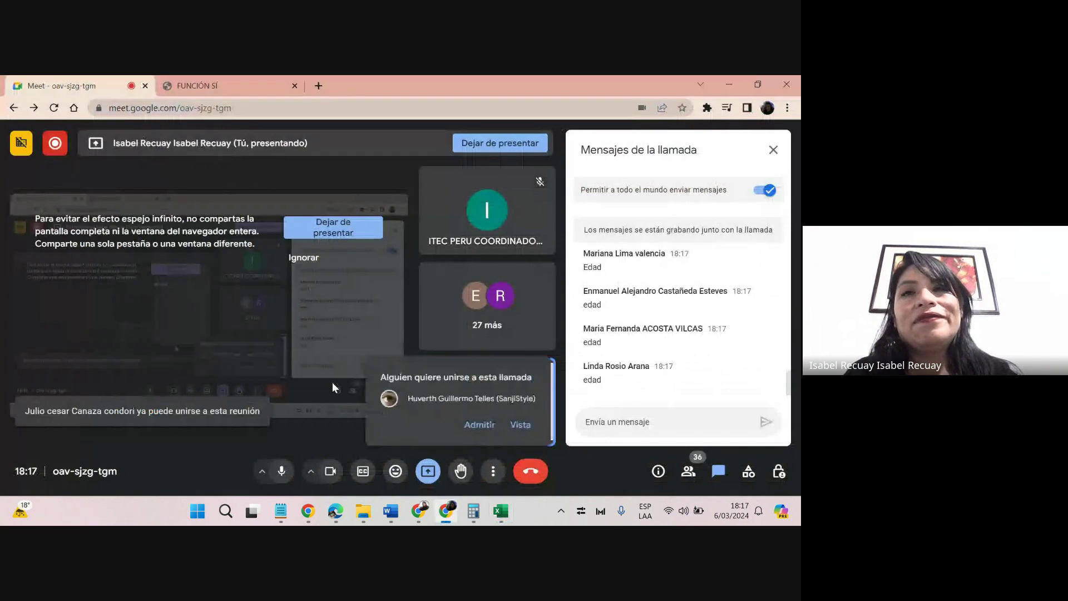
left_click(480, 426)
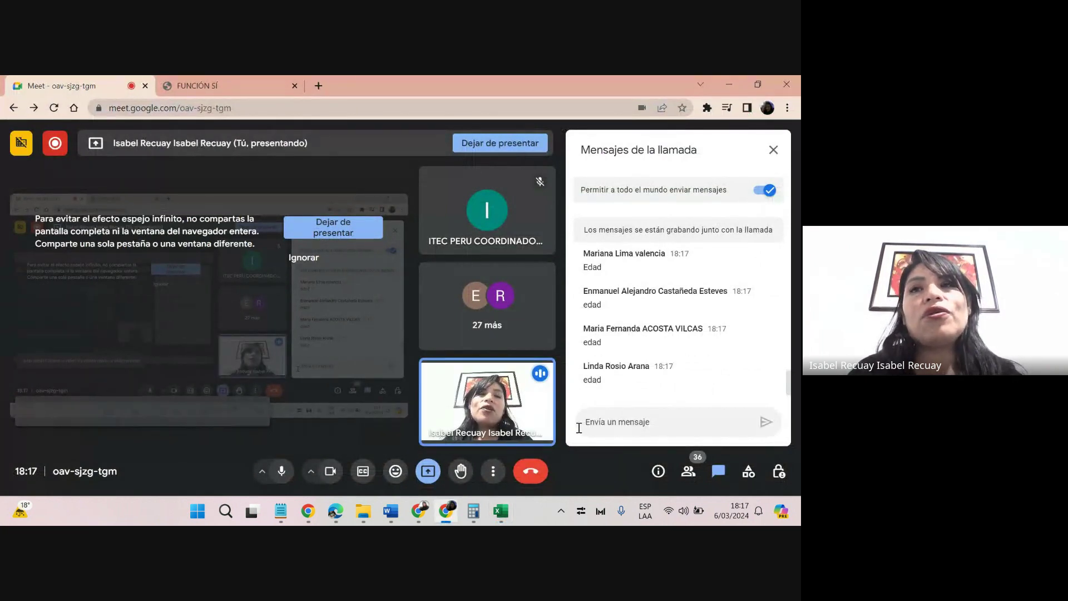
key("alt+Tab")
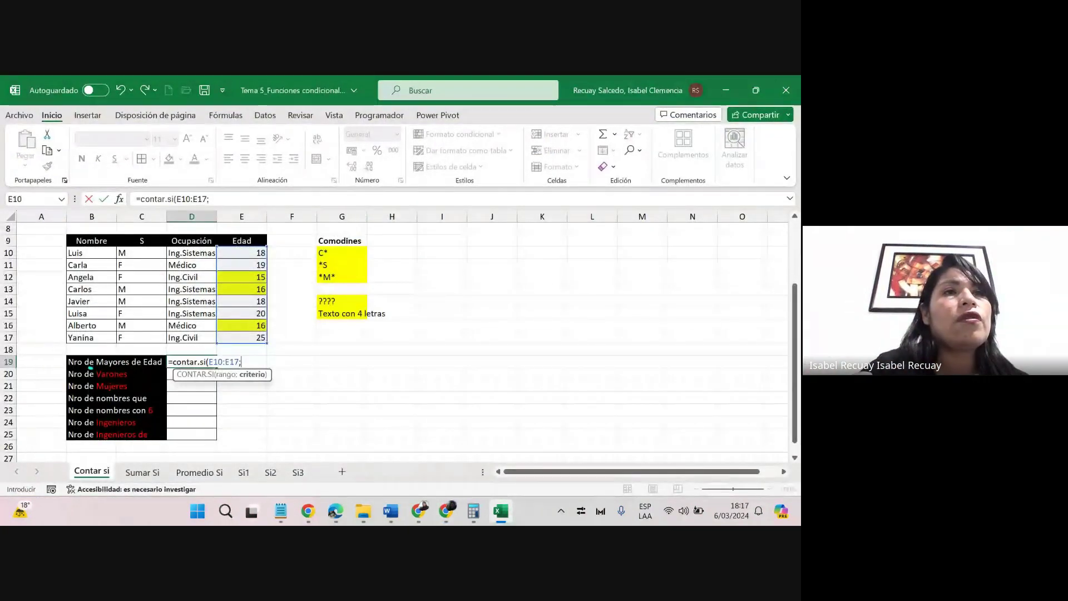
Mark the "Mayores de Edad" label with a temporary underline and arrow, and check the participants' replies in the Google Meet chat.
left_click_drag(91, 369, 160, 368)
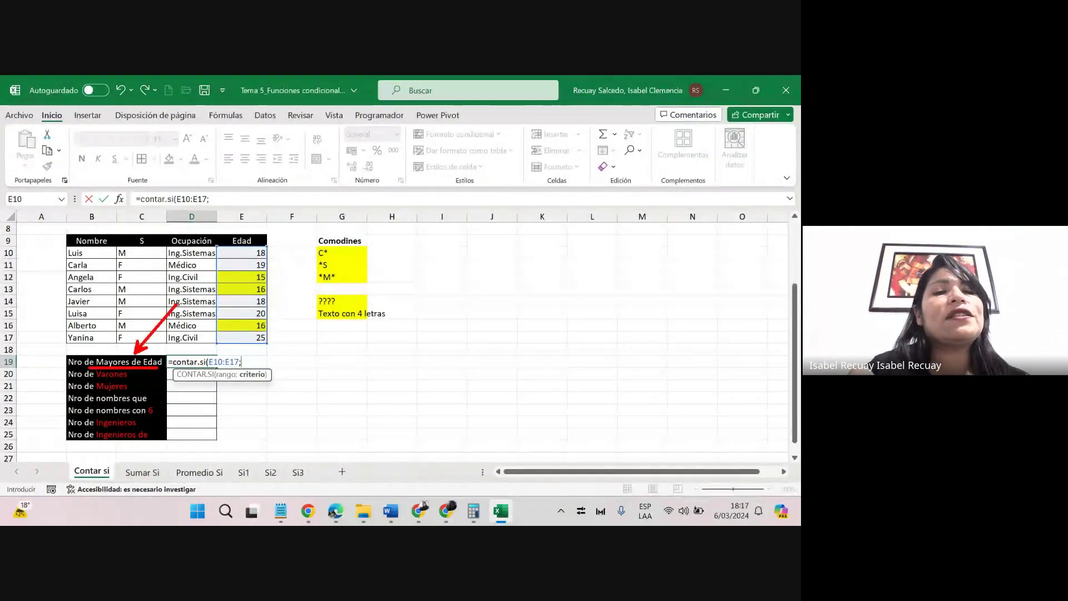
key("alt+Tab")
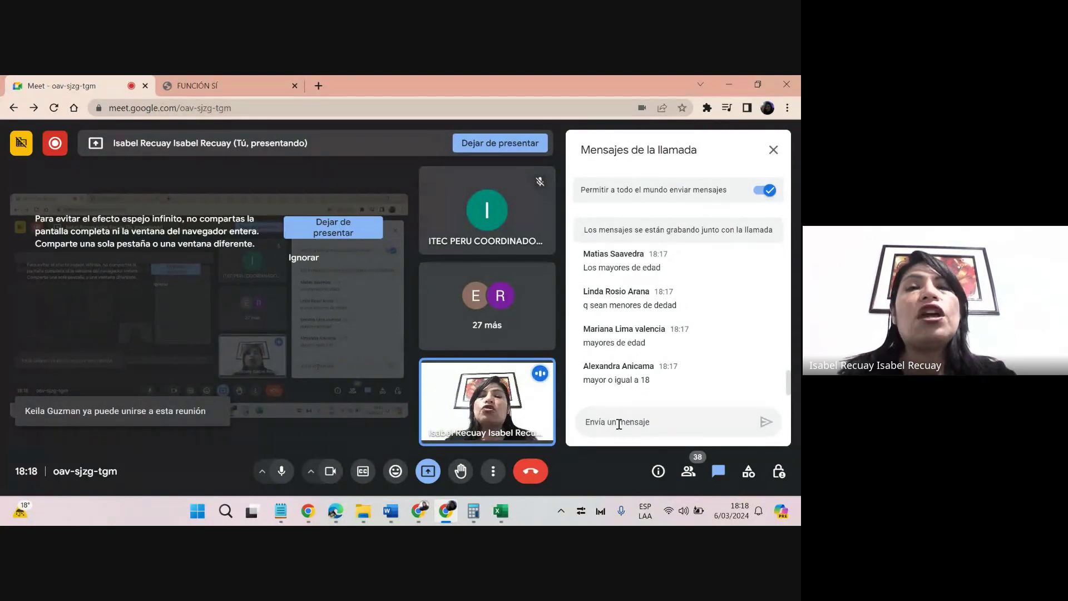
key("alt+Tab")
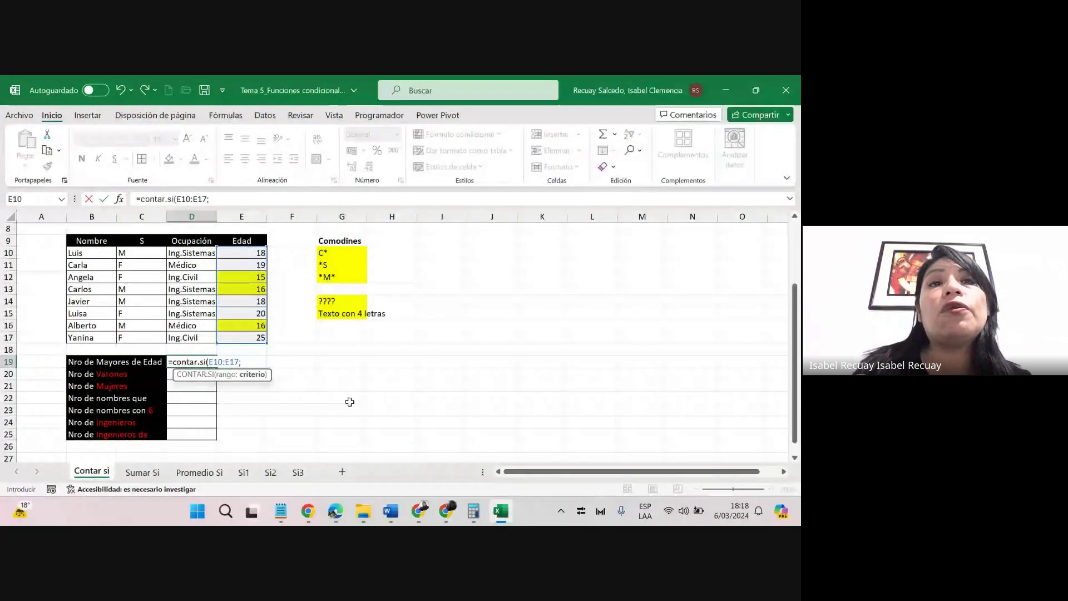
Complete the CONTAR.SI formula in D19 with the criterion ">=18" in quotation marks and enter it.
type(">")
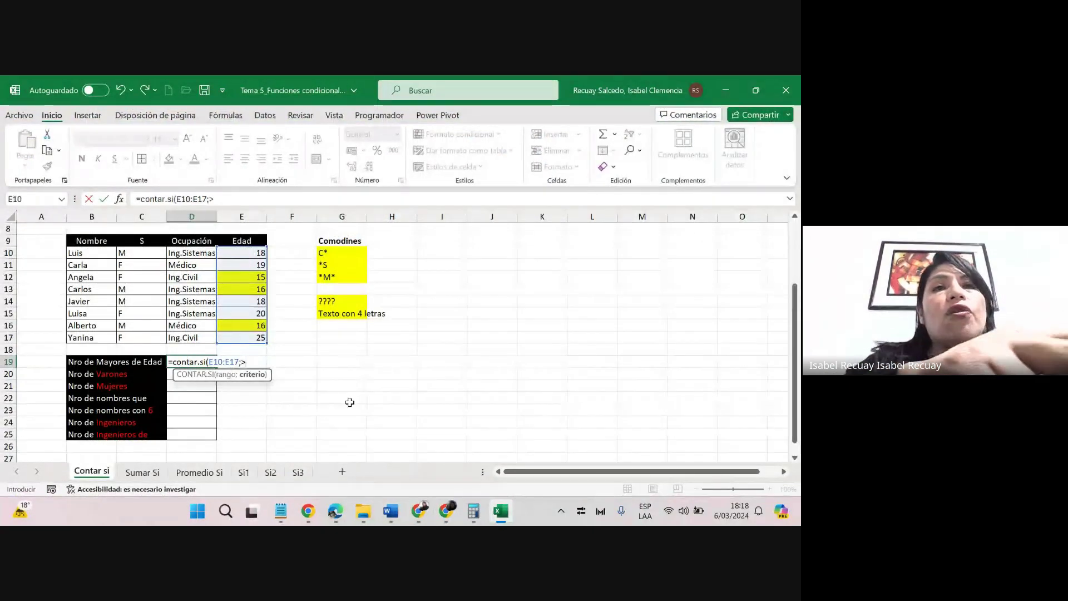
type("=")
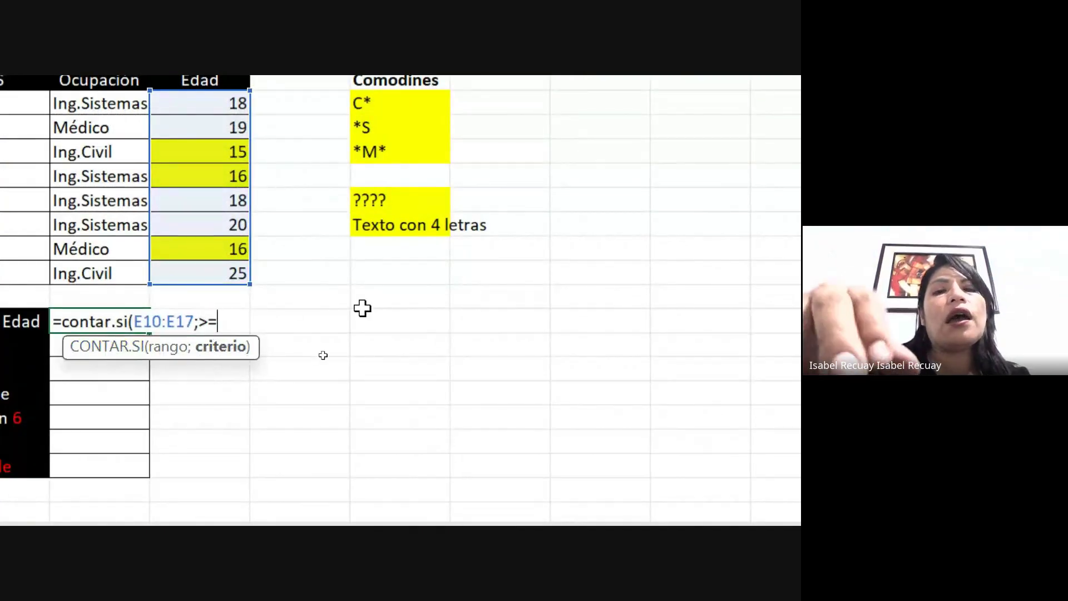
type("18")
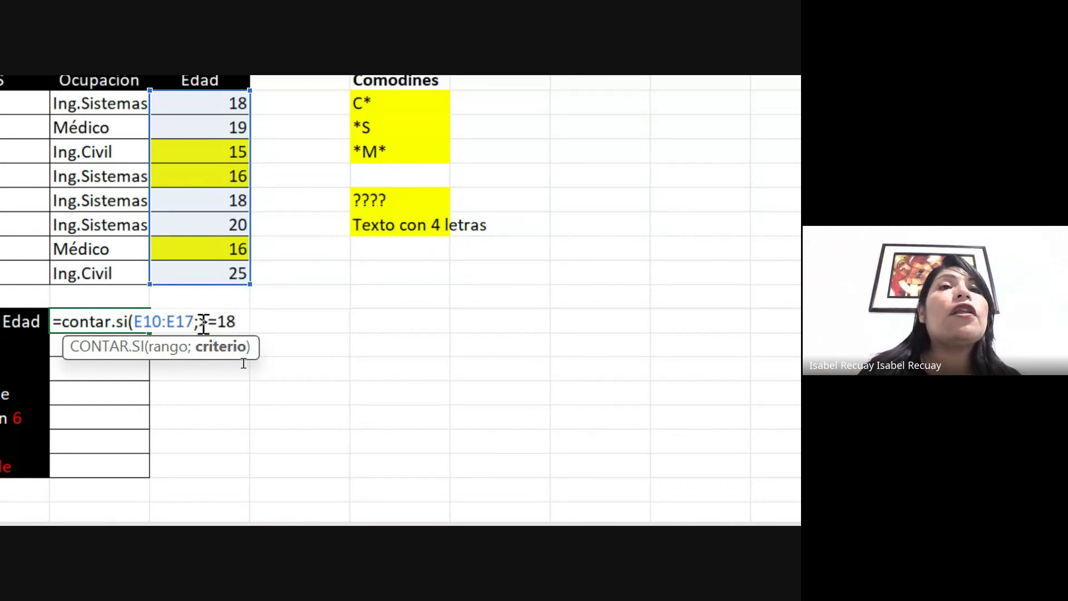
left_click(244, 322)
type("\"")
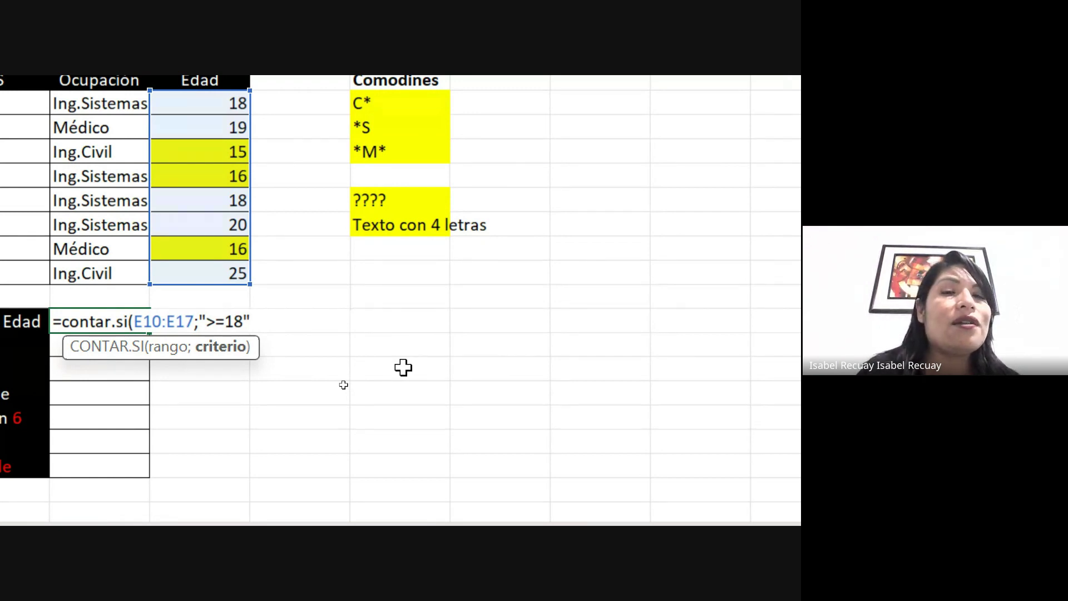
type(")")
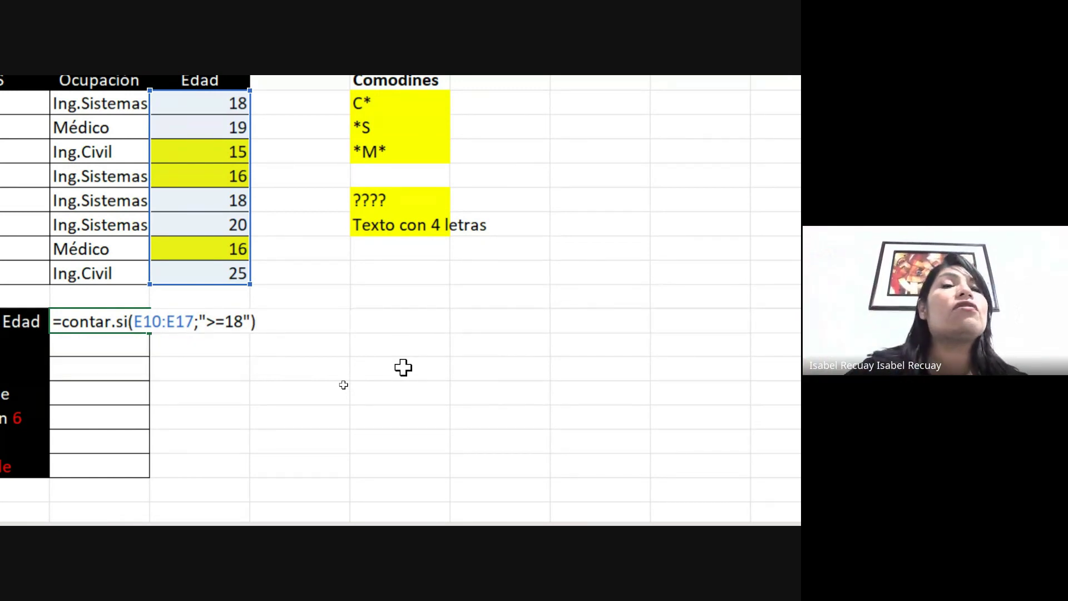
key("Return")
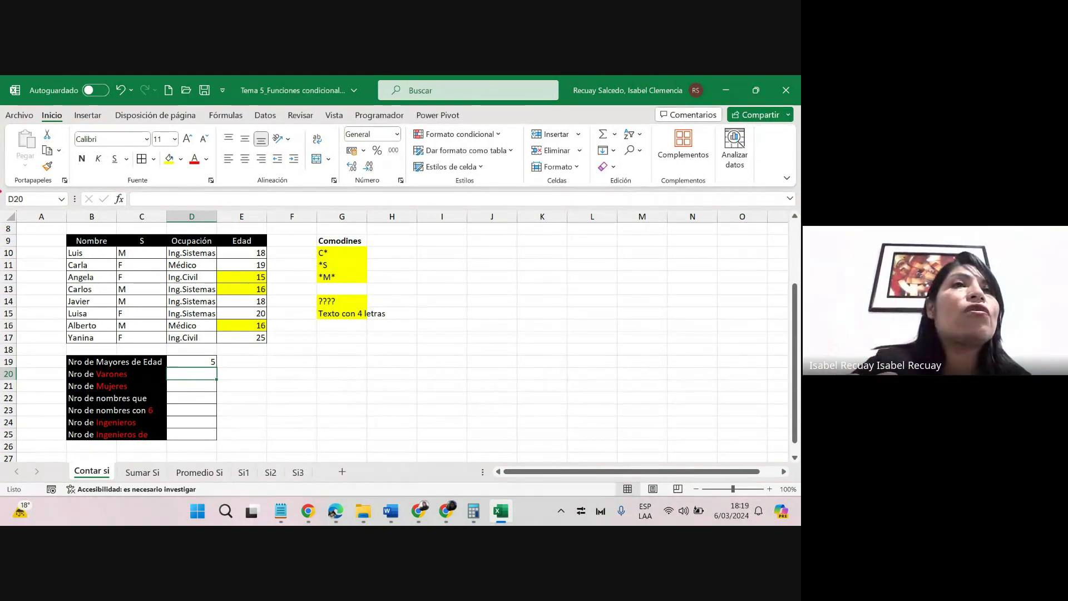
Outline the data table temporarily in red, and read the participants' replies in the Google Meet chat before returning to Excel.
mouse_move(44, 227)
left_mouse_down()
mouse_move(208, 295)
mouse_move(288, 349)
left_mouse_up()
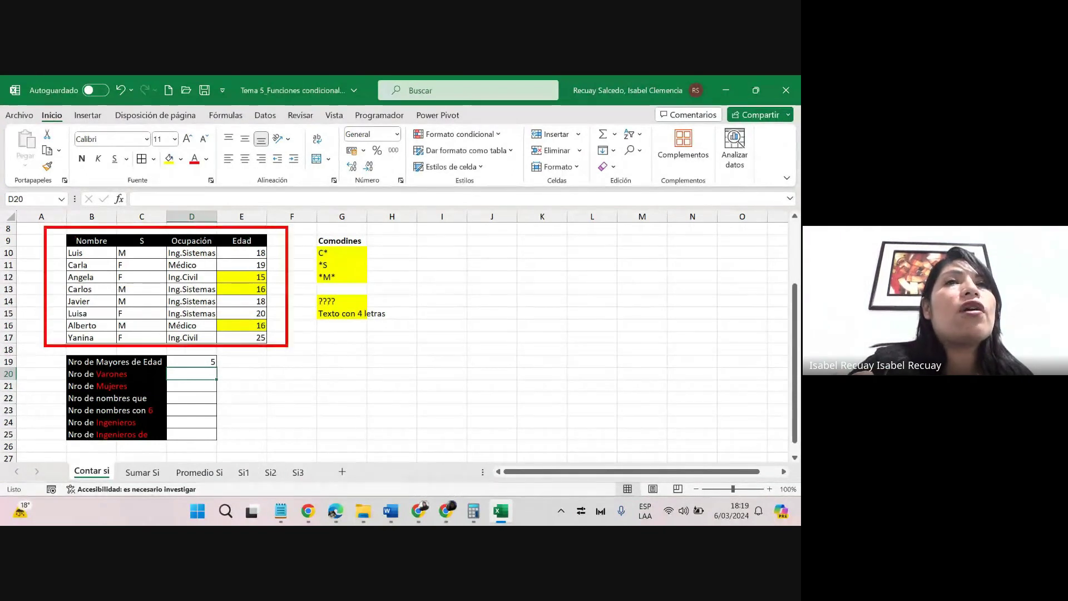
key("Escape")
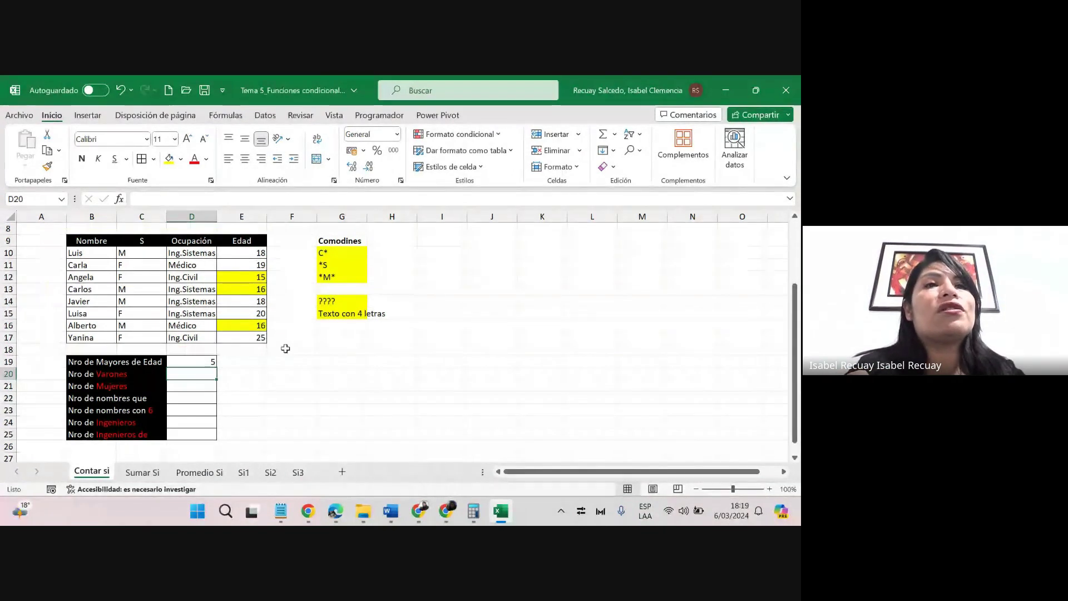
key("alt+Tab")
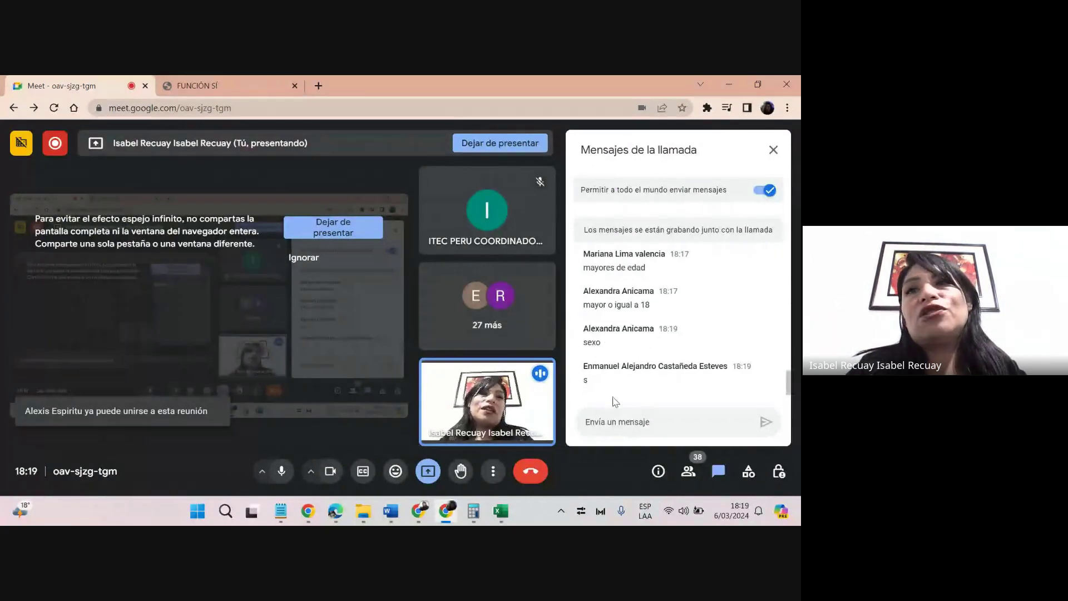
key("alt+Tab")
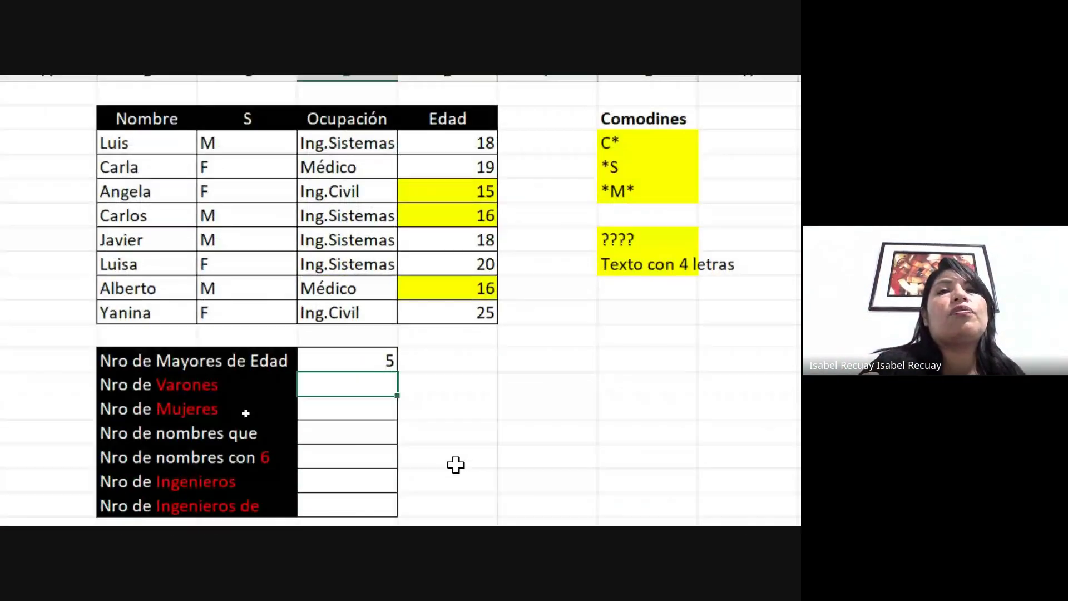
Begin a CONTAR.SI formula in D20 with the range C10:C17, and open the criterion with a quotation mark.
type("=")
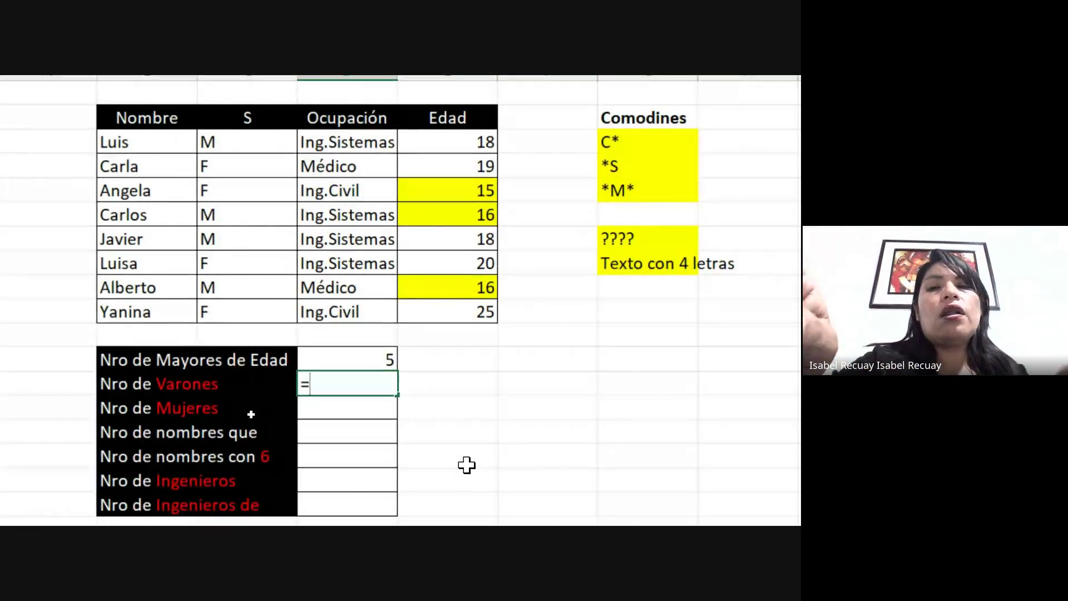
type("contar.")
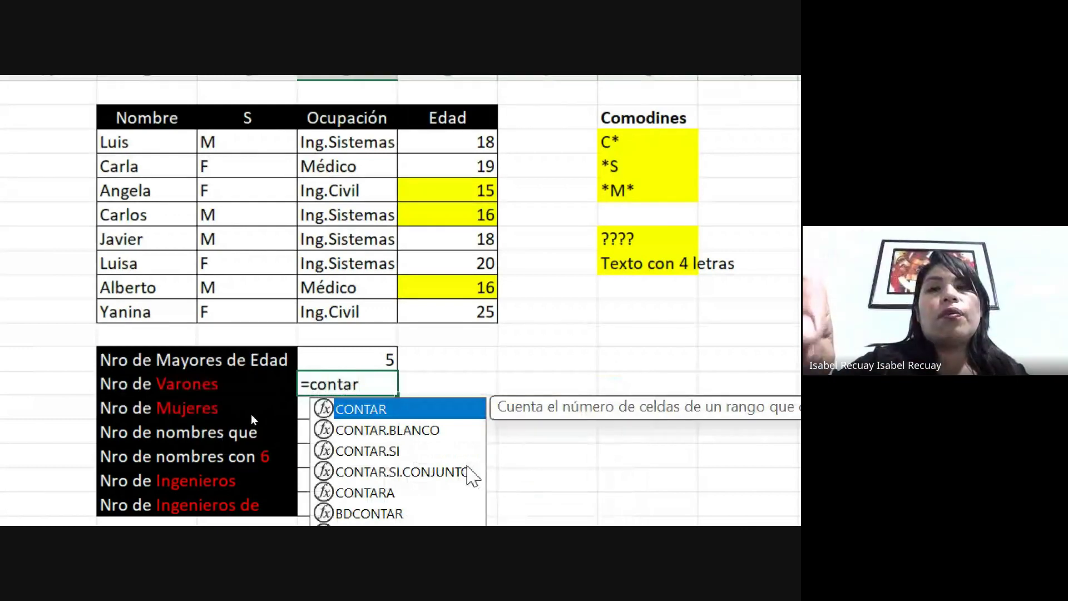
type("si(")
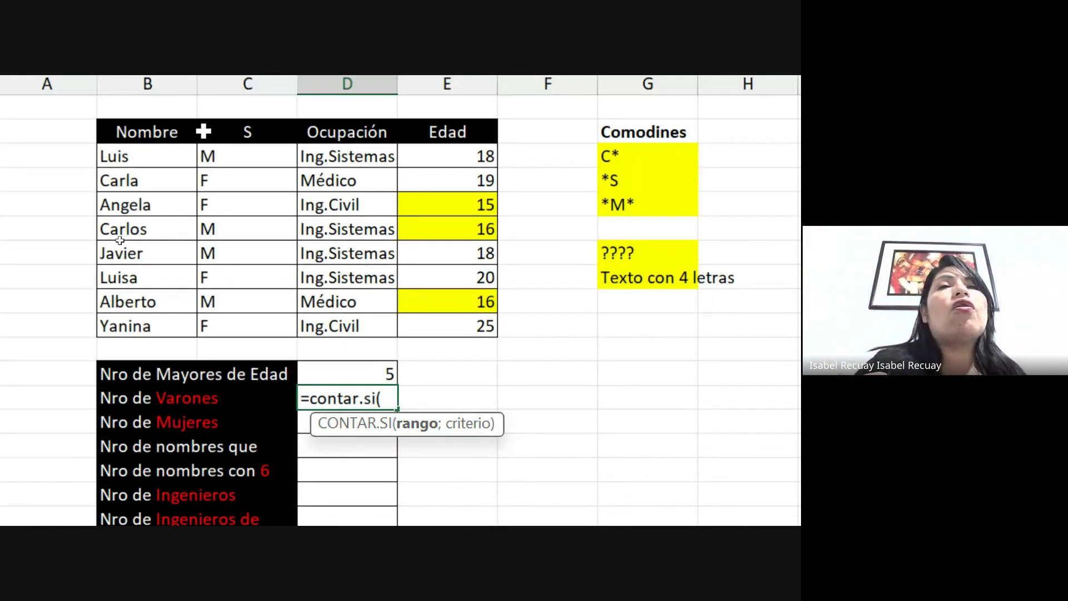
left_click_drag(215, 140, 245, 334)
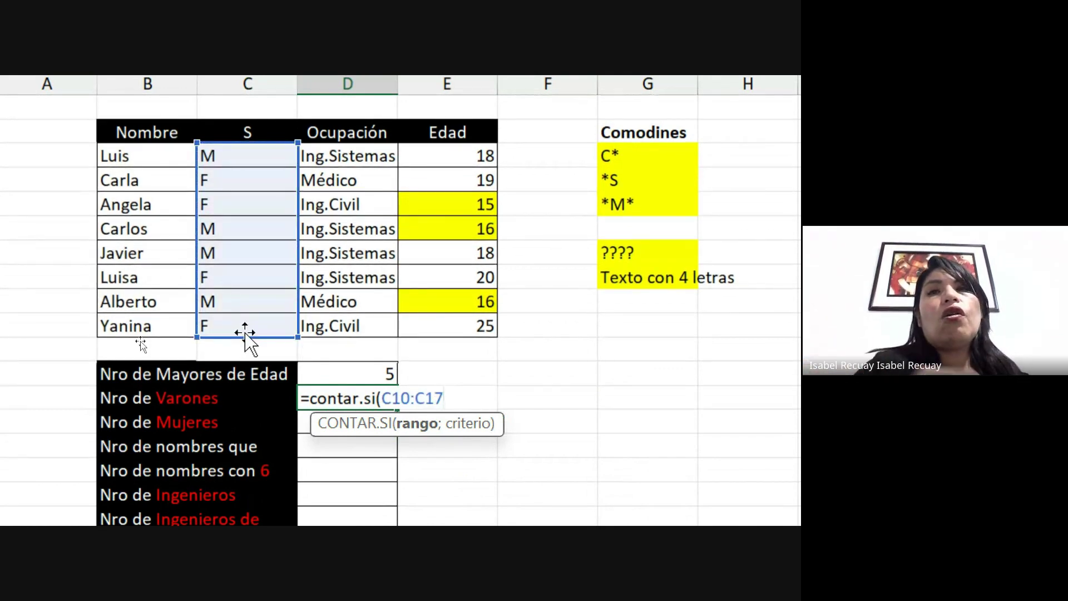
type(";")
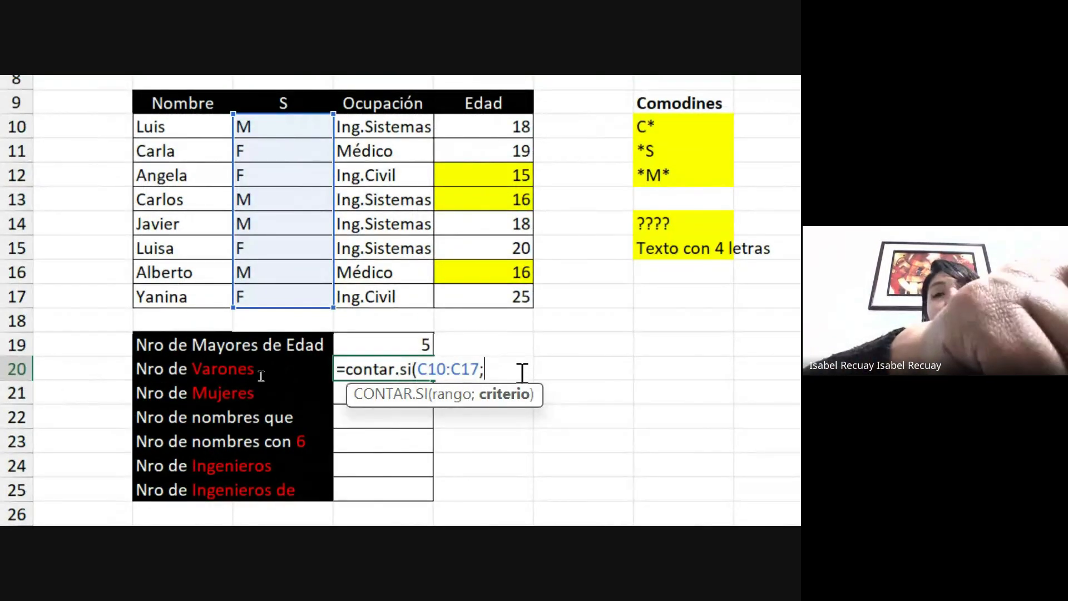
type("\"")
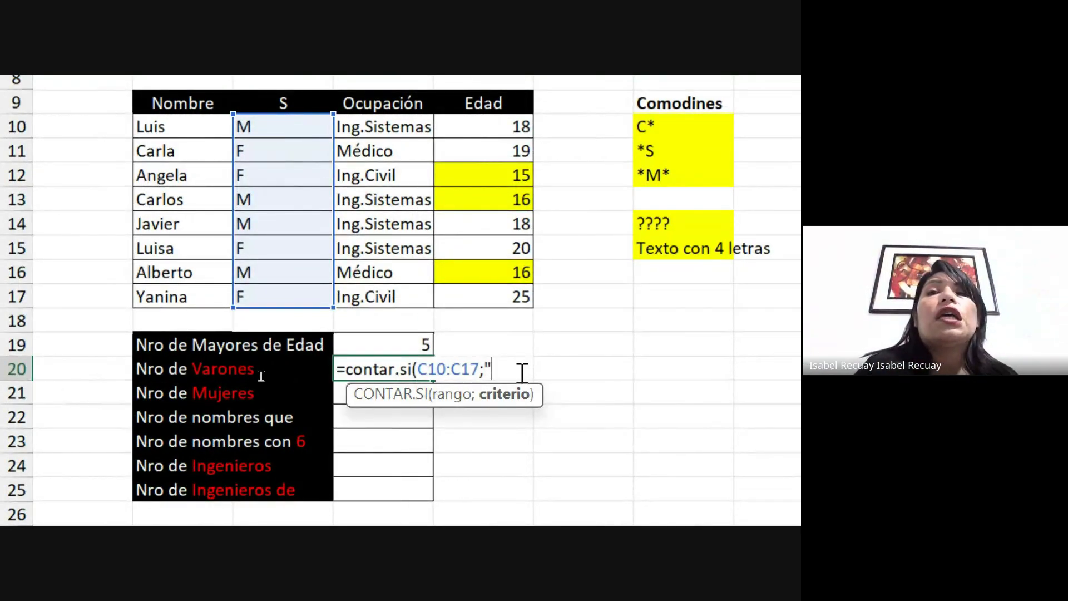
type("varones")
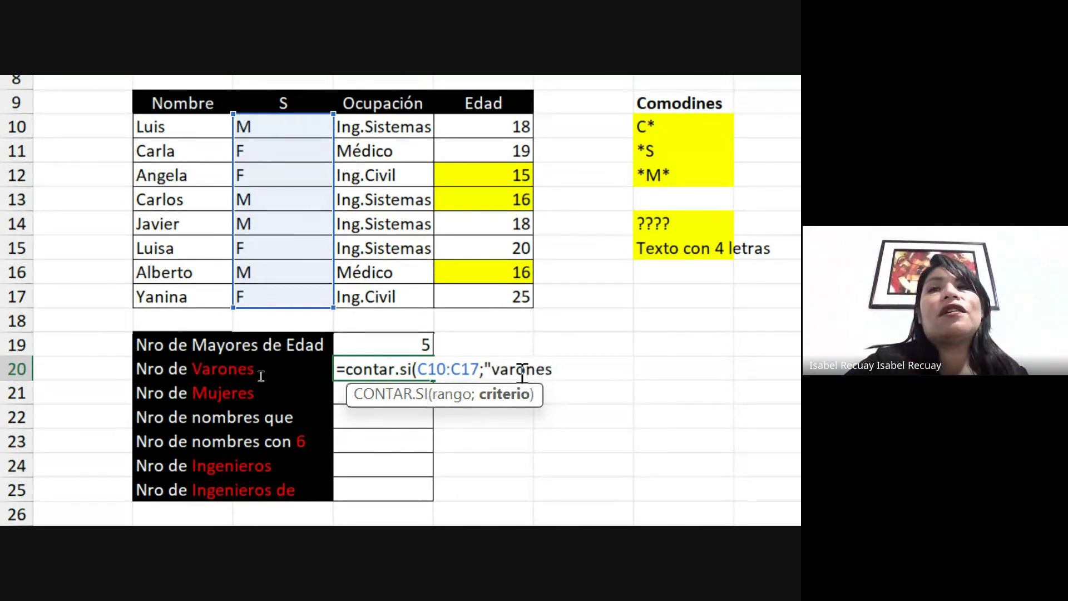
key("BackSpace")
key("BackSpace")
key("BackSpace")
key("BackSpace")
key("BackSpace")
key("BackSpace")
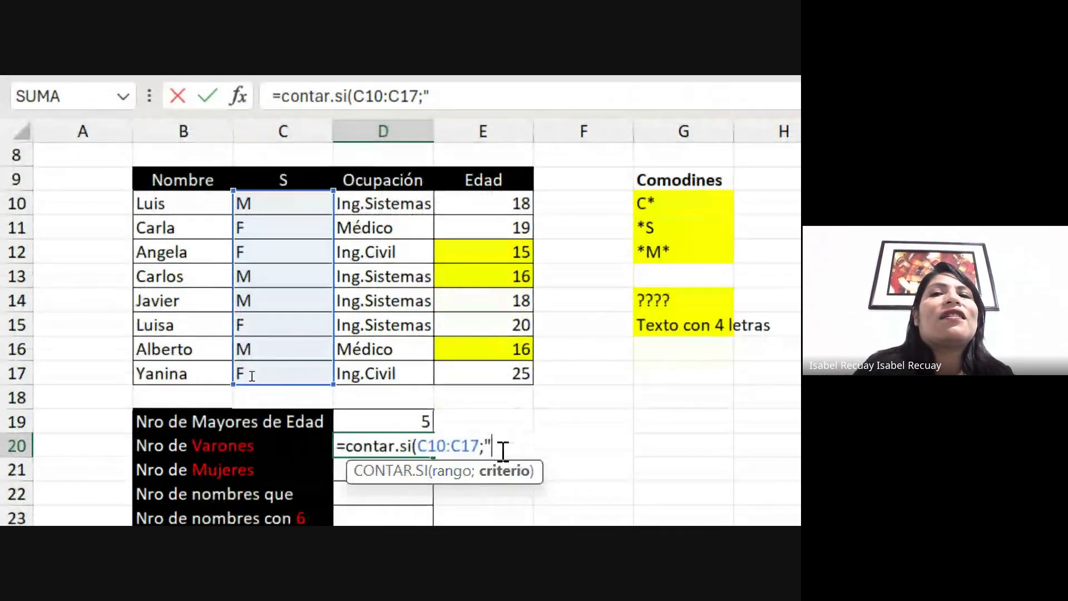
Check the replies in the Google Meet chat, and mark the M entries of the S column in Excel with temporary pen strokes.
key("alt+Tab")
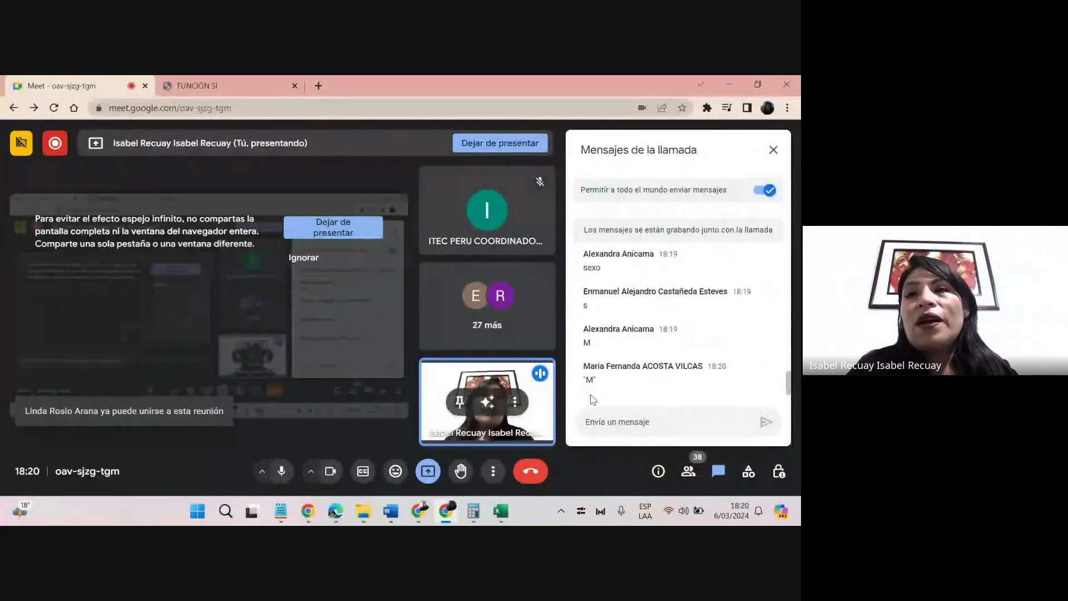
key("alt+Tab")
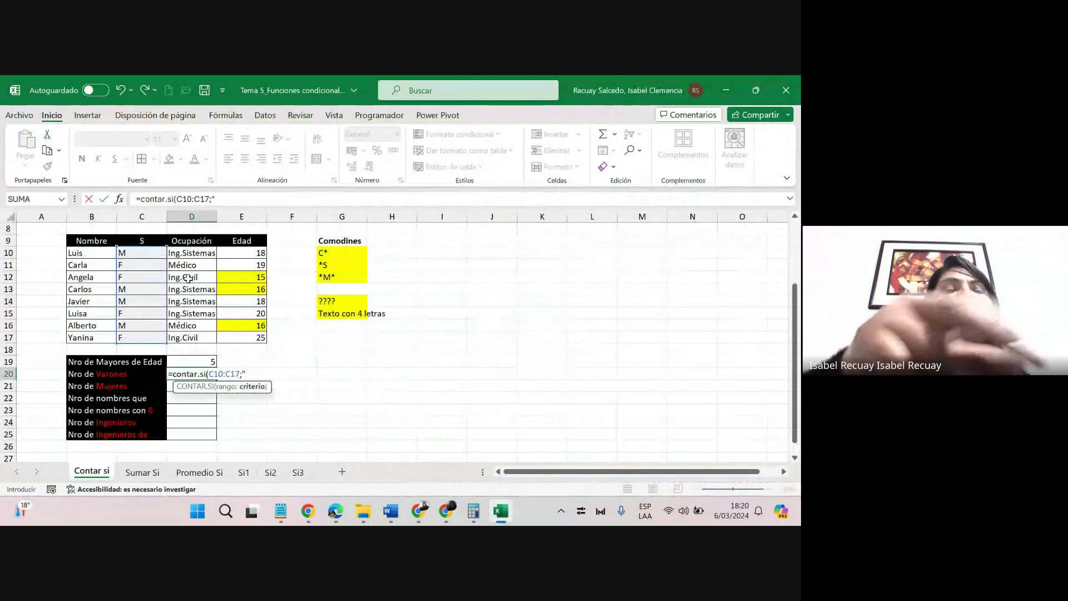
left_click_drag(131, 253, 163, 240)
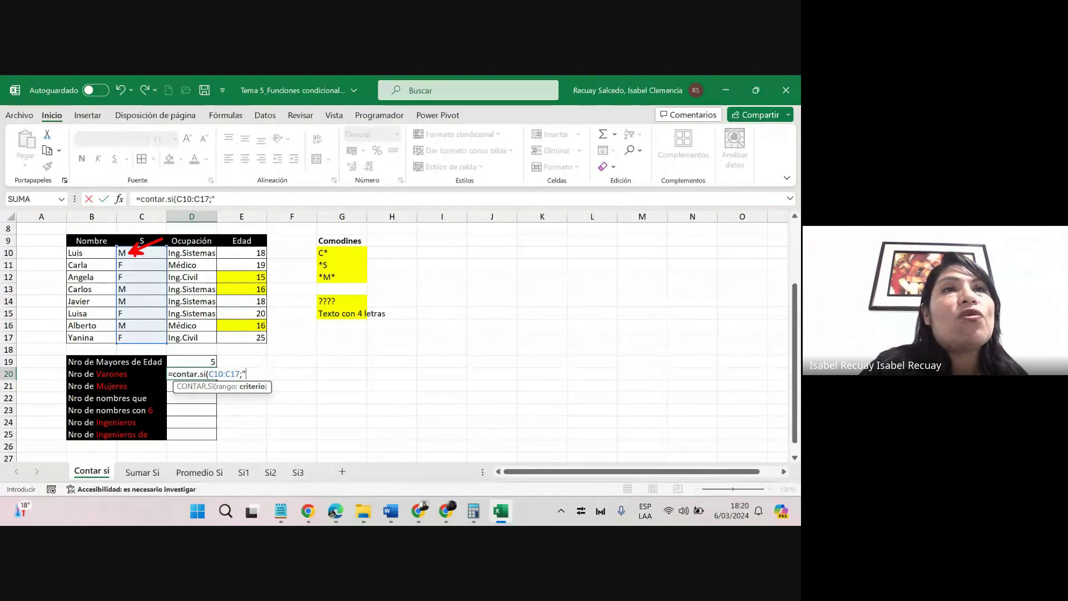
mouse_move(162, 274)
left_mouse_down()
mouse_move(130, 290)
mouse_move(159, 293)
left_mouse_up()
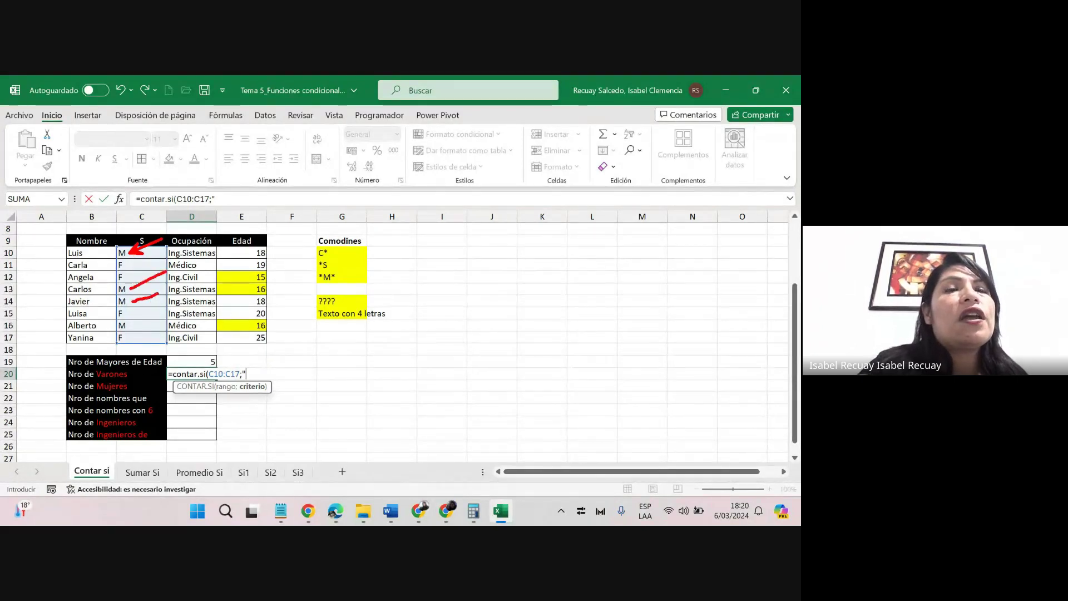
left_click_drag(133, 328, 141, 323)
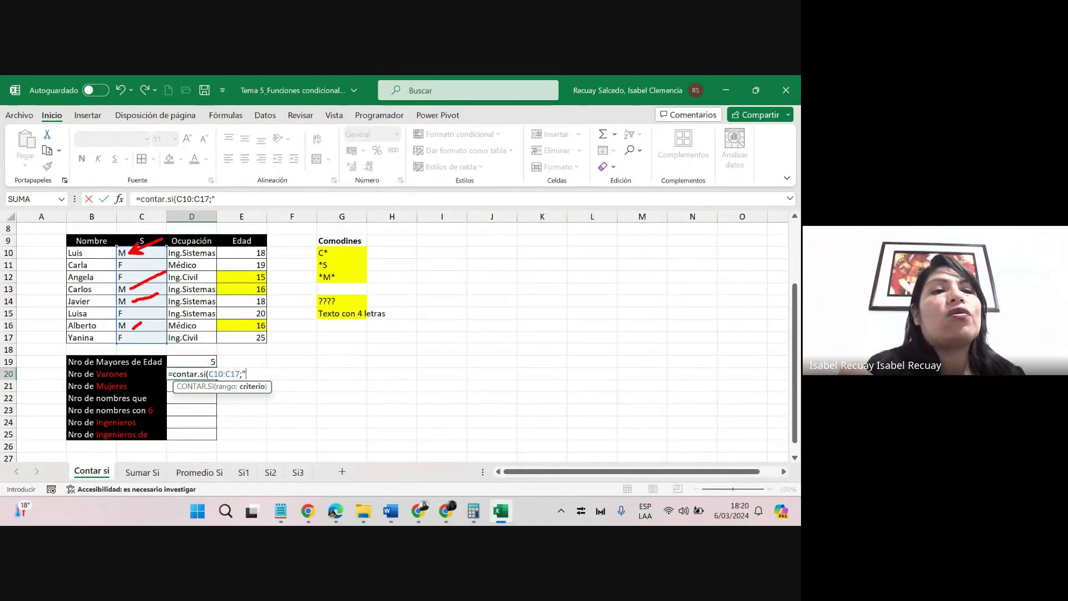
Complete the CONTAR.SI formula in D20 with the criterion "M" and enter it.
type("M")
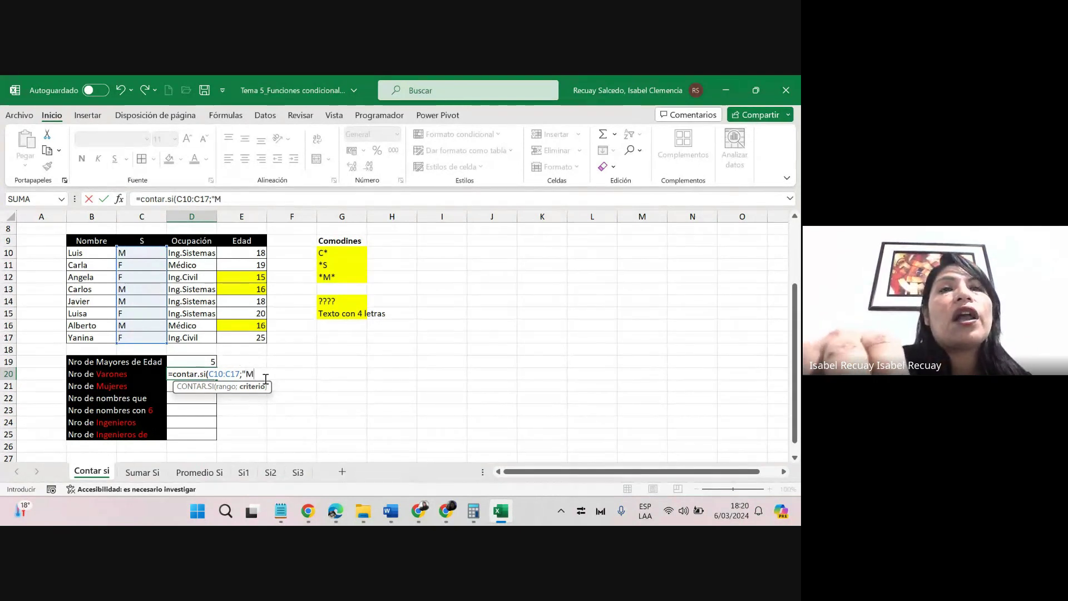
type("\"")
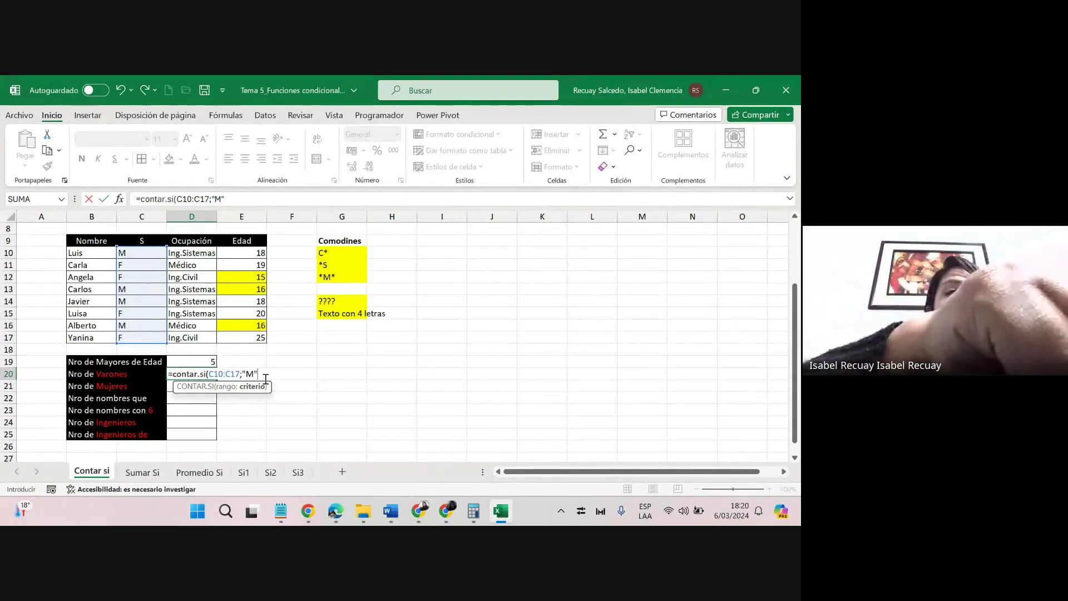
type(")")
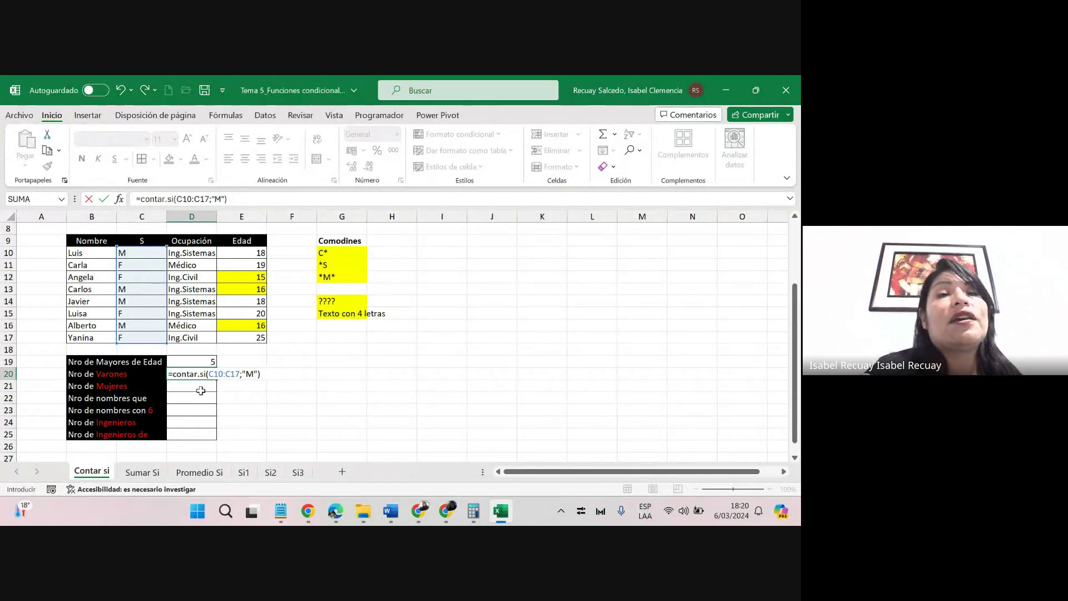
key("Return")
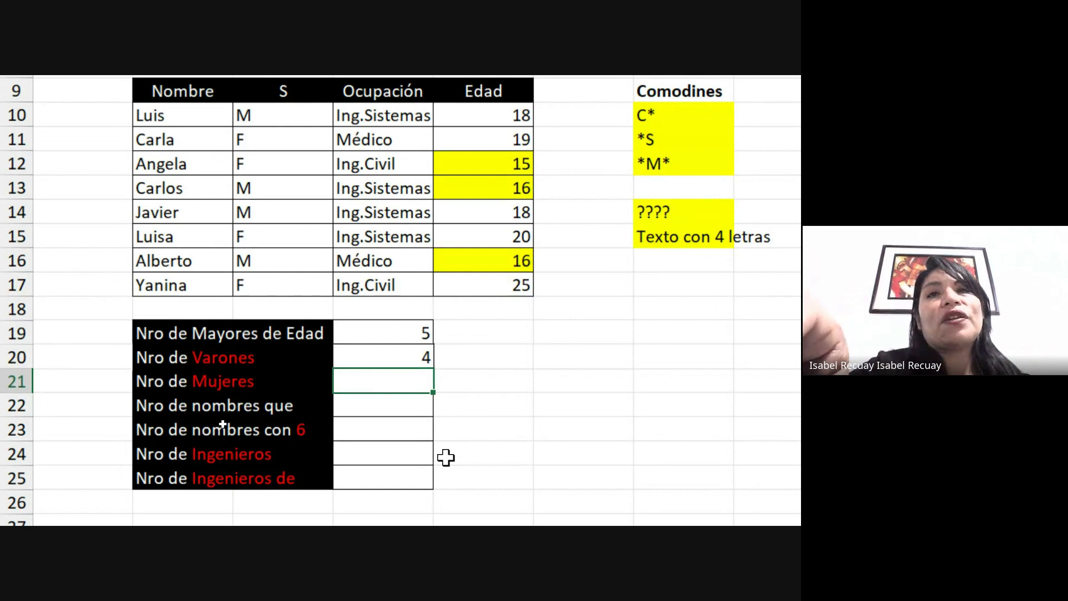
Start a formula in D21, and admit the waiting participant in Google Meet while reading the chat replies before returning to Excel.
type("=")
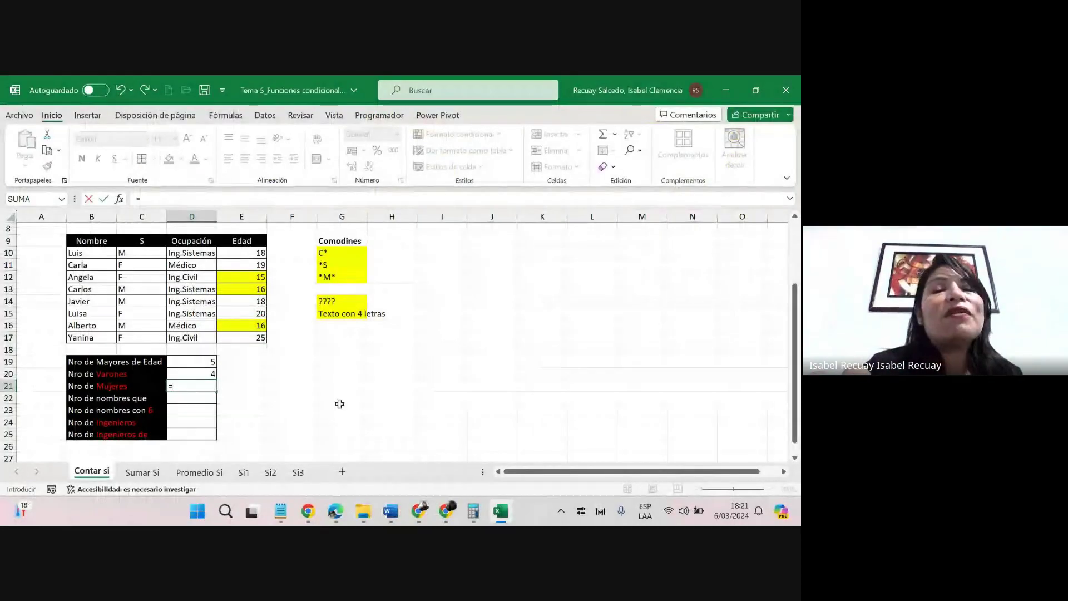
key("alt")
mouse_move(437, 514)
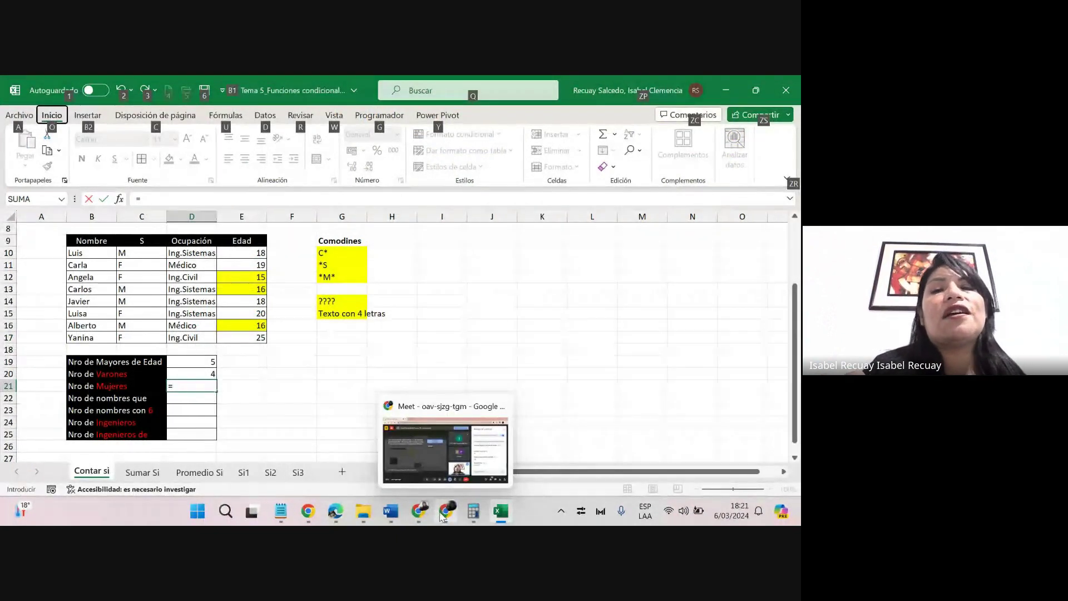
left_click(474, 448)
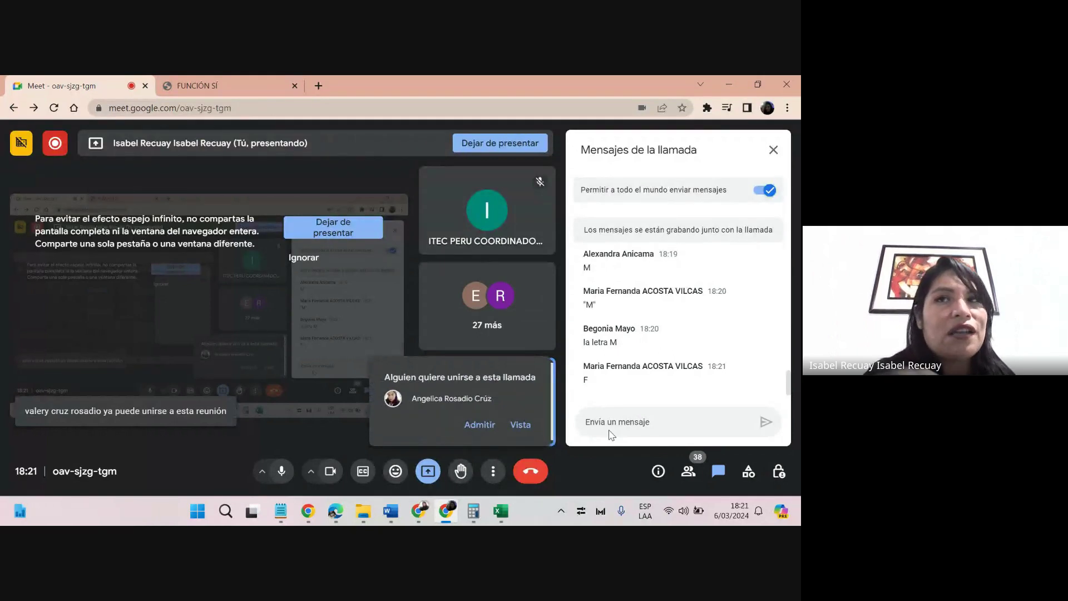
left_click(480, 425)
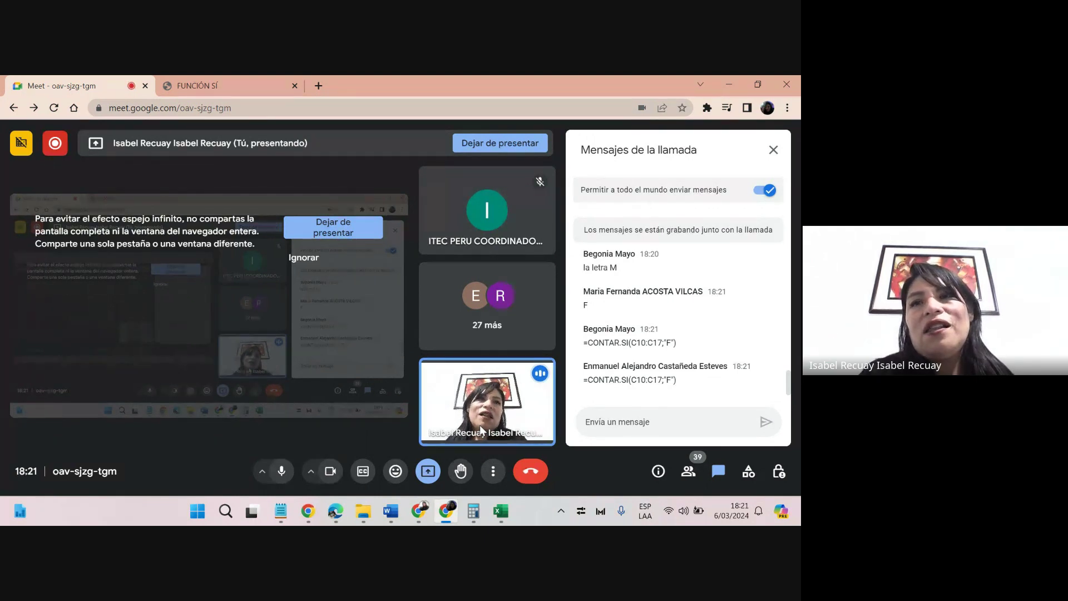
mouse_move(482, 430)
key("alt+Tab")
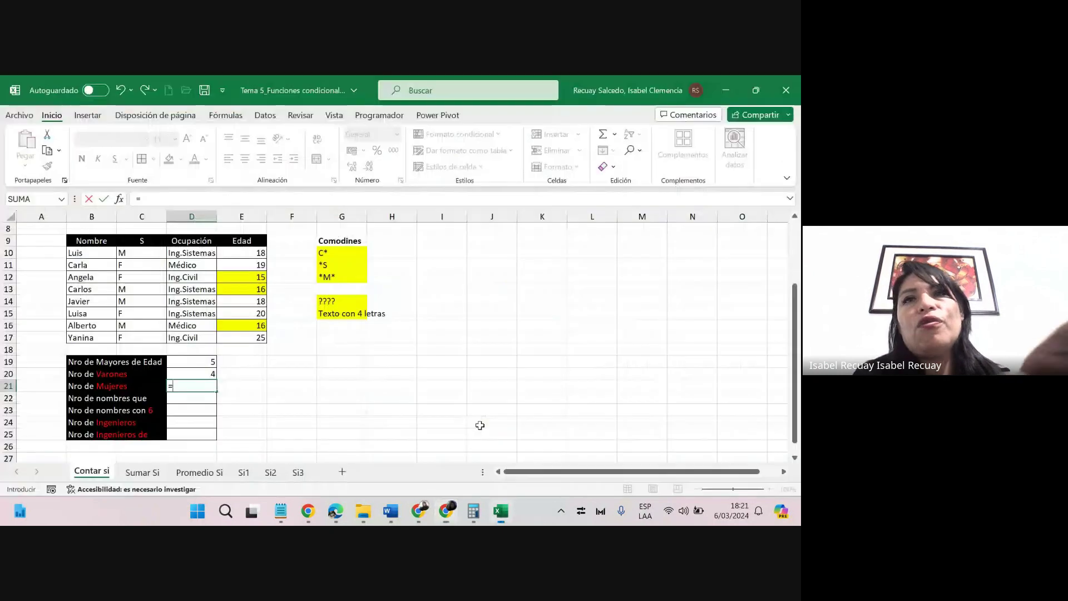
Complete the formula in D21 as CONTAR.SI with the range C10:C17 and the criterion "F", and enter it.
type("contar")
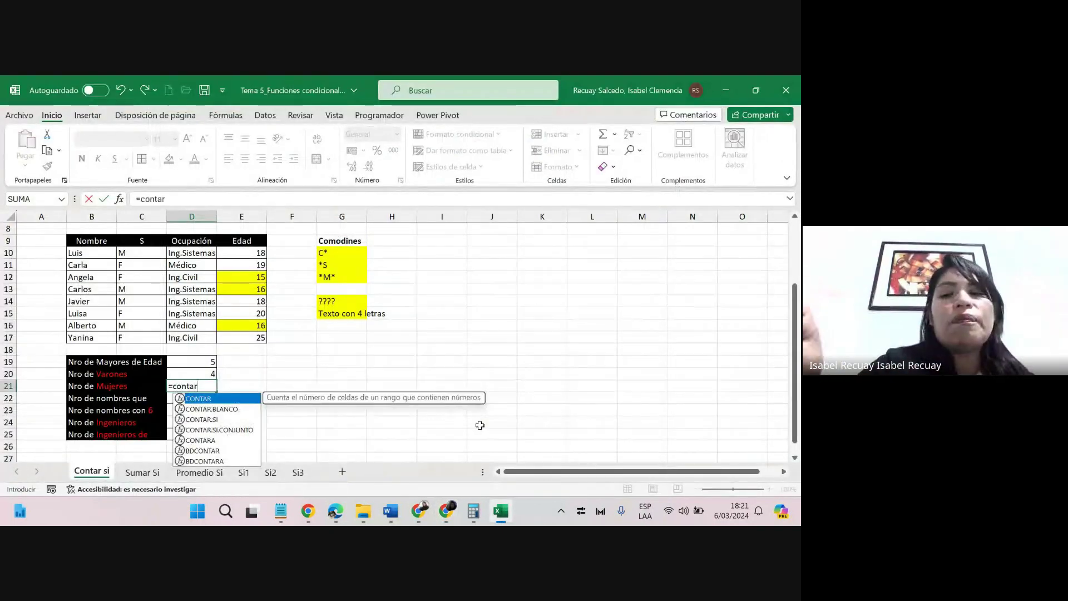
type(".si(")
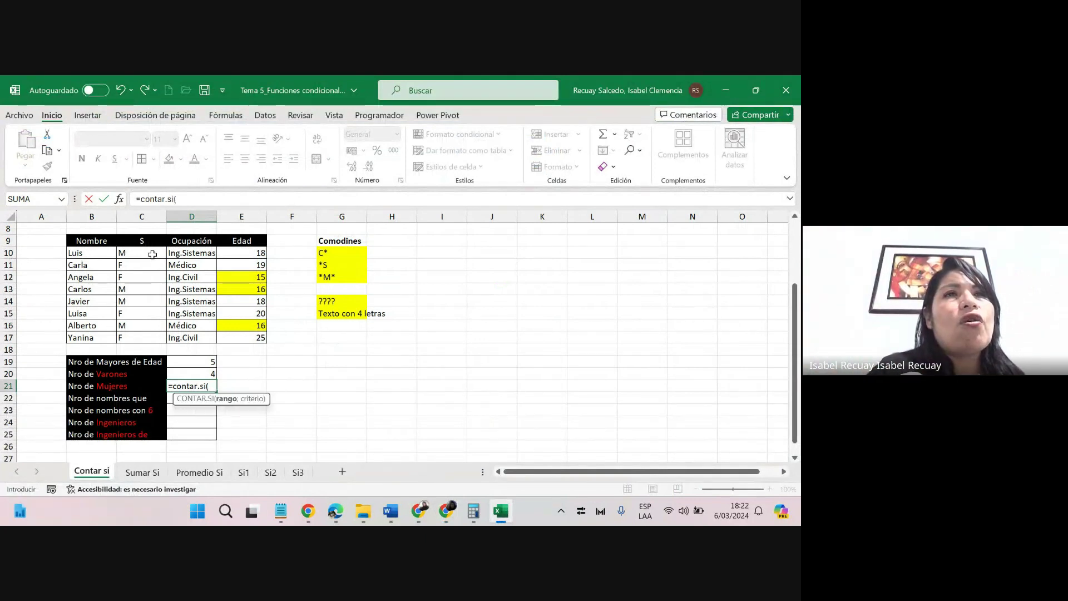
left_click_drag(152, 254, 145, 336)
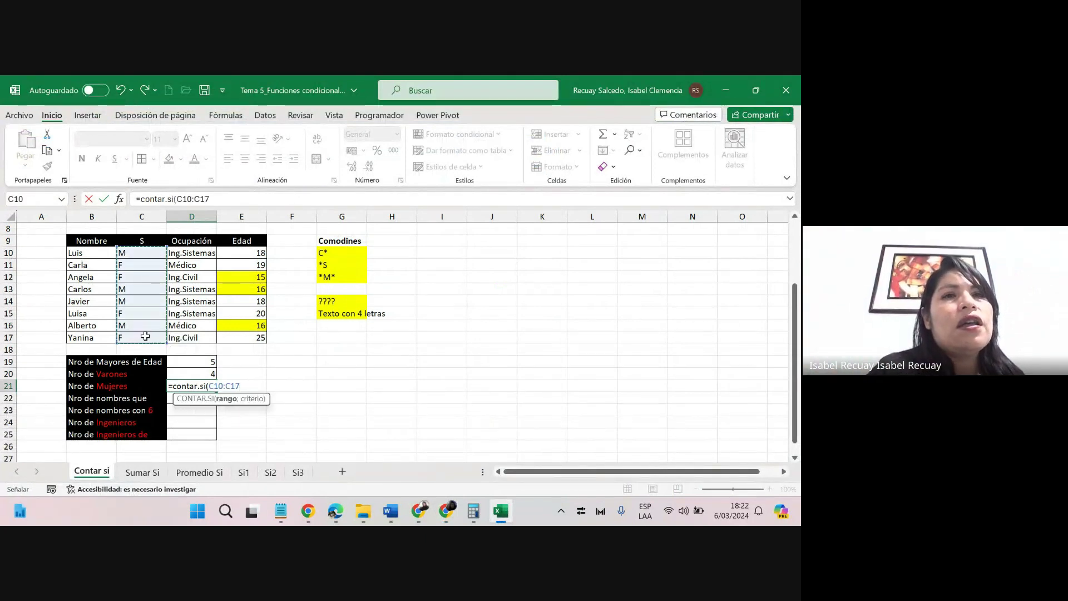
type(";")
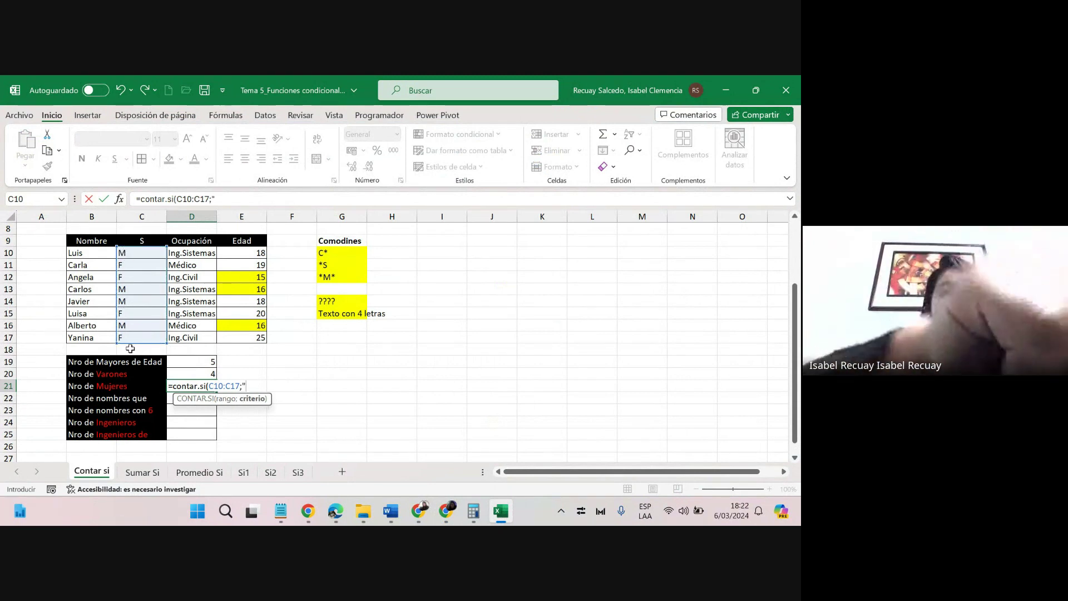
type("\"")
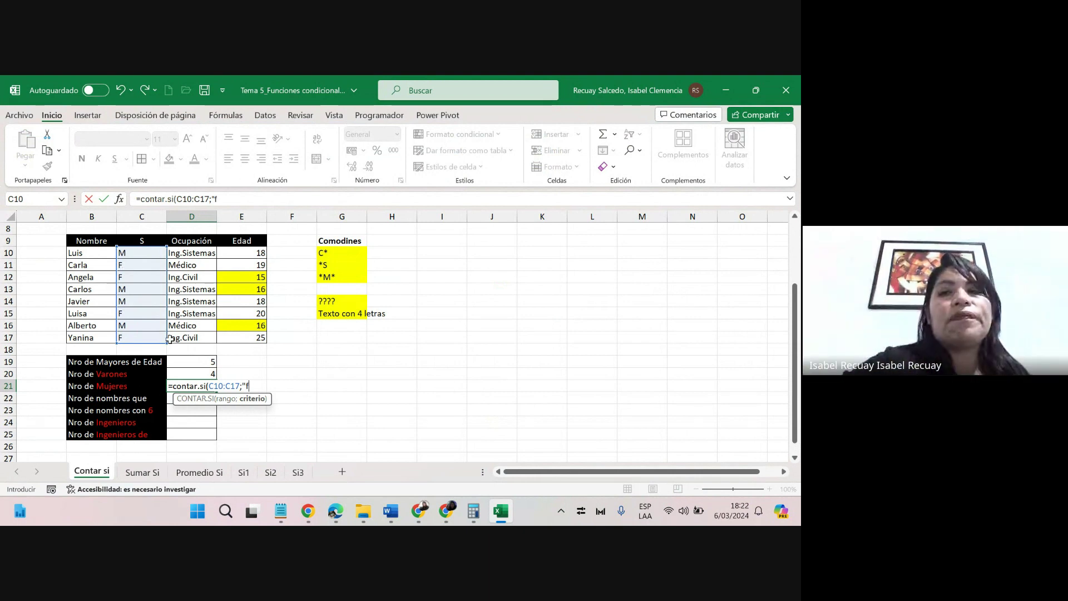
type("F\"")
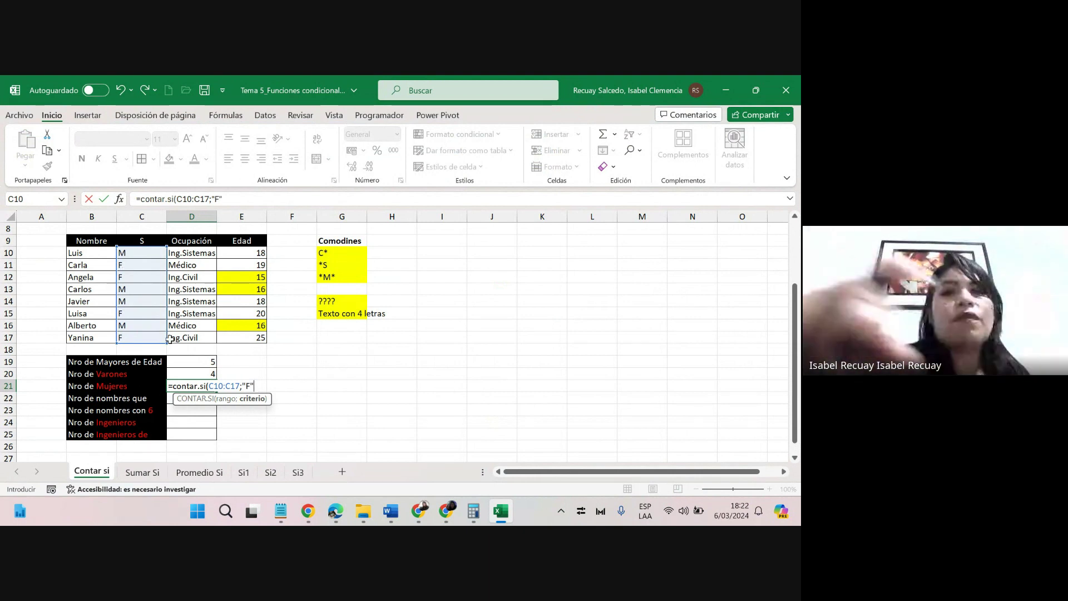
type(")")
key("Return")
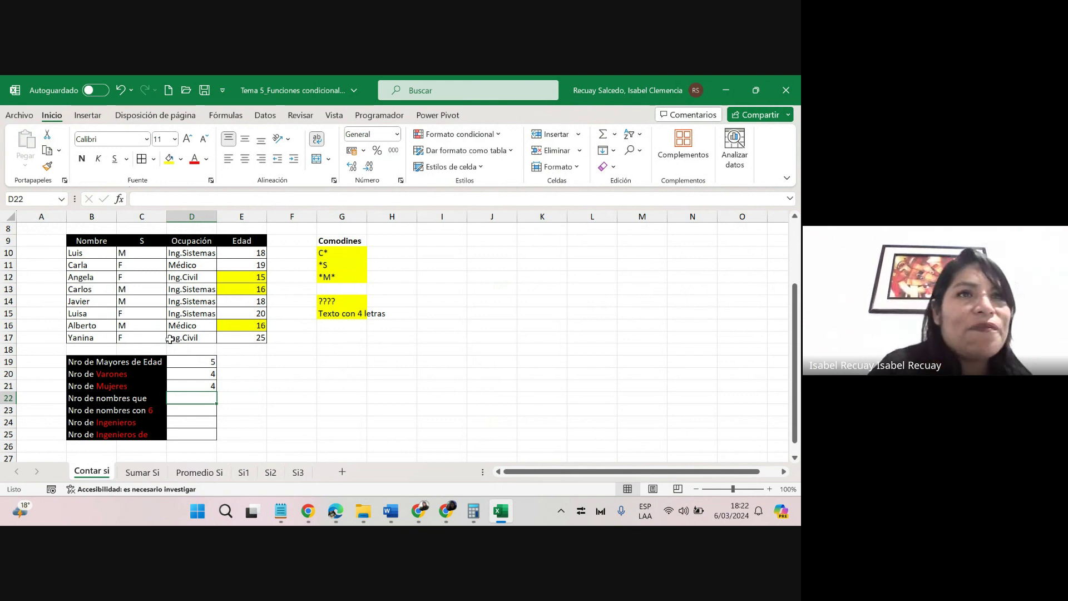
Widen columns B to E equally so that the full labels of the count table in rows 22 to 25 fit.
left_click(84, 399)
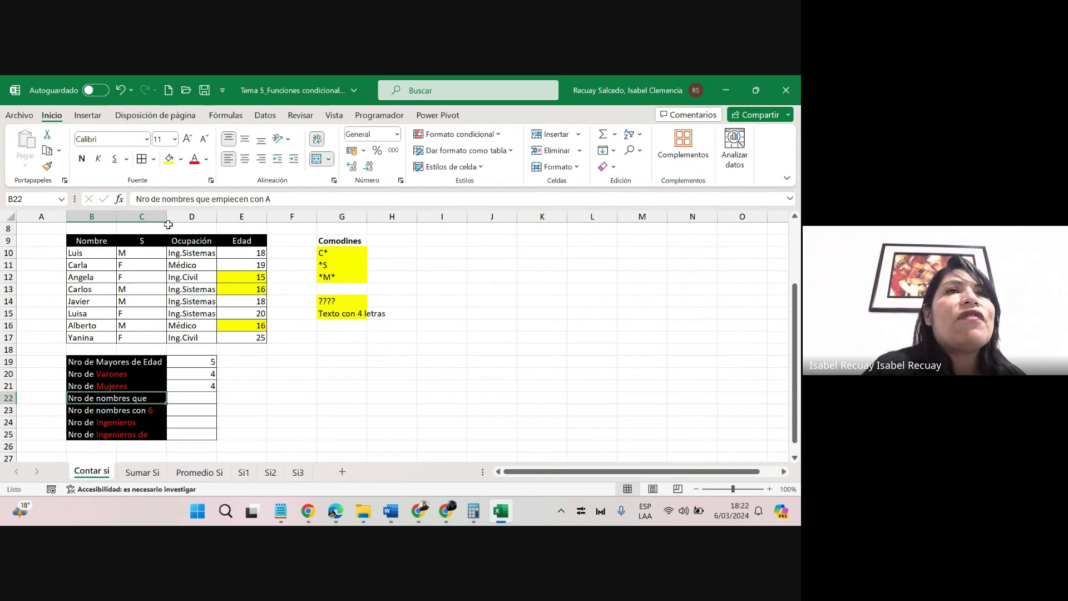
left_click_drag(167, 218, 178, 218)
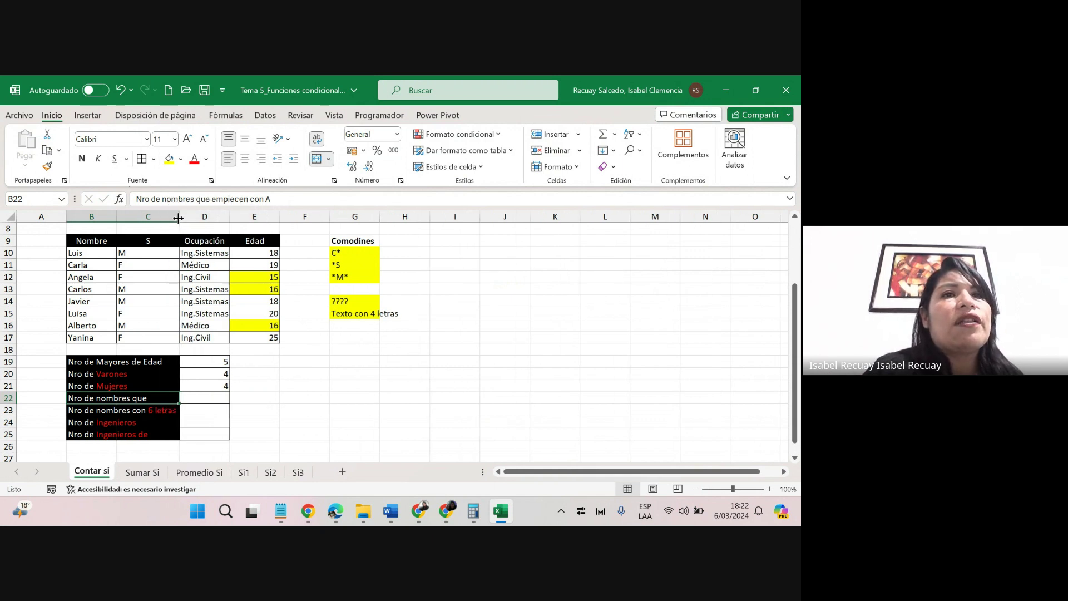
double_click(153, 399)
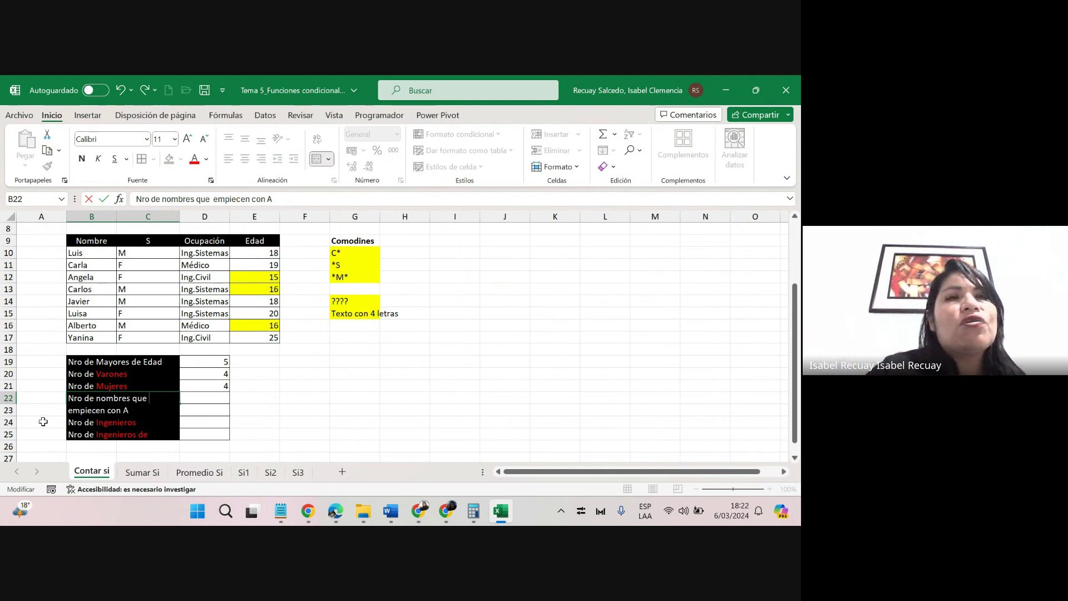
key("Return")
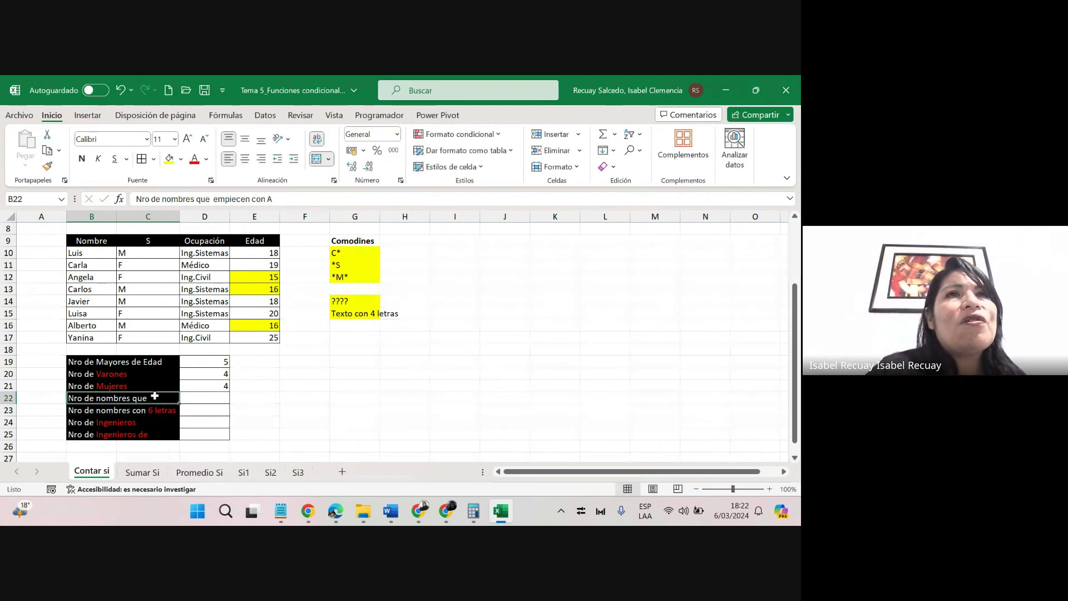
left_click_drag(92, 217, 255, 219)
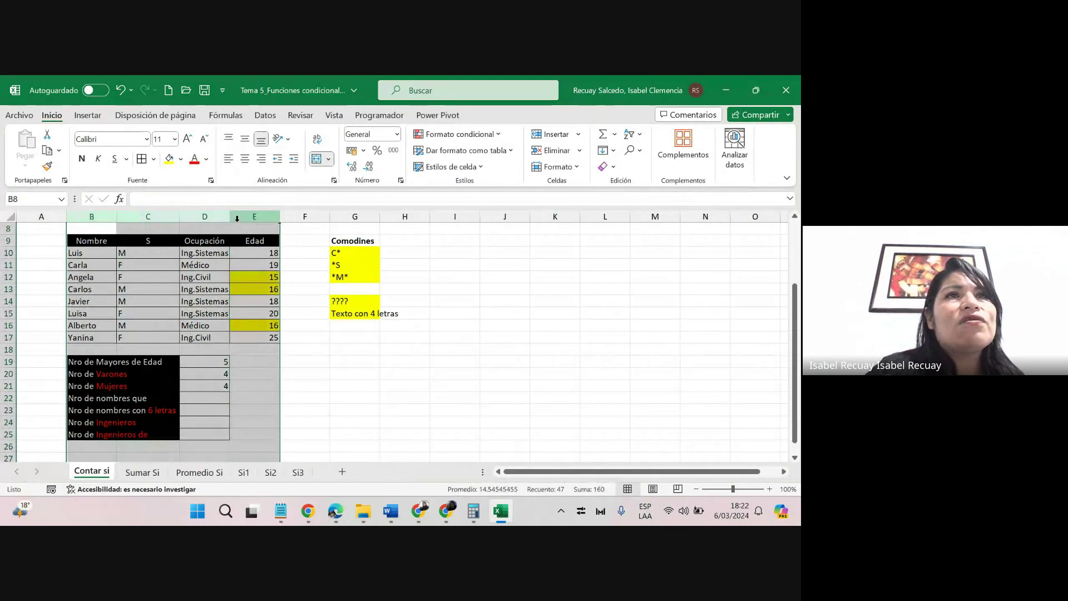
left_click_drag(117, 216, 152, 219)
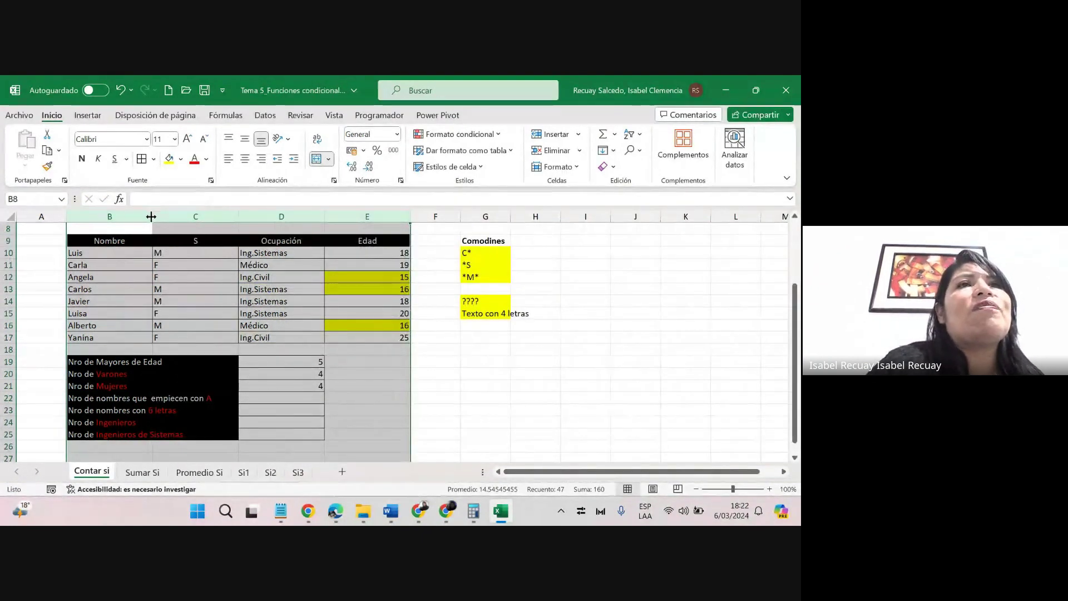
left_click_drag(150, 217, 177, 220)
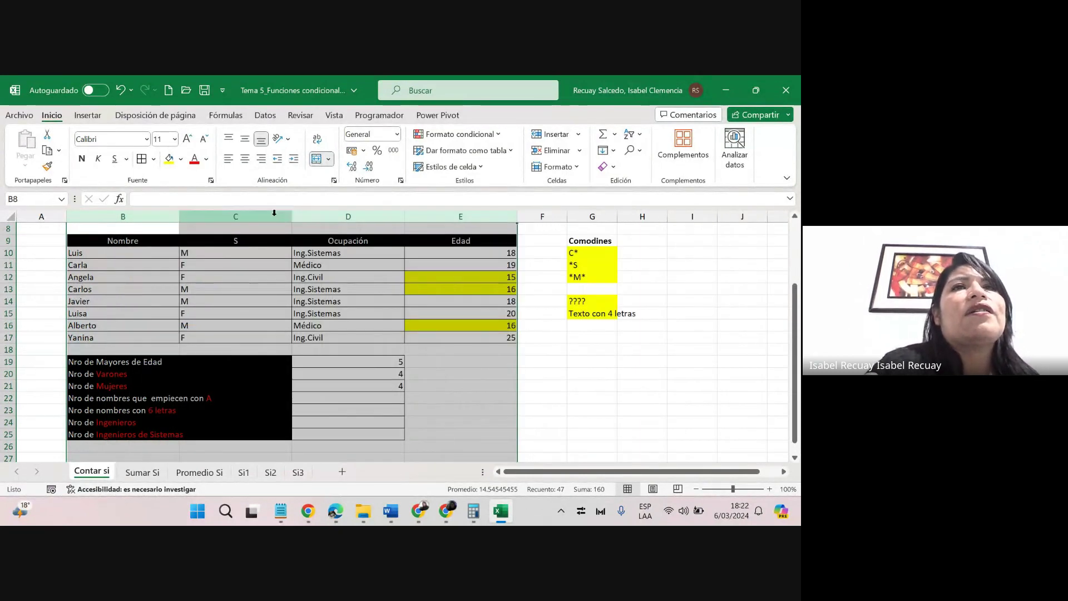
left_click_drag(291, 217, 278, 220)
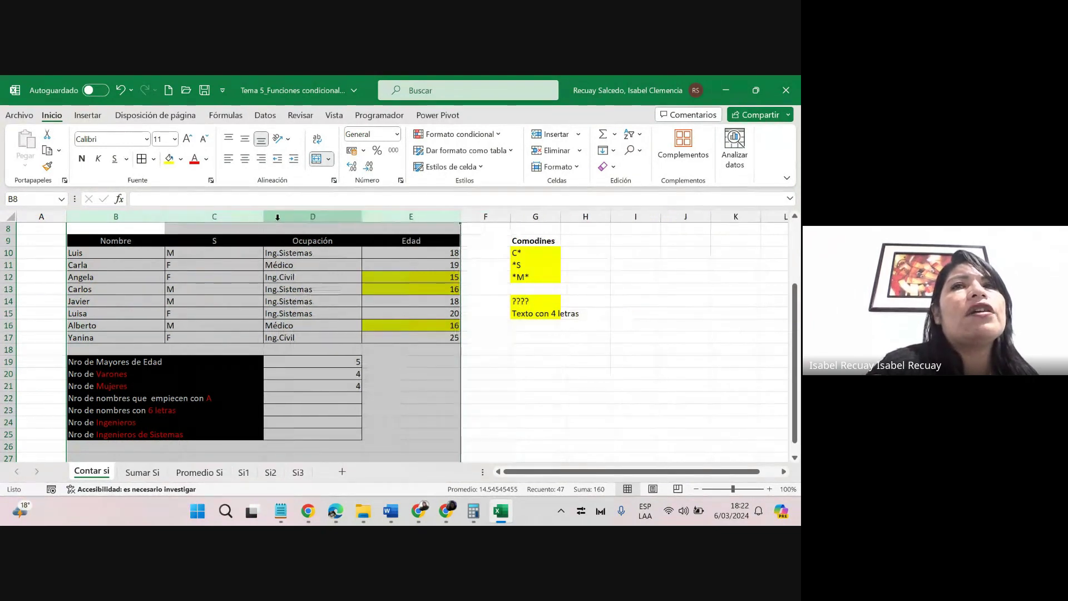
Begin a CONTAR.SI formula in D22, and check the replies in the Google Meet chat before returning to Excel.
left_click(95, 403)
left_click(312, 398)
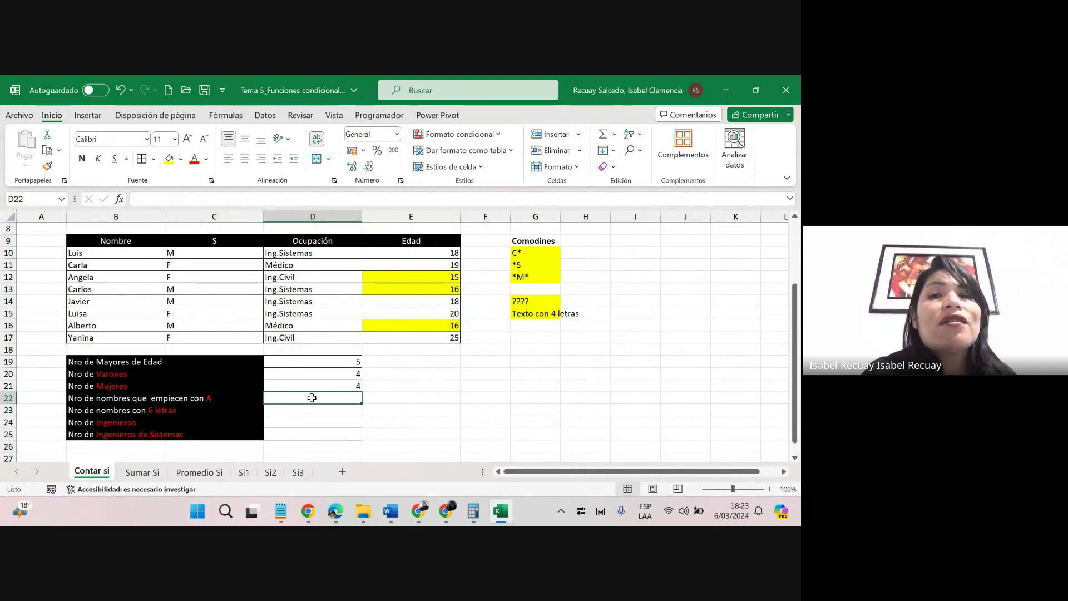
type("=con")
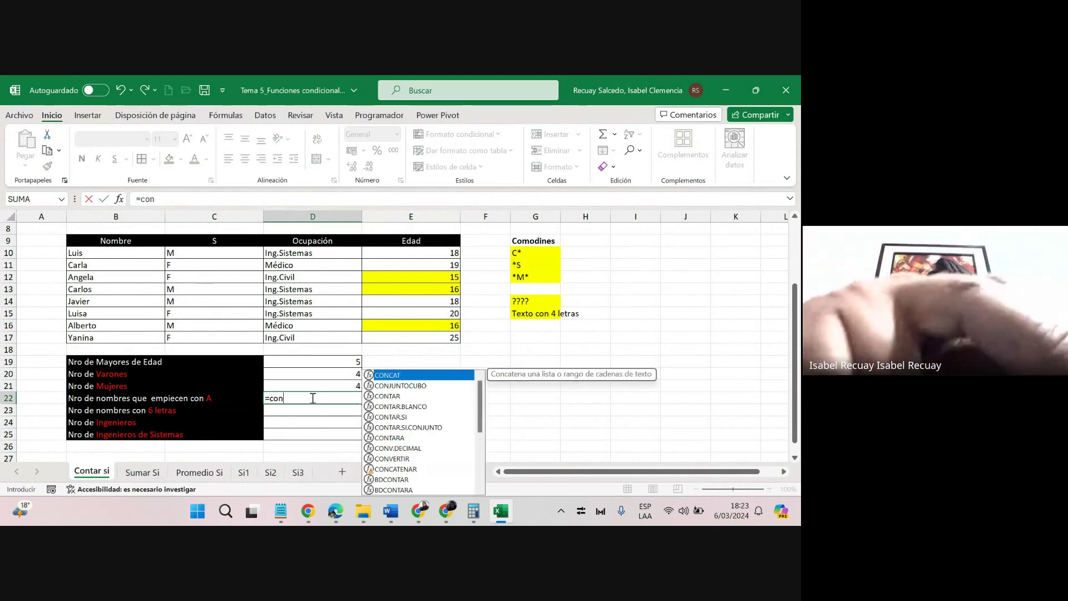
type("tar.si")
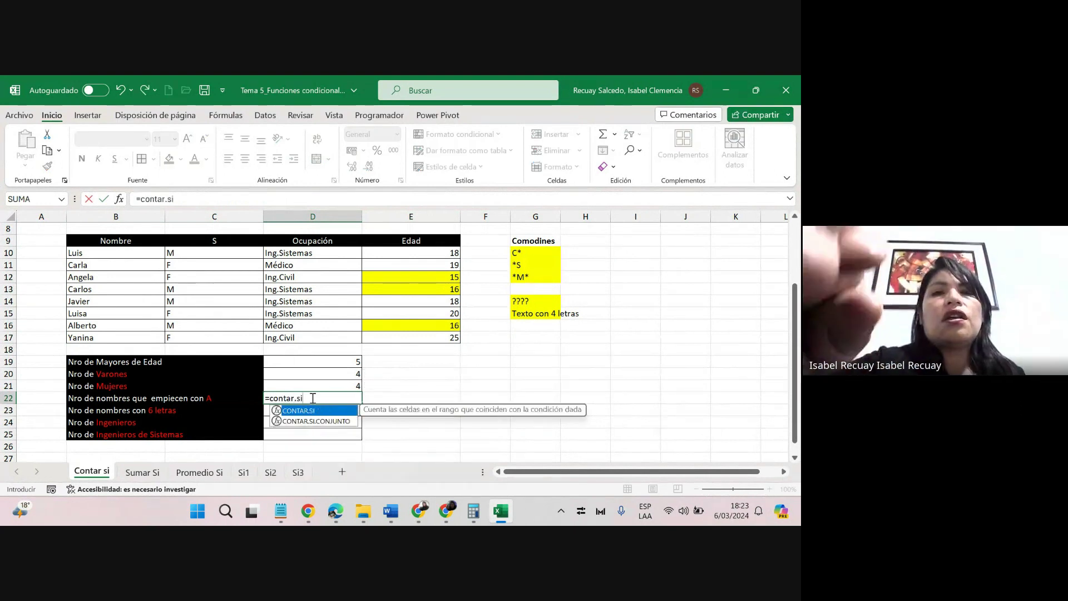
type("(")
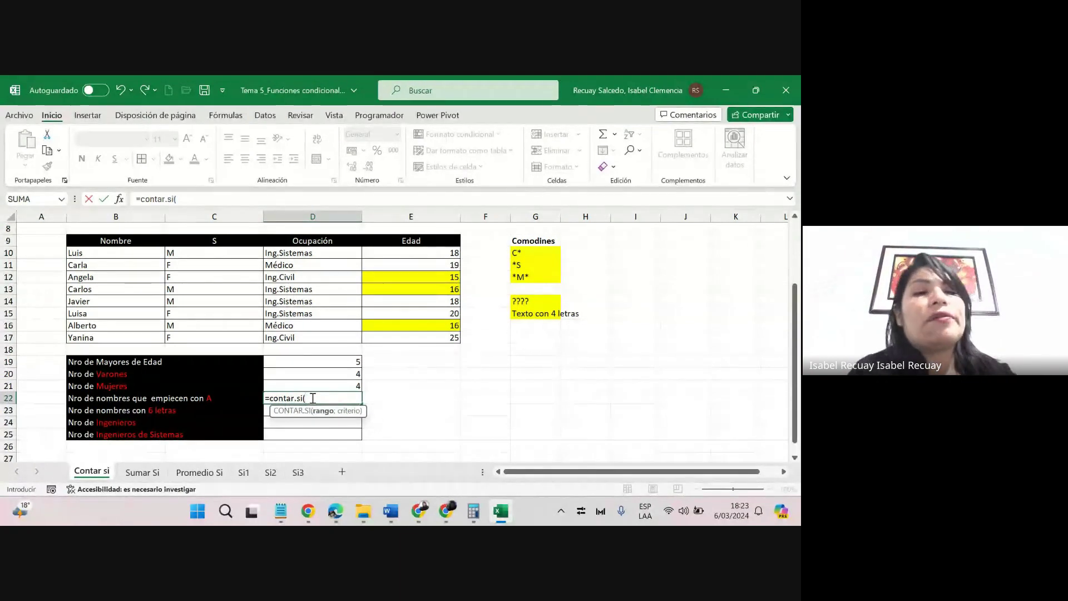
key("alt+Tab")
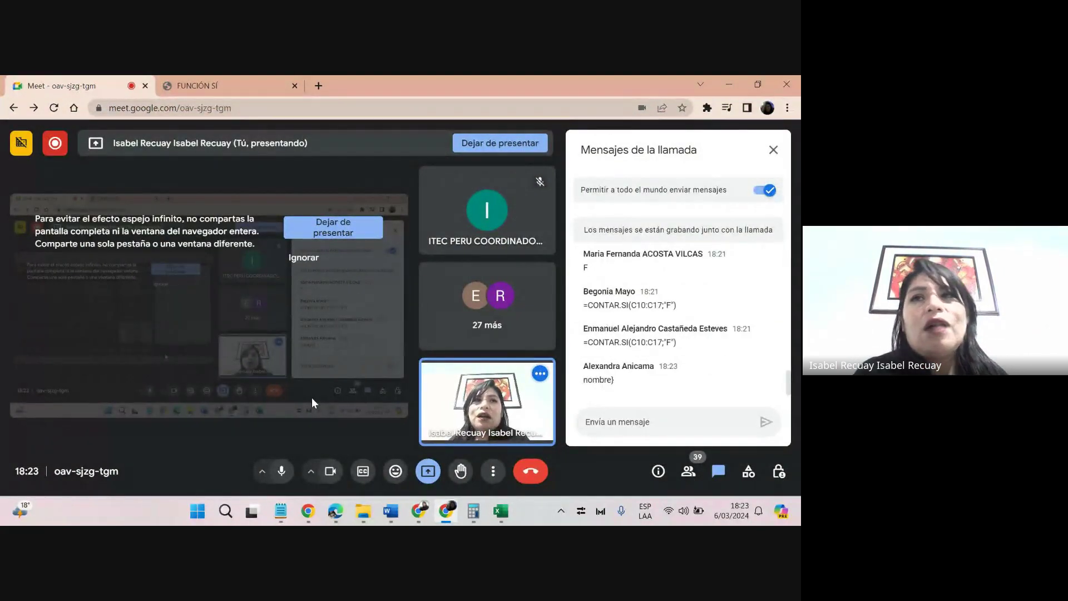
key("alt+Tab")
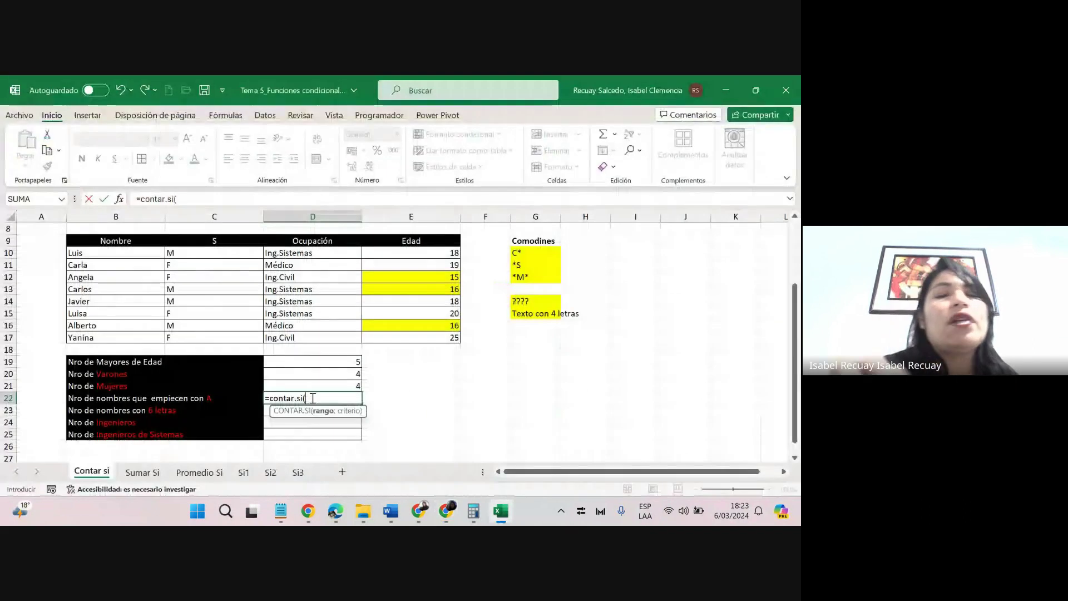
Complete the CONTAR.SI formula in D22 with the range B10:B17 and the quoted criterion "A", and enter it.
left_click_drag(104, 252, 108, 335)
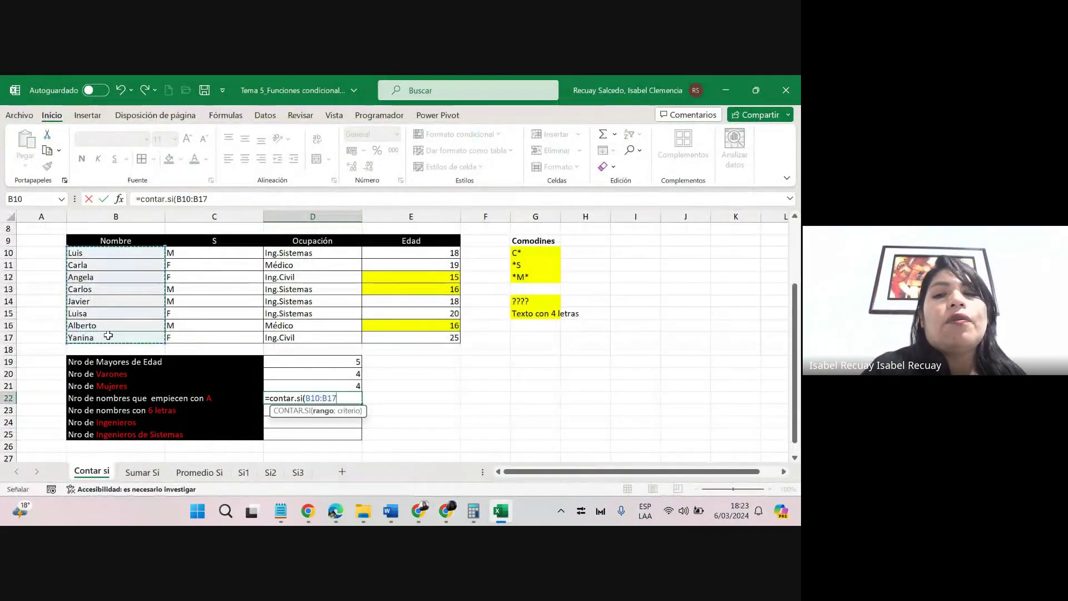
type(";")
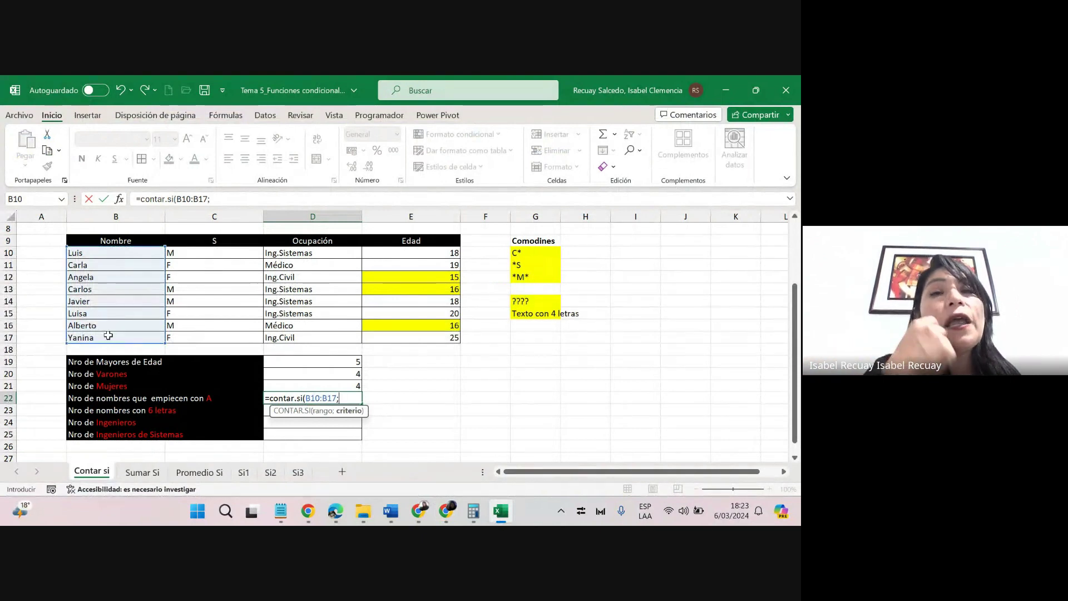
type("A")
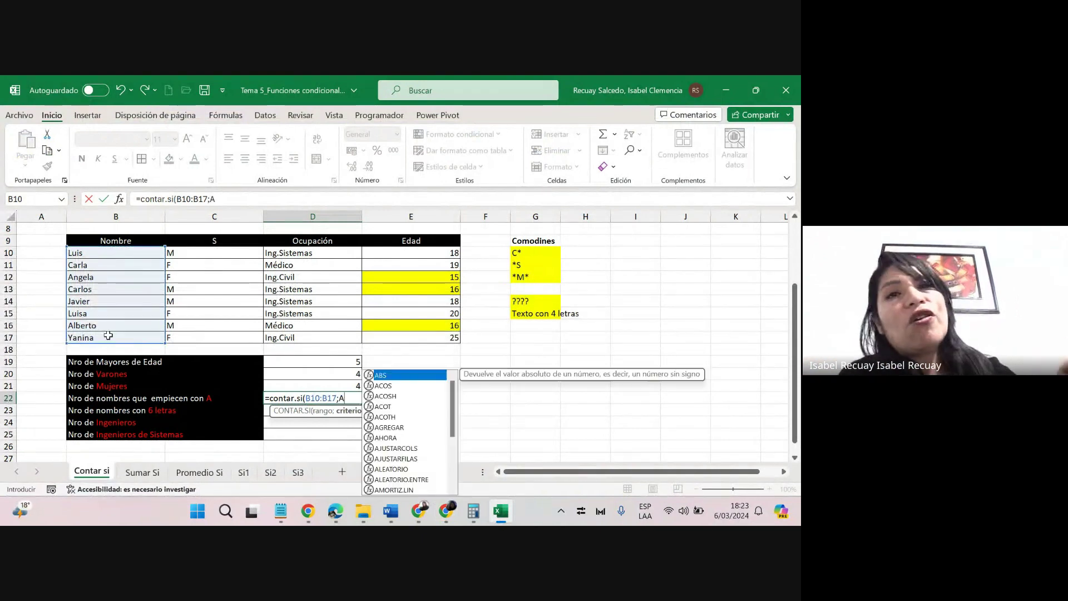
key("Escape")
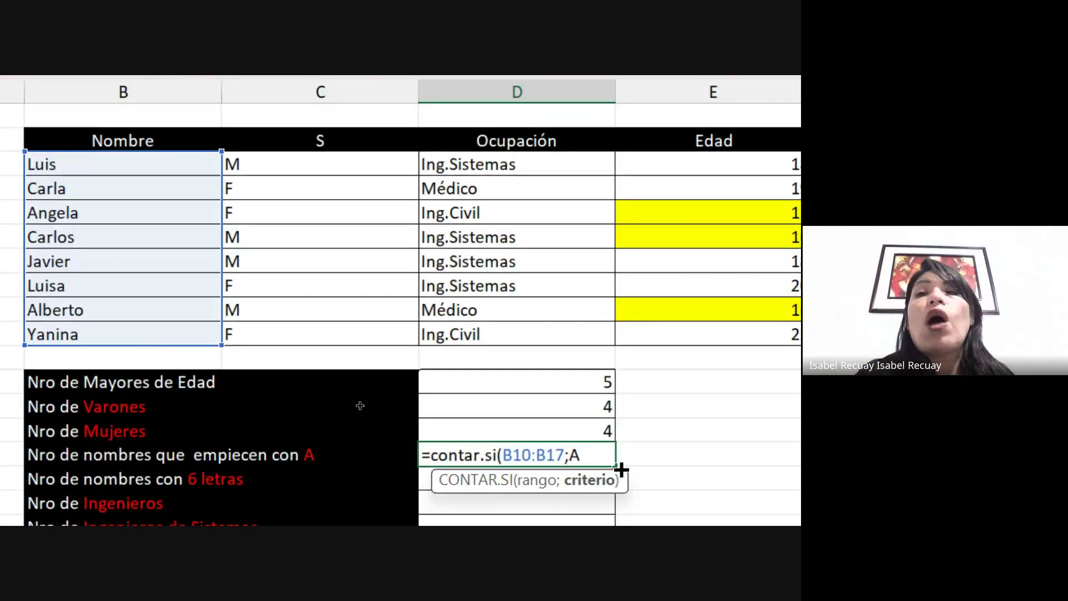
left_click(571, 454)
type("\"")
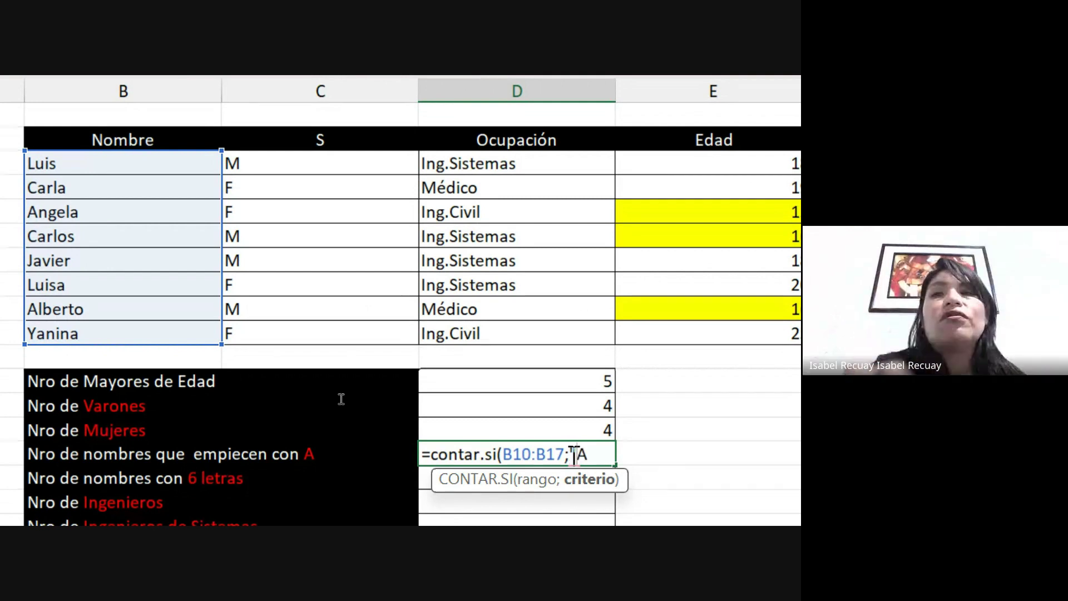
left_click(598, 454)
type("\"")
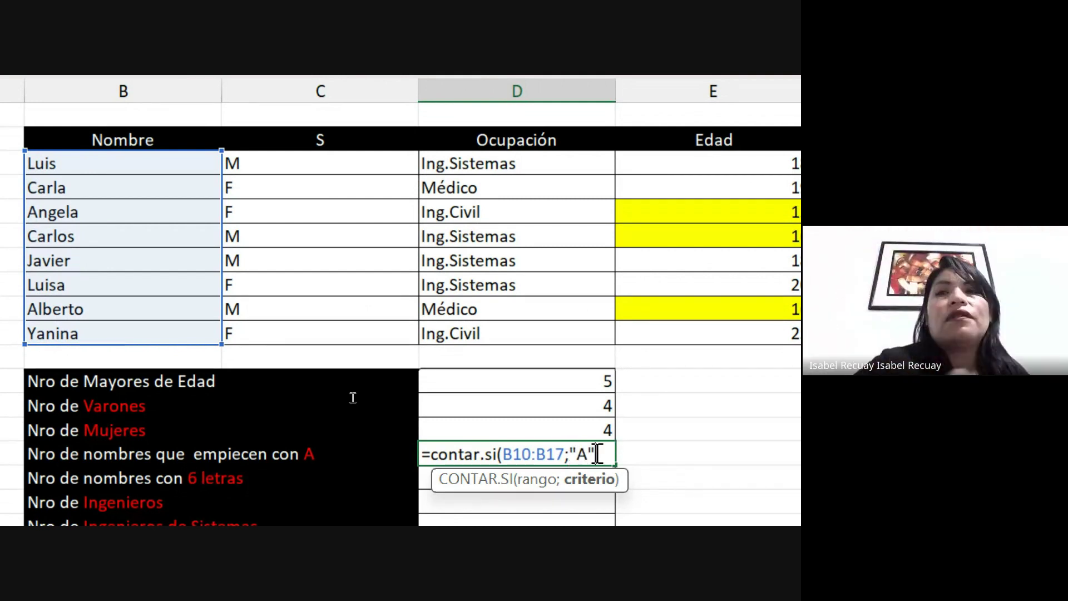
key("Return")
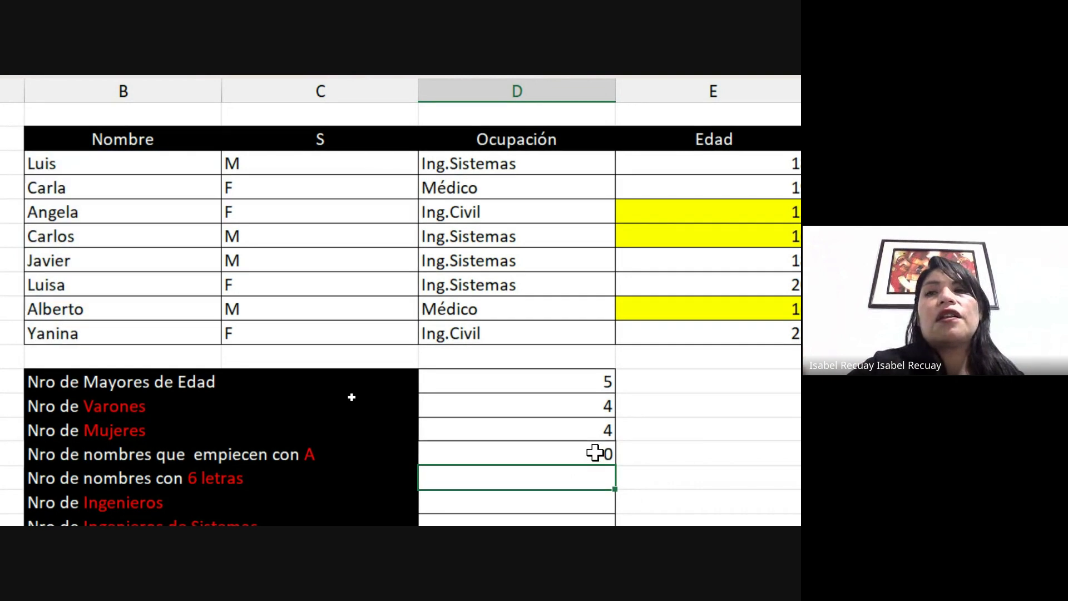
Review the CONTAR.SI formula in D22, marking its range and the names in column B that start with A.
left_click(605, 449)
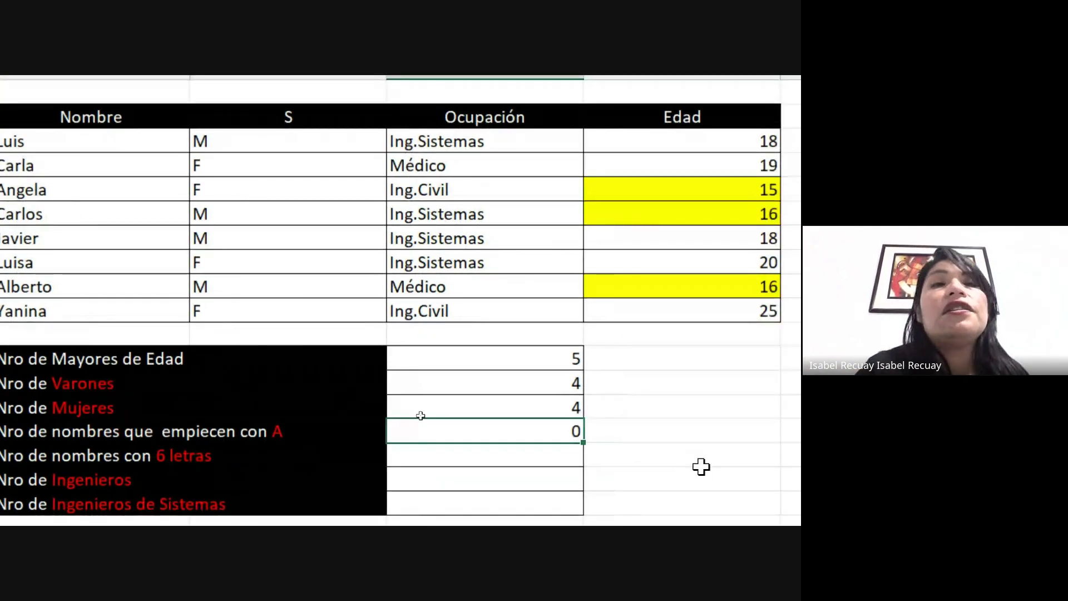
double_click(493, 426)
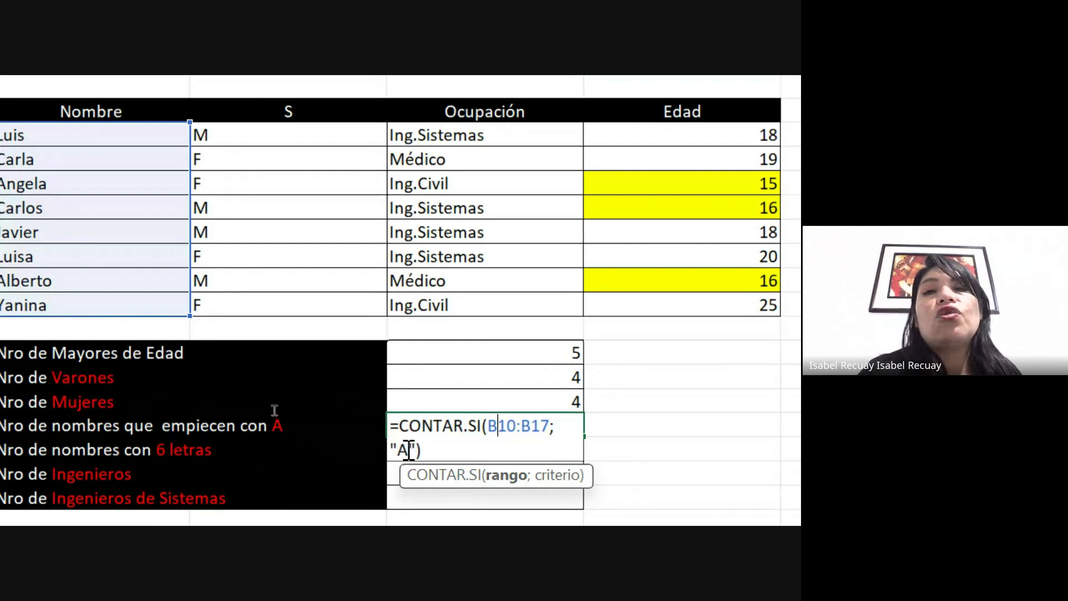
key("Return")
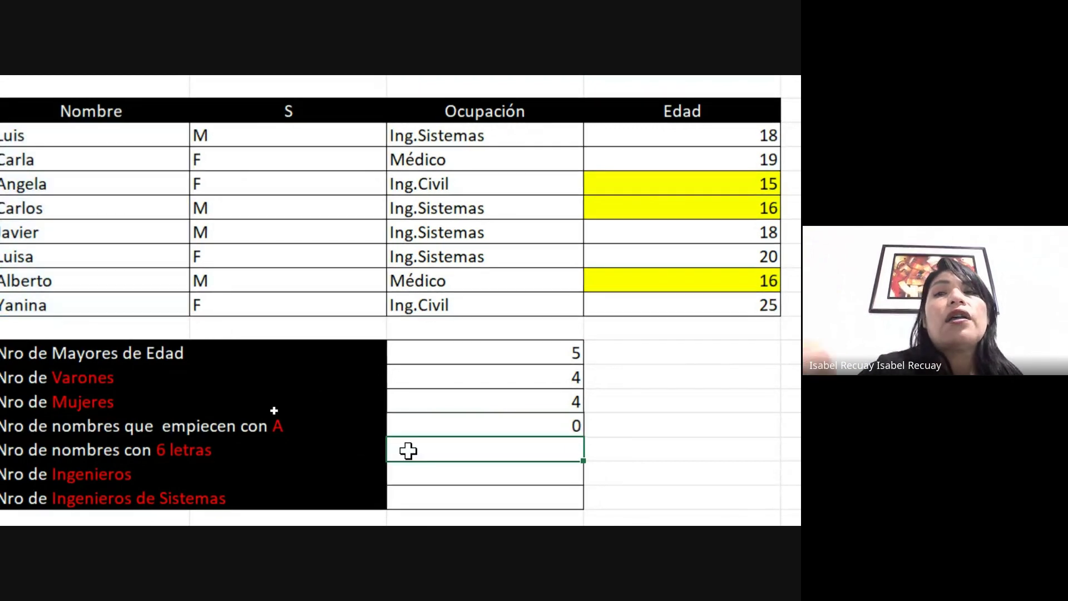
double_click(444, 421)
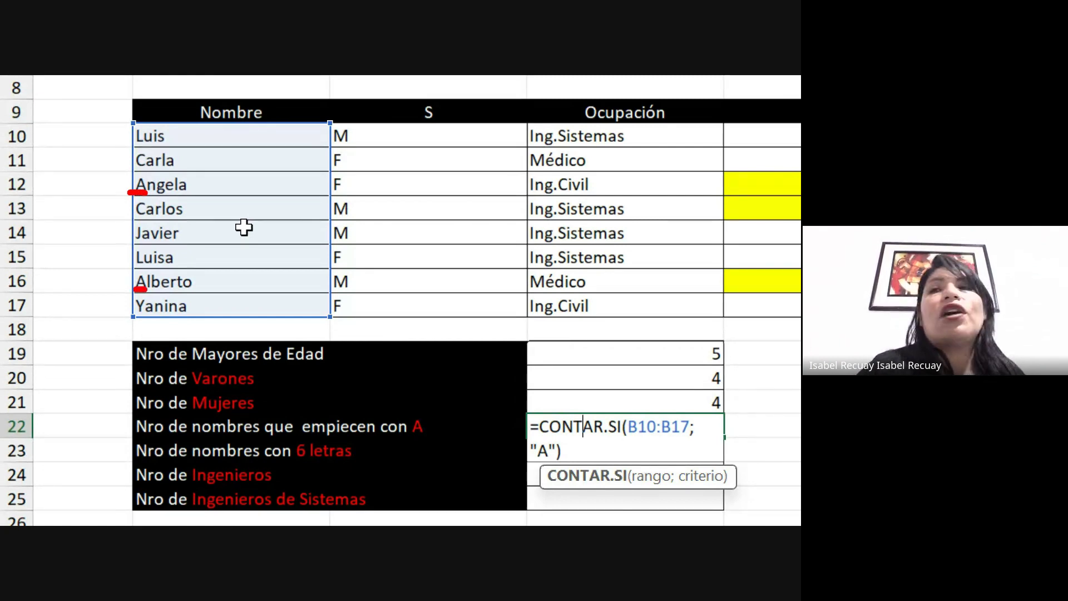
mouse_move(644, 424)
left_mouse_down()
mouse_move(674, 448)
mouse_move(703, 451)
left_mouse_up()
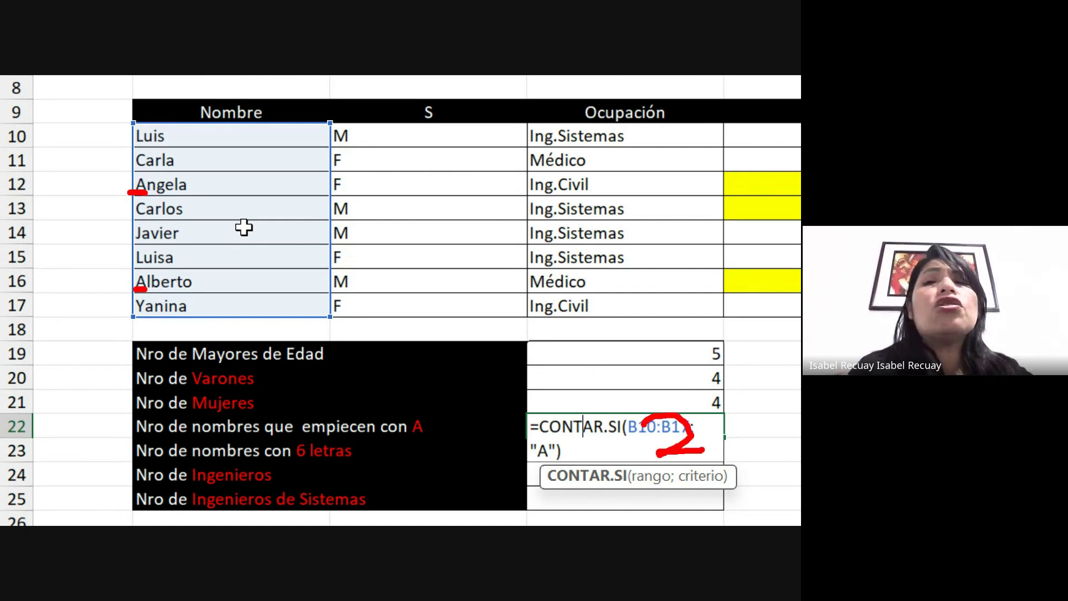
key("Escape")
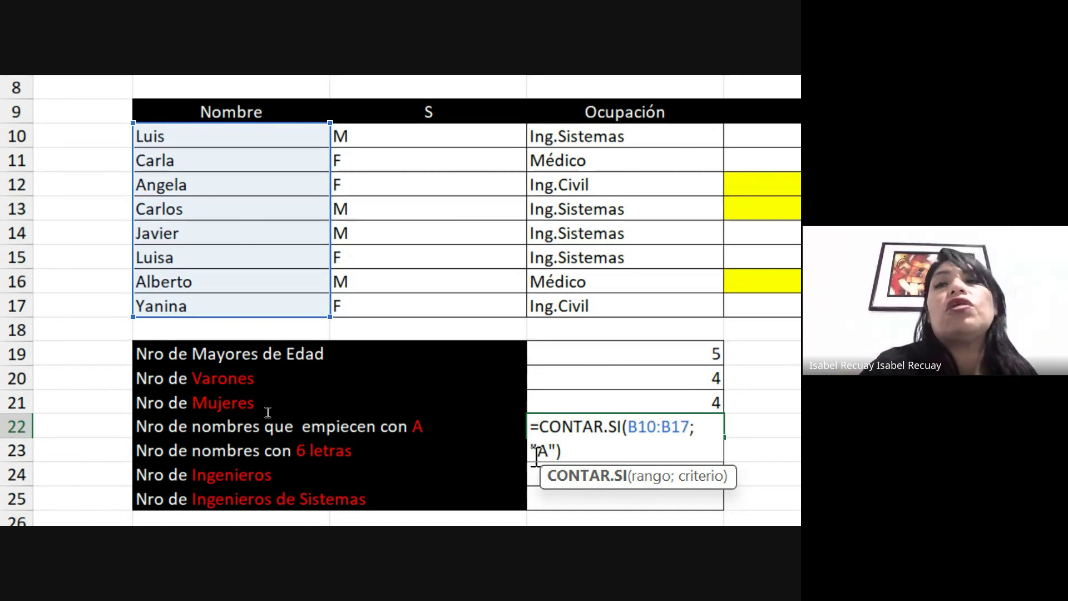
Try the CONTAR.SI formula in D22 with the criterion A without quotation marks.
key("Delete")
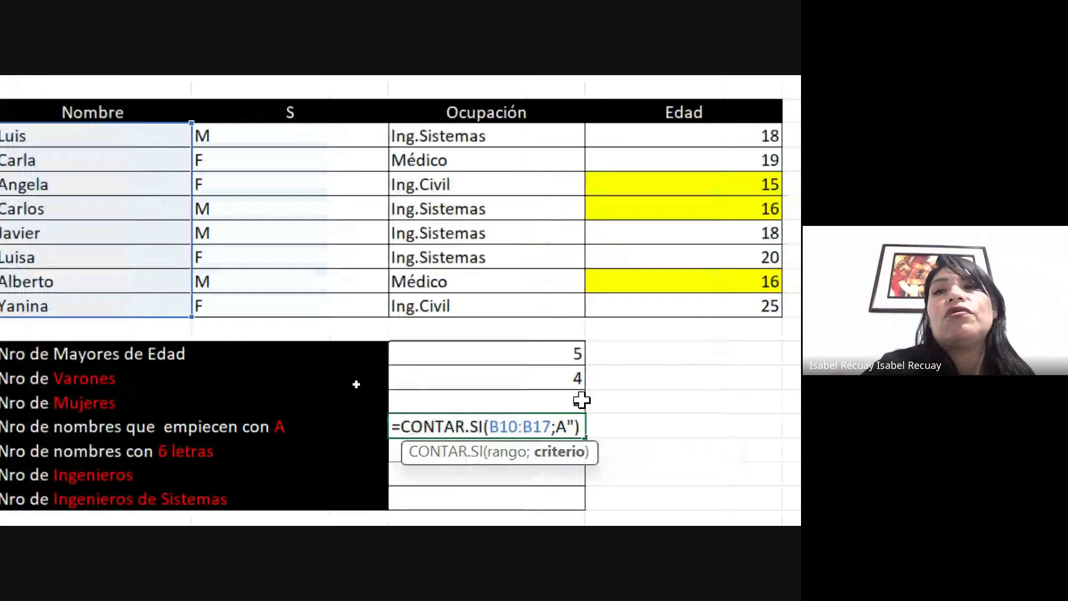
left_click(574, 425)
key("Return")
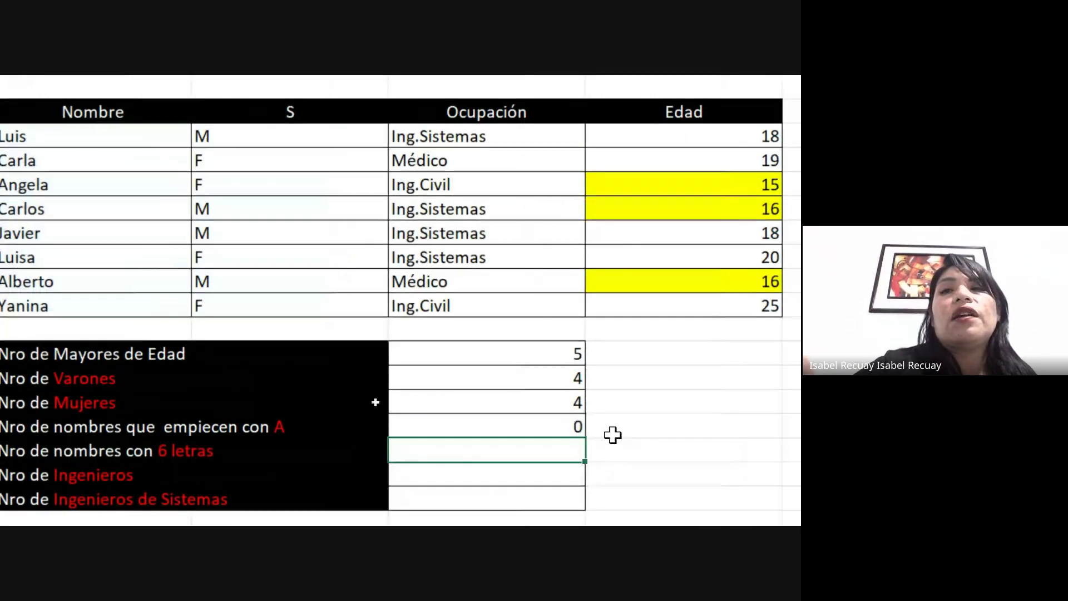
Restore the quotation marks around the criterion A in the D22 formula and enter it.
left_click(532, 427)
double_click(531, 427)
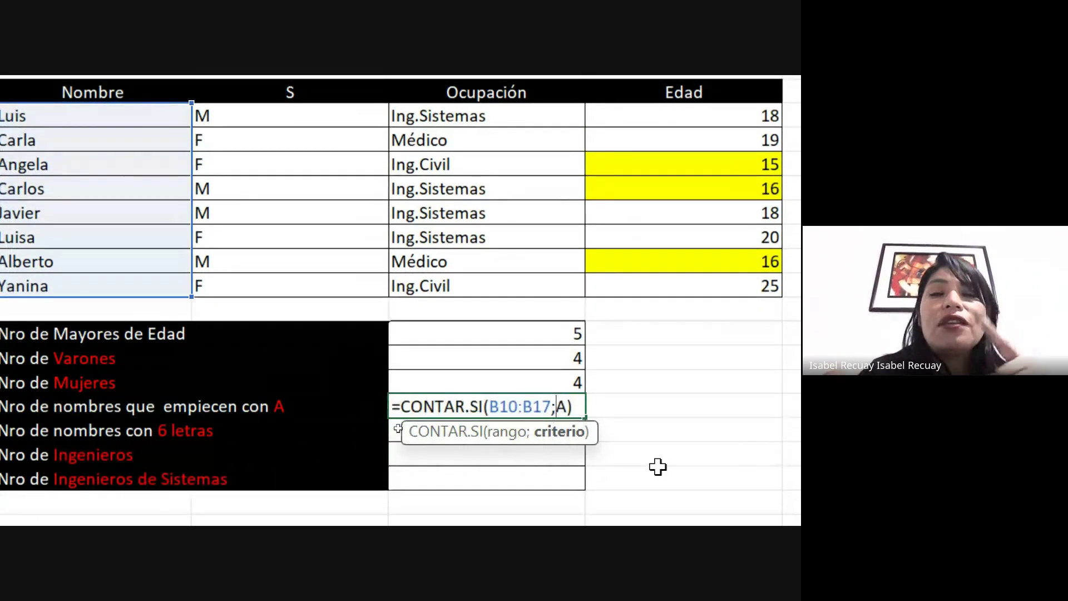
type("\"")
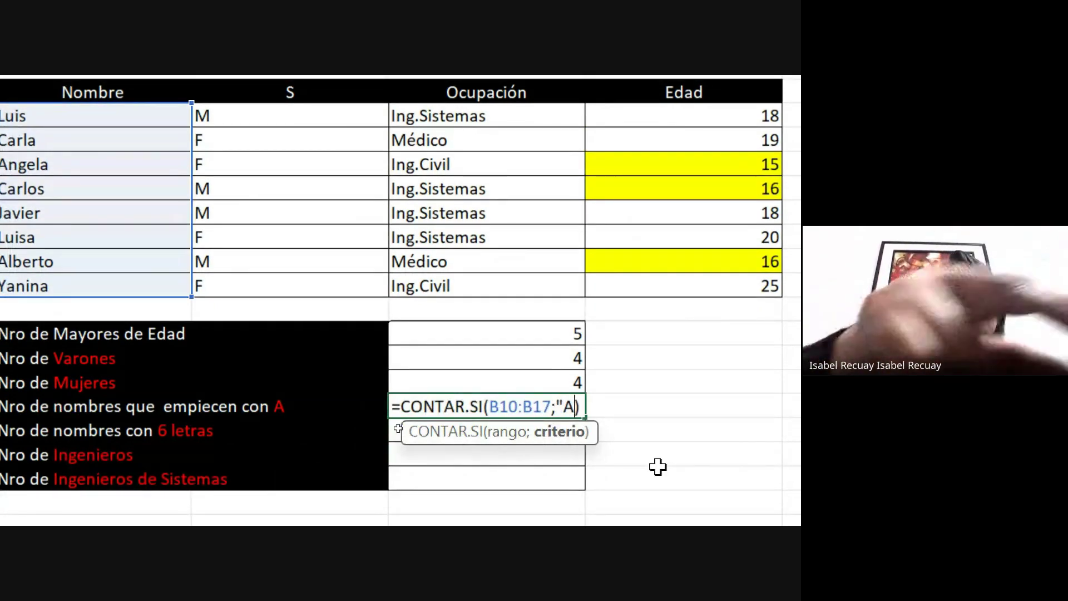
type("\"")
key("Return")
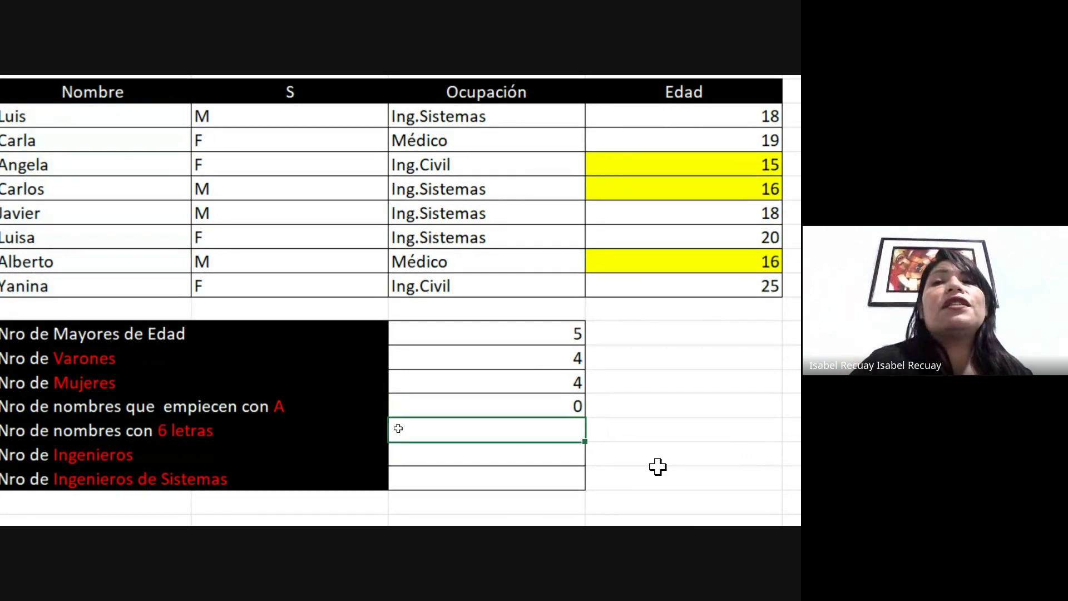
Open the D22 formula and highlight its quoted criterion "A" to examine what it matches exactly.
double_click(482, 405)
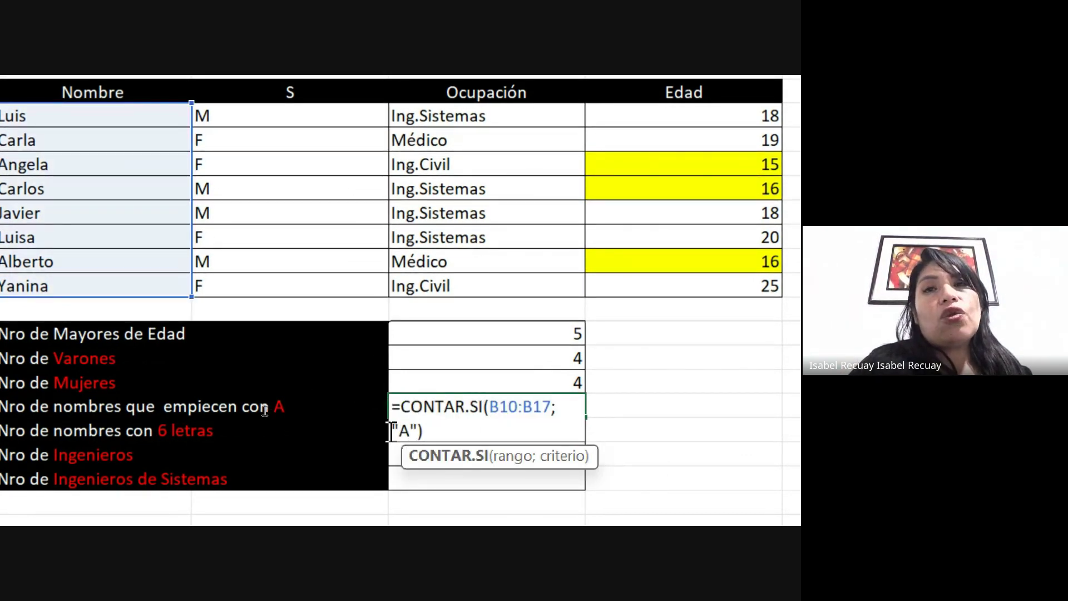
left_click_drag(392, 431, 418, 433)
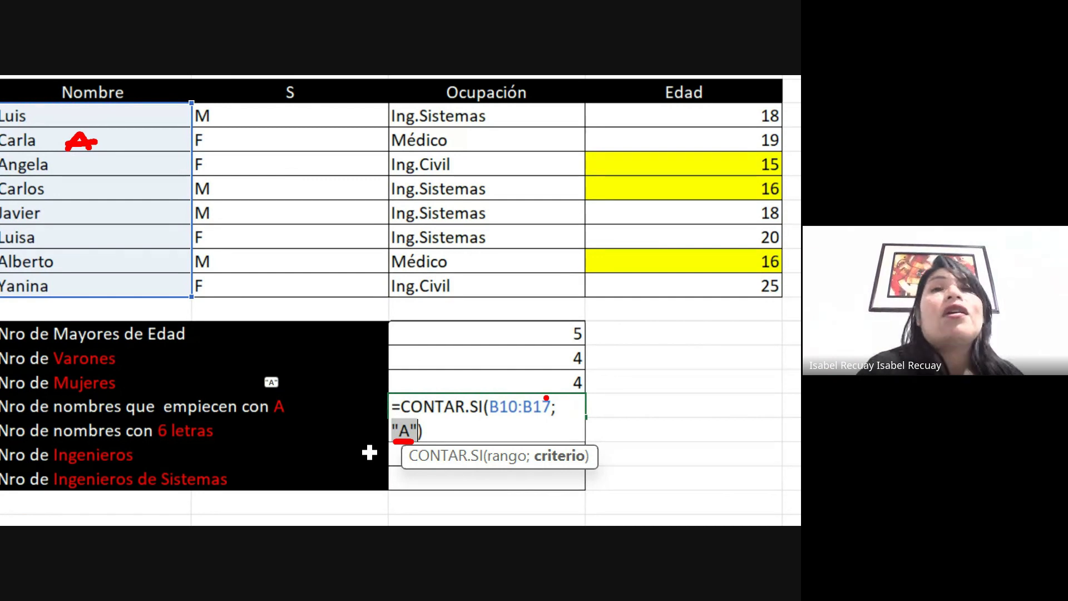
key("Escape")
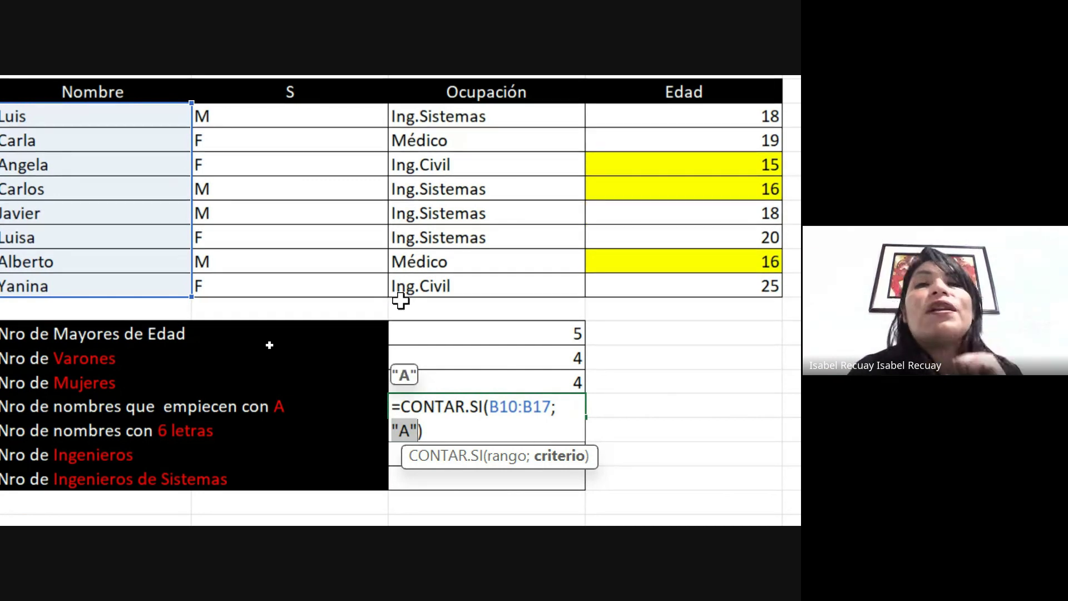
Examine the wildcard examples under Comodines, marking the asterisks in C*, *S and *M* and the ???? pattern.
scroll(704, 236, "right", 5)
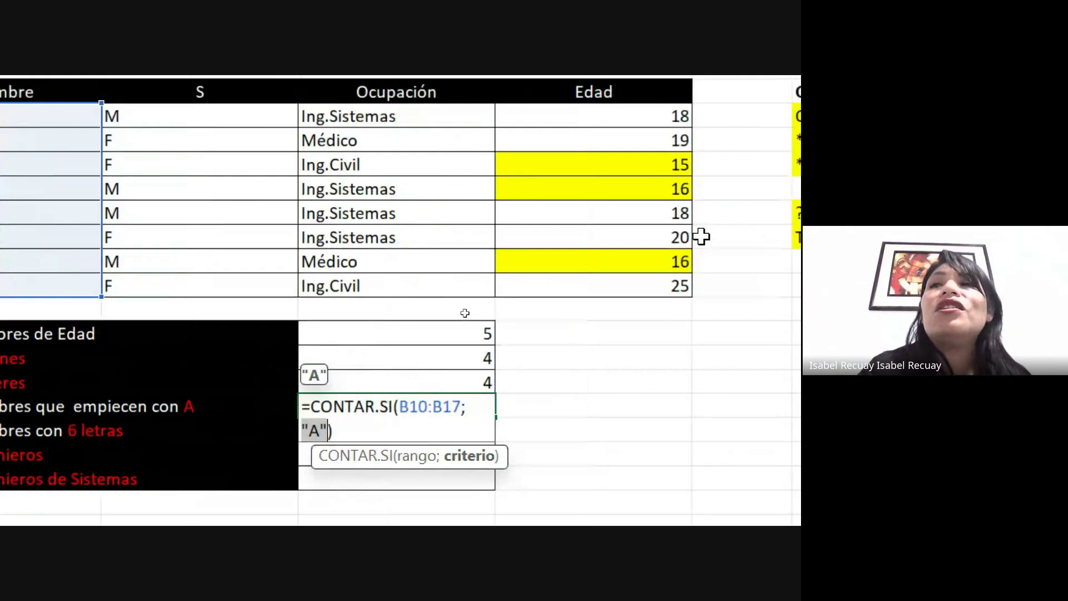
scroll(606, 139, "up", 1)
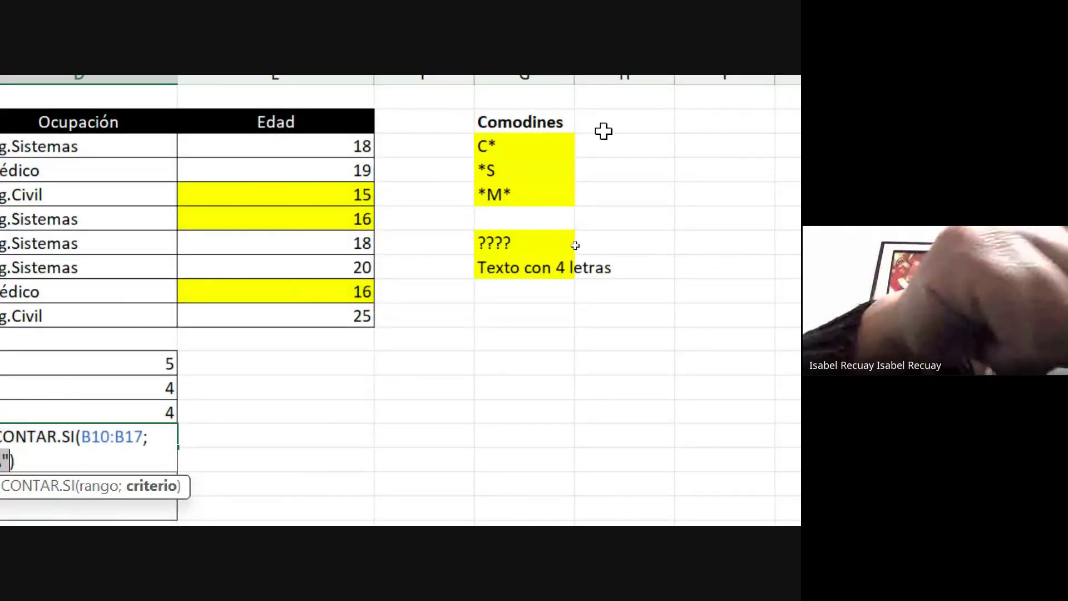
key("ctrl+2")
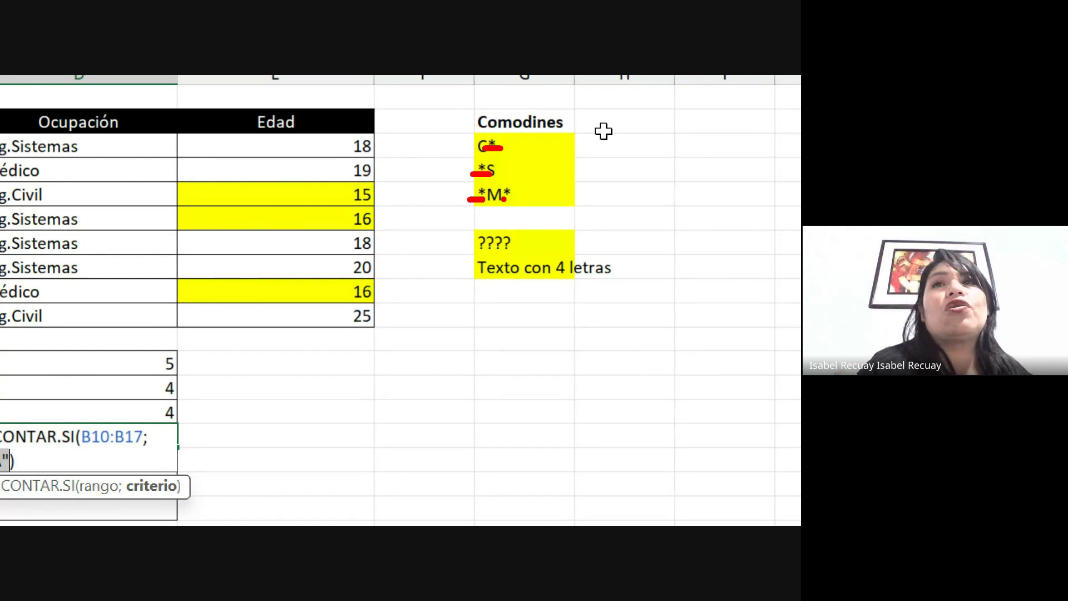
left_click_drag(504, 199, 514, 199)
key("Escape")
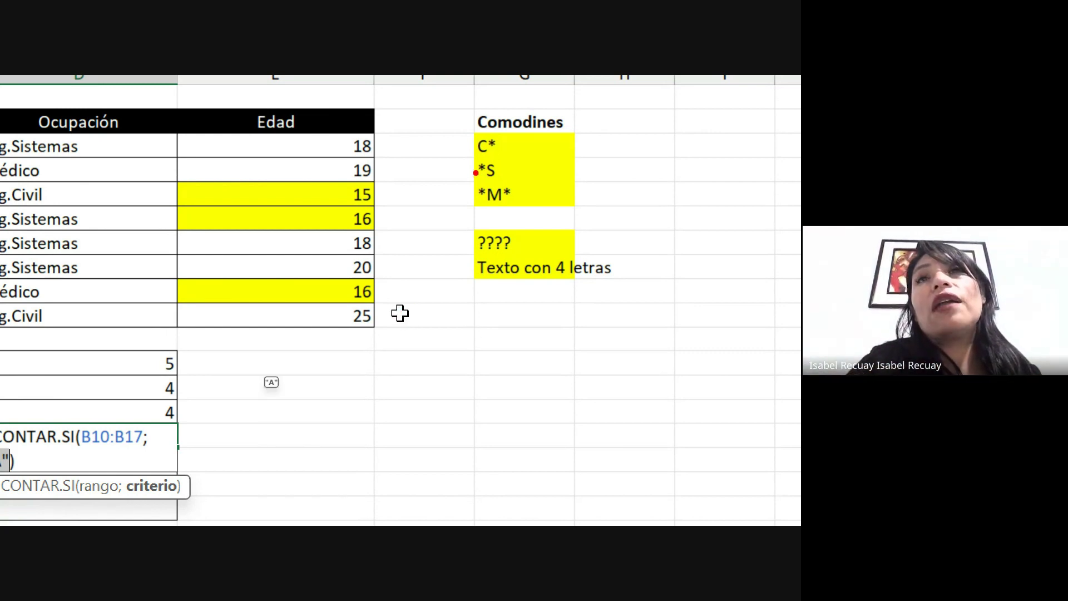
left_click_drag(476, 173, 488, 173)
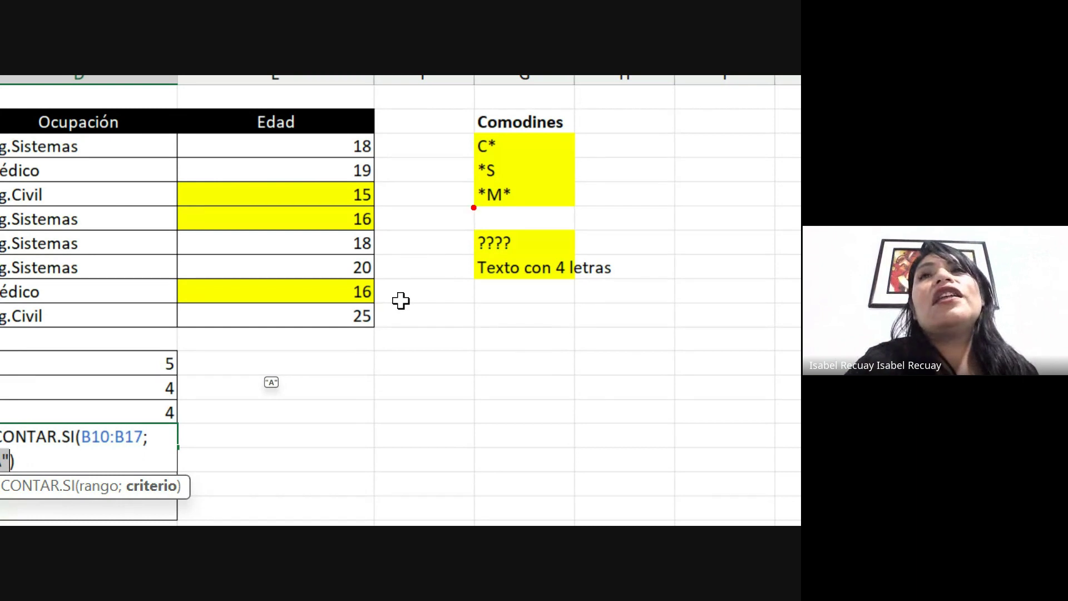
left_click_drag(468, 199, 521, 198)
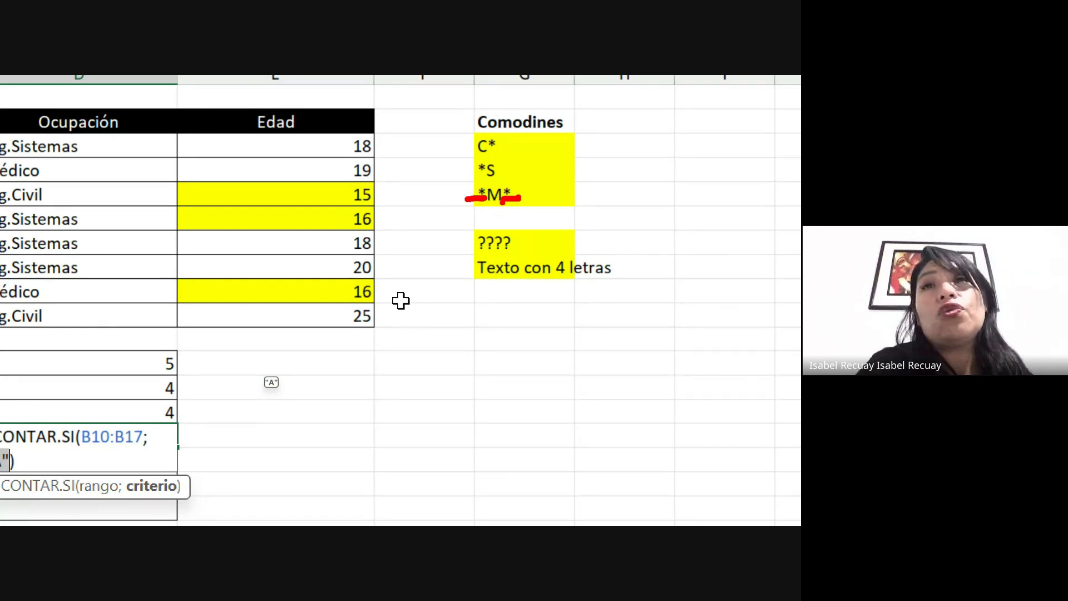
mouse_move(496, 212)
left_mouse_down()
mouse_move(506, 223)
mouse_move(495, 205)
mouse_move(496, 227)
left_mouse_up()
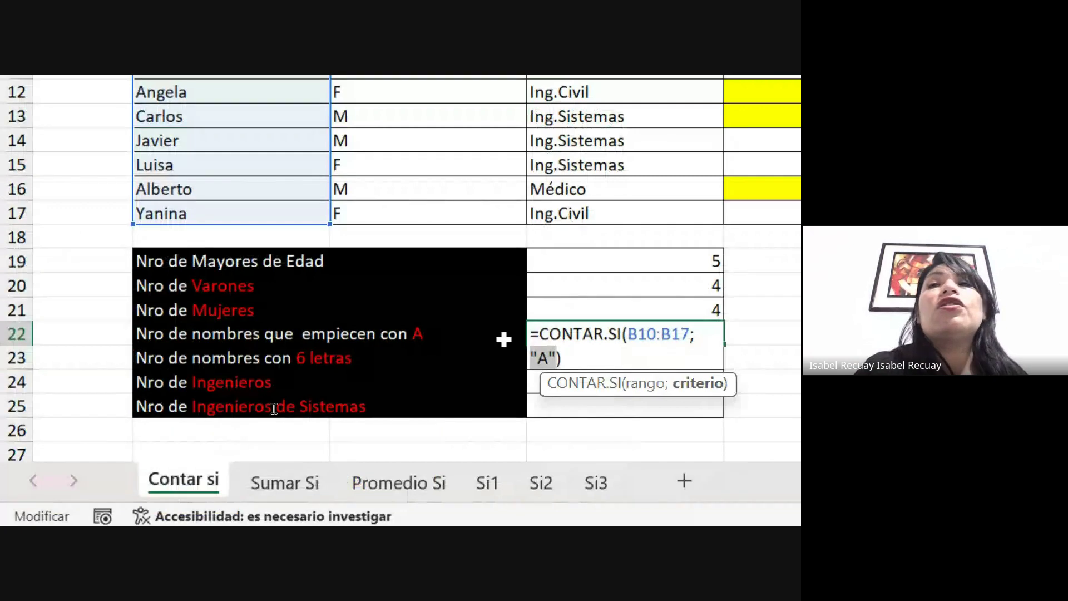
Switch to the Google Meet chat to check the participants' replies, and return to the D22 formula in Excel.
left_click(548, 359)
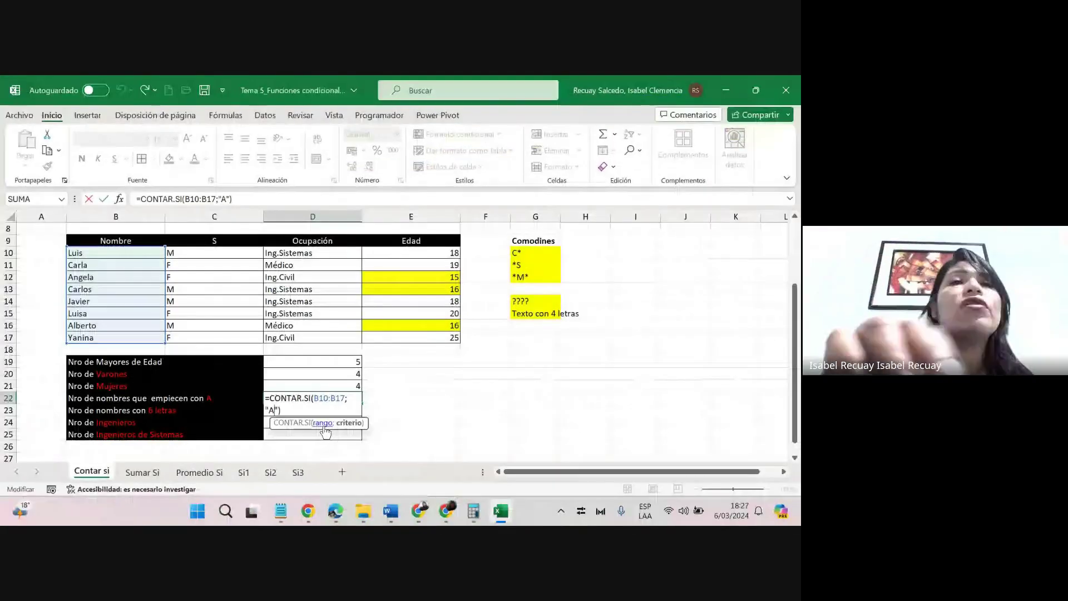
left_click(419, 510)
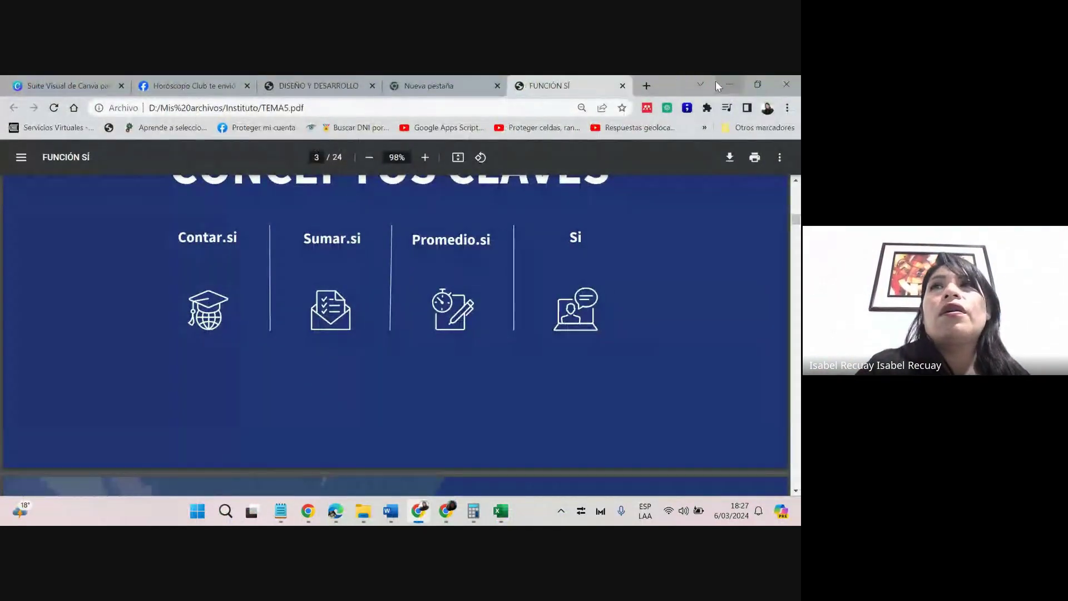
left_click(502, 510)
left_click(446, 511)
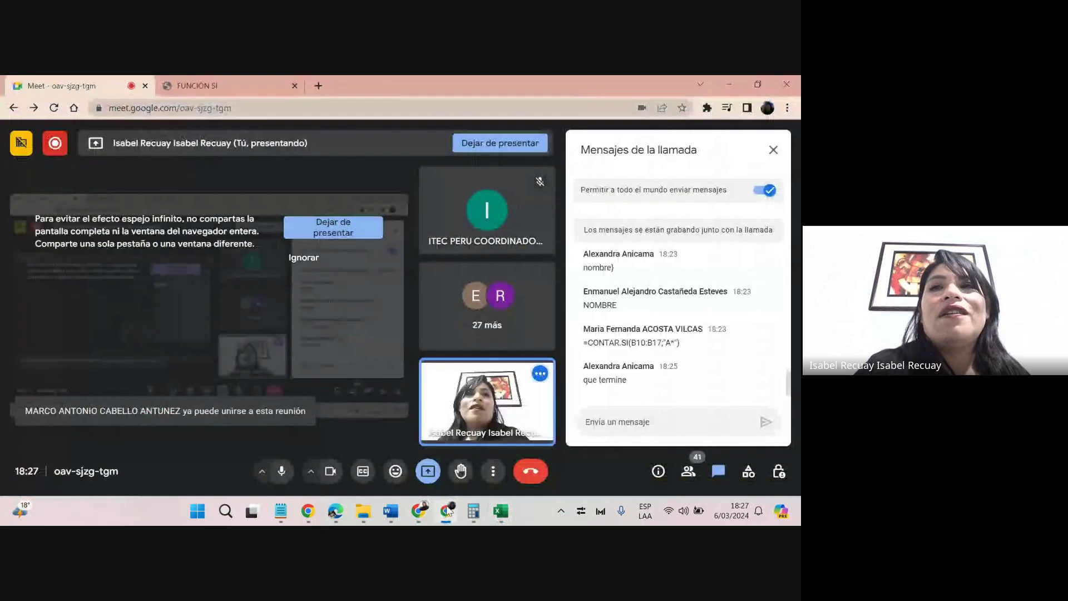
left_click(448, 512)
left_click(448, 512)
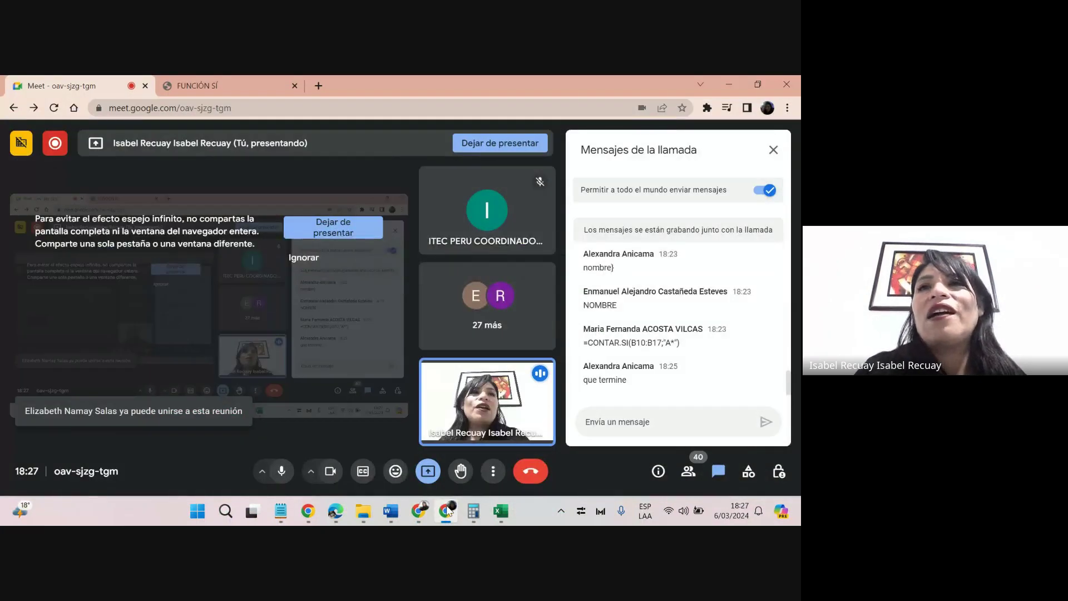
left_click(612, 422)
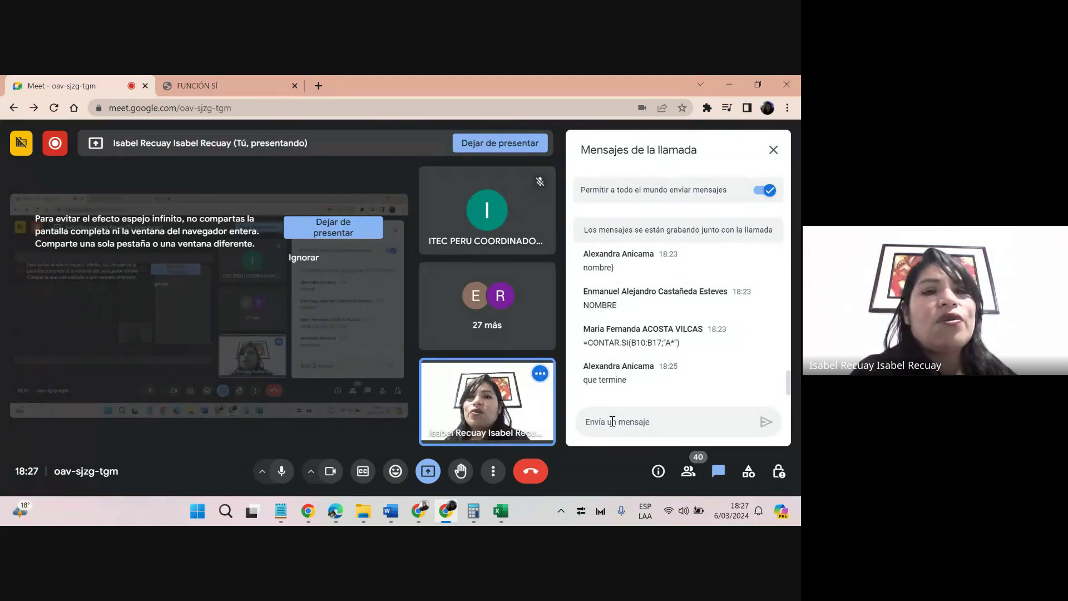
key("alt+Tab")
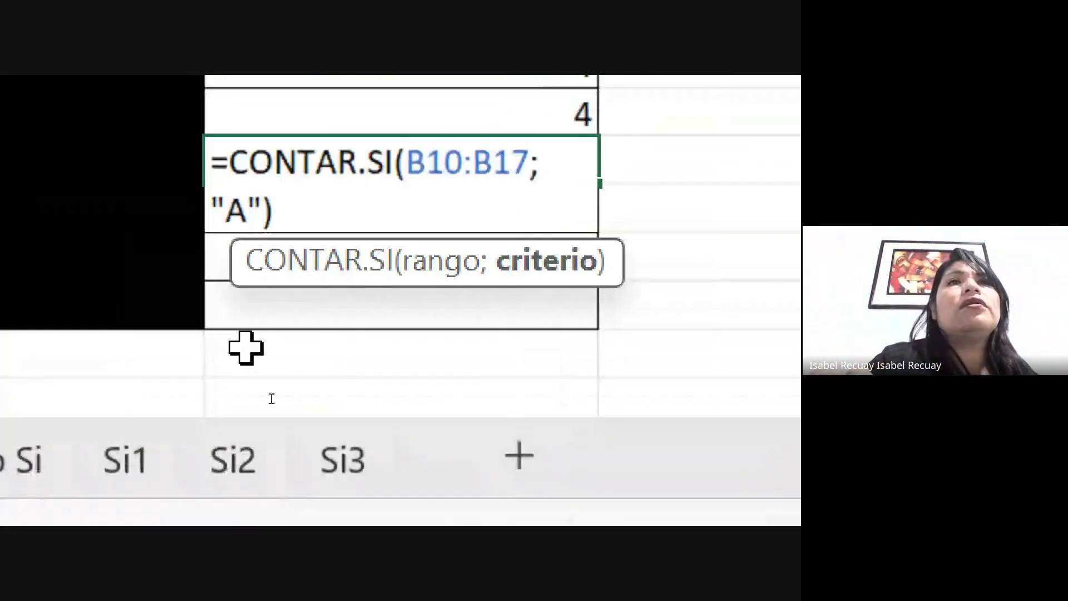
Change the criterion of the CONTAR.SI formula in D22 to "A*" and enter it.
left_click(248, 254)
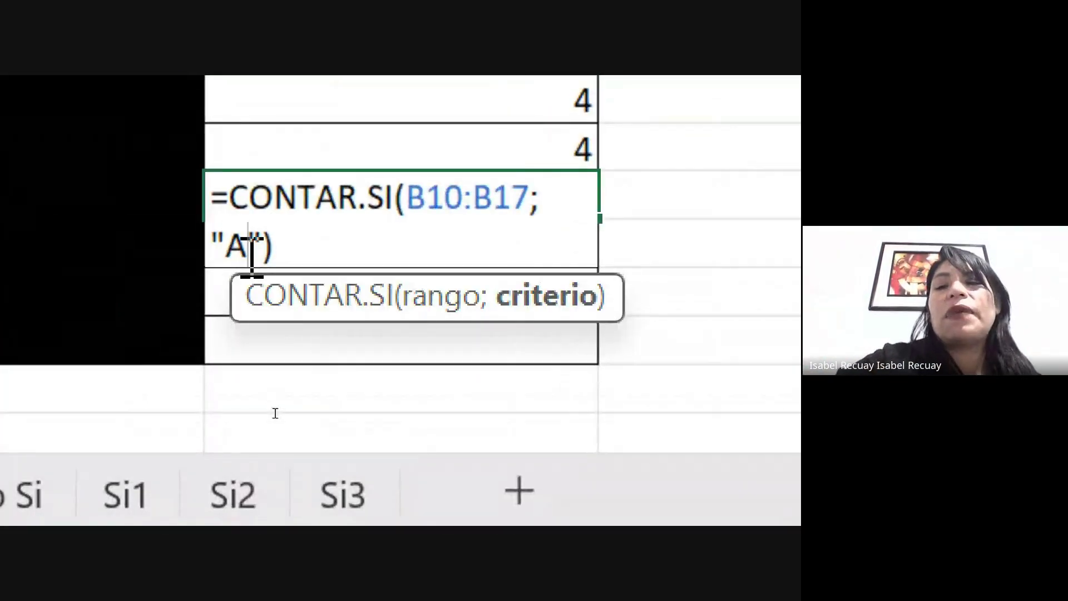
type("*")
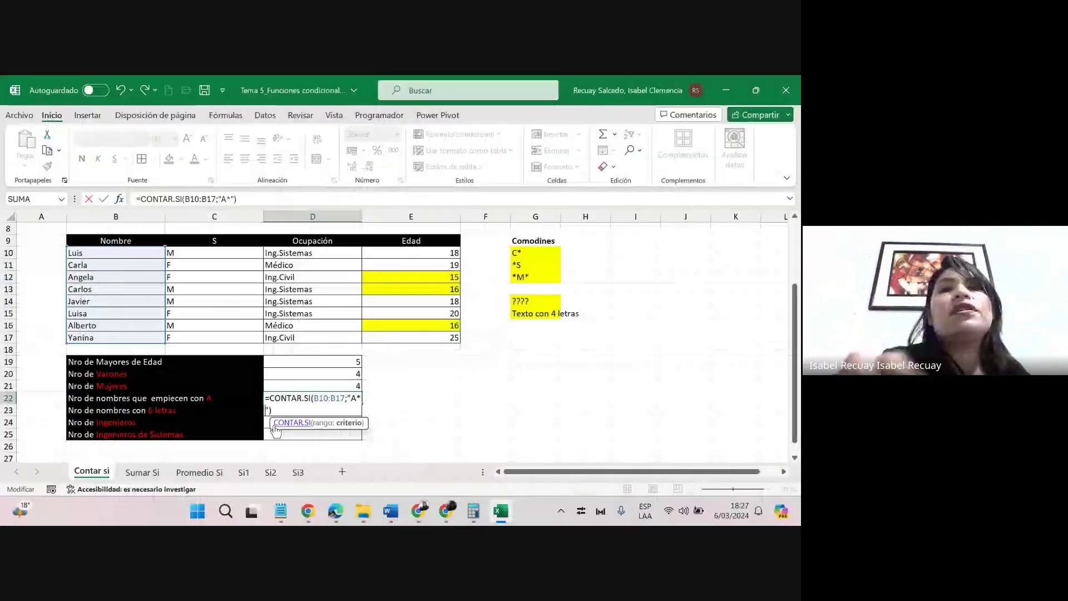
left_click(294, 409)
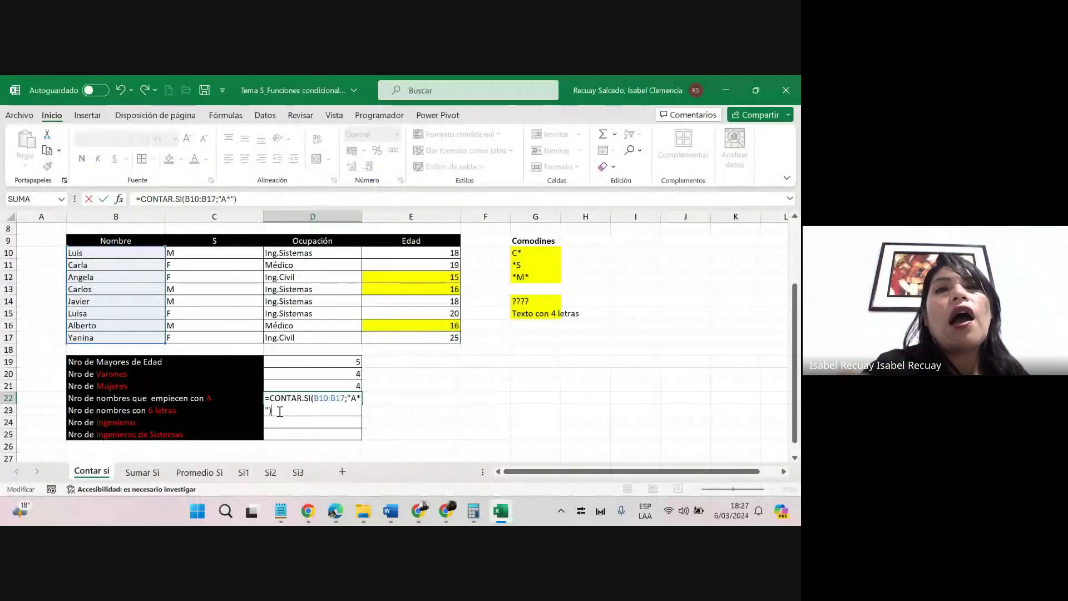
key("Return")
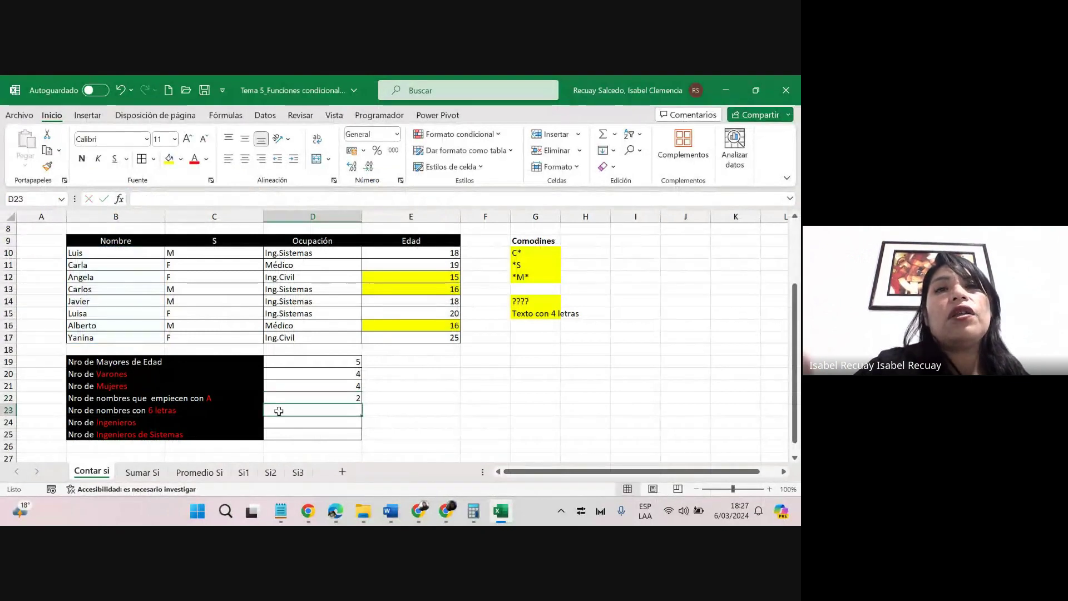
Open the CONTAR.SI formula in D22 to examine its range and "A*" criterion, and leave it as it is.
double_click(313, 398)
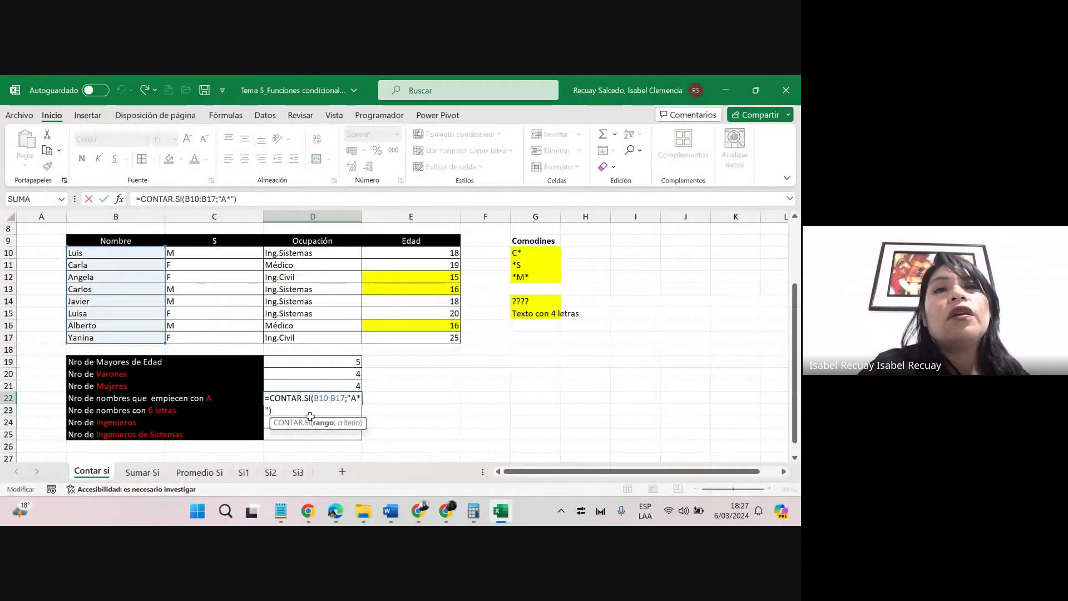
left_click(362, 399)
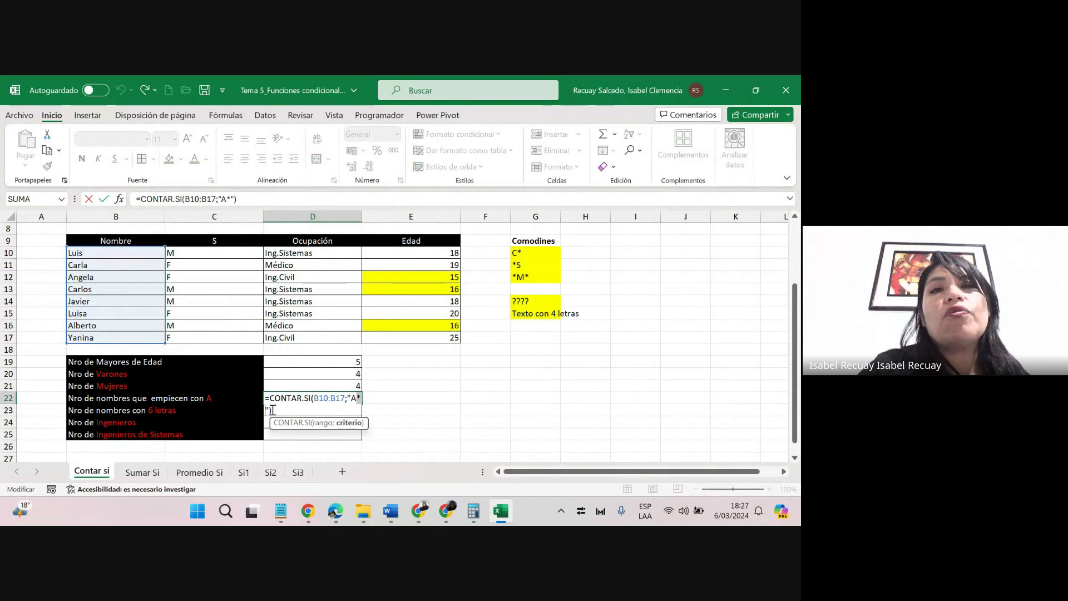
left_click(299, 408)
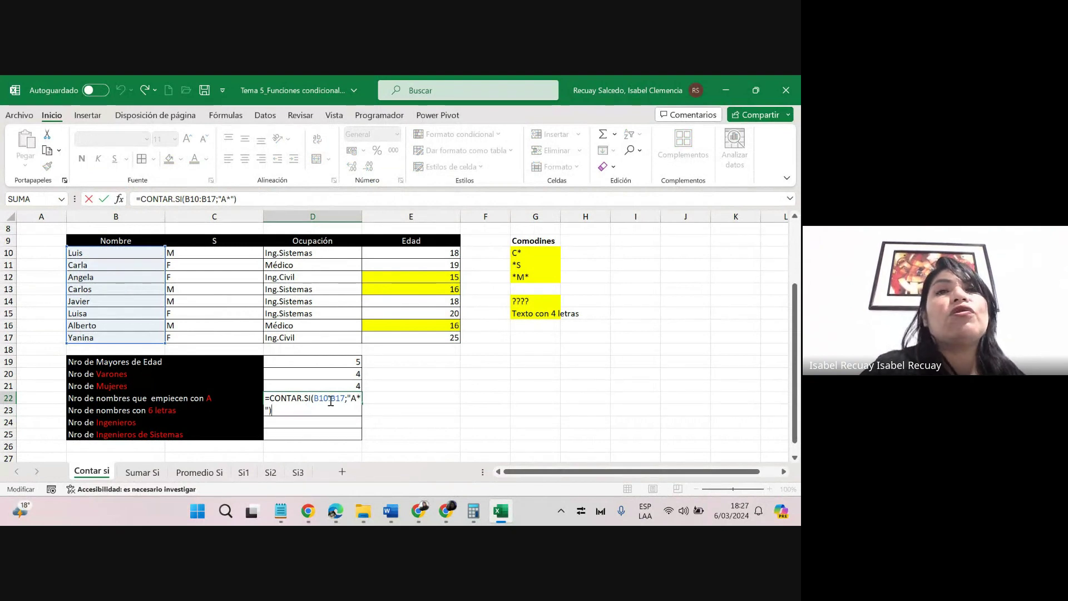
left_click_drag(254, 200, 125, 200)
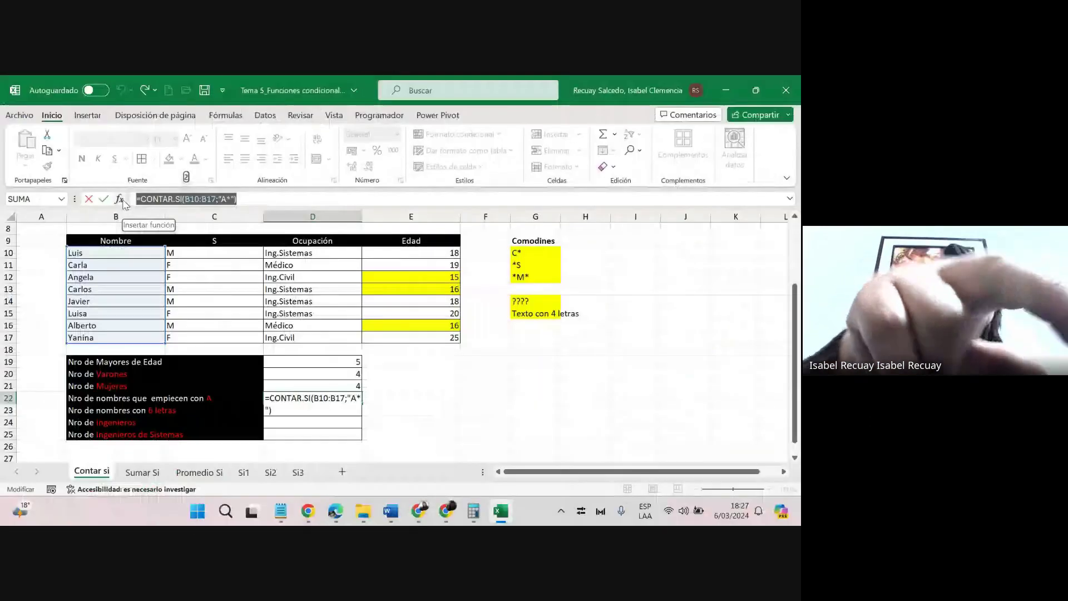
left_click(257, 200)
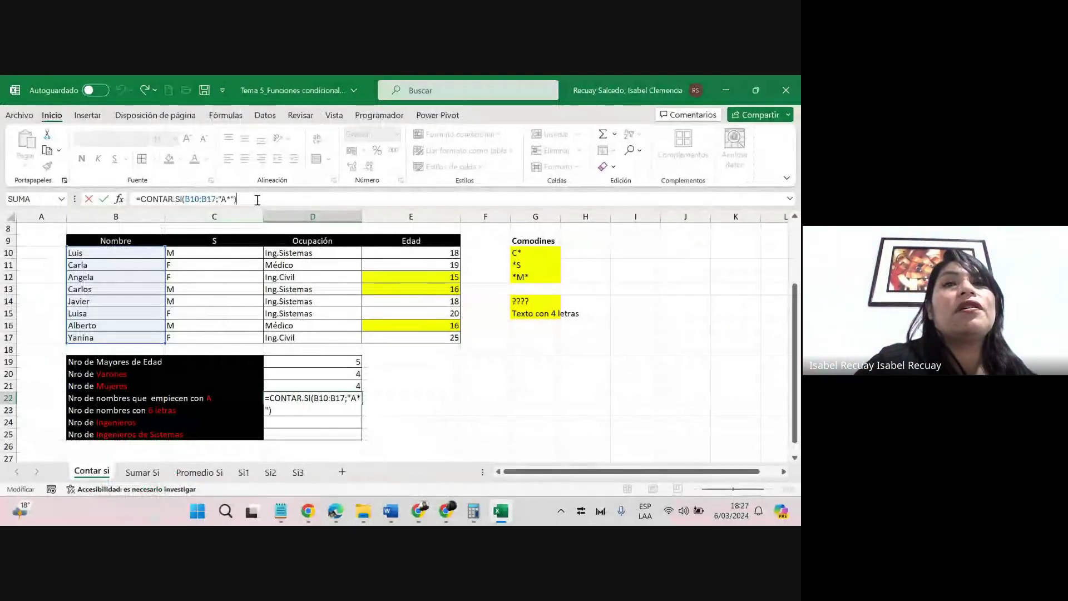
key("Return")
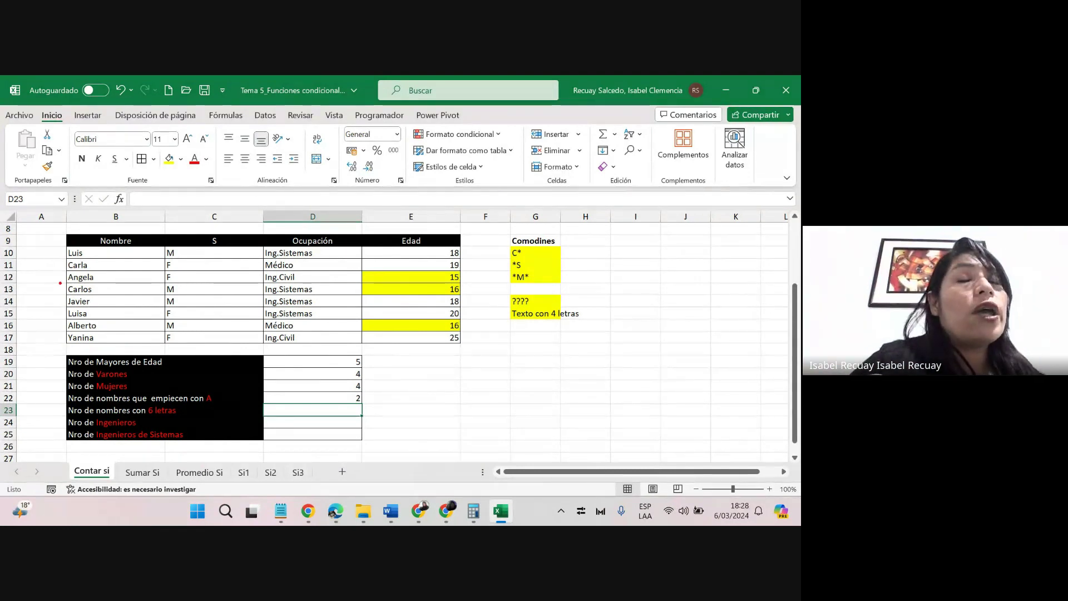
Underline the names beginning with A in the Nombre column and mark the result in D22 to check the count.
left_click_drag(58, 283, 116, 283)
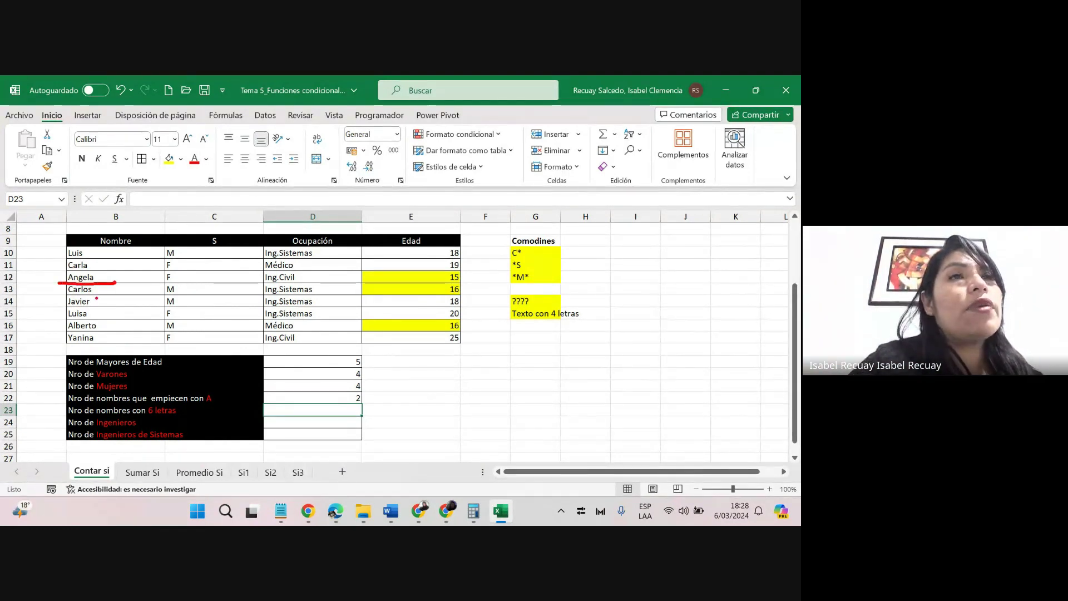
left_click_drag(54, 332, 117, 330)
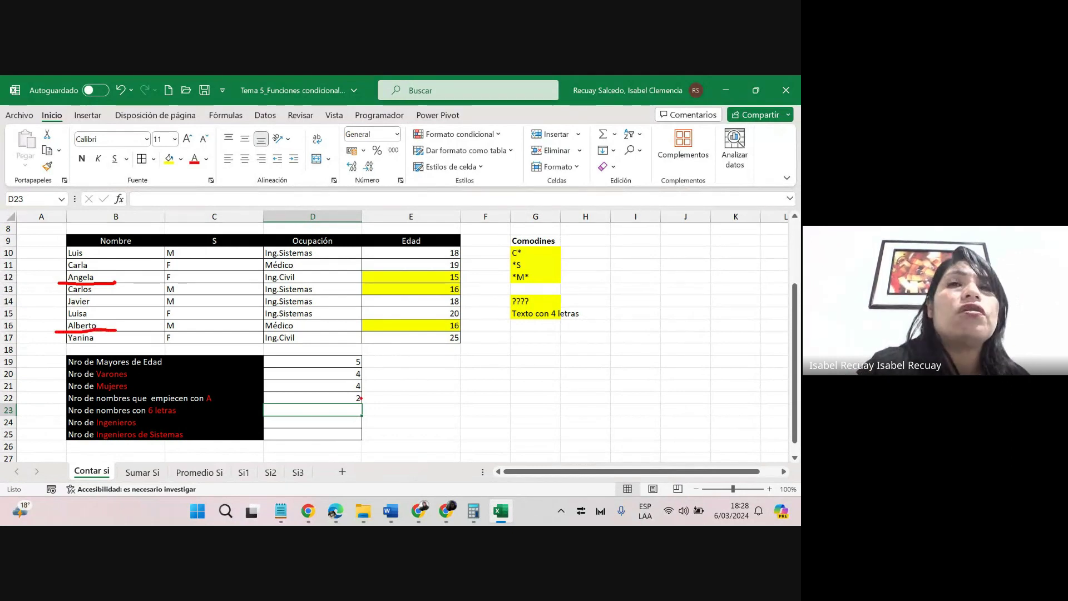
mouse_move(373, 393)
left_mouse_down()
mouse_move(370, 405)
mouse_move(404, 401)
mouse_move(516, 336)
left_mouse_up()
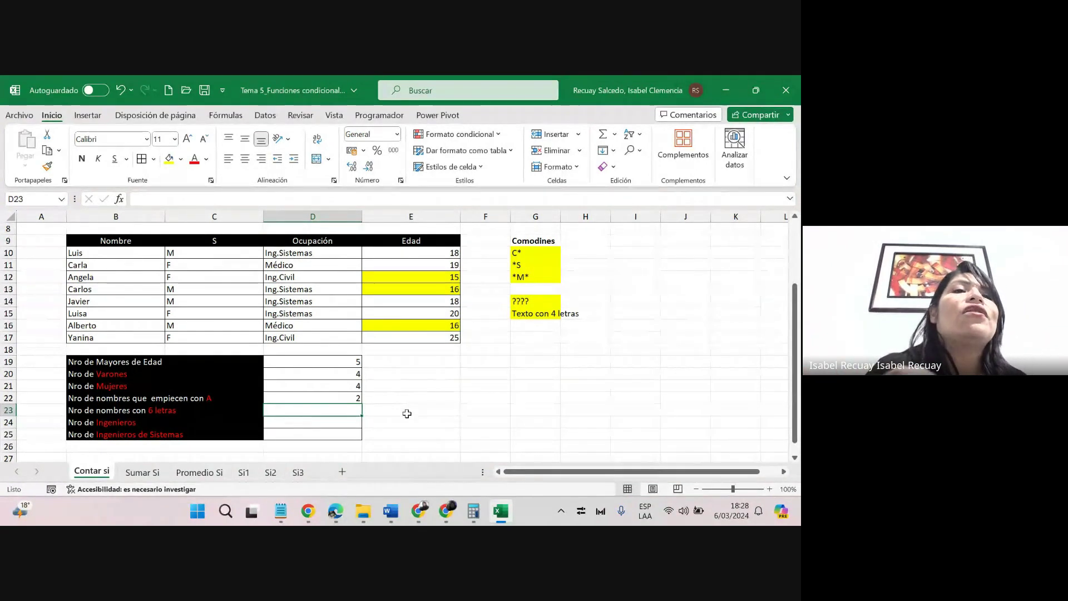
Zoom the sheet to 120% and select D23, the result cell for names with 6 letters.
left_click(771, 488)
left_click(771, 488)
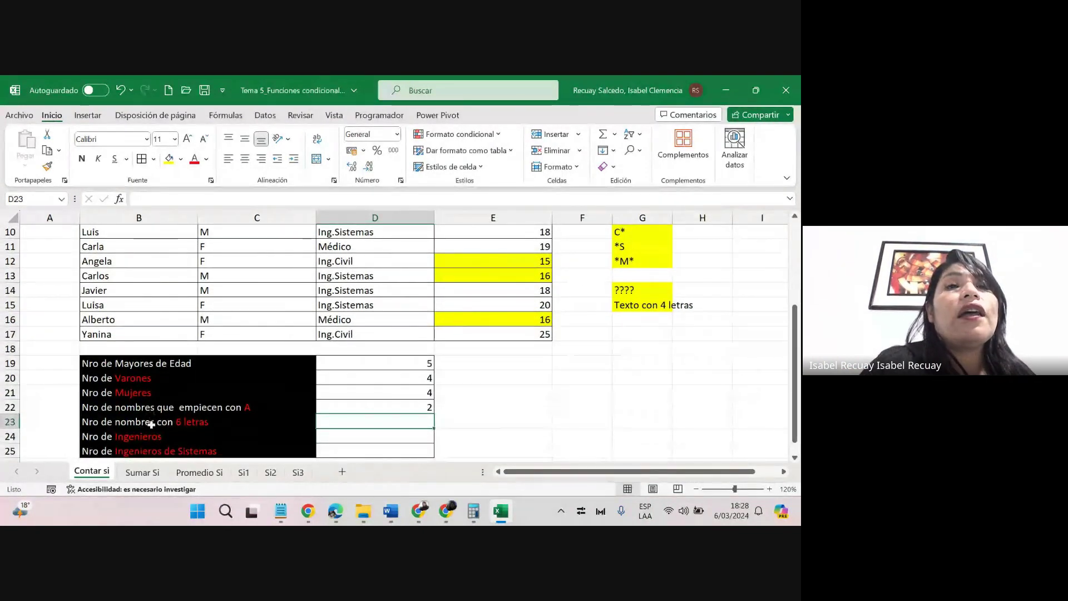
left_click(247, 424)
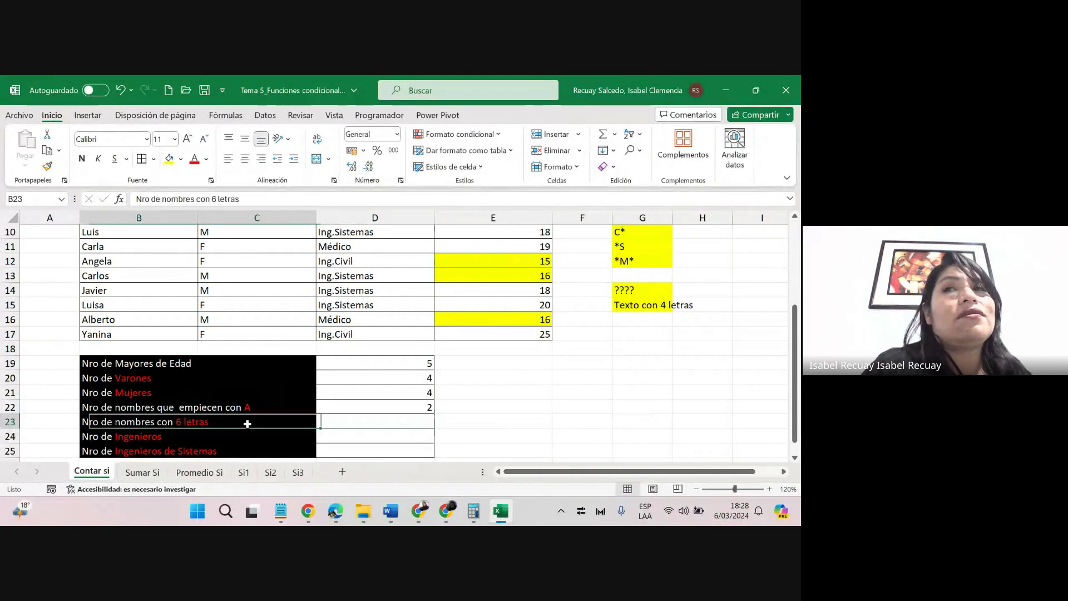
left_click(381, 420)
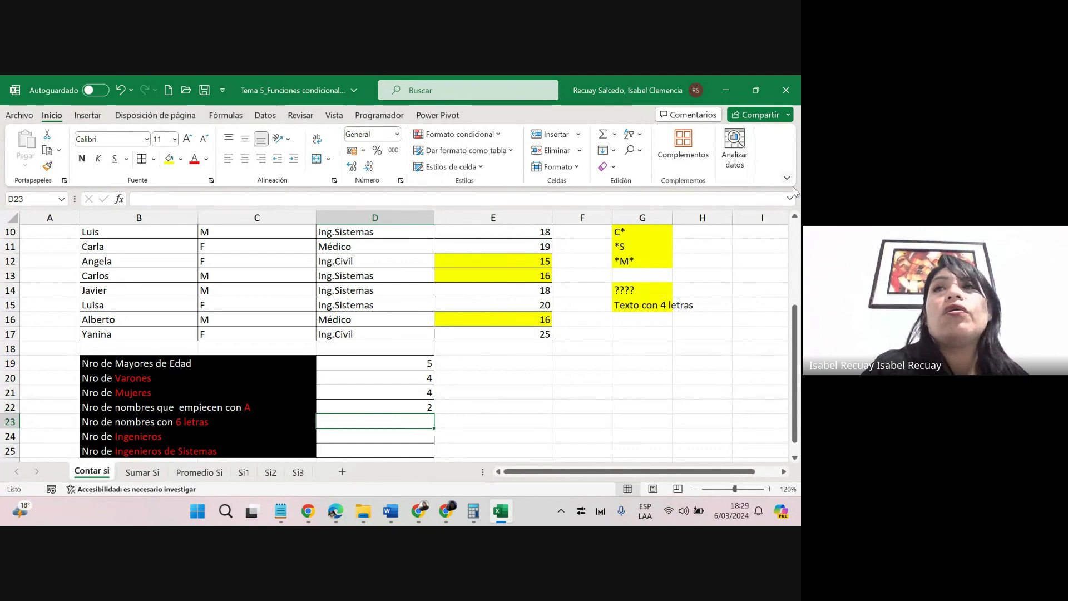
Mark the asterisks in the Comodines examples, circle the ???? pattern and sketch a large question mark below it, and clear the marks.
left_click(795, 216)
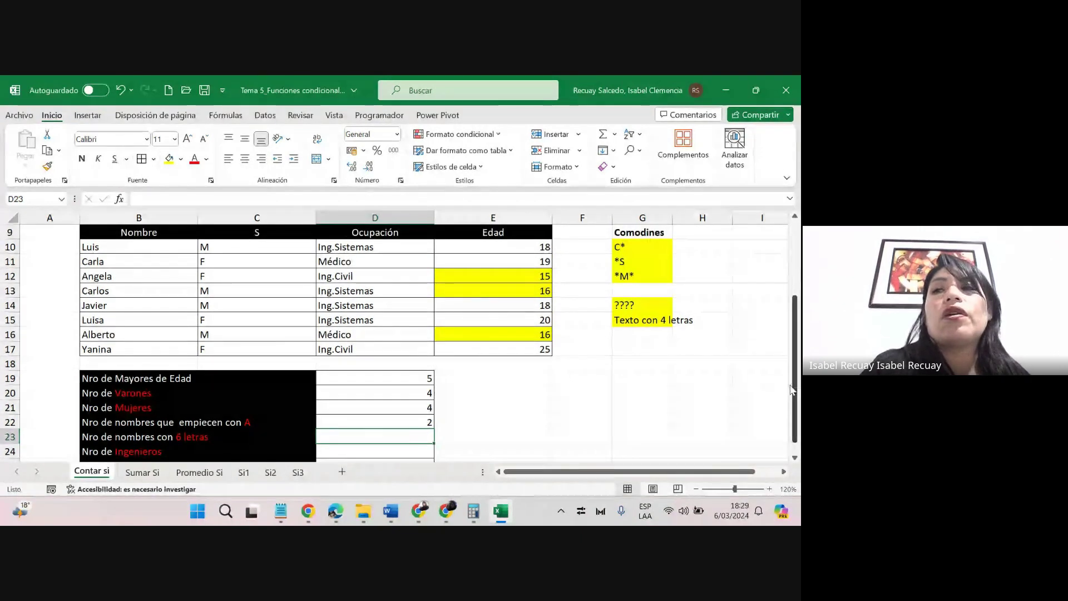
left_click(796, 458)
scroll(527, 413, "down", 1)
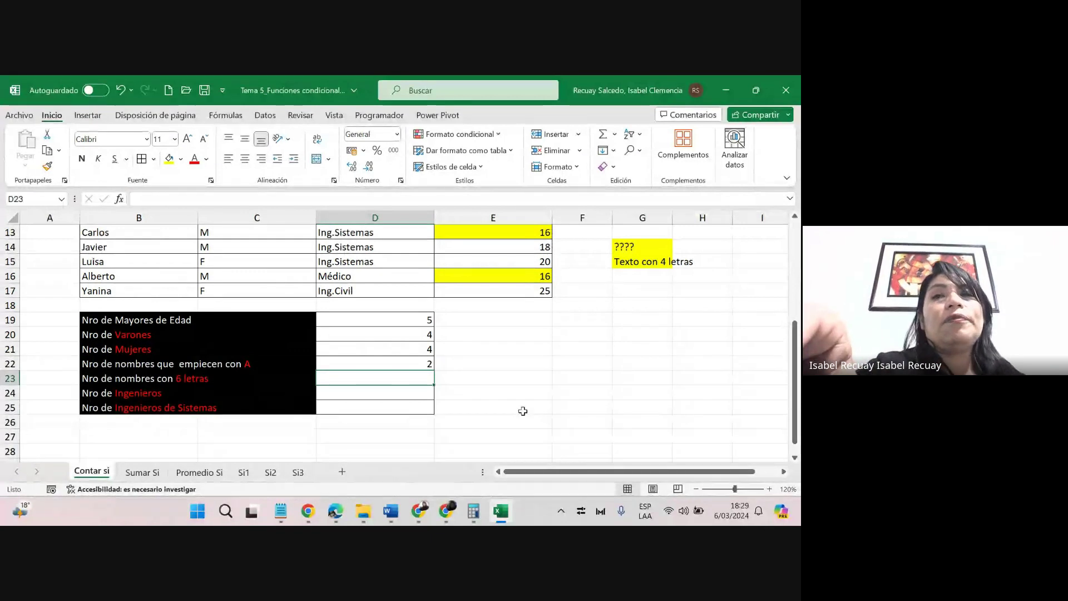
left_click_drag(795, 341, 795, 309)
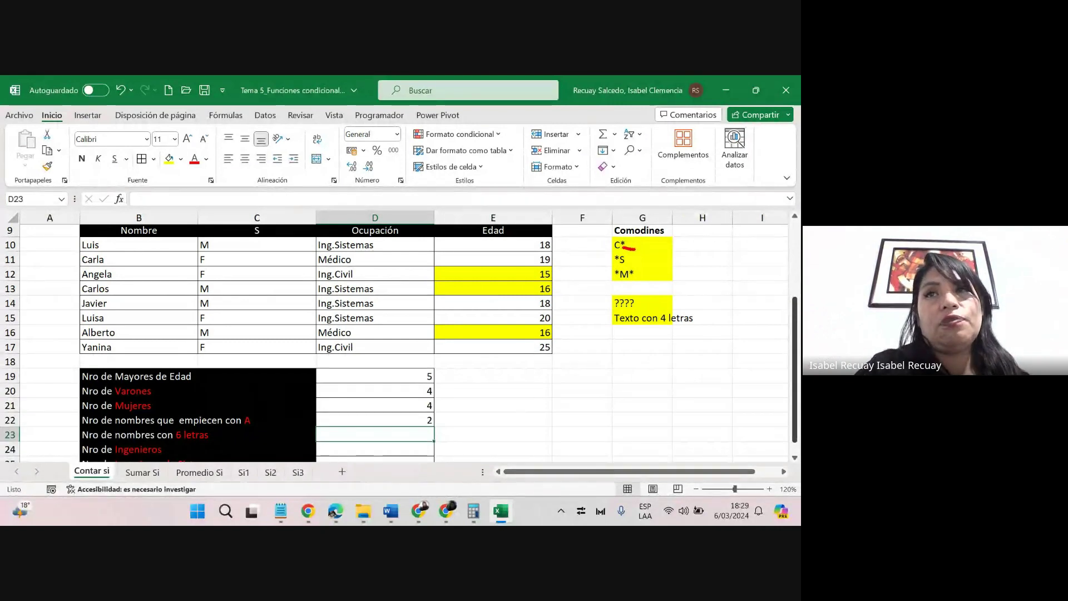
mouse_move(607, 278)
left_mouse_down()
mouse_move(616, 279)
mouse_move(596, 292)
mouse_move(611, 314)
mouse_move(658, 300)
left_mouse_up()
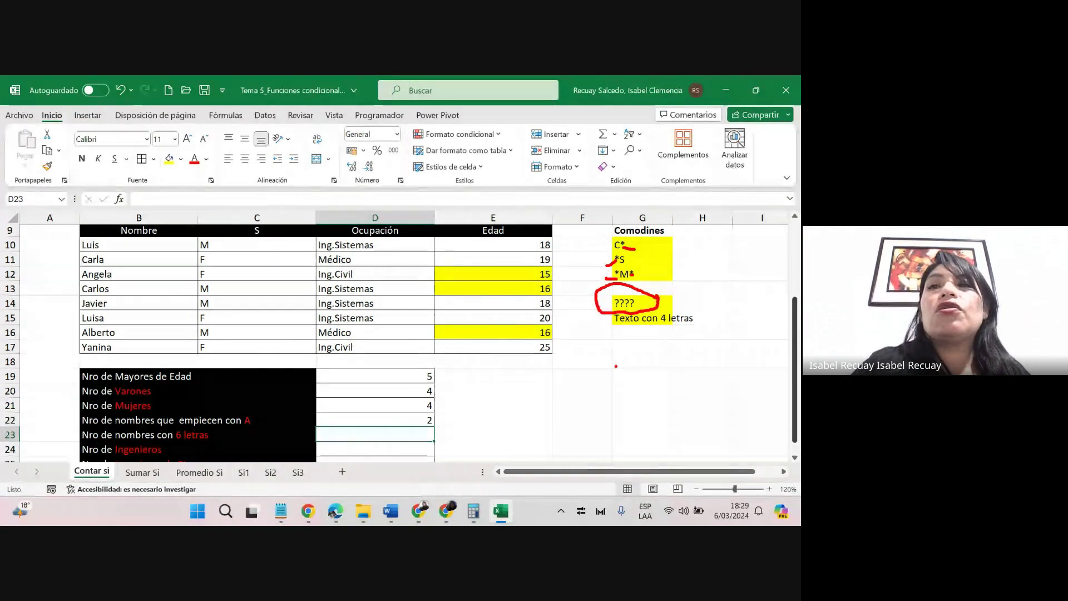
mouse_move(616, 367)
left_mouse_down()
mouse_move(662, 364)
mouse_move(644, 429)
left_mouse_up()
left_click(646, 443)
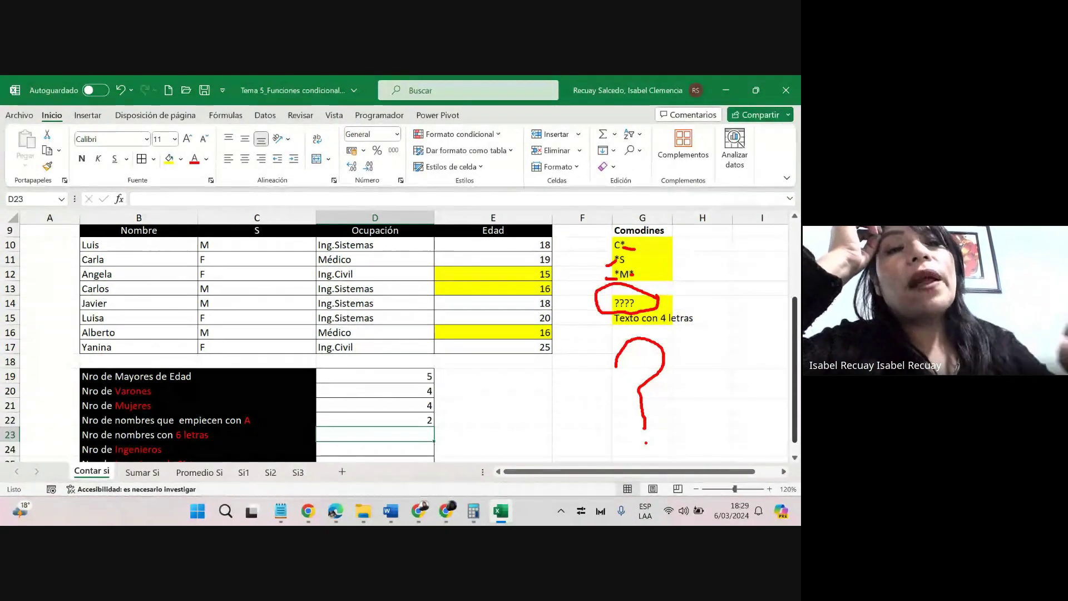
key("Escape")
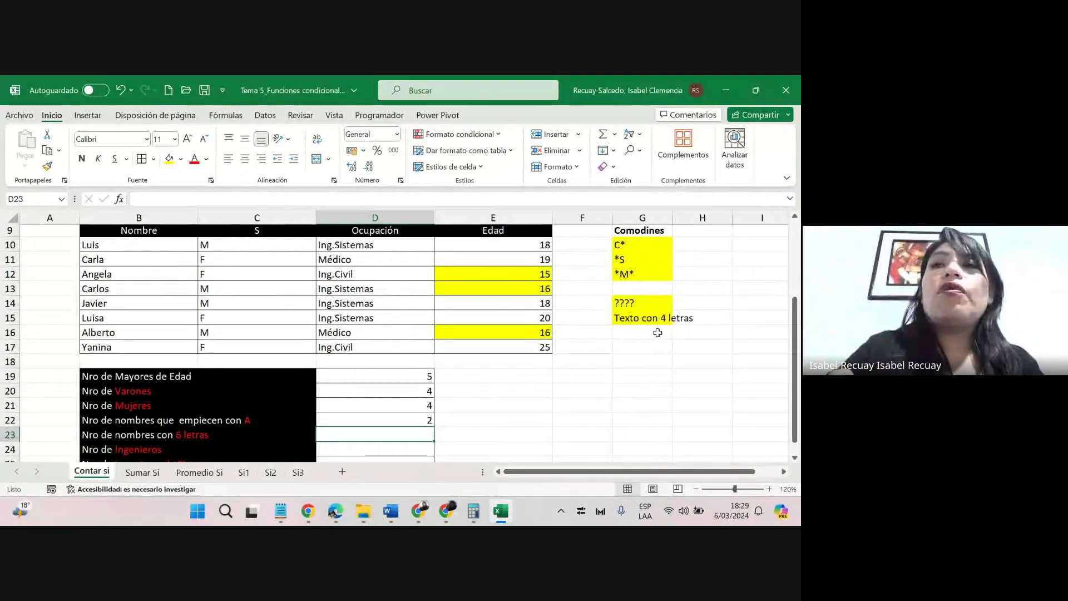
Frame the ???? example in a red rectangle and underline "4 letras" to examine the pattern, and clear the marks.
key("ctrl+2")
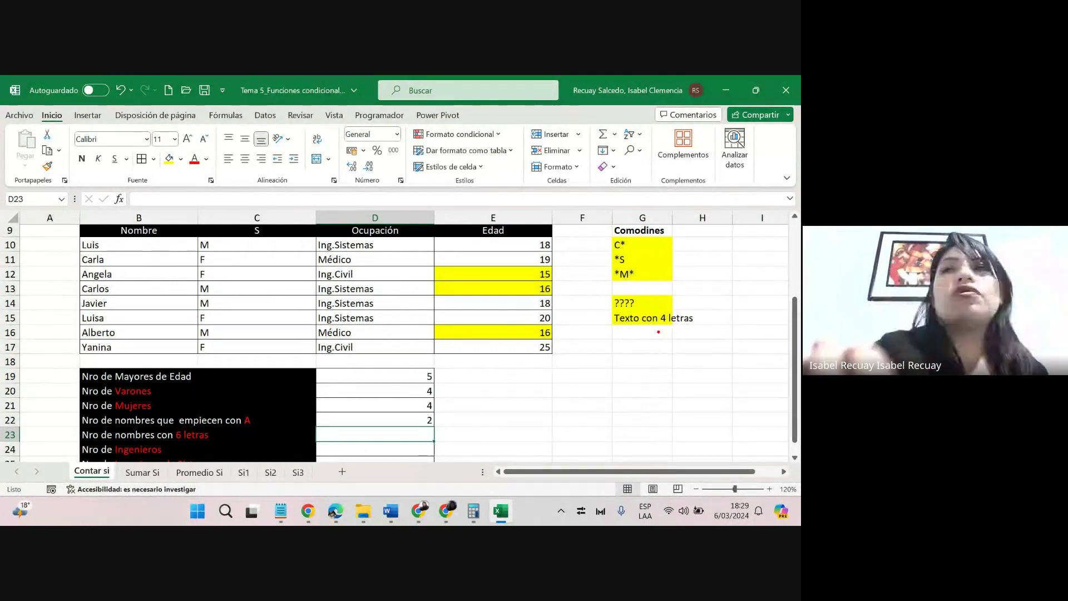
left_click_drag(598, 291, 735, 343)
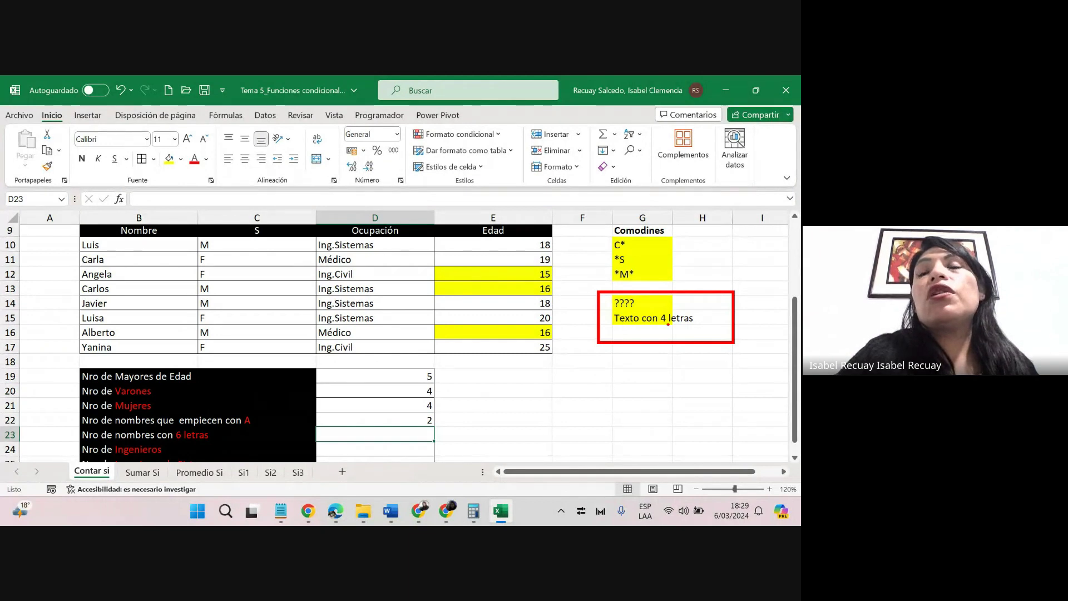
left_click_drag(658, 325, 701, 321)
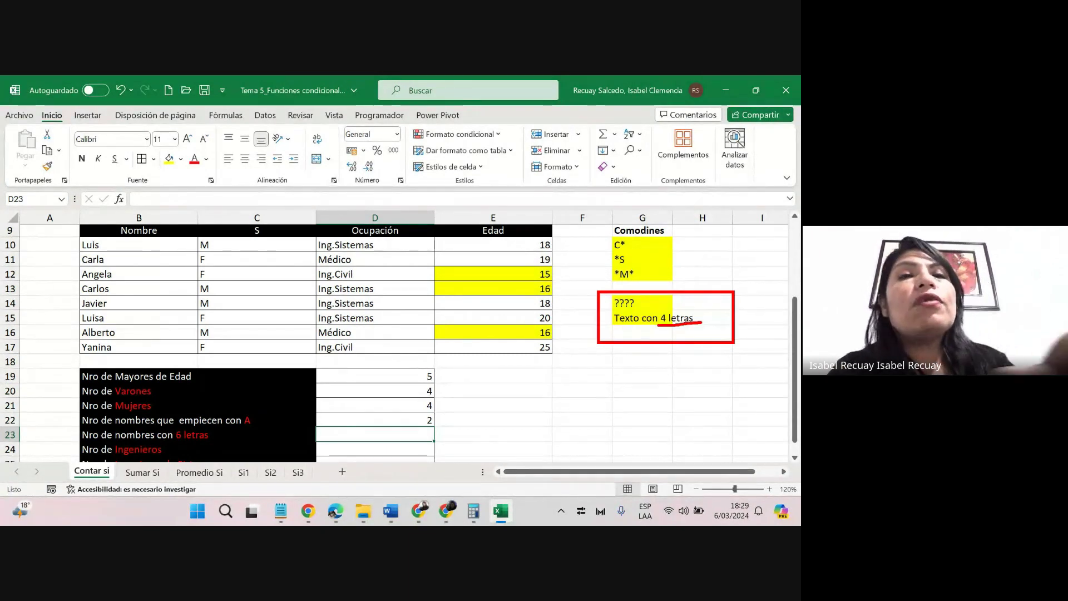
key("Escape")
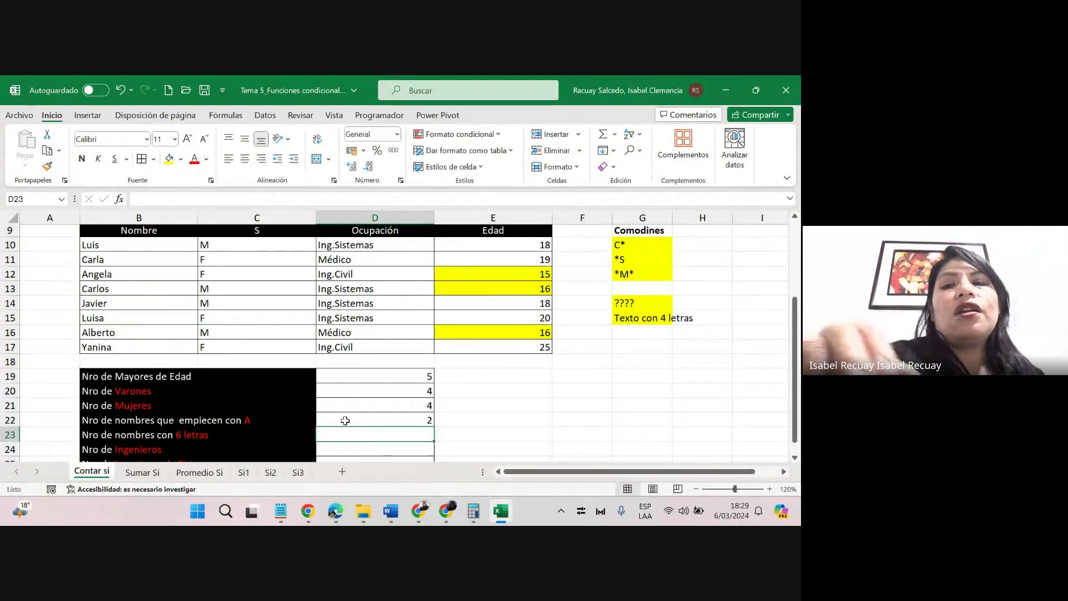
Start a CONTAR.SI formula in D23 with the names B10:B17 as its range.
type("=con")
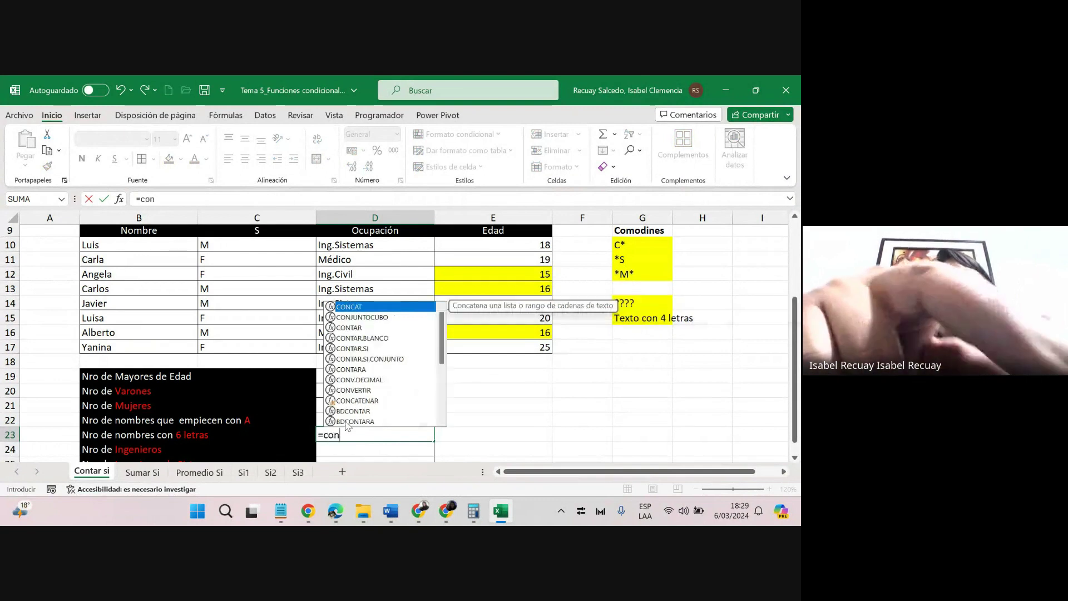
type("tar")
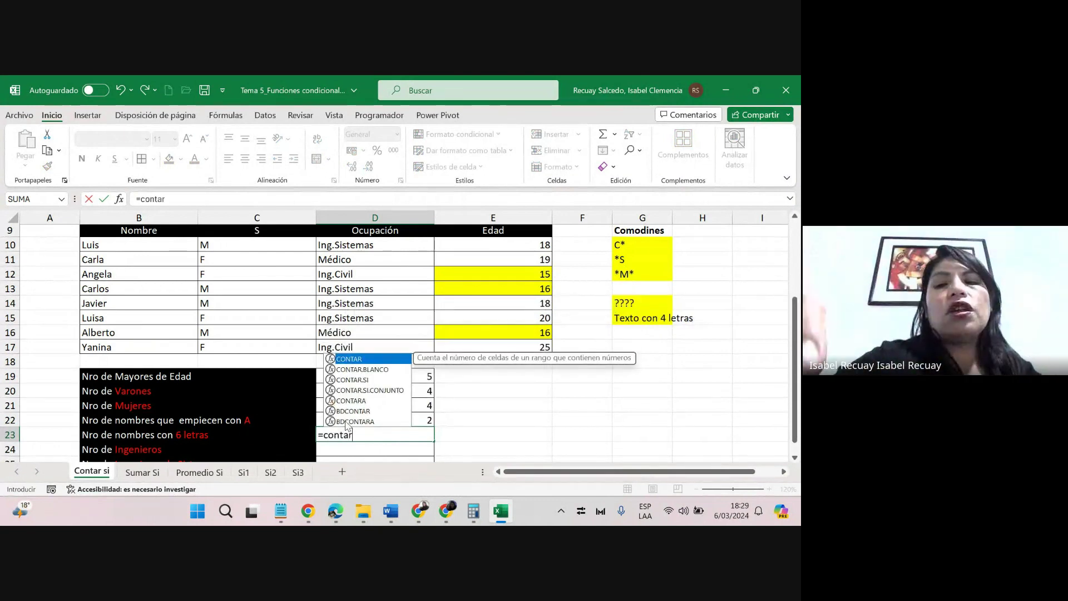
type(".si(")
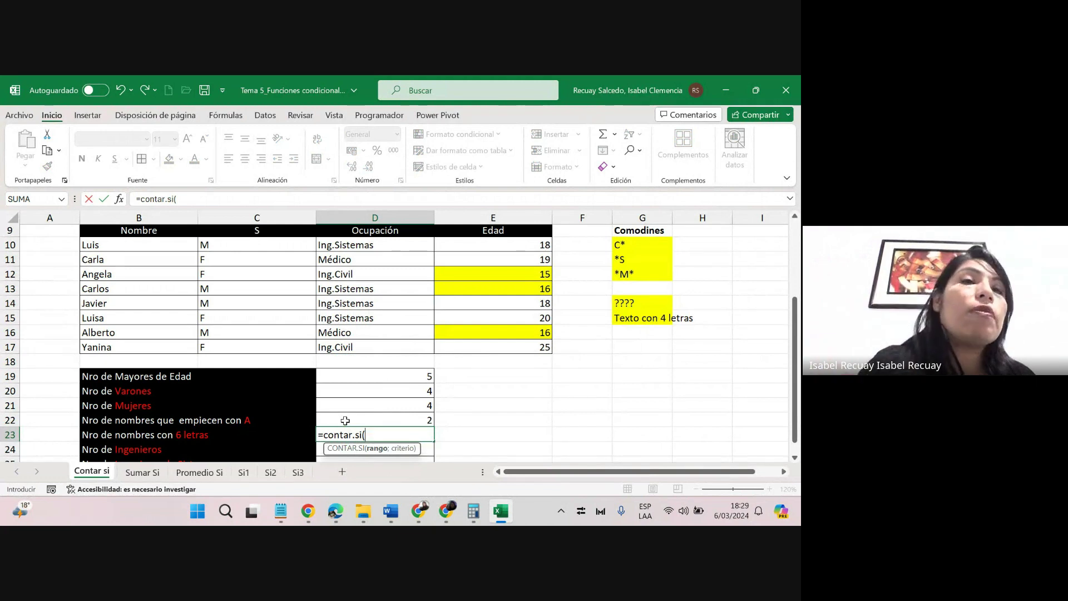
left_click_drag(132, 244, 134, 344)
type(";")
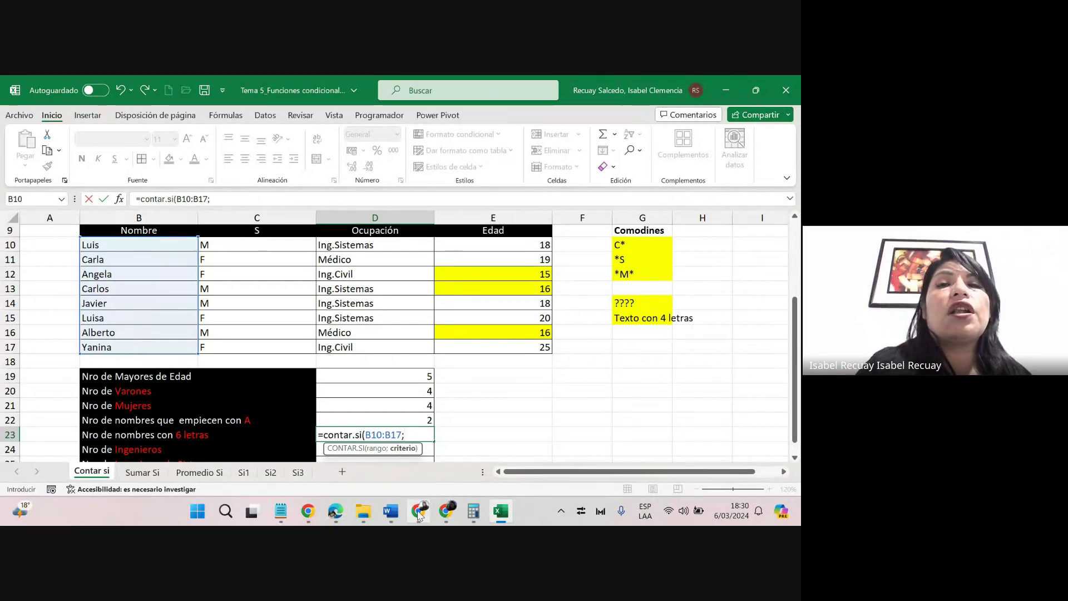
Switch to the Google Meet chat to check the replies, return to Excel and try 6 as the criterion in D23.
left_click(440, 512)
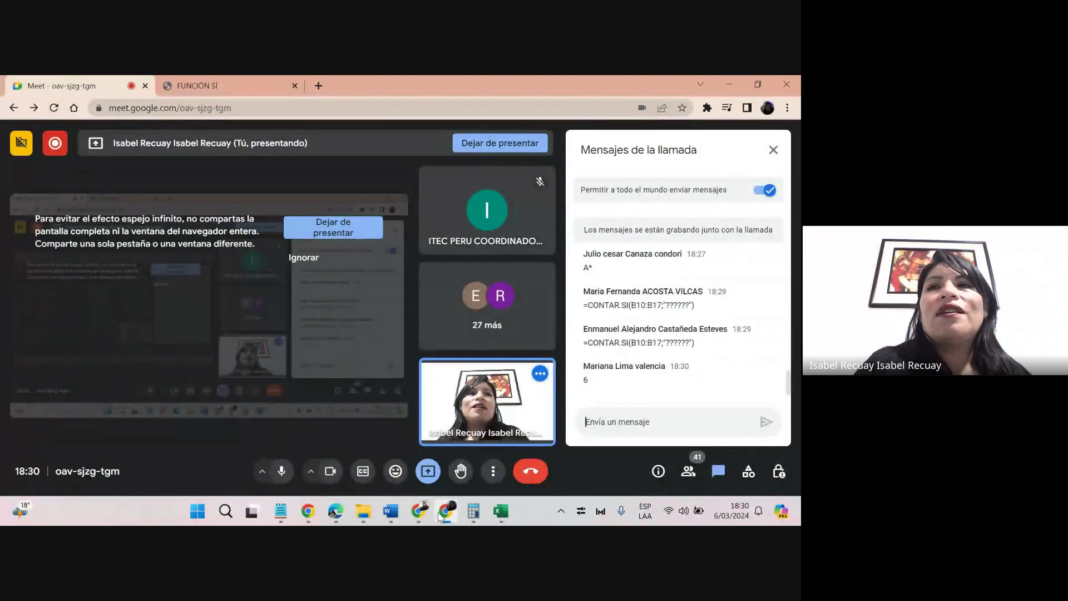
left_click(439, 513)
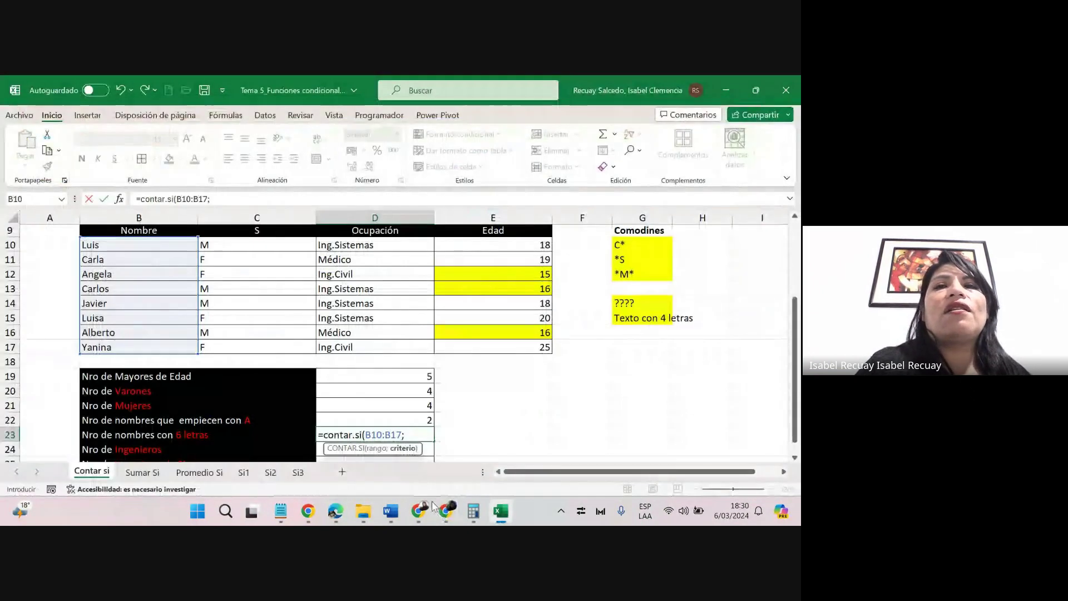
type("6")
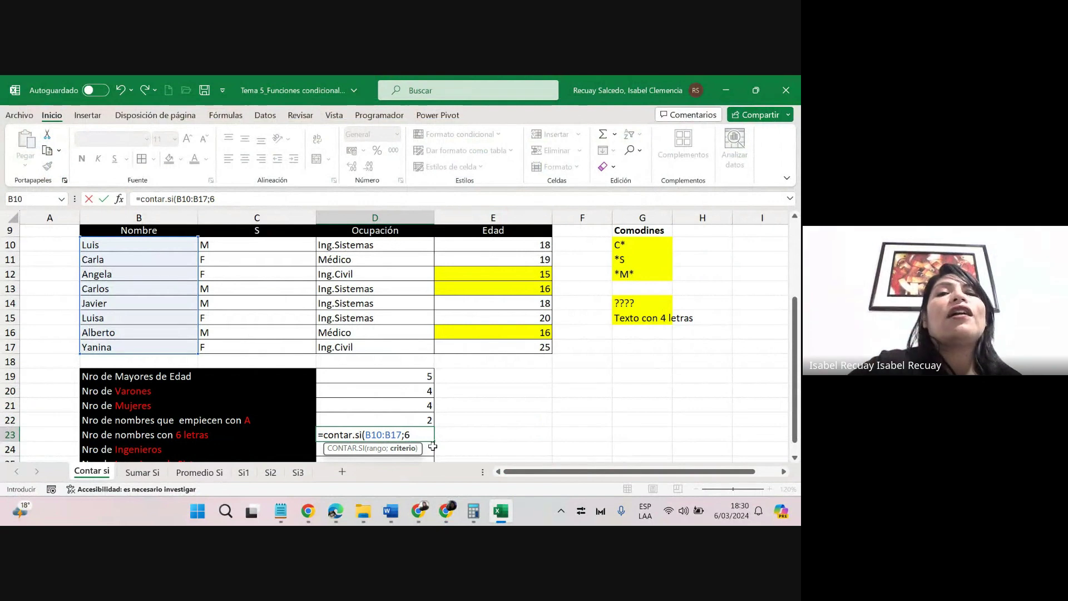
key("BackSpace")
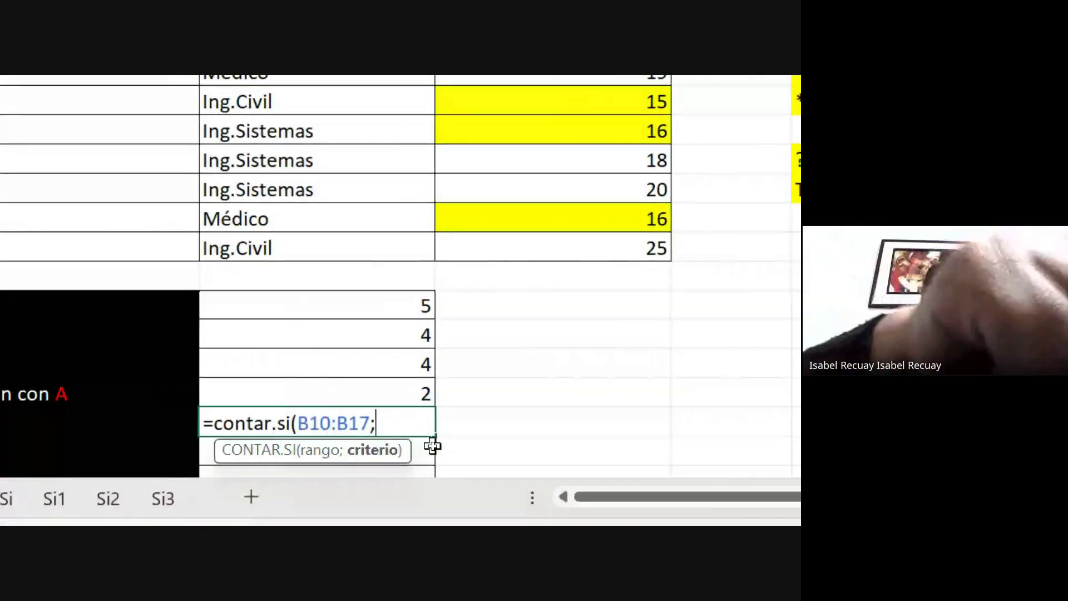
Complete the CONTAR.SI formula in D23 with the criterion "??????" to count the six-letter names.
type("\"???")
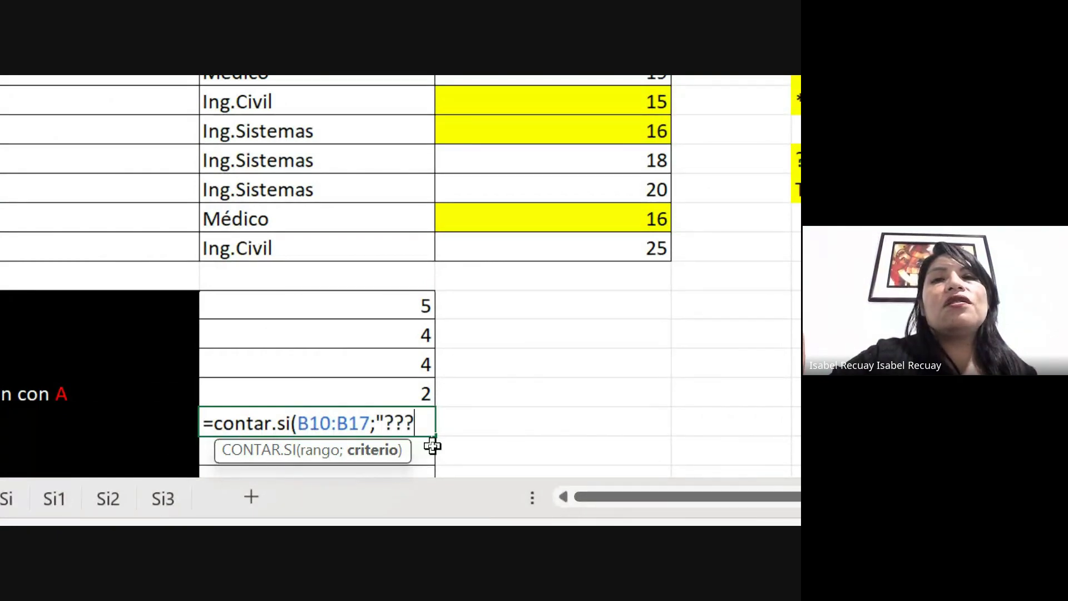
type("??")
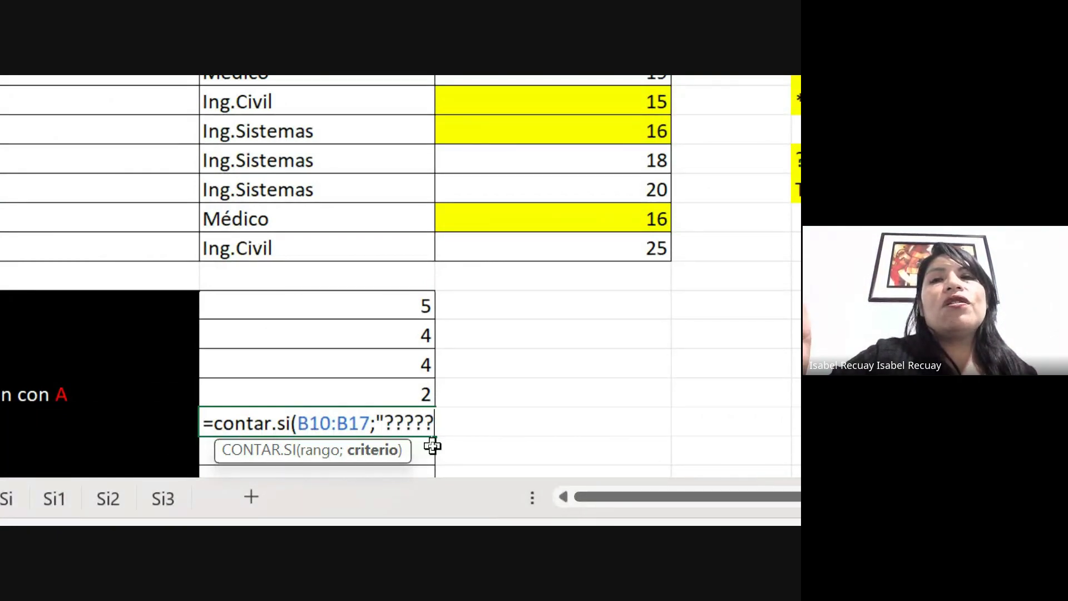
type("¡?")
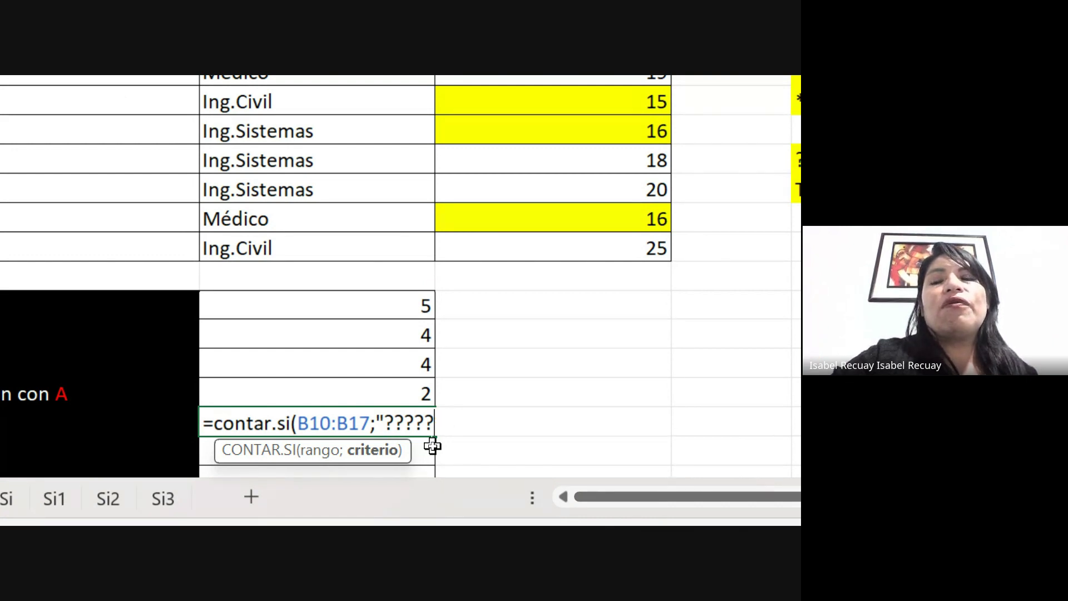
type("?\"")
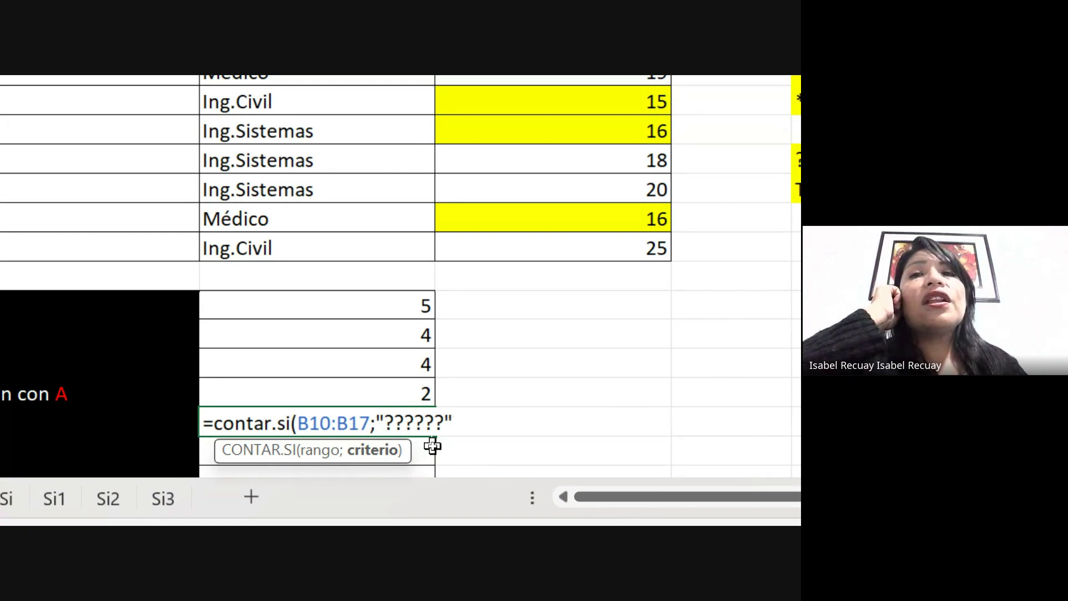
type(")")
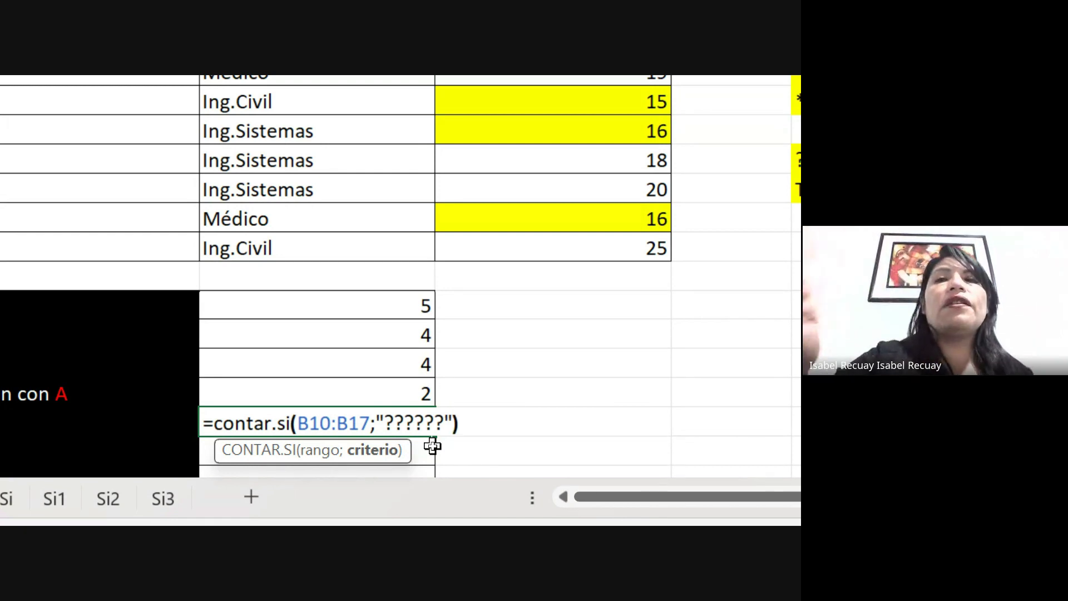
key("Return")
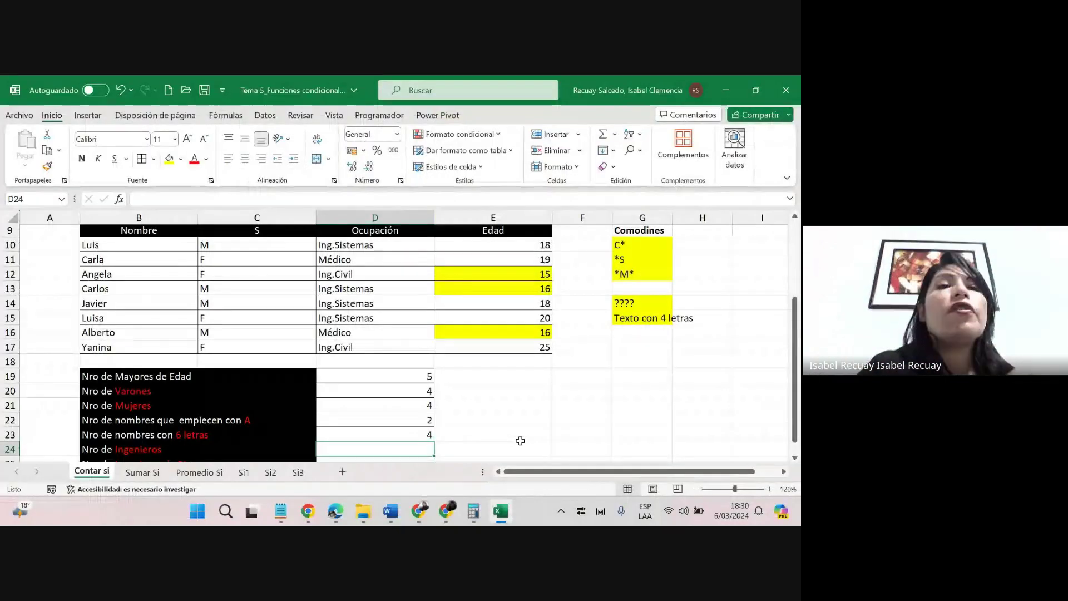
Frame the Ocupación heading and underline Ing. and Sistemas entries in red to examine the occupations, and clear the marks.
left_click_drag(797, 346, 798, 359)
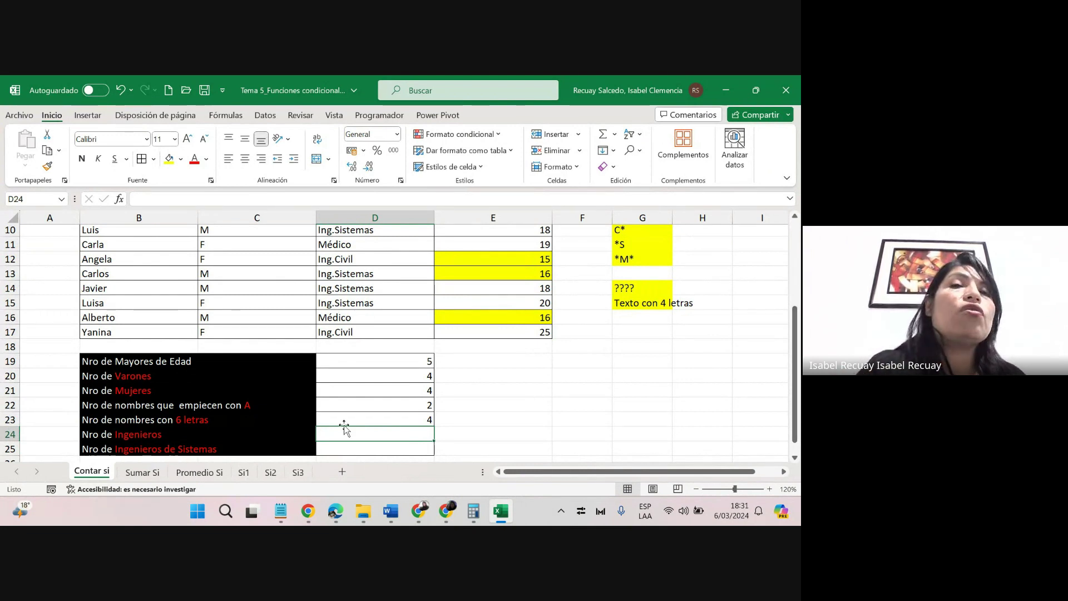
left_click_drag(796, 367, 797, 339)
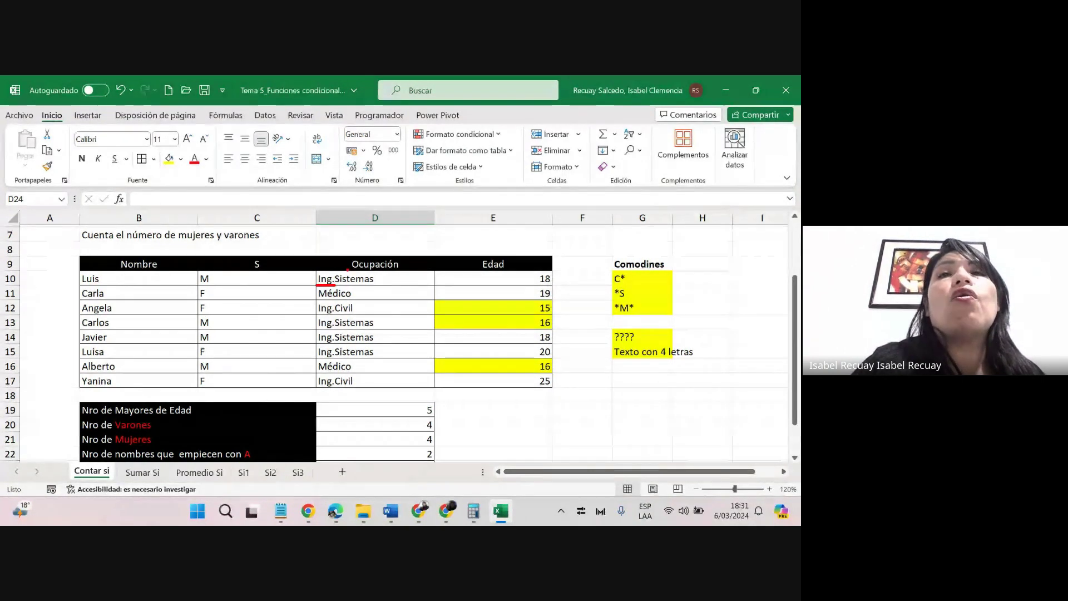
mouse_move(351, 269)
left_mouse_down()
mouse_move(421, 264)
mouse_move(334, 270)
left_mouse_up()
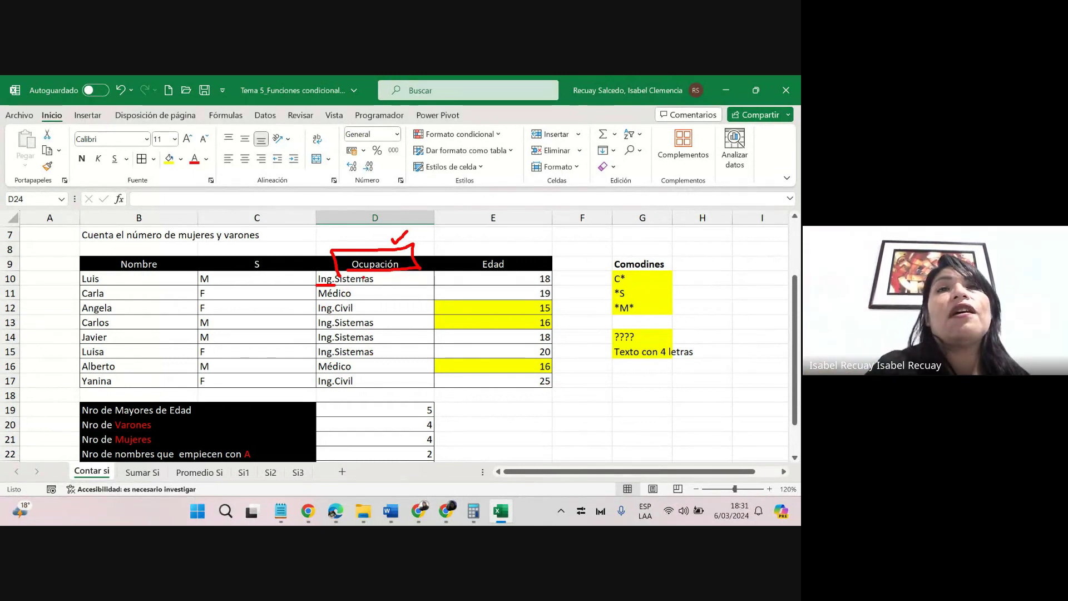
left_click_drag(357, 287, 381, 288)
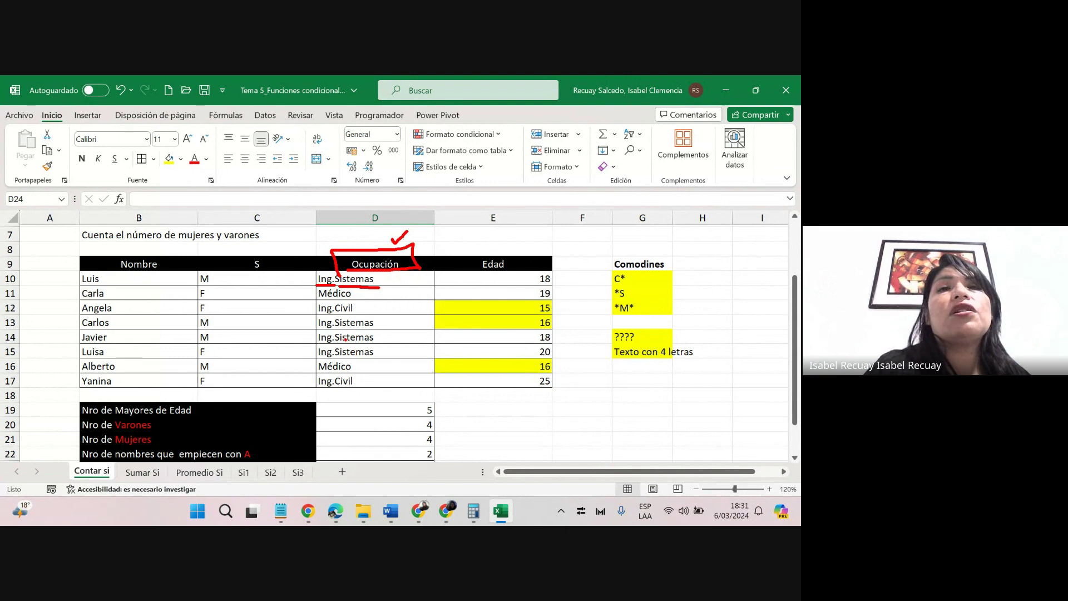
left_click_drag(348, 330, 384, 328)
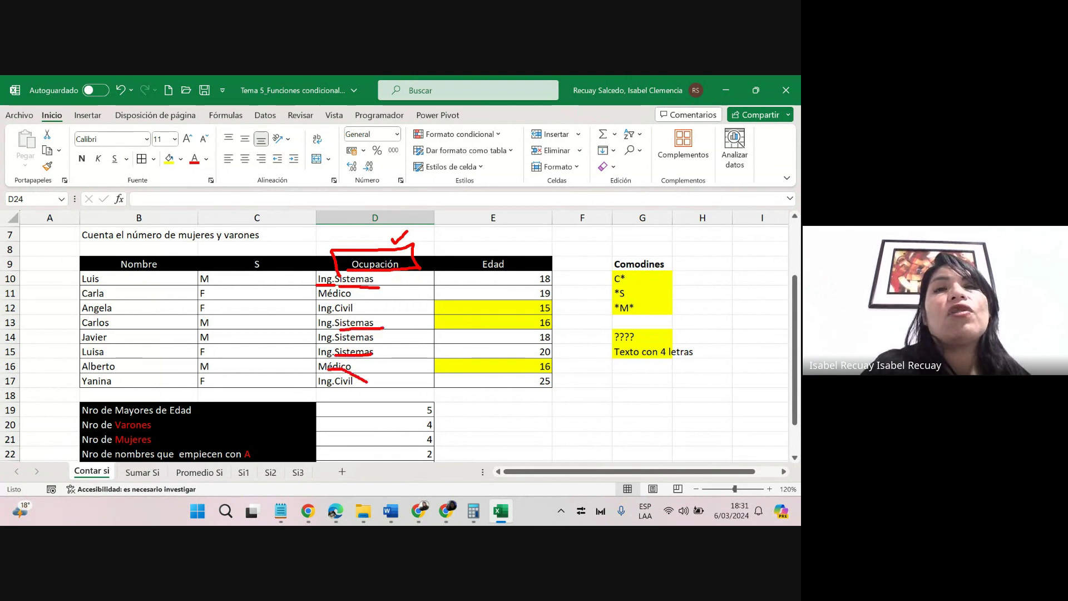
left_click_drag(327, 369, 381, 388)
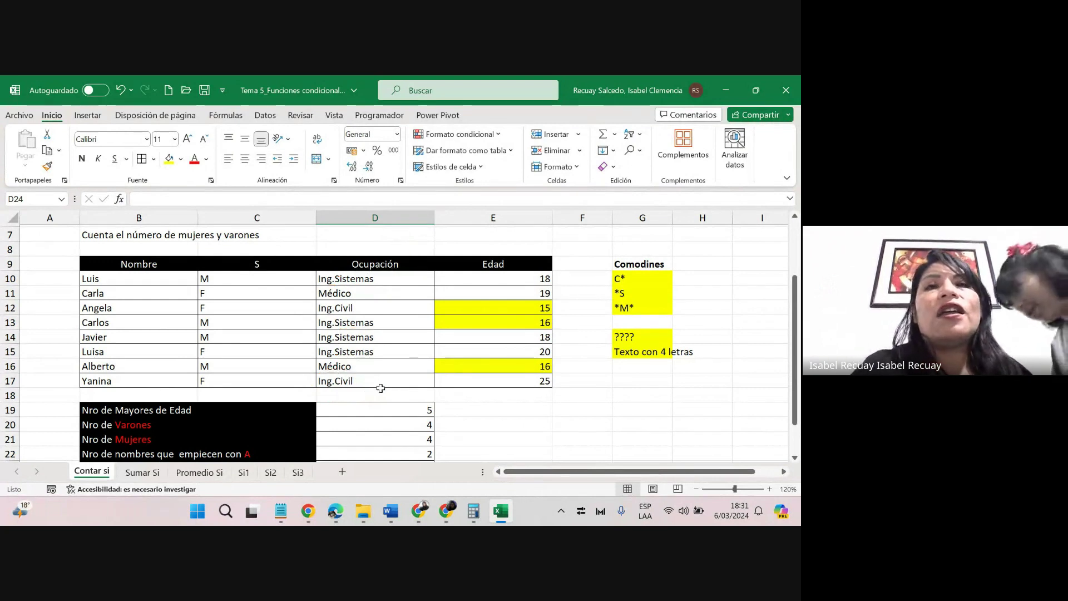
key("Down")
key("Up")
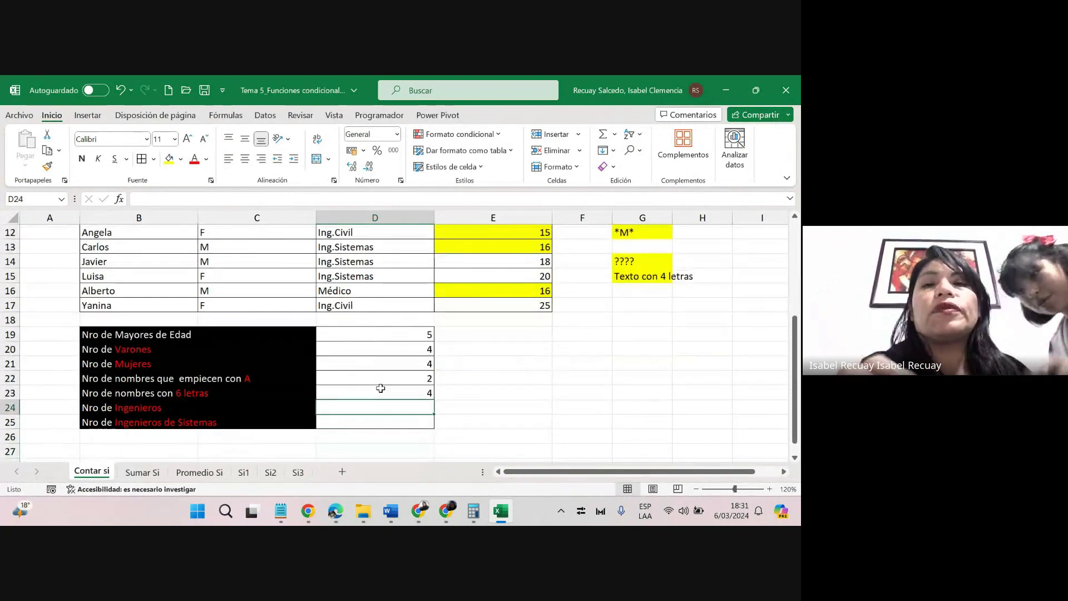
Check the replies in the Google Meet chat, return to Excel and start a CONTAR.SI formula in D24 with range D10:D17.
left_click(445, 510)
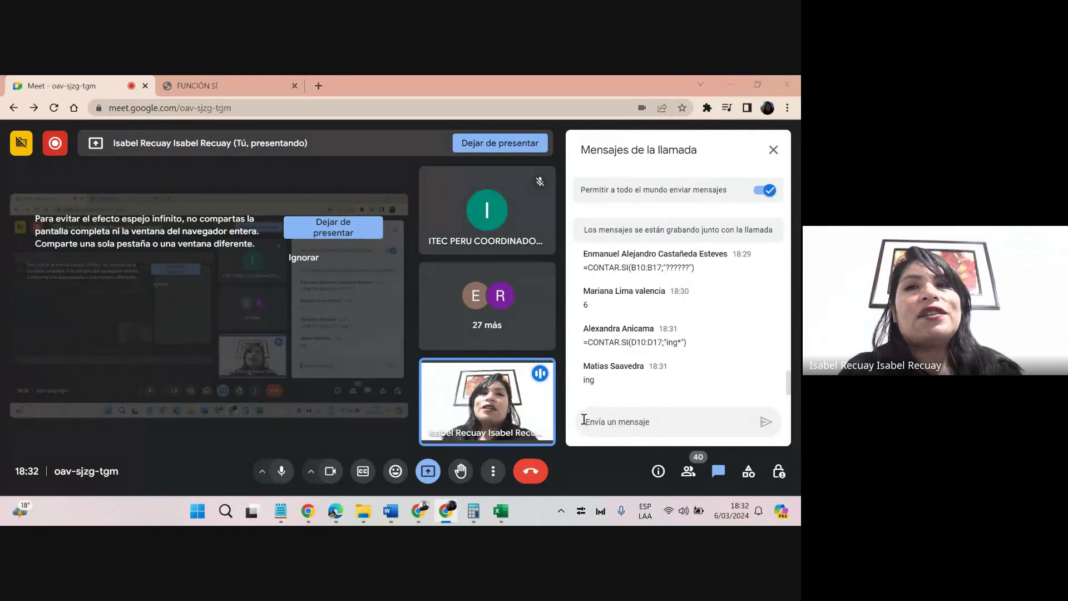
key("alt+Tab")
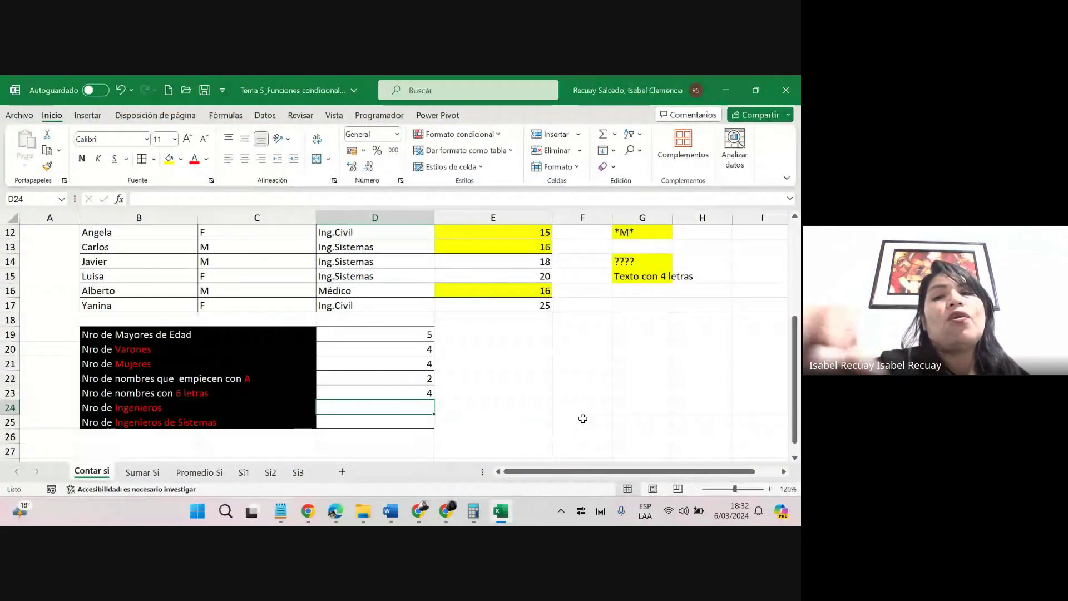
type("=")
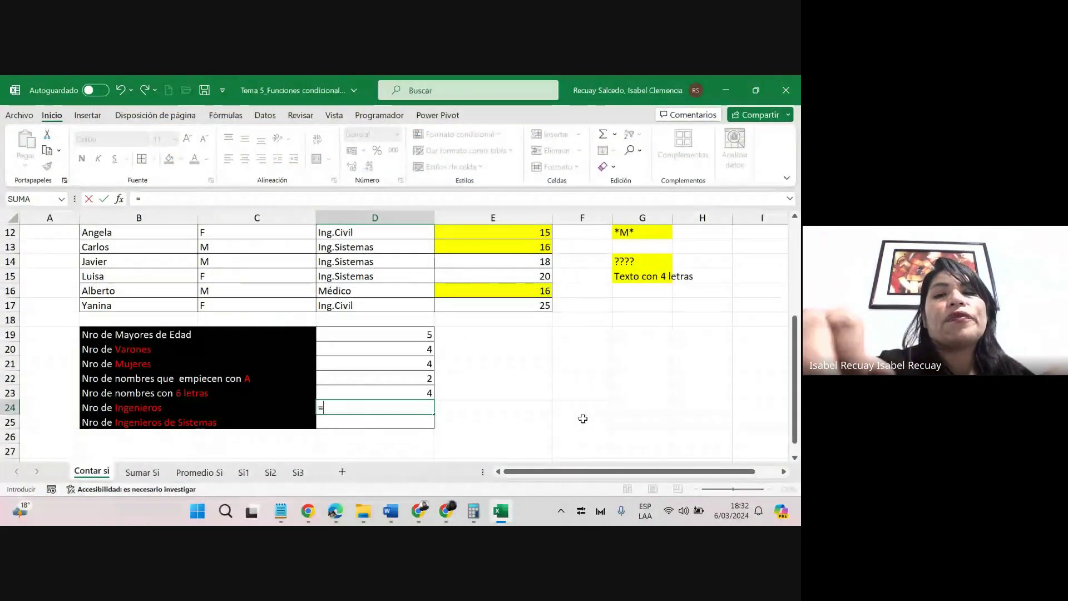
type("contar.si(")
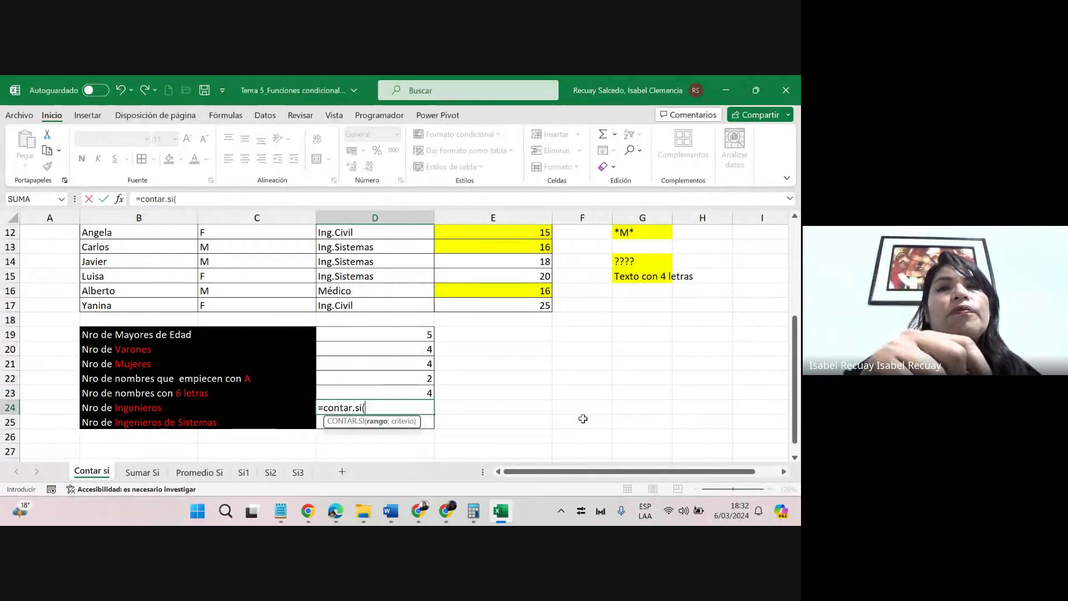
left_click_drag(401, 307, 388, 262)
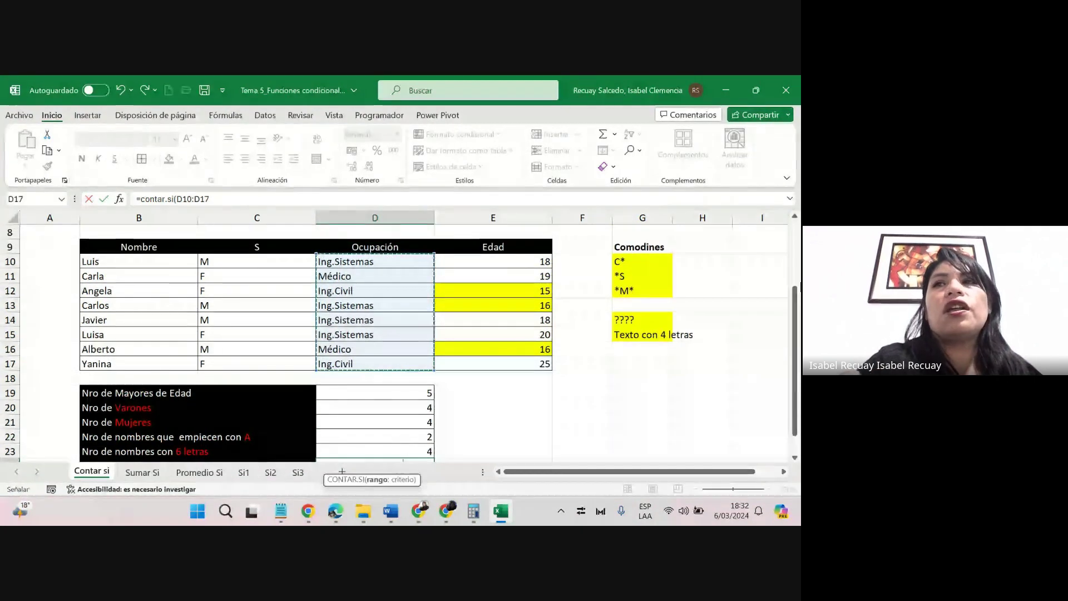
scroll(388, 261, "down", 1)
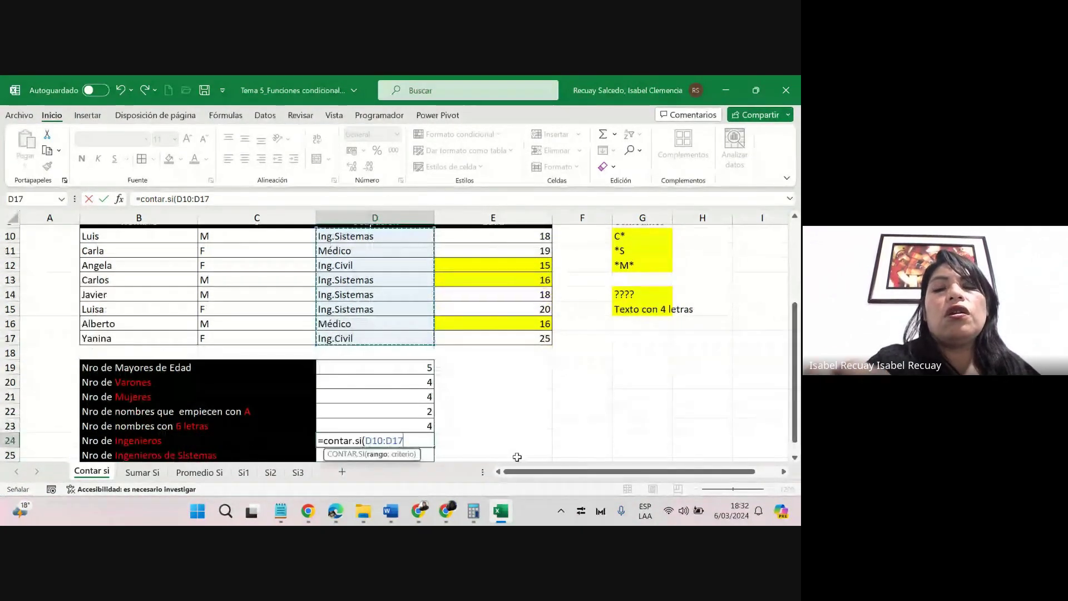
type(";")
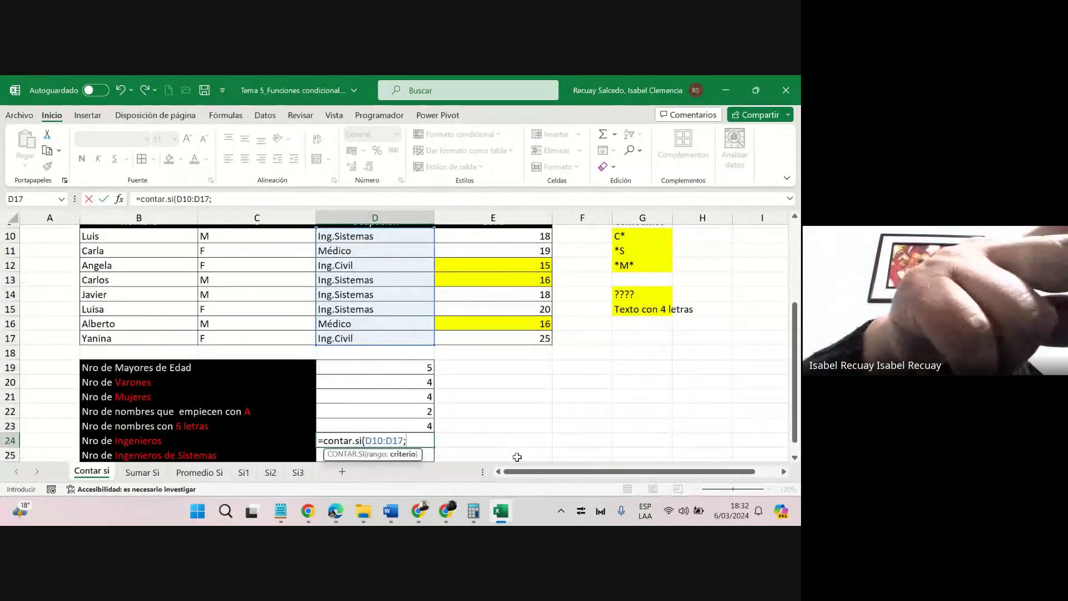
Complete the D24 formula with the criterion "I*" to count the engineers.
type("\"I")
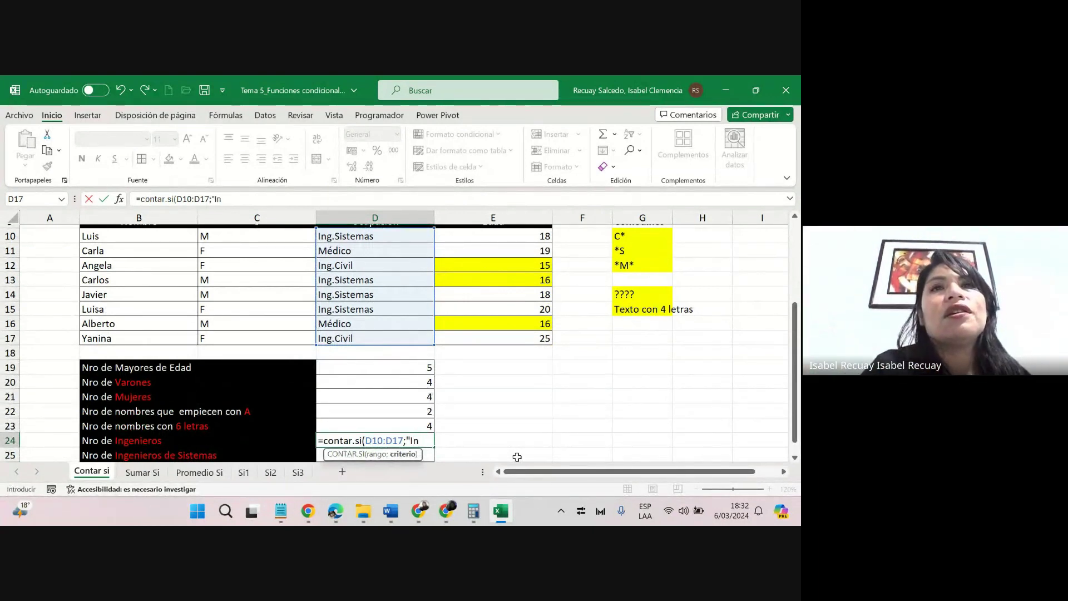
type("n")
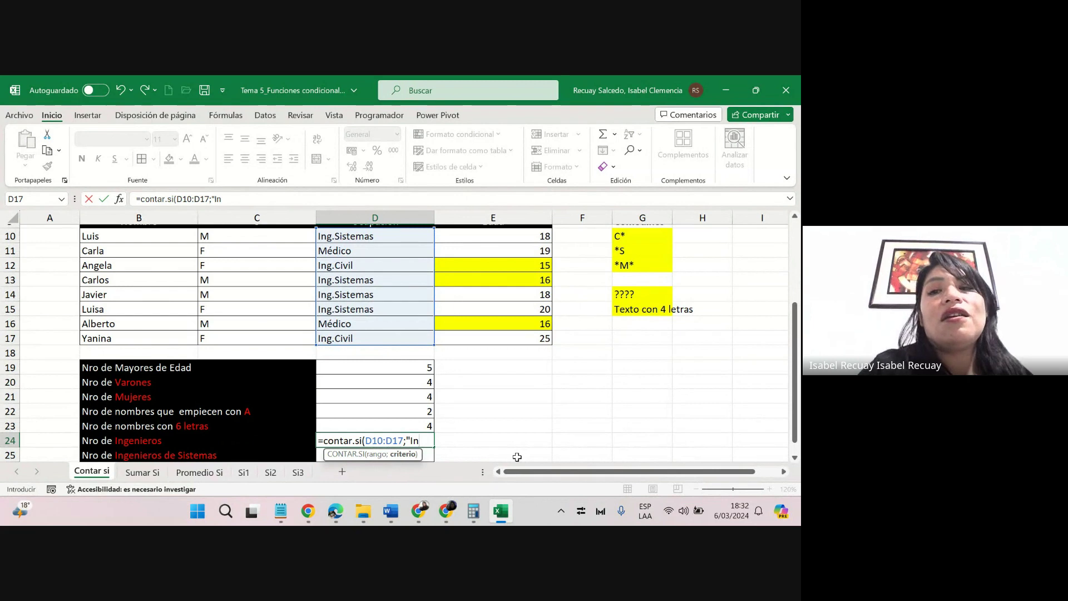
type("*")
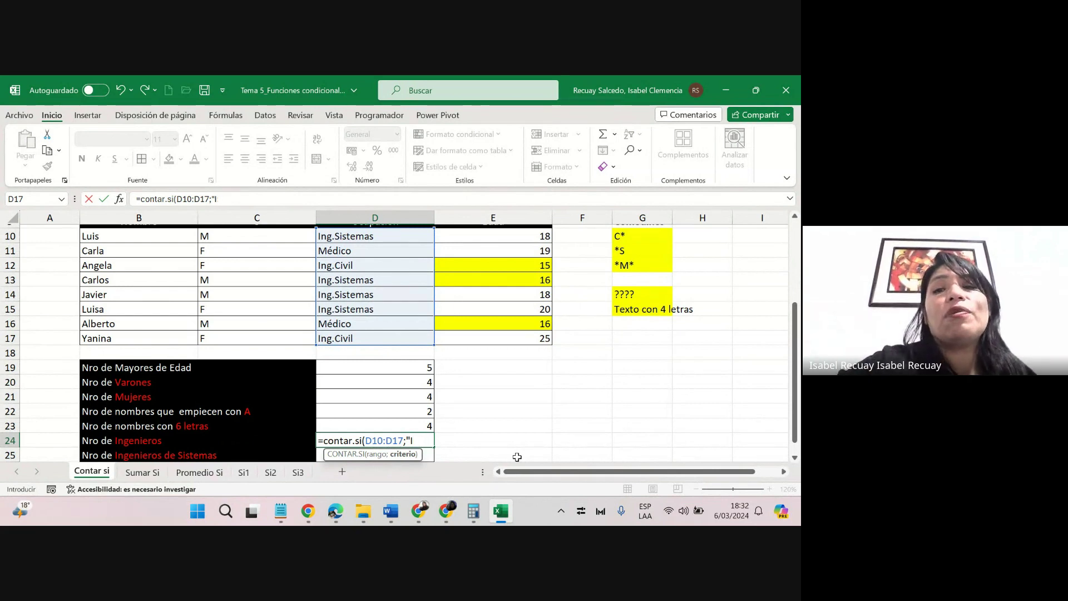
type("*\"")
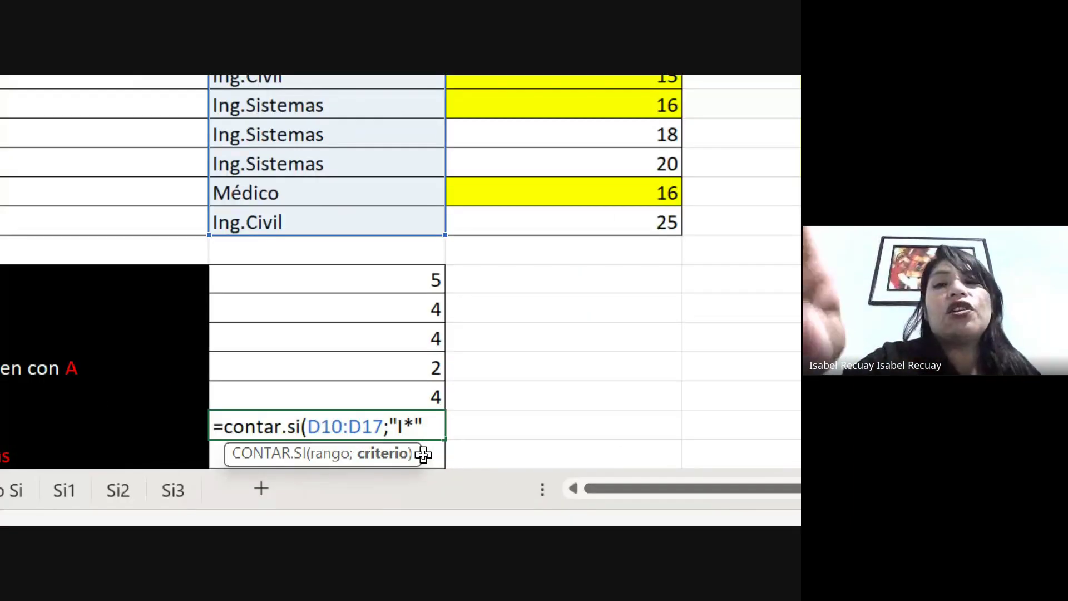
type(")")
key("Return")
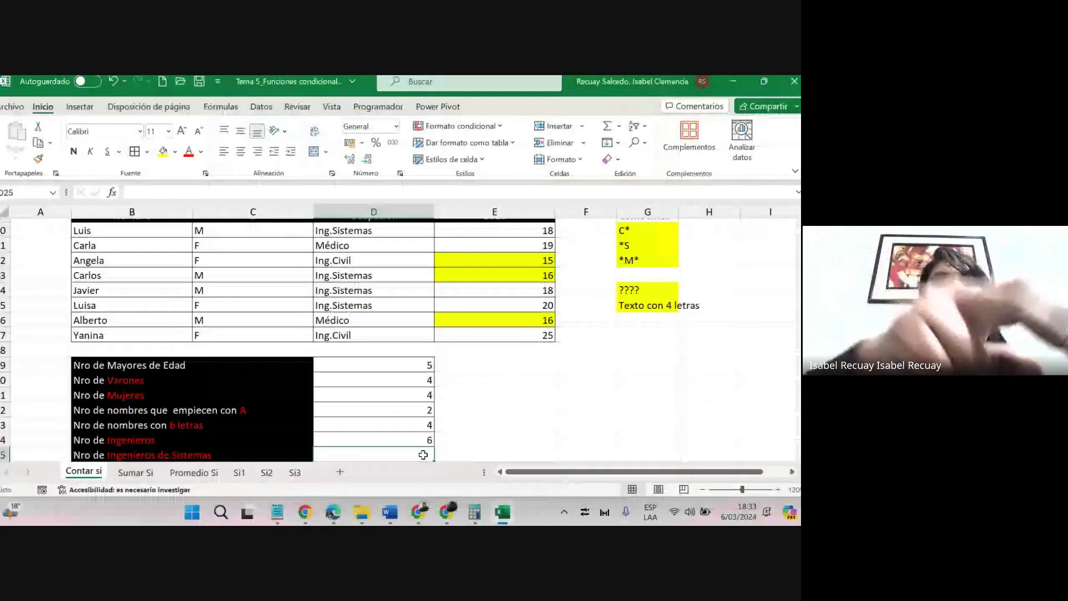
Mark an Ing.Sistemas entry in red, switch to the Google Meet call and admit the waiting participant.
mouse_move(796, 370)
left_mouse_down()
mouse_move(799, 398)
mouse_move(797, 364)
mouse_move(795, 389)
left_mouse_up()
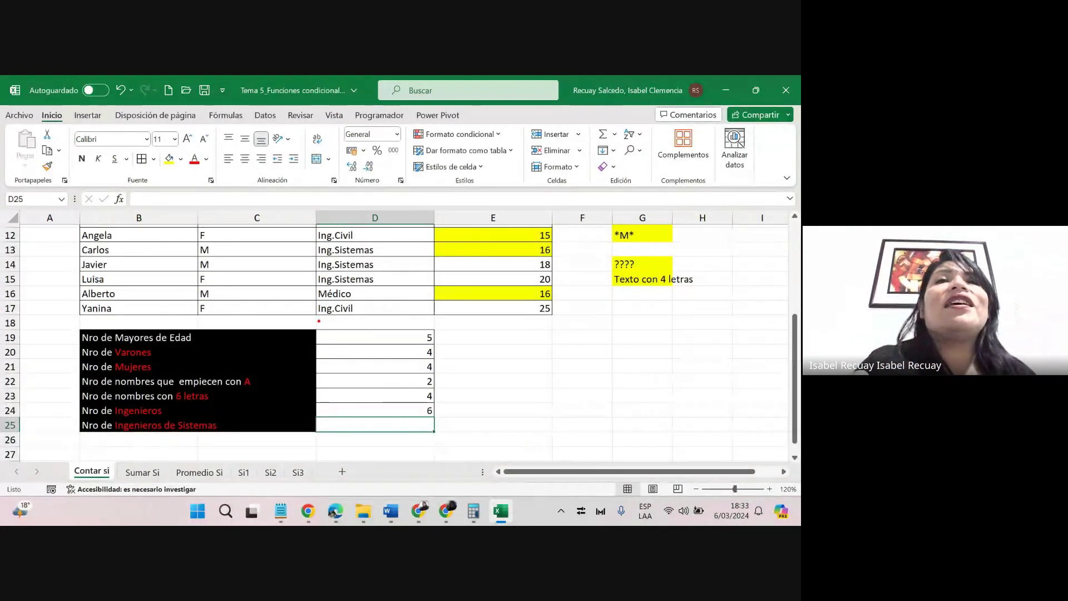
mouse_move(312, 286)
left_mouse_down()
mouse_move(361, 287)
mouse_move(325, 278)
left_mouse_up()
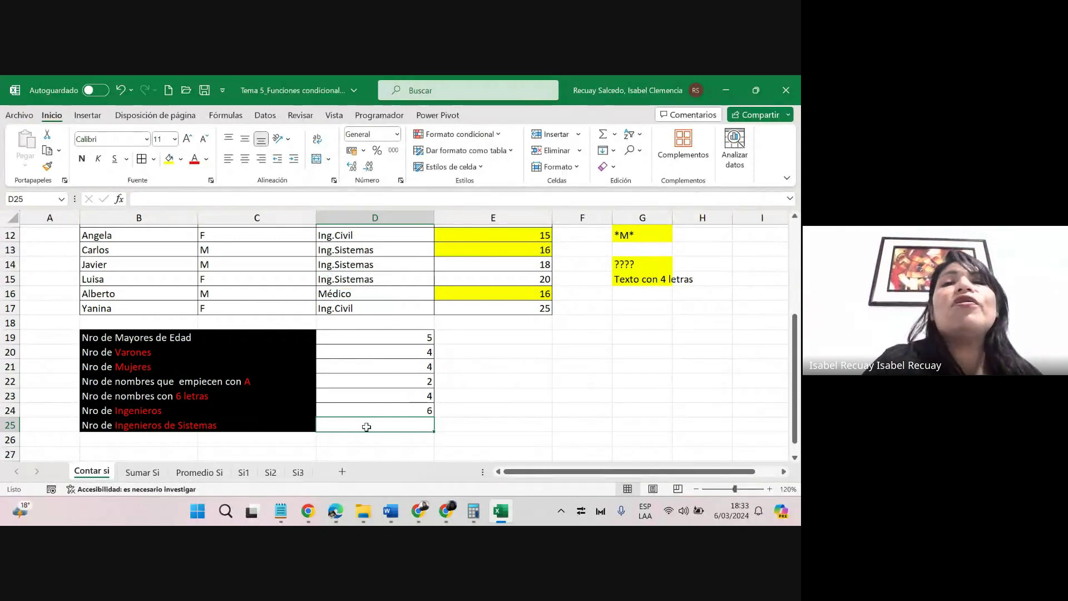
mouse_move(443, 511)
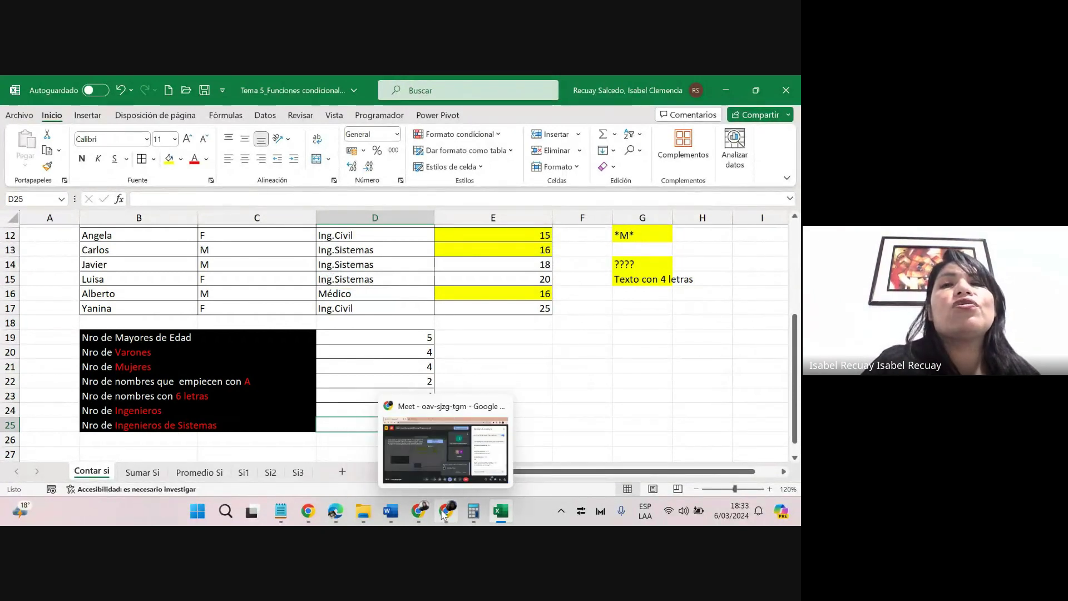
left_click(440, 445)
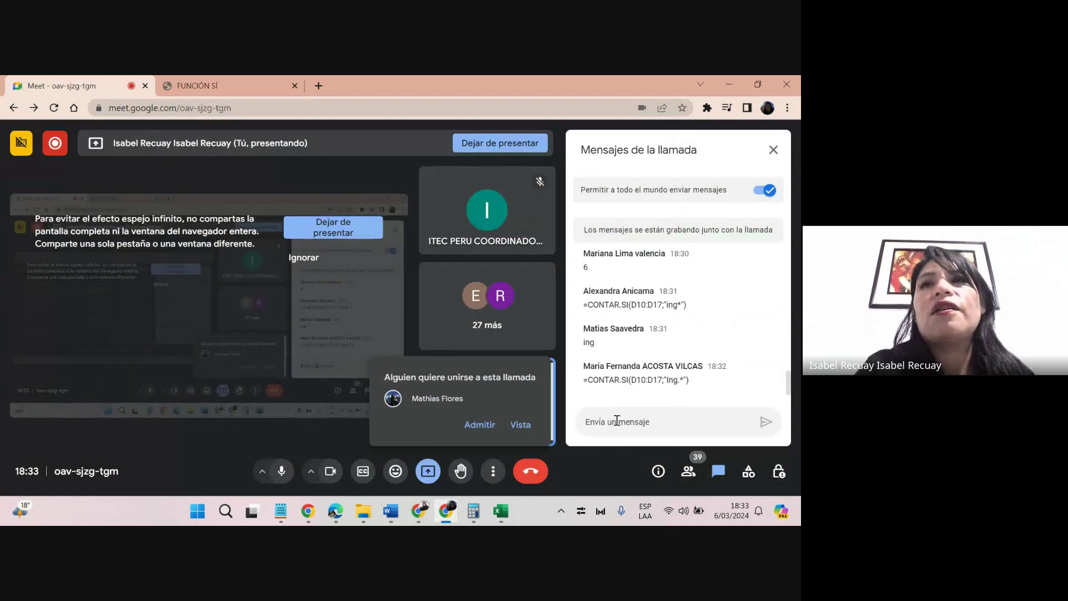
left_click(470, 425)
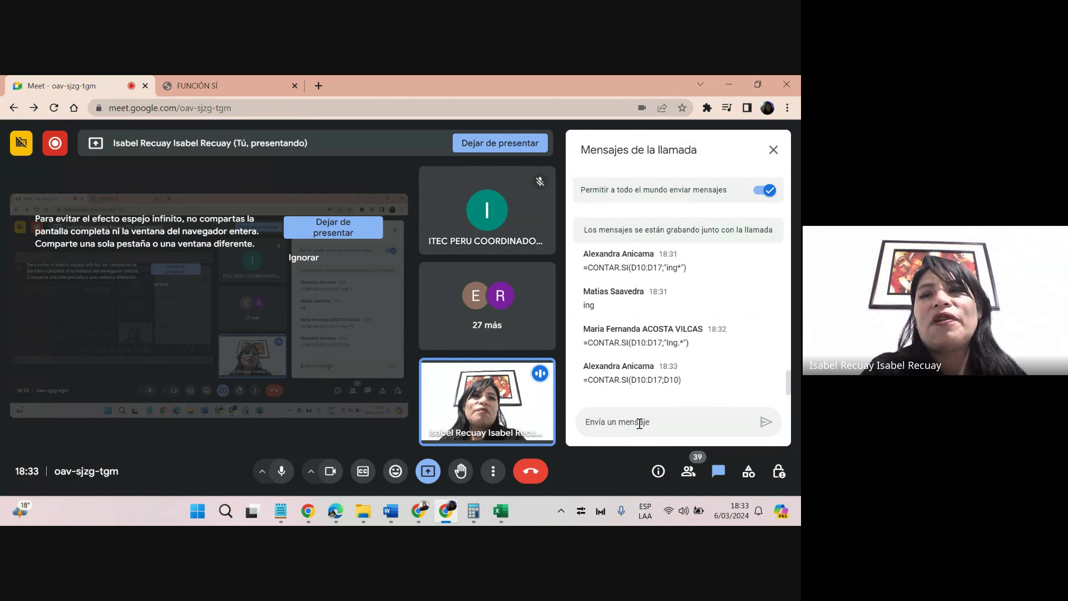
Admit the next waiting participant, check the call messages and return to cell D25 in Excel.
left_click(639, 424)
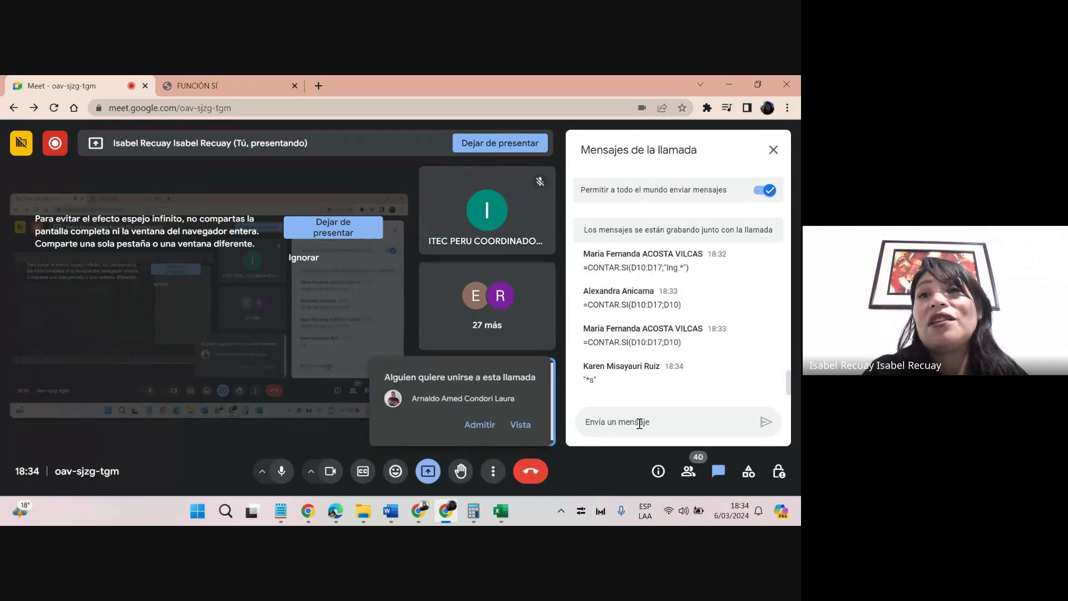
left_click(477, 426)
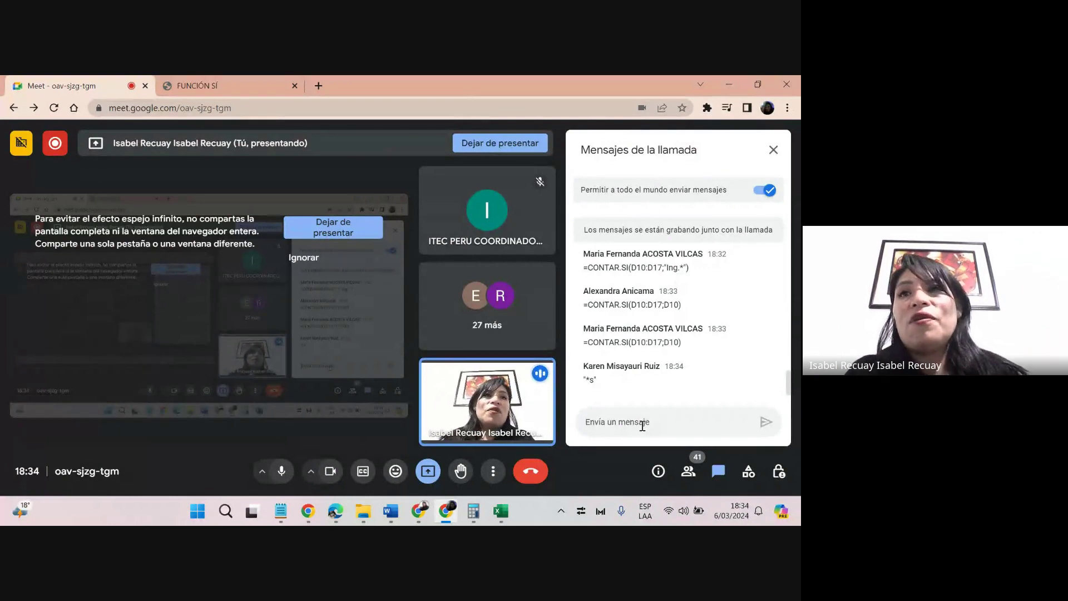
key("alt+Tab")
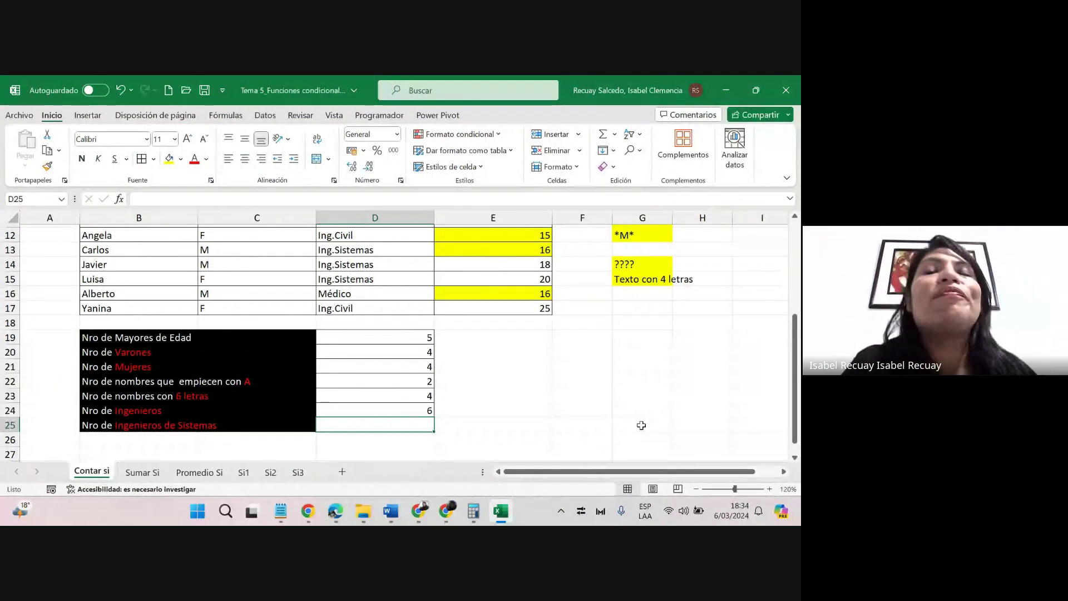
key("alt+Tab")
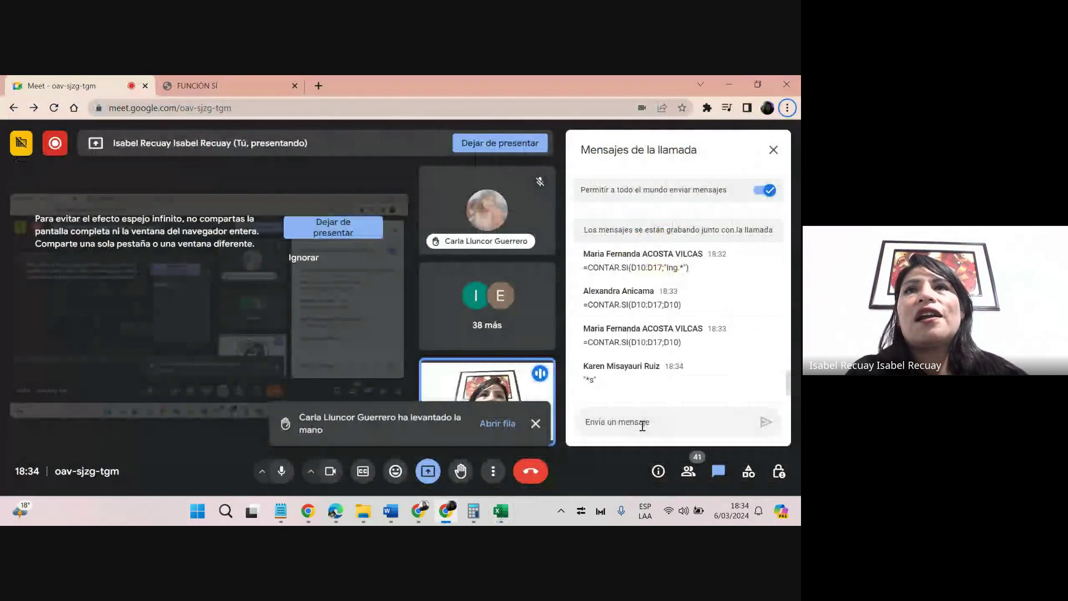
key("alt+Tab")
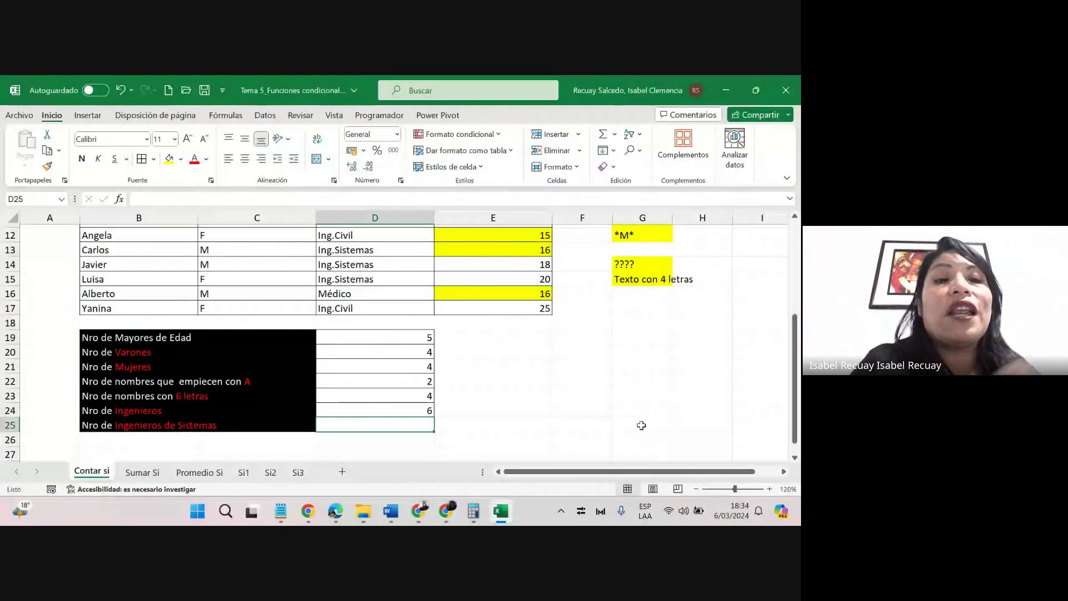
Switch to the Google Meet call, check the raised-hand queue and the call messages, and return to Excel.
key("alt+Tab")
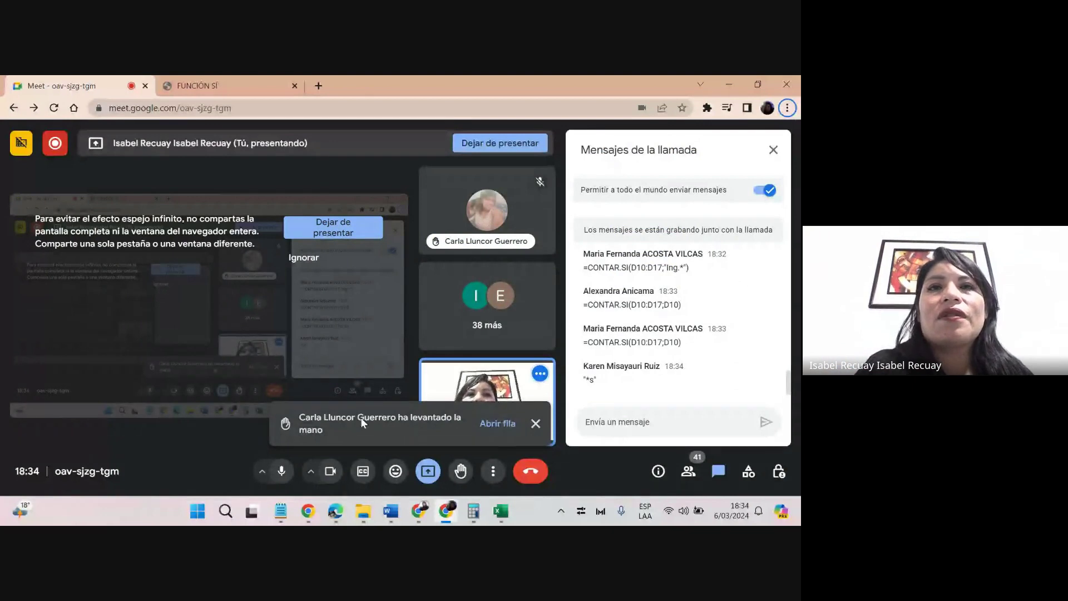
left_click(501, 423)
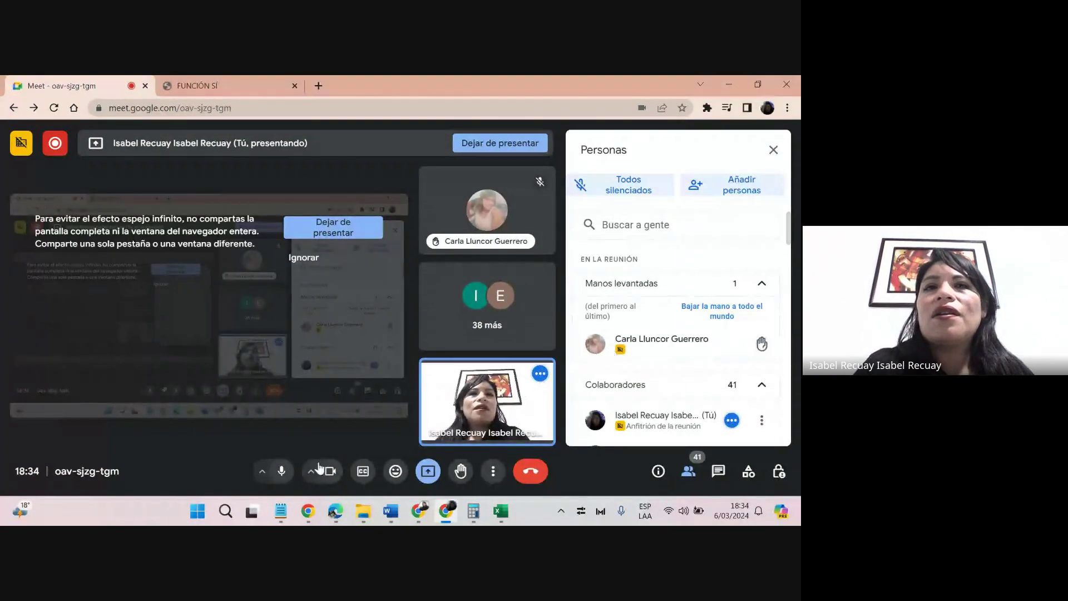
left_click(719, 472)
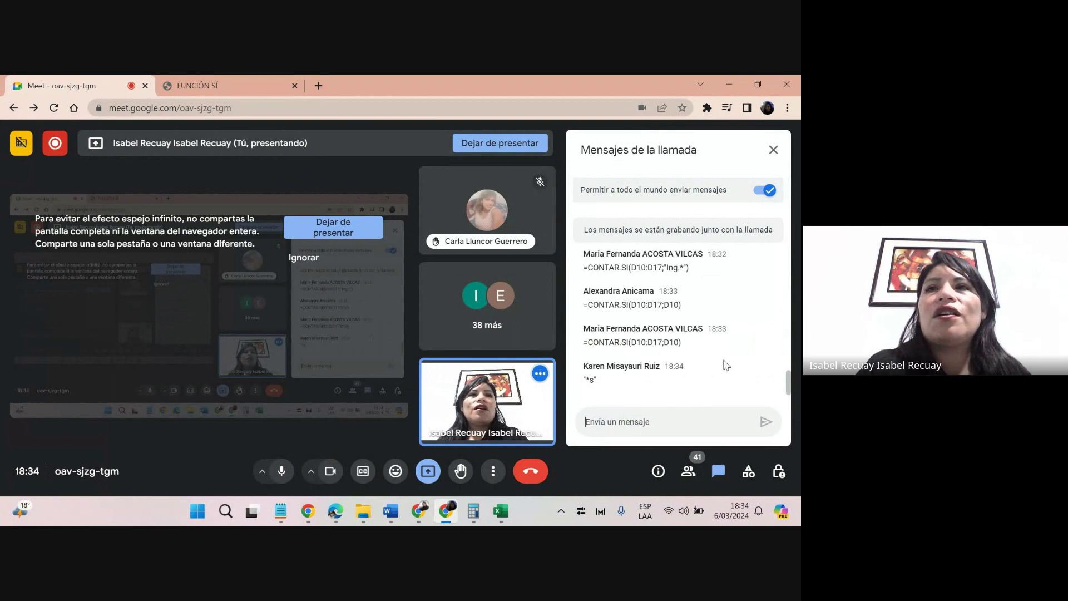
left_click(726, 85)
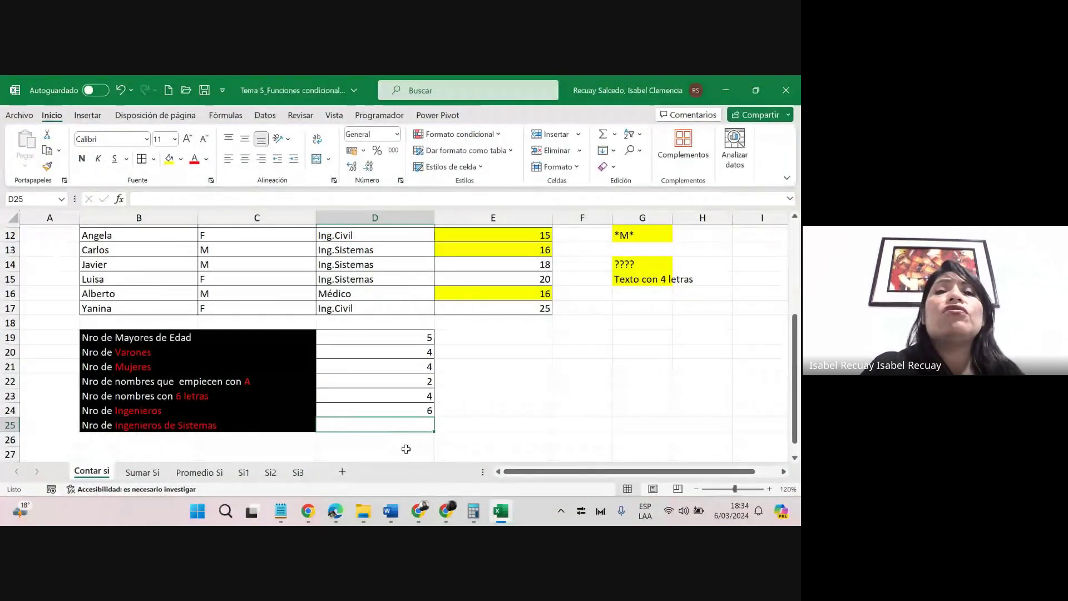
Start a CONTAR.SI formula in D25 with the occupation range D10:D17 as its first argument.
type("=")
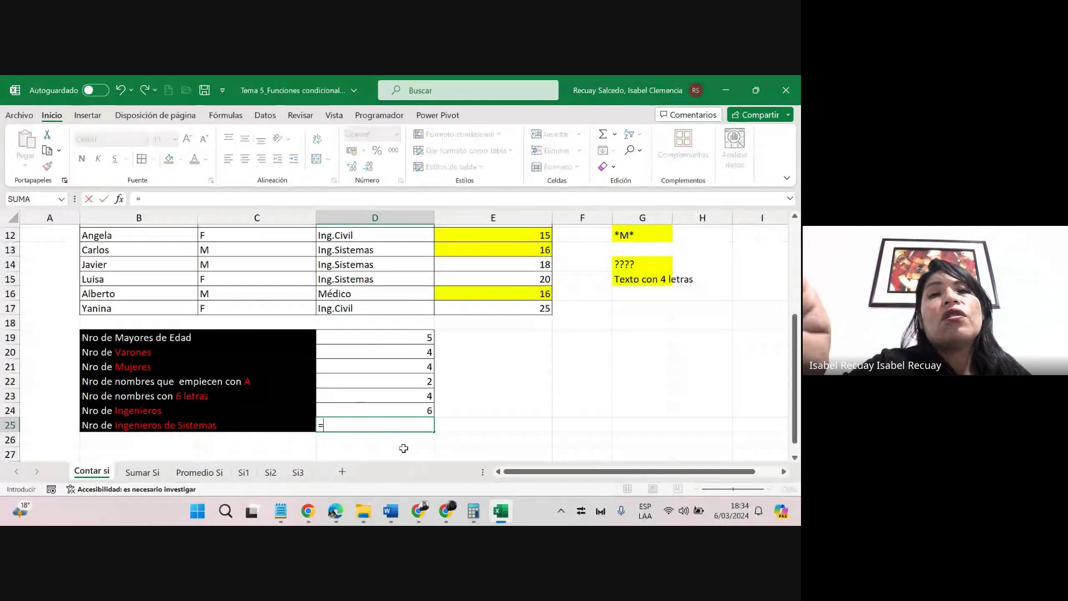
type("contar")
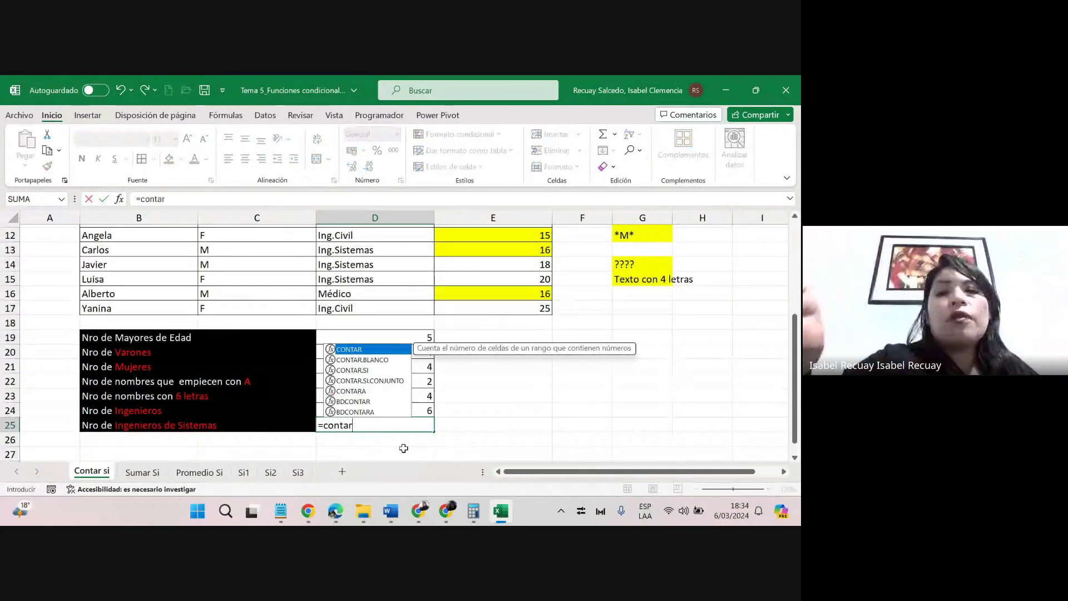
type(".si(")
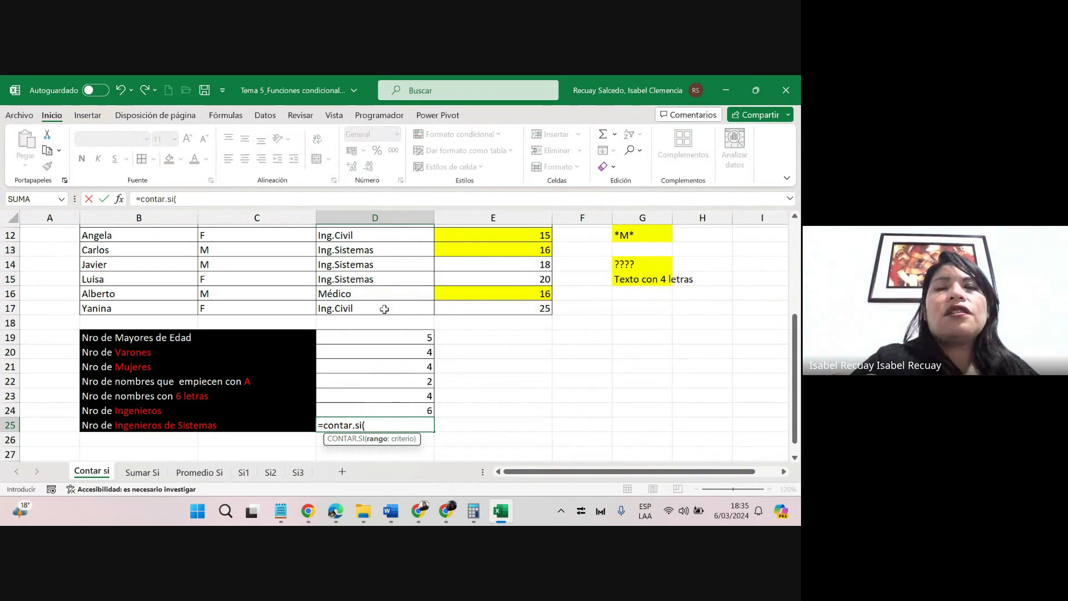
left_click_drag(385, 309, 382, 207)
left_click_drag(381, 240, 377, 260)
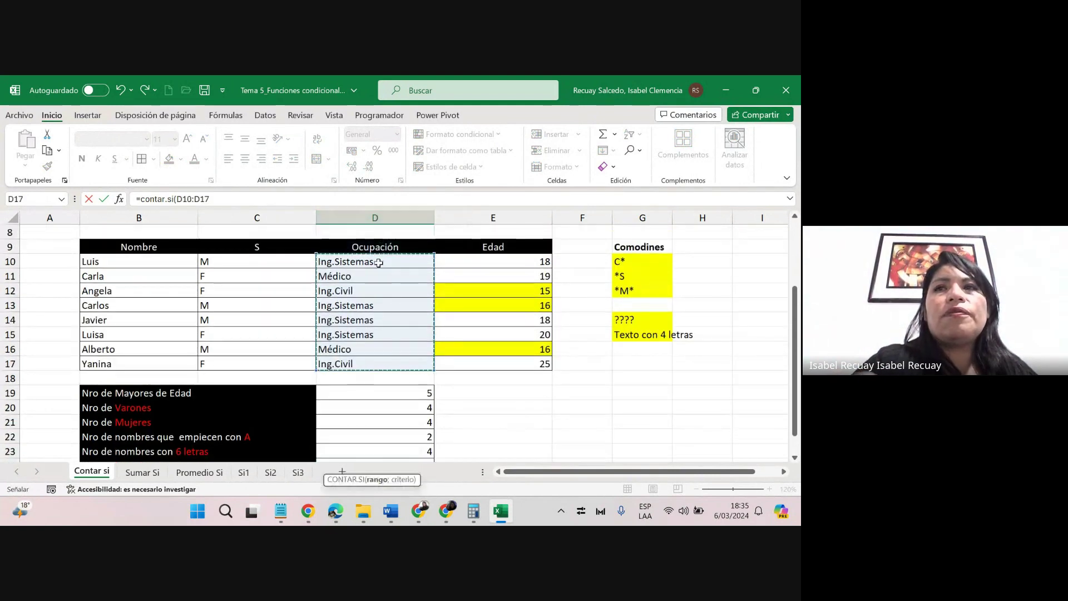
left_click_drag(794, 320, 795, 336)
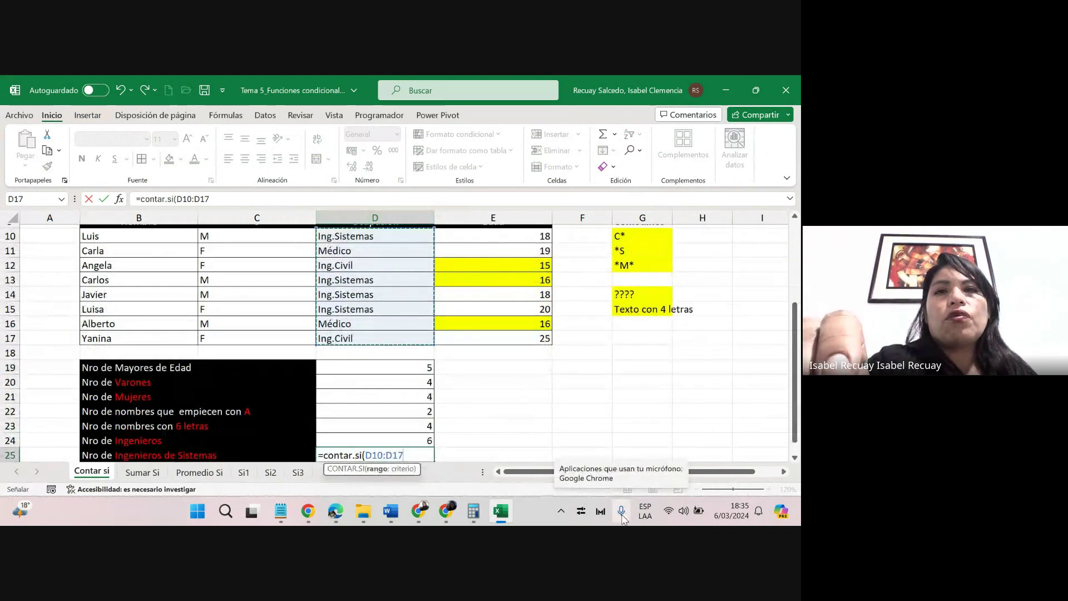
type(";")
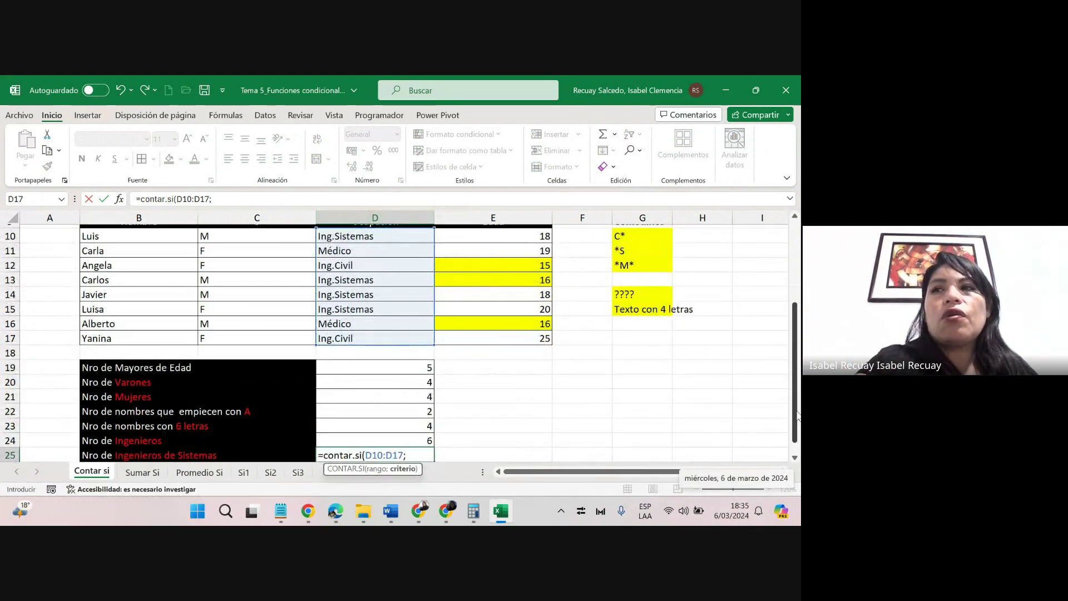
left_click_drag(795, 413, 795, 419)
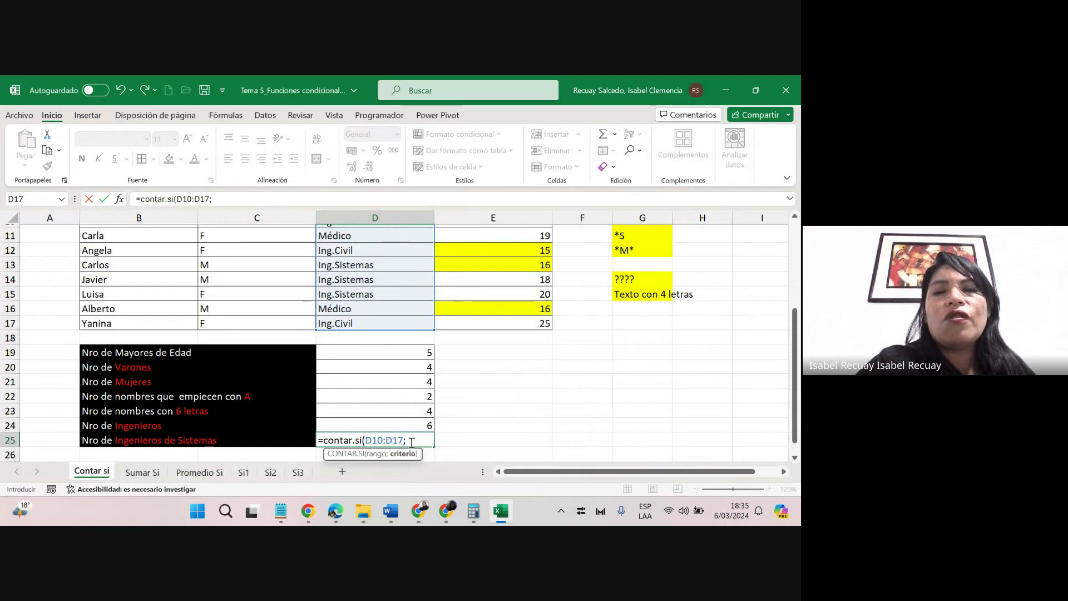
Complete the D25 formula with the criterion "Ing.Sistemas" to count the systems engineers.
type("\"")
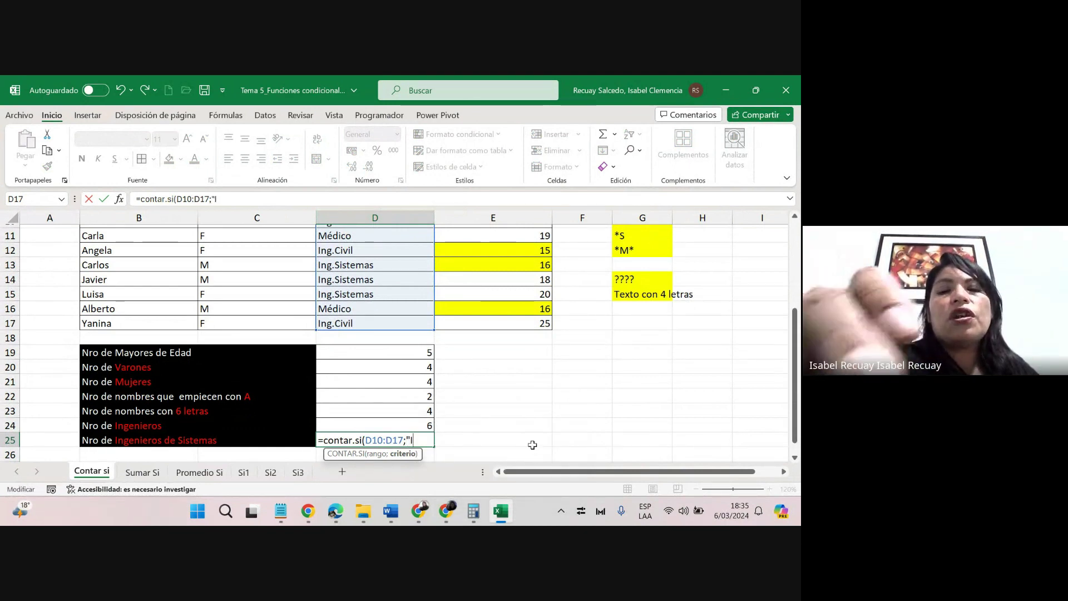
type("Ing")
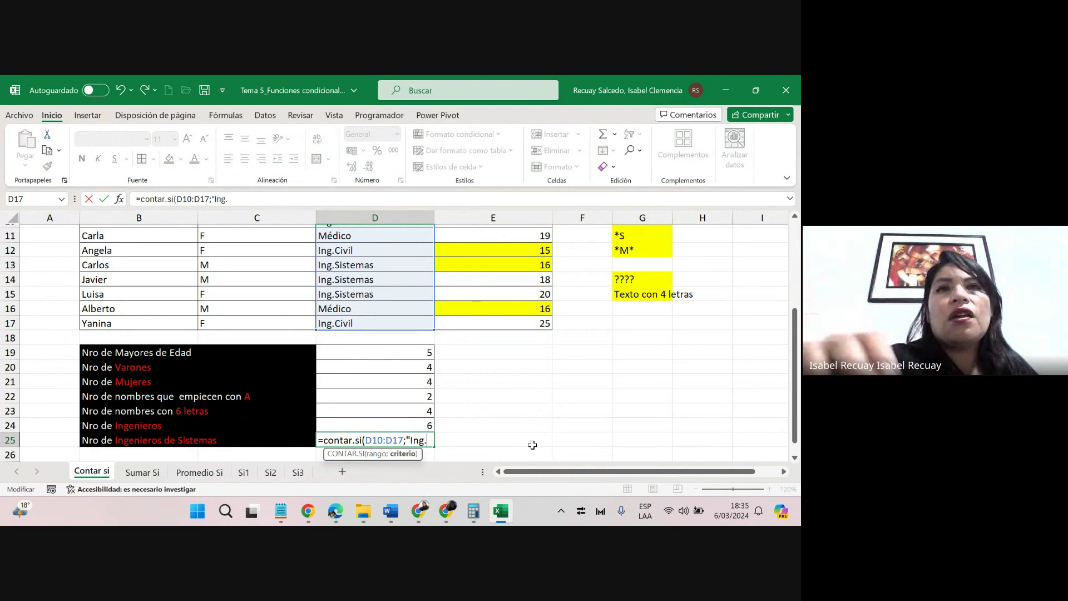
type(".")
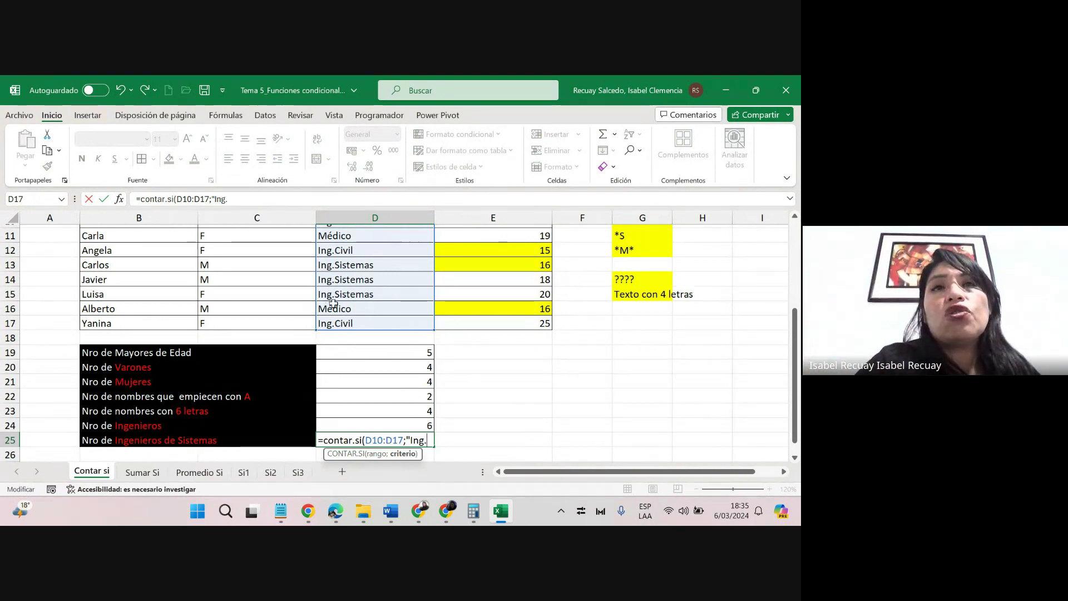
type("Si")
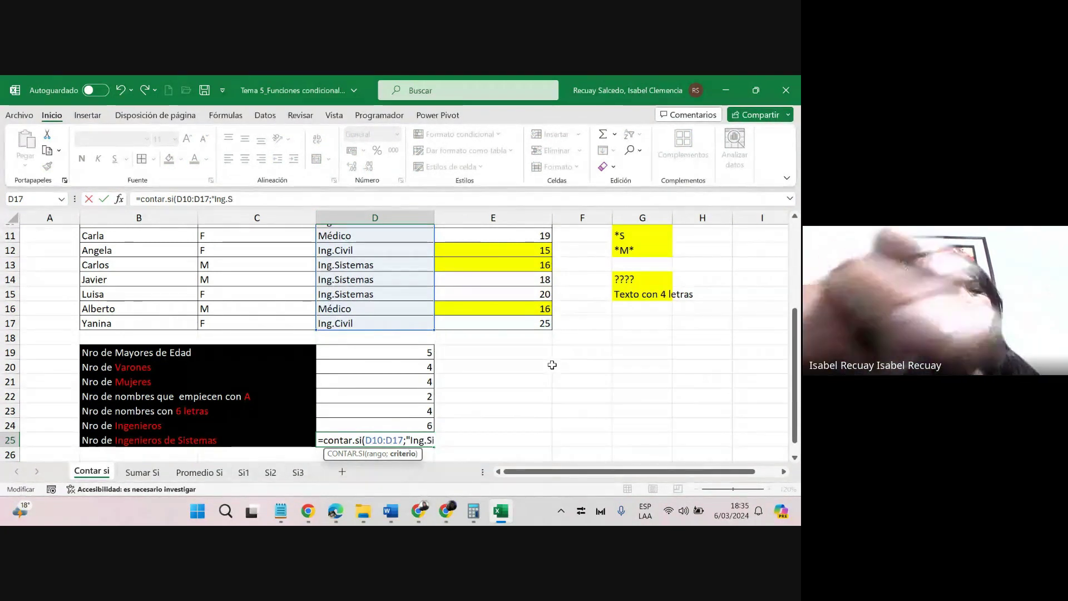
type("stemas\"")
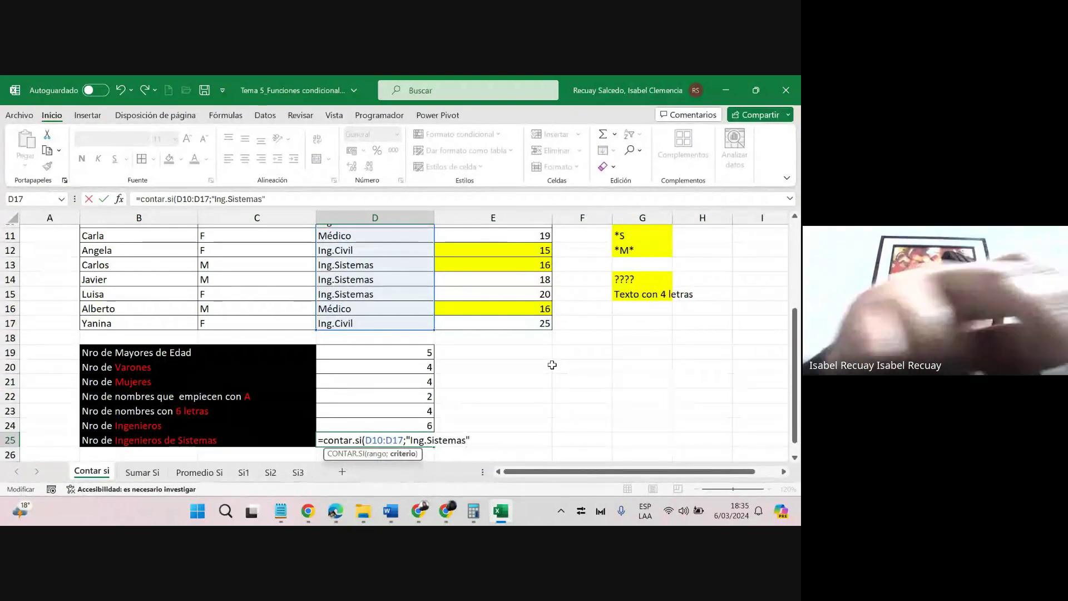
key("Return")
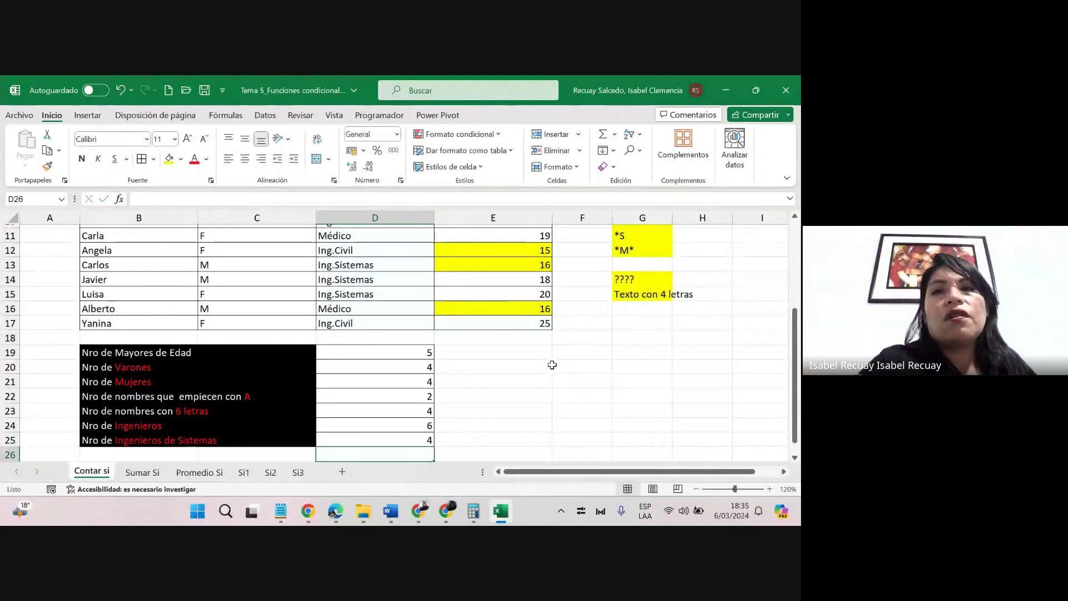
Try the D25 formula with a space in the criterion, as "Ing. Sistemas".
key("Up")
key("F2")
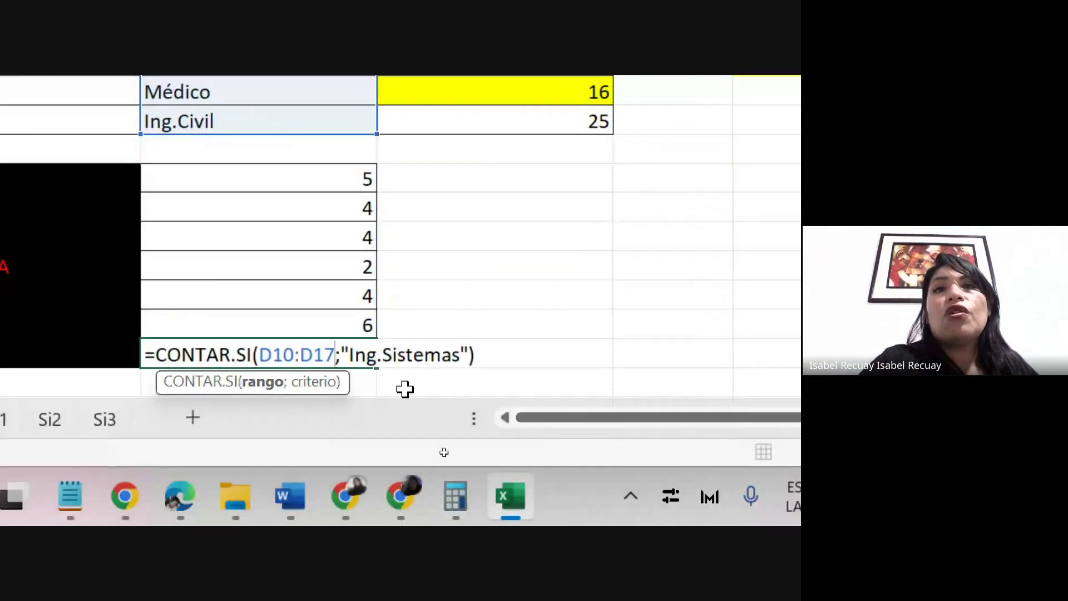
left_click(417, 365)
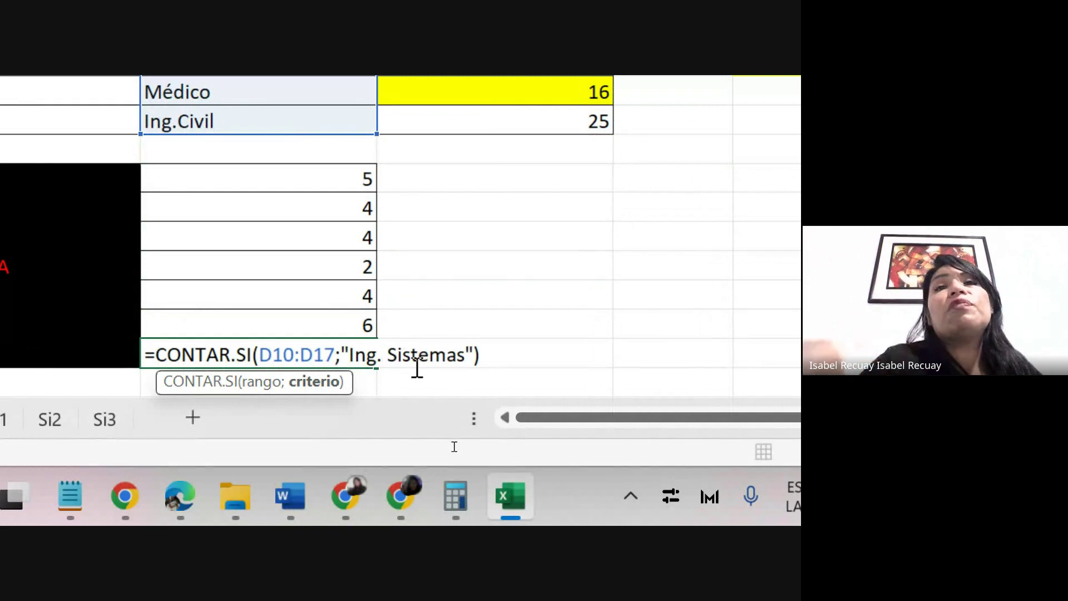
key("Return")
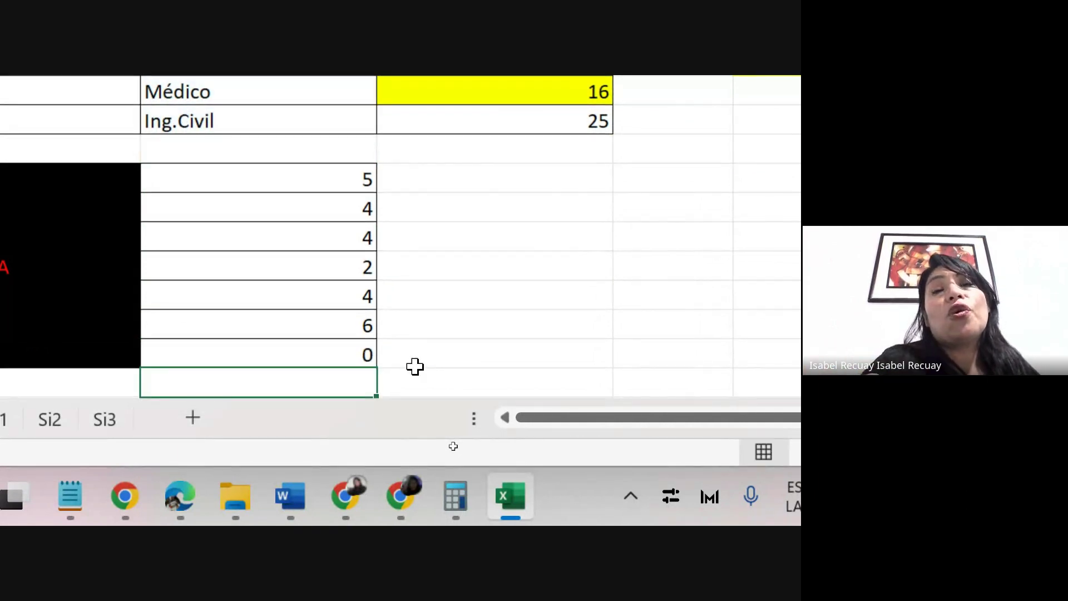
Remove the space from the D25 criterion so it reads "Ing.Sistemas" again.
double_click(361, 357)
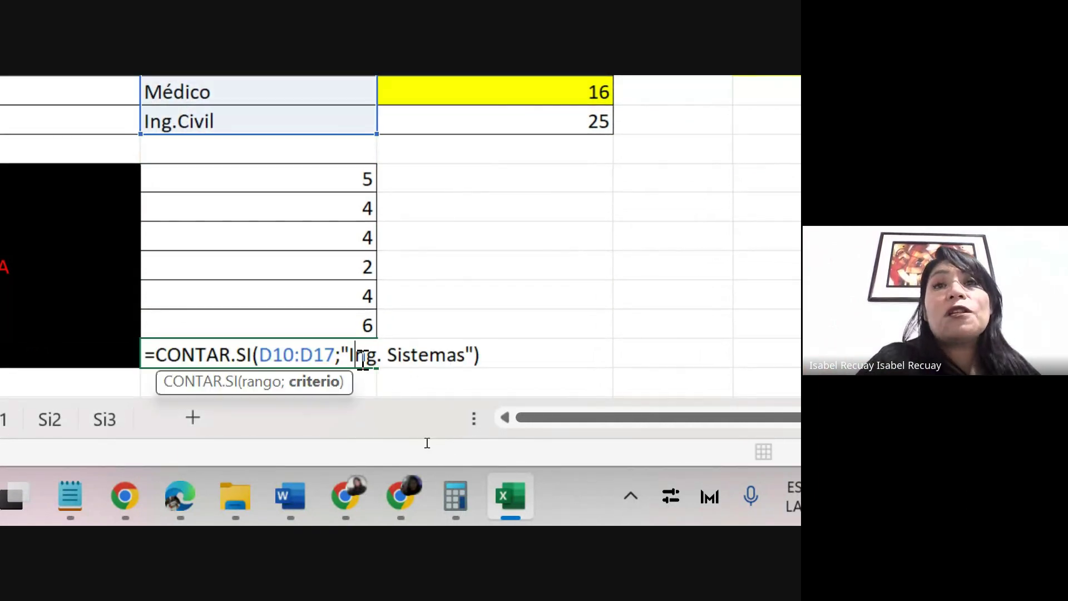
left_click(390, 355)
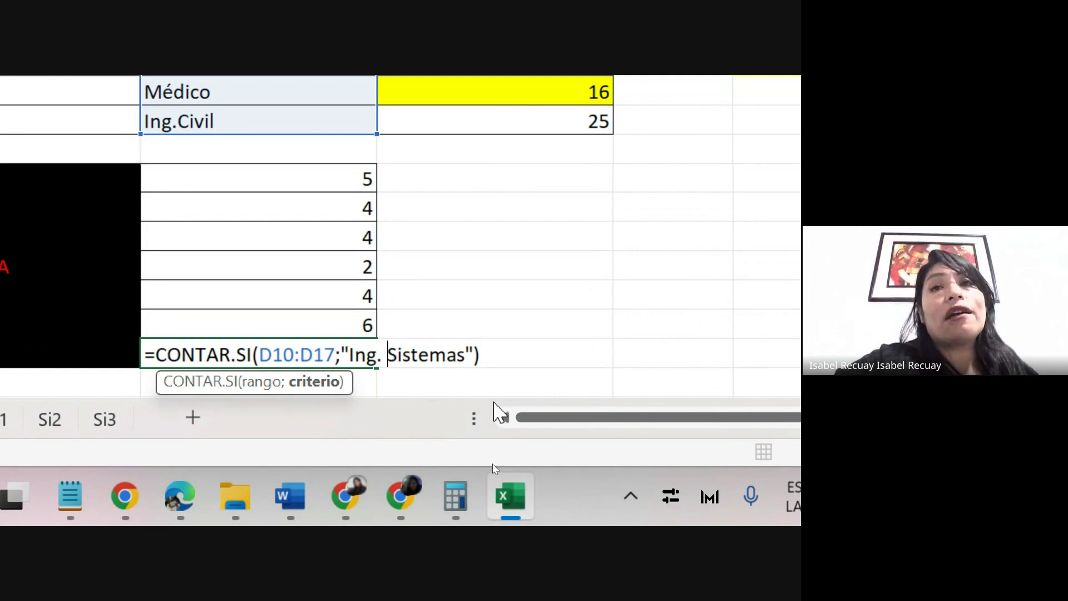
key("BackSpace")
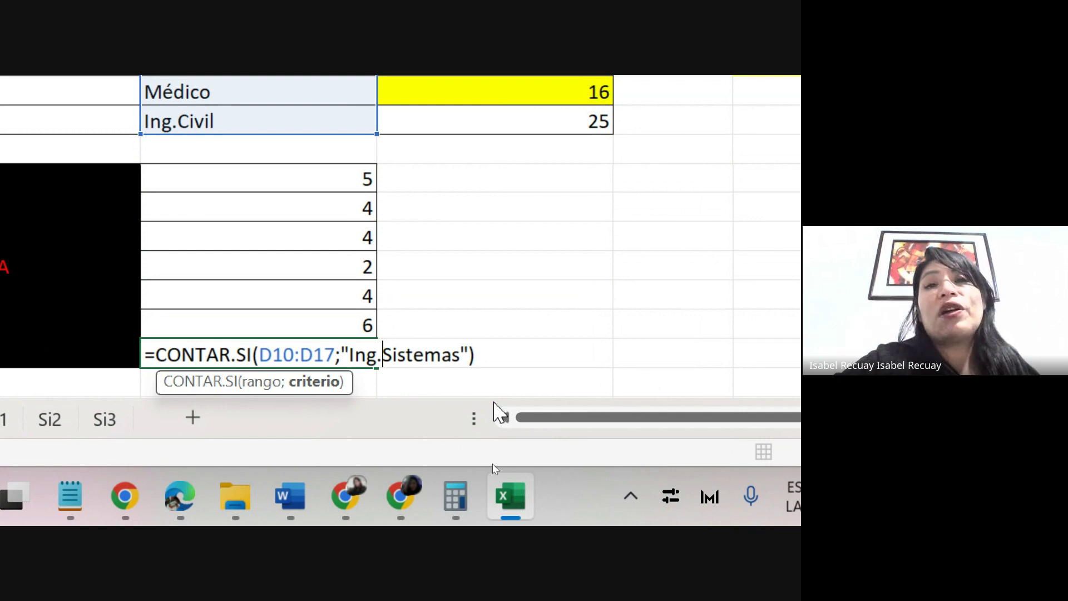
key("Right")
key("Right")
key("Right")
key("Right")
key("Right")
key("Right")
key("Right")
key("Right")
key("Right")
key("Right")
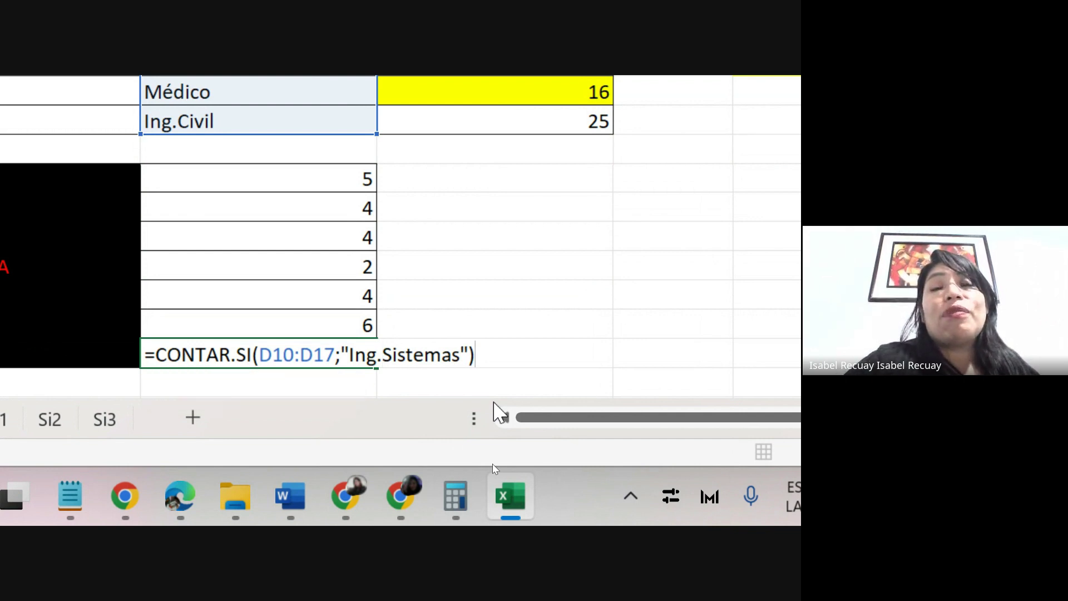
key("Return")
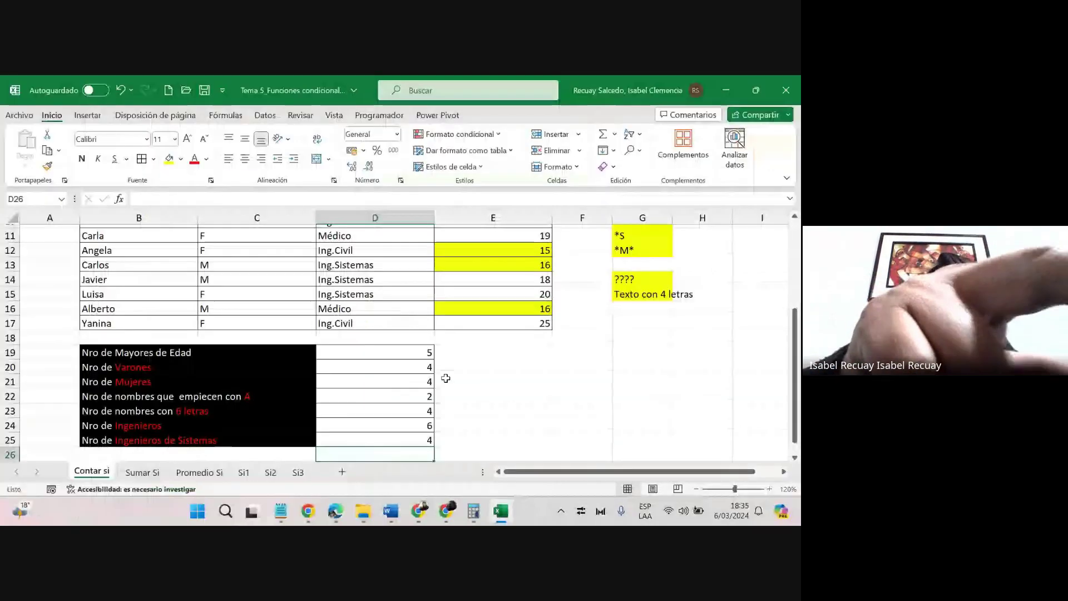
Reopen the CONTAR.SI formula in D25 to review its range and criterion, and close it without changes.
left_click(347, 446)
double_click(419, 441)
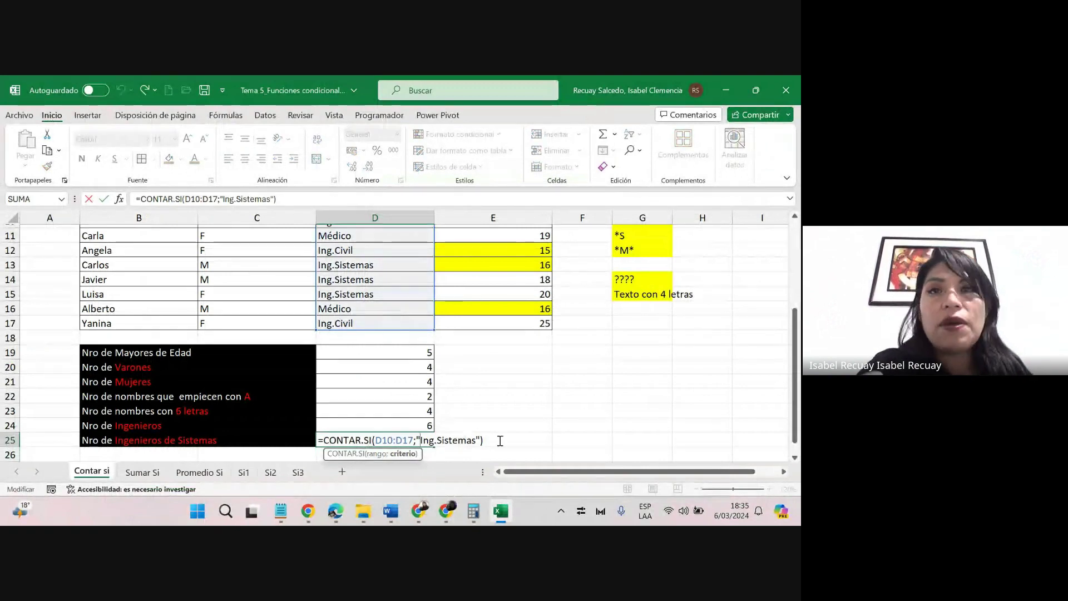
key("Return")
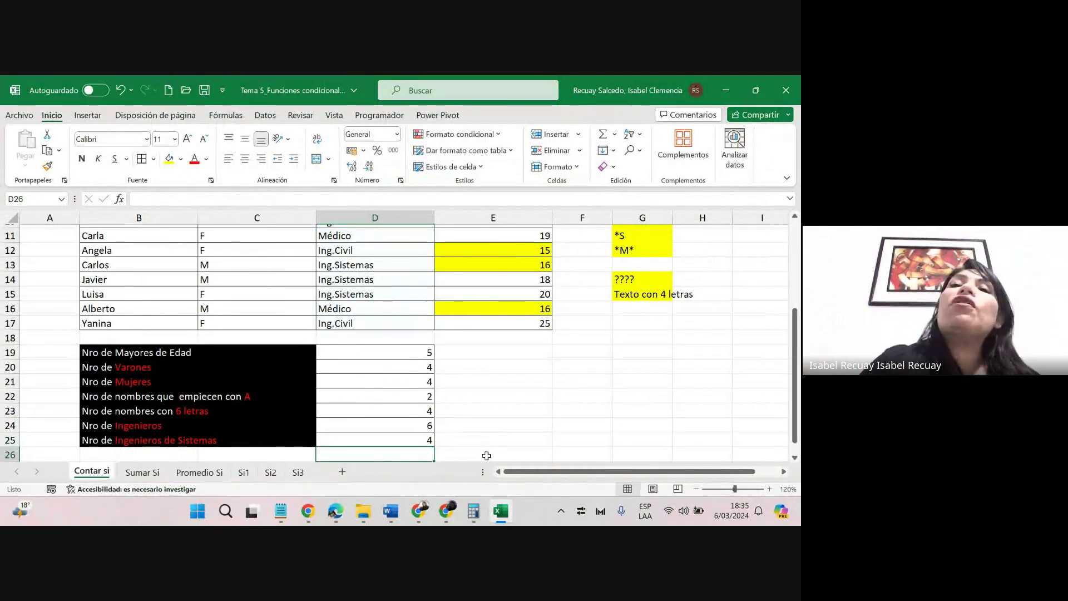
Start a CONTAR.SI formula in E25 with the occupation range D10:D17 and an opening quotation mark for the criterion.
left_click(469, 443)
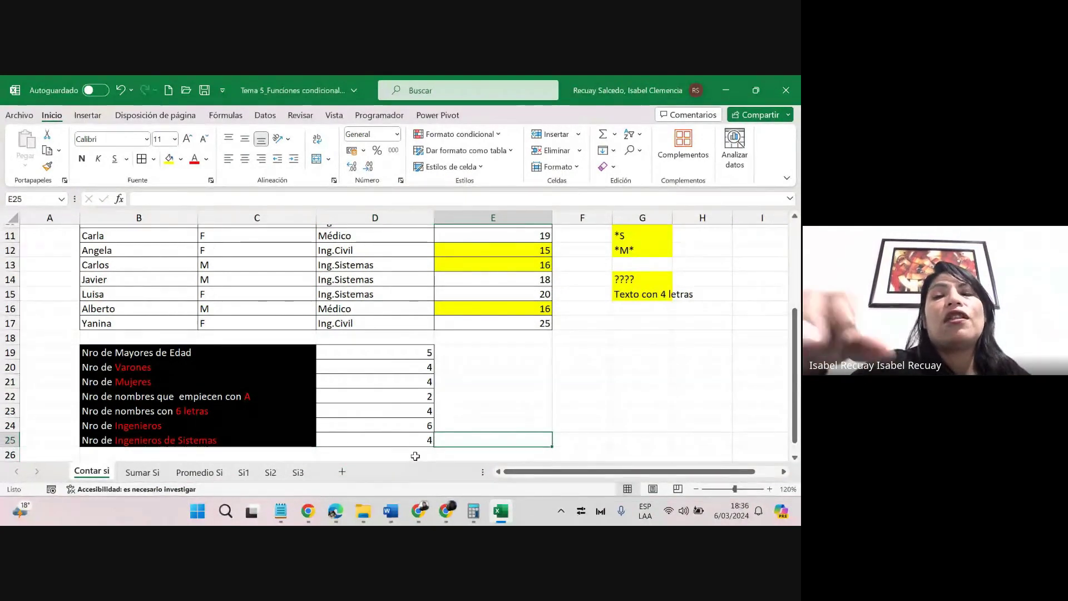
type("=")
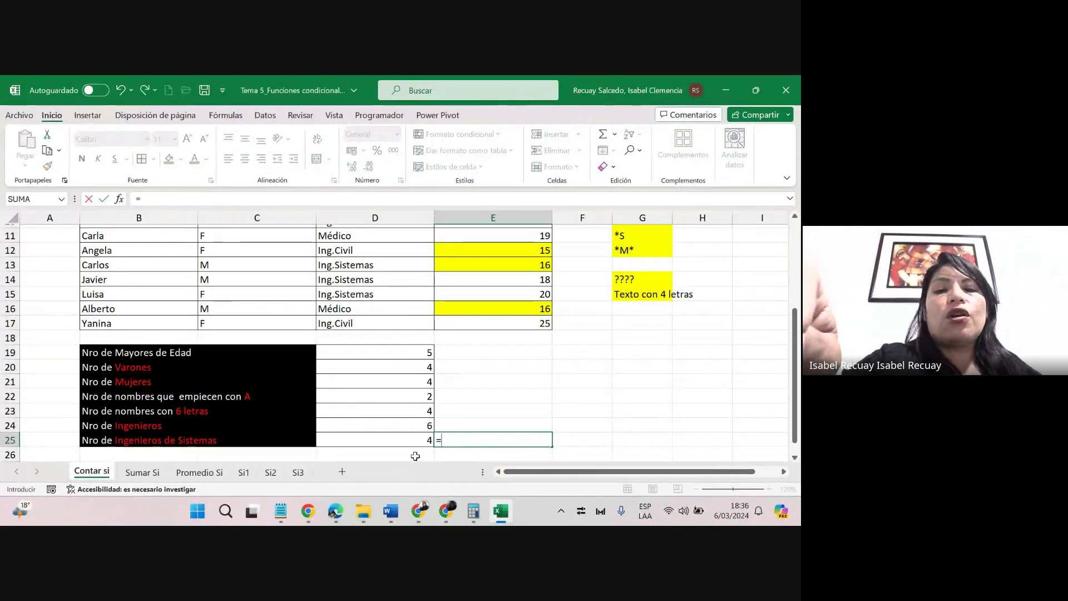
type("contar.si(")
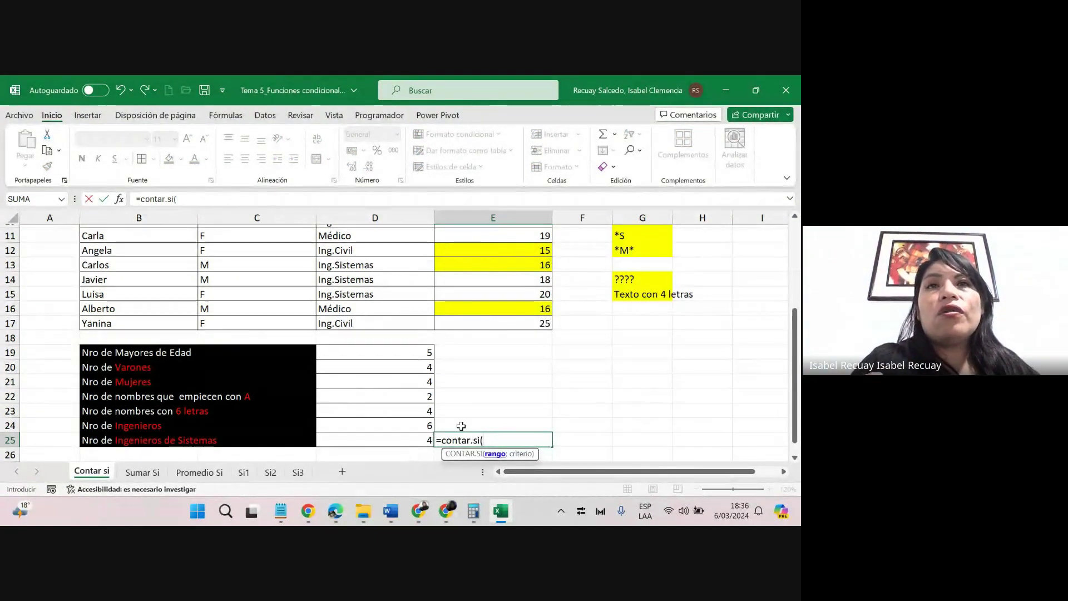
left_click_drag(373, 323, 367, 258)
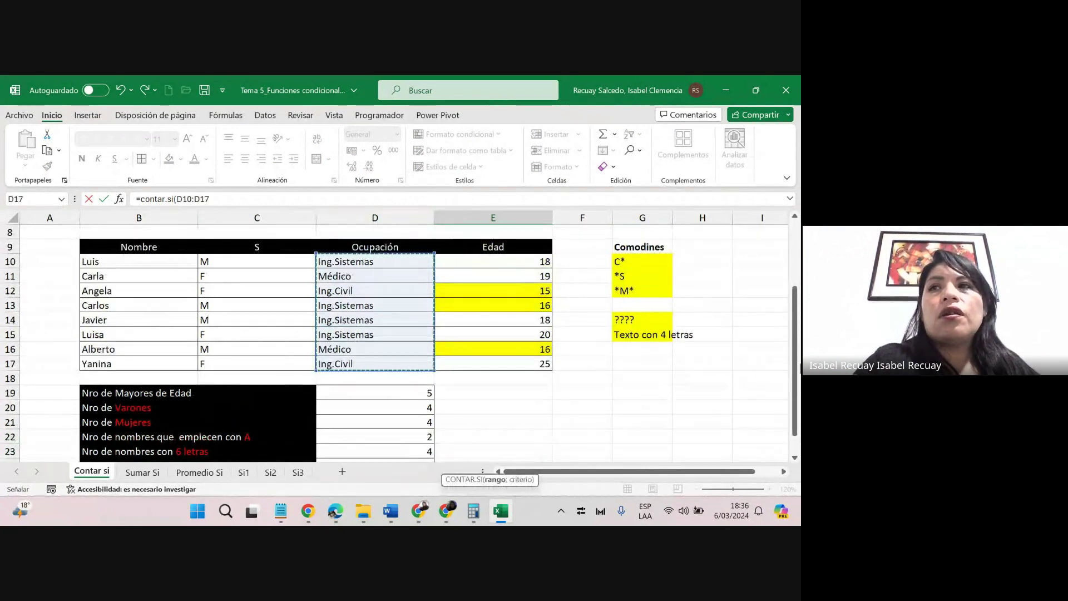
scroll(723, 372, "down", 1)
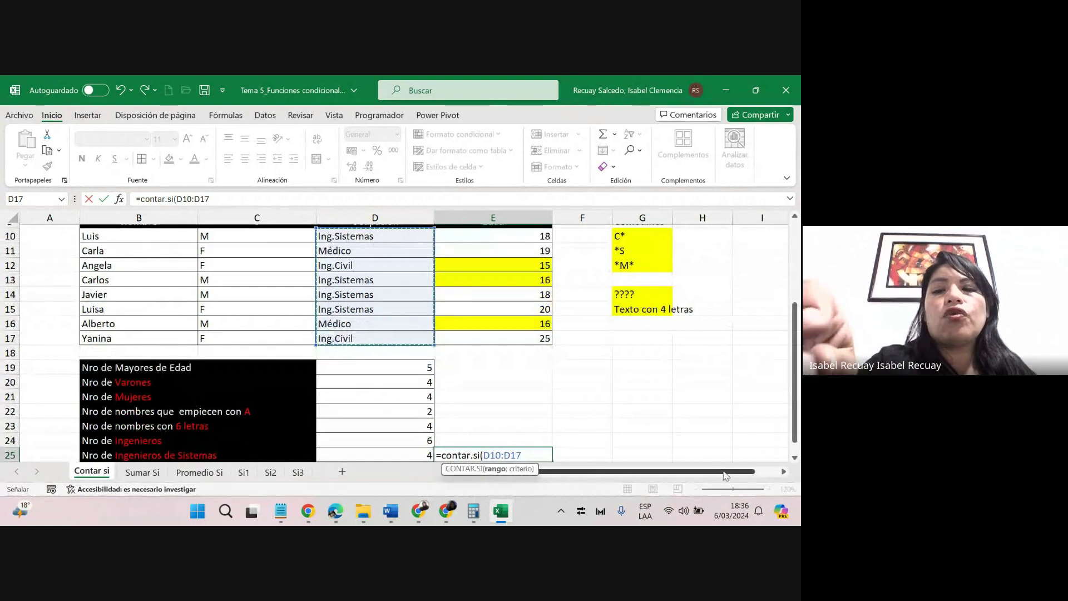
type(";")
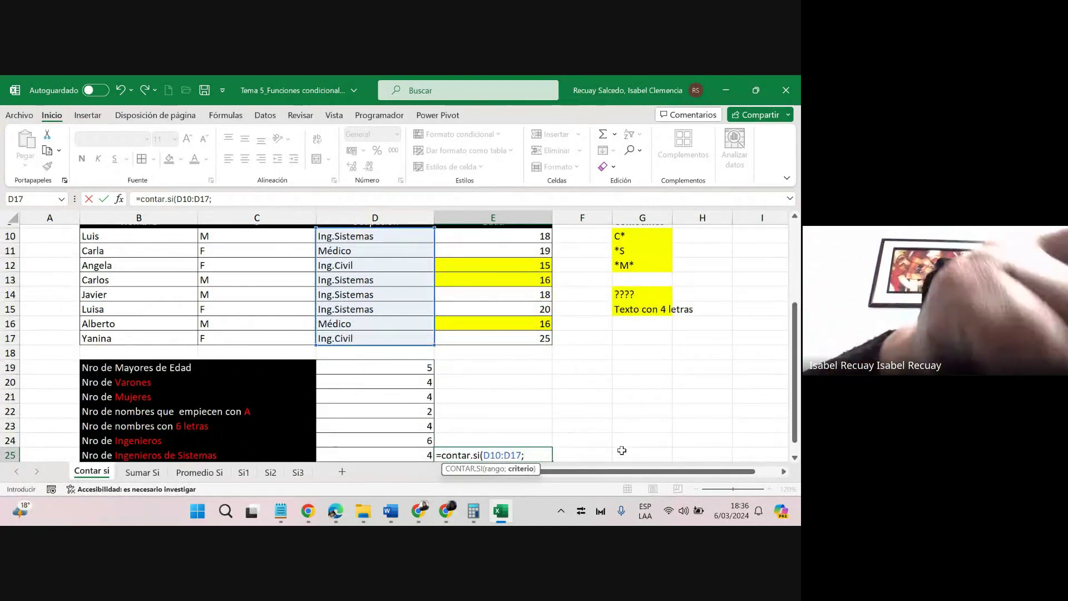
type("\"")
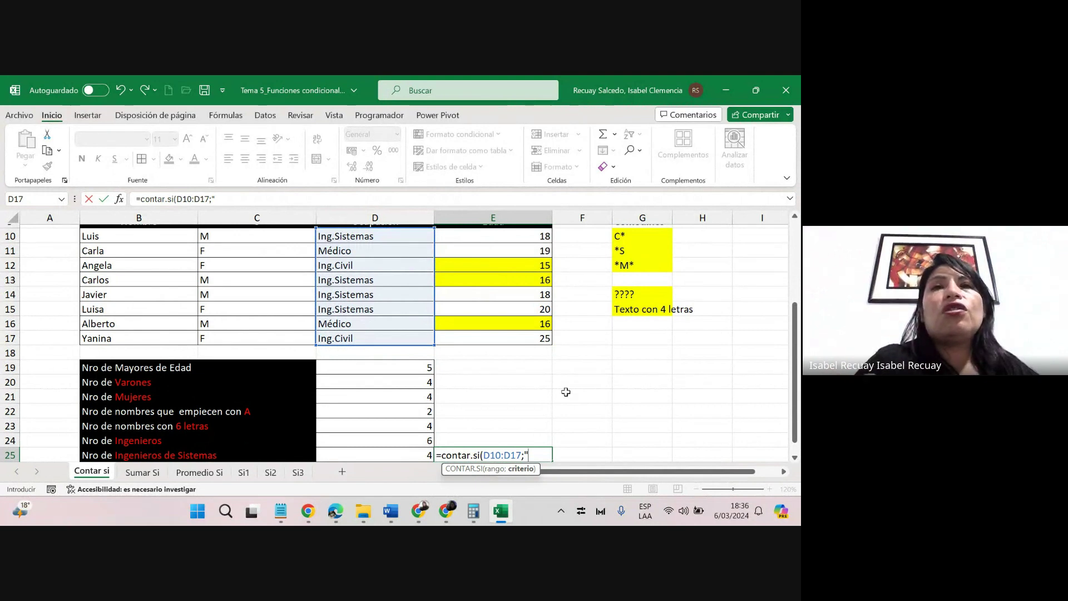
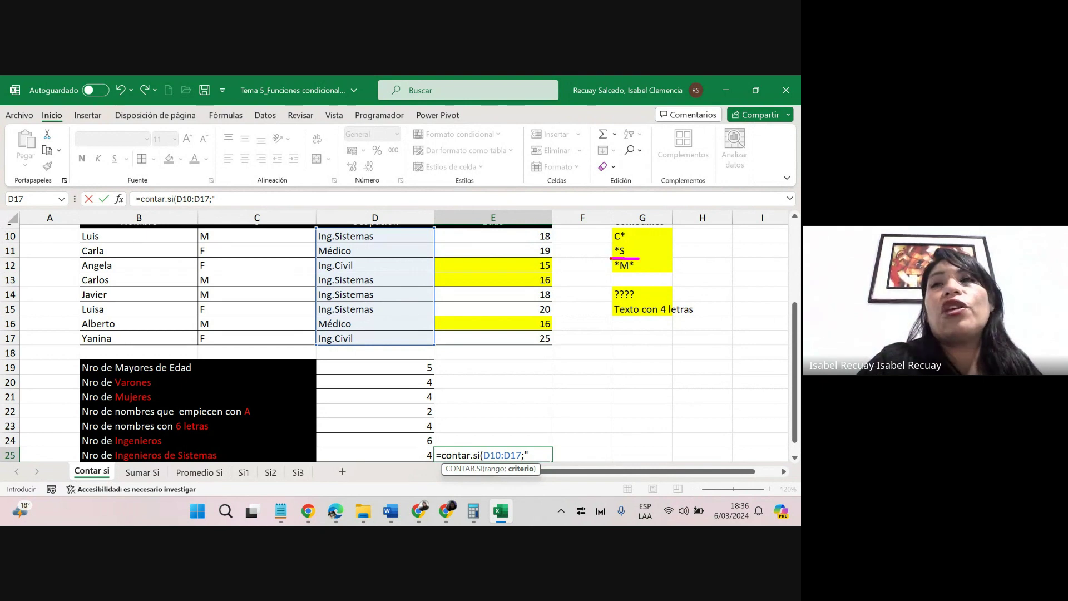
key("Return")
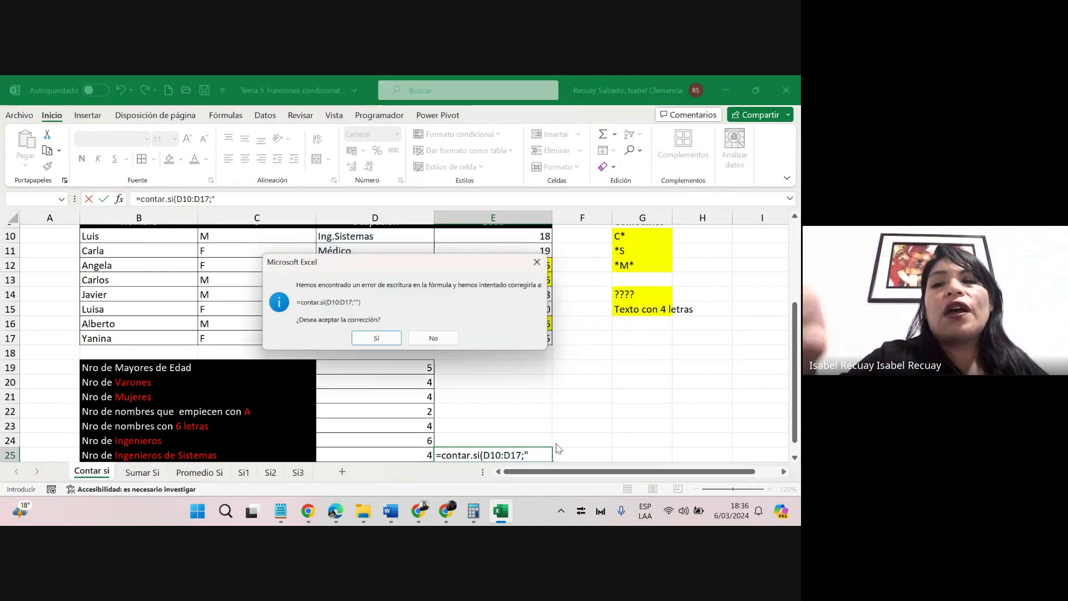
left_click(440, 340)
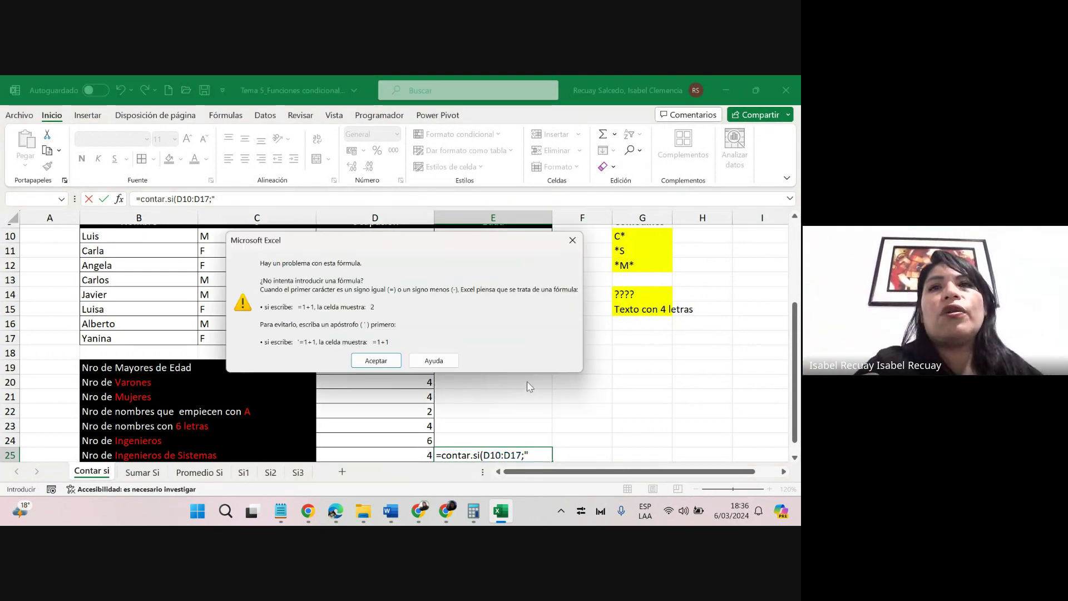
left_click(391, 365)
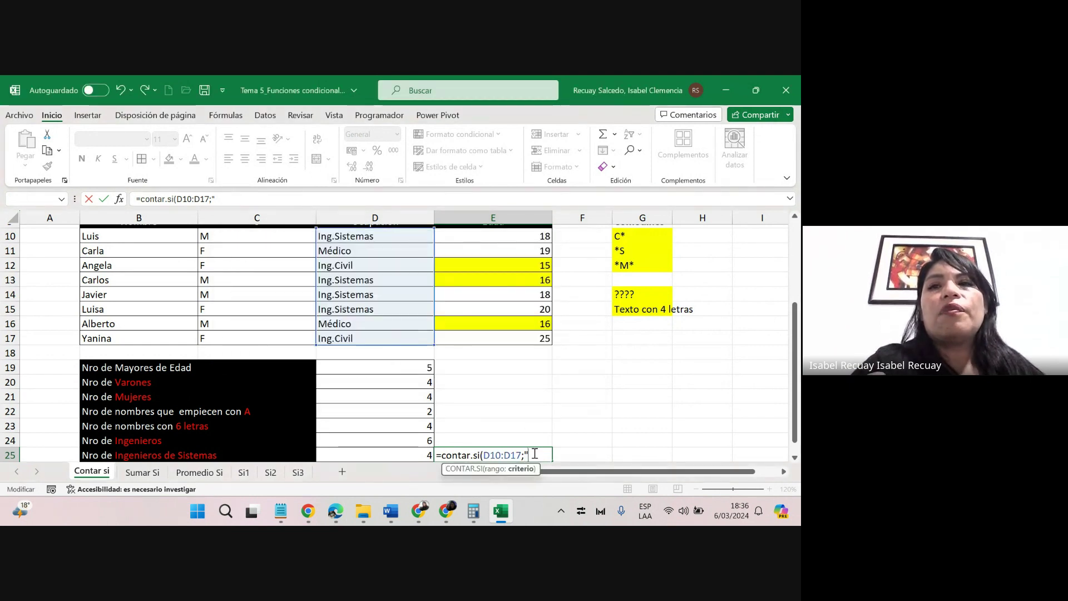
Complete the E25 formula with the criterion "*S" to count the occupations ending in S.
type("*")
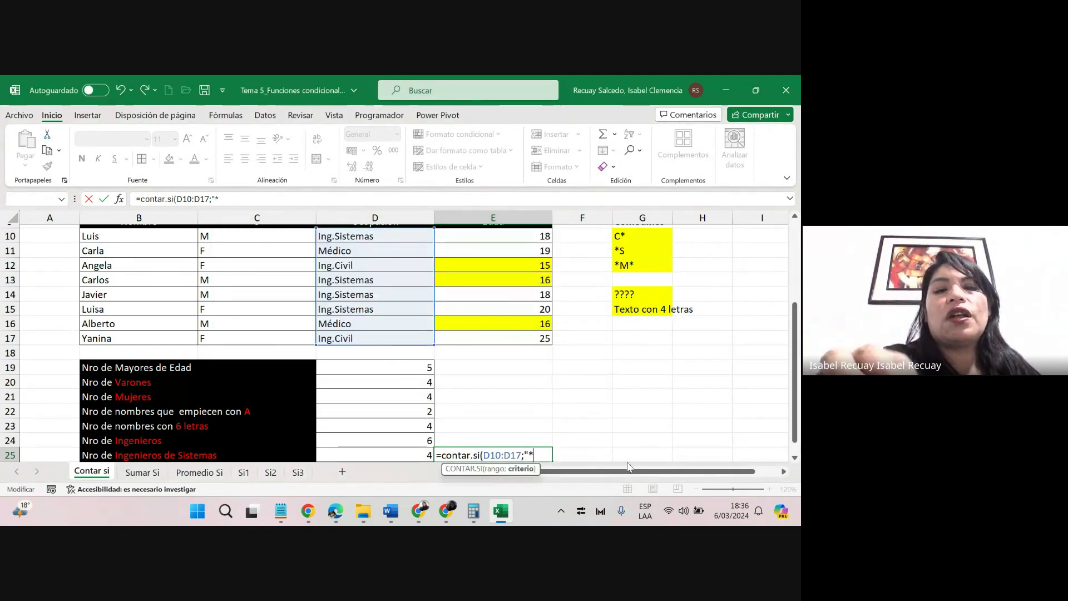
type("S\"")
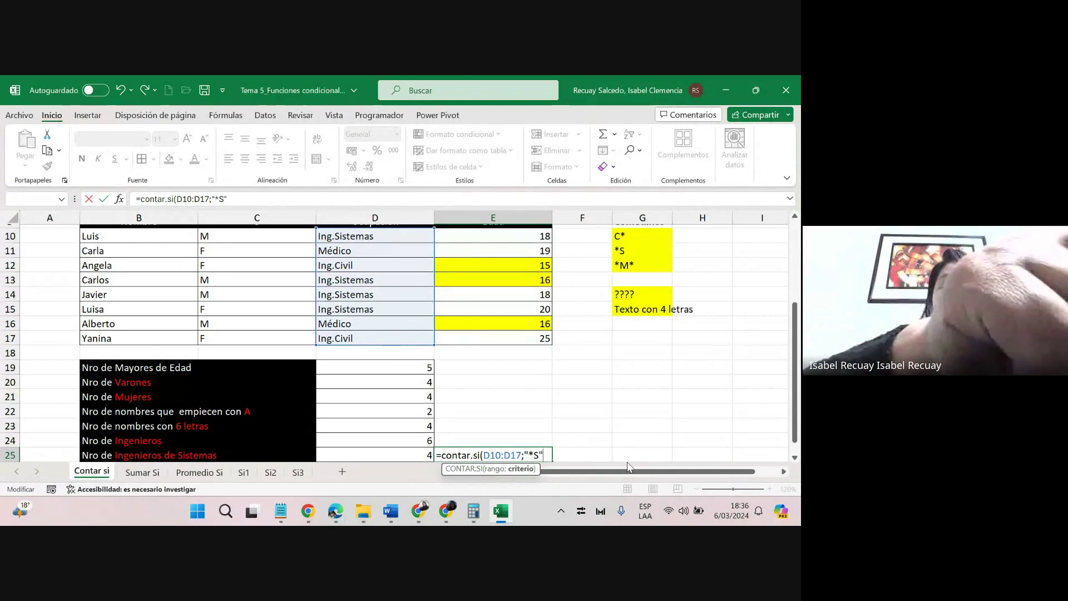
type(")")
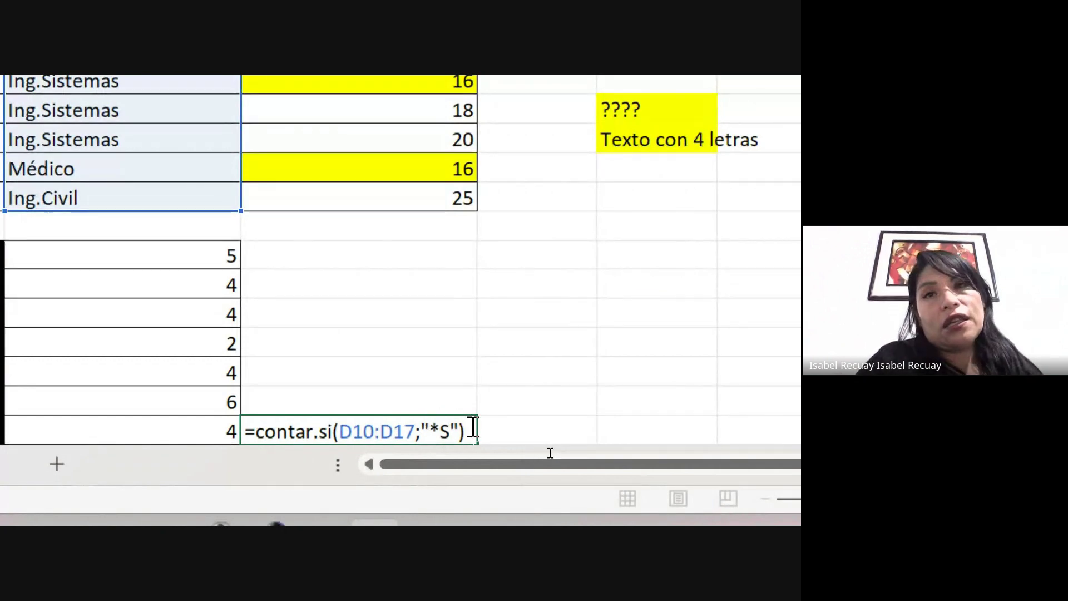
key("Return")
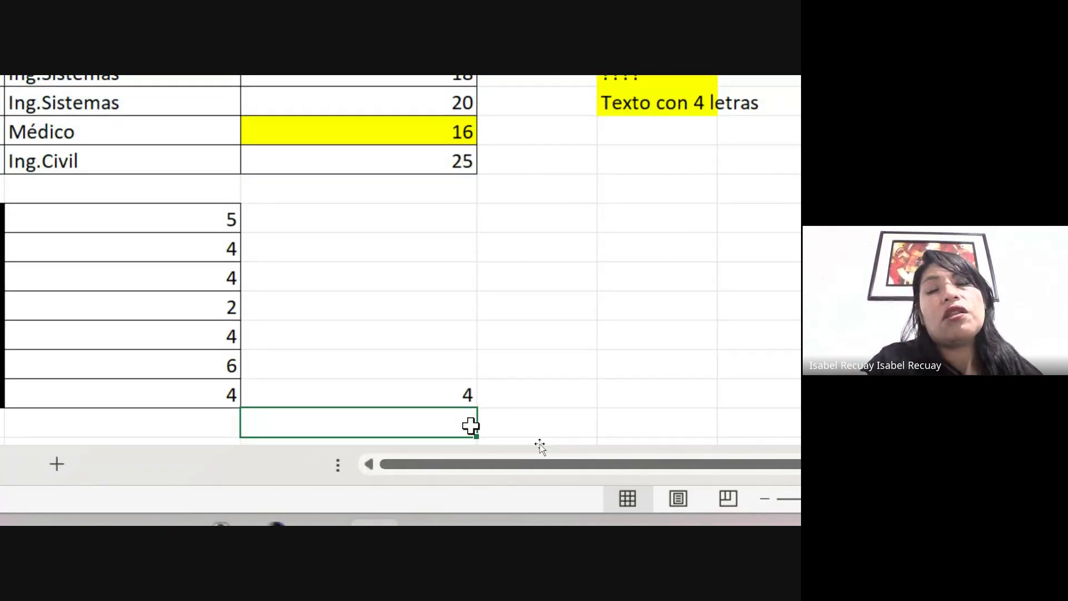
Try the E25 criterion as "*aS" and restore it to "*S".
left_click(439, 383)
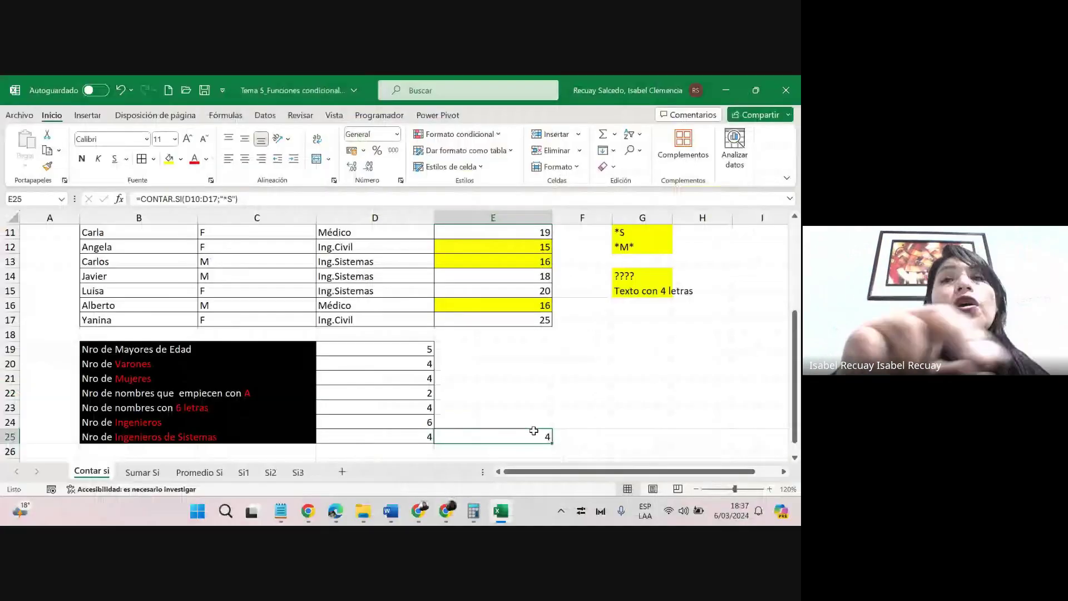
double_click(530, 438)
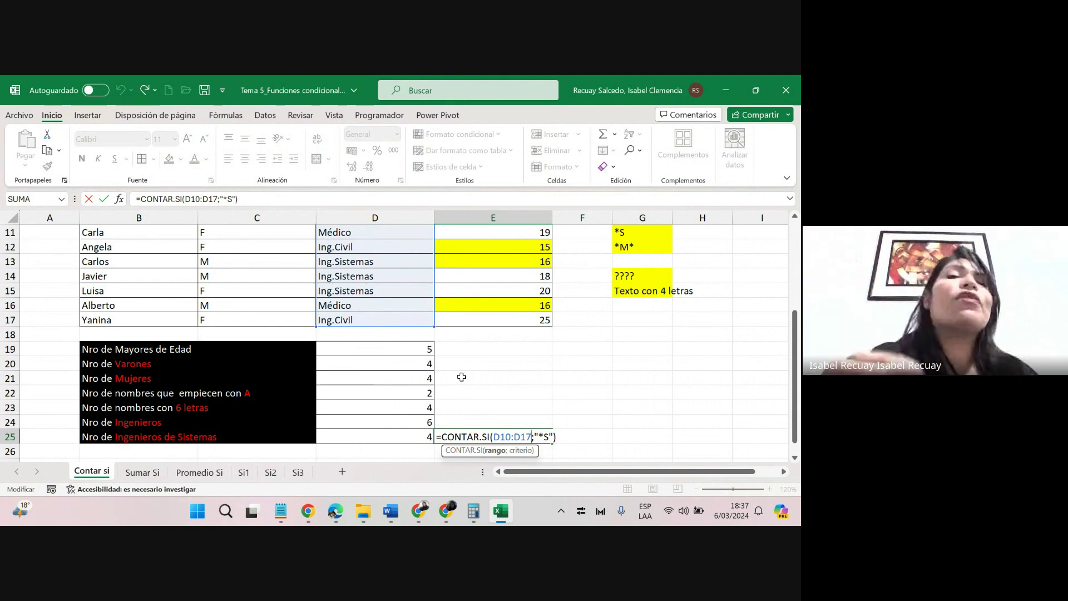
left_click(543, 435)
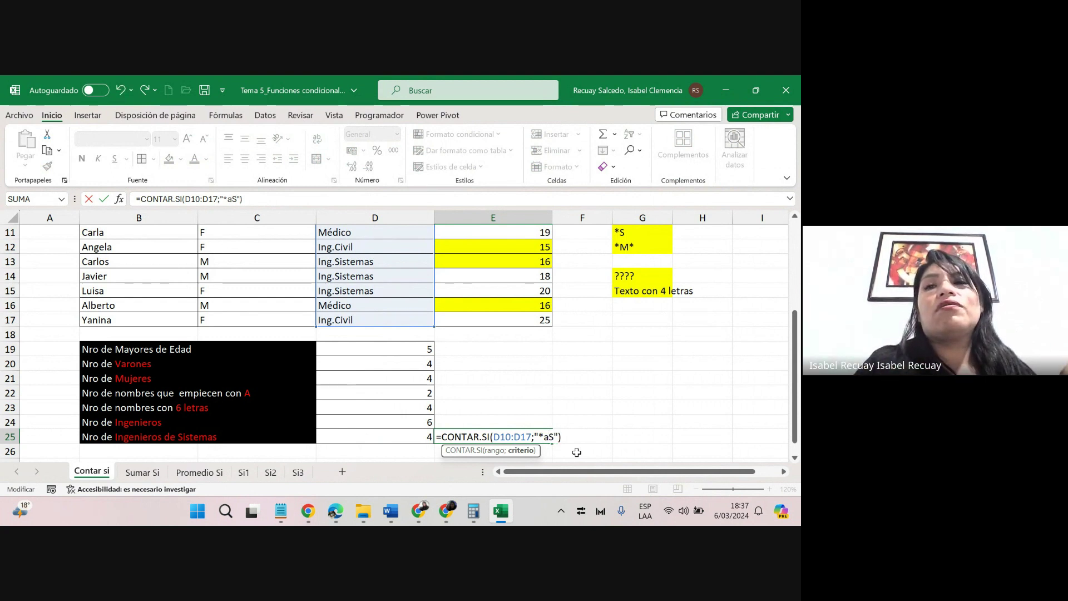
key("BackSpace")
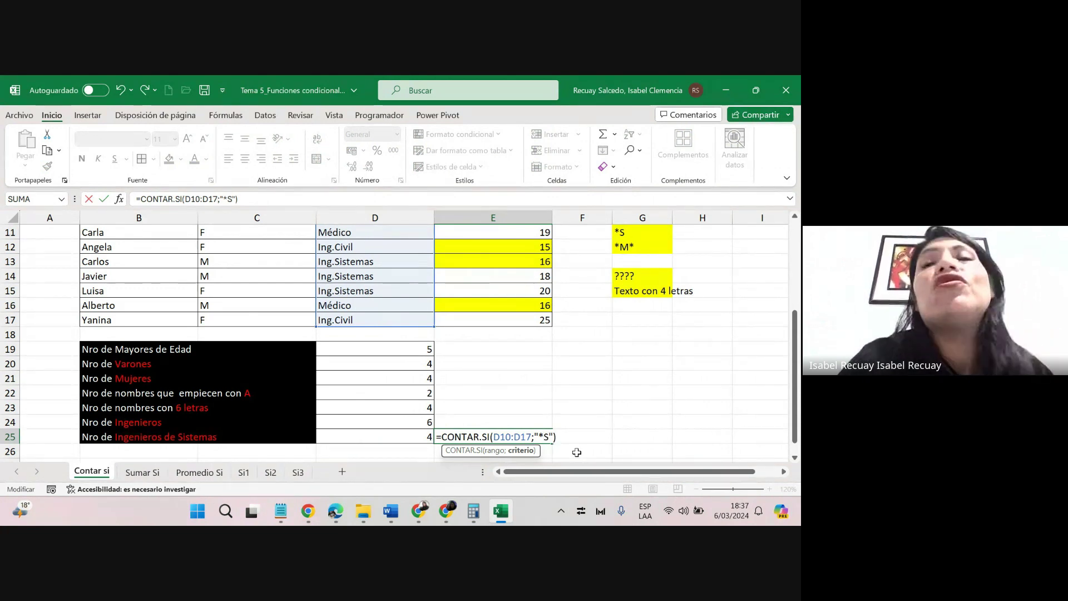
key("Return")
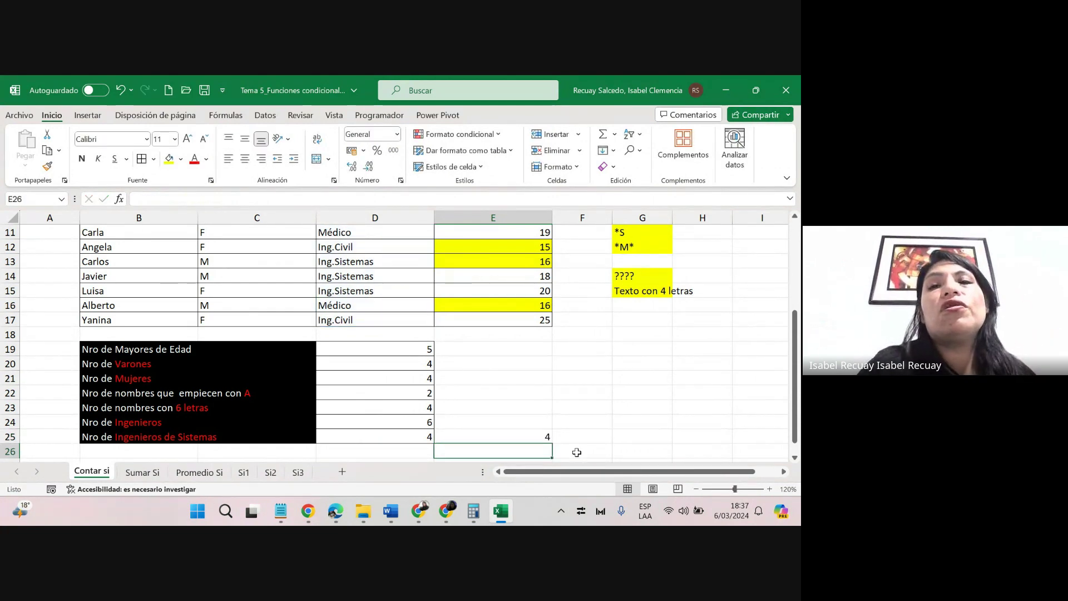
Start another CONTAR.SI formula in F25 with the occupation range D10:D17.
left_click(592, 441)
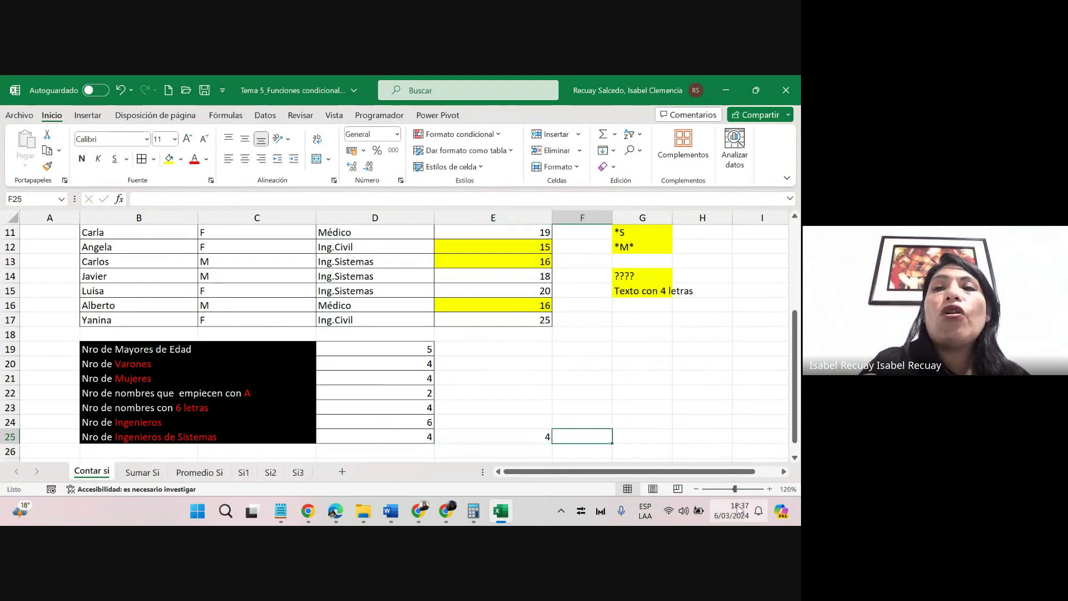
left_click_drag(705, 472, 726, 472)
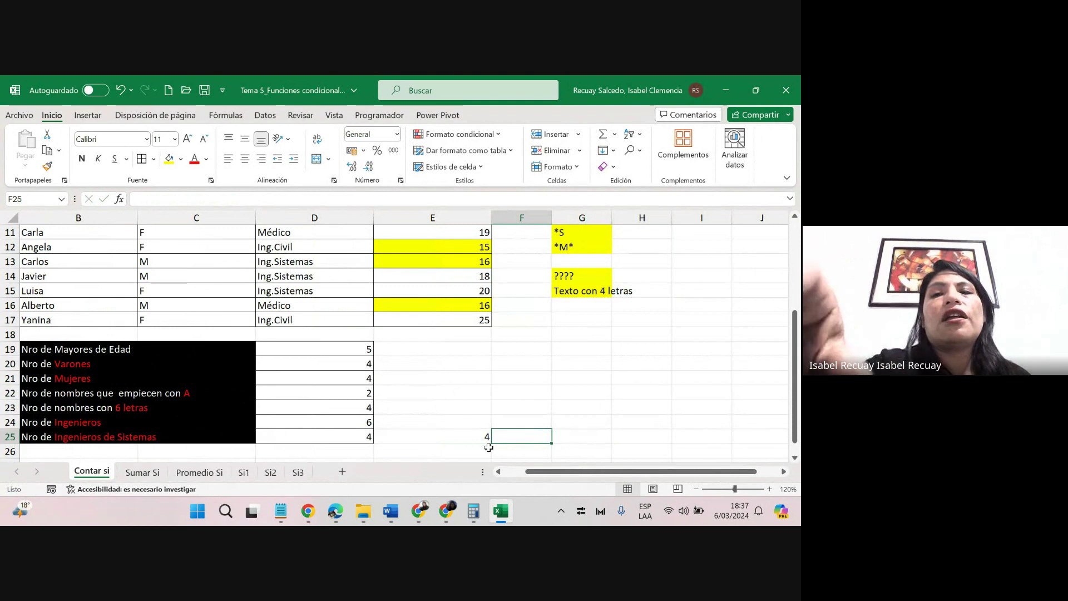
type("=cont")
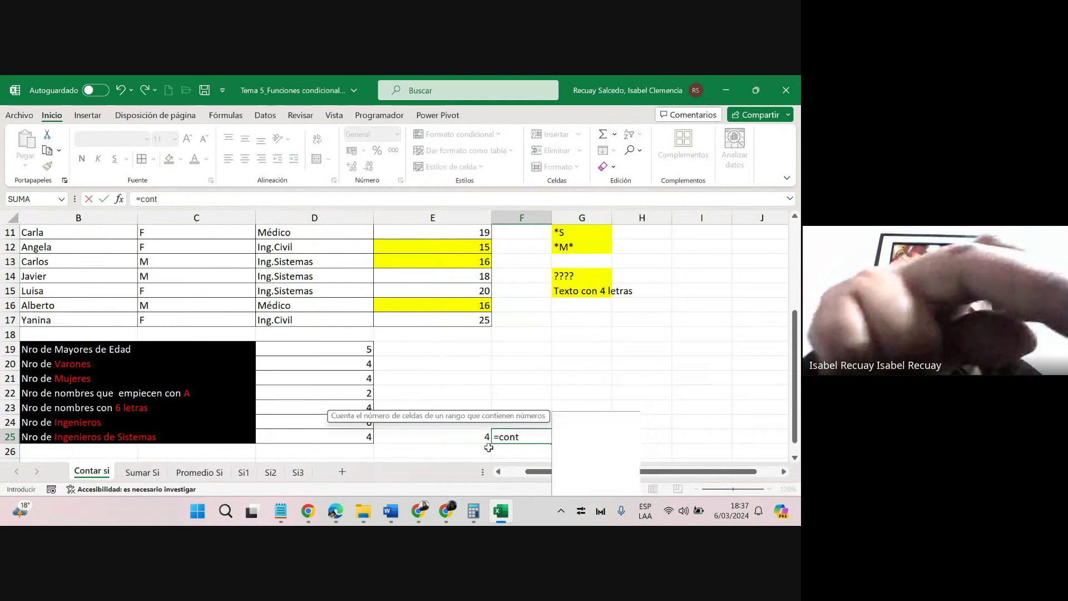
type("ar.si(")
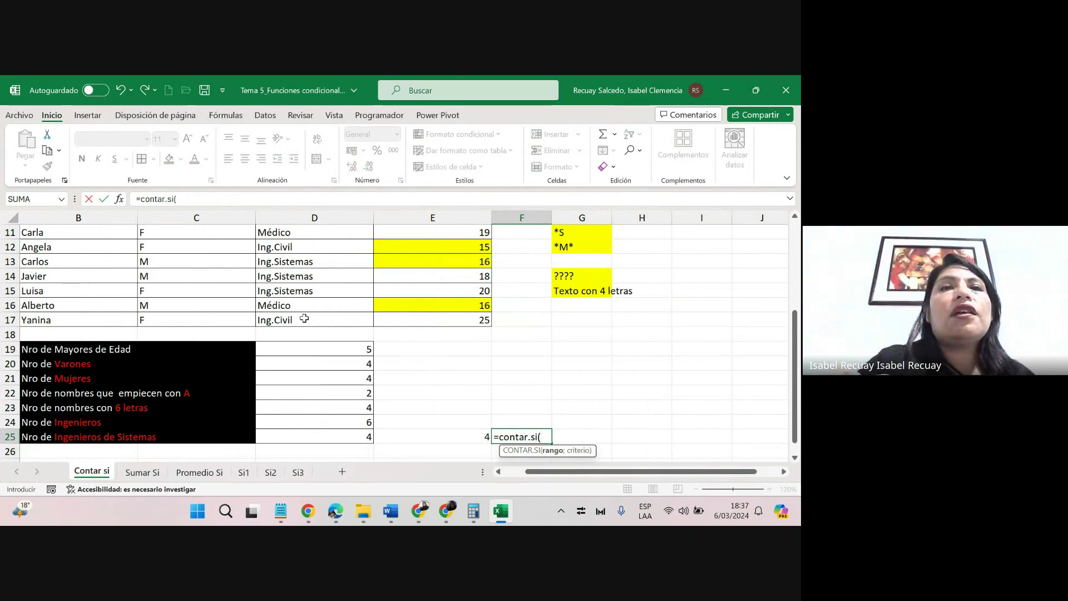
left_click_drag(304, 319, 314, 261)
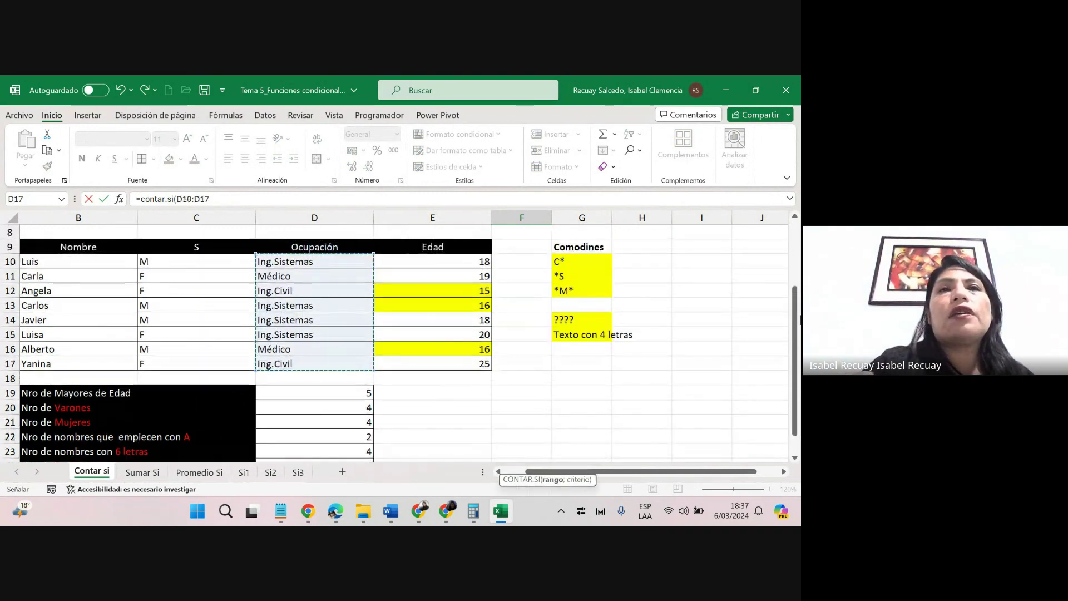
left_click_drag(795, 339, 795, 355)
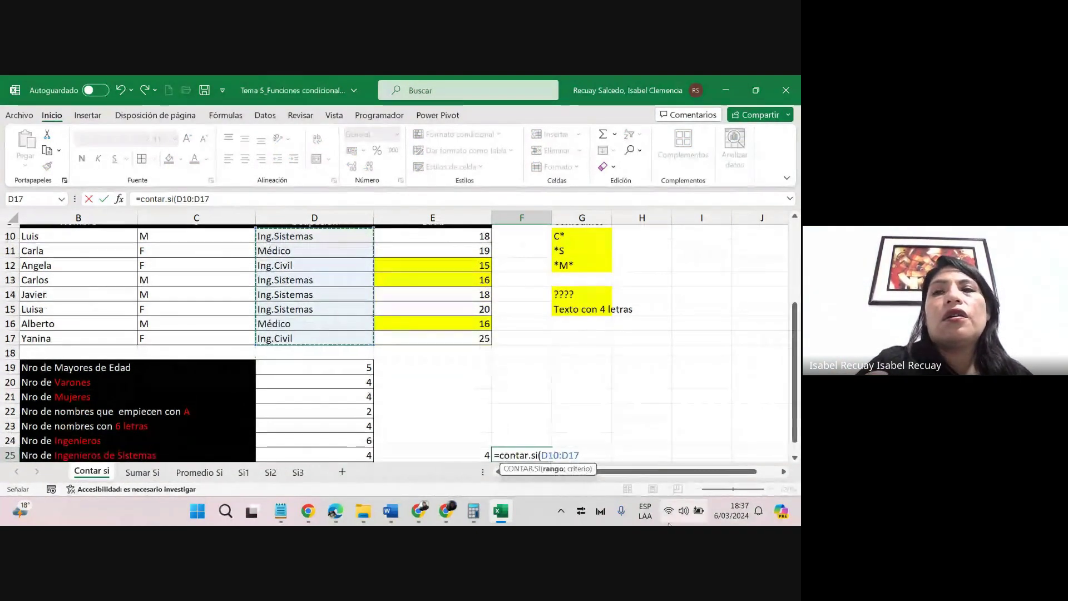
type(";")
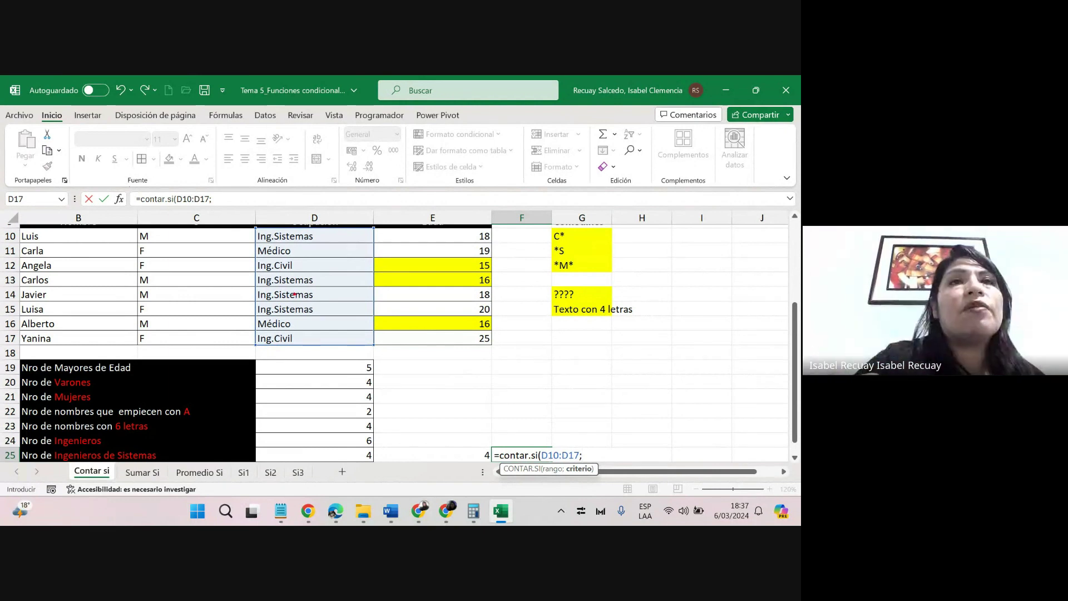
Complete the F25 formula using cell D10 as the criterion, so it counts the systems engineers by cell reference.
left_click_drag(253, 224, 377, 343)
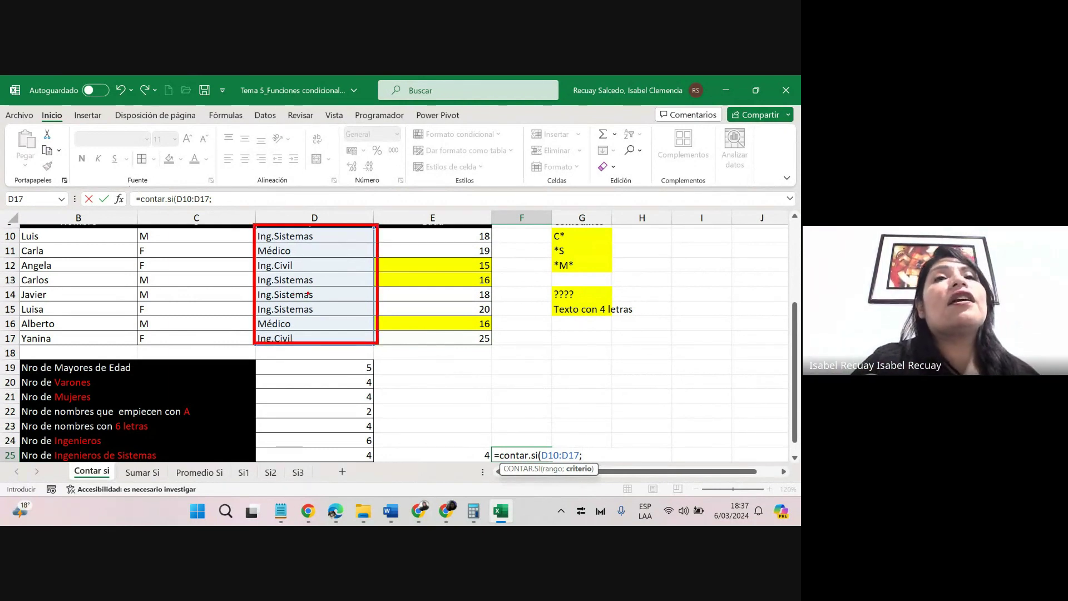
key("Escape")
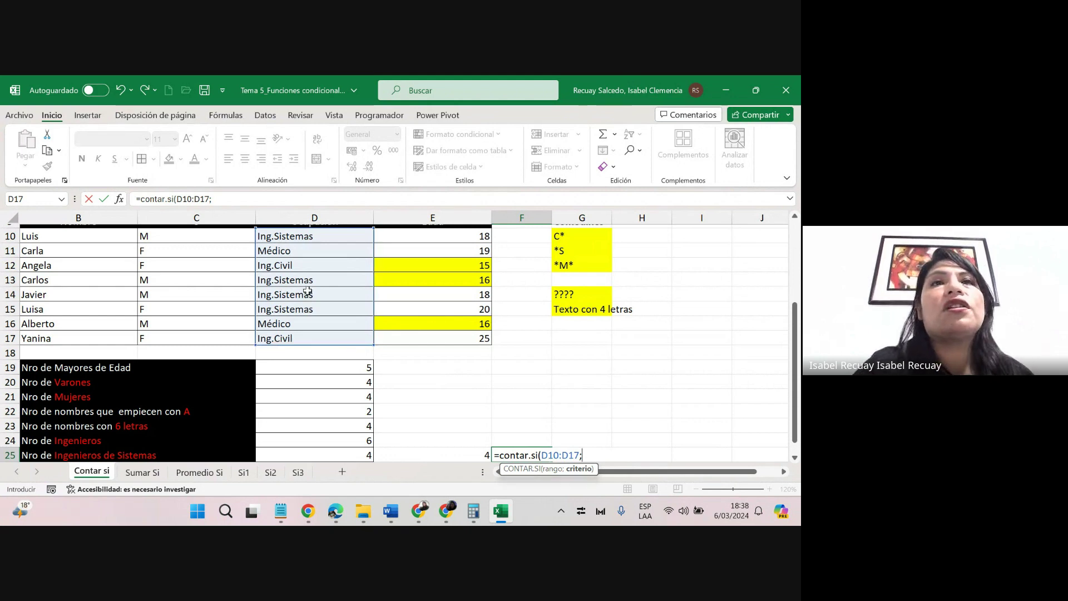
left_click(278, 241)
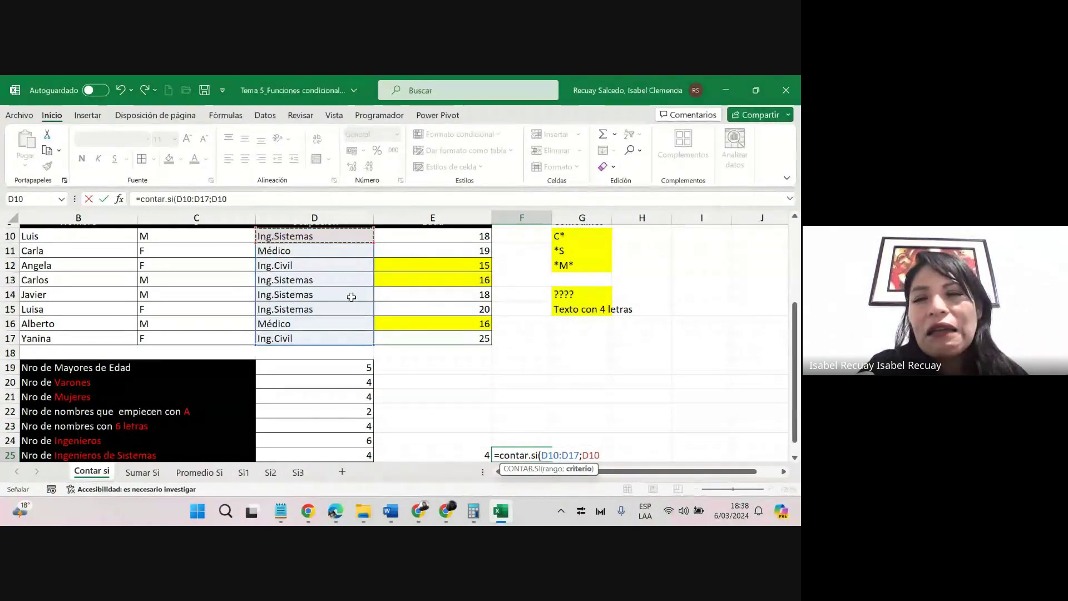
type(")")
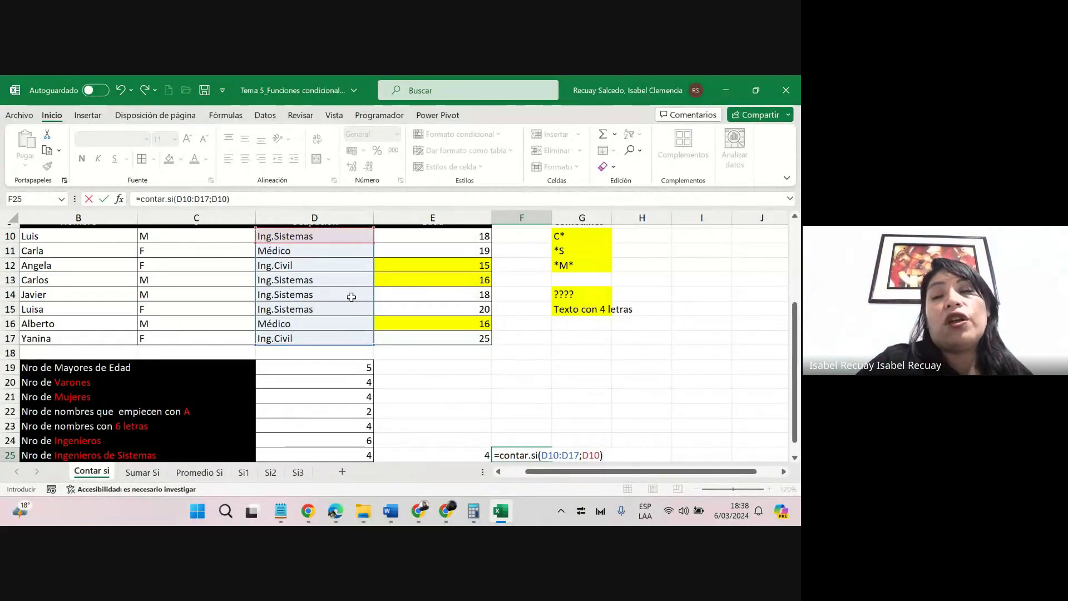
key("Return")
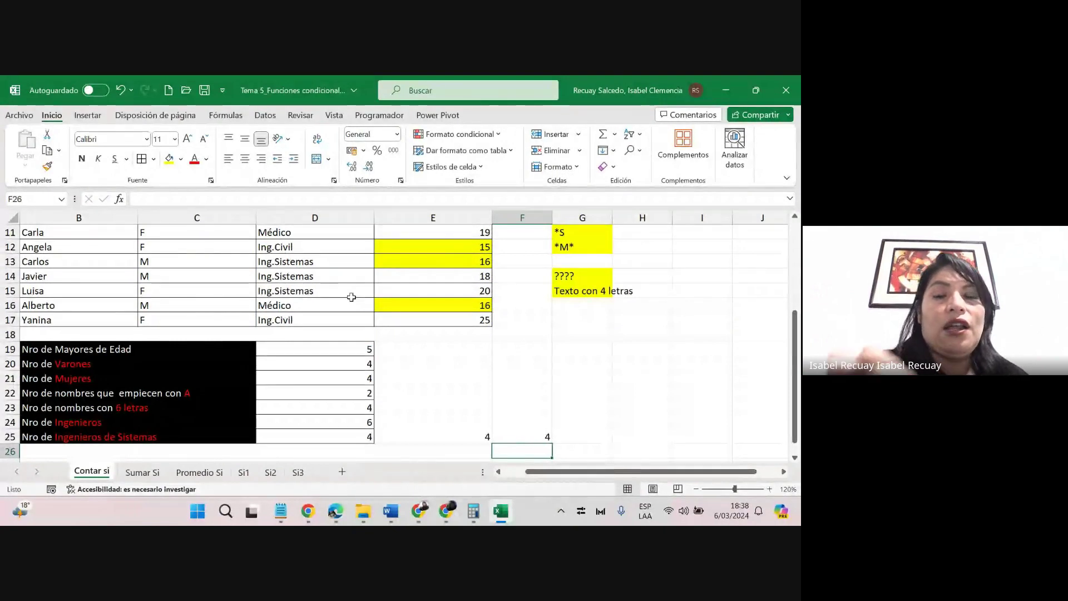
Switch to the Google Meet call to read the participants' formulas in the chat, and return to the Excel workbook.
mouse_move(445, 511)
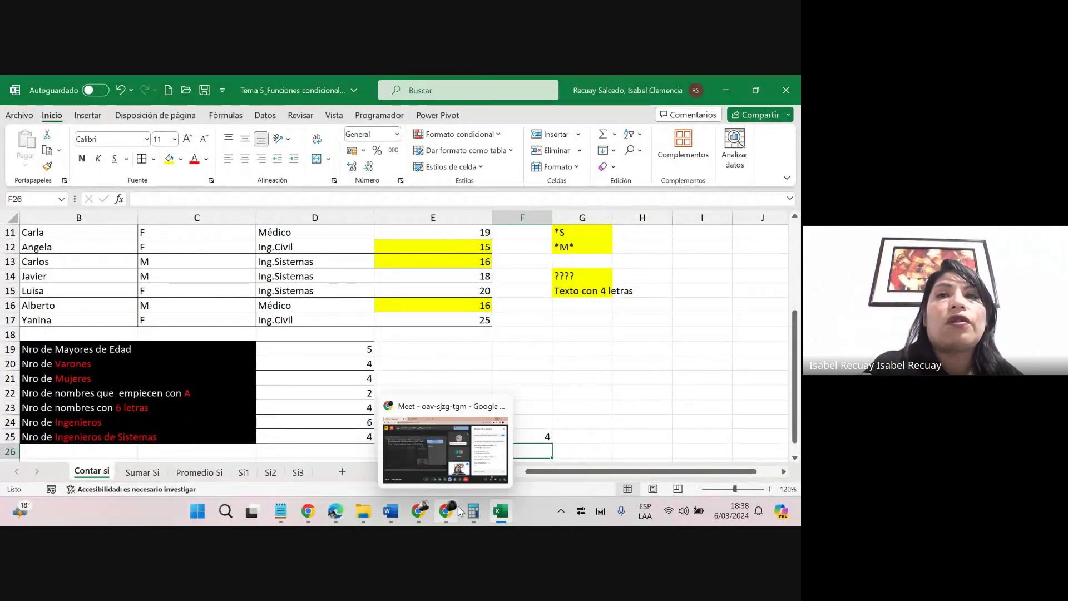
left_click(421, 449)
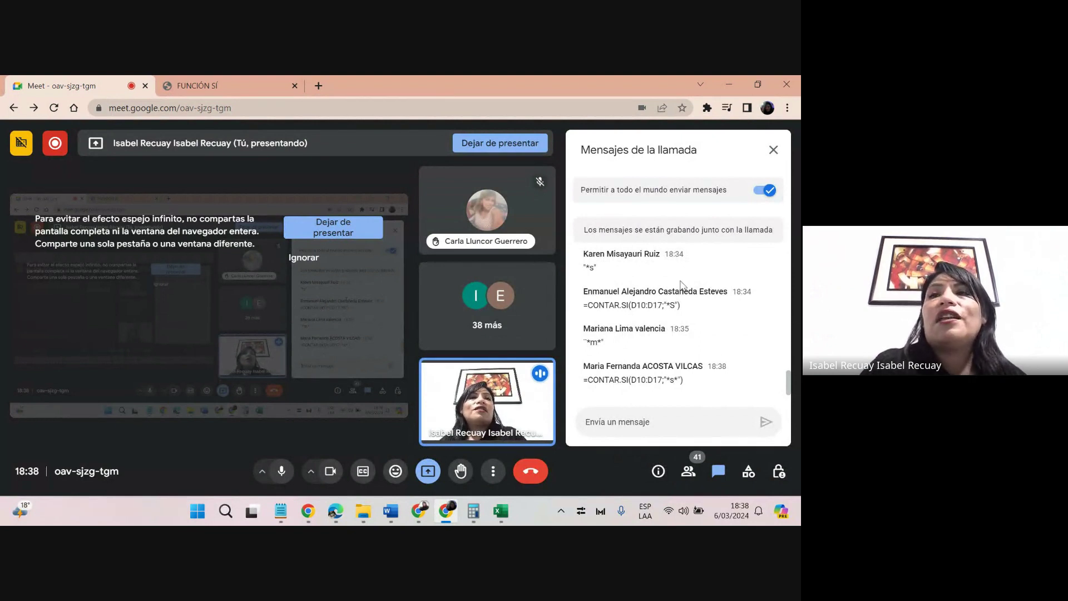
left_click(729, 84)
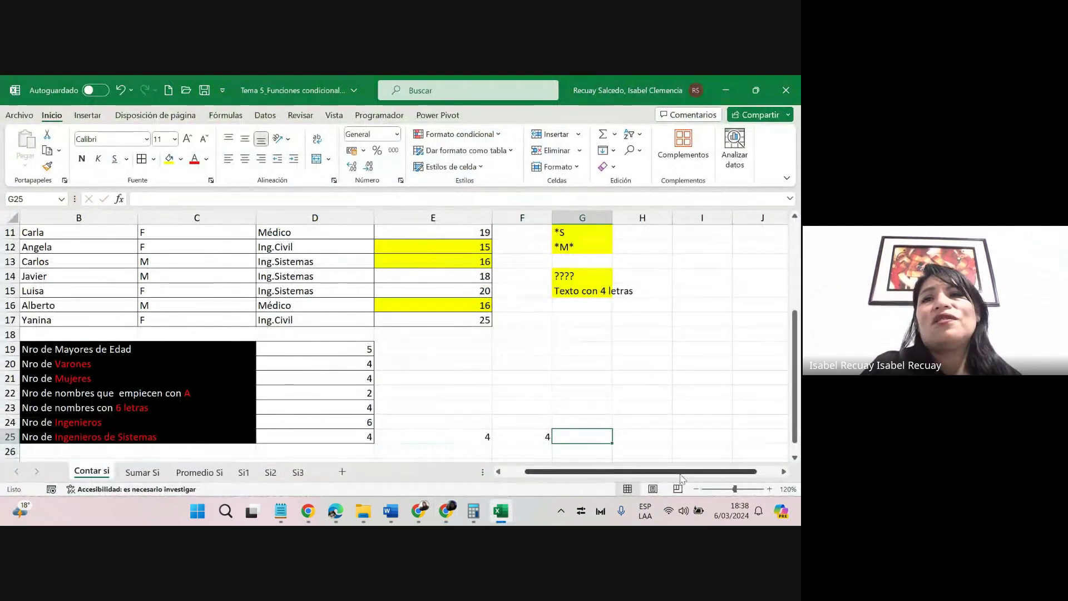
Start a CONTAR.SI formula in G25 with the occupation range D10:D17.
type("=")
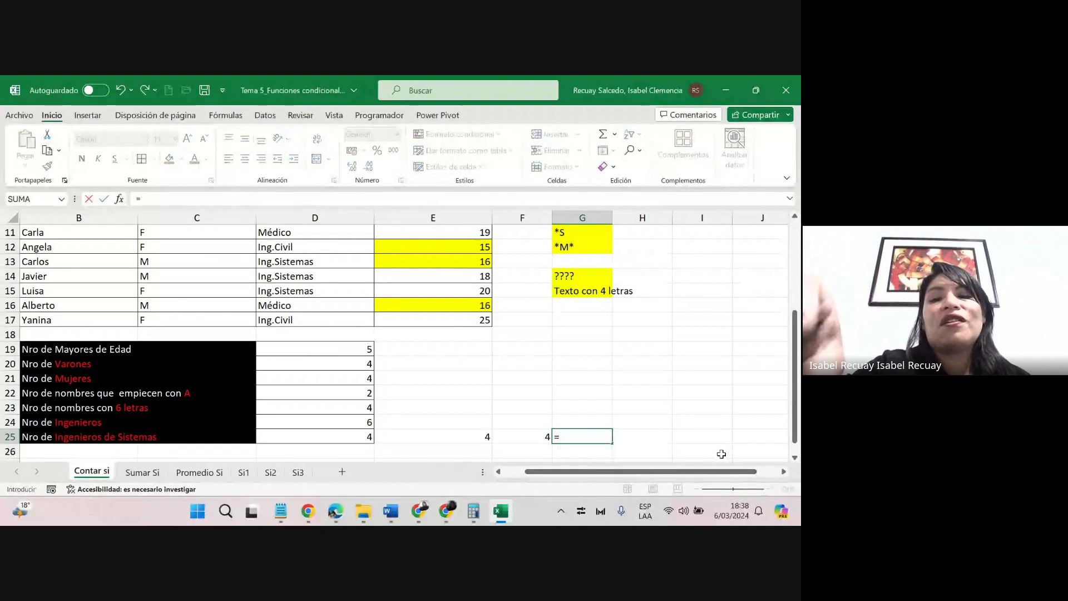
type("contar")
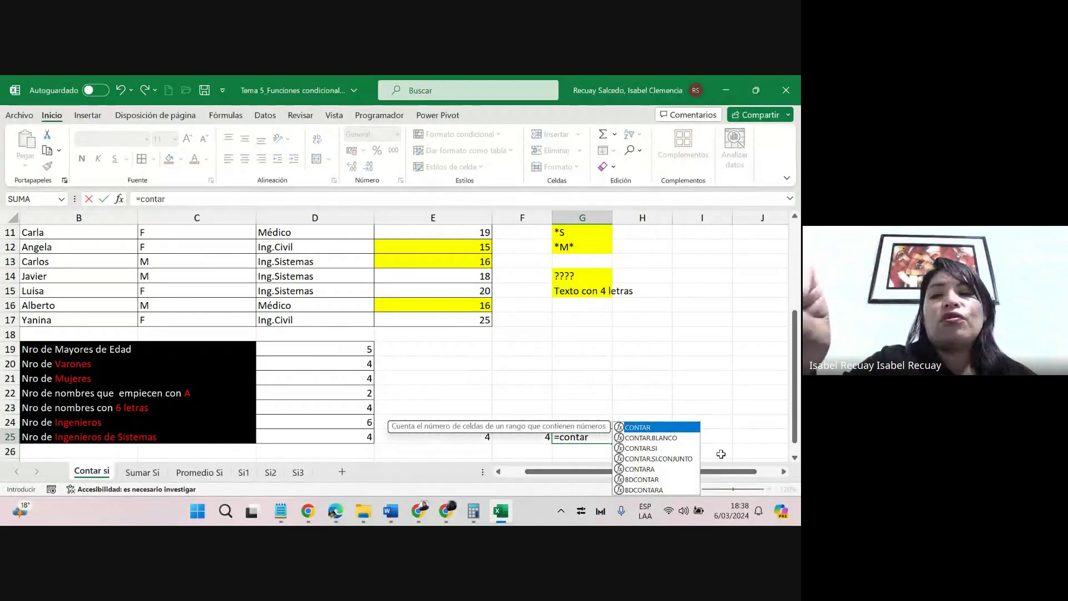
type(".si(")
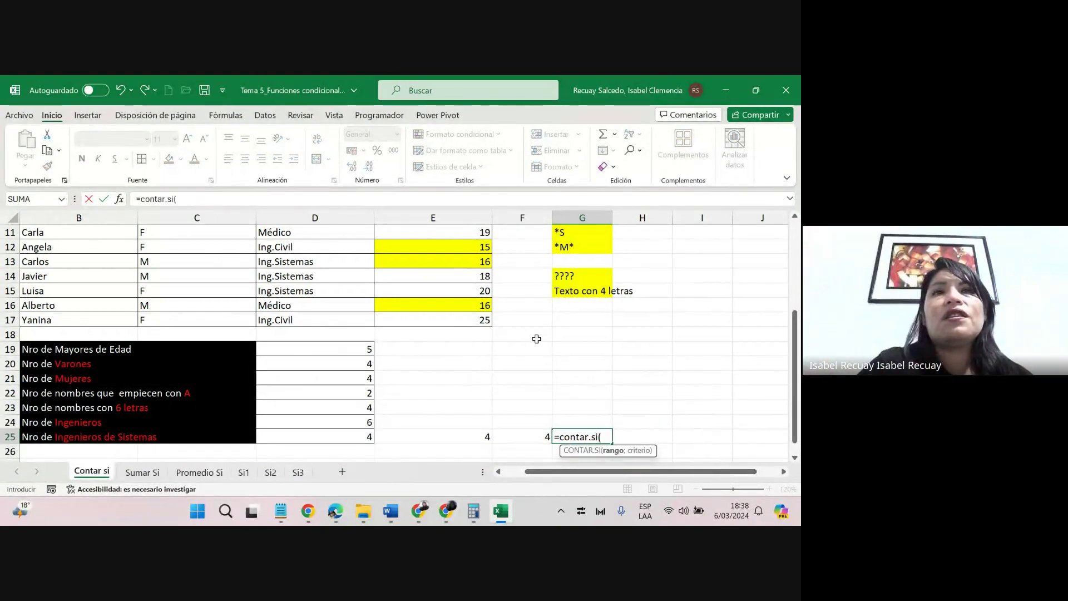
left_click(318, 314)
left_click_drag(318, 313, 321, 249)
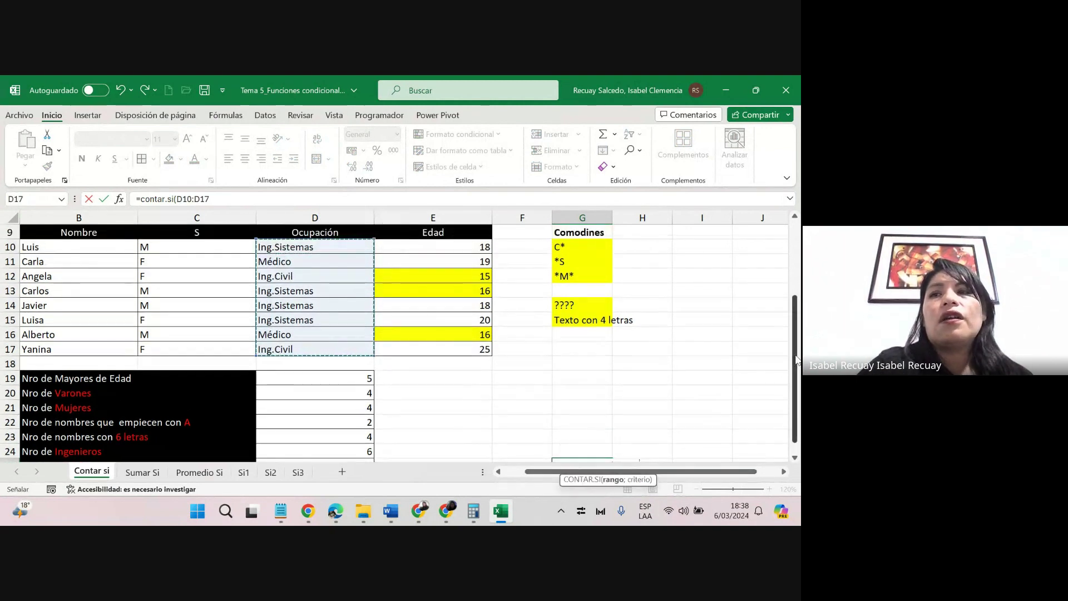
left_click_drag(794, 346, 794, 356)
type(";")
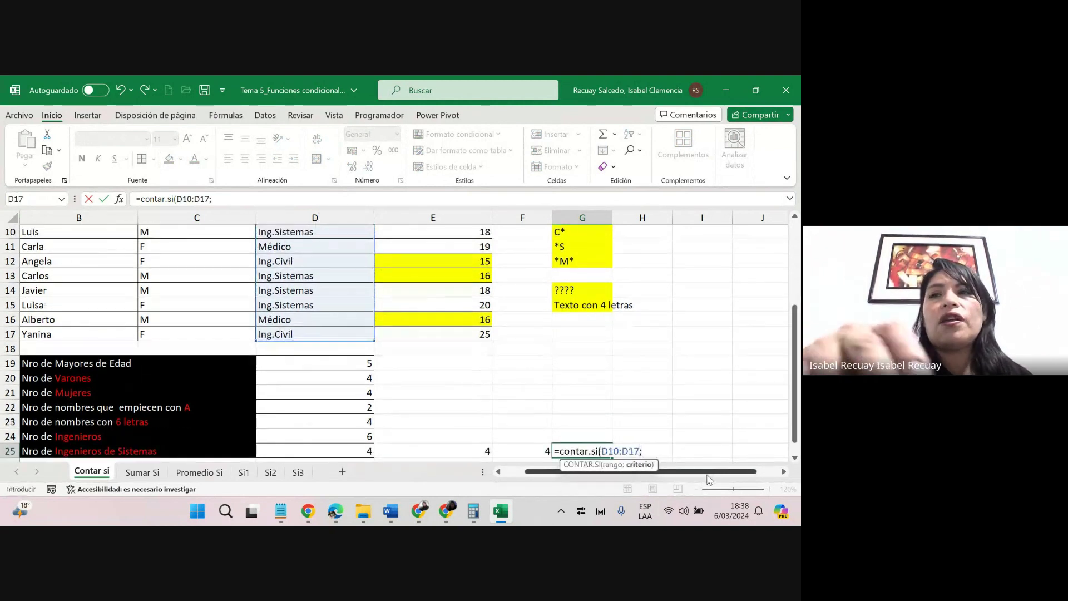
Complete the G25 formula with the wildcard criterion "*m*" to count occupations containing that letter.
type("*")
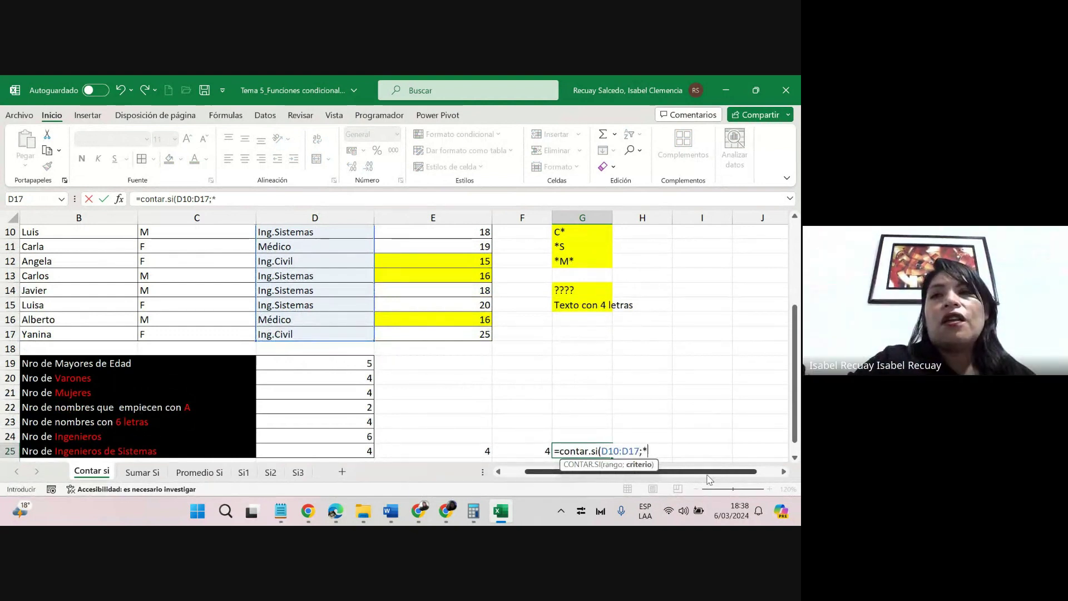
key("BackSpace")
type("\"+")
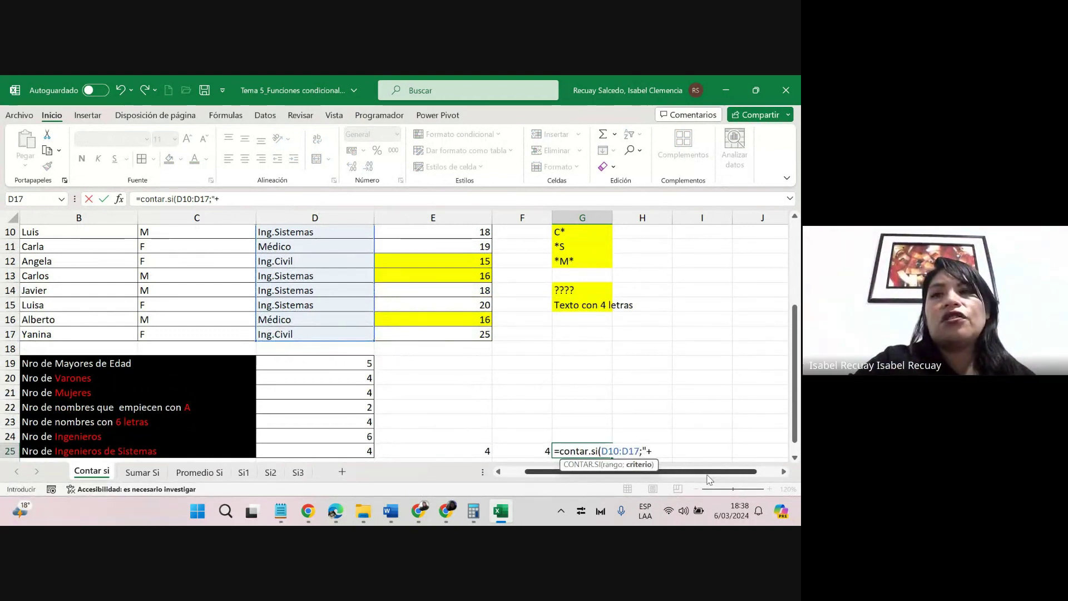
key("BackSpace")
type("*m")
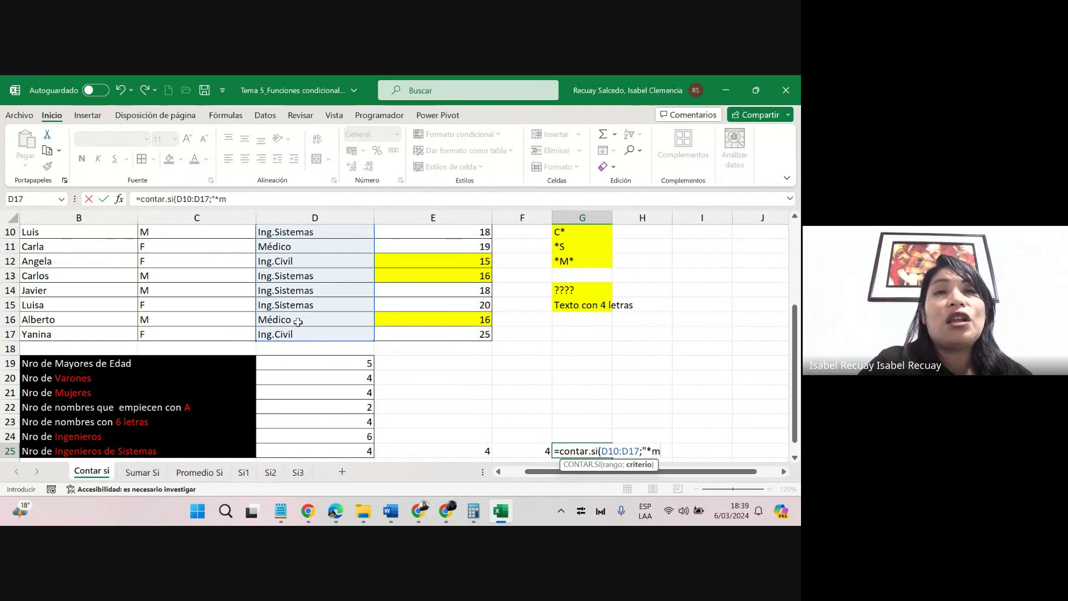
mouse_move(795, 333)
left_mouse_down()
mouse_move(795, 320)
mouse_move(795, 339)
left_mouse_up()
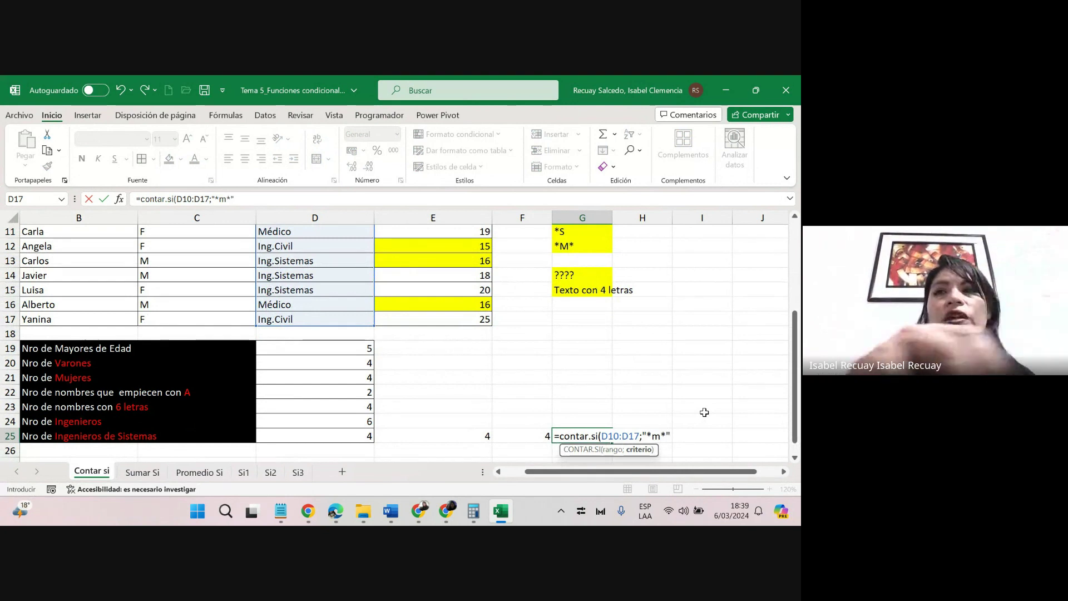
type("\")")
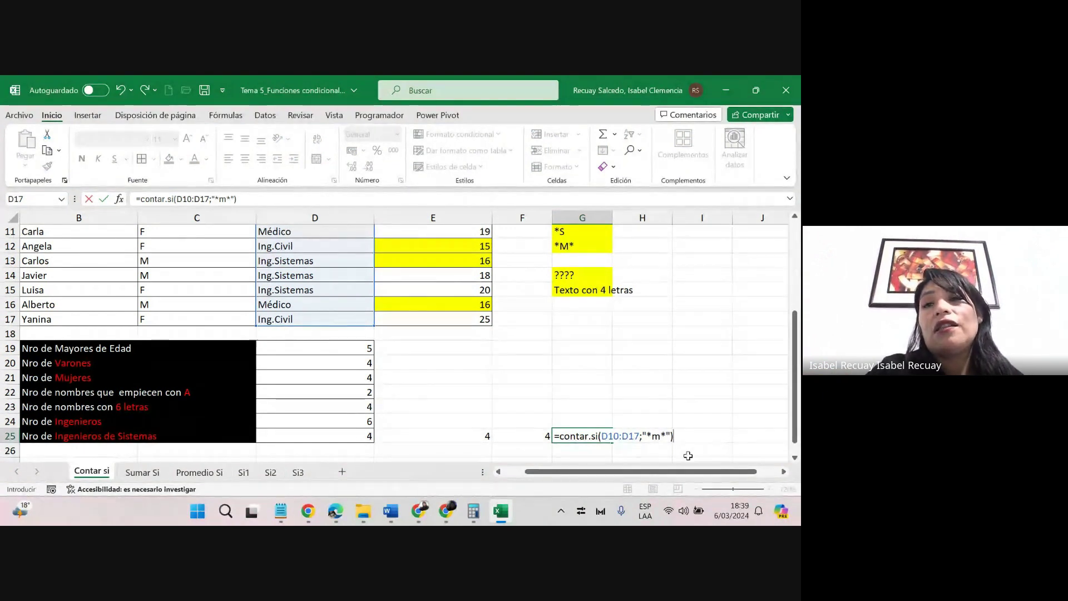
key("ctrl+Return")
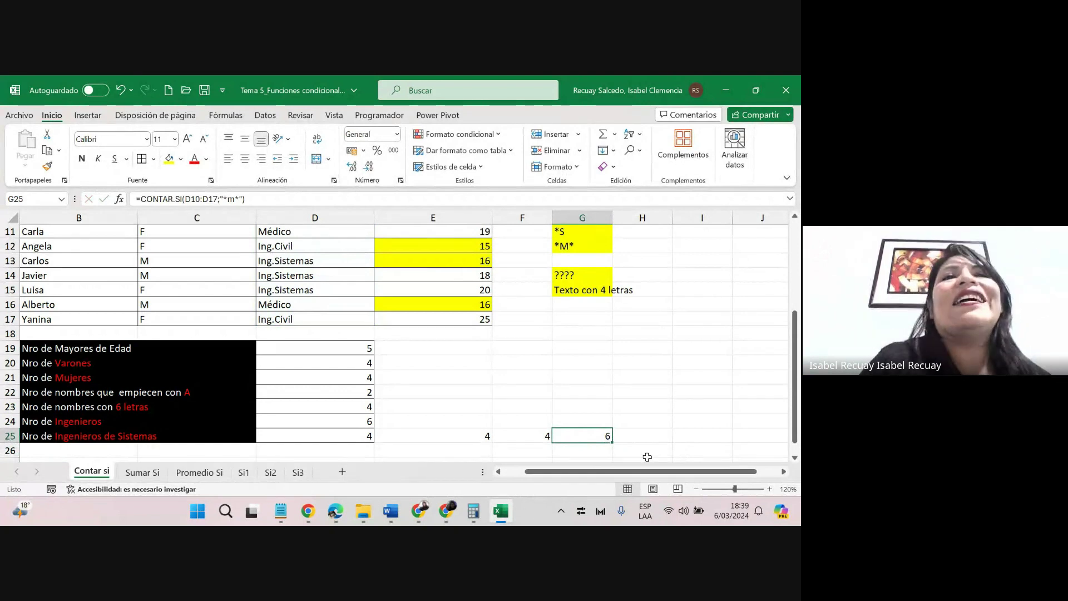
Switch to the Google Meet call to read the chat messages about the formula, and return to the Excel workbook.
left_click_drag(799, 389, 800, 416)
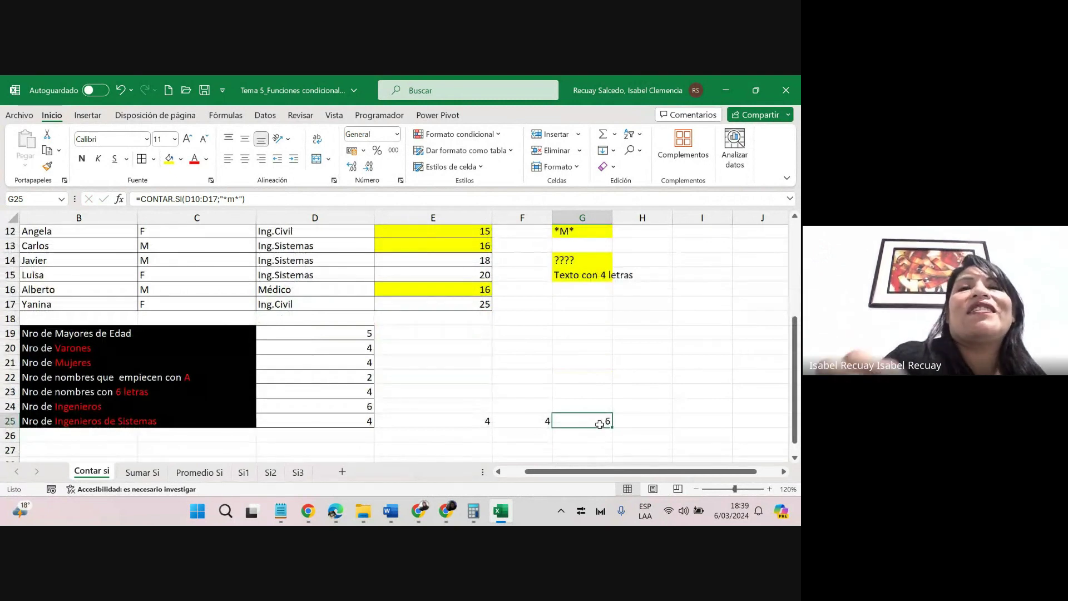
key("alt+Tab")
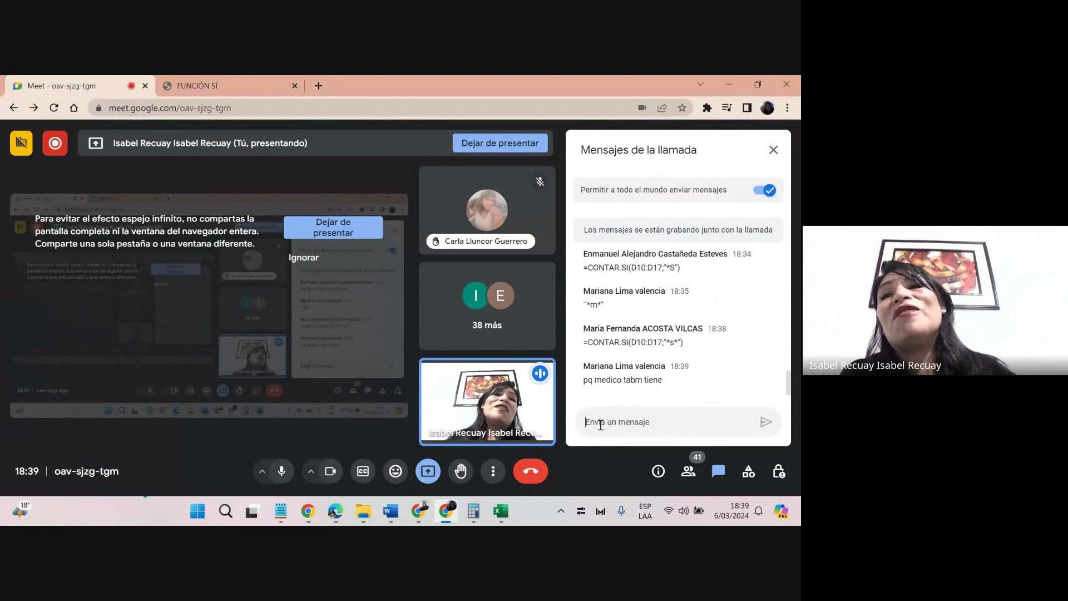
key("alt+Tab")
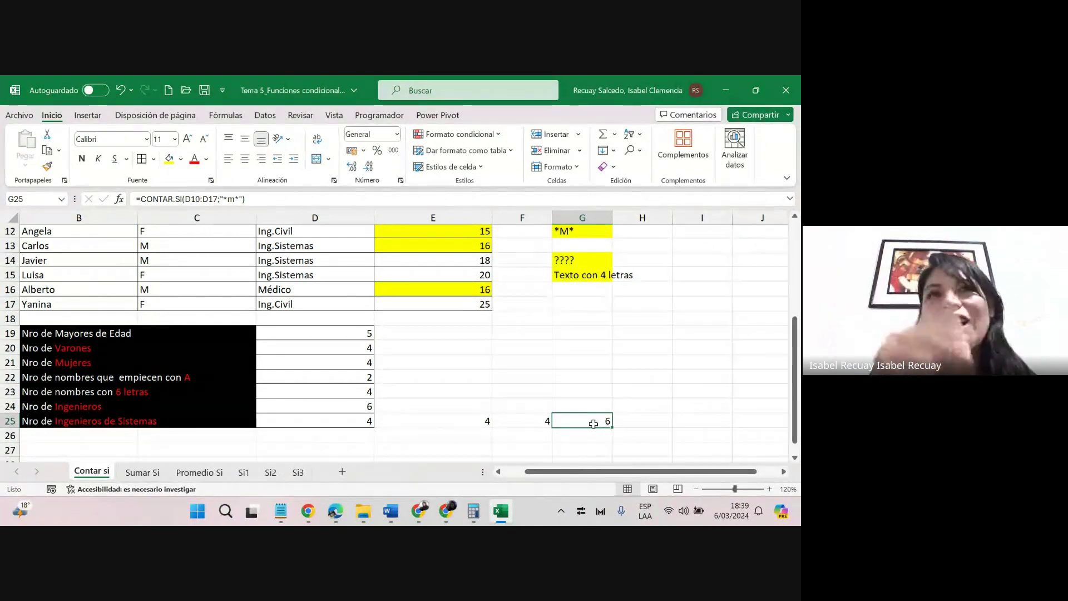
Change the criterion of the G25 formula to "*em*" so it counts only the systems engineers.
double_click(604, 422)
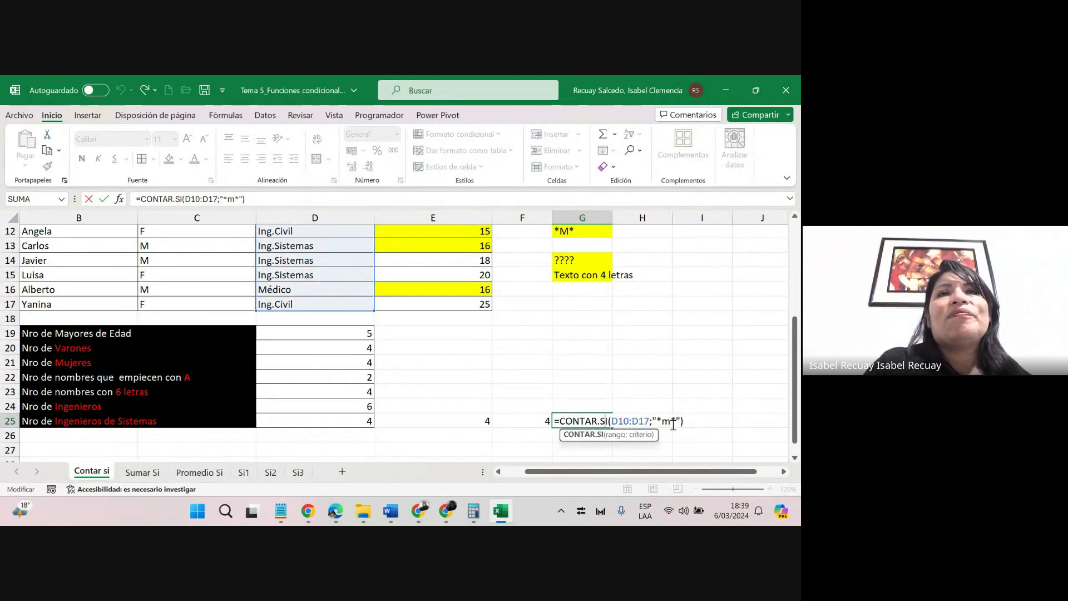
left_click(663, 422)
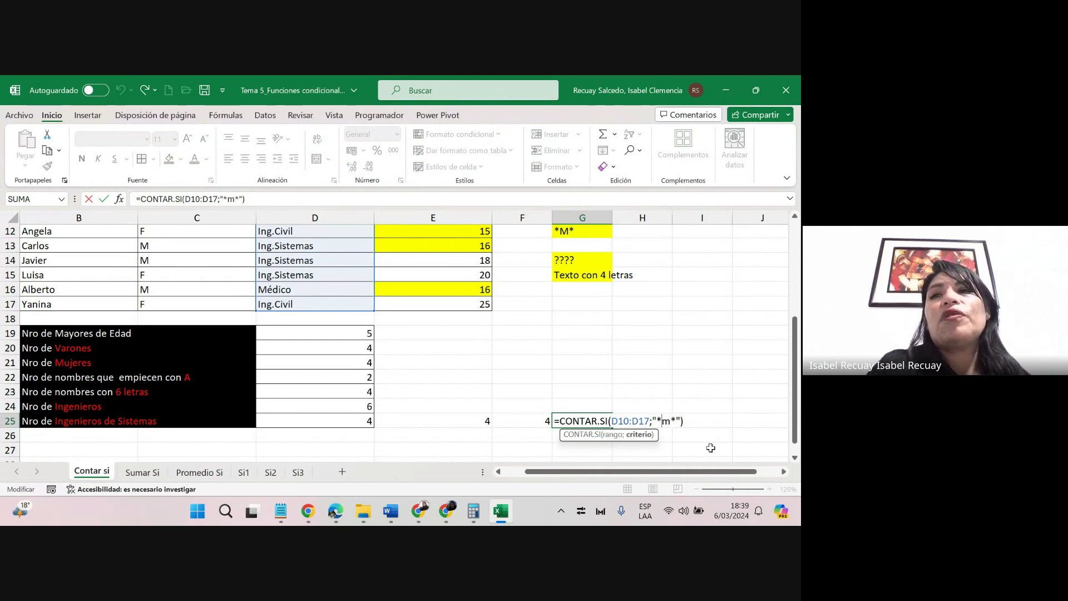
type("e")
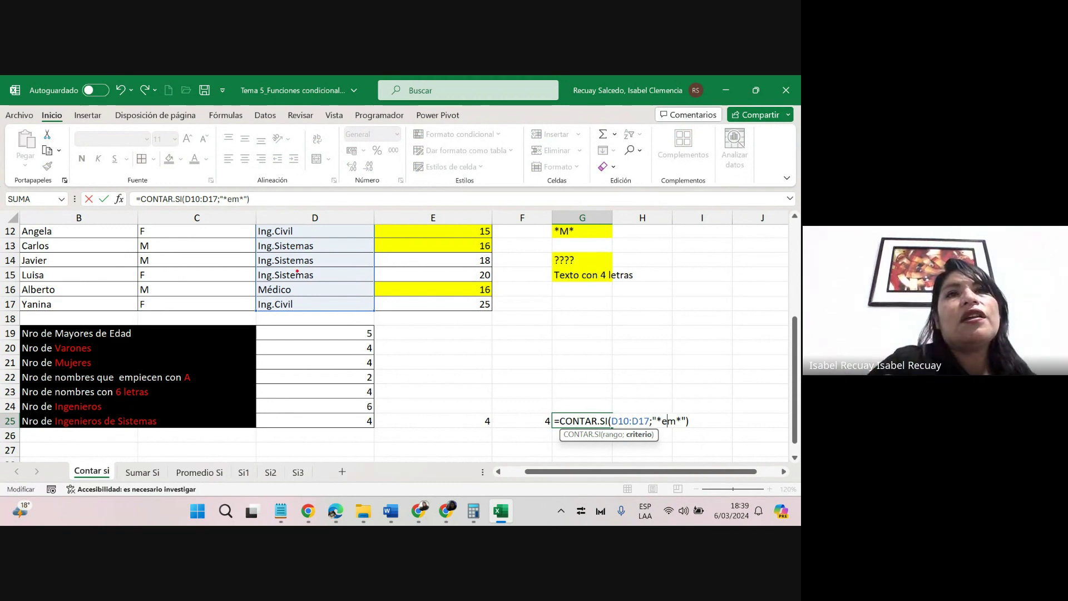
left_click_drag(287, 269, 310, 268)
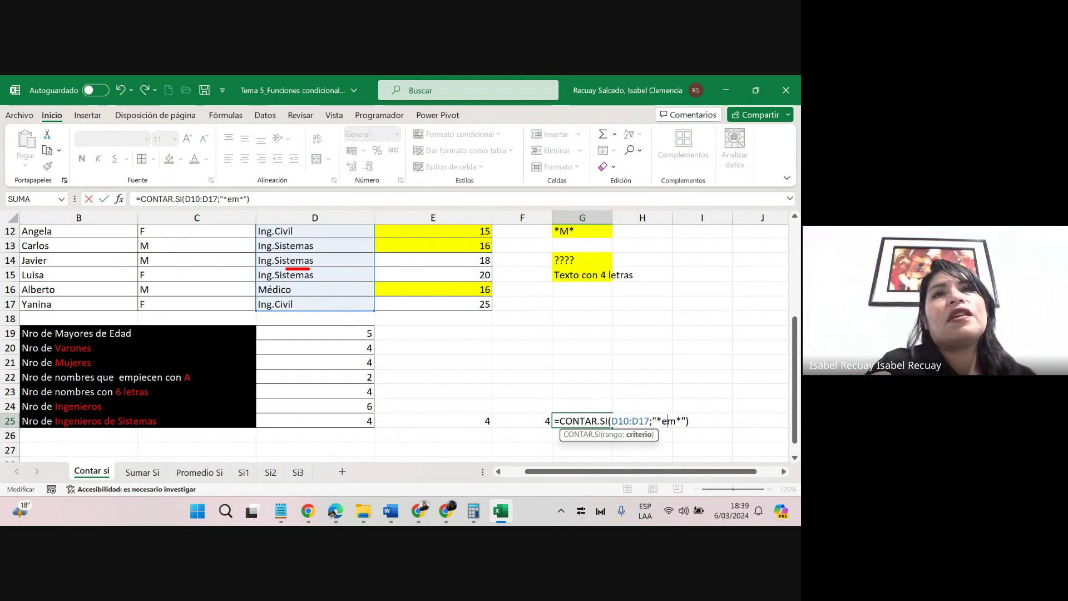
key("Return")
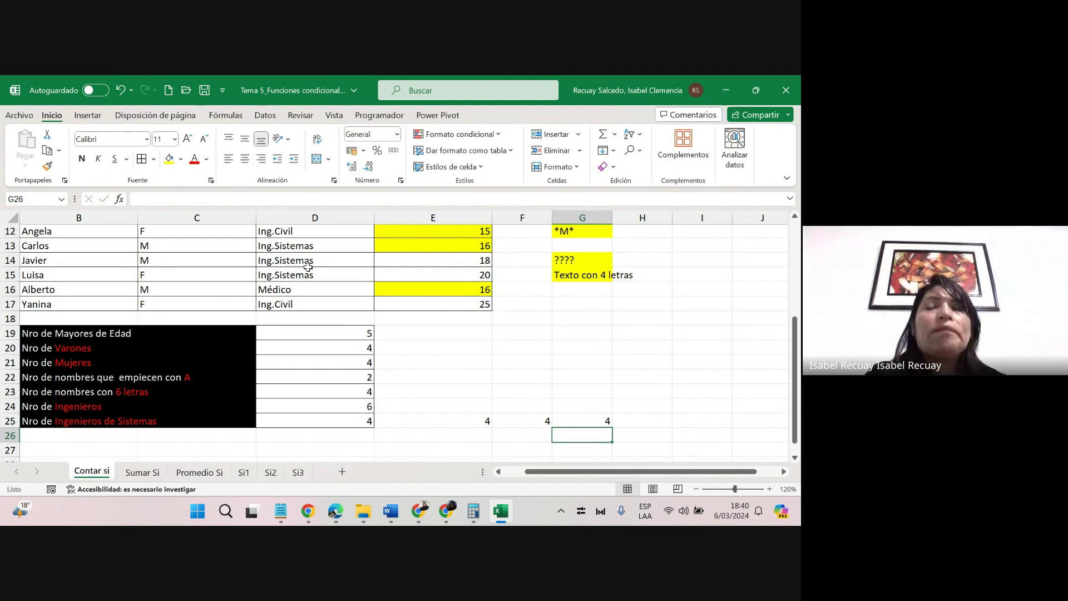
Review the "*em*" criterion in the G25 formula against the occupation texts, leaving the formula as it is.
double_click(596, 420)
left_click(661, 419)
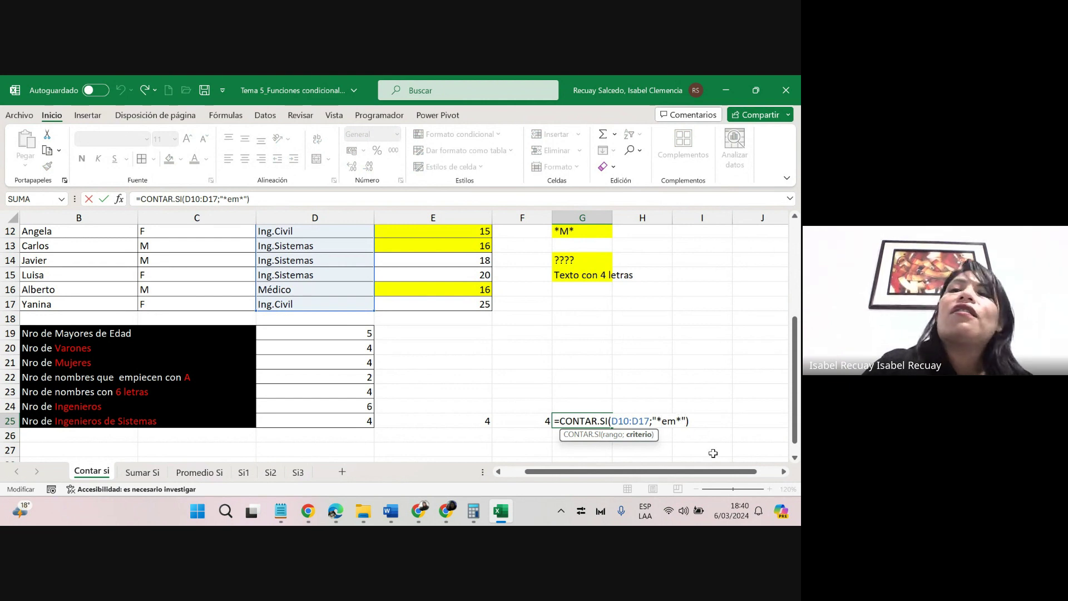
key("Return")
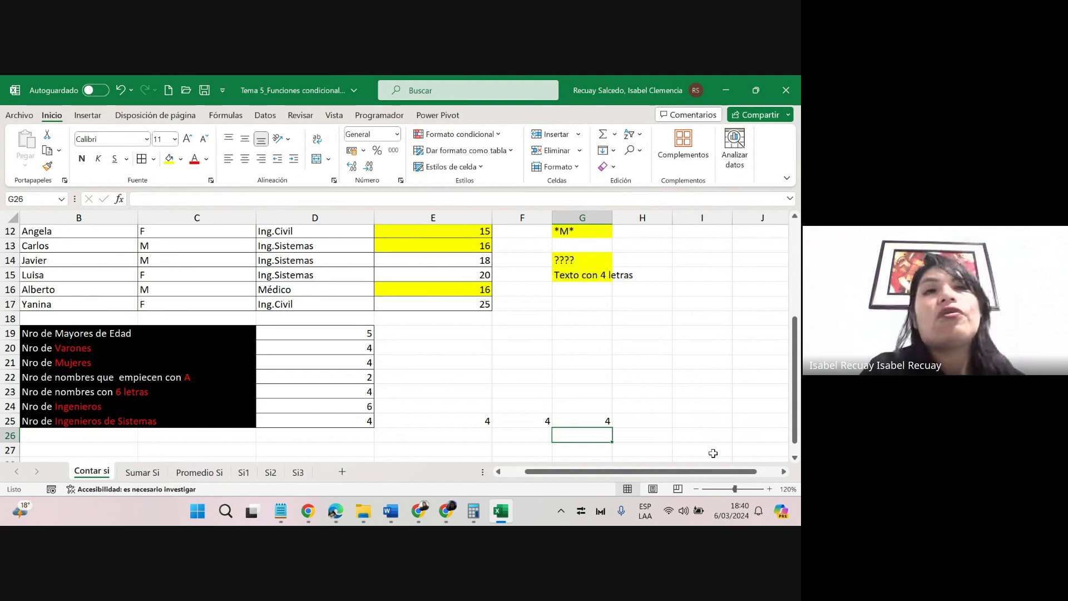
left_click(606, 421)
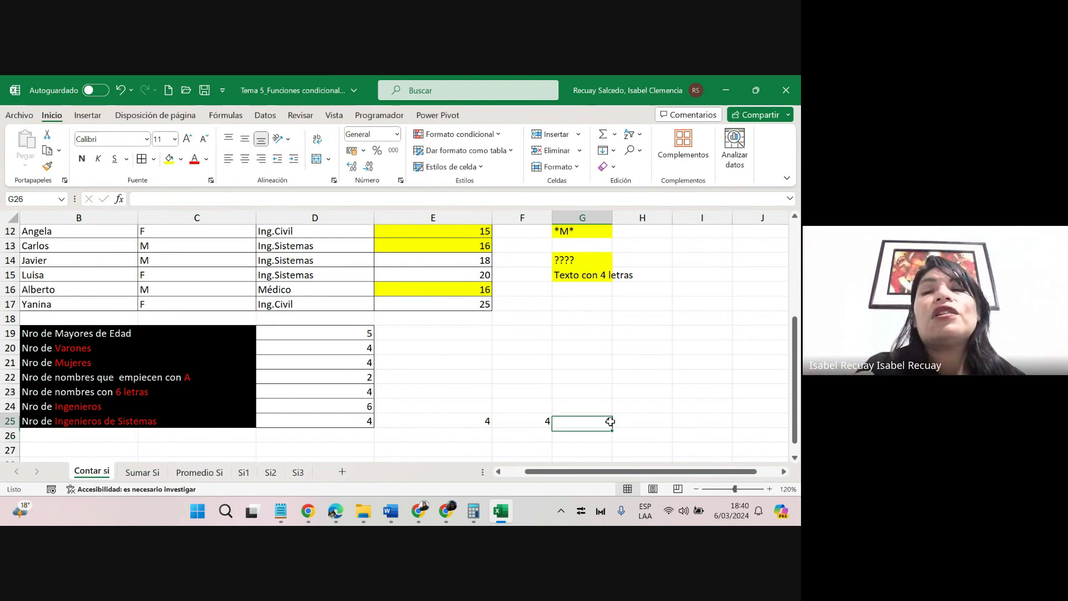
double_click(604, 421)
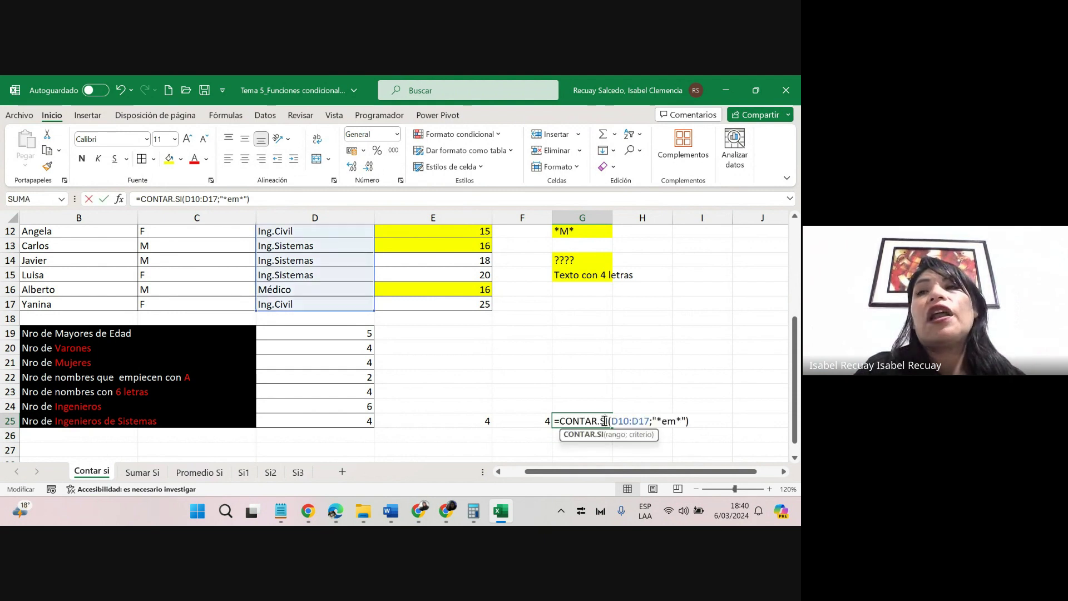
left_click(669, 421)
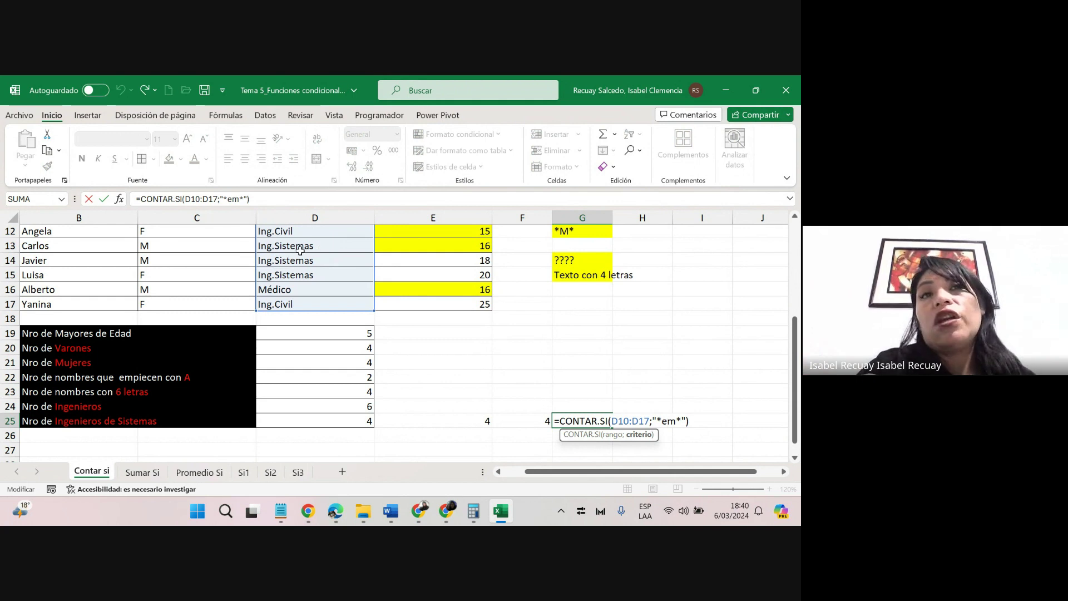
key("Return")
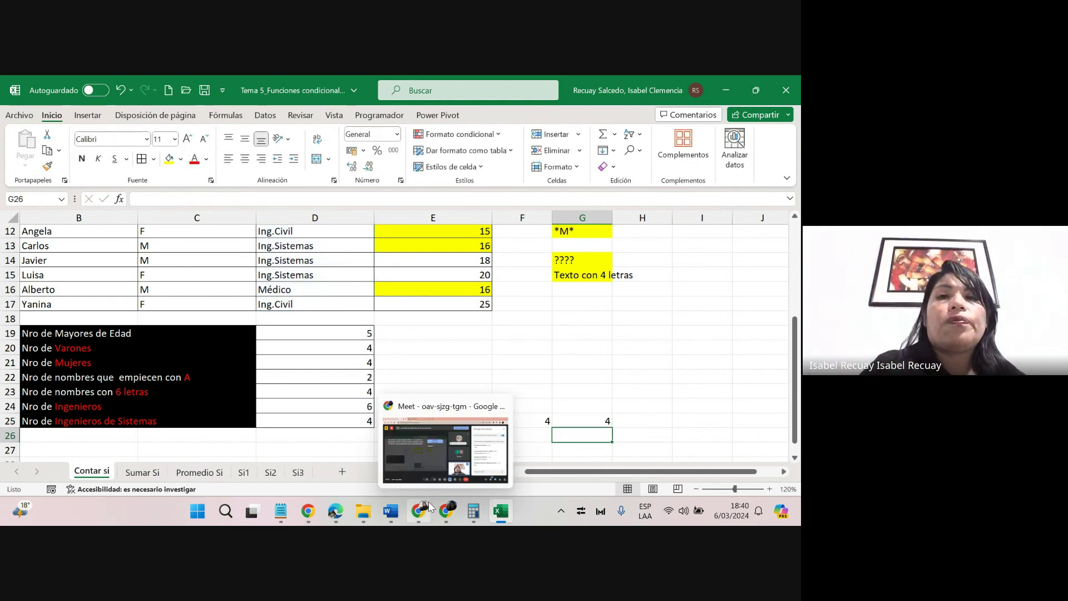
Check the Google Meet chat, return to Excel and review the formulas in D25 and E25.
left_click(447, 513)
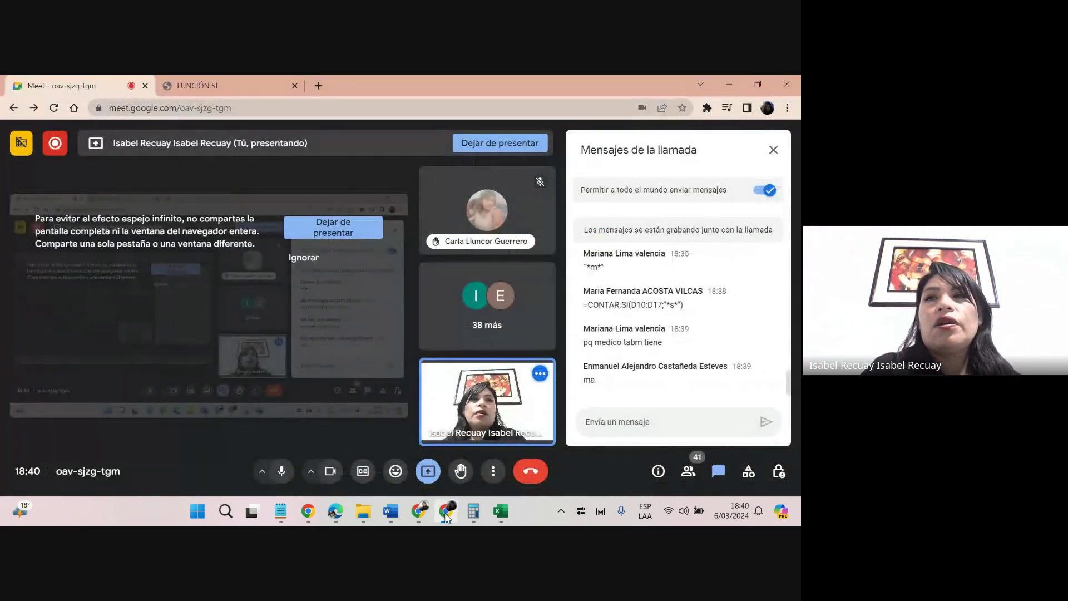
left_click(446, 513)
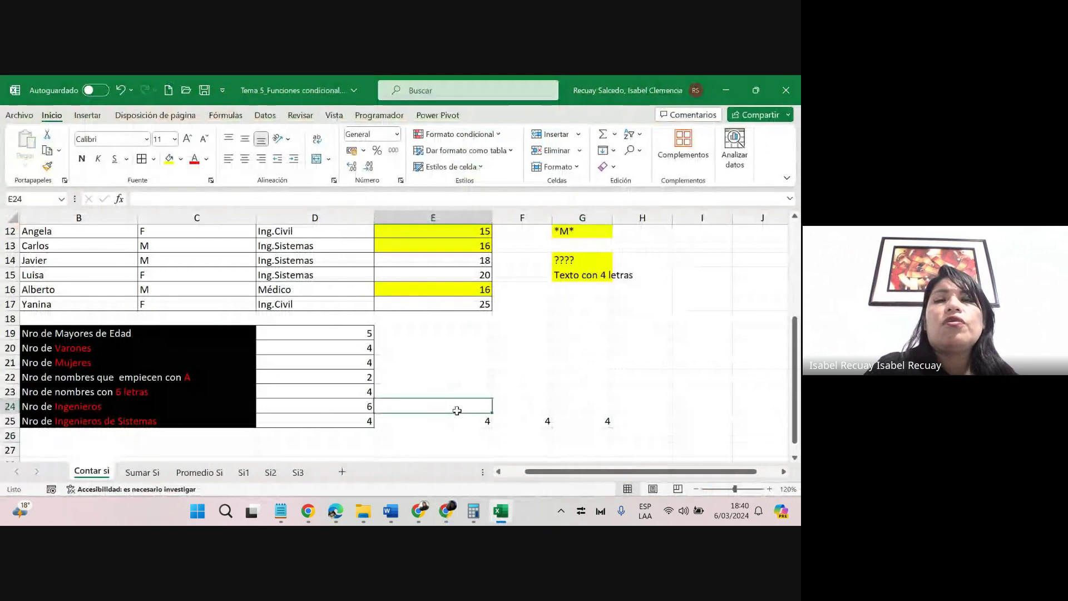
left_click(358, 423)
double_click(357, 423)
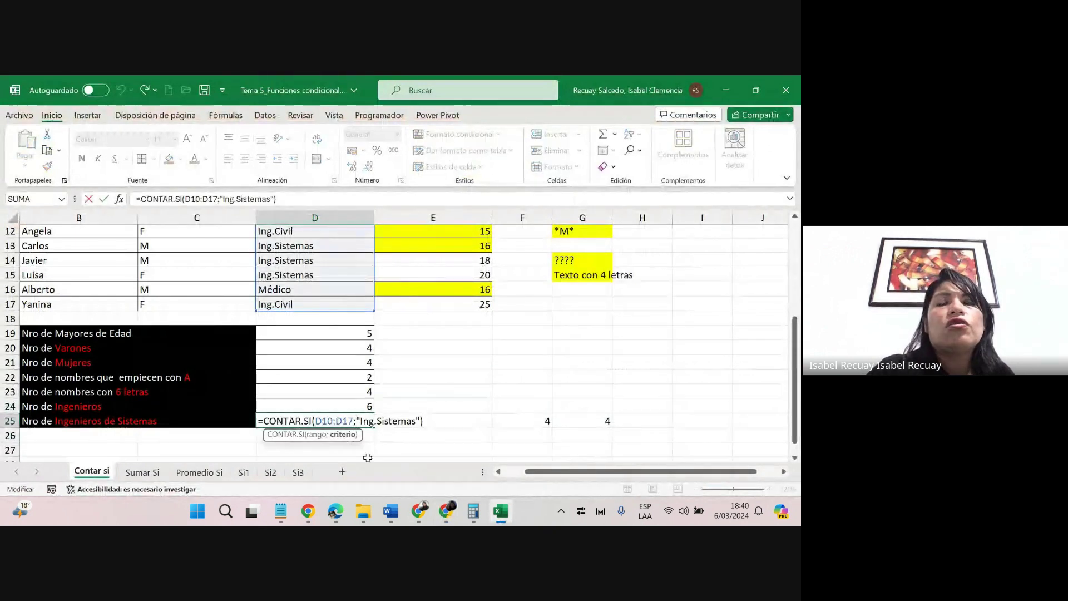
key("Return")
double_click(447, 421)
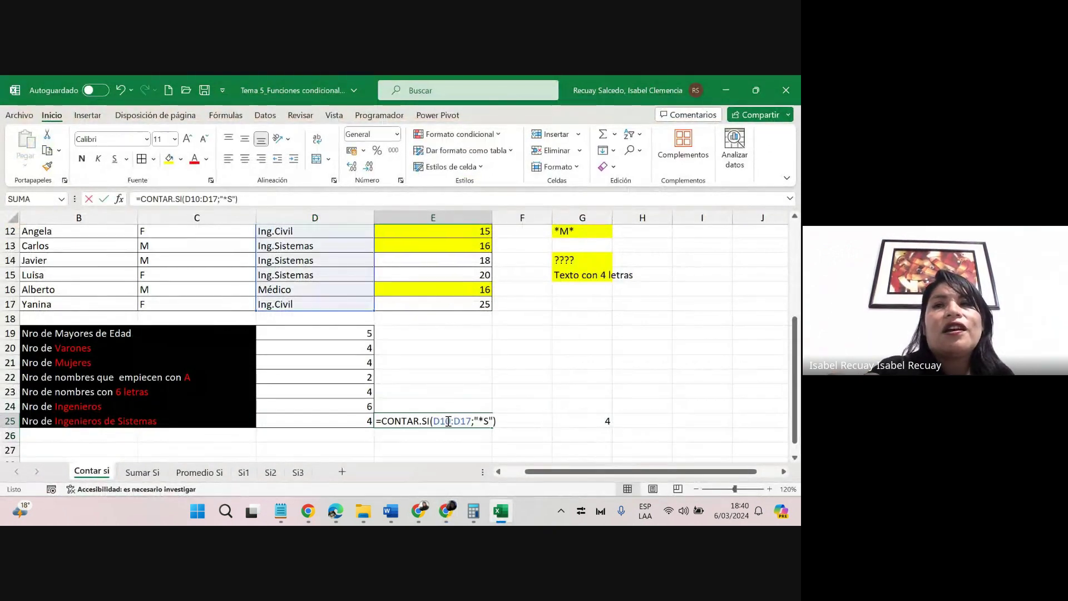
key("Return")
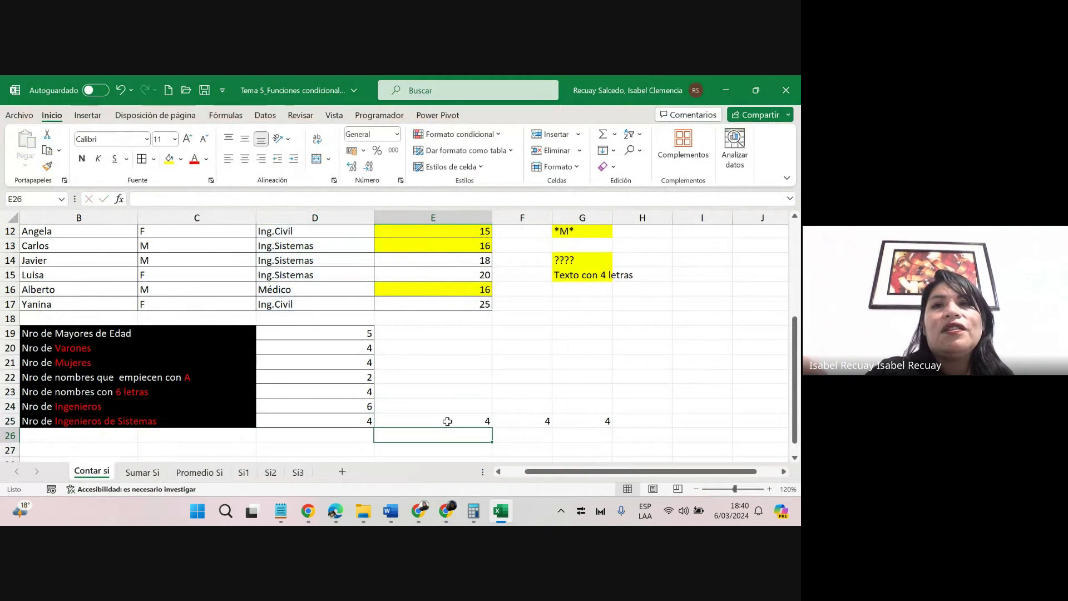
Switch to the Google Meet call to read the new chat question about criteria, and return to the Excel workbook.
left_click(422, 511)
left_click(447, 512)
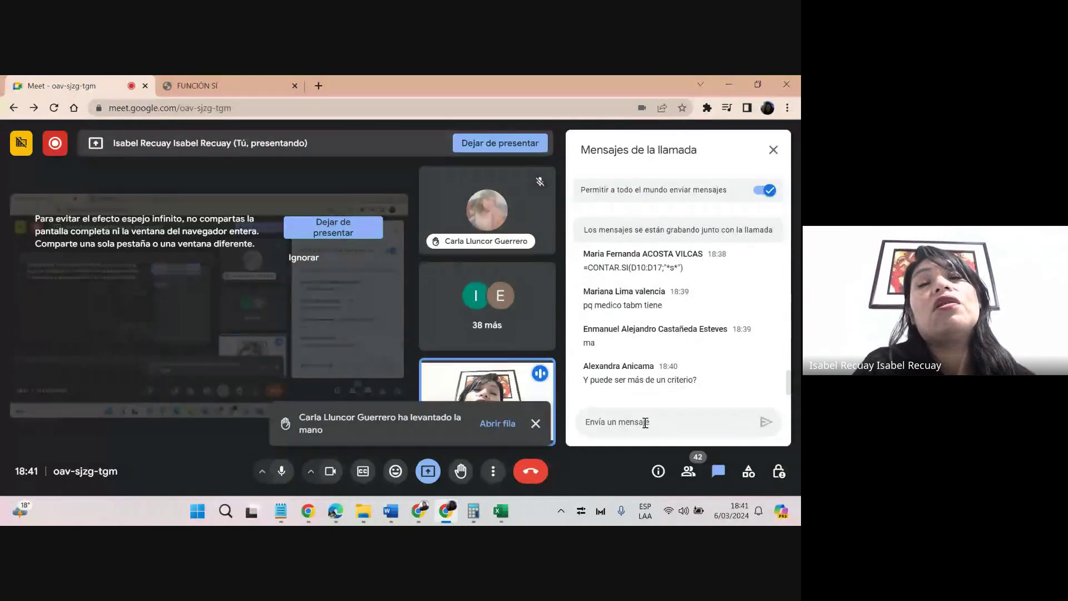
key("alt+Tab")
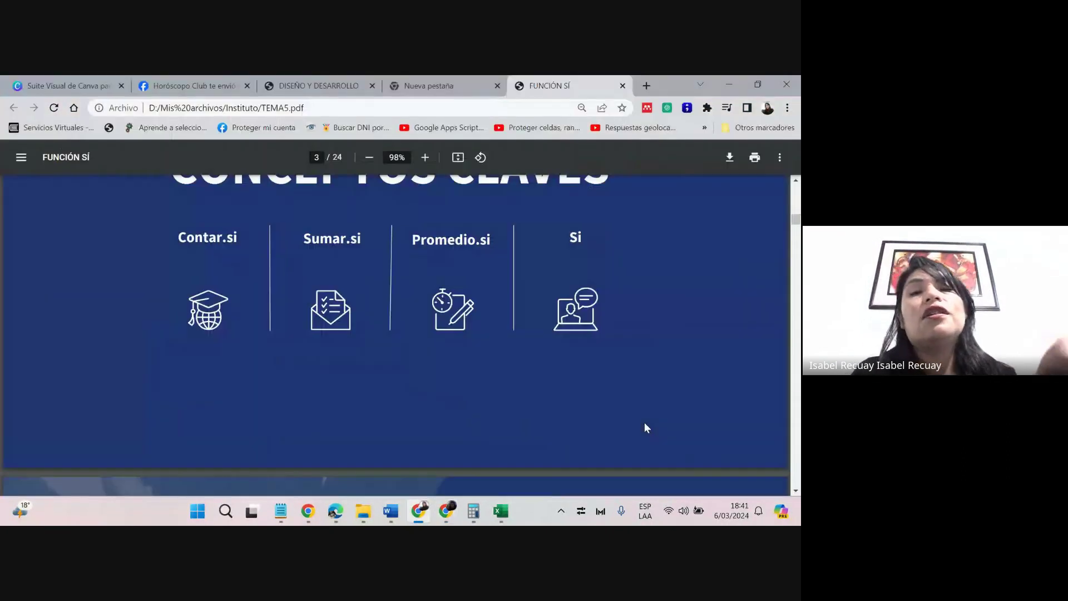
left_click(500, 512)
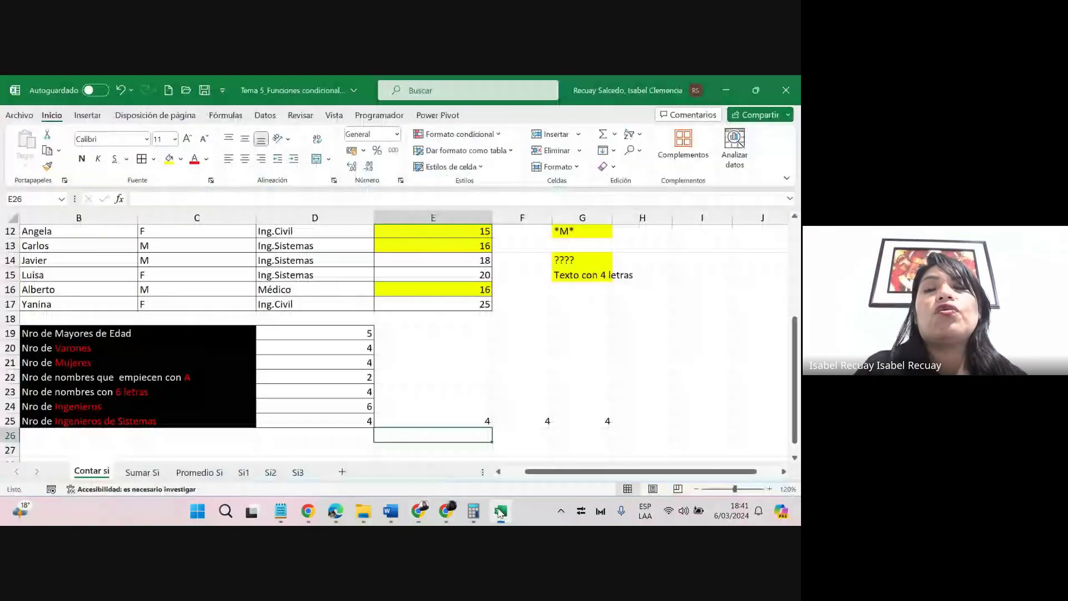
Review the criterion argument of the E25 formula, marking it on screen along with the gender and age columns of the data table.
double_click(482, 421)
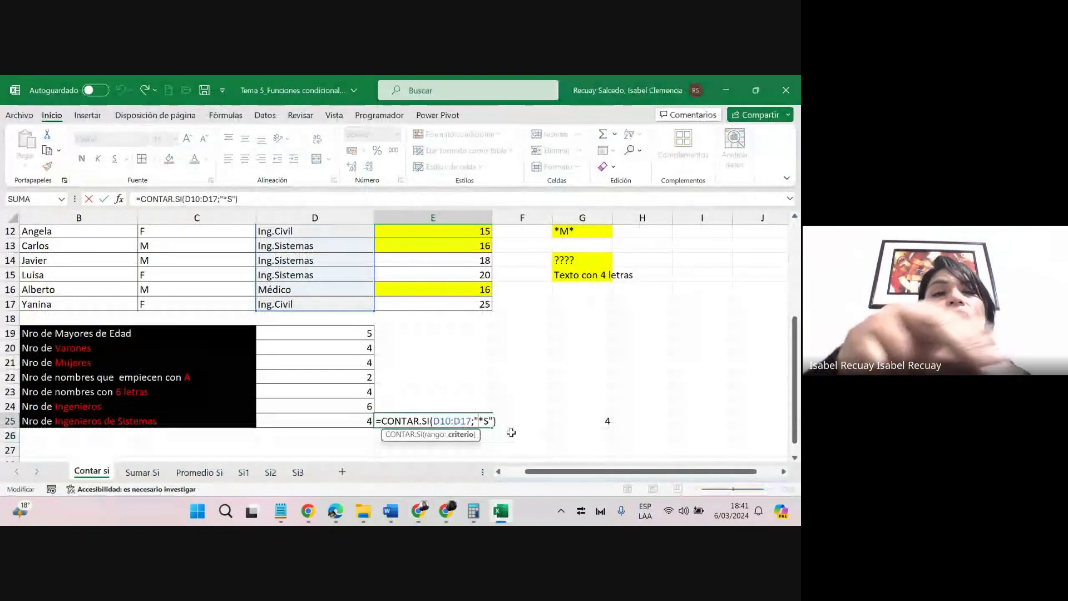
left_click_drag(449, 439, 500, 439)
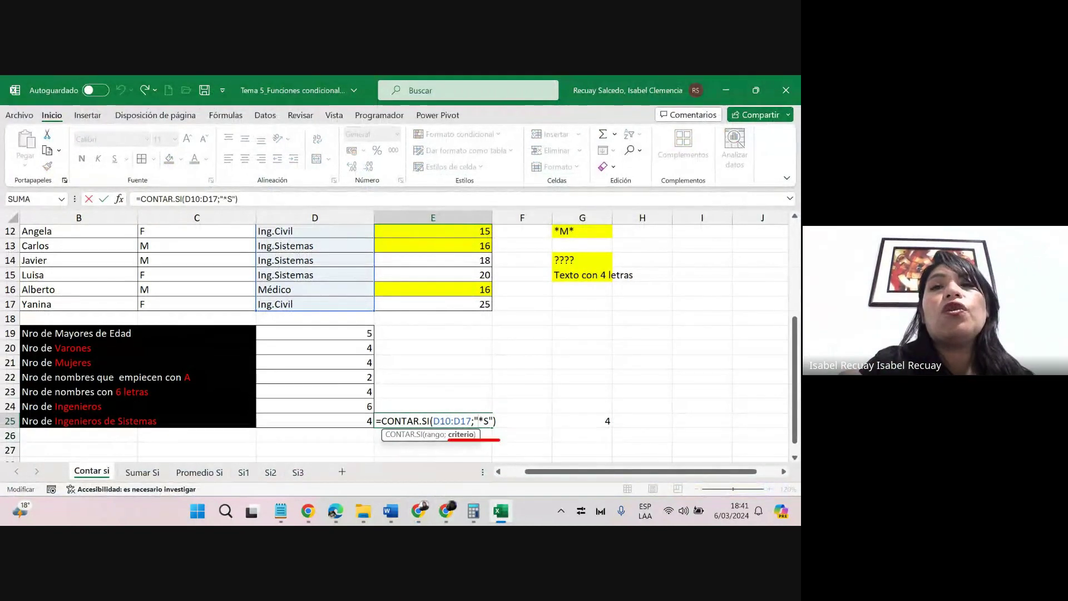
left_click_drag(426, 385, 401, 421)
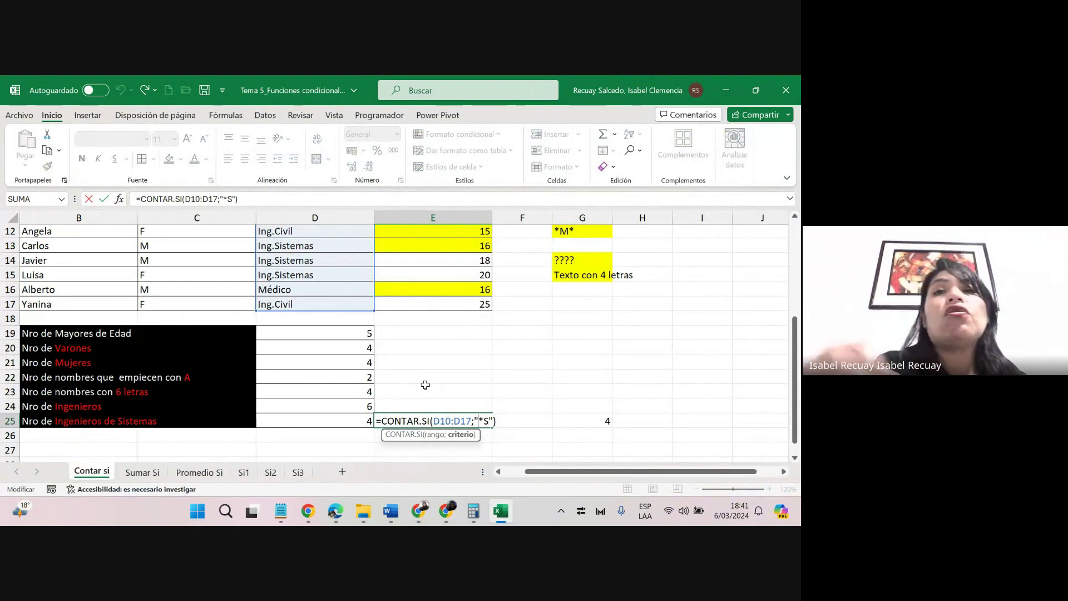
key("Return")
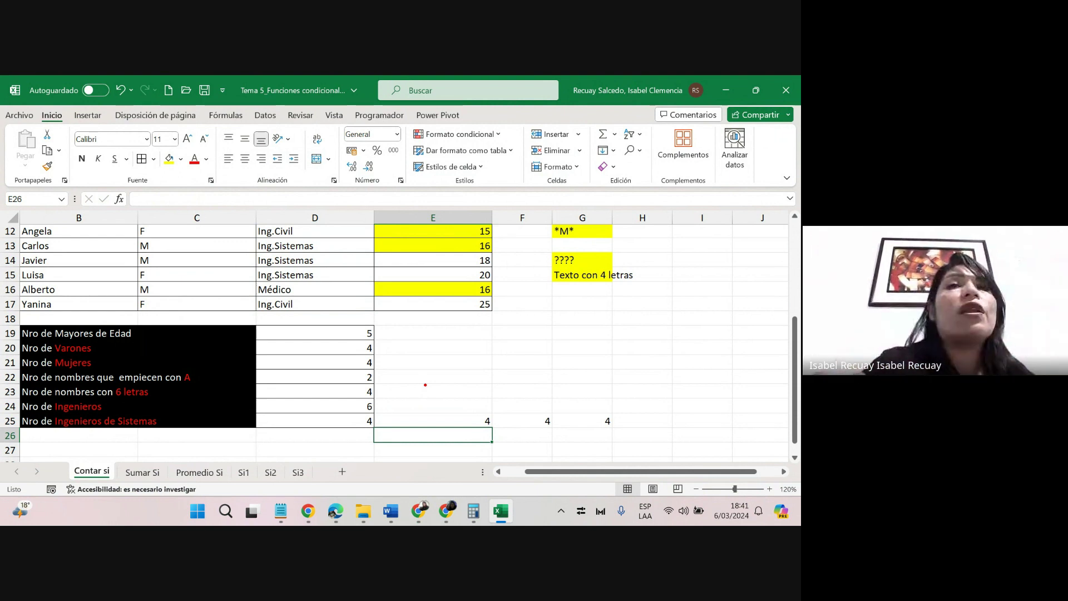
left_click_drag(131, 226, 252, 318)
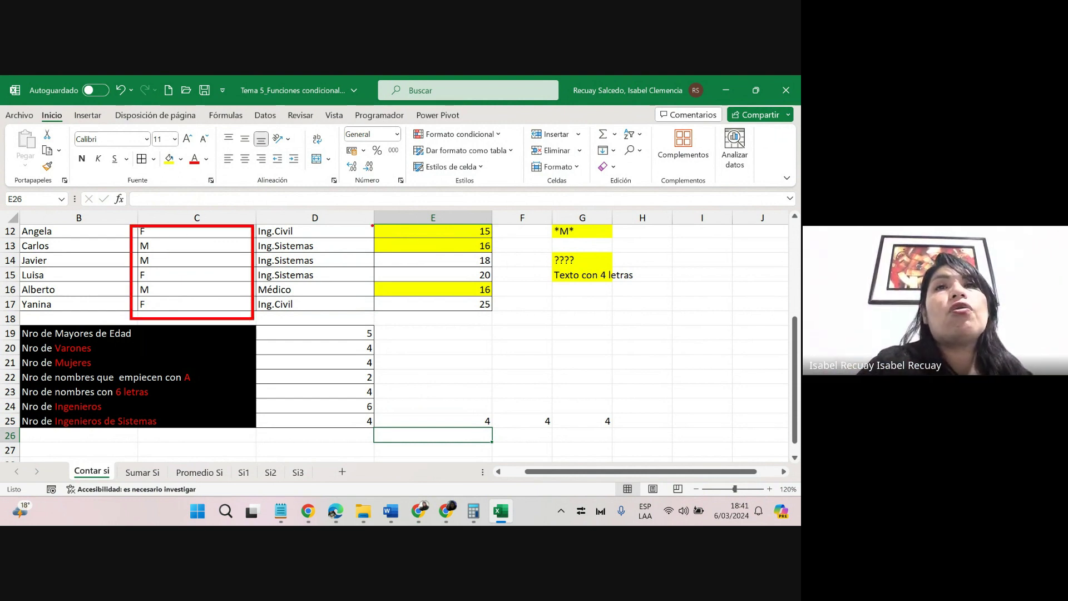
left_click_drag(372, 225, 506, 309)
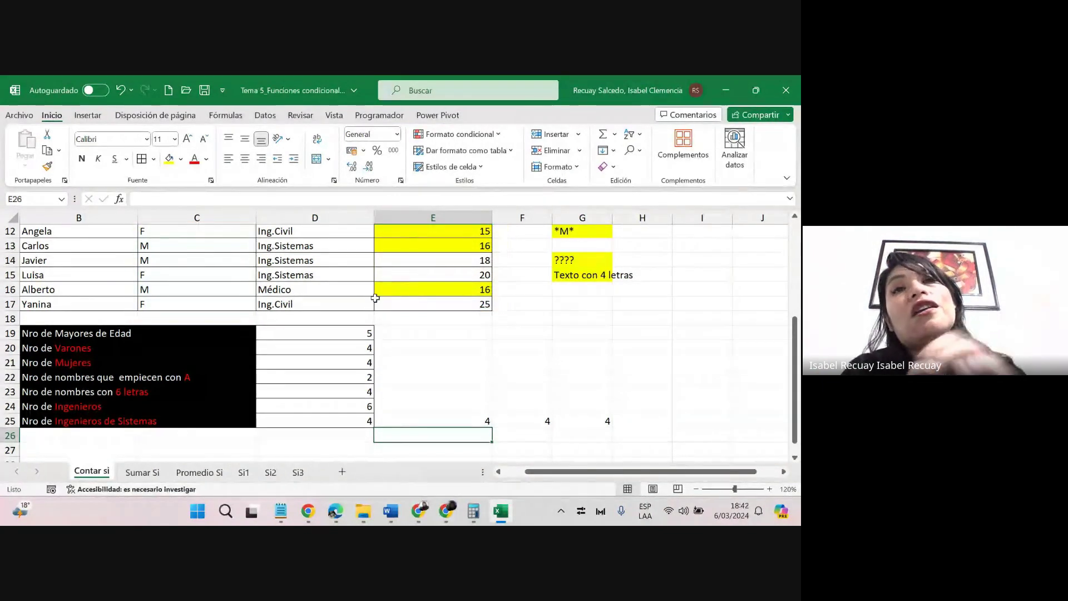
key("Escape")
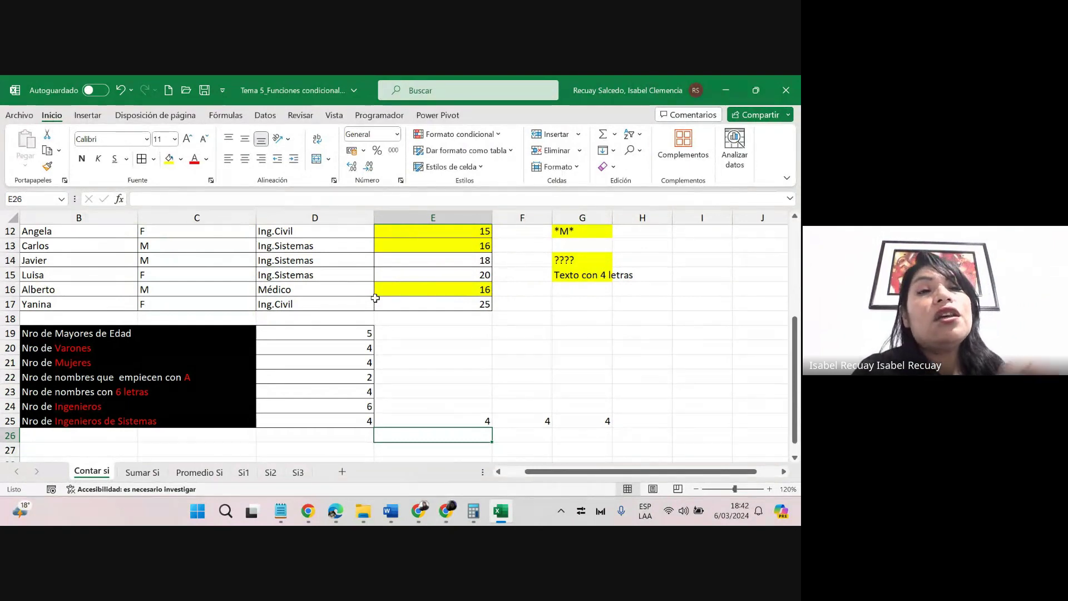
Switch to the Google Meet call, dismiss the raised-hand notification, read the latest chat messages and return to the Excel workbook.
key("alt+Tab")
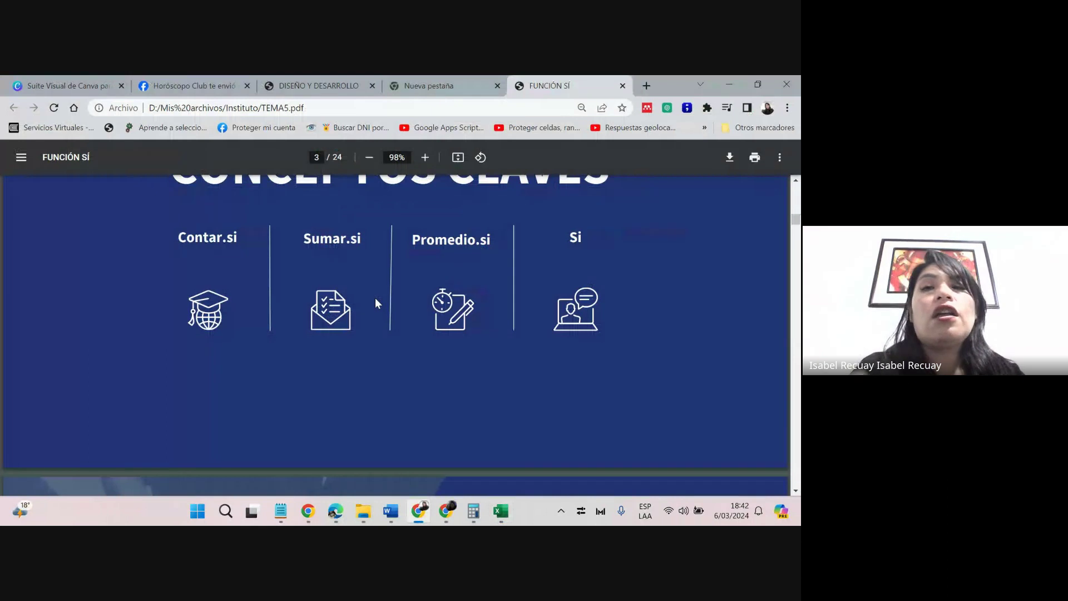
left_click(446, 511)
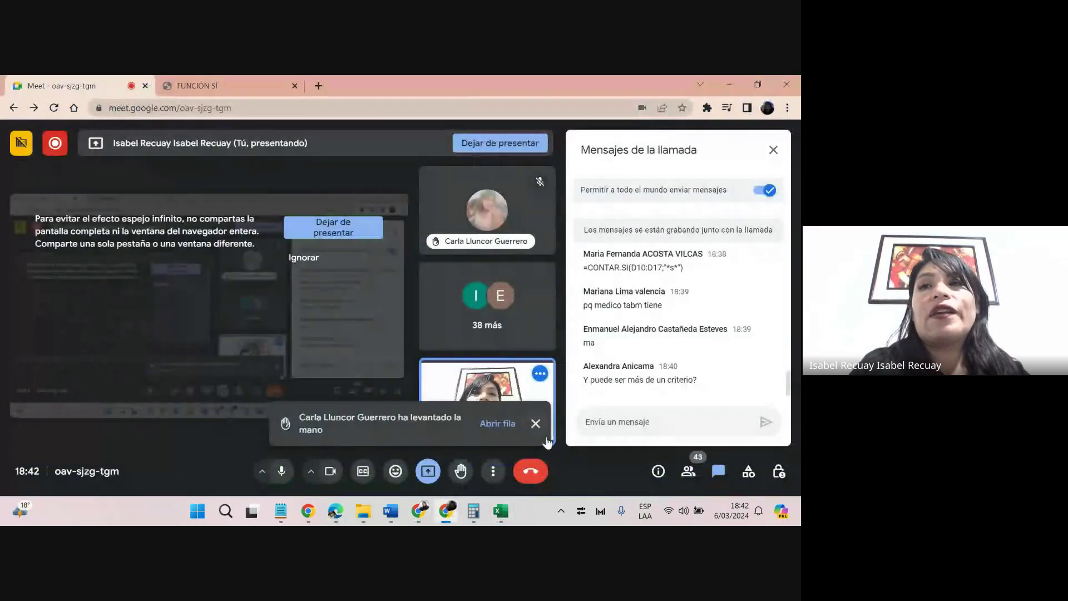
left_click(536, 423)
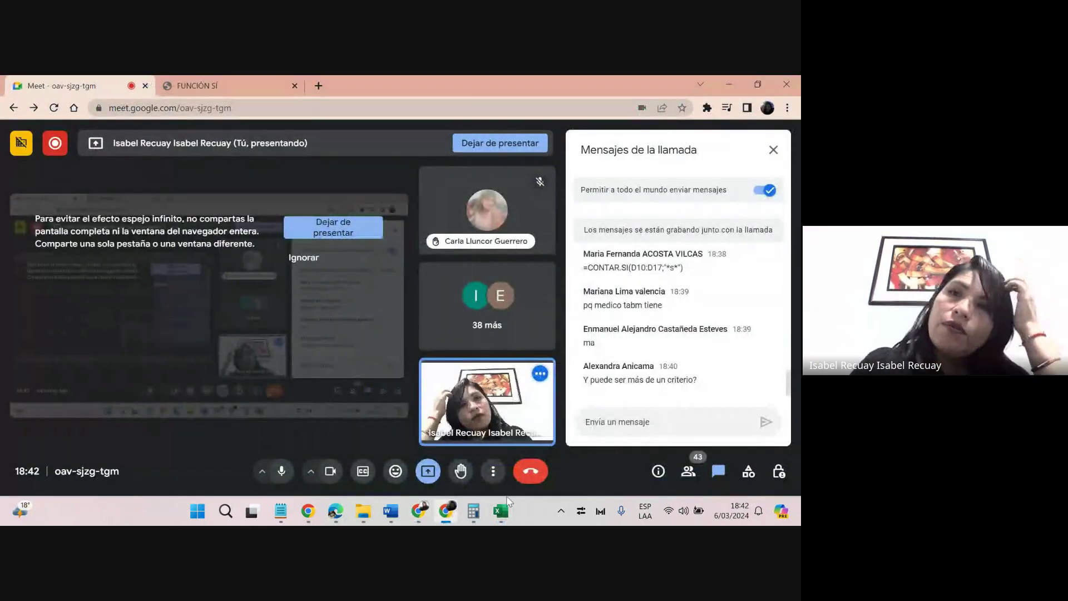
mouse_move(506, 511)
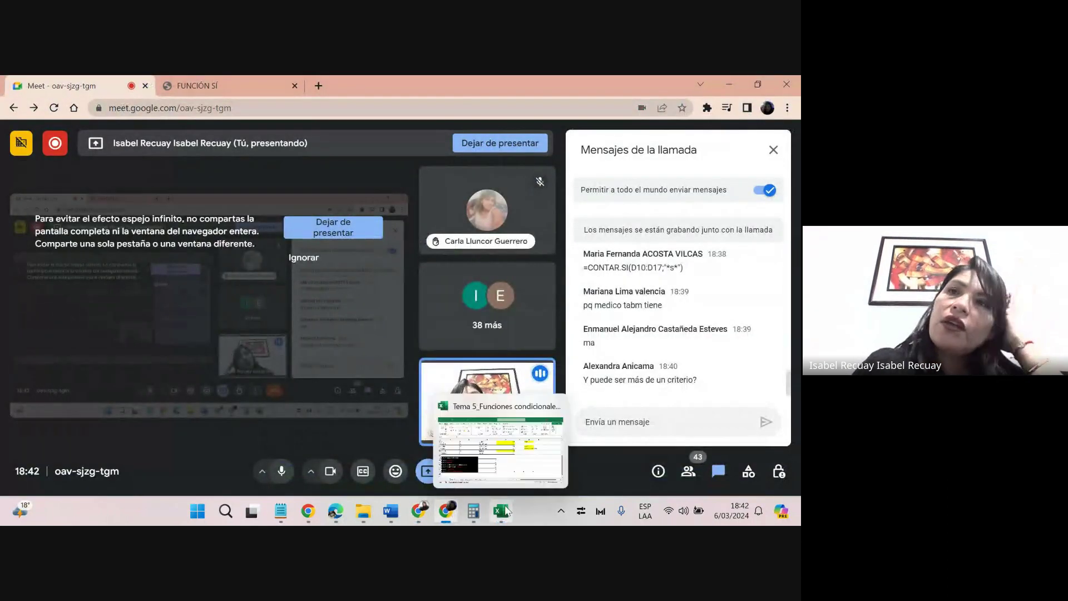
left_click(521, 474)
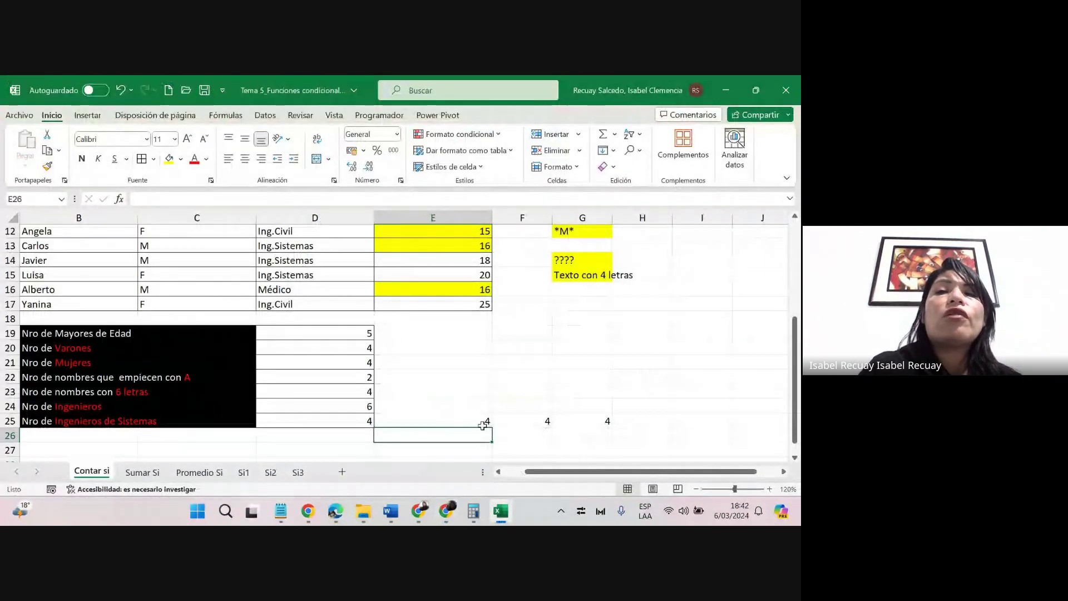
mouse_move(450, 513)
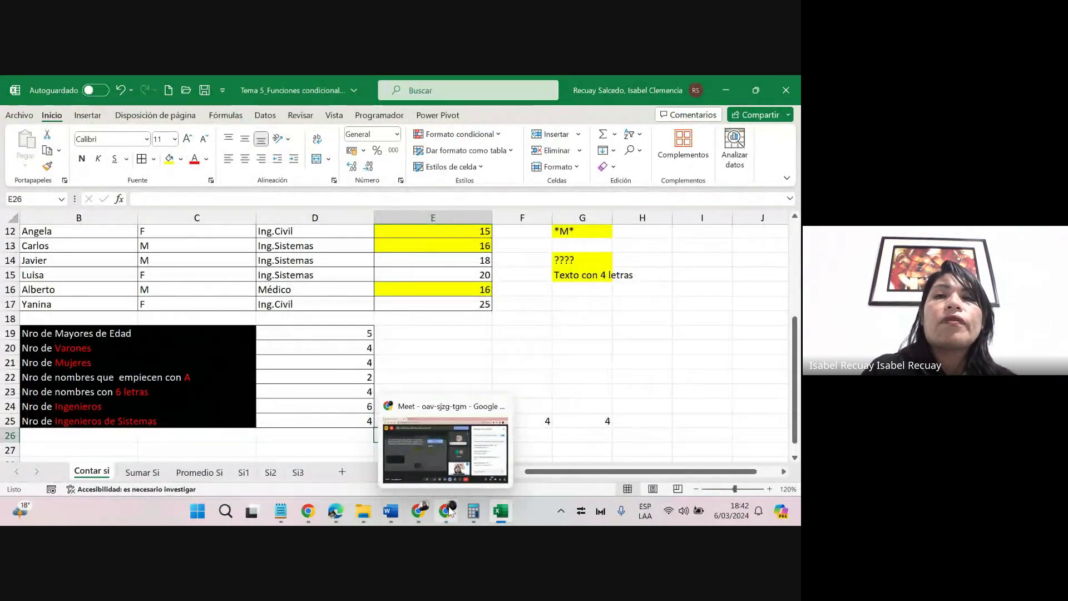
left_click(483, 459)
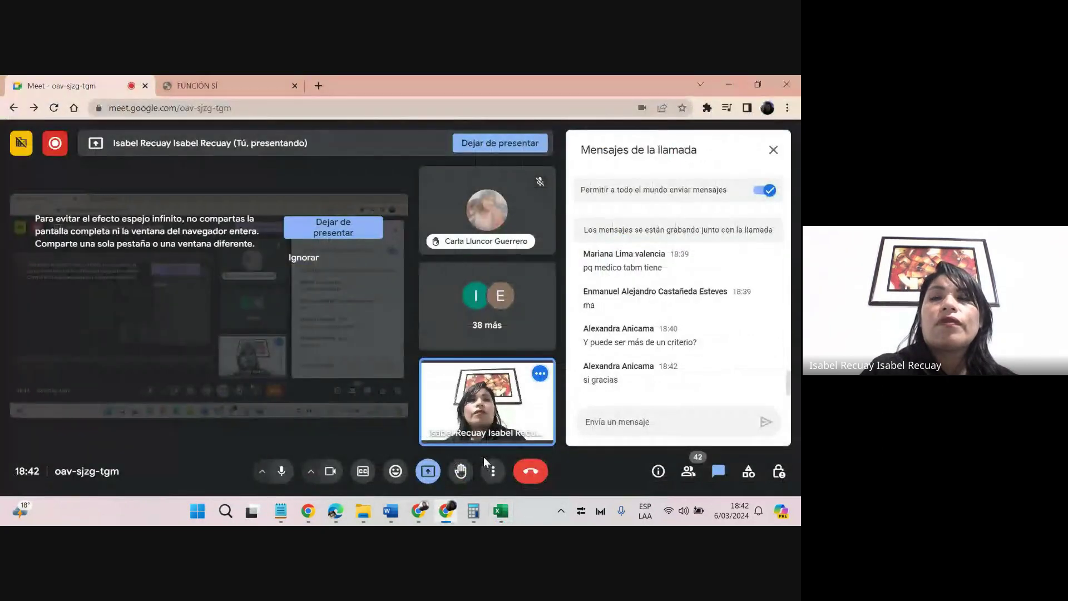
left_click(501, 511)
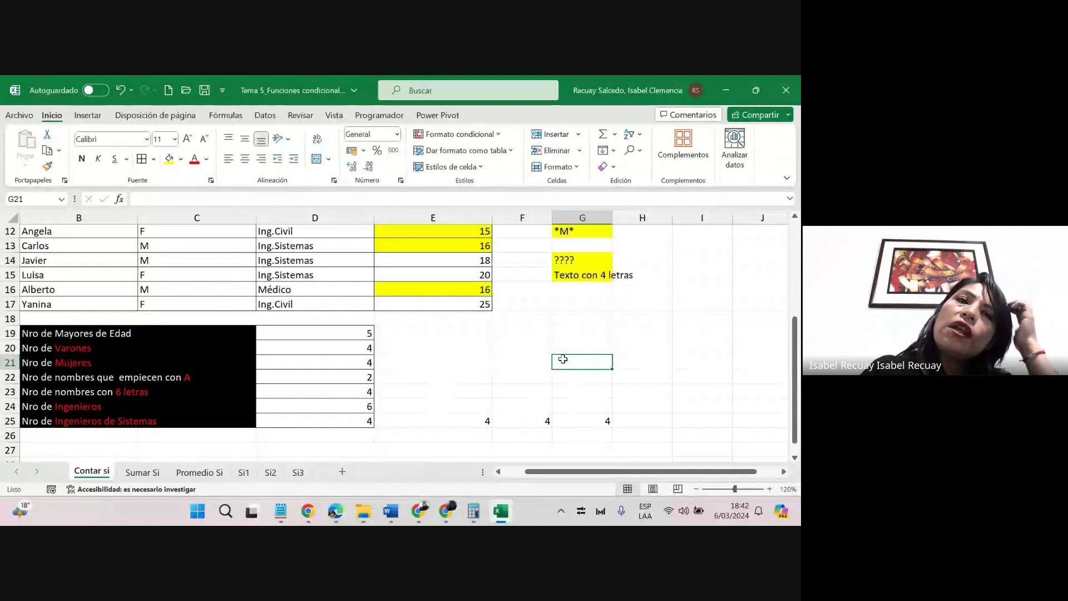
Open the Sumar Si sheet and enlarge its view to 110% to show the product table.
left_click(142, 472)
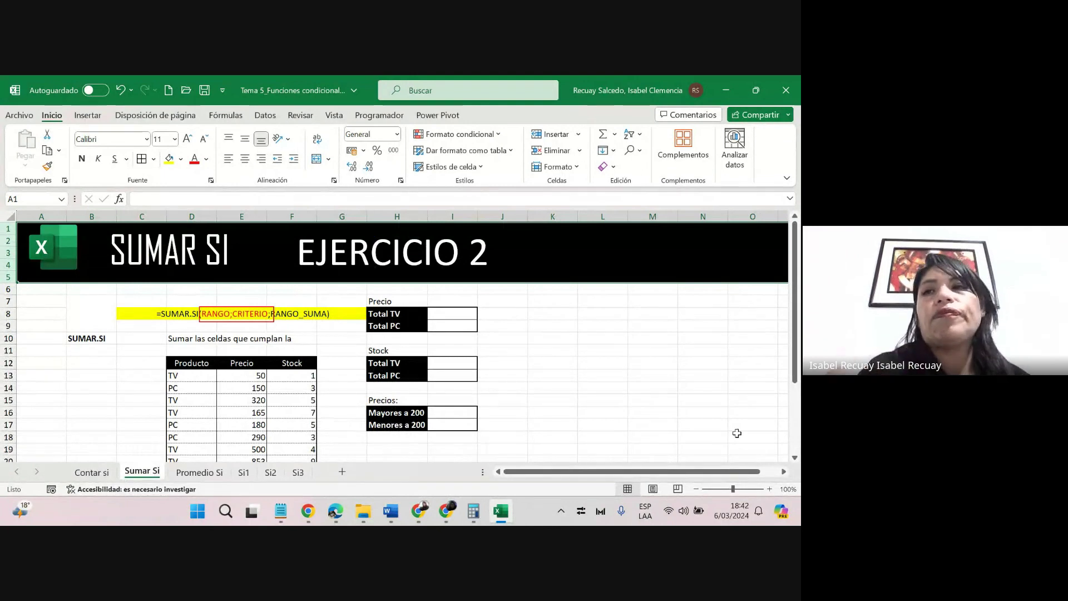
left_click(769, 489)
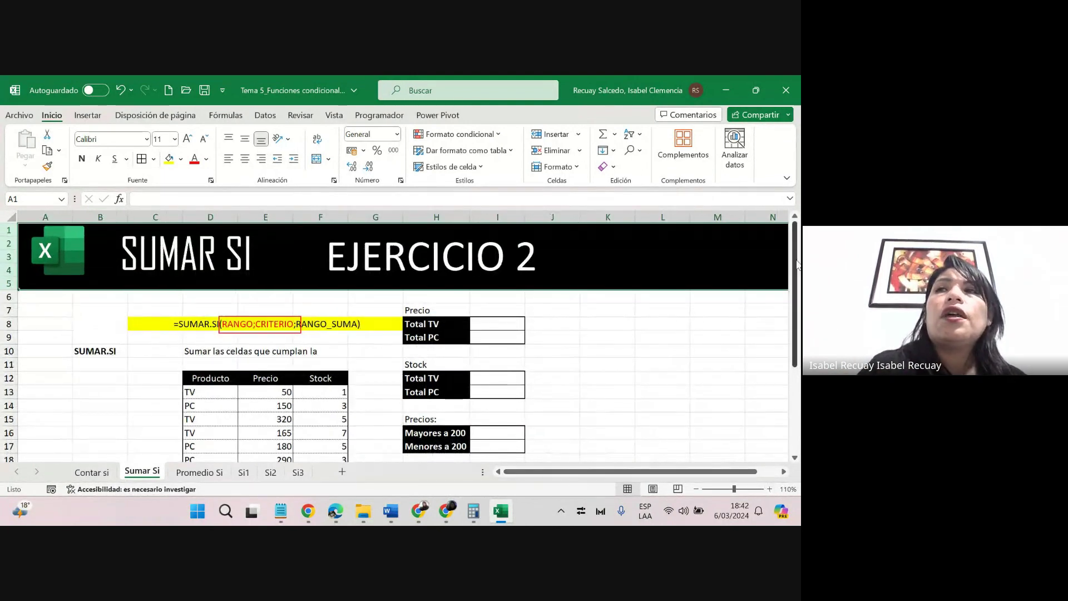
mouse_move(799, 262)
left_mouse_down()
mouse_move(799, 334)
mouse_move(796, 269)
mouse_move(790, 253)
mouse_move(795, 329)
mouse_move(785, 257)
left_mouse_up()
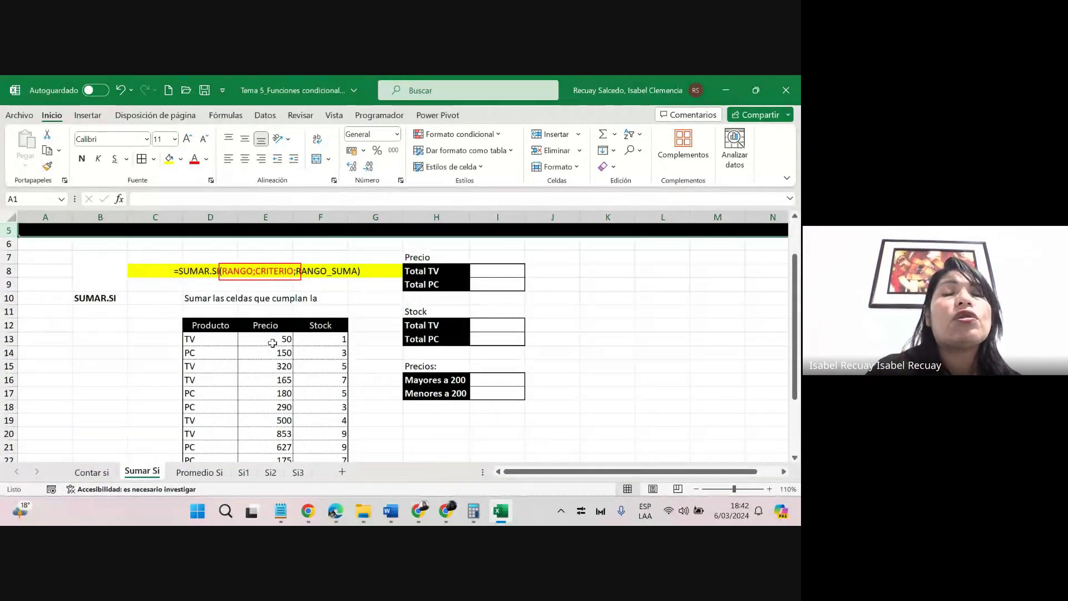
Total the Precio column in cell E28, below the product table, with the formula =SUMA(E13:E27).
left_click_drag(276, 339, 323, 520)
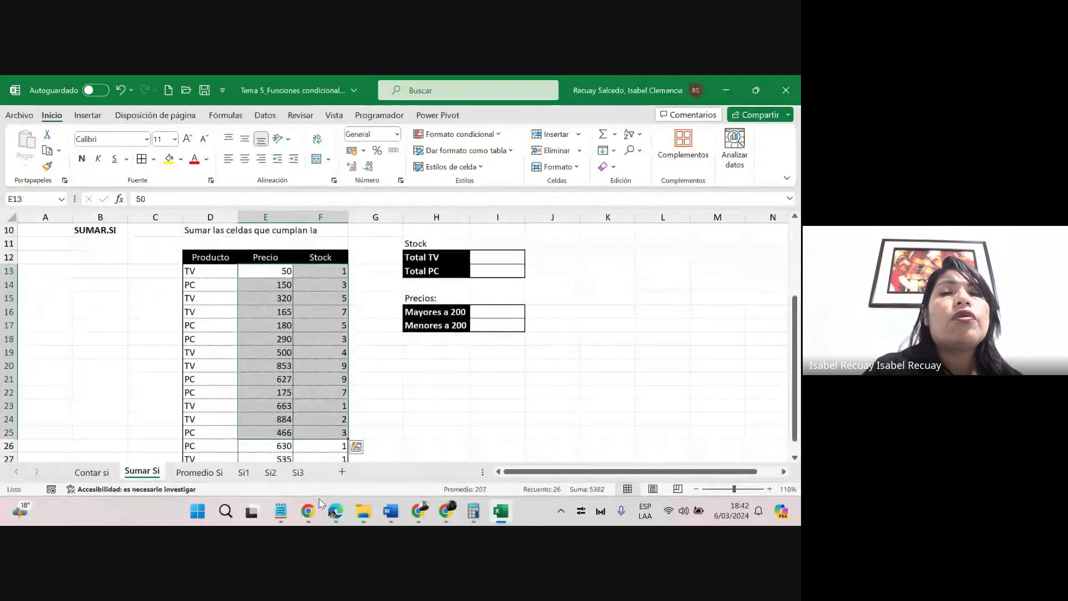
left_click(409, 416)
key("ctrl+Down")
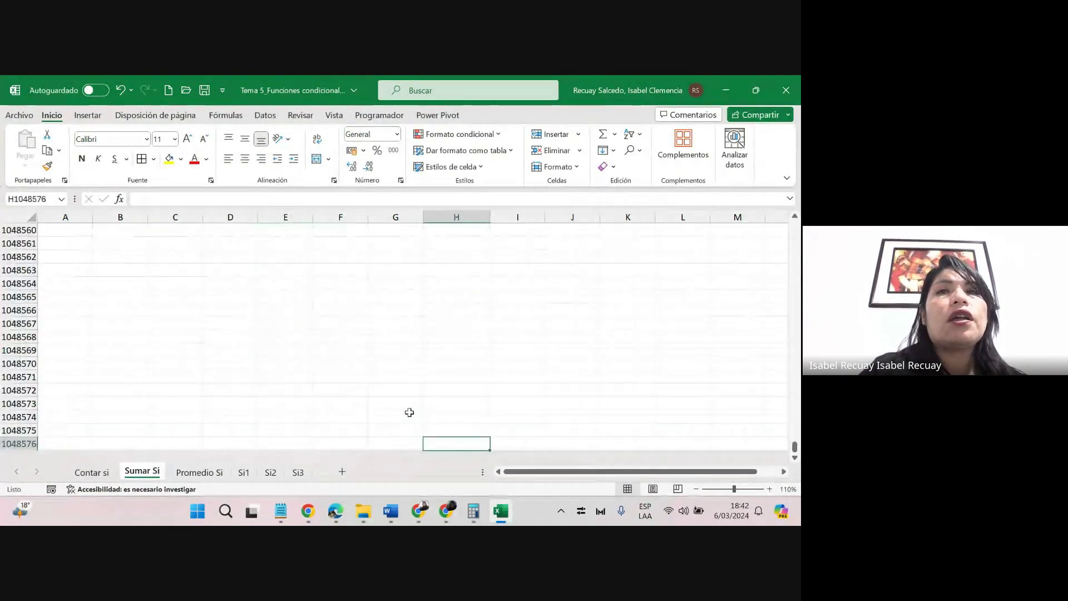
key("ctrl+Up")
key("Left")
key("Left")
key("Left")
key("Left")
key("Down")
key("Right")
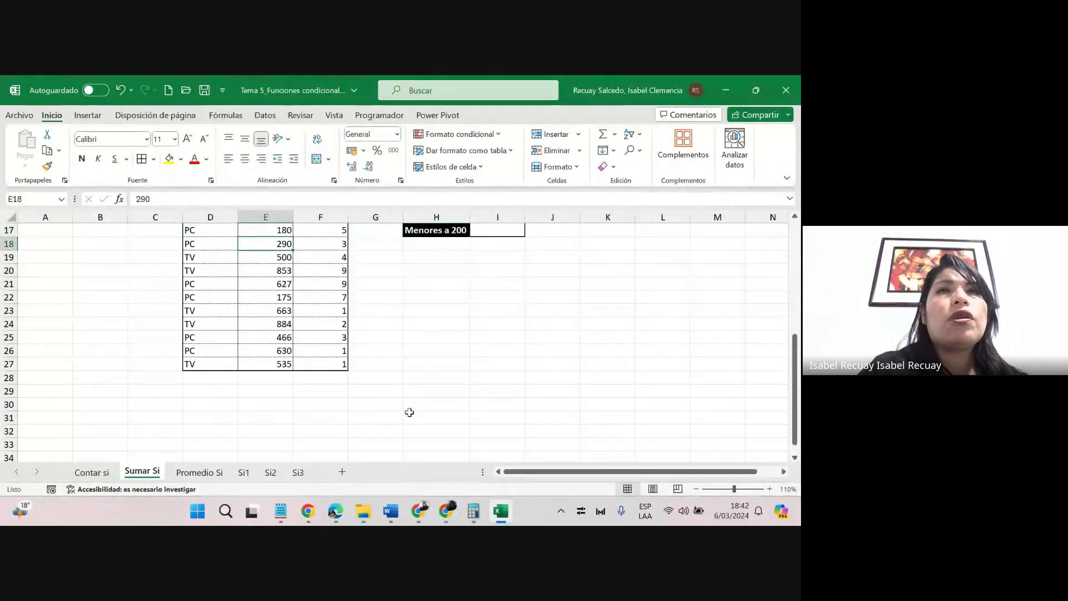
key("Right")
key("Left")
key("Down")
key("Down")
key("Down")
key("Down")
key("Down")
key("Down")
key("Down")
key("Down")
key("Down")
key("Down")
key("Down")
key("Down")
key("Down")
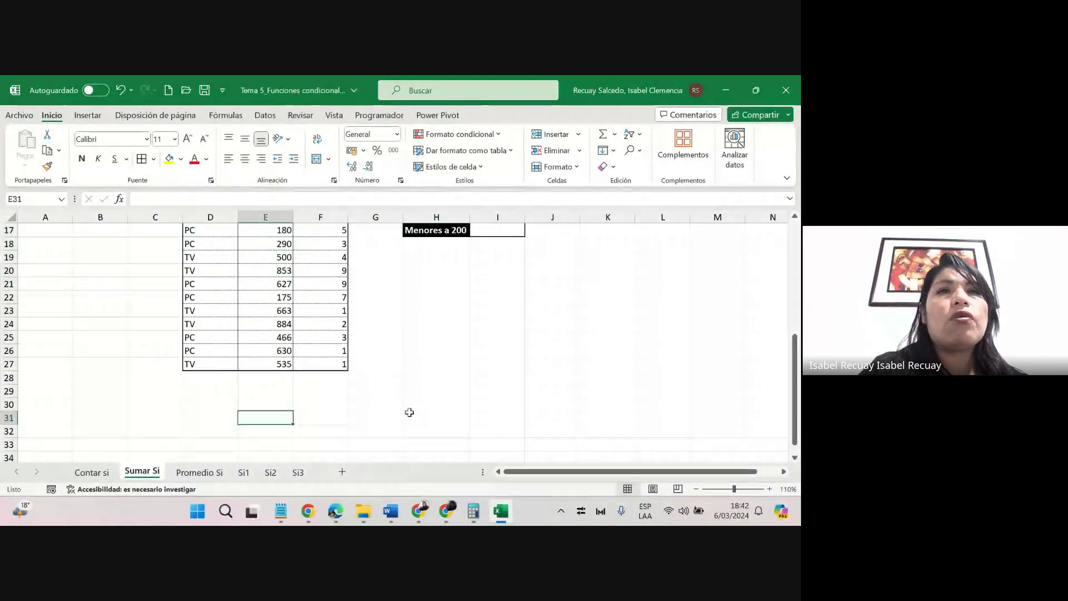
key("Up")
key("Up")
key("Up")
type("=s")
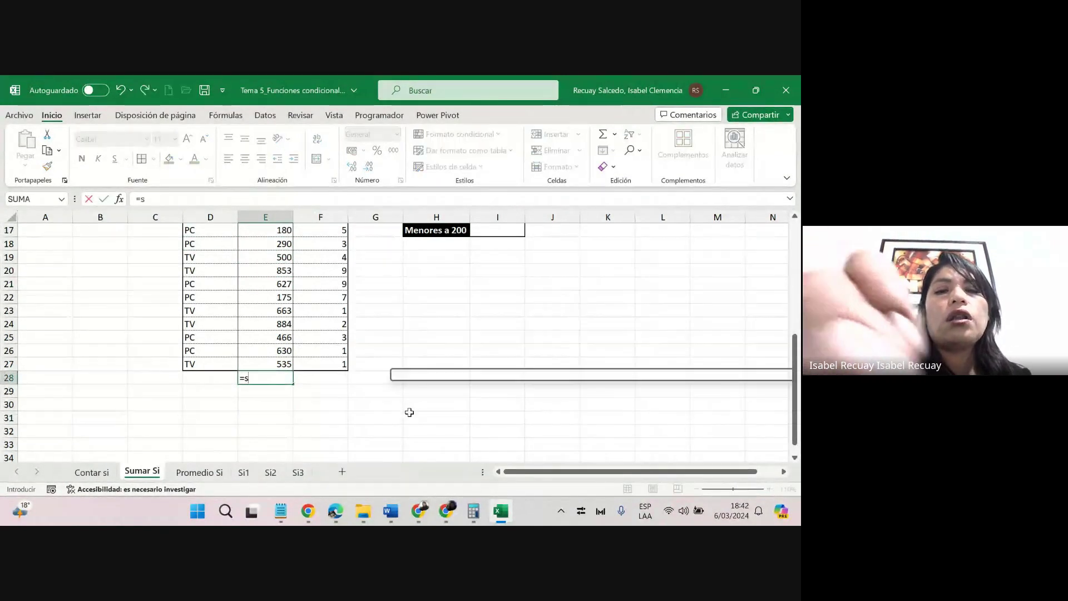
type("uma(")
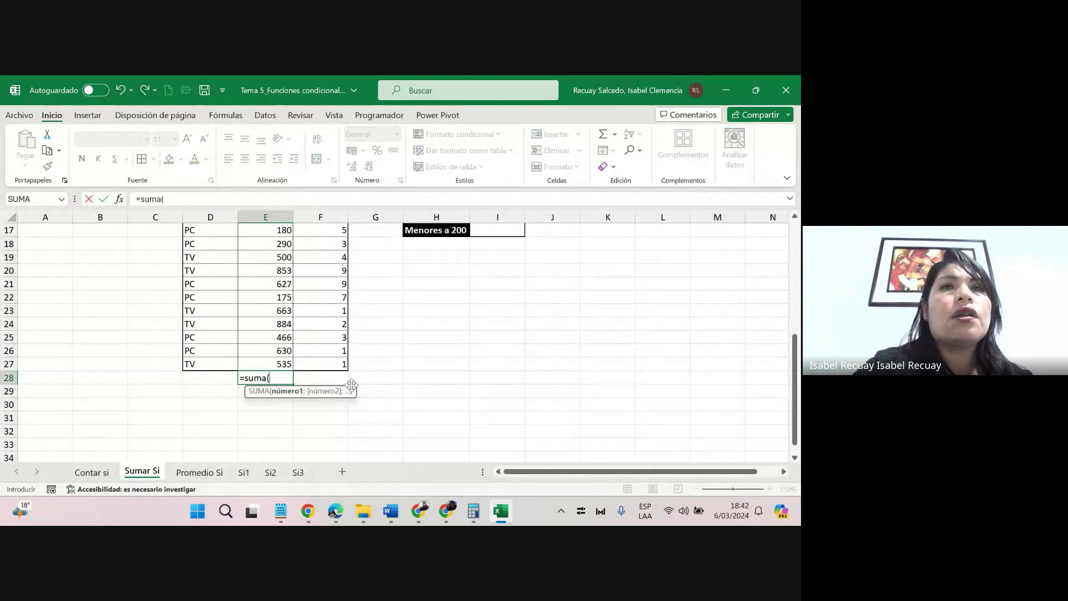
left_click_drag(280, 367, 280, 254)
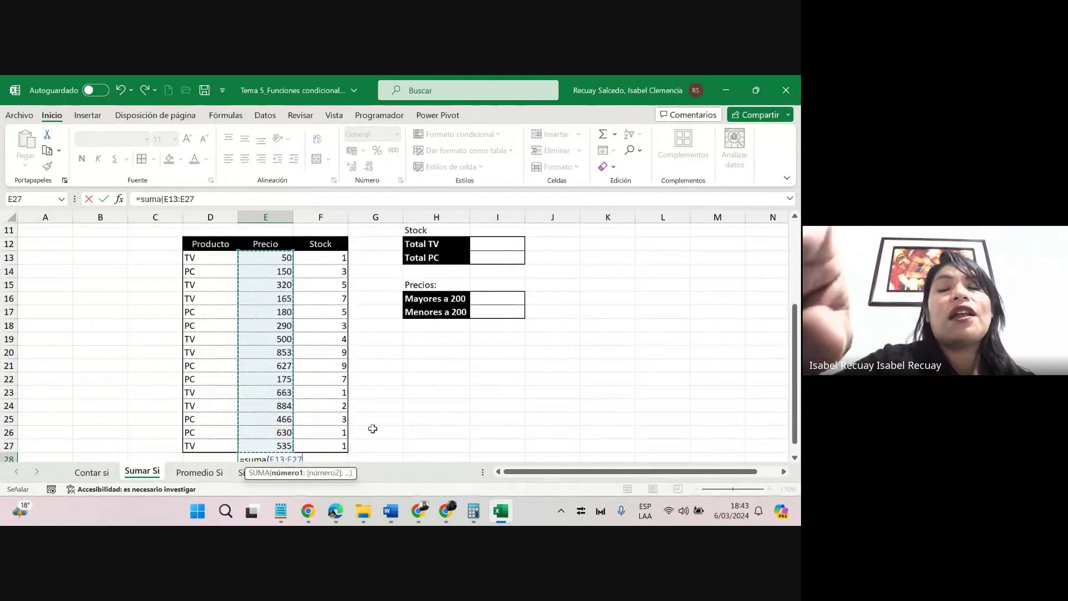
type(")")
key("Return")
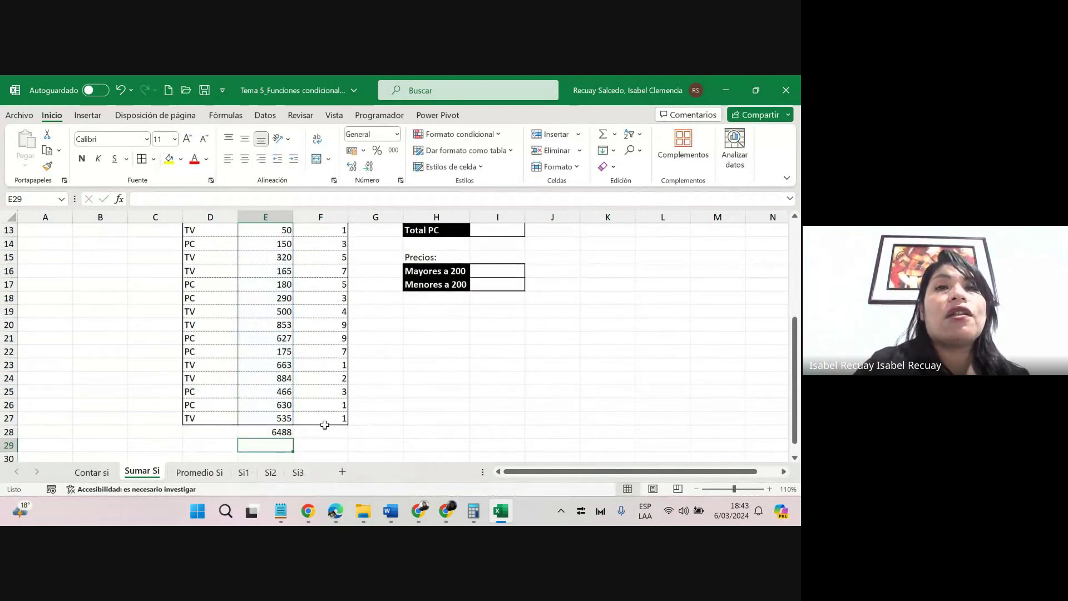
Copy the E28 sum formula across to F28 to total the Stock column, and check its range F13:F27.
left_click(282, 432)
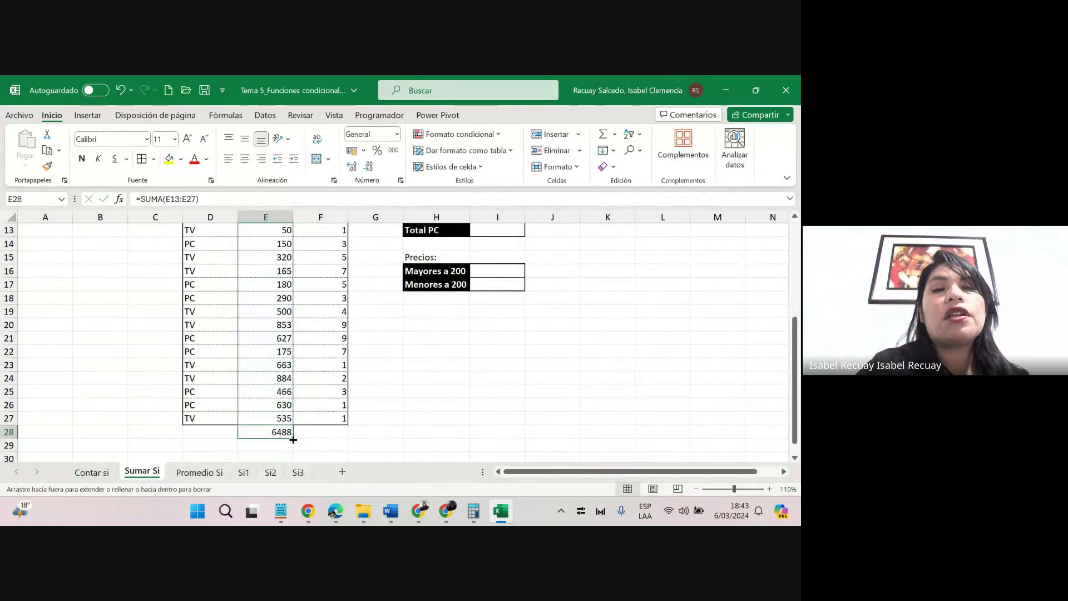
left_click_drag(293, 440, 347, 438)
double_click(334, 432)
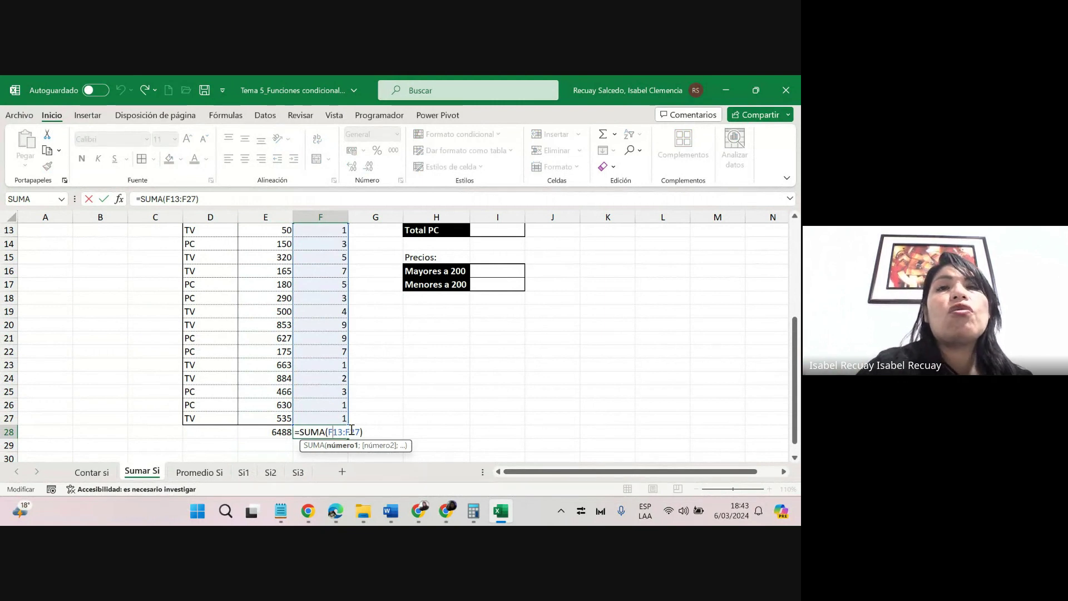
key("Return")
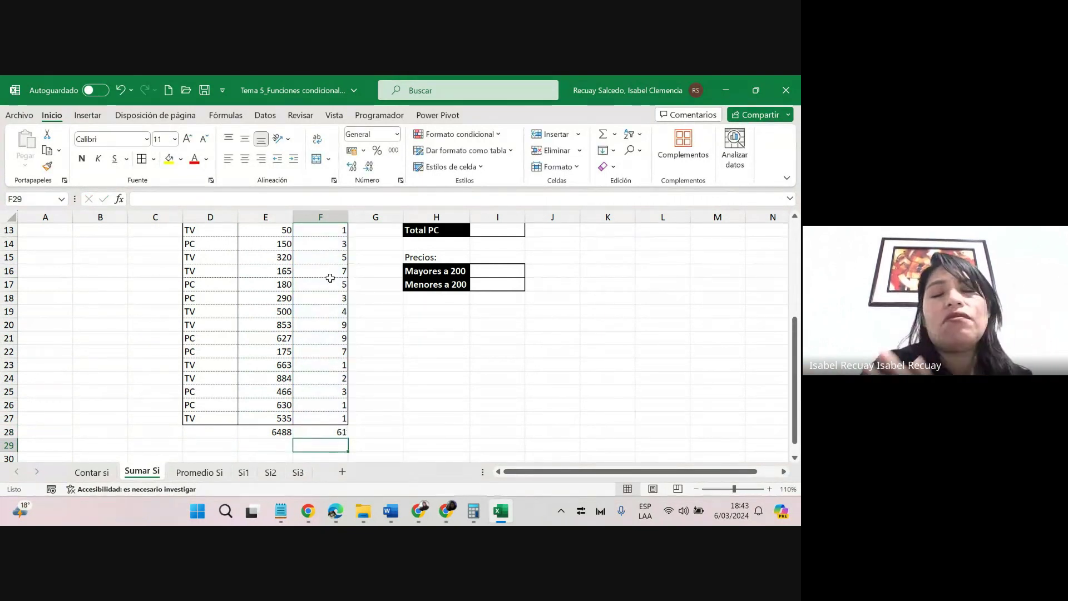
Review the SUMAR.SI syntax above the product table and check the Google Meet call for new chat messages.
left_click_drag(796, 332, 786, 258)
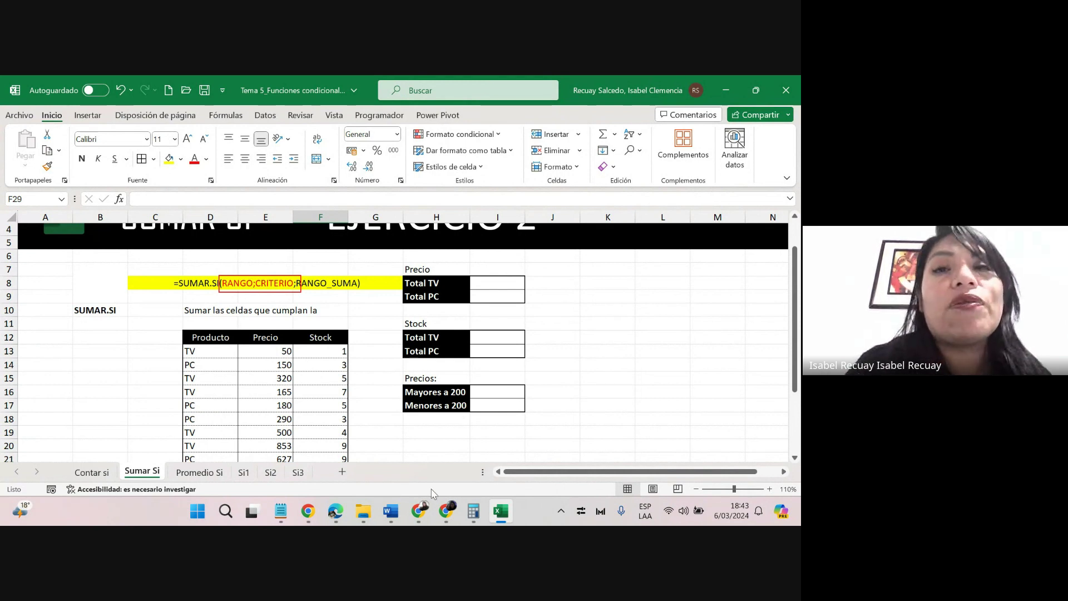
mouse_move(425, 509)
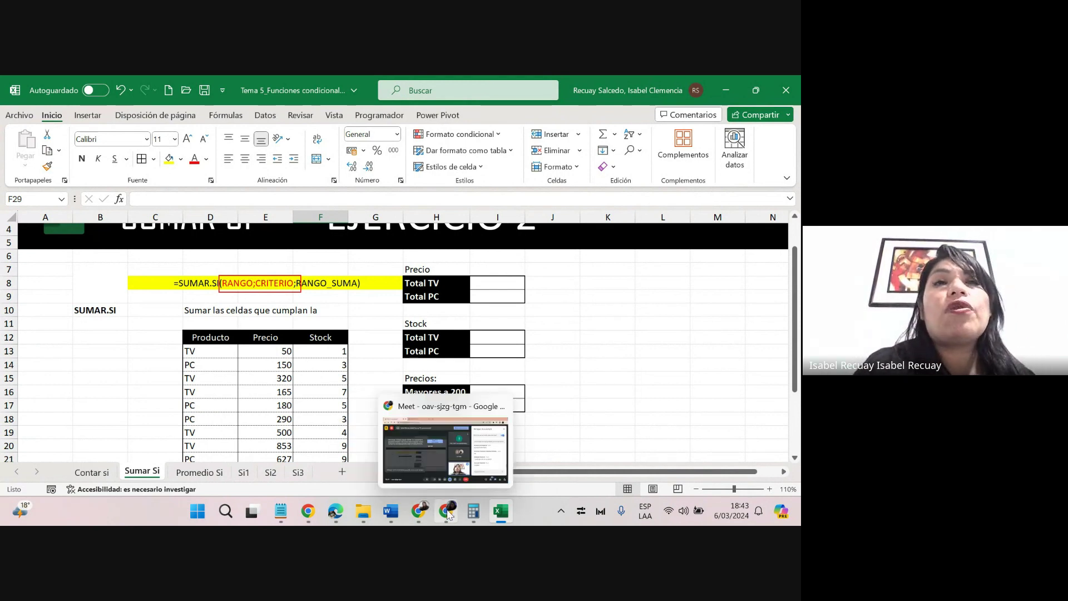
left_click(446, 461)
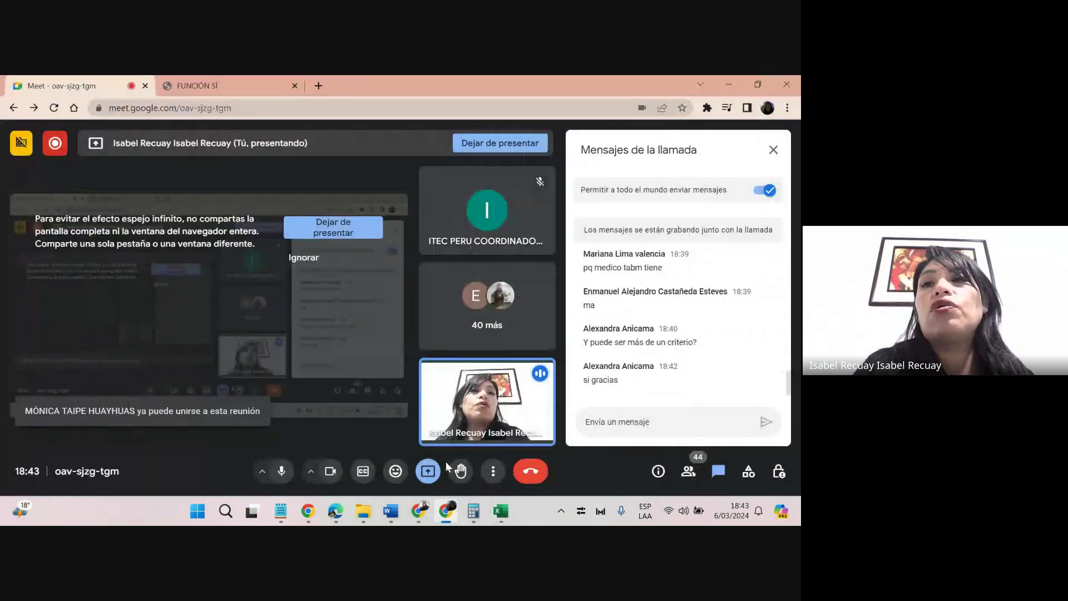
key("alt+Tab")
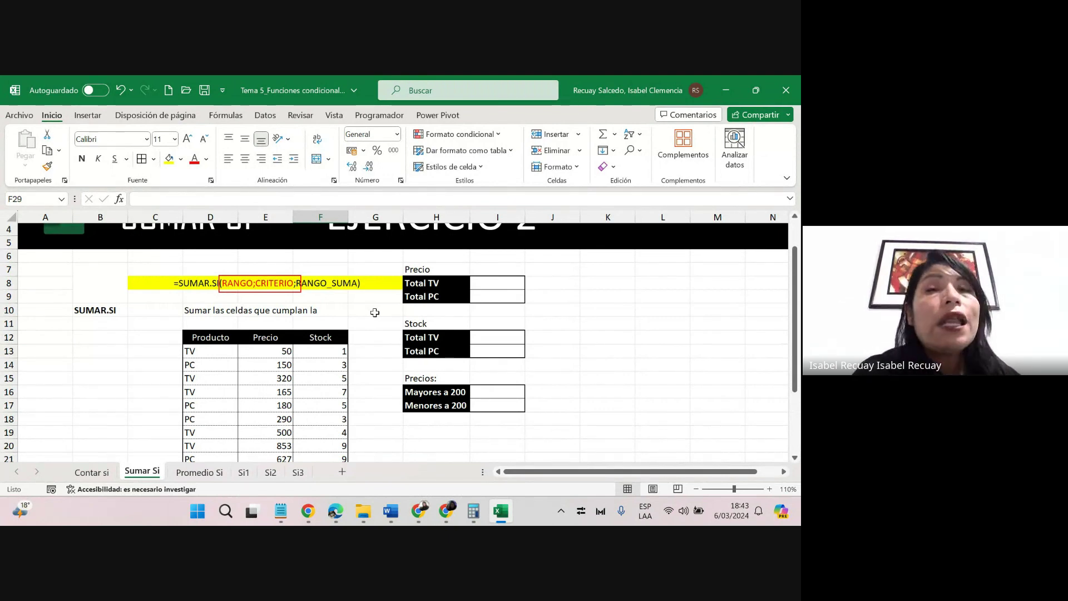
mouse_move(451, 512)
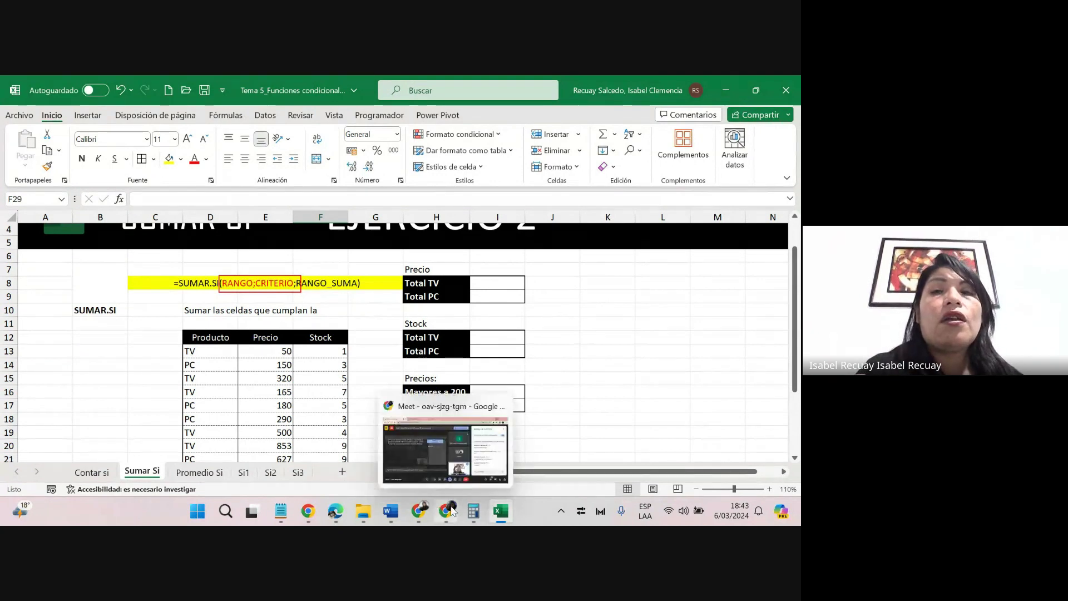
left_click(445, 448)
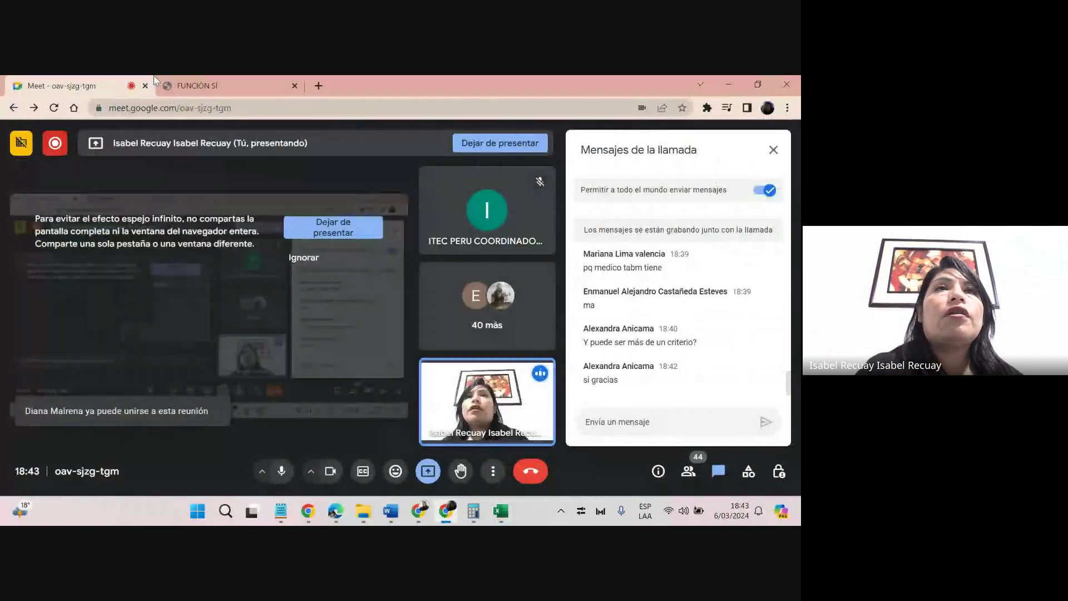
Switch to the FUNCIÓN SÍ PDF and go through its slides to page 10, which explains the SUMAR.SI function.
left_click(170, 83)
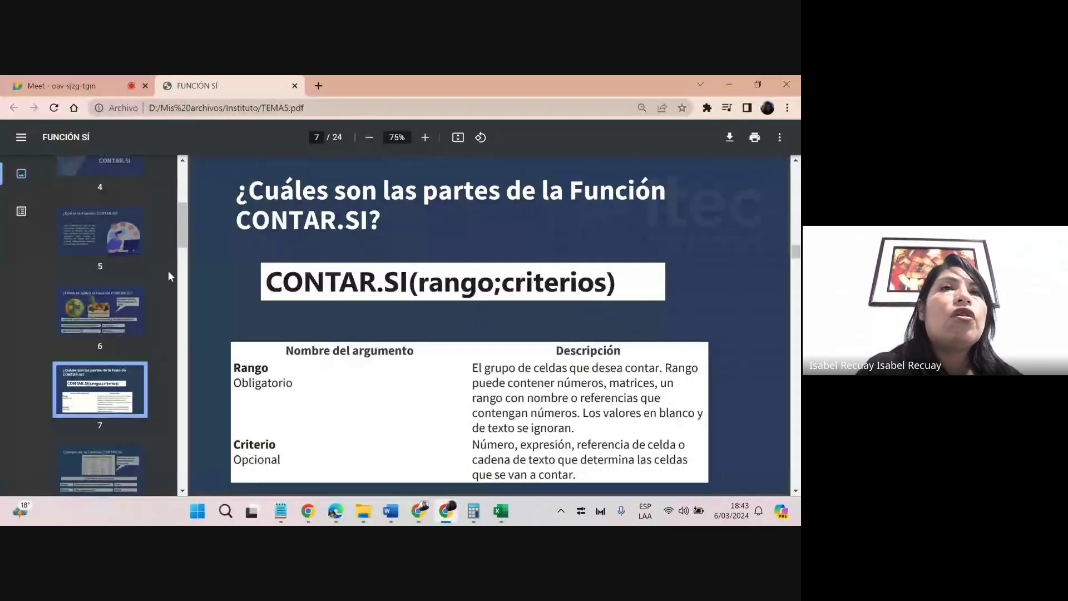
scroll(180, 231, "down", 3)
left_click(111, 331)
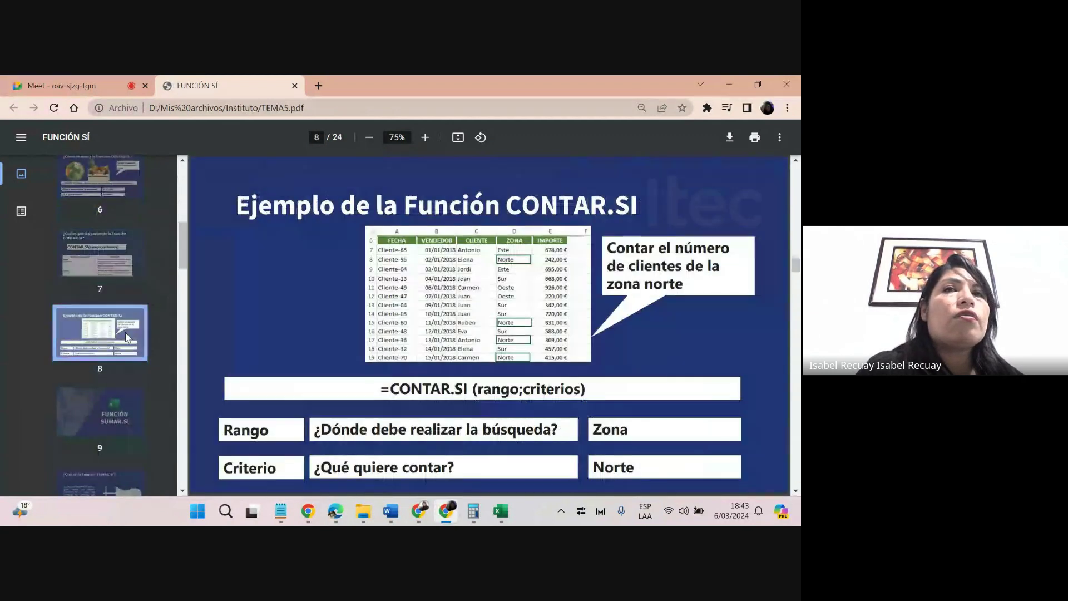
left_click(132, 392)
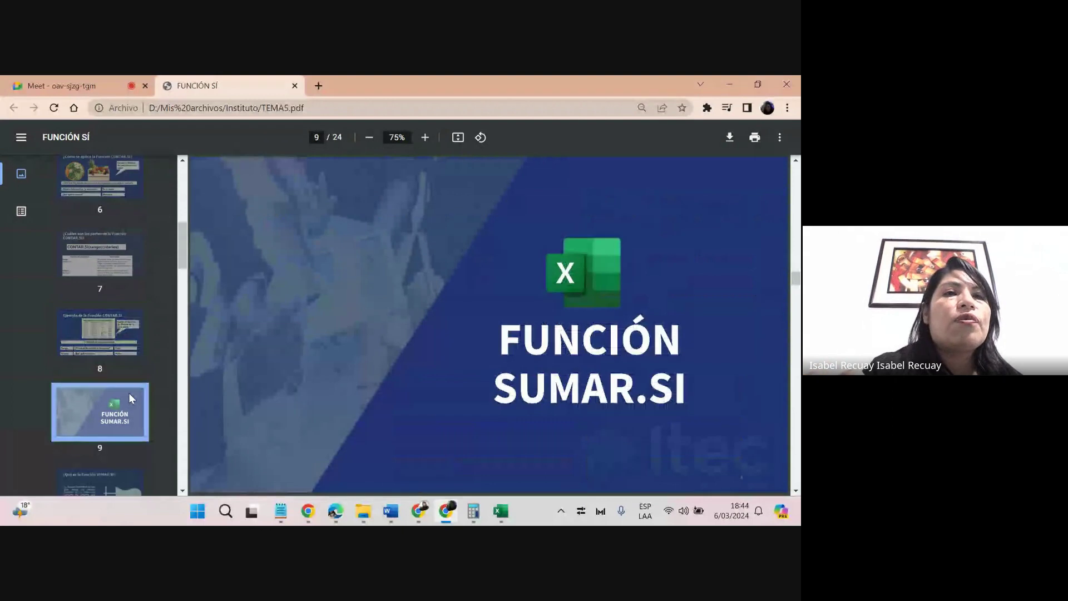
left_click(118, 485)
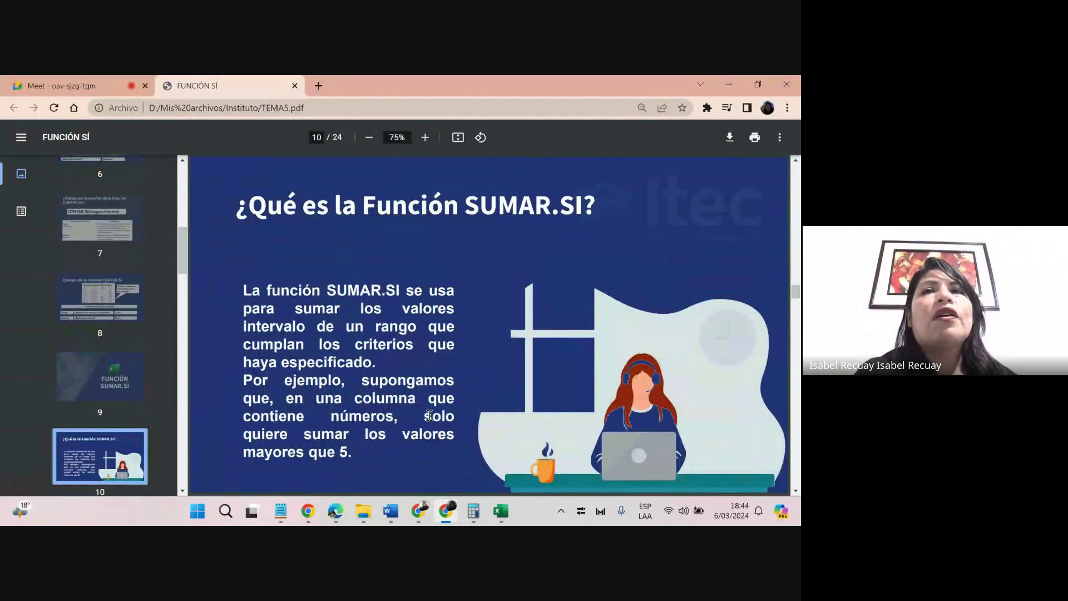
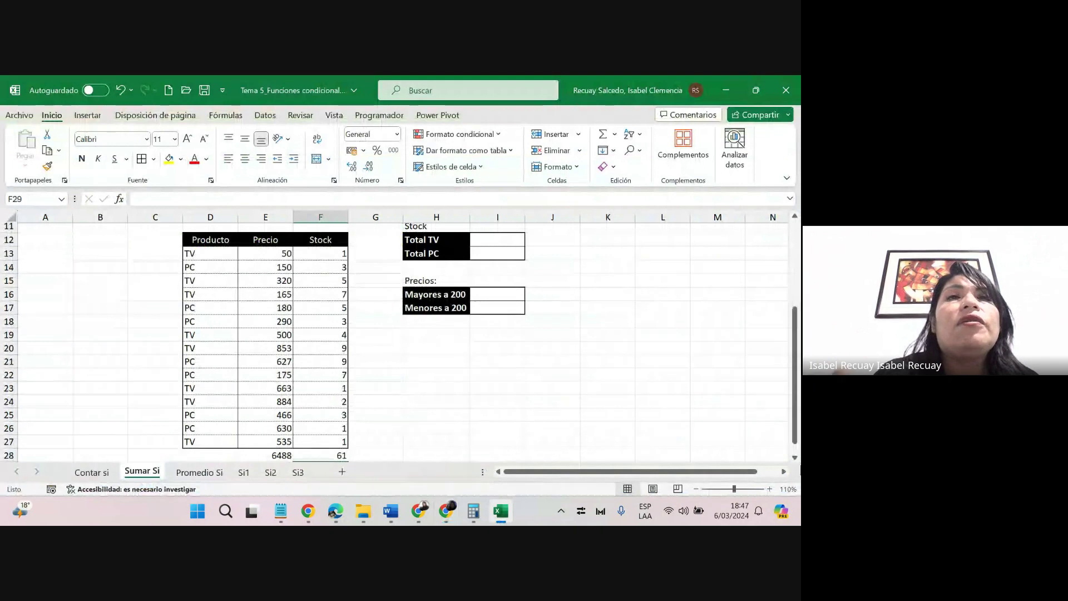
Inspect the SUMA formulas in cells E28 and F28 of the Sumar Si sheet without changing them.
left_click(271, 456)
double_click(271, 456)
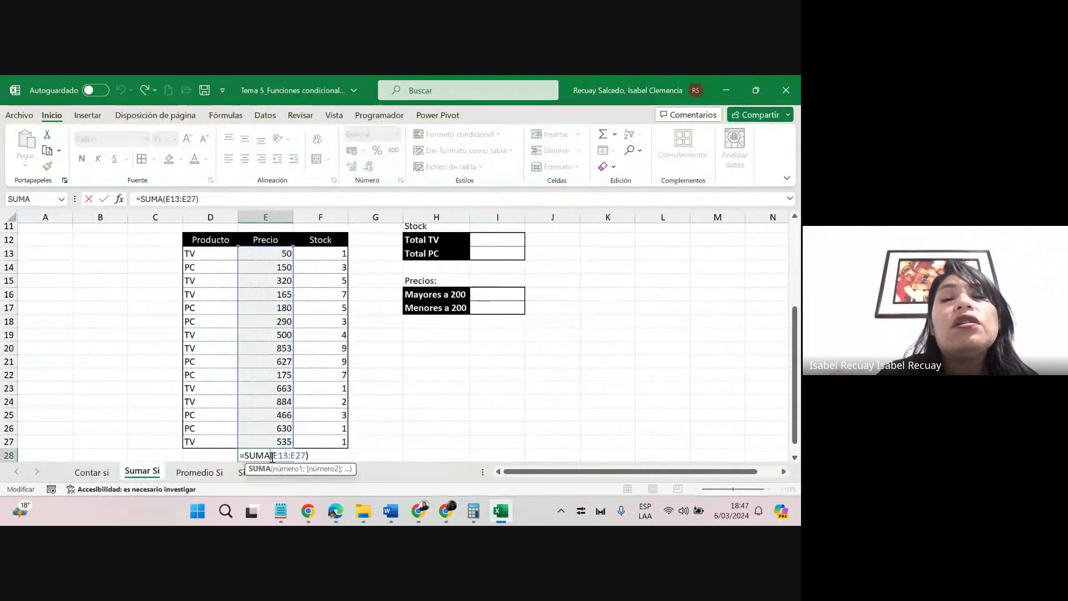
key("Return")
left_click(332, 438)
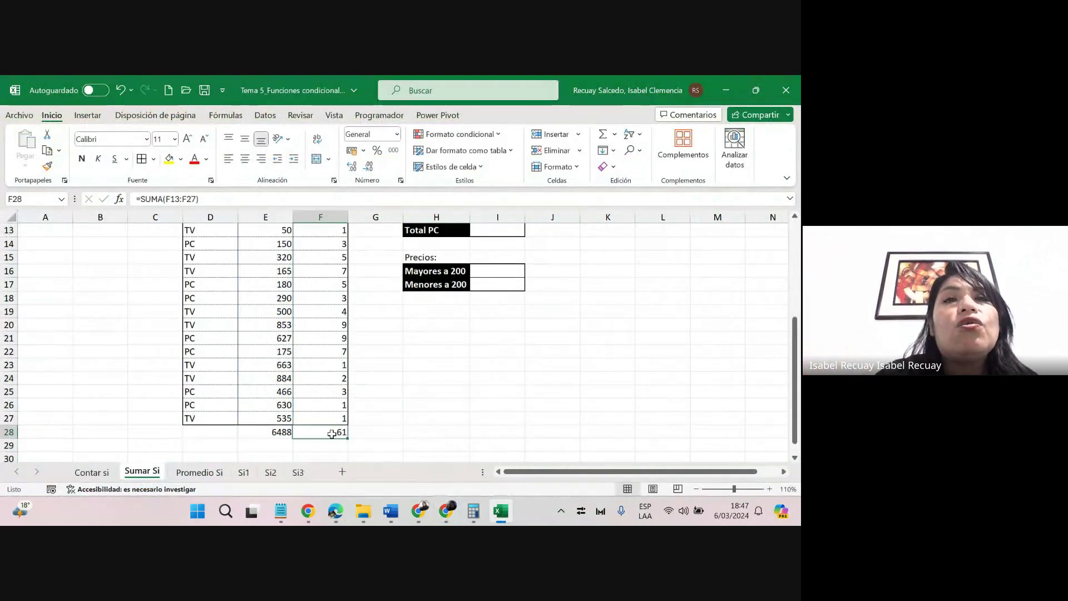
double_click(332, 437)
key("Return")
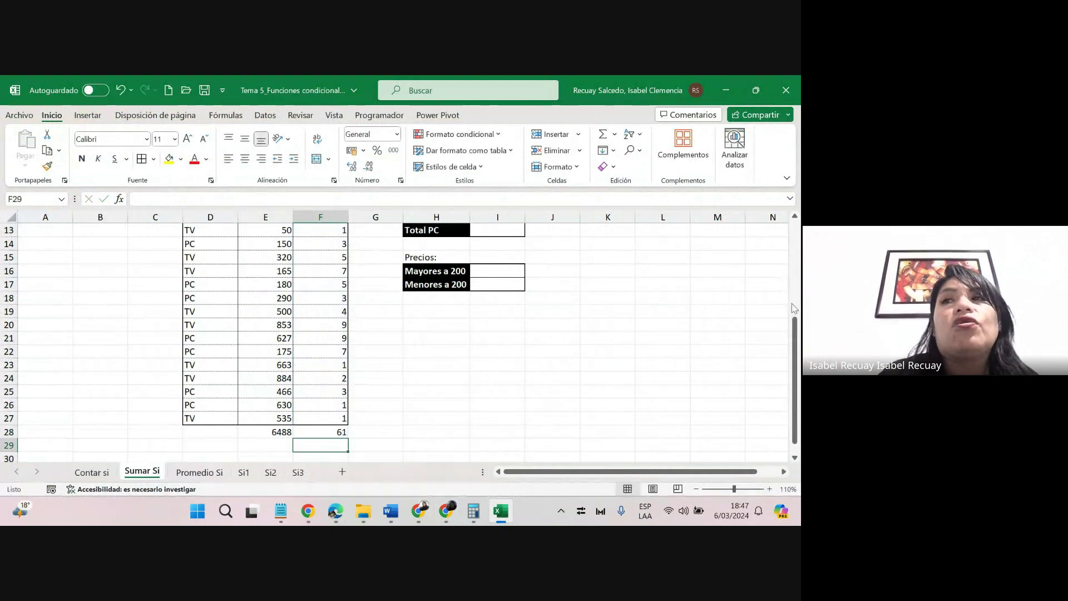
Review the SUMAR.SI syntax and the Precio Total TV label in H8, and check the Google Meet chat for answers.
left_click_drag(795, 330, 794, 316)
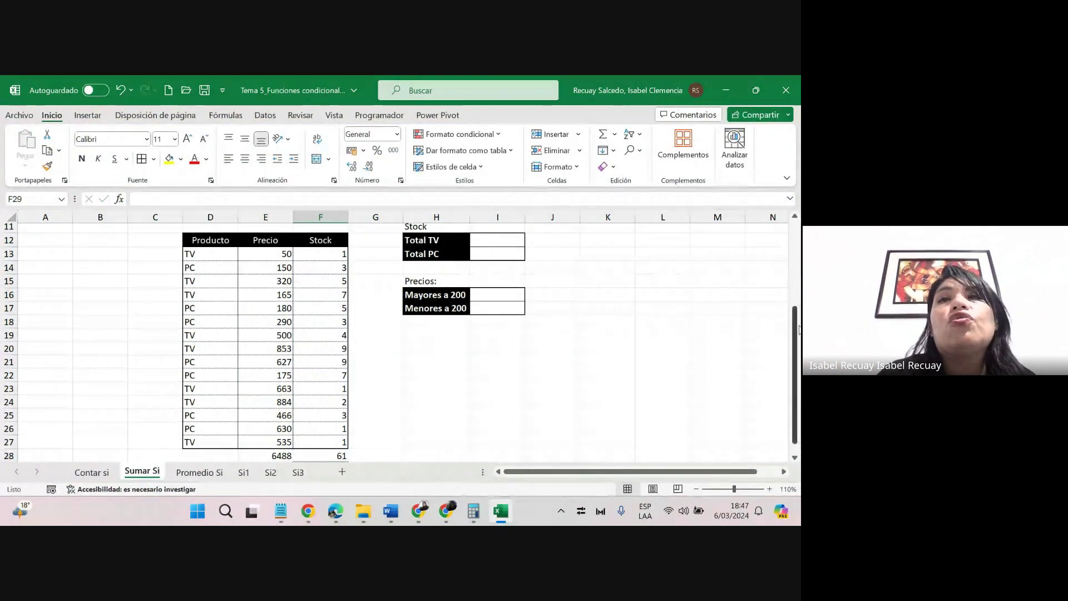
left_click_drag(795, 323, 795, 276)
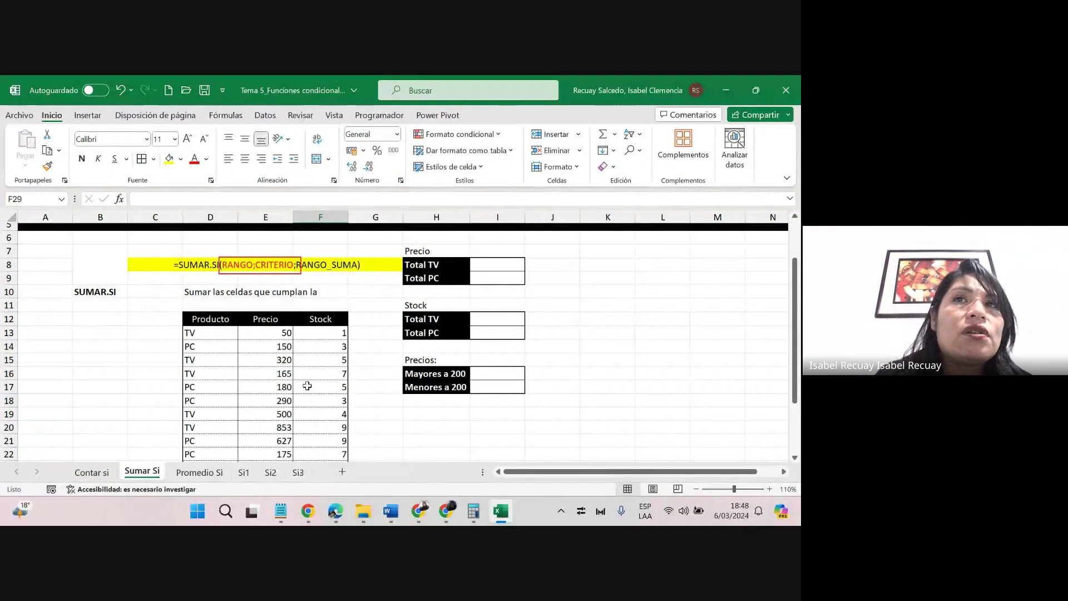
left_click(436, 266)
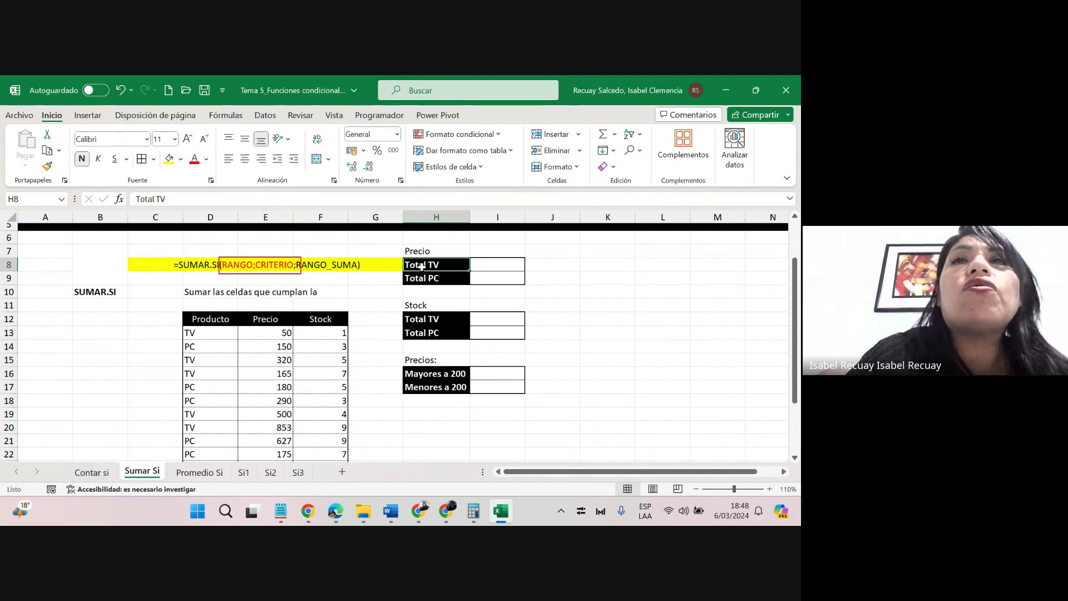
left_click(444, 513)
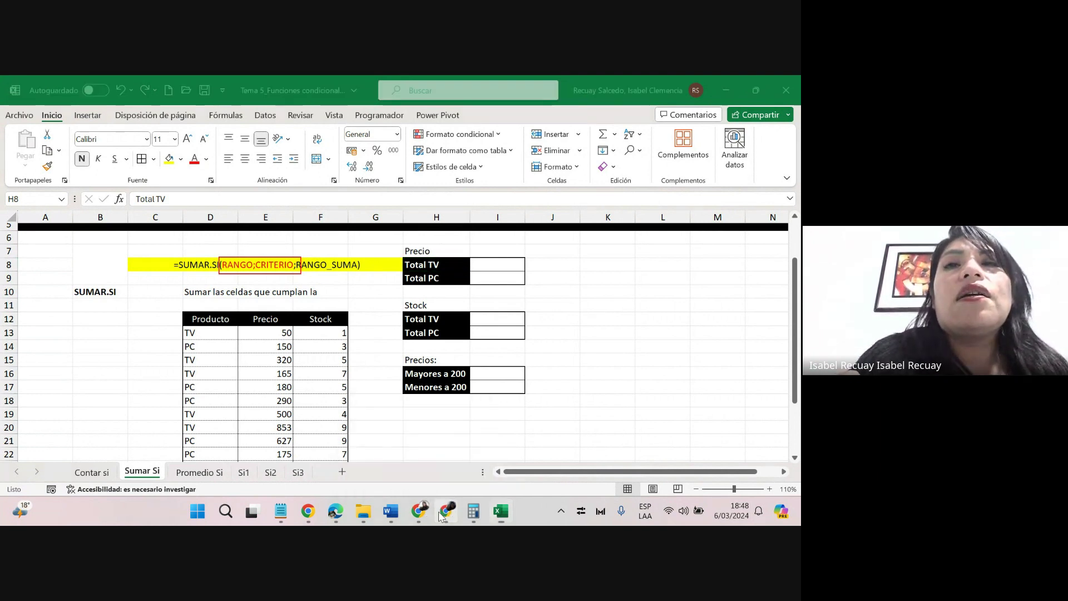
left_click(96, 87)
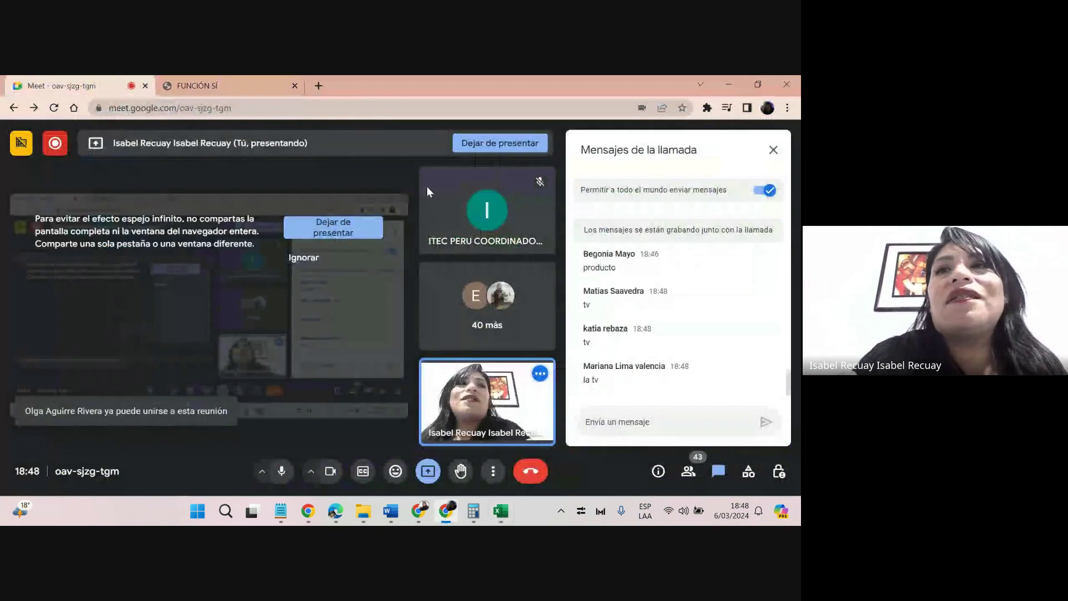
left_click(727, 87)
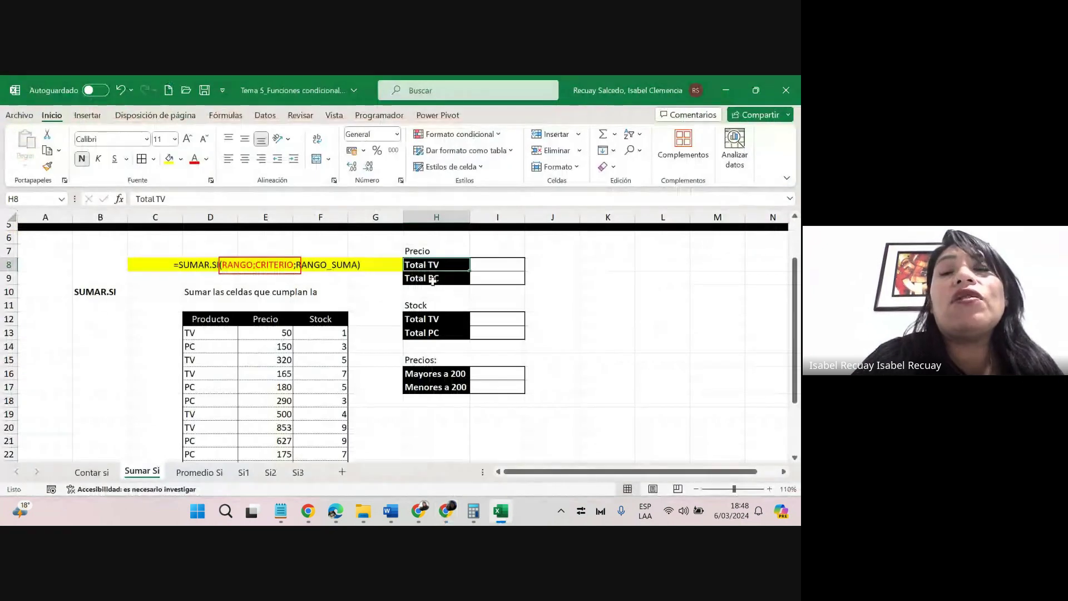
Start a SUMAR.SI formula in I8 for the Precio Total TV, and check the Google Meet chat for the range answers.
left_click(496, 265)
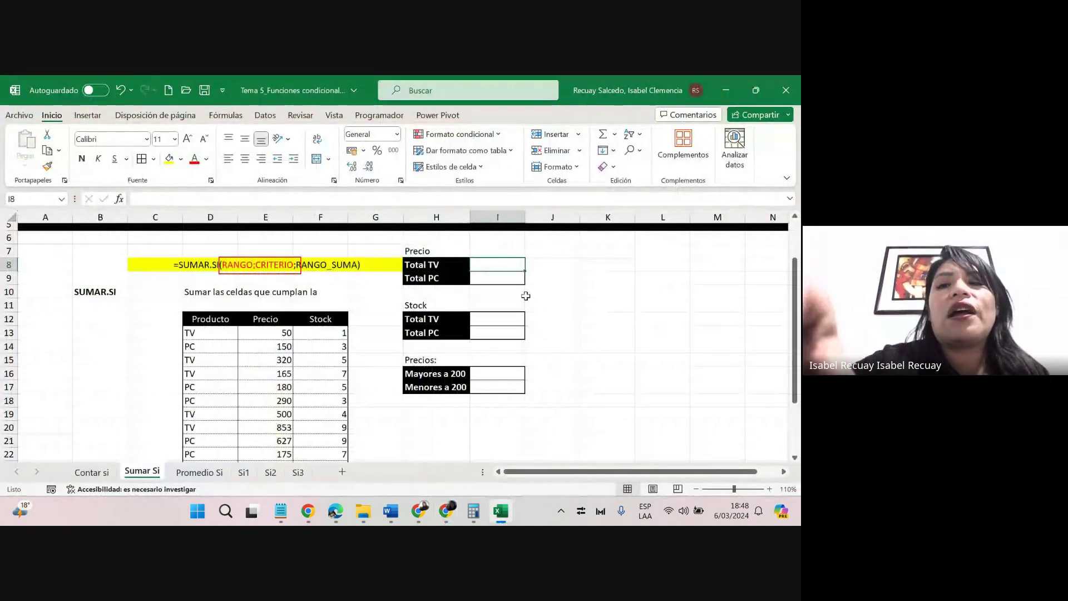
type("=sumar.")
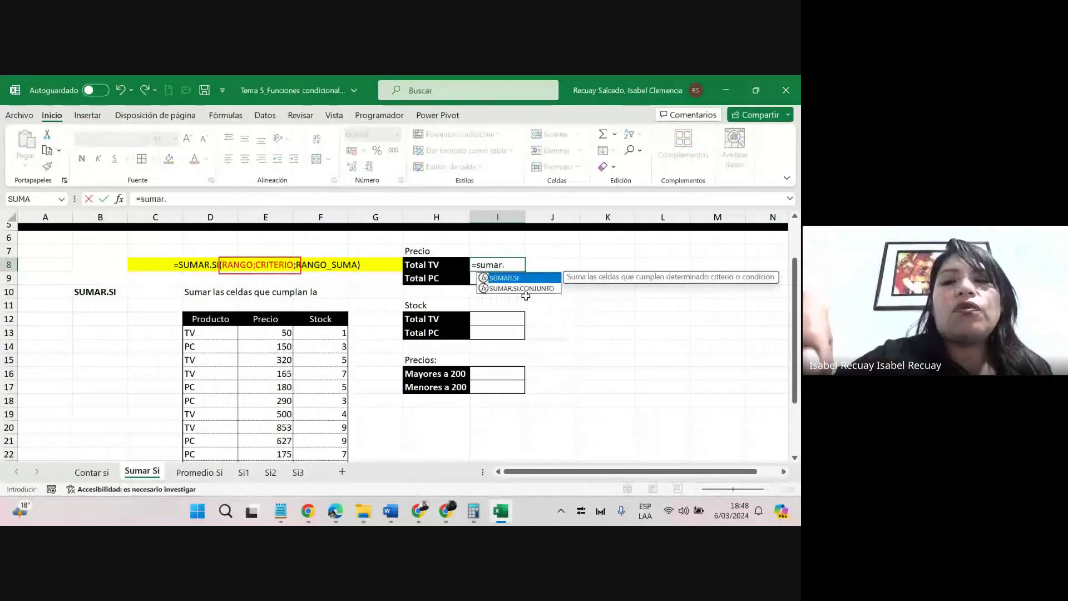
type("si(")
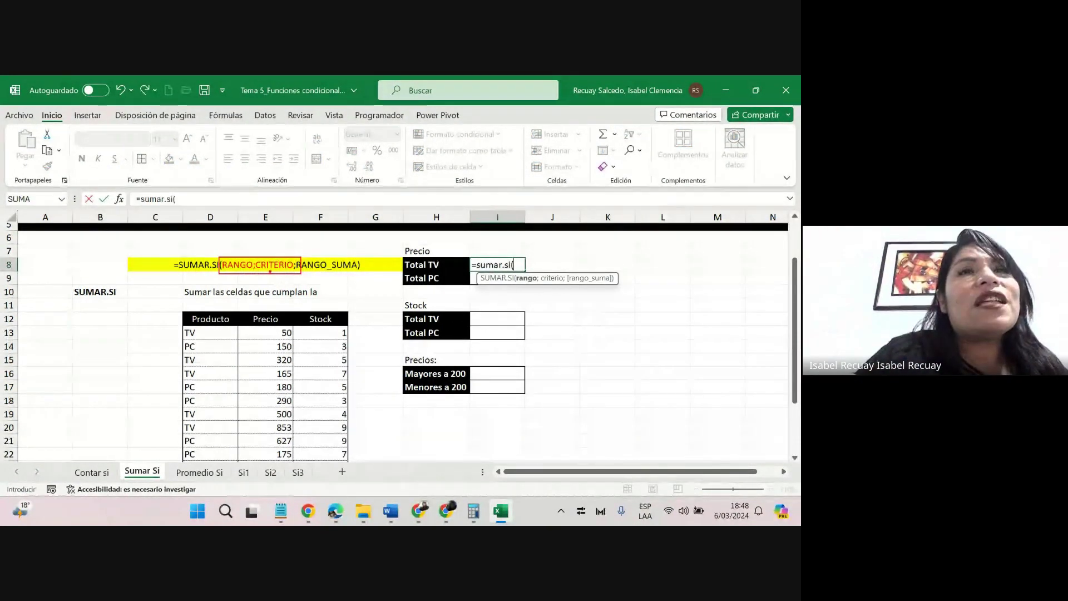
left_click_drag(270, 272, 233, 276)
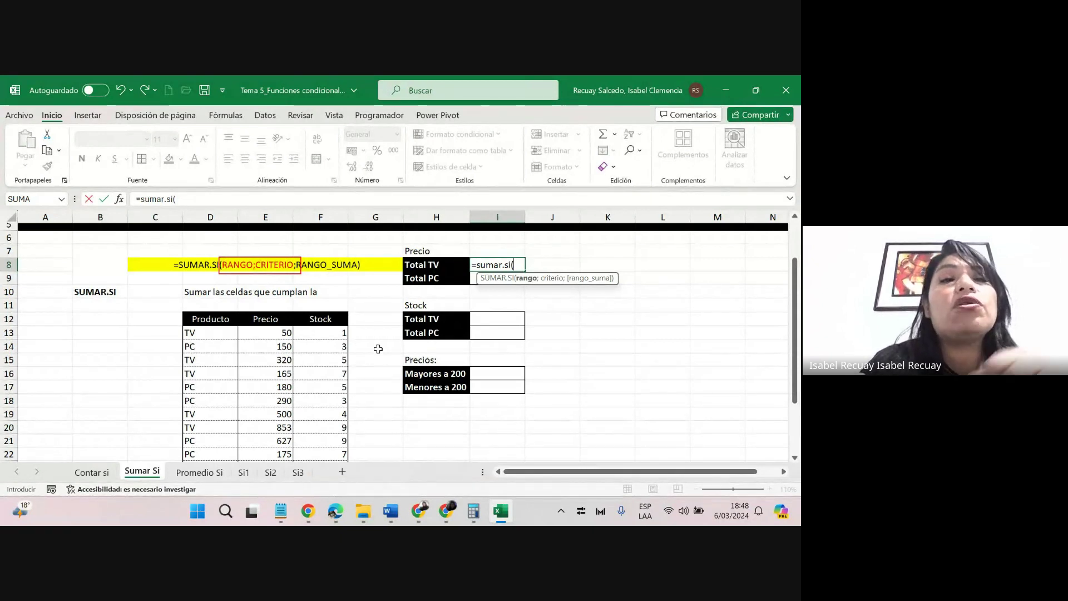
key("alt+Tab")
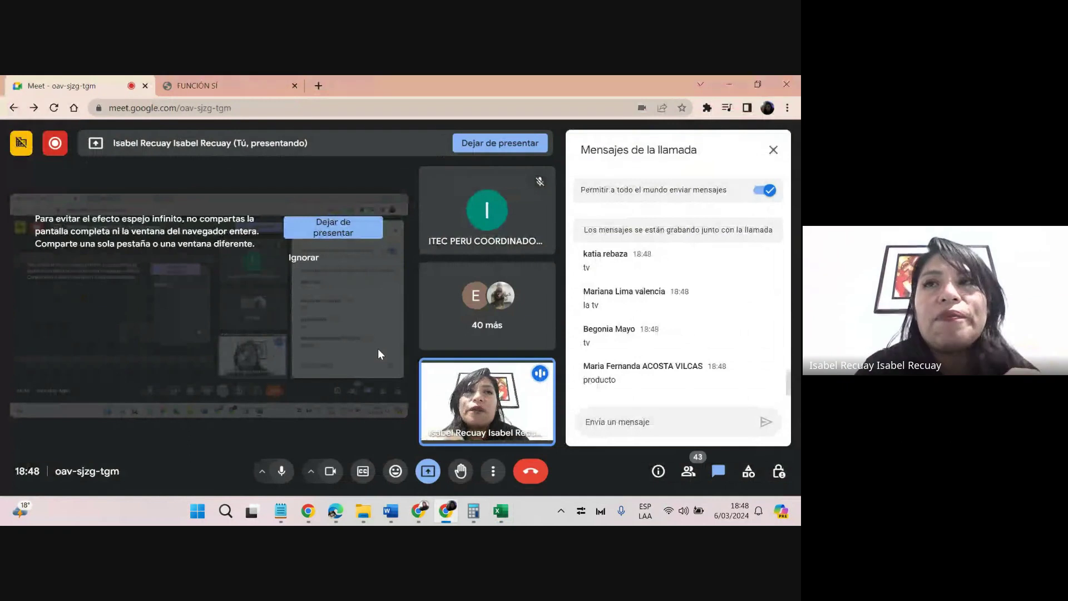
key("alt+Tab")
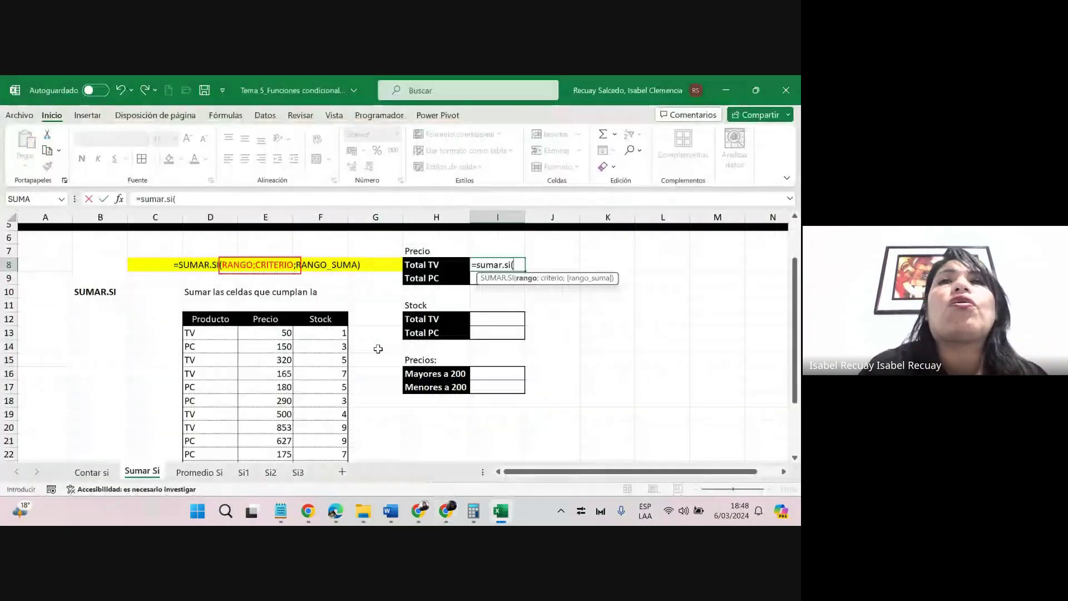
Give the I8 SUMAR.SI formula the Producto range D13:D27 and the criterion "TV".
left_click_drag(223, 332, 226, 422)
left_click_drag(795, 357, 797, 323)
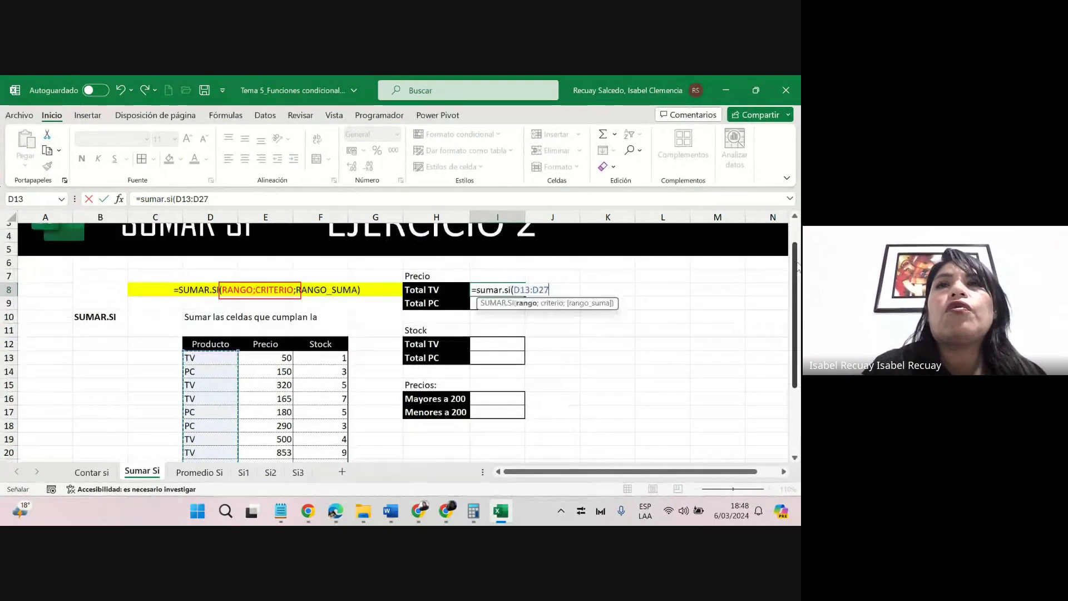
type(";")
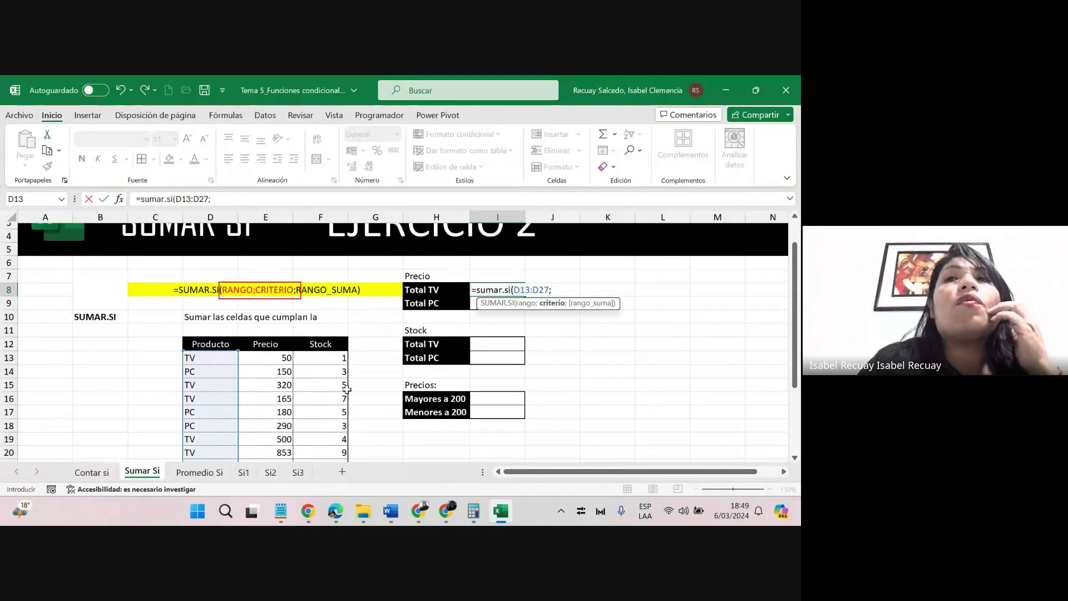
type("\"")
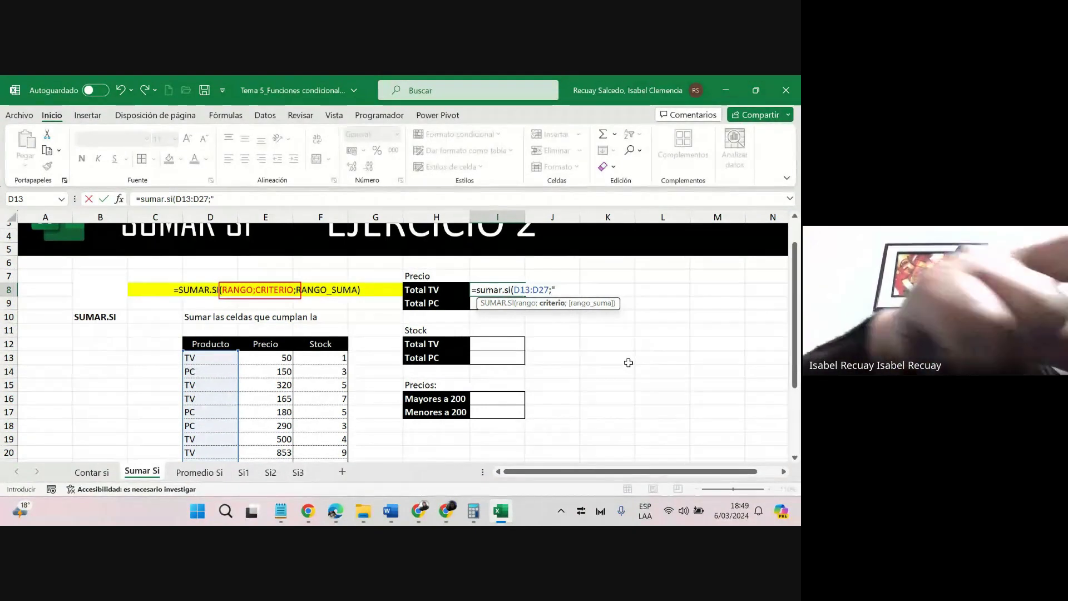
type("TV\"")
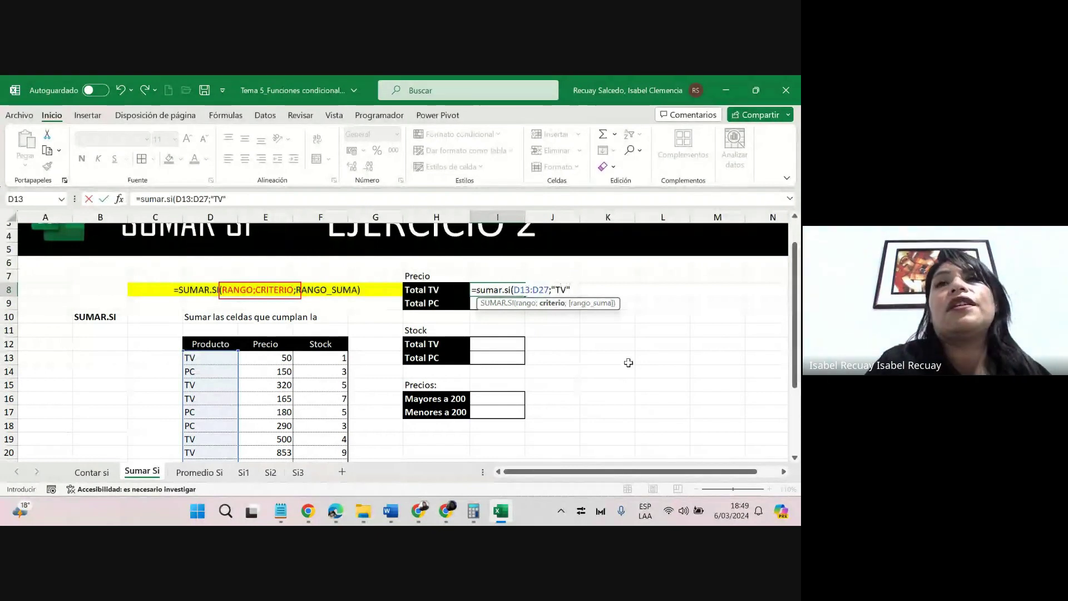
type(";")
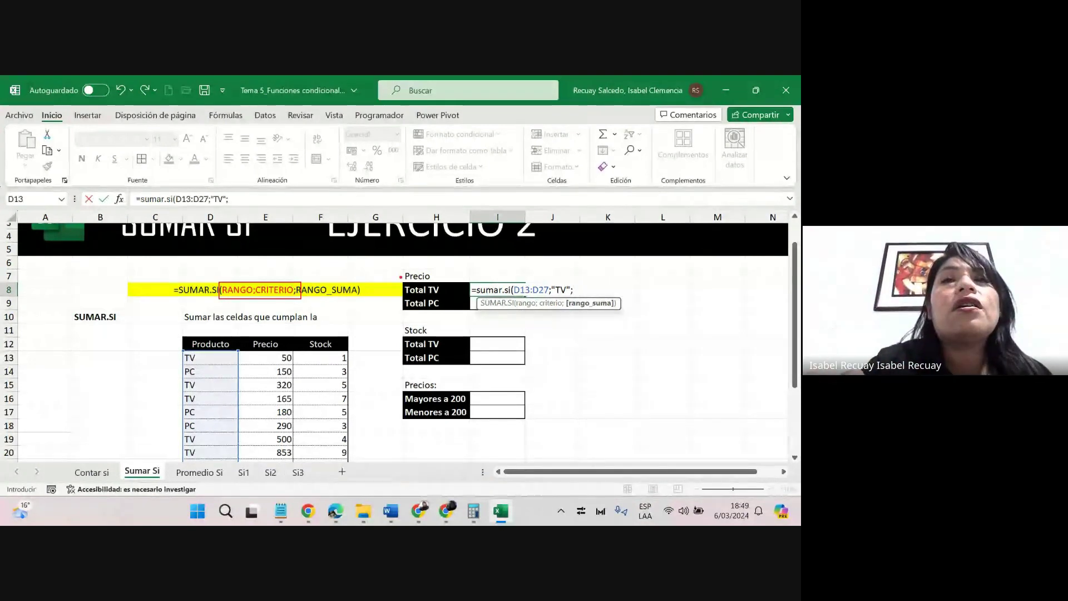
Circle the Precio label above the totals and the table's Precio header on screen, and clear the annotations.
mouse_move(401, 277)
left_mouse_down()
mouse_move(442, 272)
mouse_move(402, 282)
left_mouse_up()
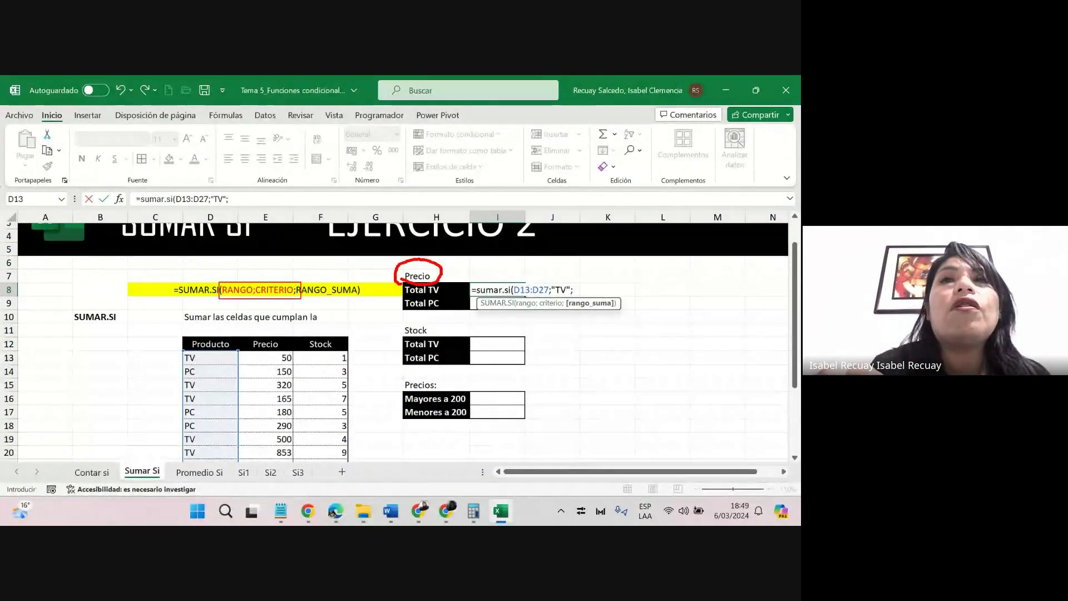
left_click_drag(474, 244, 419, 269)
left_click(410, 270)
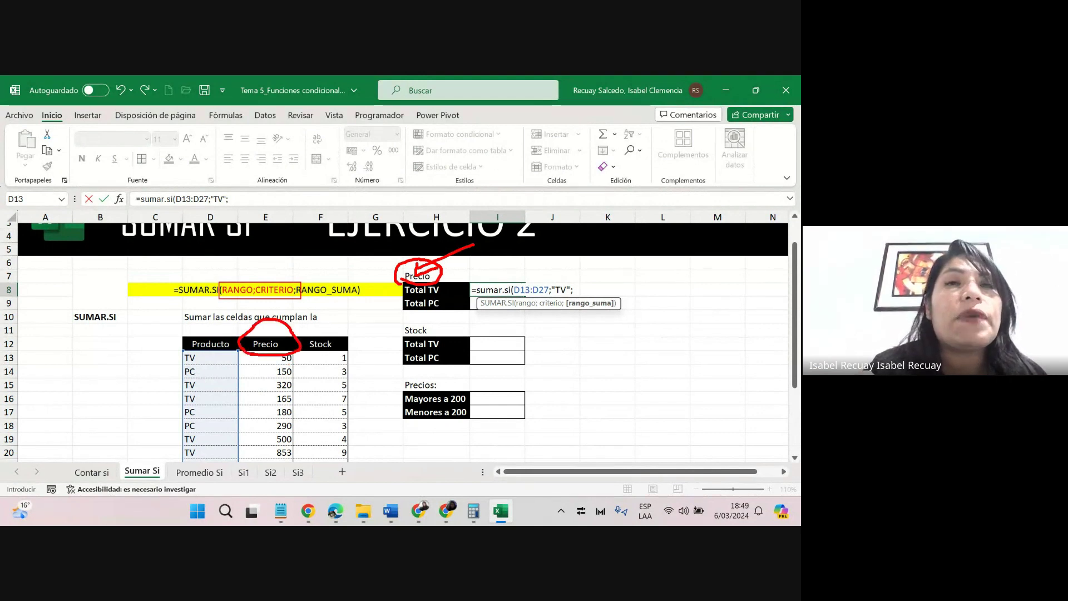
key("Escape")
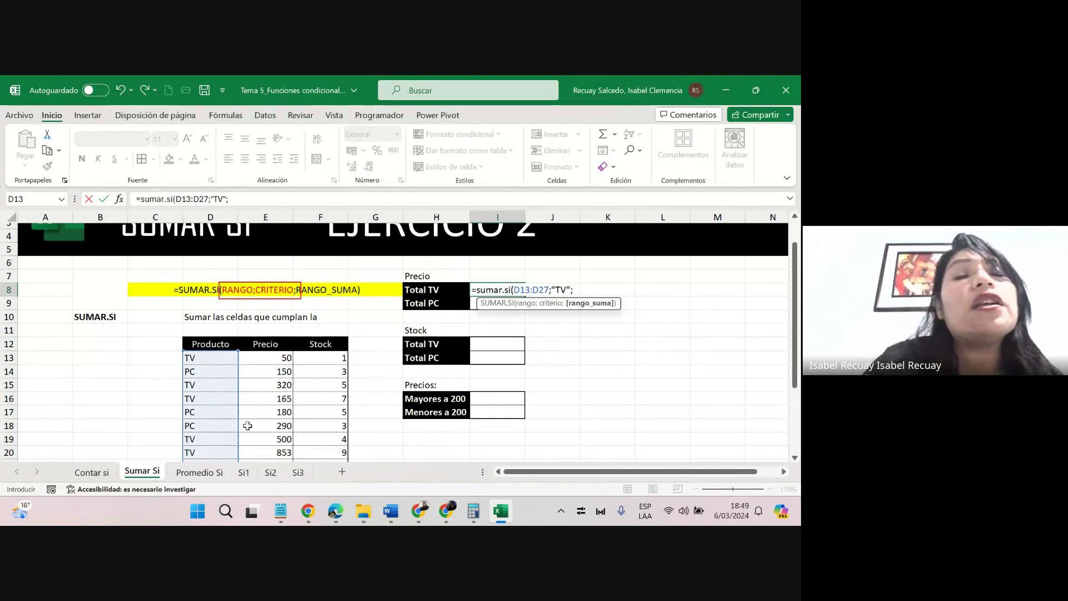
Complete the I8 formula with the Precio sum range E13:E27 as =sumar.si(D13:D27;"TV";E13:E27).
left_click_drag(270, 357, 284, 437)
scroll(568, 317, "up", 4)
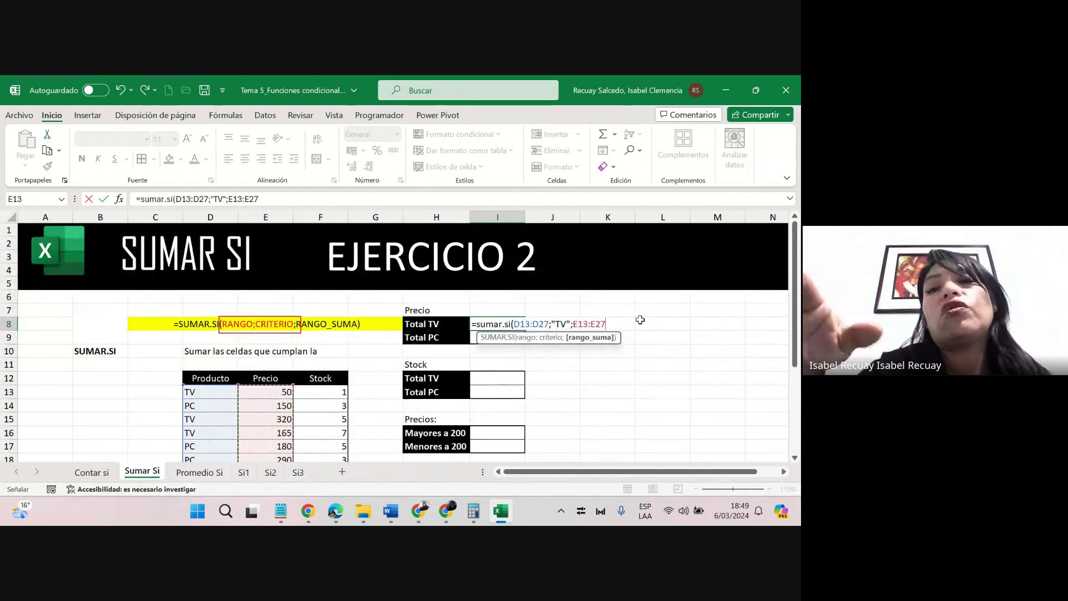
type(")")
key("Return")
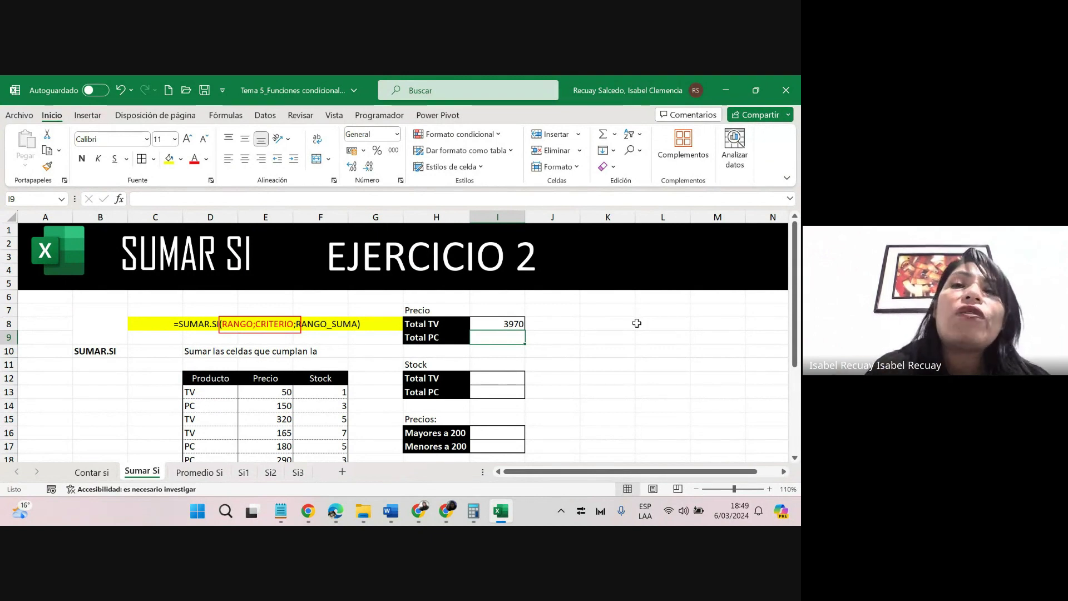
Check the Google Meet chat for the students' Total PC formulas and return to the Sumar Si sheet.
left_click(442, 512)
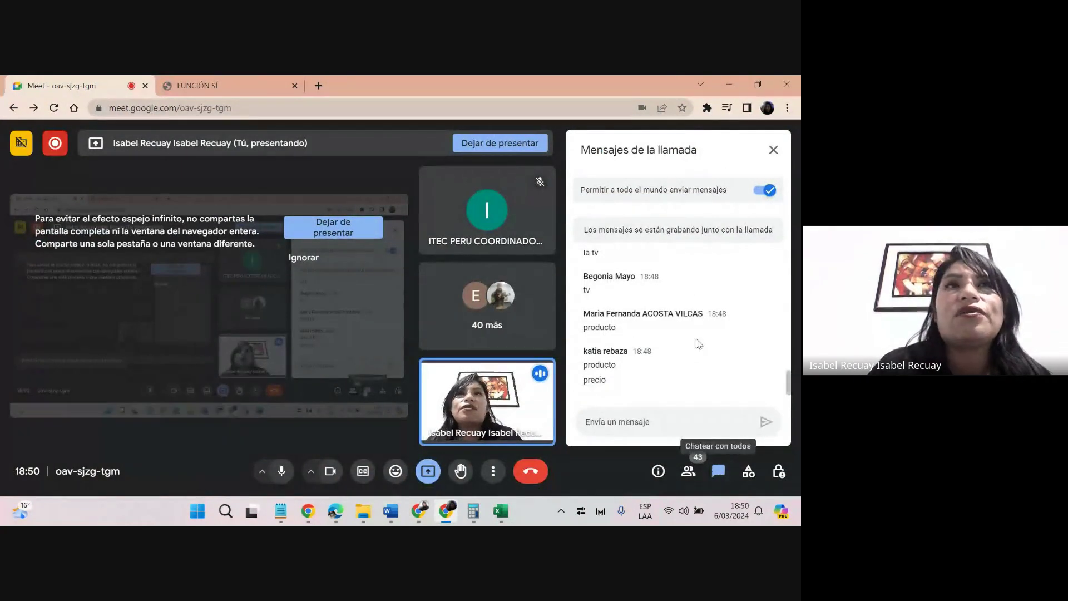
left_click(727, 80)
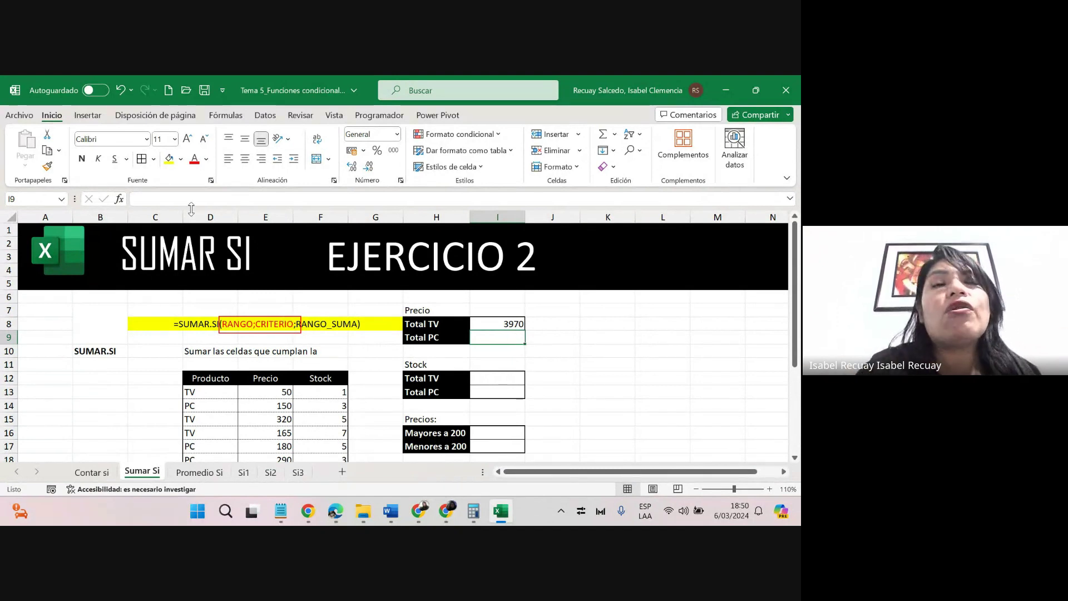
key("alt+Tab")
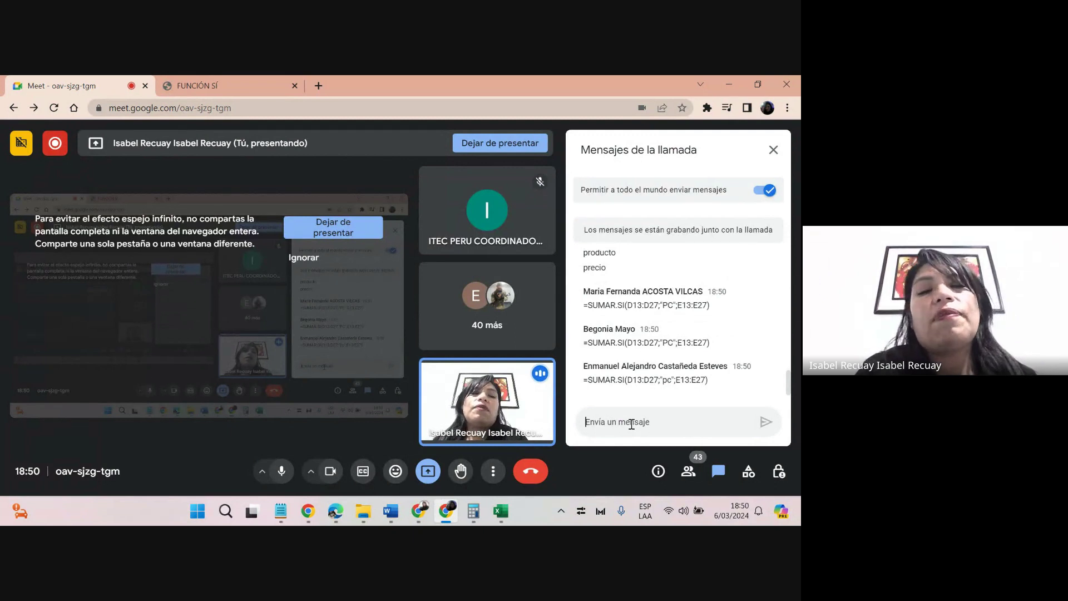
key("alt+Tab")
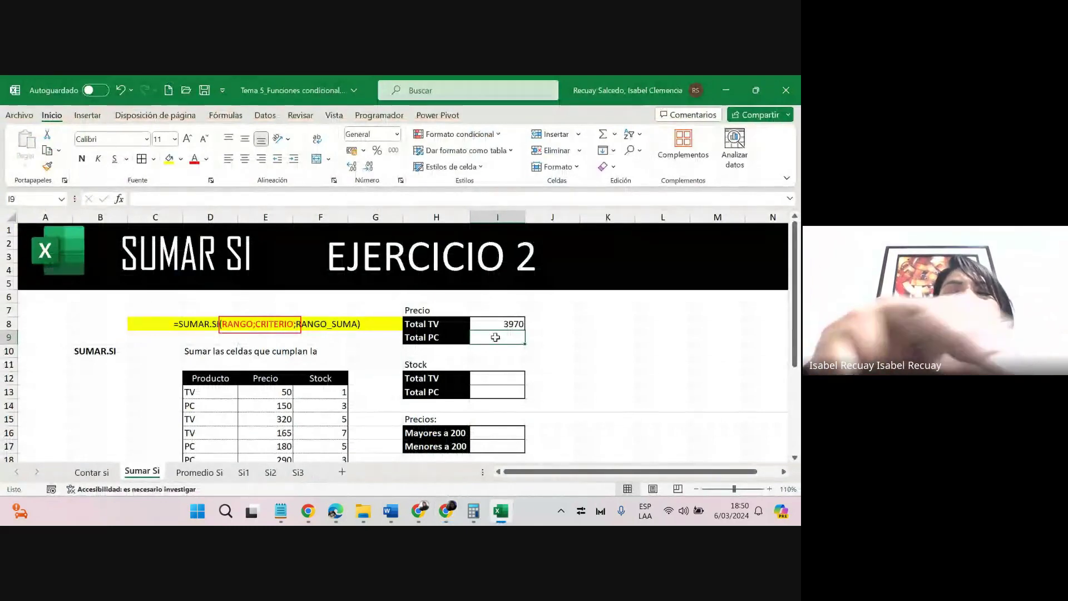
Begin the Precio Total PC formula in I9 as =contar.si( with the Producto range D13:D27.
type("=")
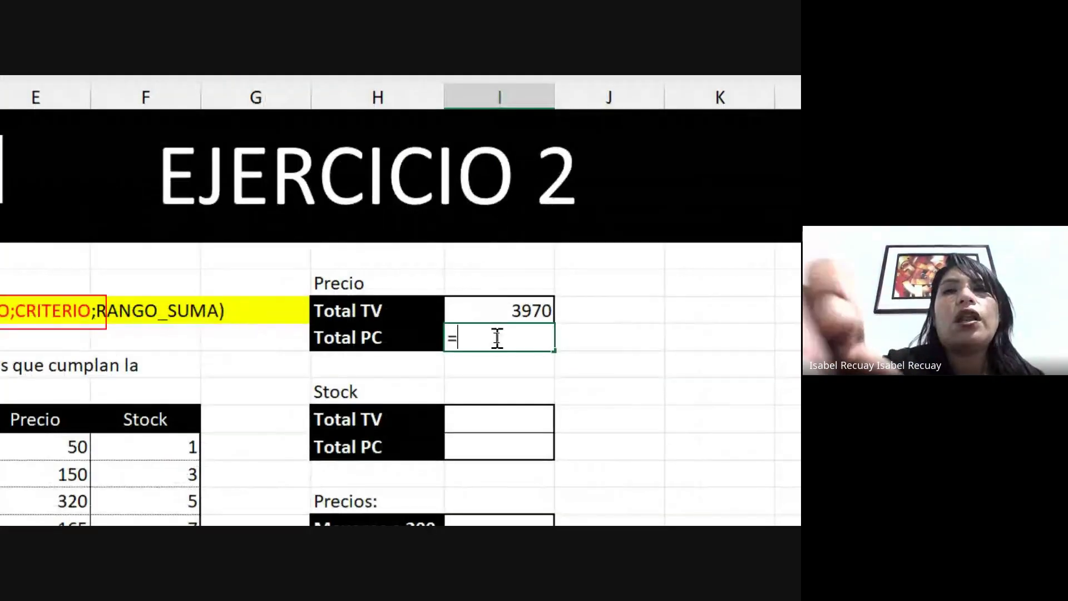
type("cont")
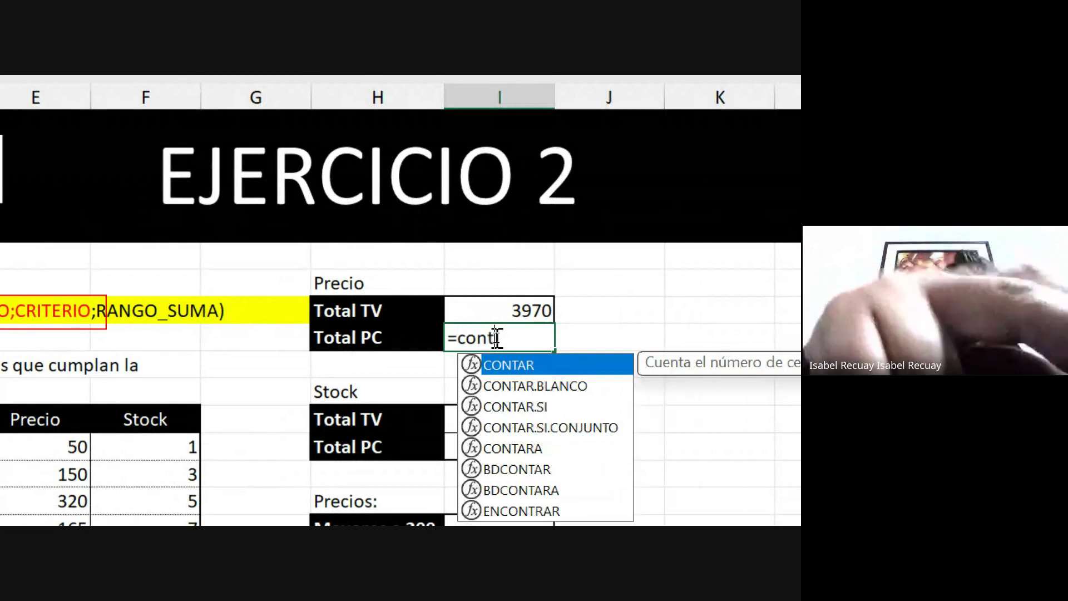
type("ar.si(")
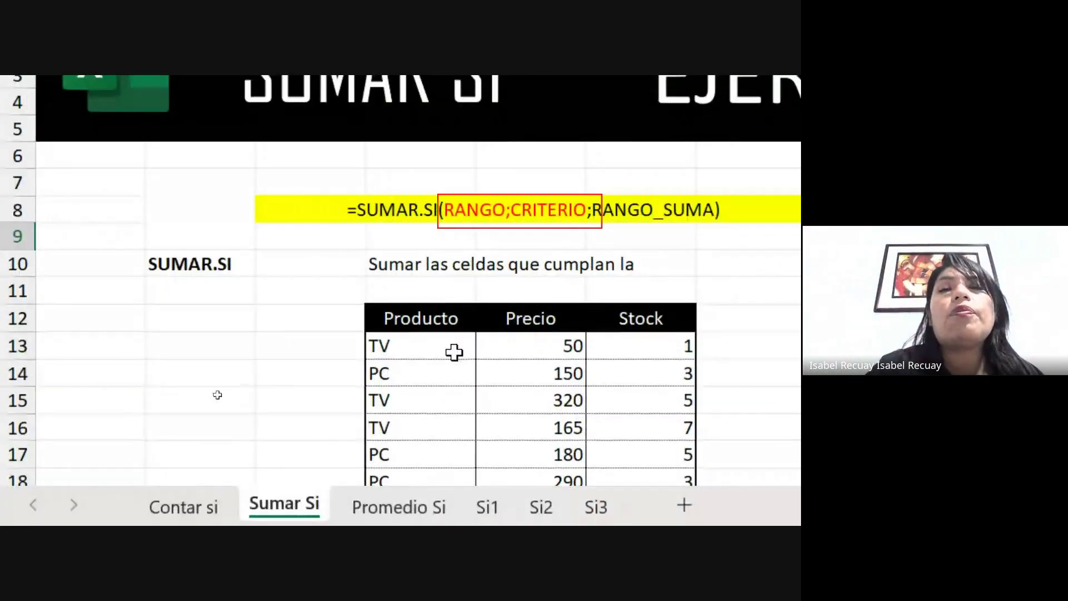
mouse_move(453, 351)
left_mouse_down()
mouse_move(429, 384)
mouse_move(434, 331)
mouse_move(441, 453)
mouse_move(434, 345)
left_mouse_up()
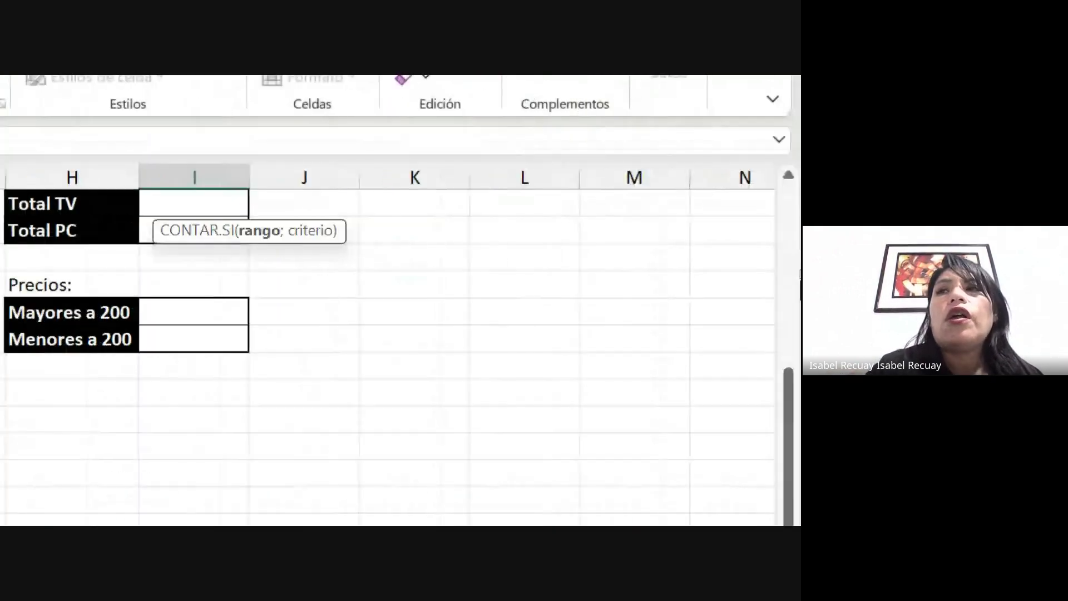
left_click_drag(795, 459, 794, 370)
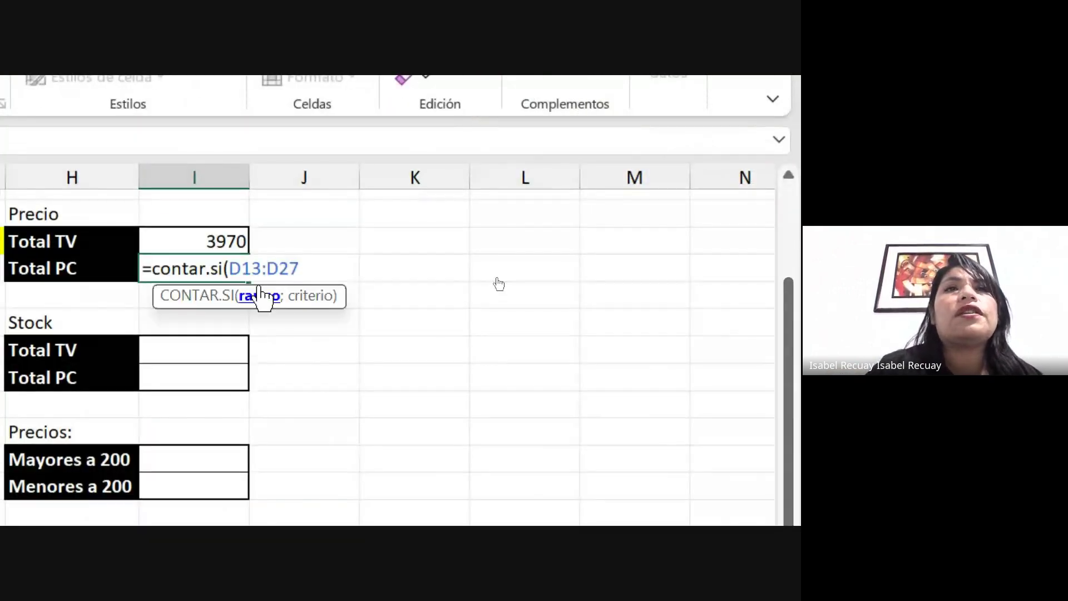
Try to complete the Total PC price formula in I9 as =contar.si(D13:D27;D14;E13:E27).
type(";")
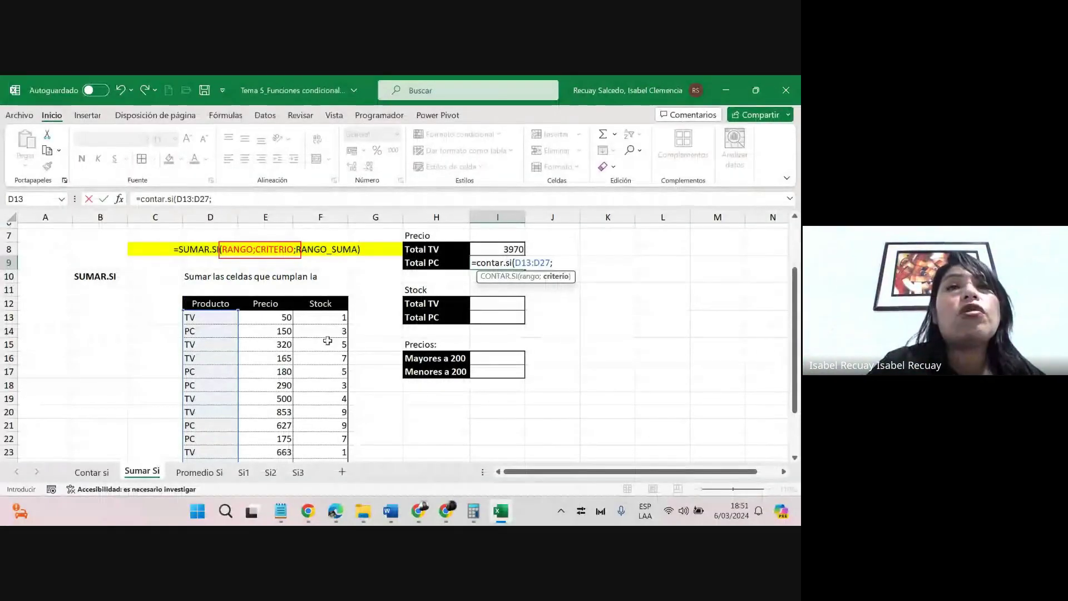
left_click(197, 332)
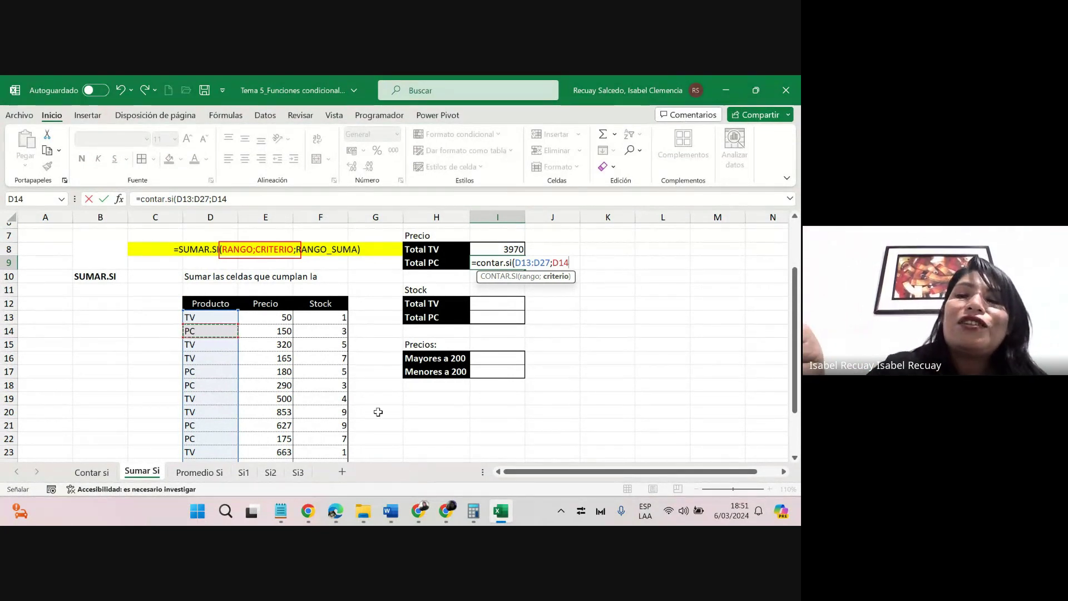
type(";")
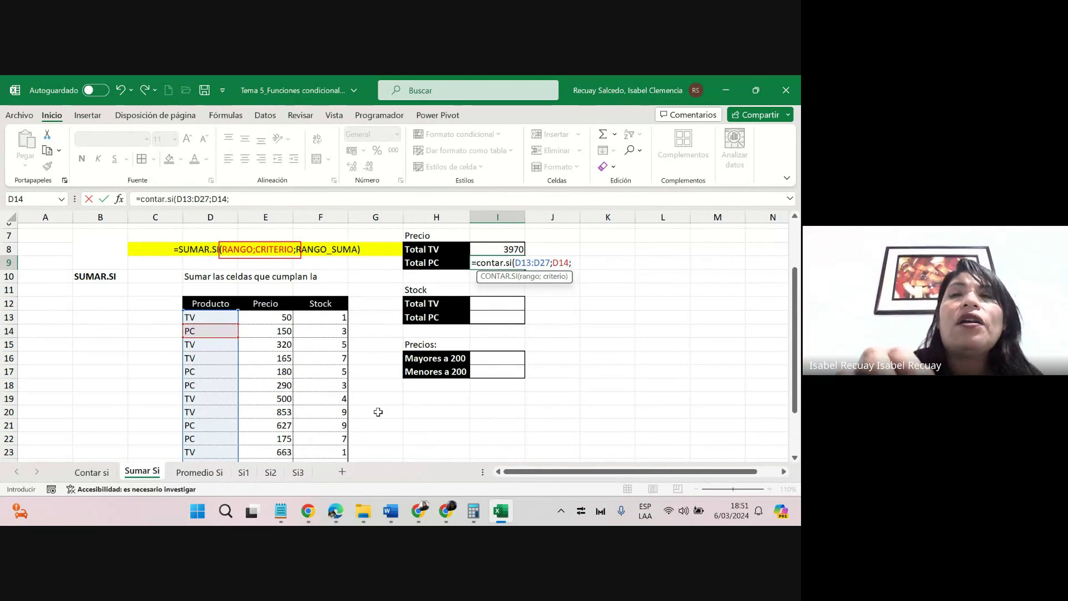
left_click_drag(275, 315, 281, 418)
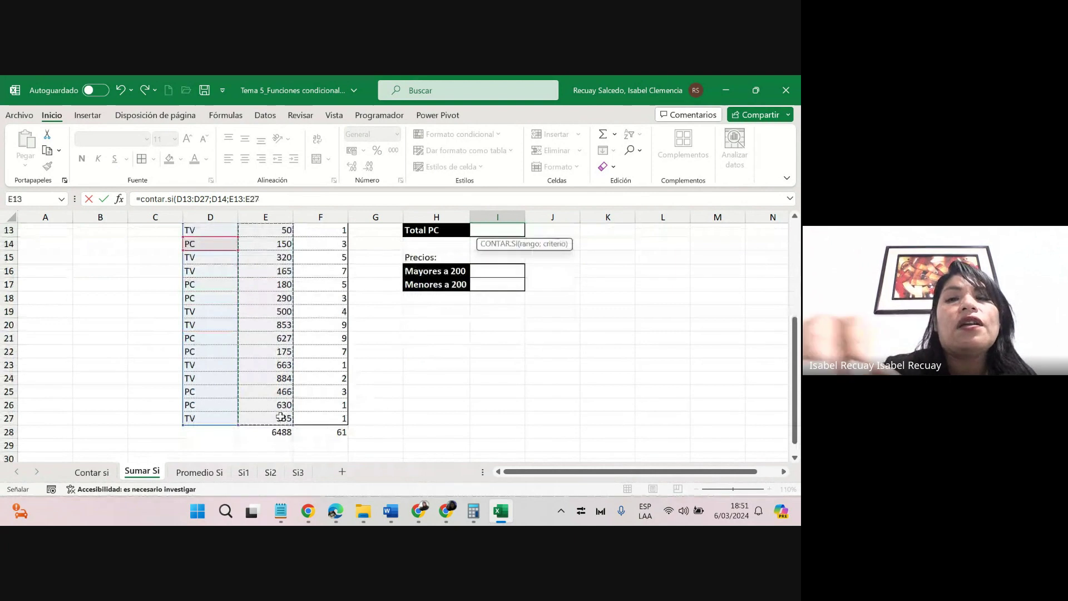
type(")")
key("Return")
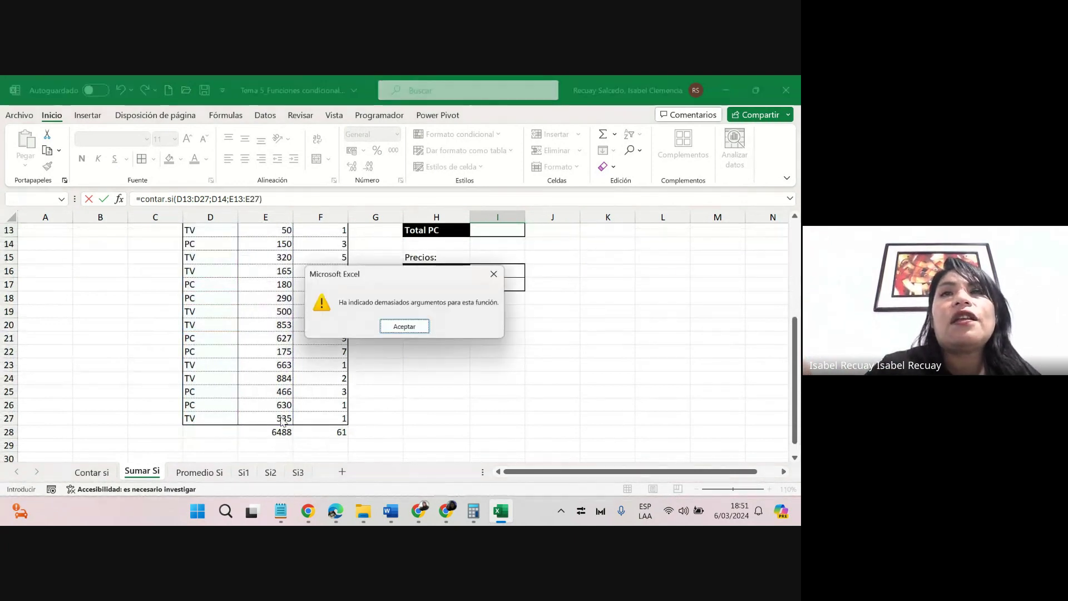
key("Return")
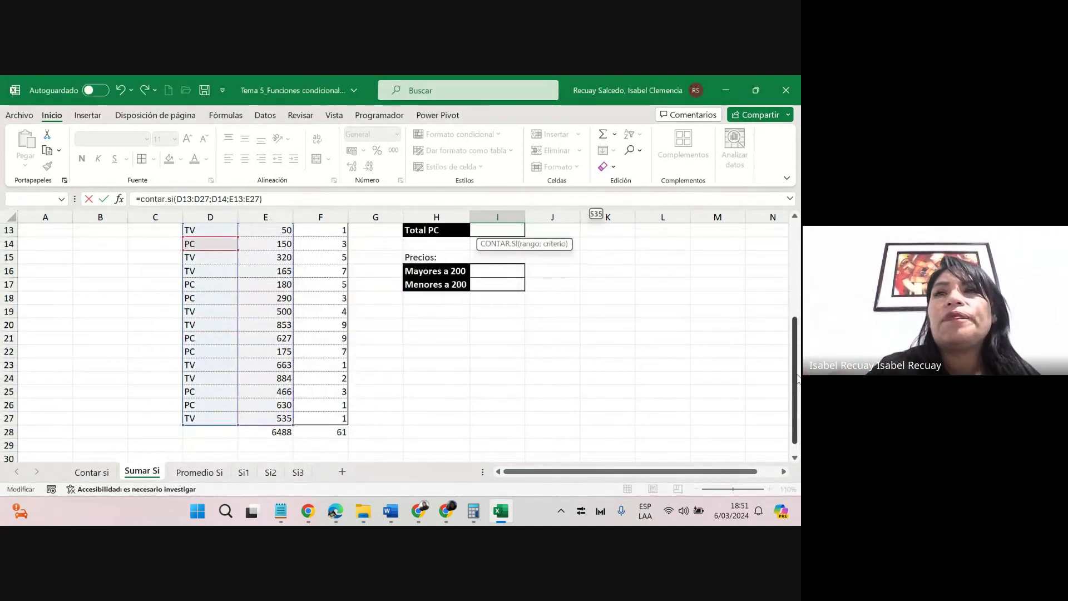
Check the formulas posted in the Google Meet call chat and return to the Excel workbook.
scroll(799, 378, "up", 3)
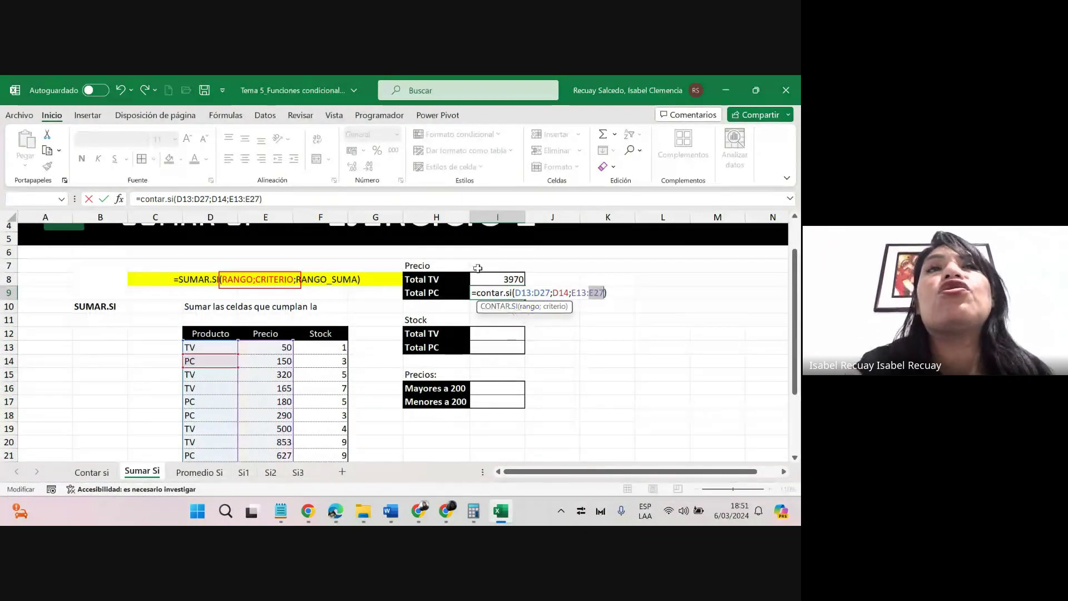
left_click_drag(165, 199, 143, 199)
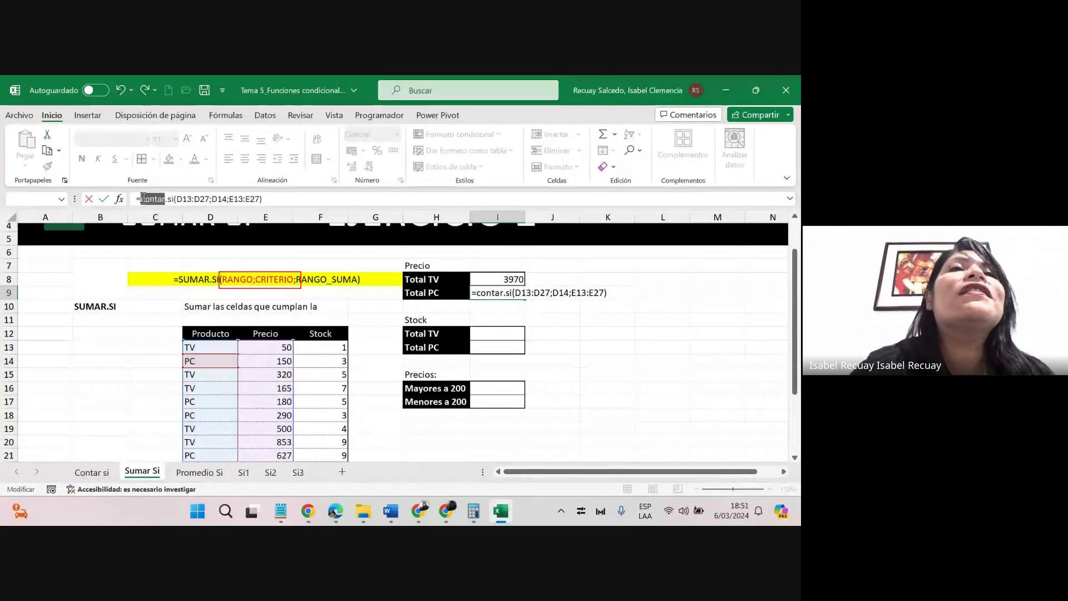
left_click(414, 512)
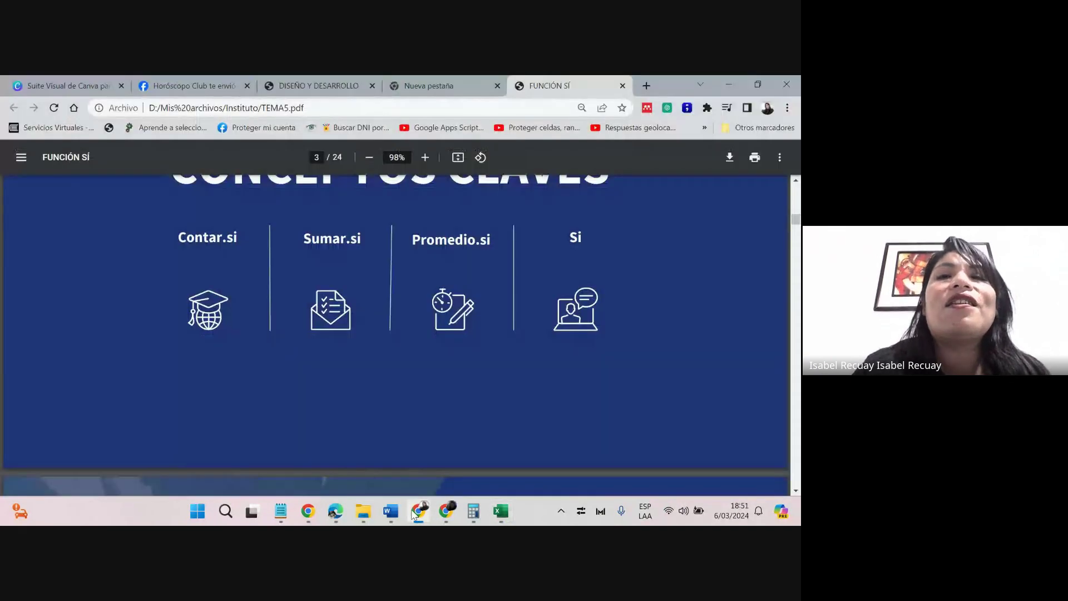
left_click(449, 512)
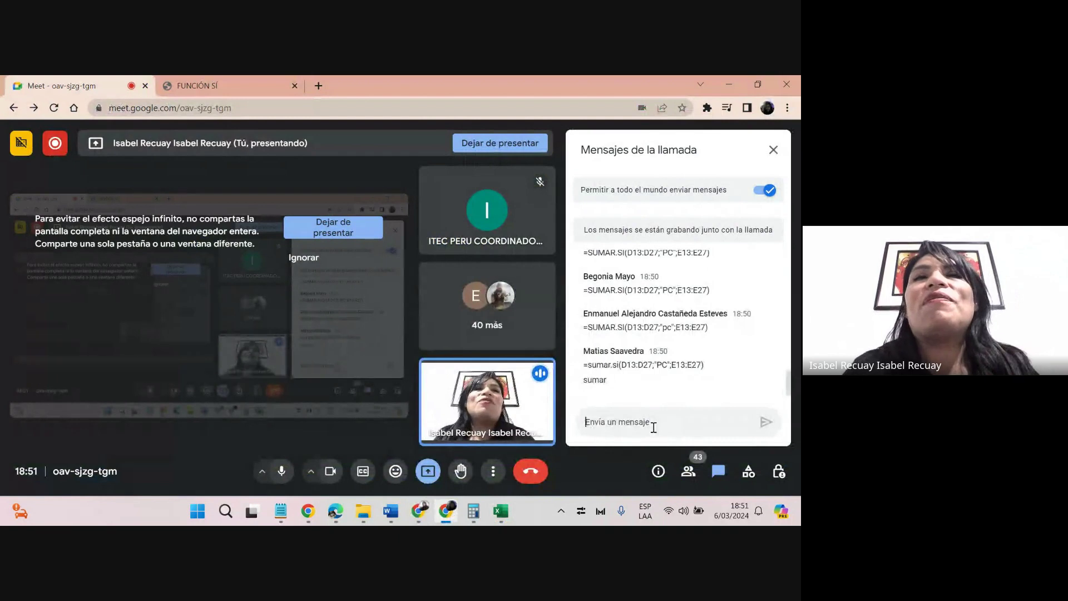
key("alt+Tab")
key("alt+Tab")
key("alt+Tab")
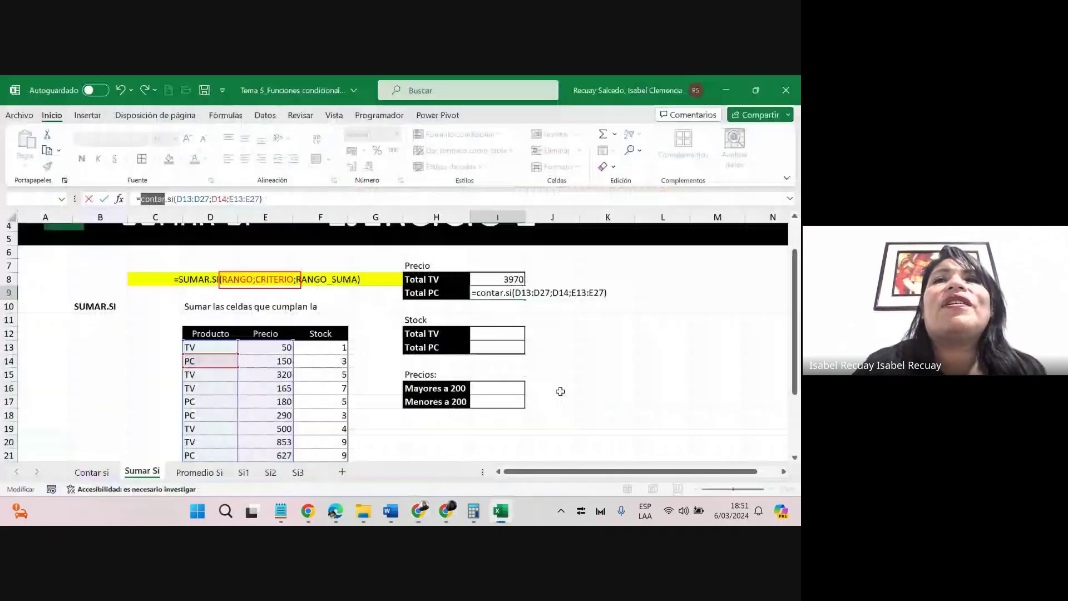
Change the function in the Total PC price formula from contar.si to Sumar.si and enter the formula.
double_click(502, 293)
left_click_drag(502, 293, 477, 293)
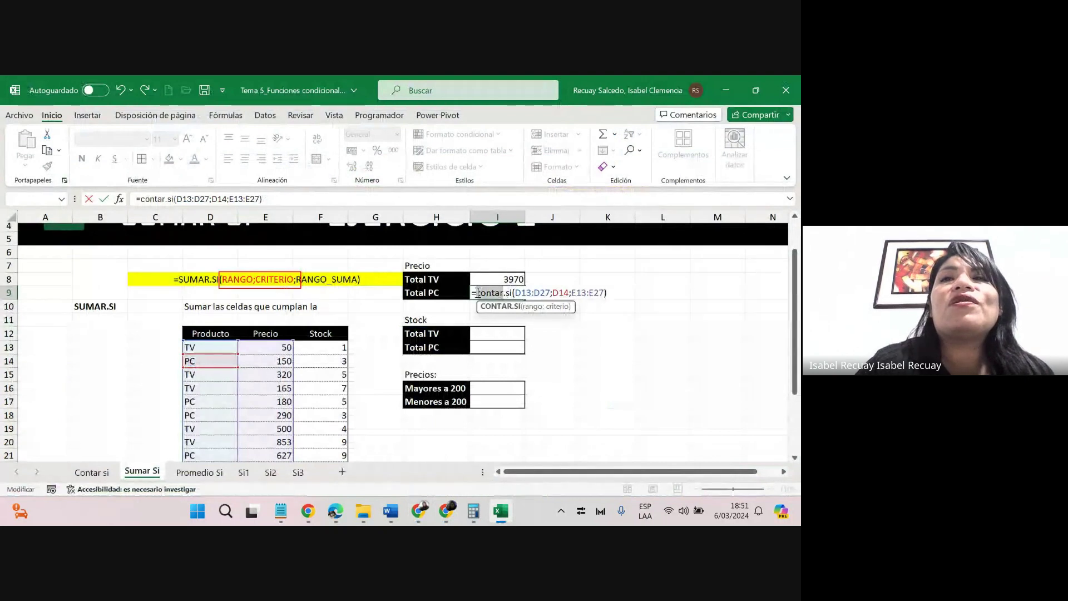
type("Suma")
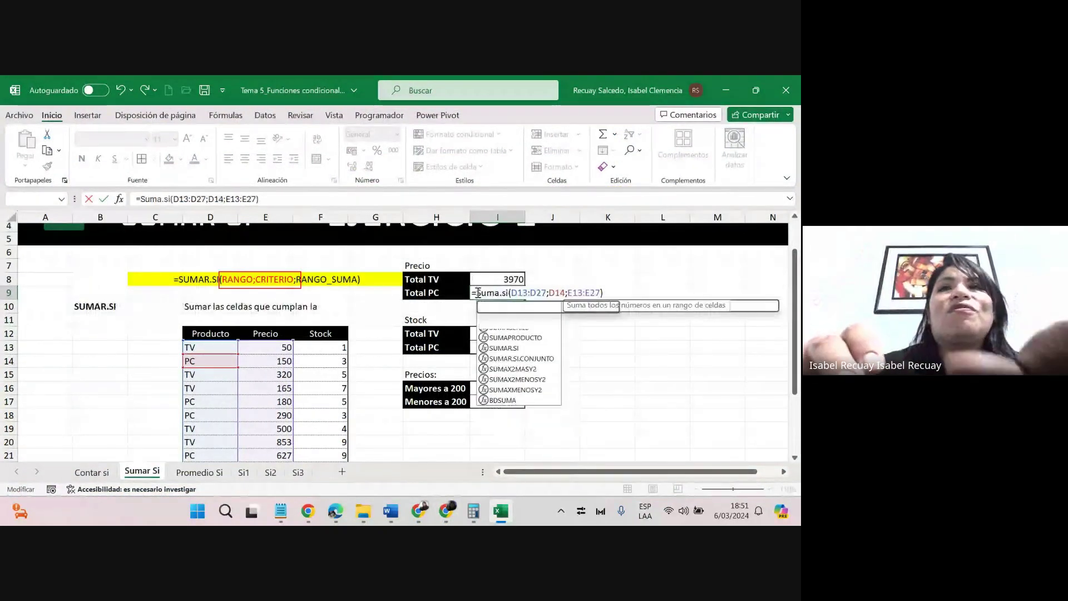
key("Return")
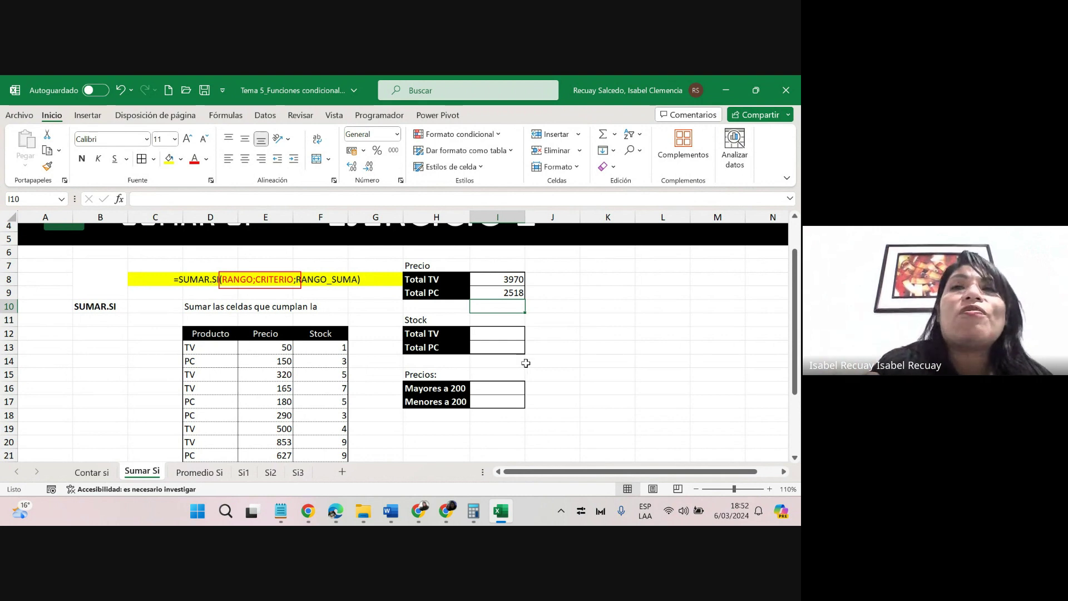
Begin a formula in the Stock section's Total TV cell, I12.
left_click(494, 336)
type("=")
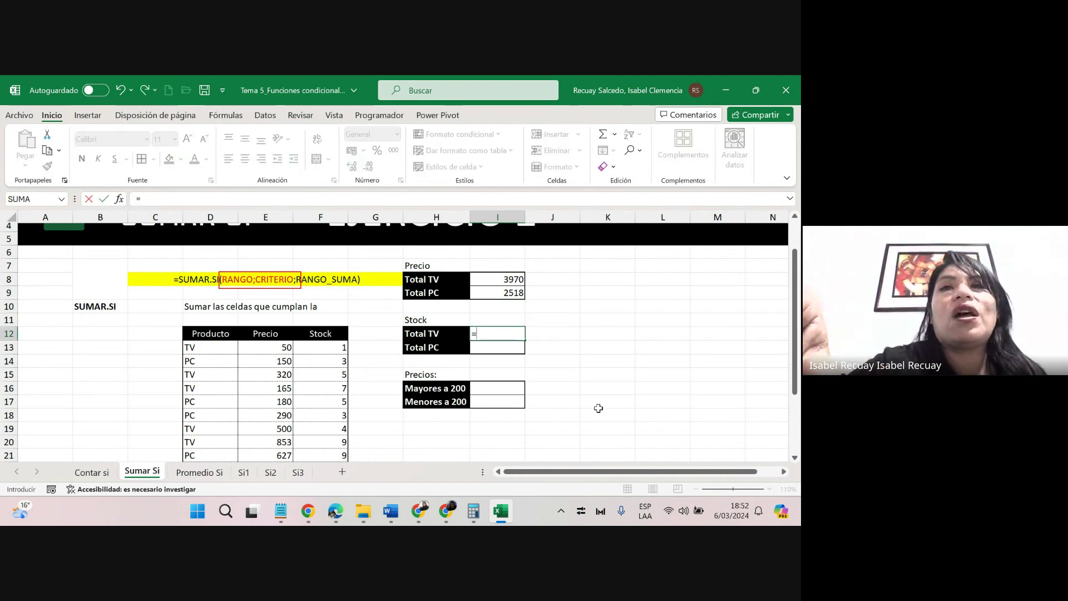
type("contar")
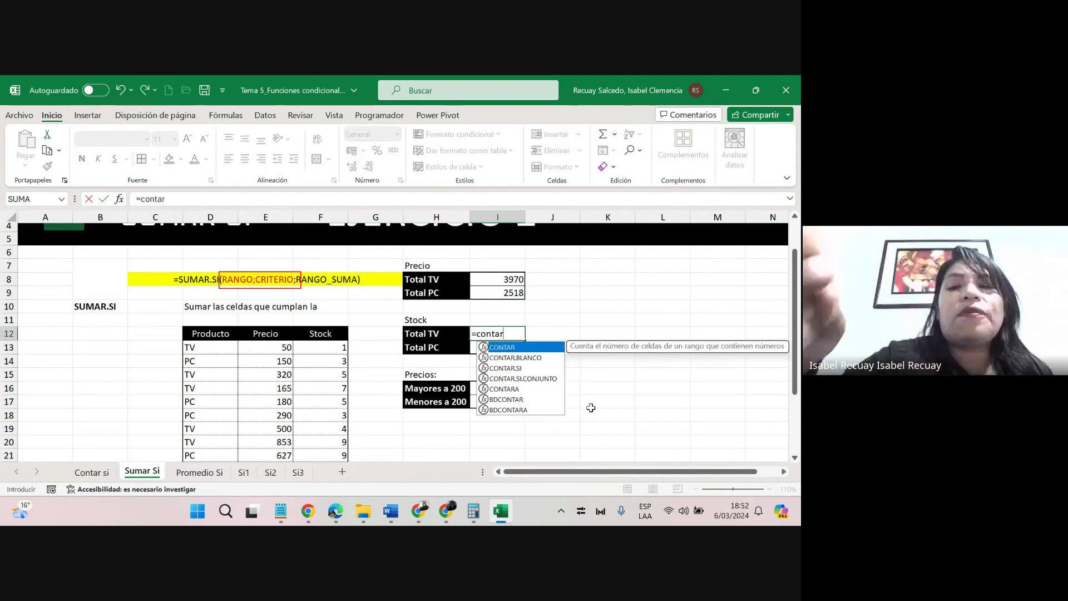
type(".si")
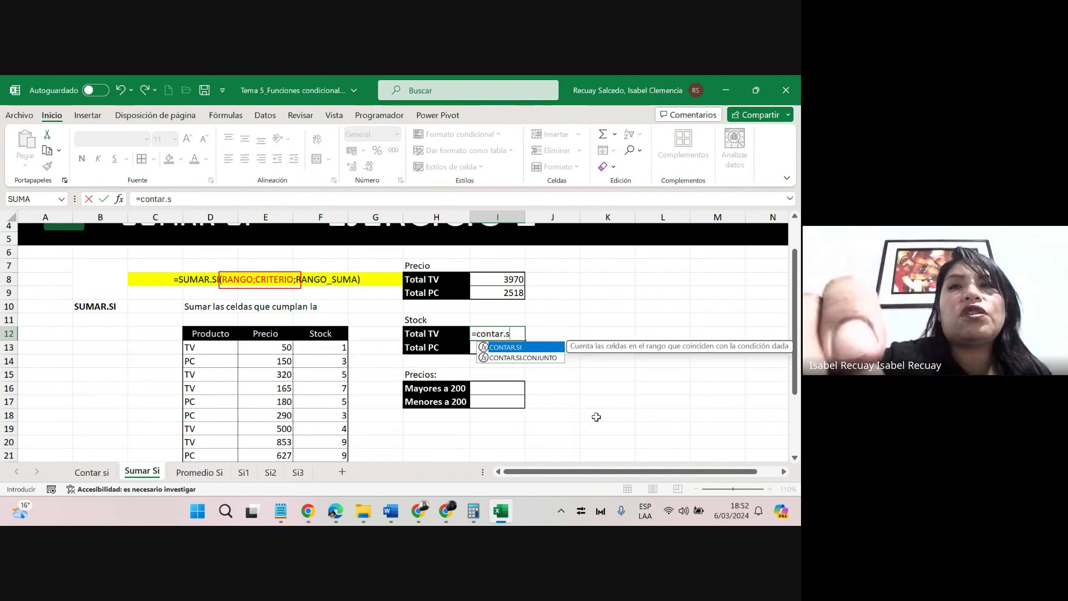
key("BackSpace")
key("BackSpace")
key("BackSpace")
key("BackSpace")
key("BackSpace")
key("BackSpace")
key("BackSpace")
key("BackSpace")
key("BackSpace")
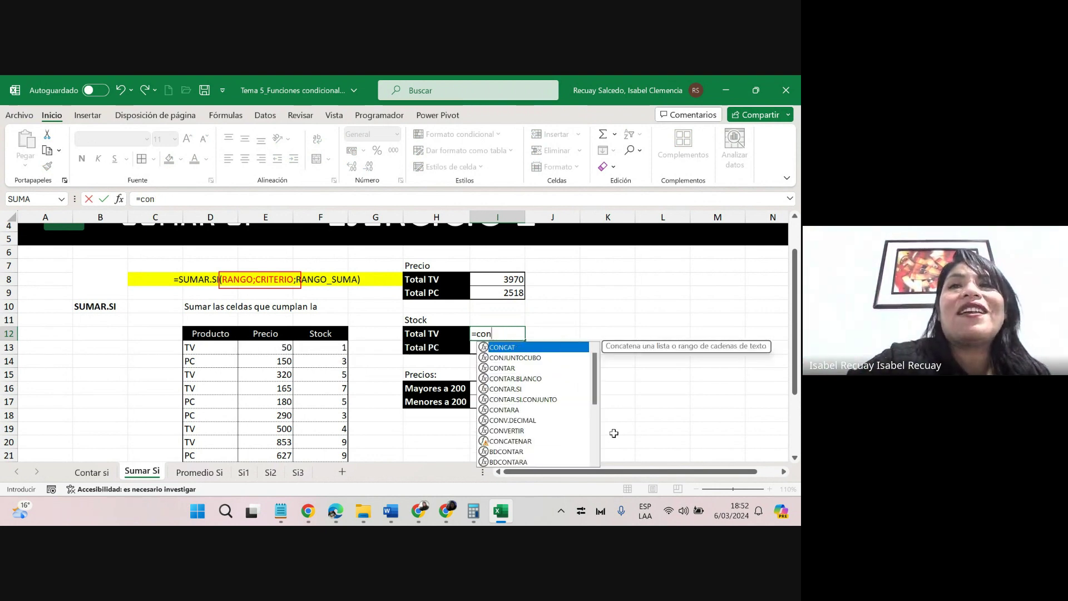
Complete the Stock Total TV formula as =sumar.si(D13:D27;"TV";F13:F27) and enter it.
type("sum")
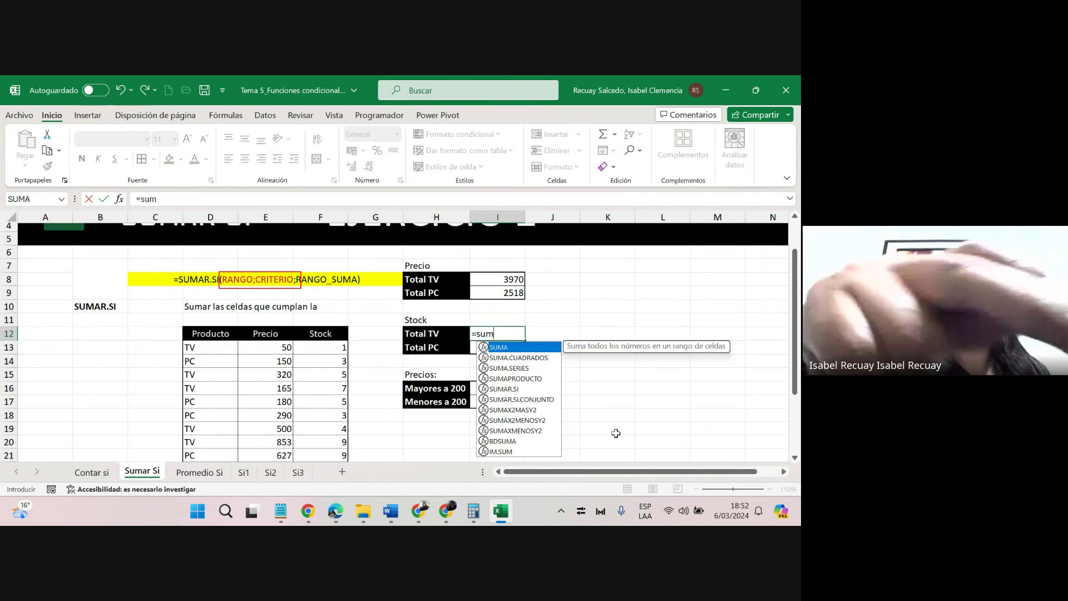
type("ar.si(")
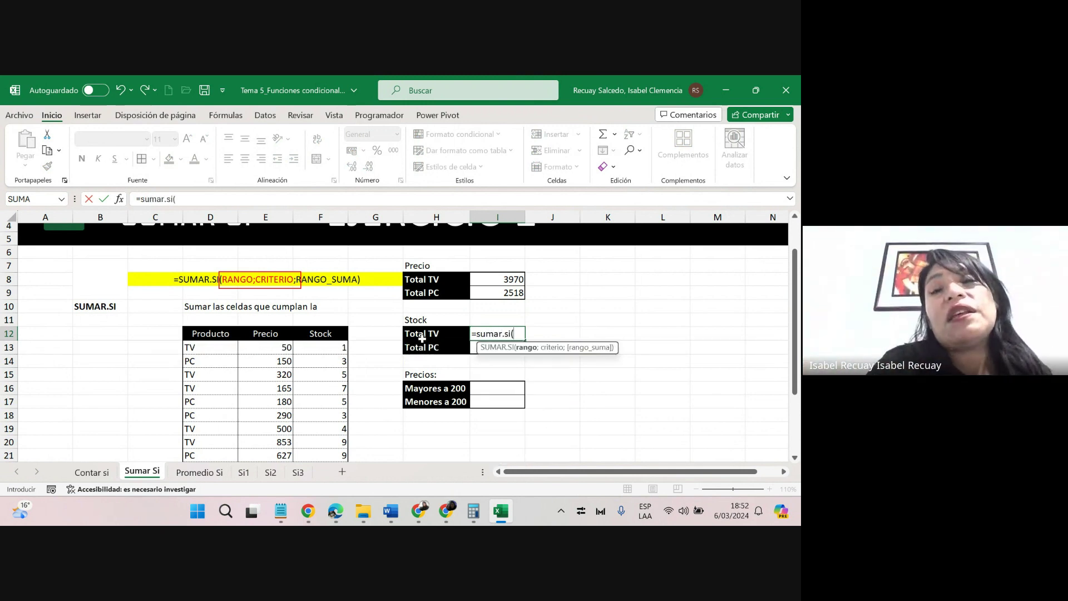
left_click_drag(214, 347, 215, 418)
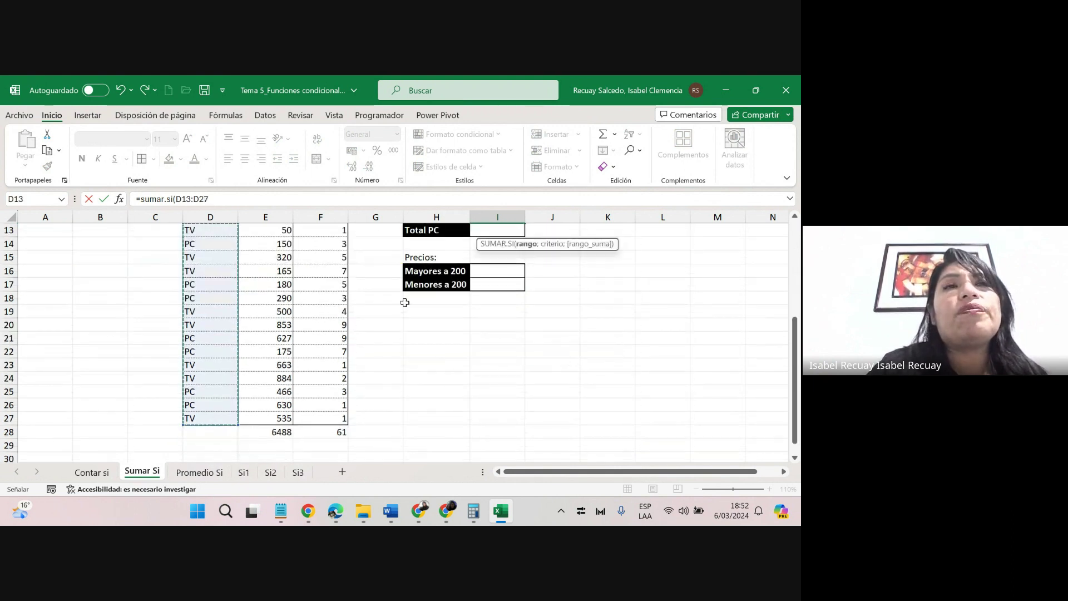
left_click(264, 196)
type(";")
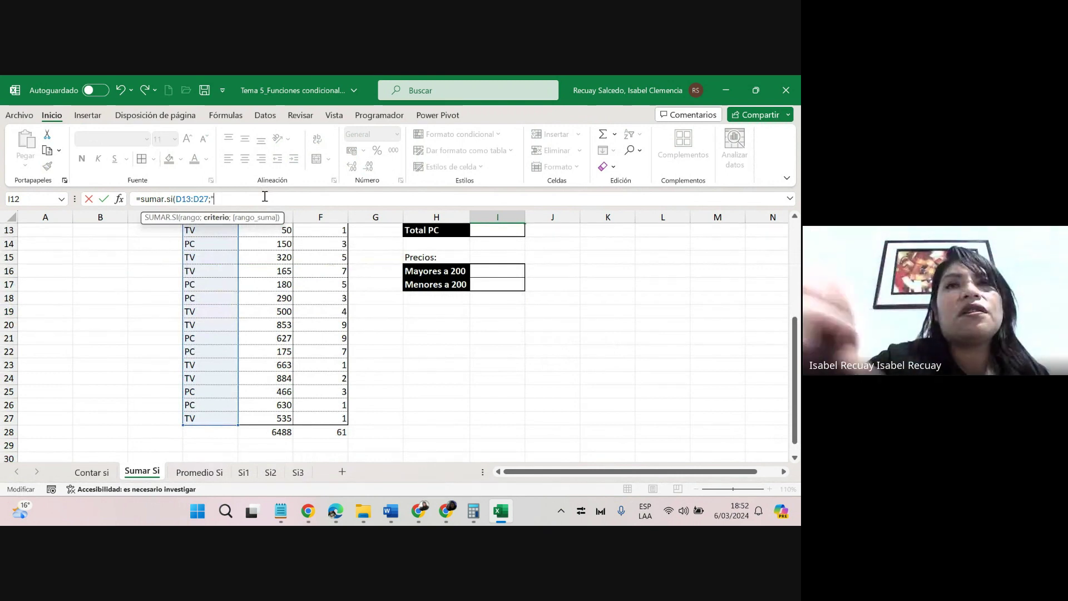
type("\"")
left_click_drag(795, 353, 795, 306)
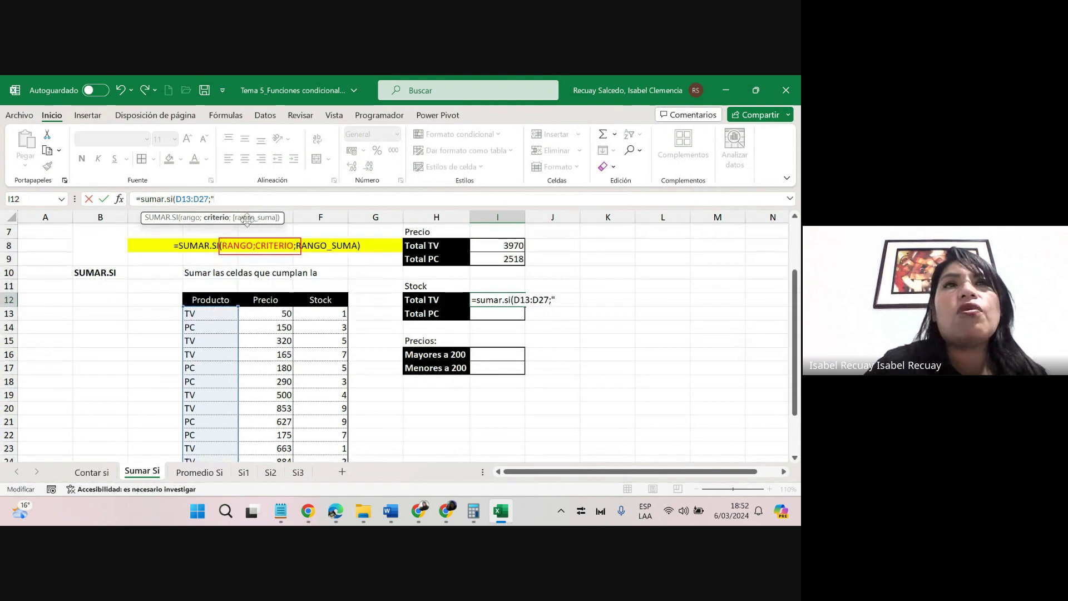
type("TV")
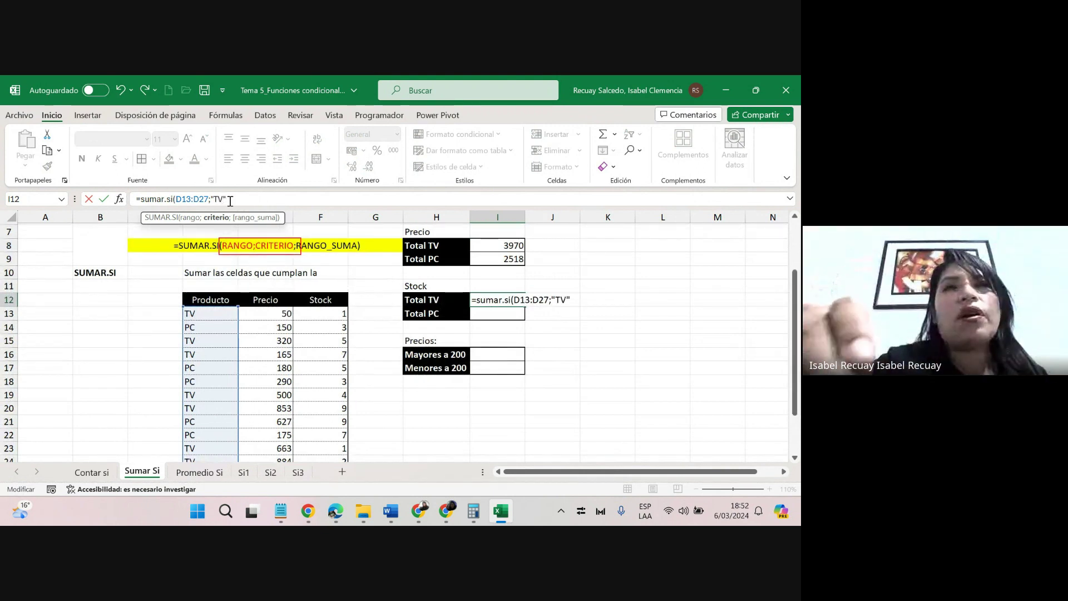
type("\";")
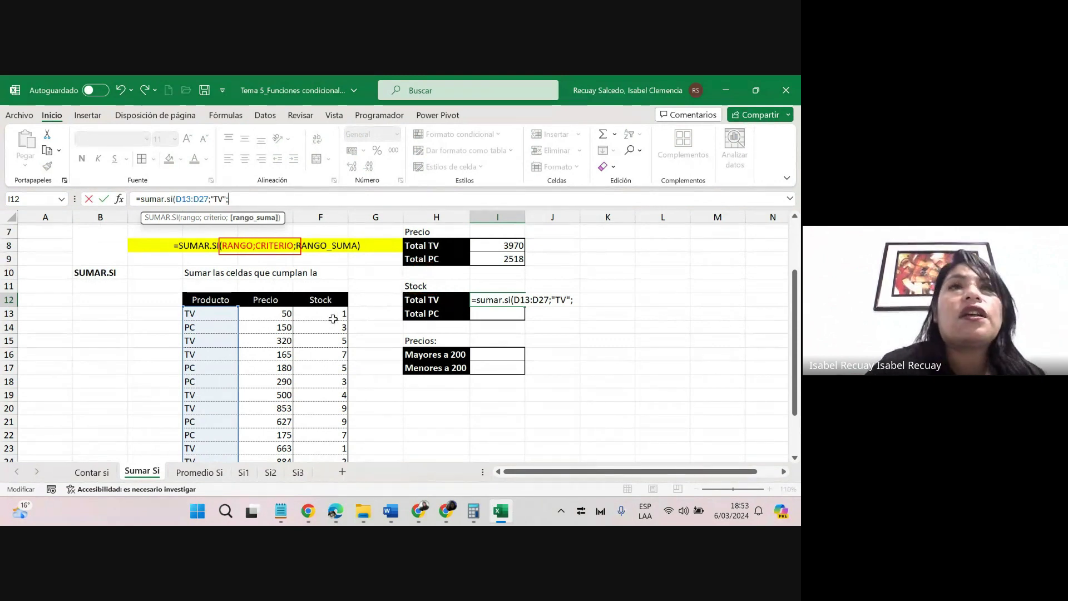
left_click_drag(331, 317, 336, 422)
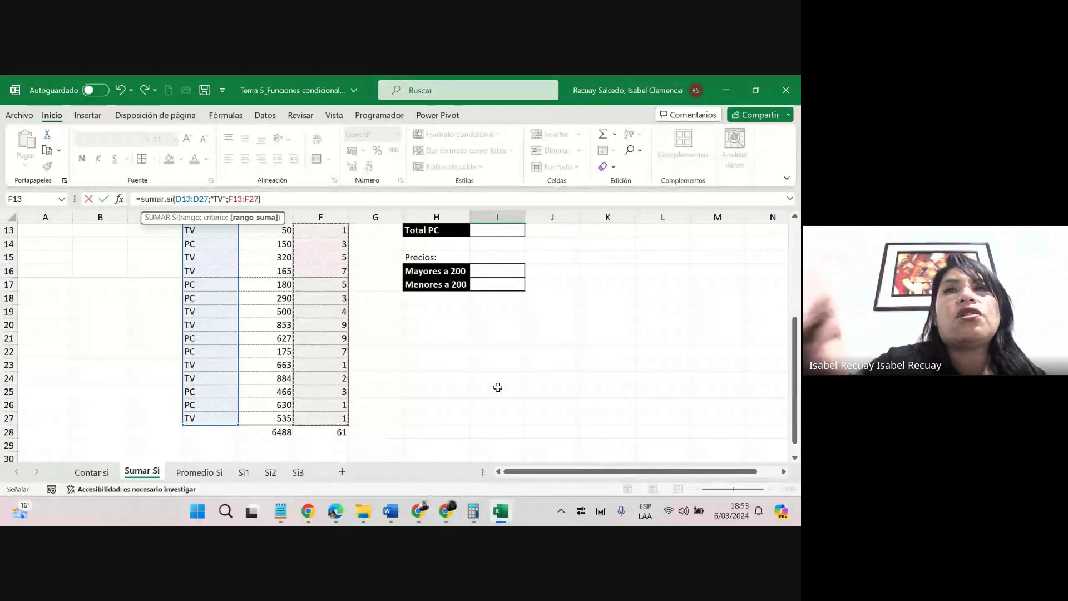
key("Escape")
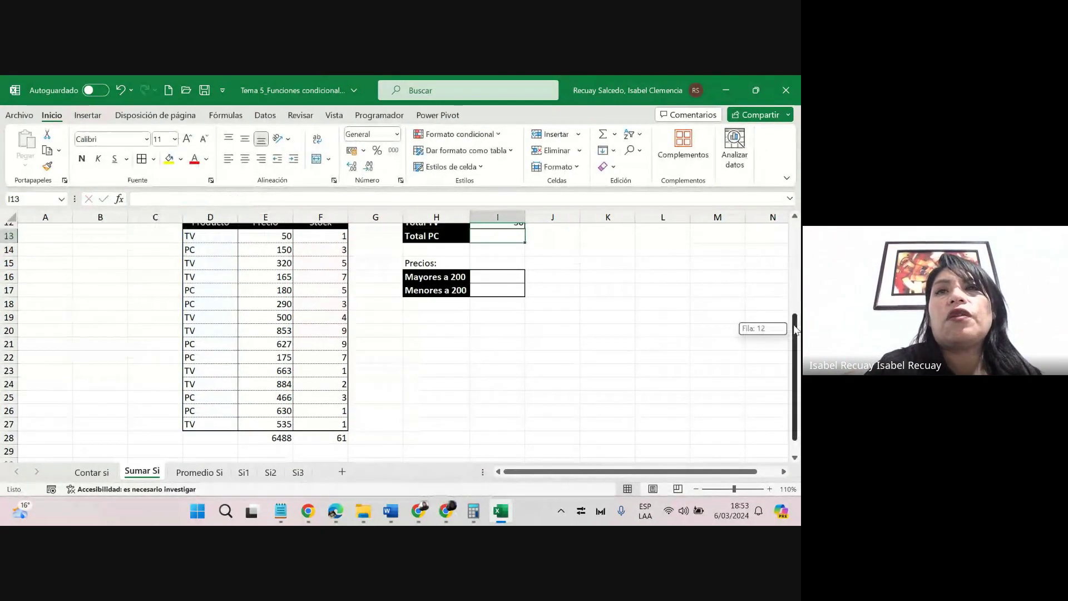
Begin a sumar.si formula in the Stock section's Total PC cell, I13, with D13:D27 as the criteria range.
scroll(790, 317, "up", 2)
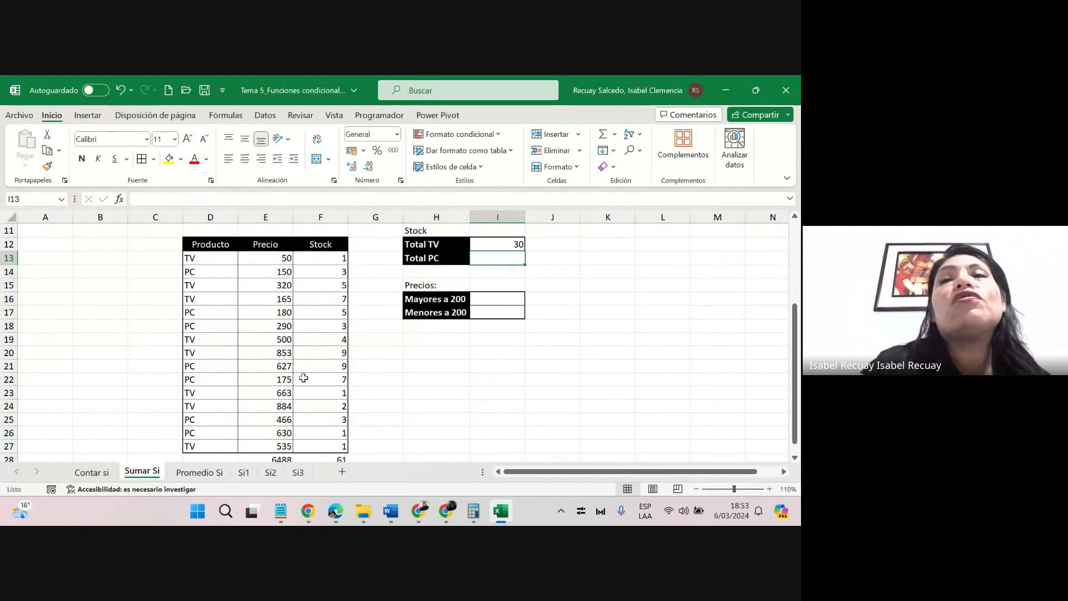
left_click_drag(797, 341, 796, 333)
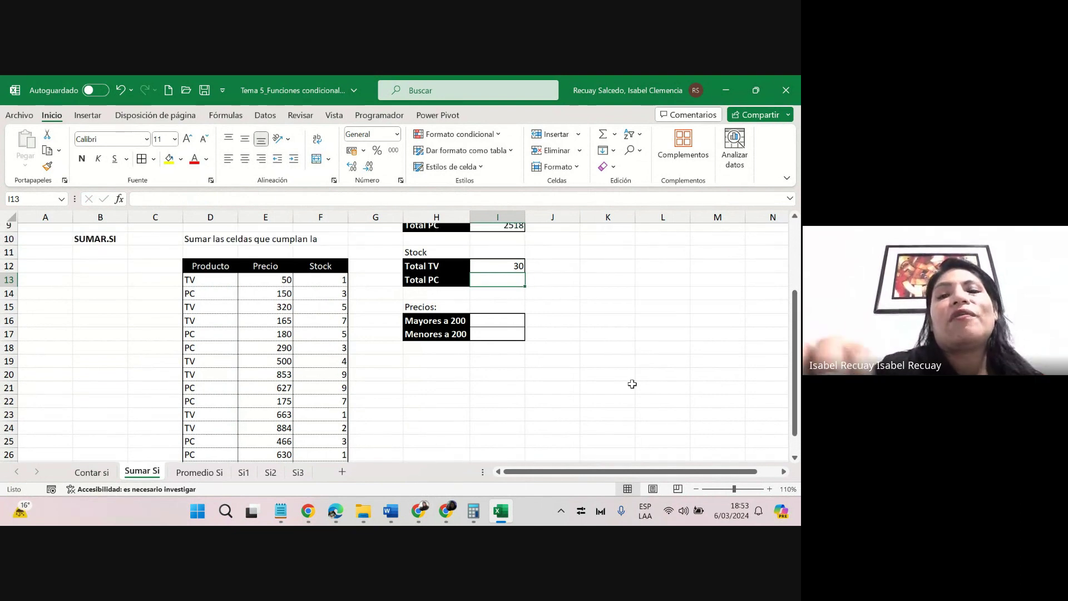
type("=con")
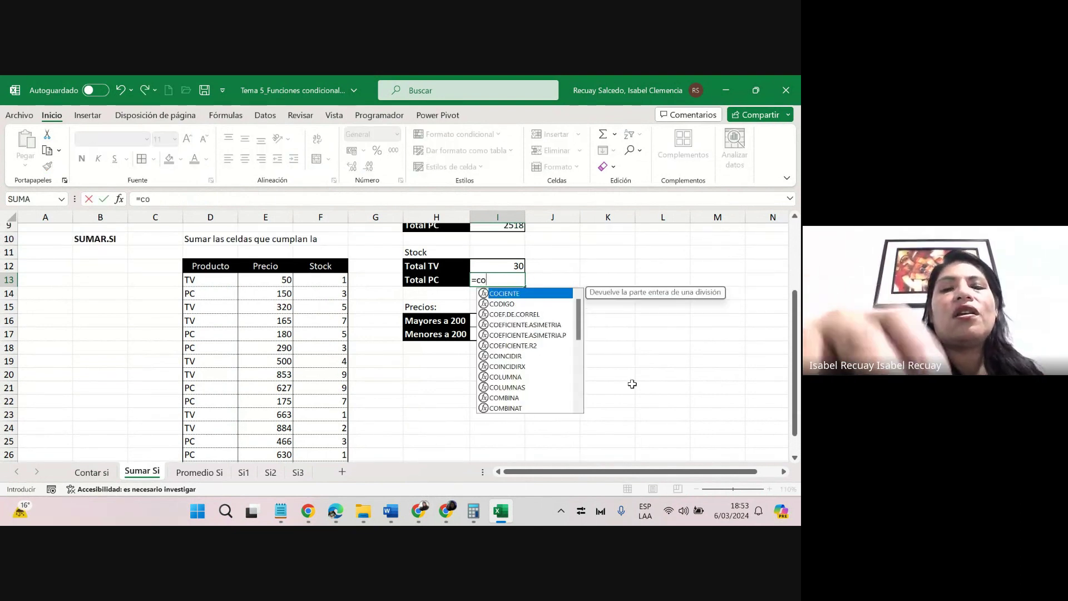
key("BackSpace")
key("BackSpace")
key("BackSpace")
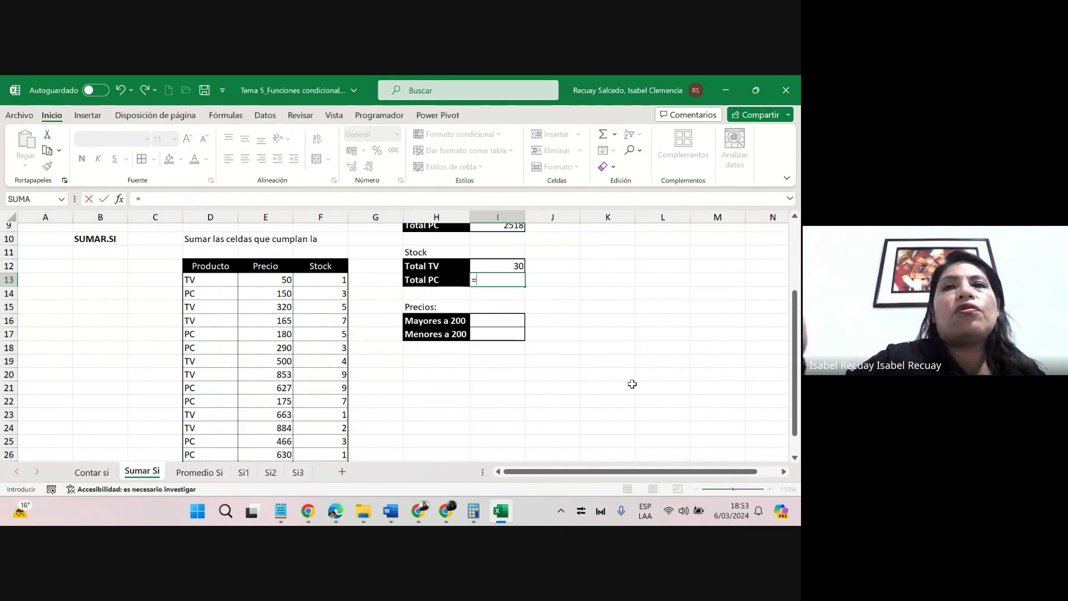
type("sumar.si(")
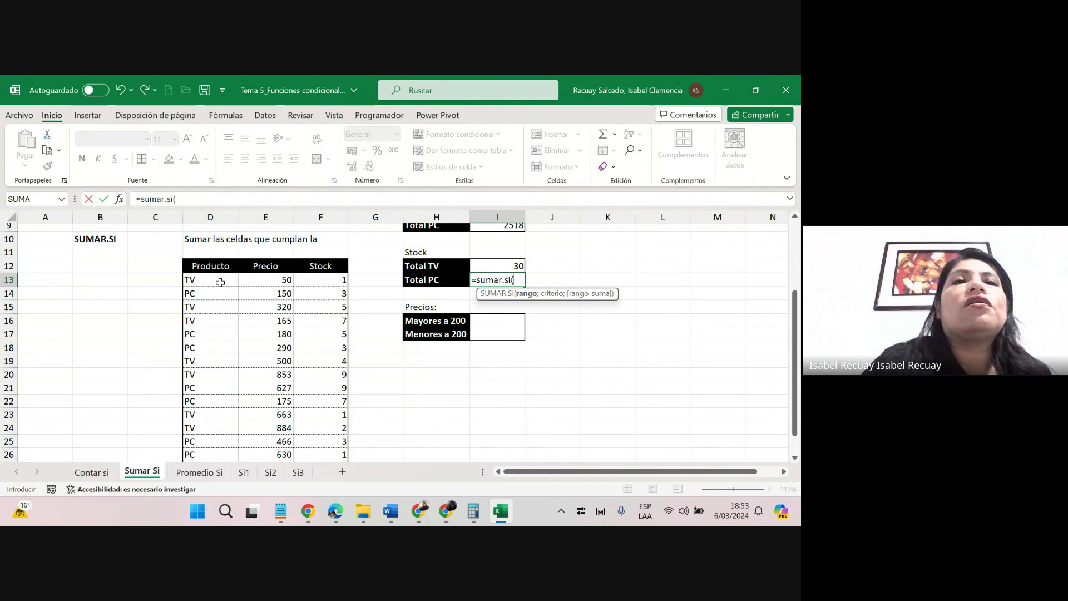
left_click_drag(221, 283, 216, 421)
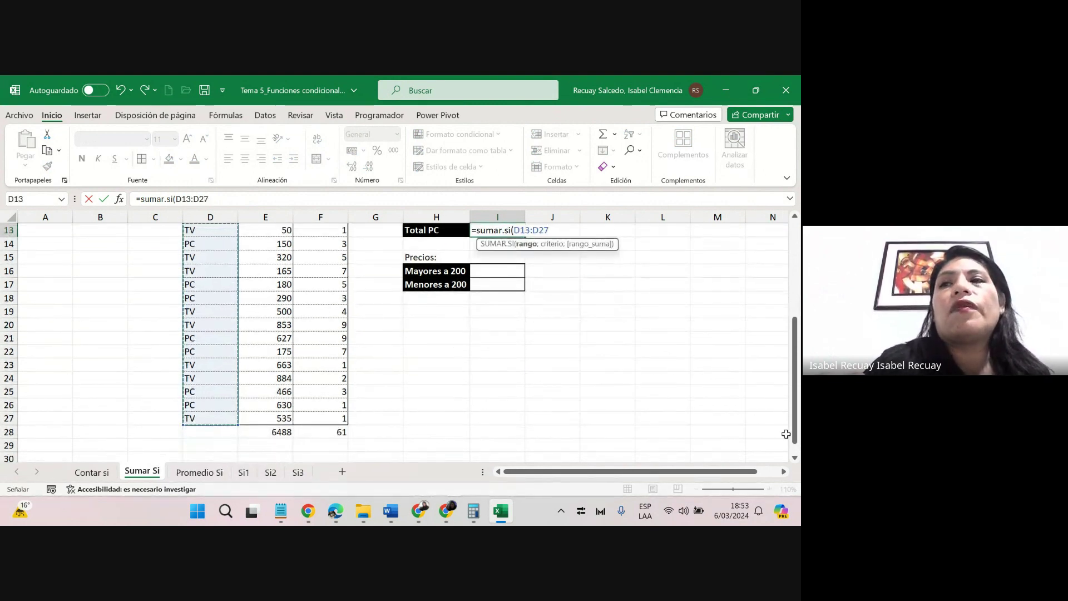
Complete the Stock Total PC formula with D14 as the criterion and F13:F27 as the sum range, and enter it.
scroll(786, 434, "up", 4)
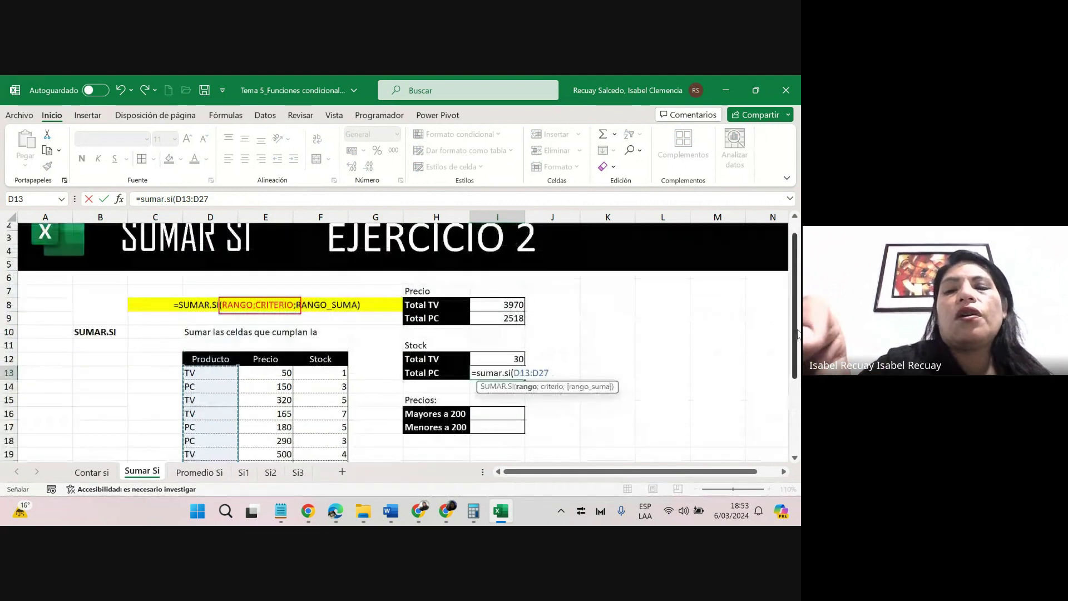
type(";")
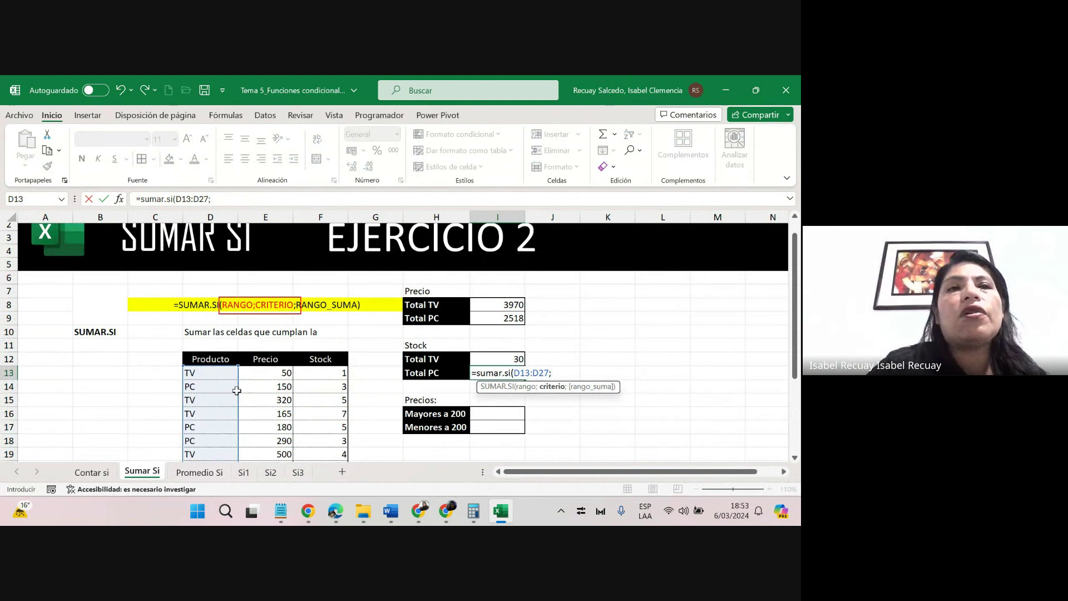
left_click(204, 386)
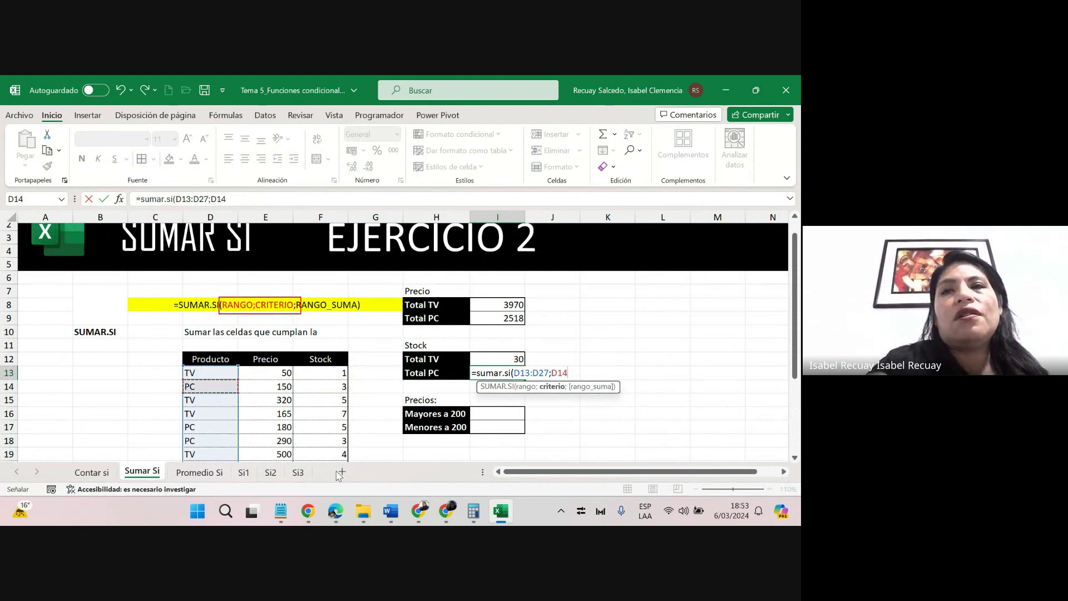
type(";")
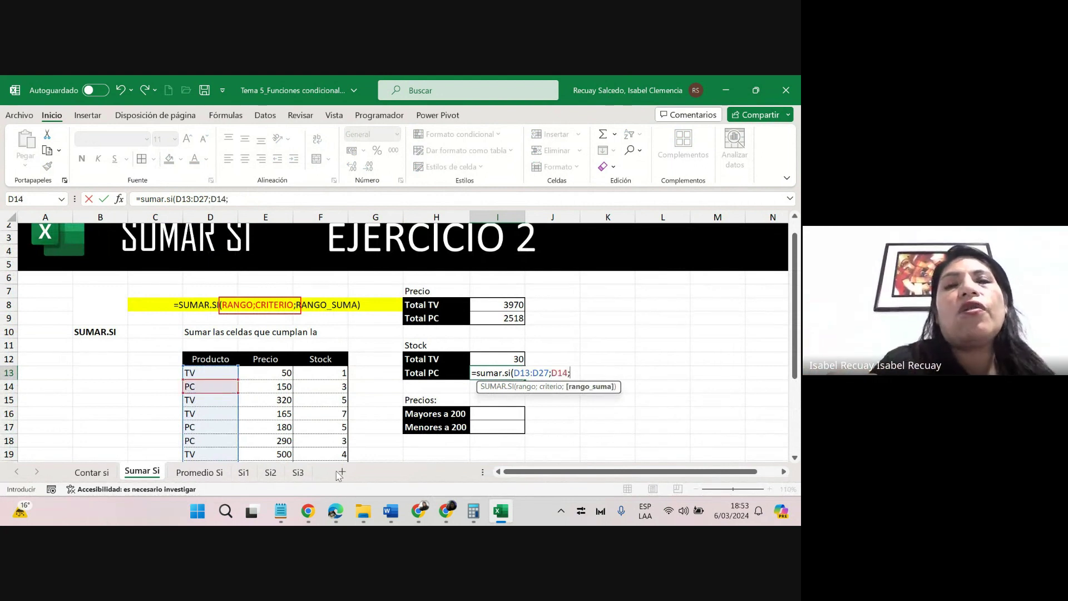
left_click_drag(326, 379, 326, 417)
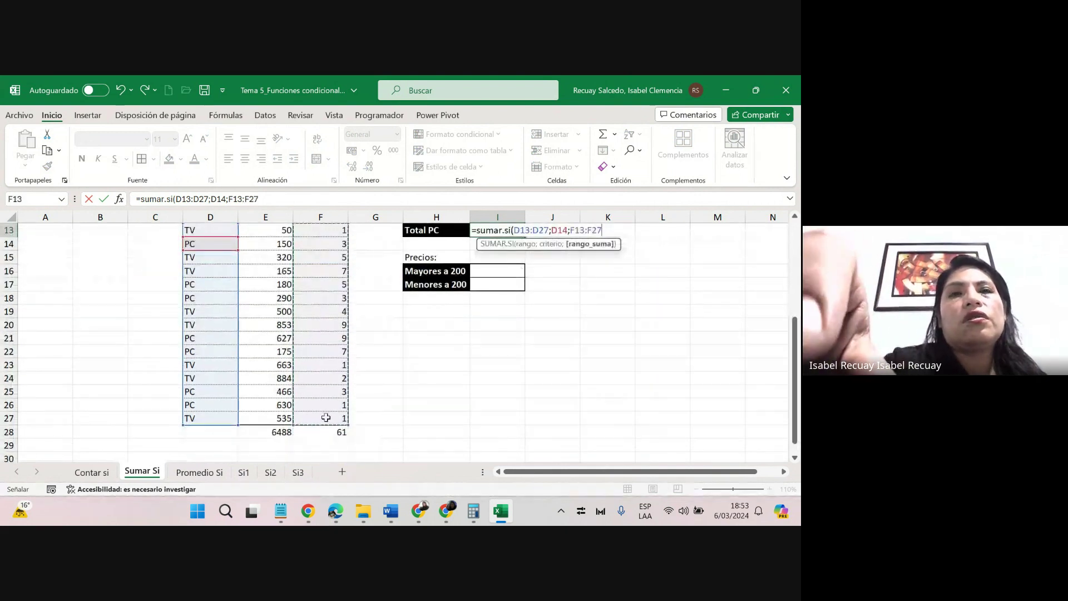
type(")")
key("Return")
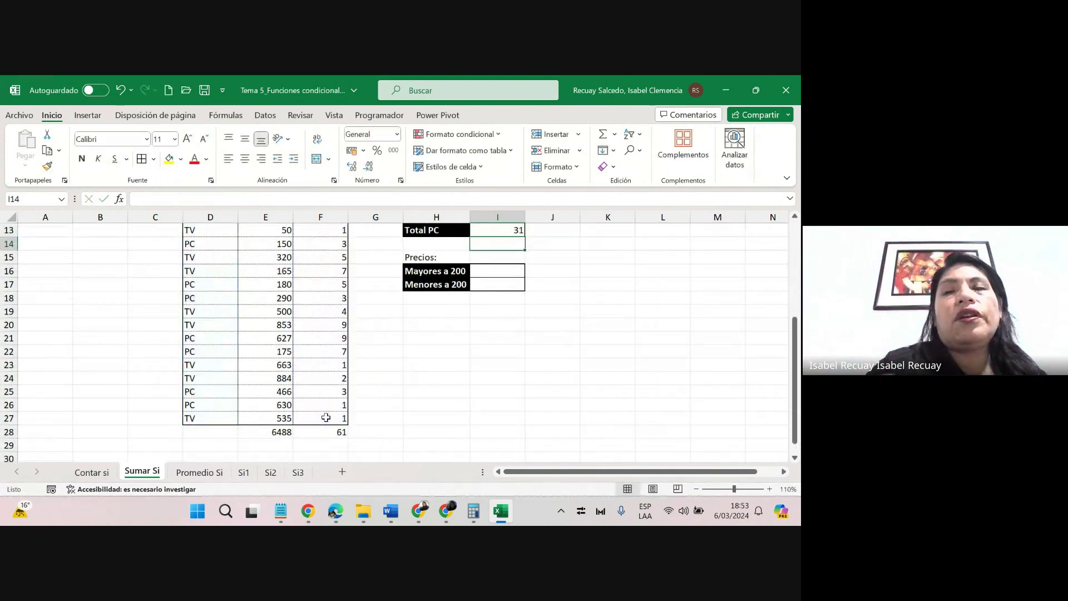
Inspect the criterion argument in the Stock Total TV and Total PC formulas, leaving both formulas as they are.
mouse_move(796, 379)
left_mouse_down()
mouse_move(796, 359)
mouse_move(796, 395)
left_mouse_up()
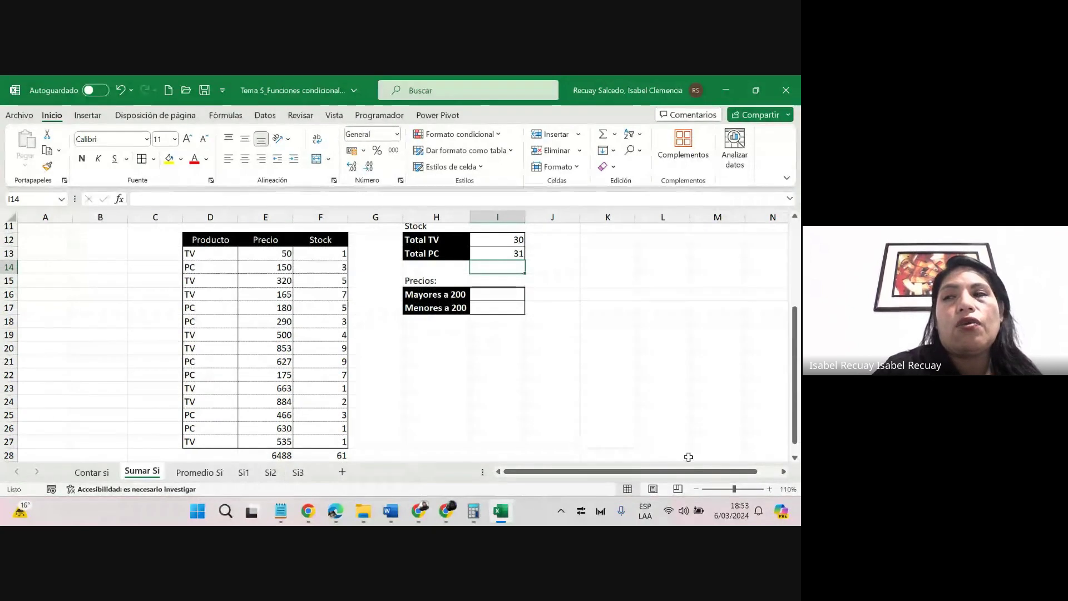
left_click_drag(794, 374, 794, 313)
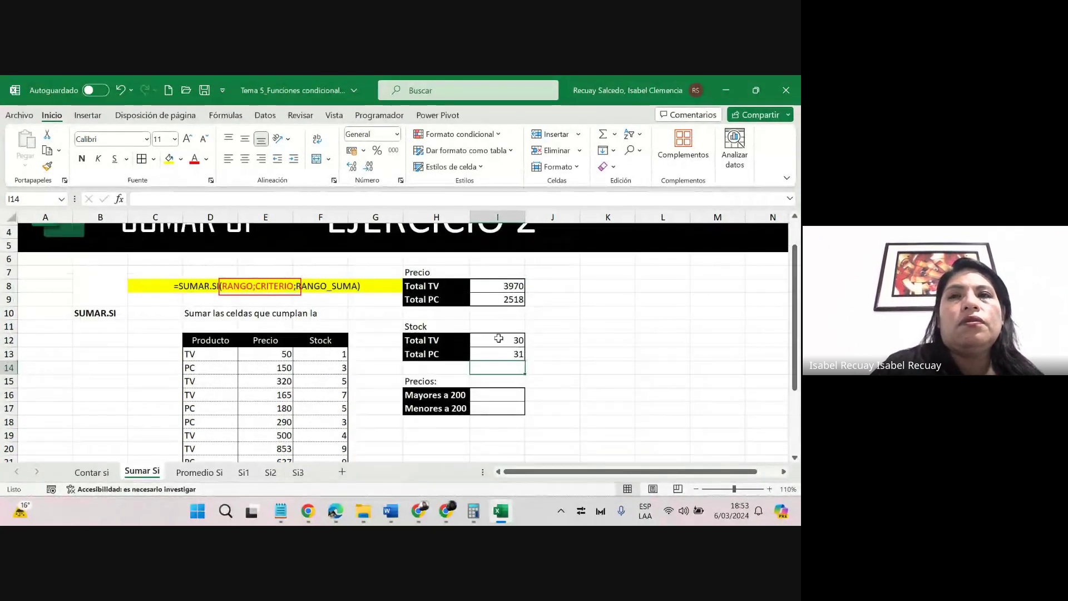
left_click(497, 340)
double_click(497, 339)
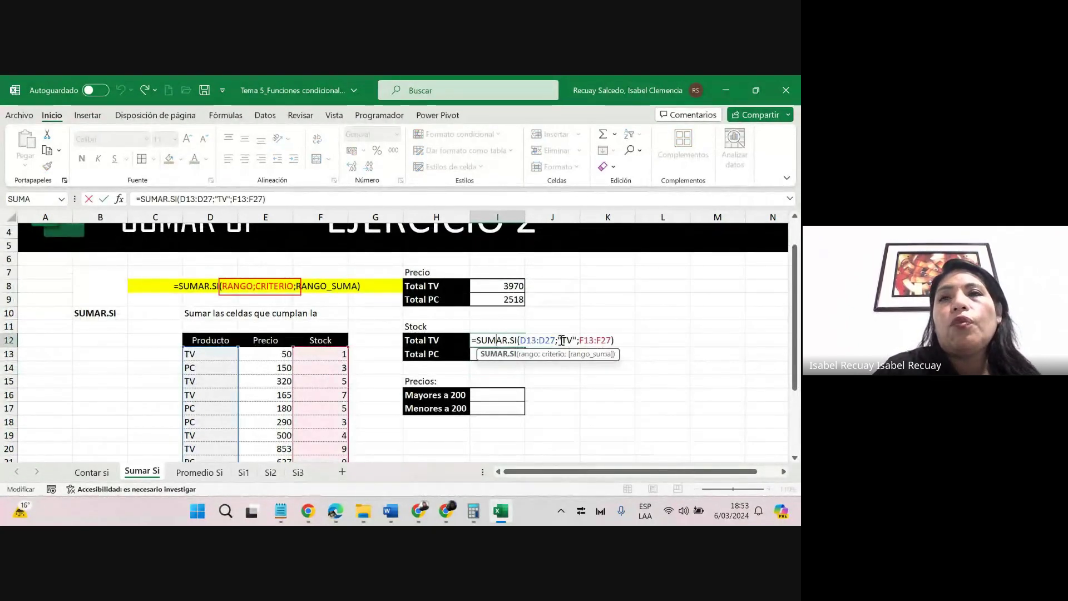
left_click_drag(557, 340, 576, 341)
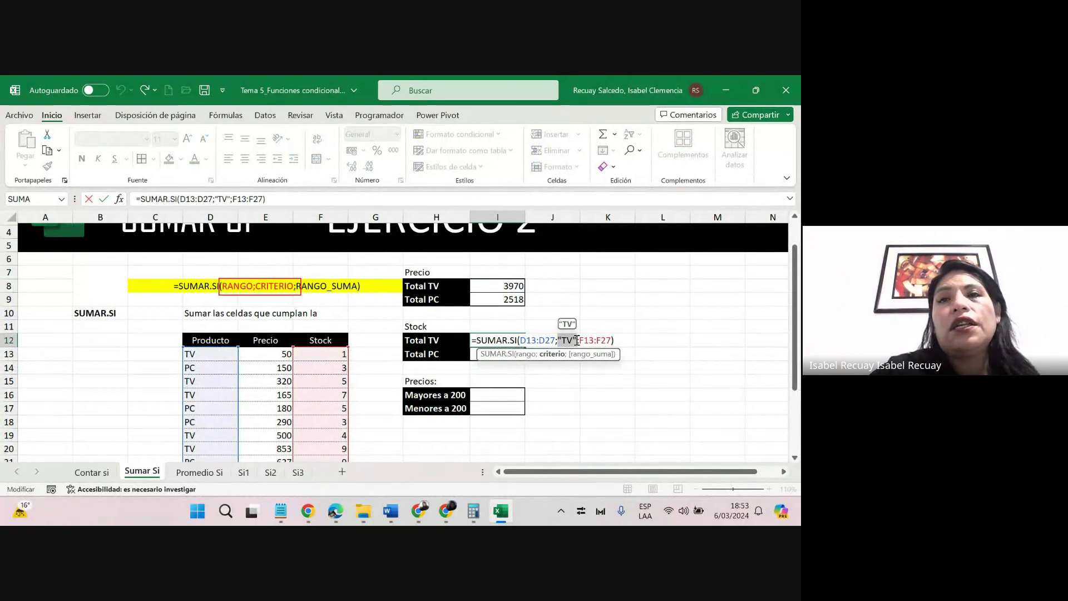
key("Return")
double_click(518, 353)
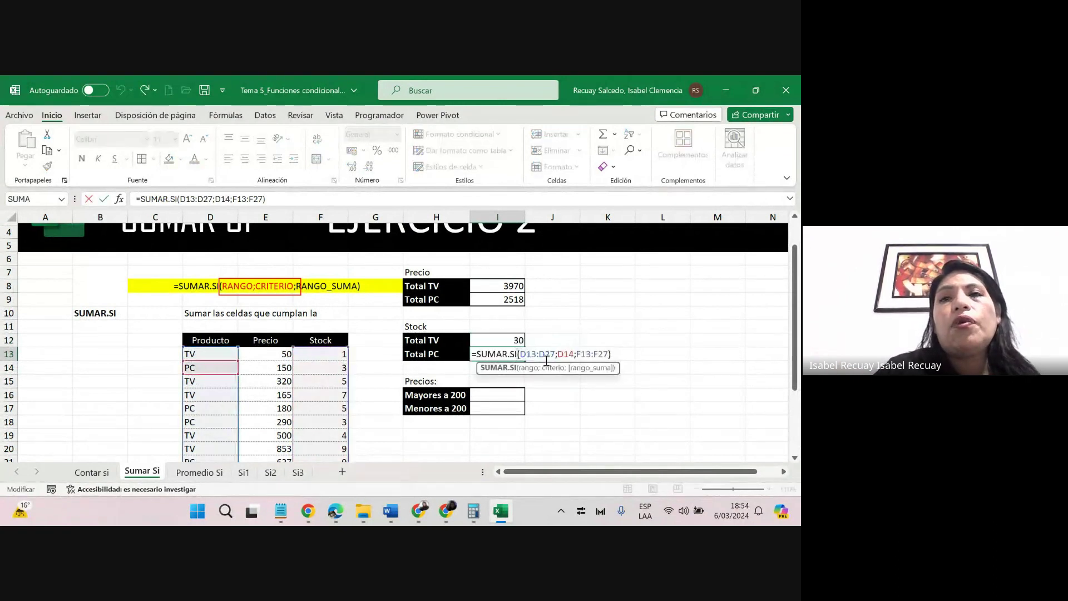
double_click(566, 354)
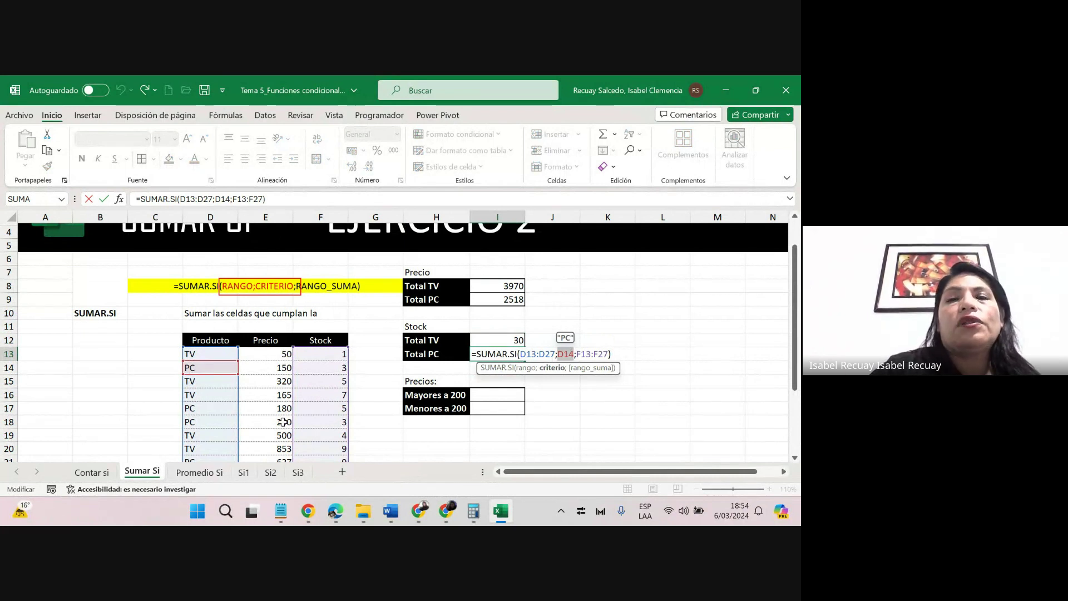
key("Return")
Examine the Precios section next to the product table, focusing on the Mayores a 200 label.
key("Down")
key("Down")
key("Down")
key("Down")
key("Down")
key("Down")
key("Down")
key("Down")
key("Down")
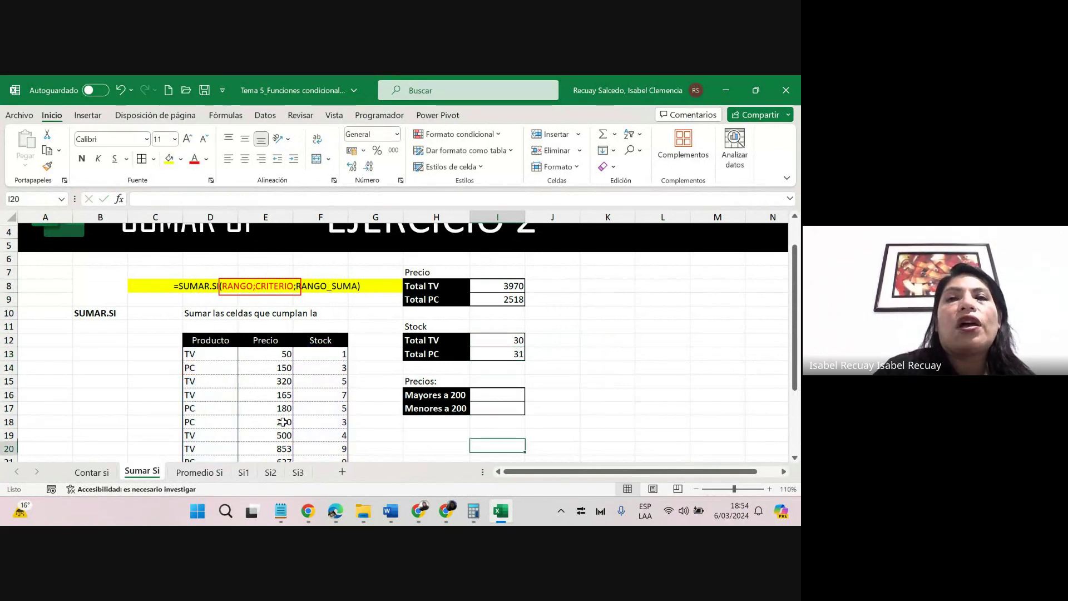
key("Down")
key("Down")
key("Down")
key("Down")
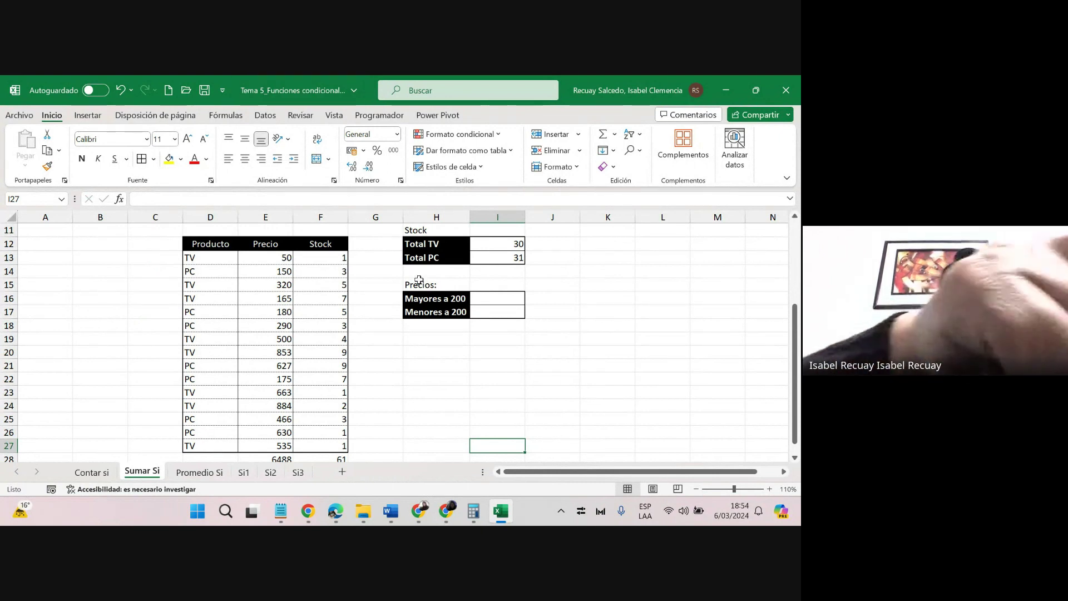
mouse_move(391, 277)
left_mouse_down()
mouse_move(477, 307)
mouse_move(391, 306)
left_mouse_up()
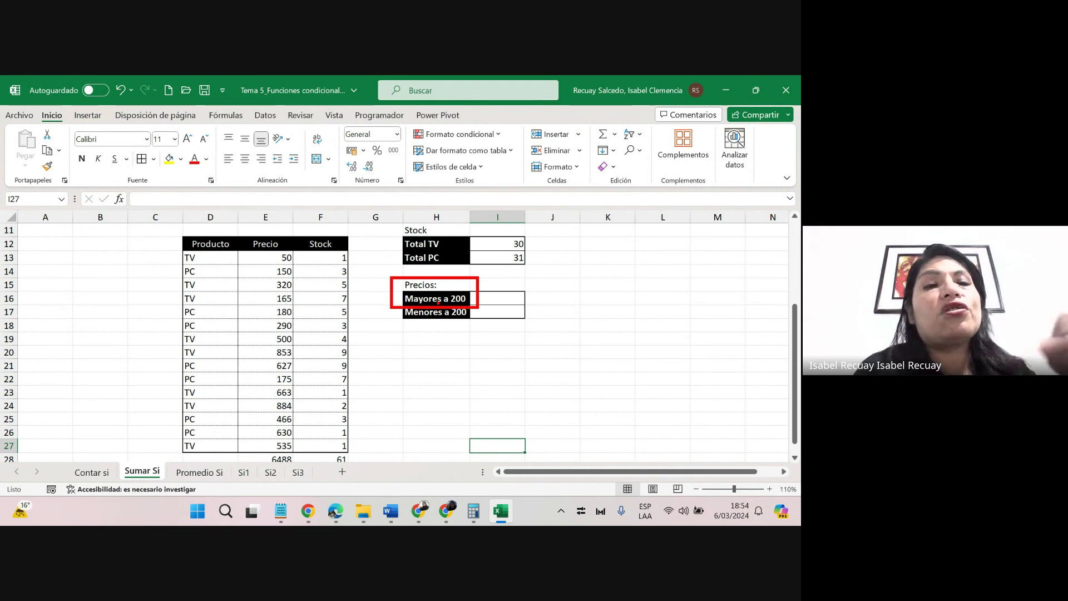
key("Escape")
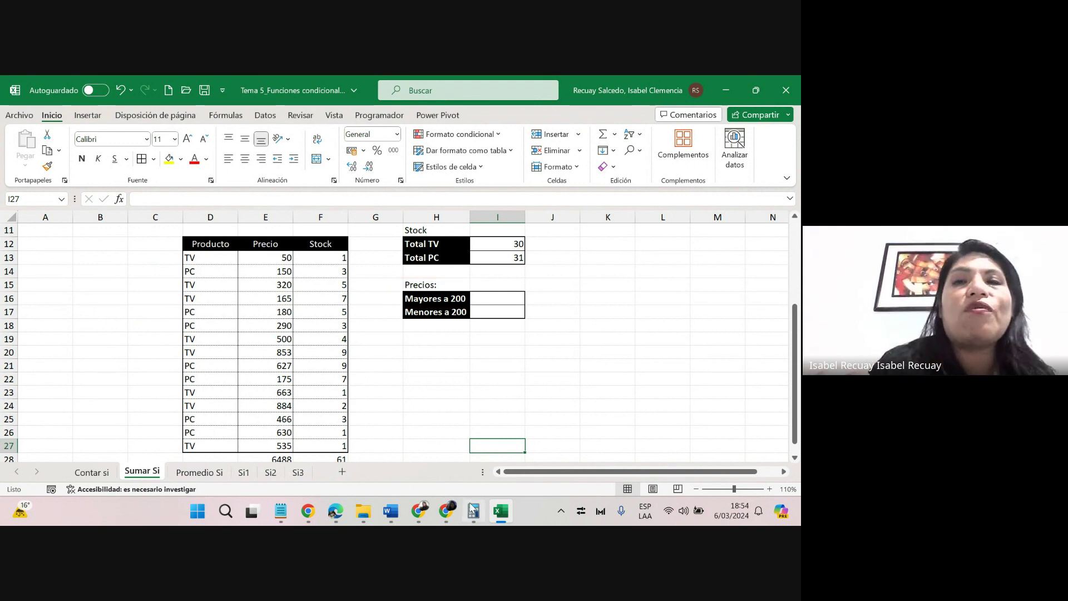
Switch to the Google Meet call chat to read the posted Mayores a 200 formulas, and return to the Excel workbook.
mouse_move(450, 514)
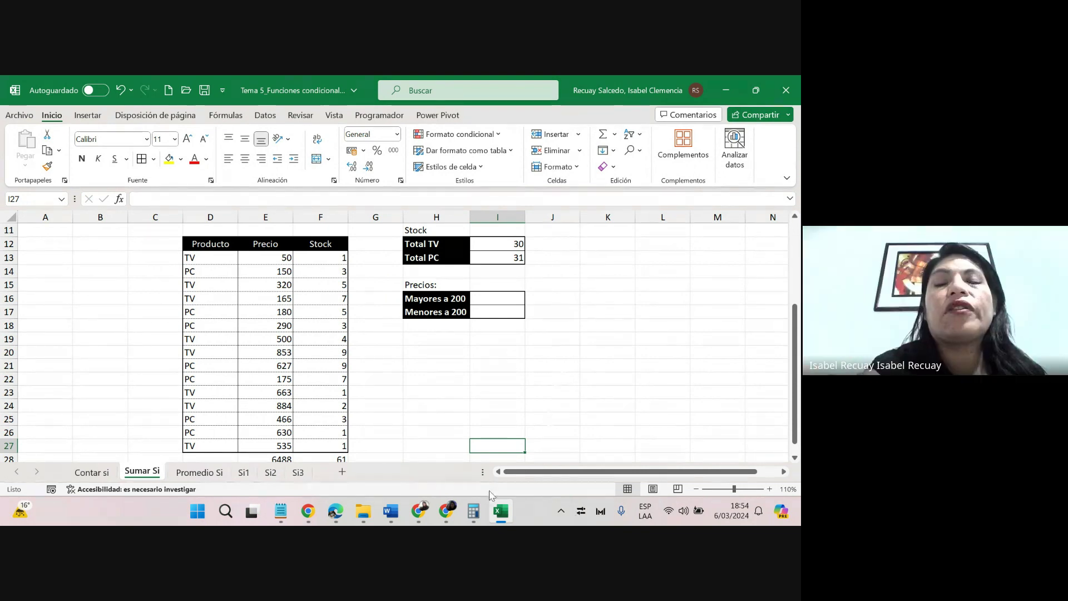
left_click(446, 510)
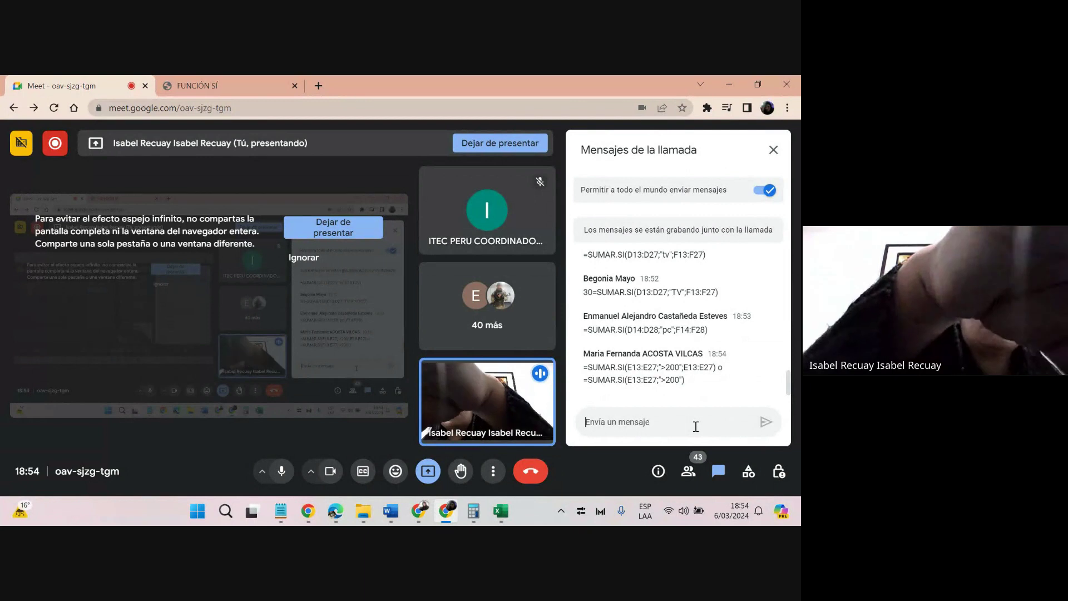
key("alt+Tab")
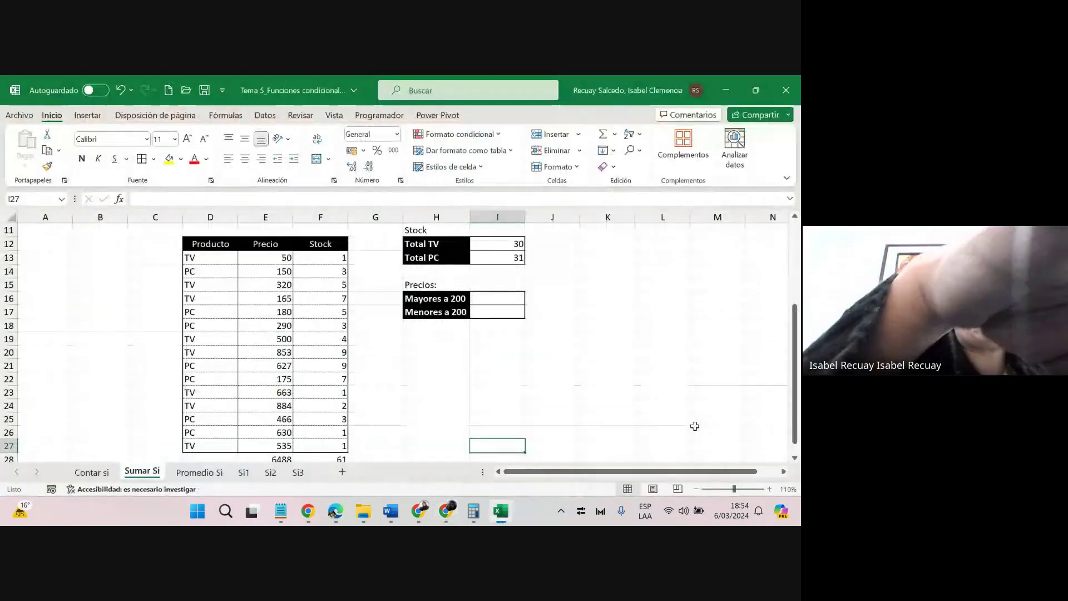
key("alt+Tab")
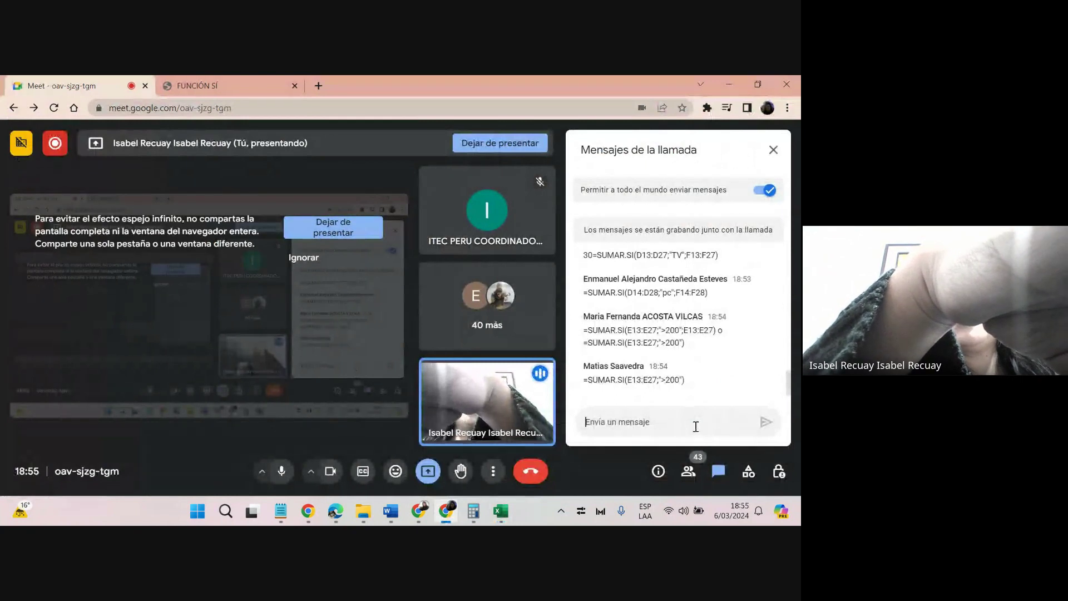
key("alt+Tab")
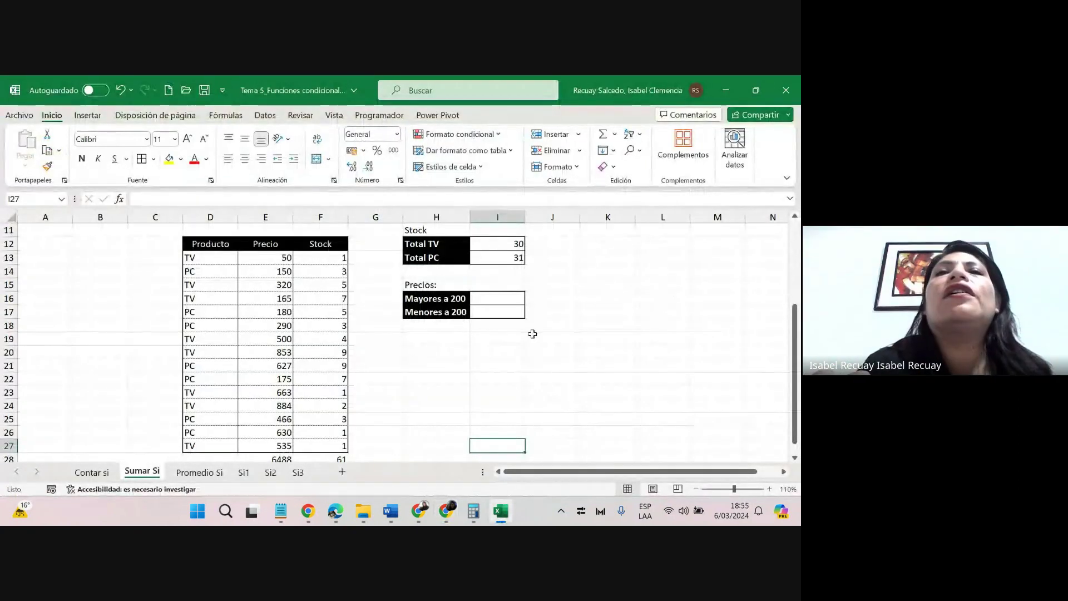
Start a SUMAR.SI formula in the Mayores a 200 cell with E13:E27 as the range, and open the quoted criterion.
left_click(489, 303)
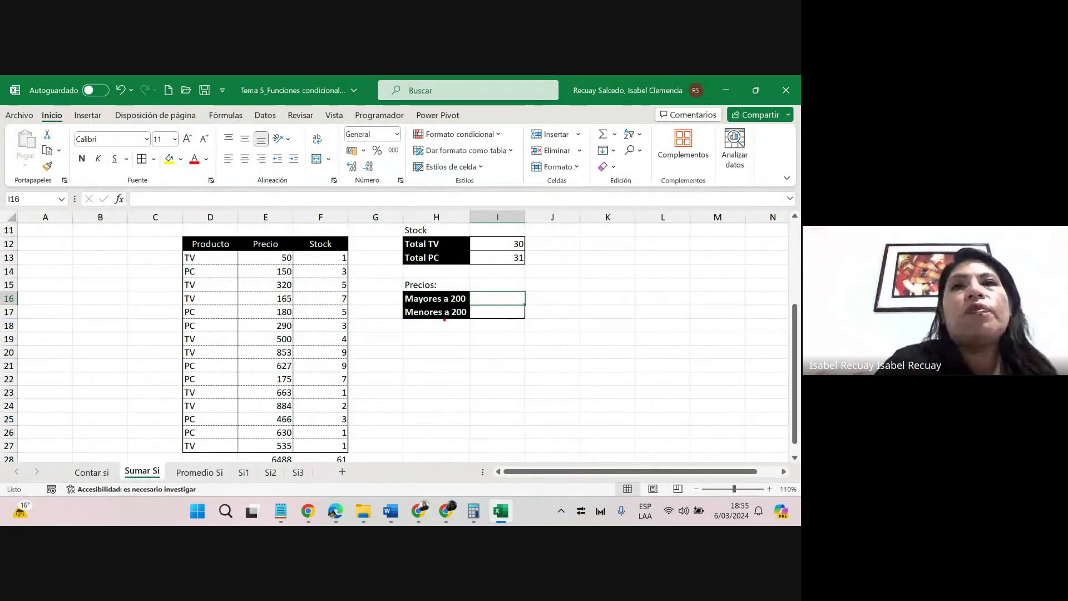
mouse_move(406, 307)
left_mouse_down()
mouse_move(470, 305)
mouse_move(438, 285)
mouse_move(380, 312)
left_mouse_up()
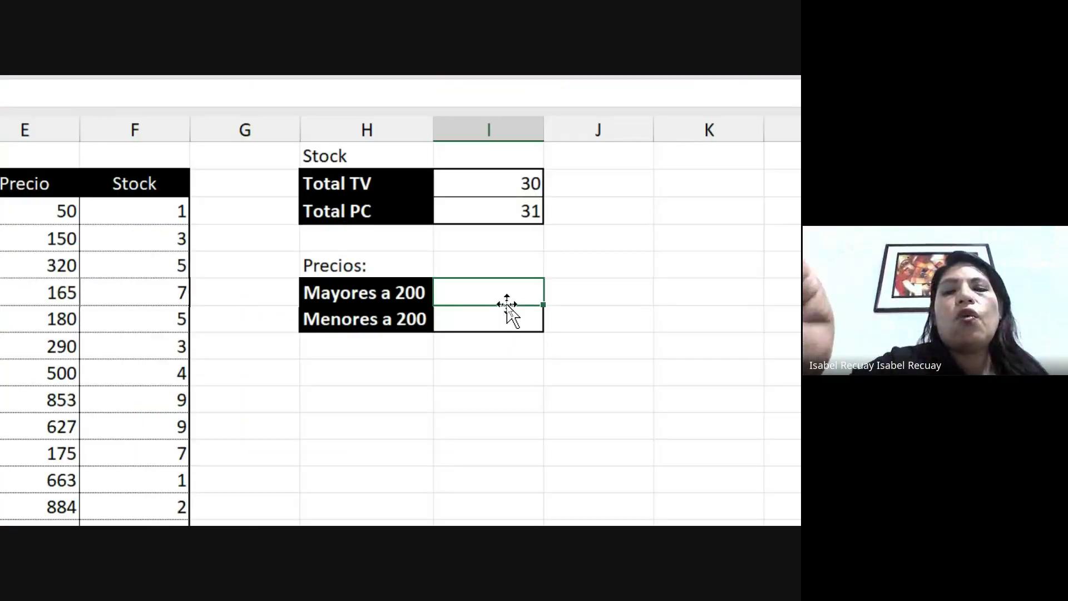
type("=sumar.si")
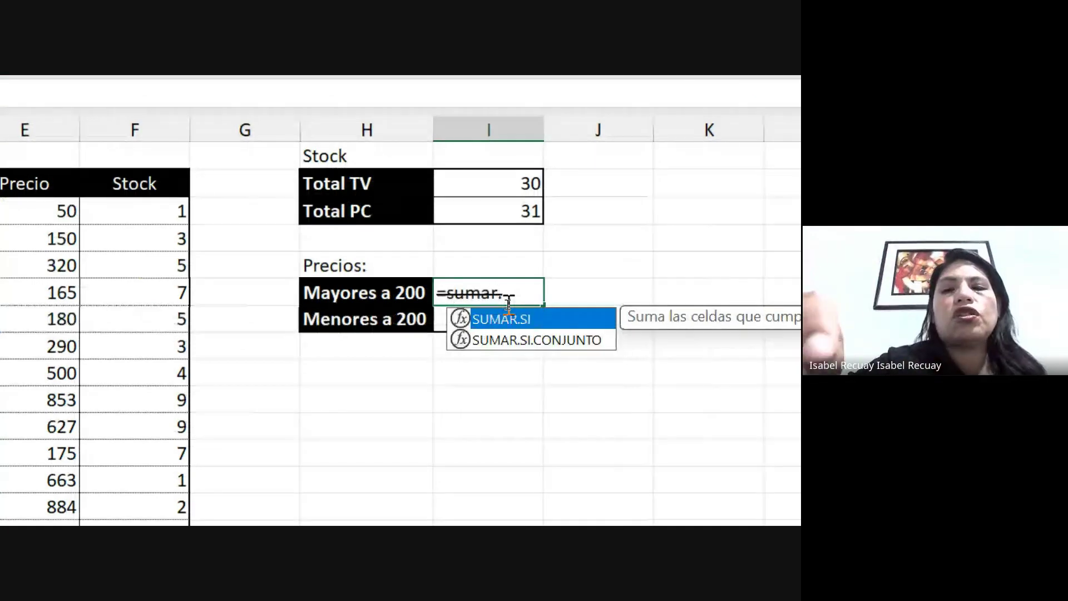
type("(")
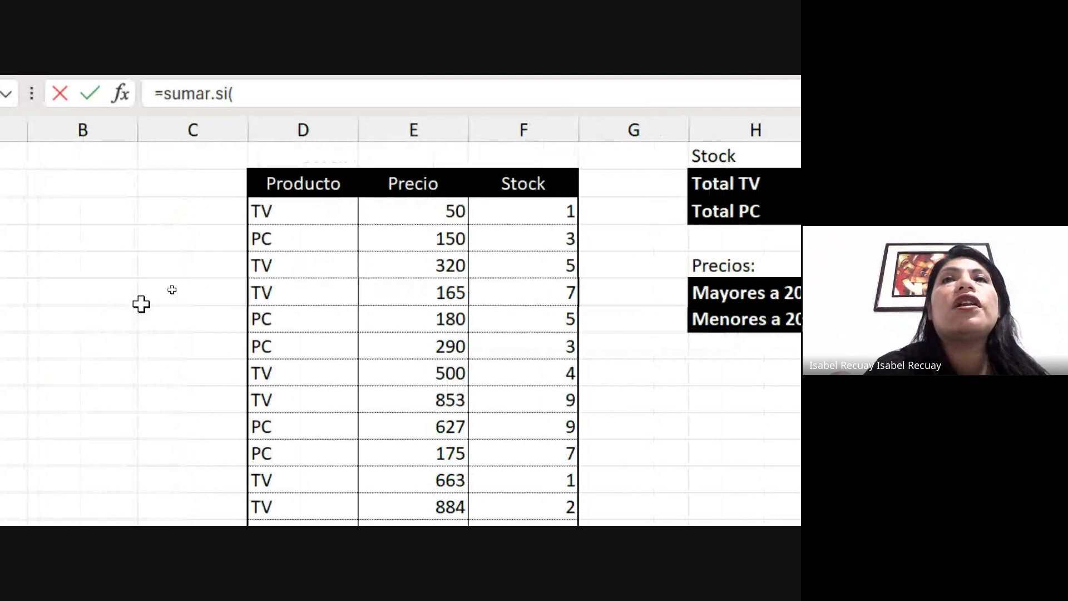
left_click_drag(426, 211, 424, 443)
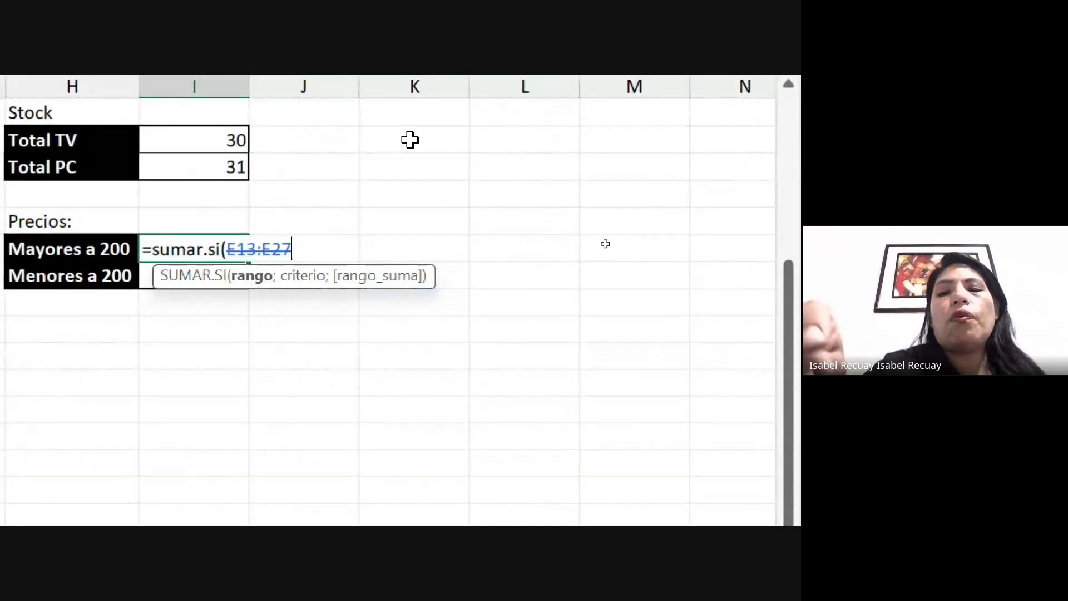
type(";")
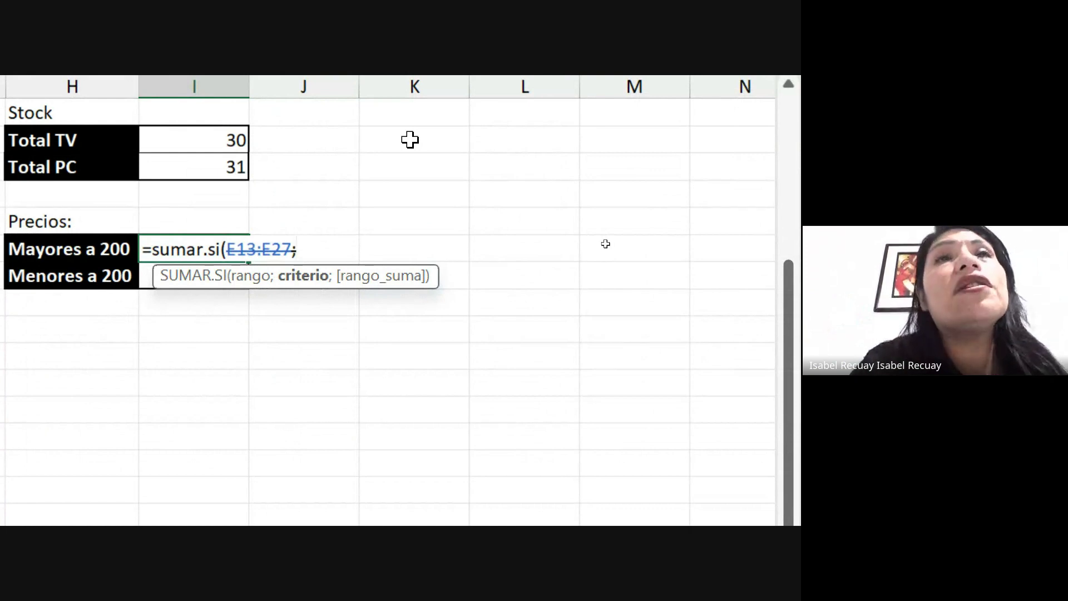
type("\"")
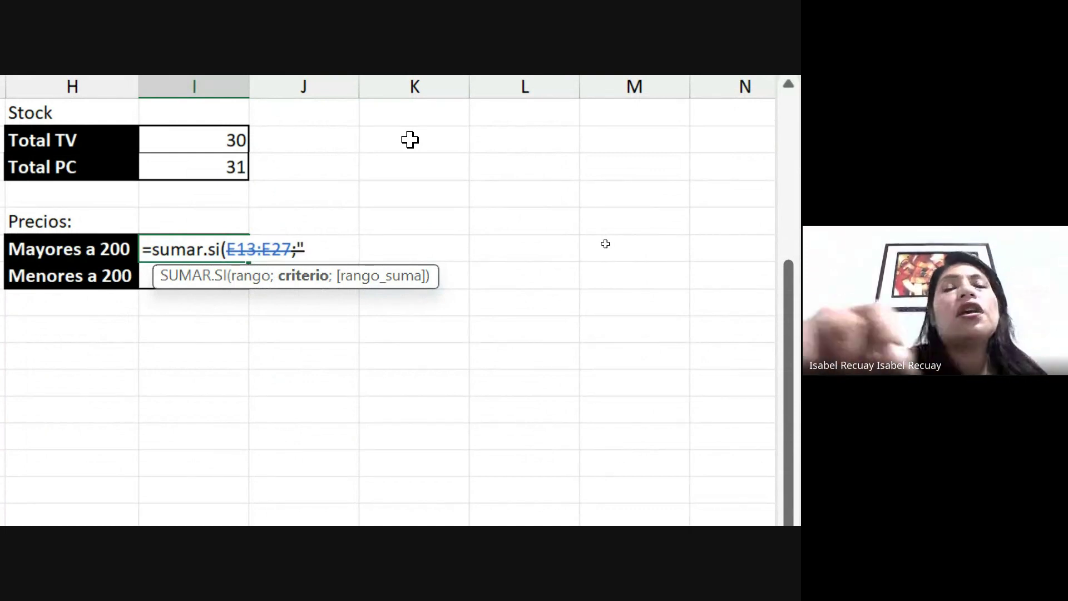
type("m")
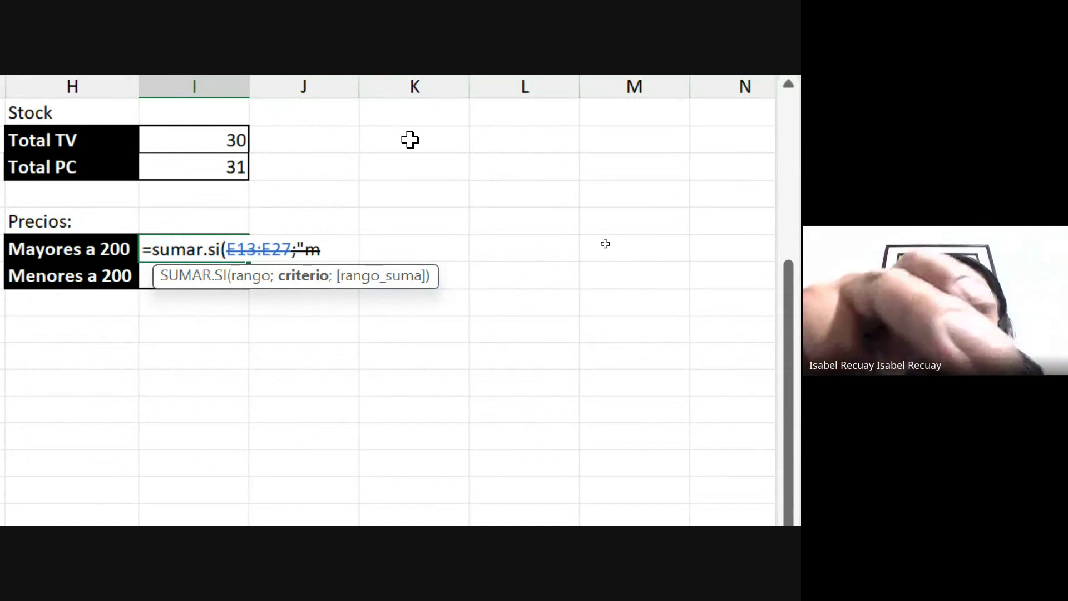
type("ayores")
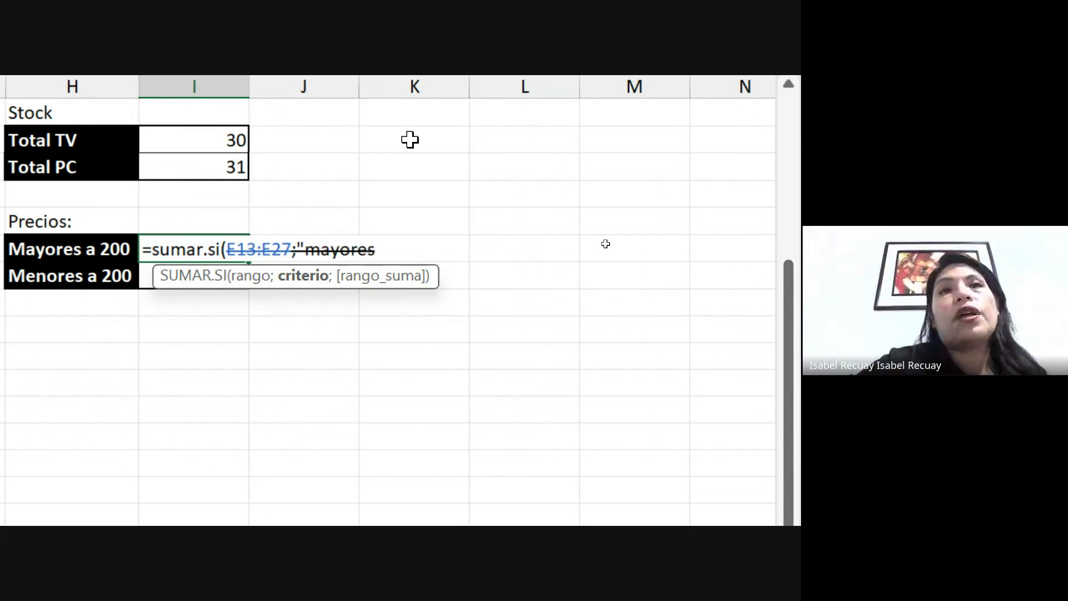
key("BackSpace")
key("BackSpace")
key("BackSpace")
key("BackSpace")
key("BackSpace")
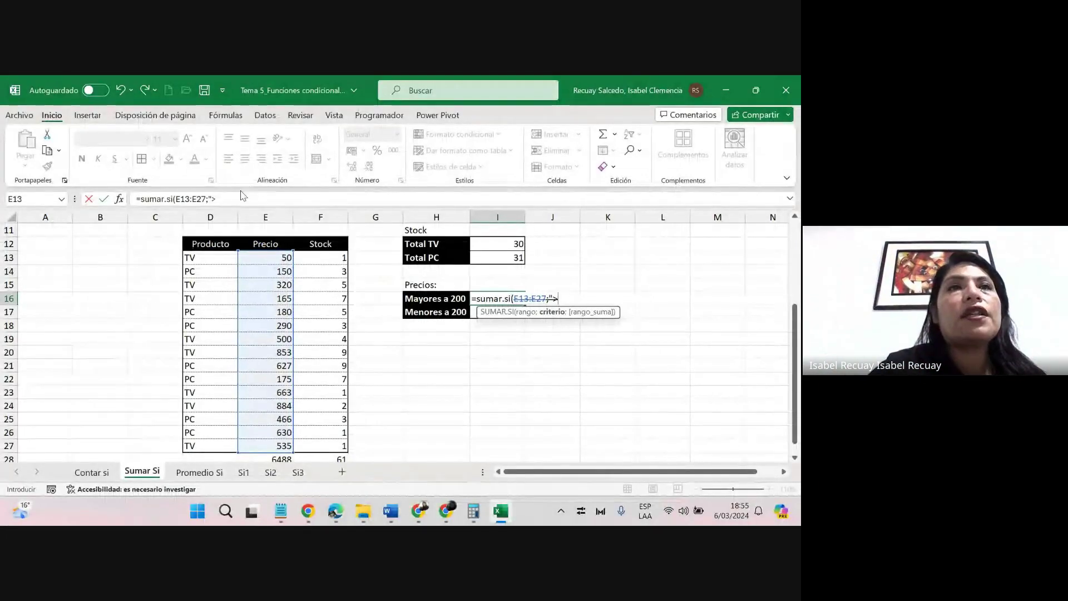
Complete the Mayores a 200 formula with the criterion ">200" and E13:E27 as the sum range, and enter it.
left_click(234, 198)
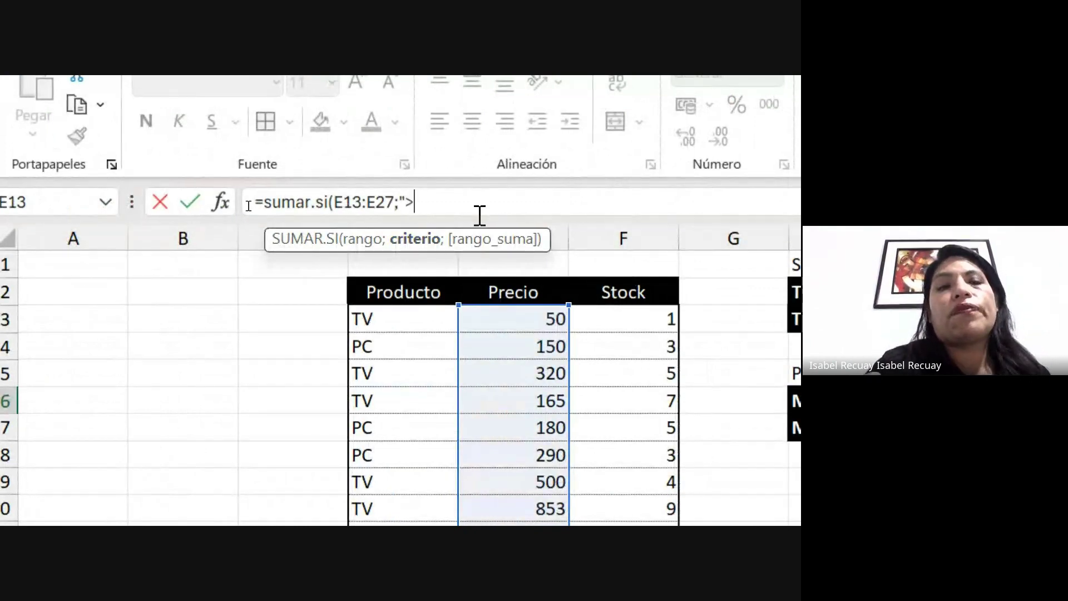
type("200")
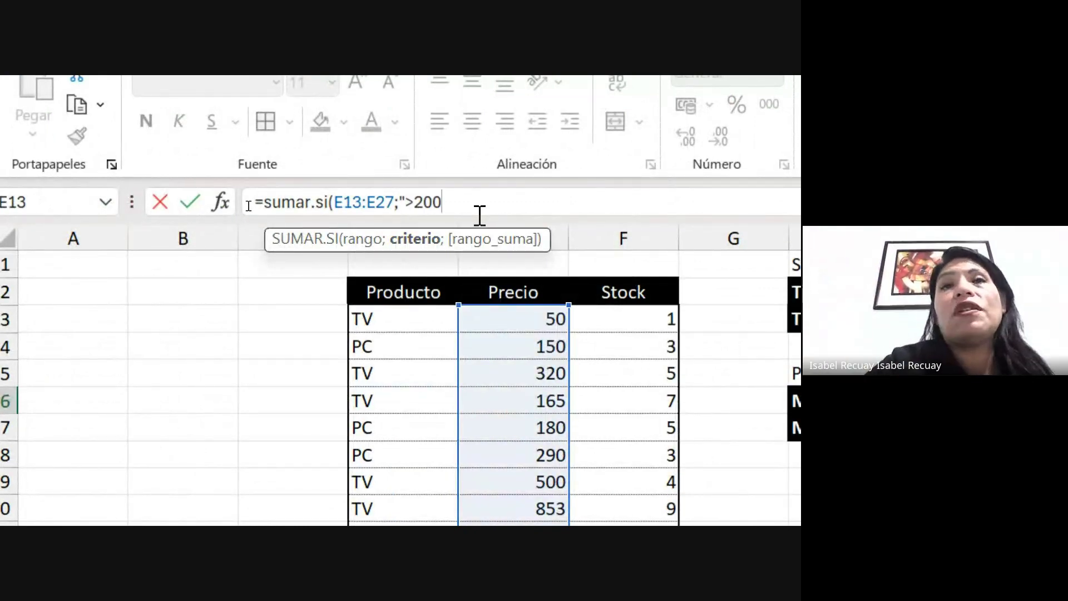
type("\"")
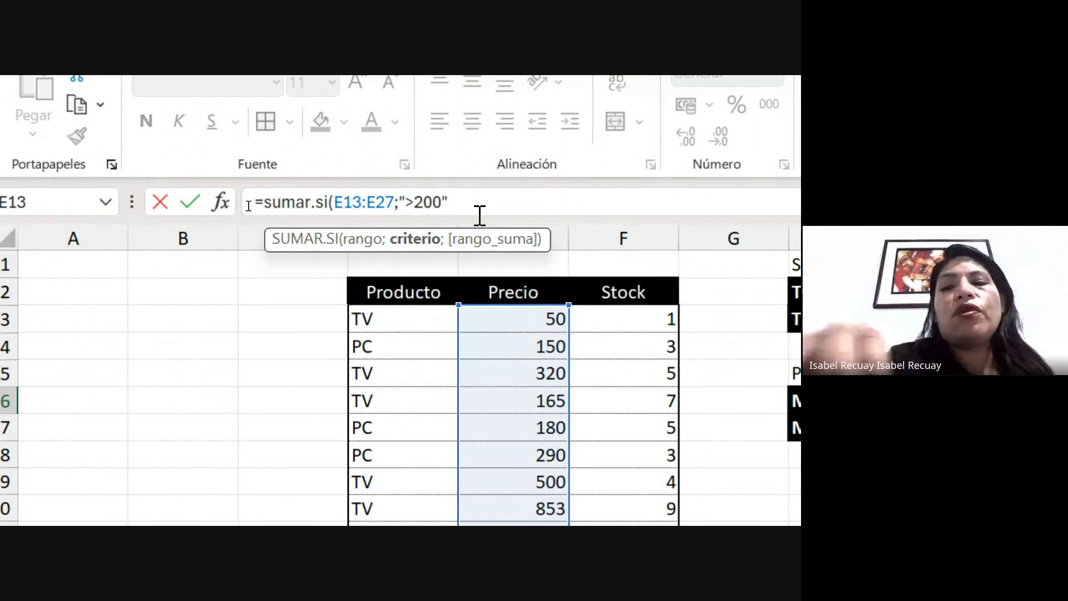
type(";")
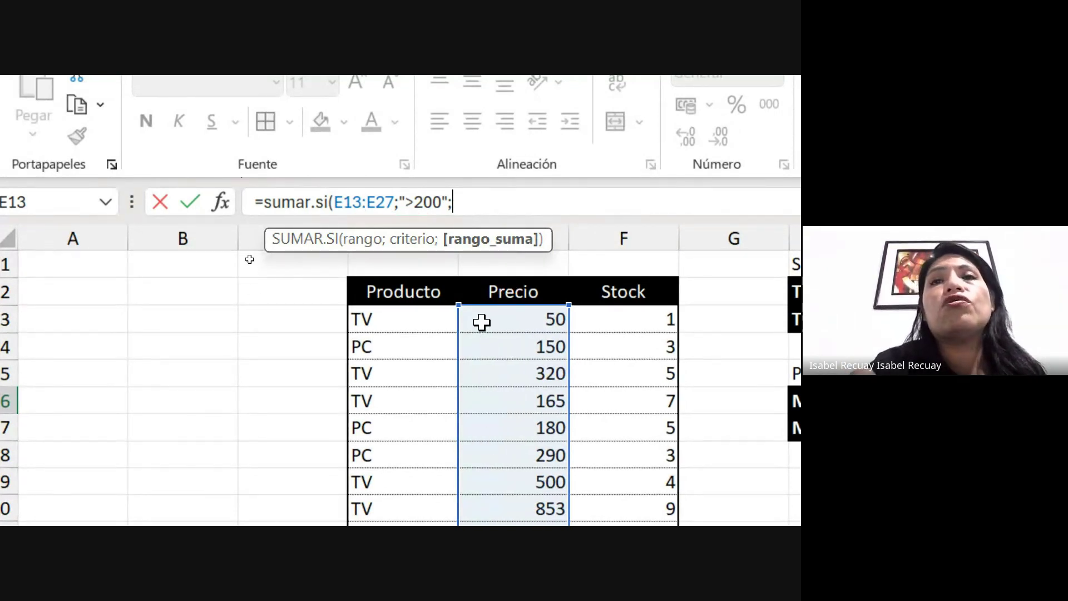
left_click_drag(482, 319, 499, 600)
left_click_drag(499, 466, 510, 558)
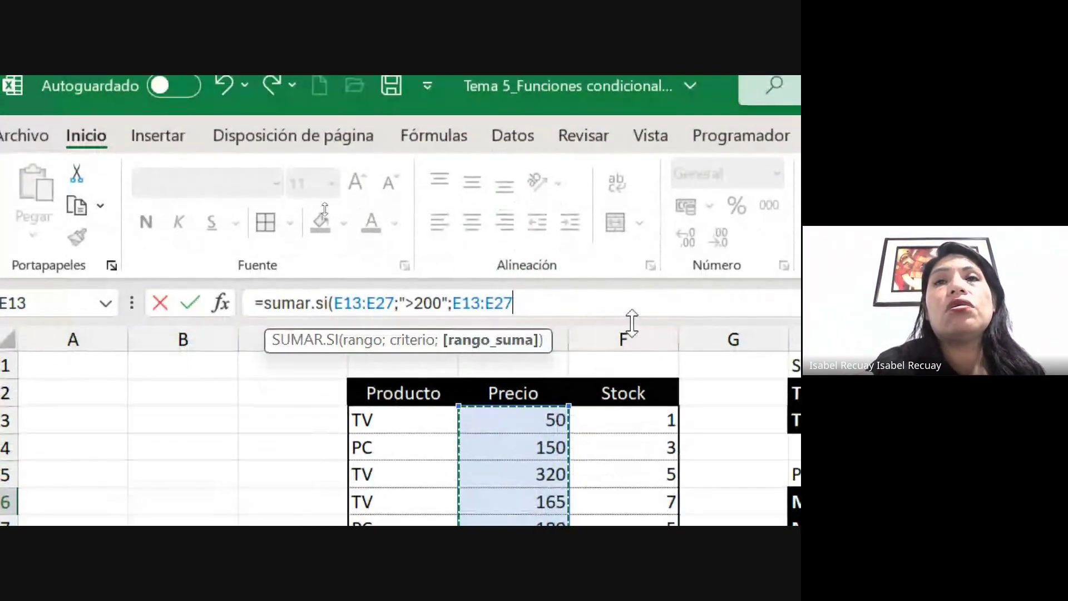
type(")")
key("Return")
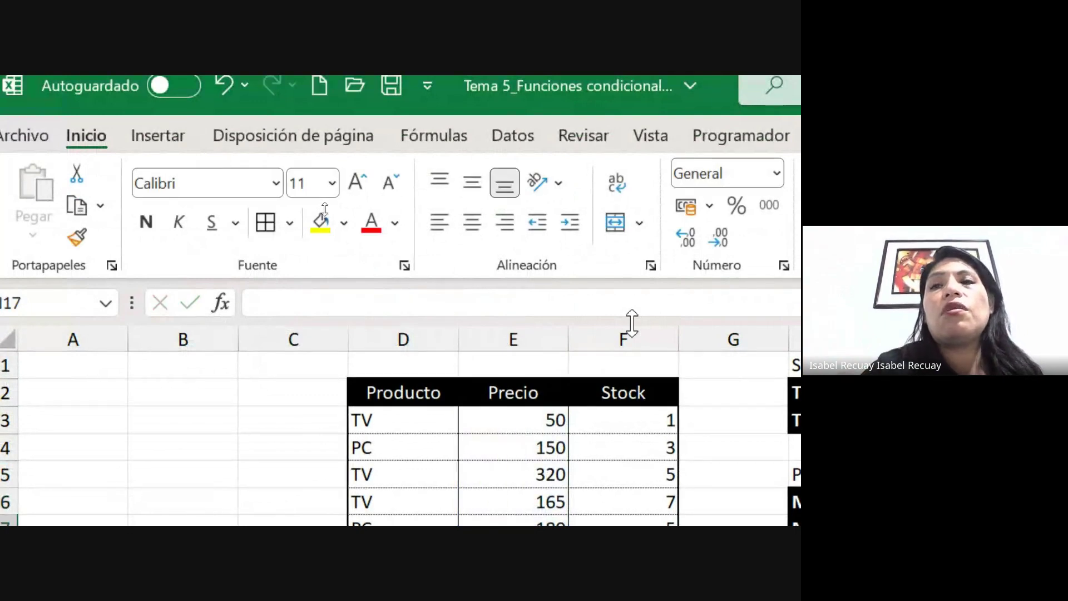
Remove the strikethrough effect from the Mayores a 200 result in I16.
left_click(424, 353)
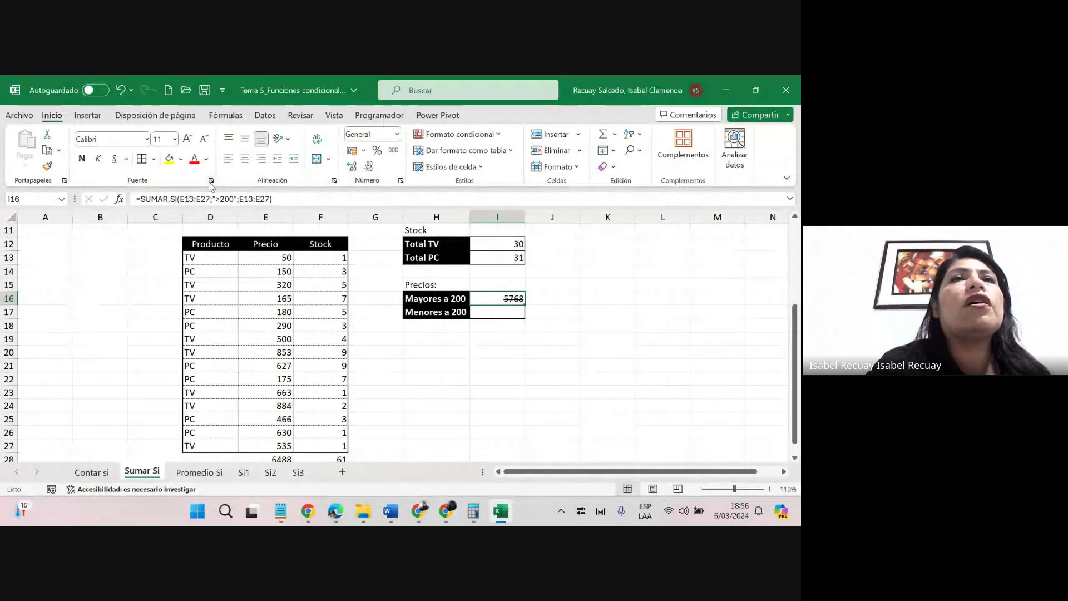
left_click(211, 181)
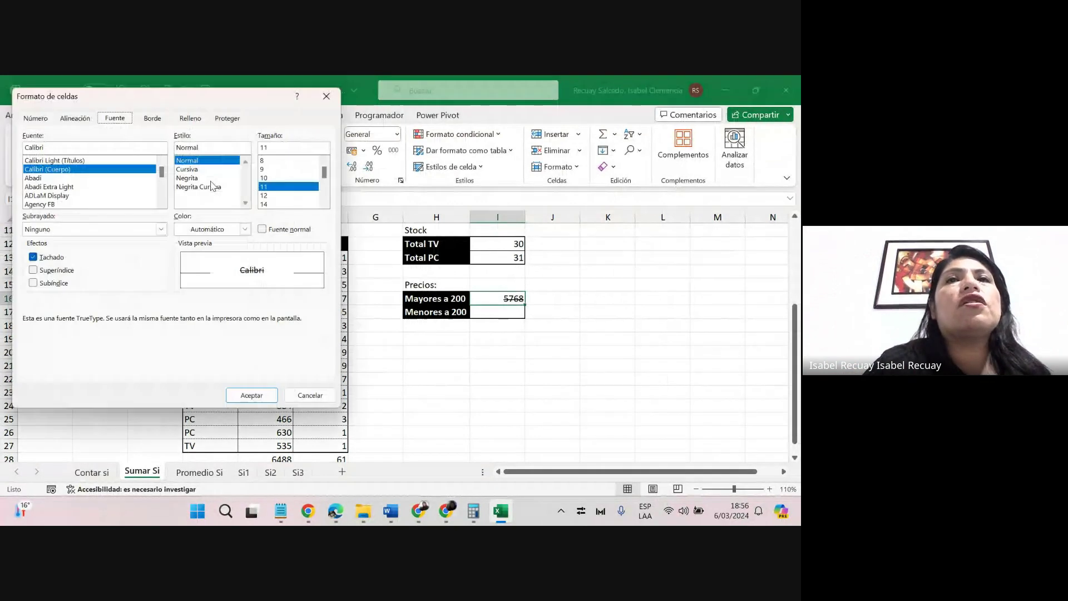
left_click(33, 257)
left_click(234, 396)
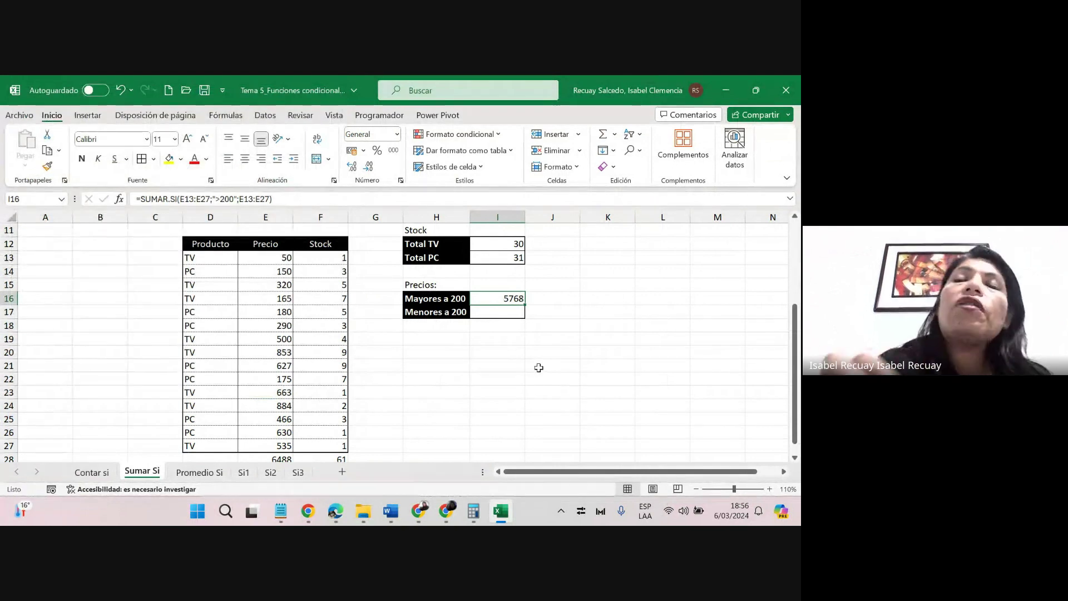
Examine the Mayores a 200 formula, comparing its range with the optional rango_suma argument, and leave the formula as it is.
left_click(484, 316)
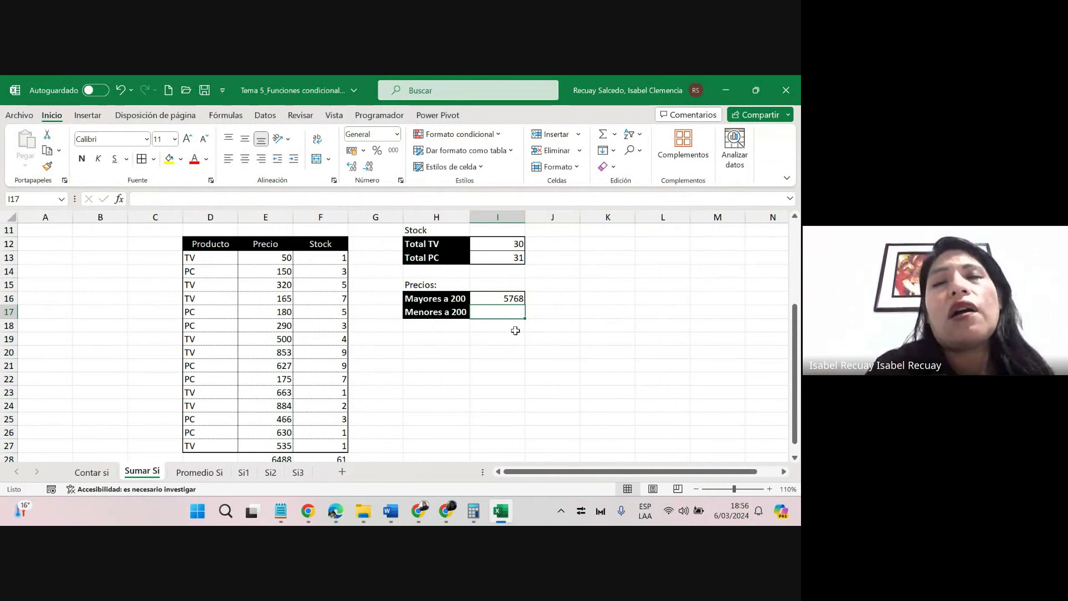
double_click(509, 299)
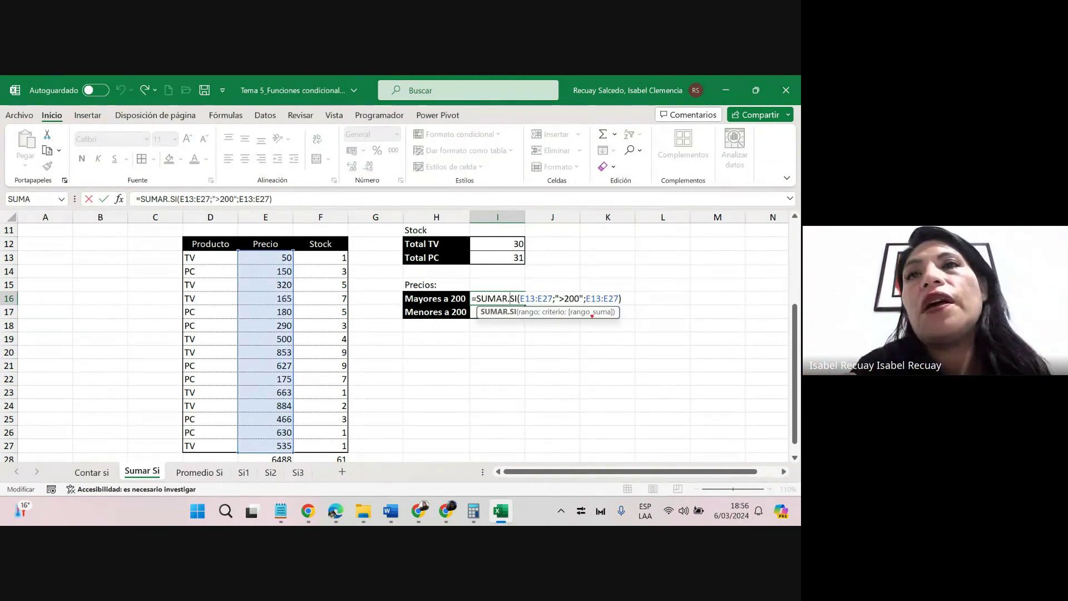
mouse_move(565, 302)
left_mouse_down()
mouse_move(623, 331)
mouse_move(598, 320)
mouse_move(608, 362)
left_mouse_up()
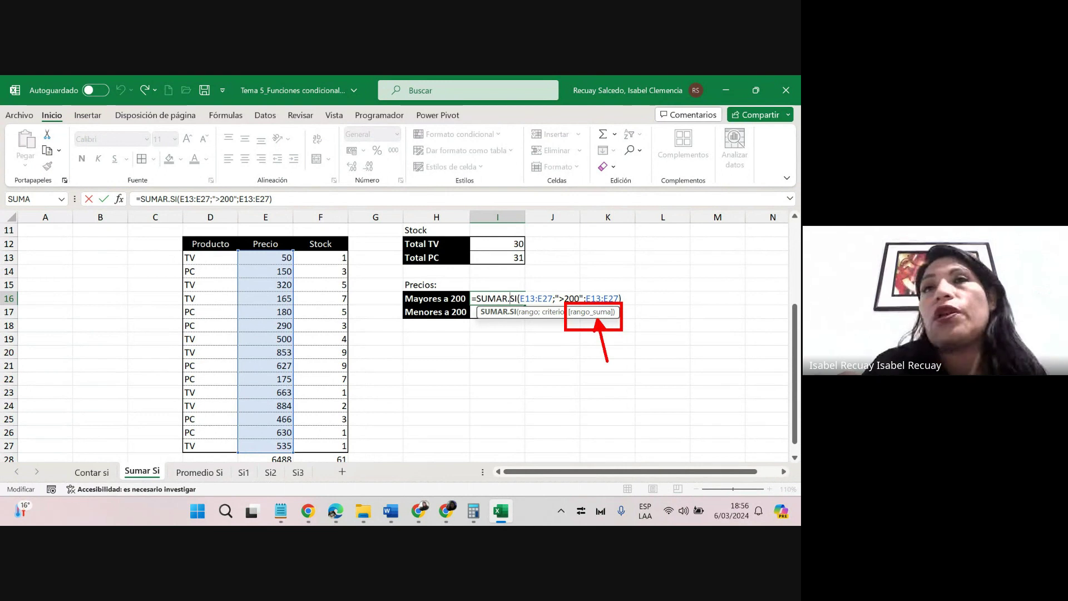
key("Escape")
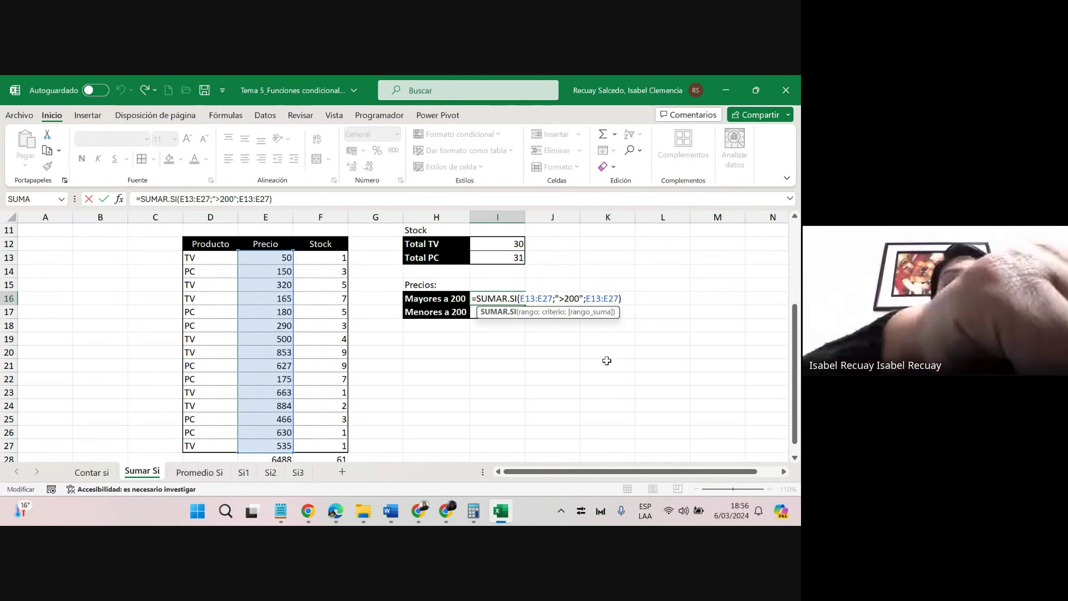
key("ctrl+2")
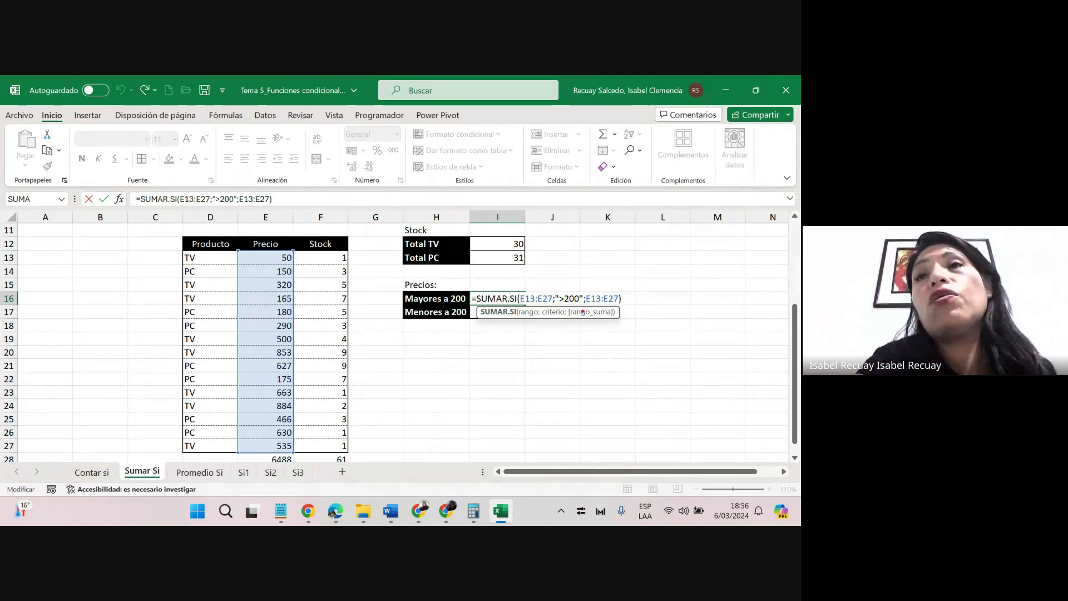
left_click_drag(582, 312, 598, 317)
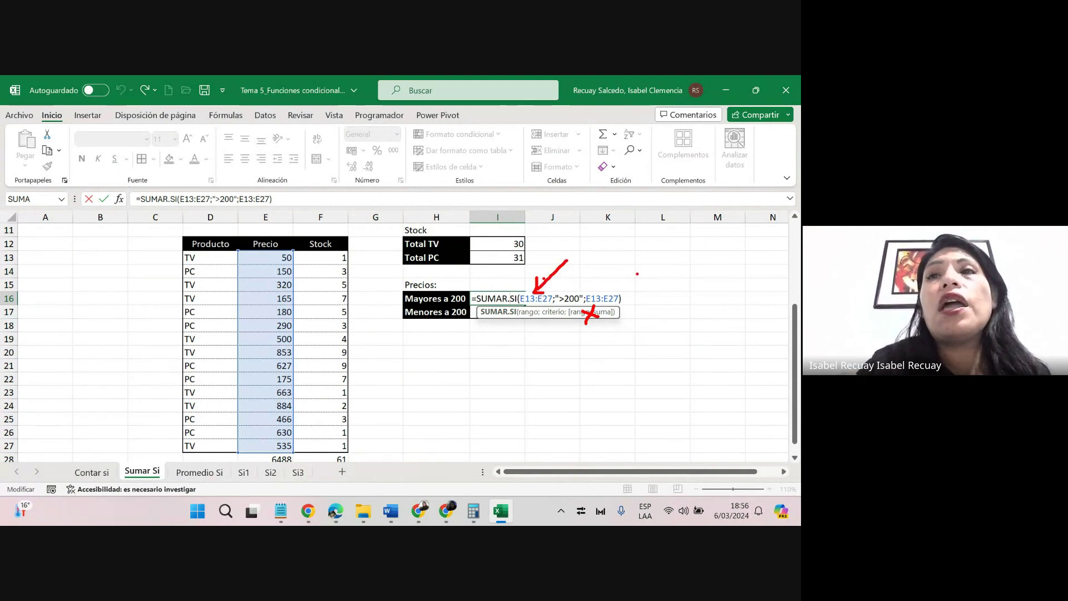
left_click_drag(605, 291, 632, 260)
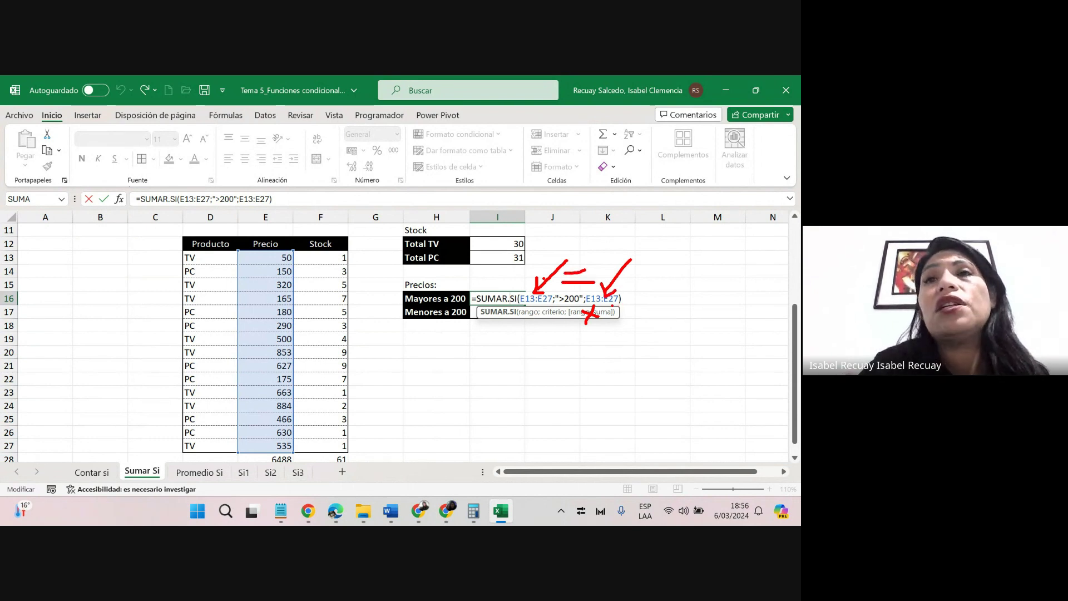
mouse_move(587, 295)
left_mouse_down()
mouse_move(609, 303)
mouse_move(583, 304)
left_mouse_up()
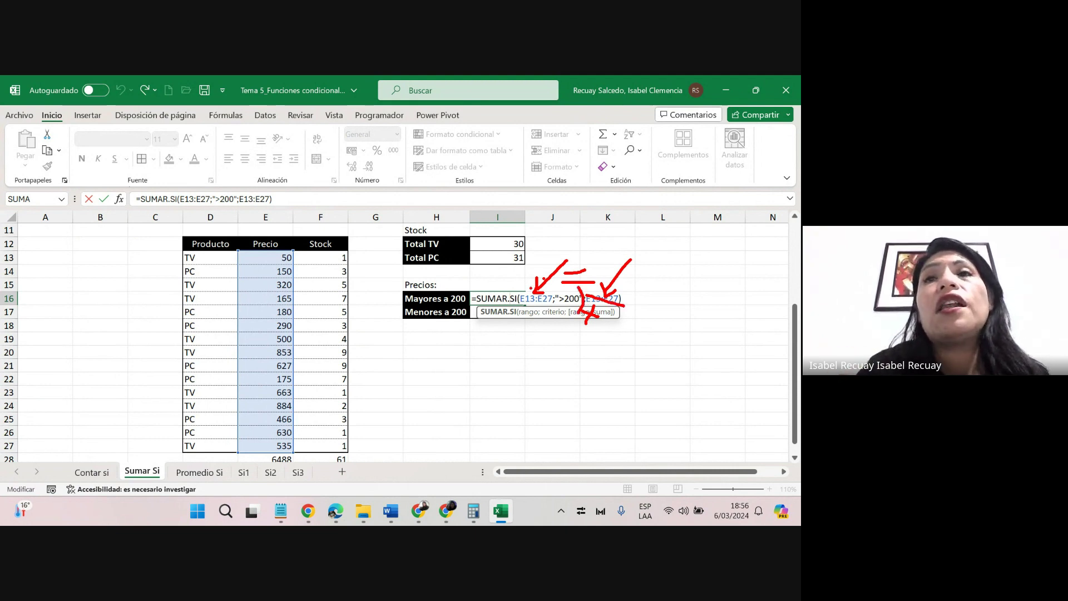
left_click(542, 304)
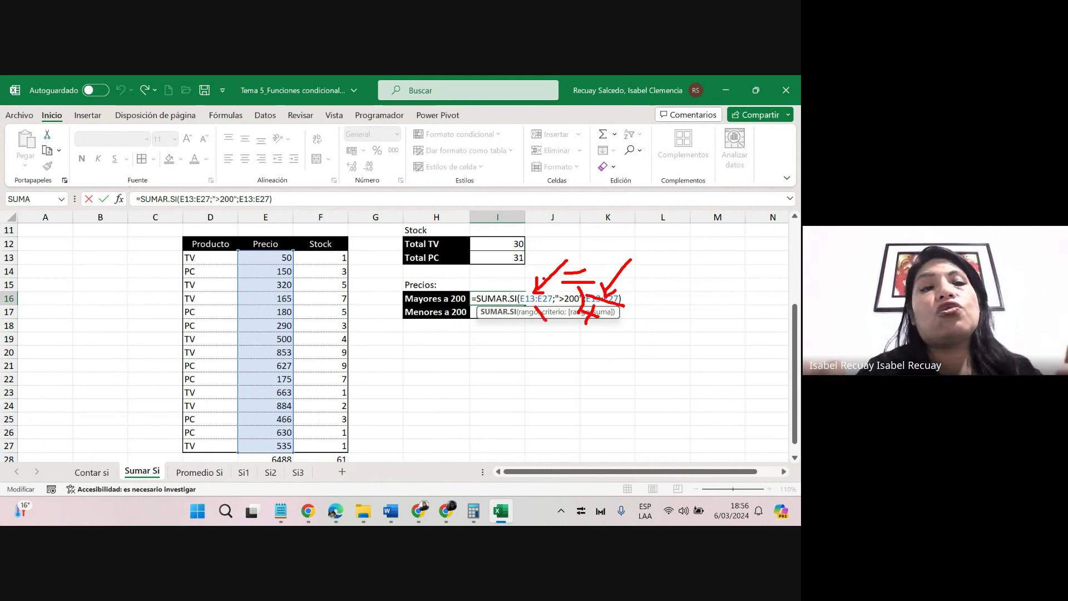
key("Escape")
key("Return")
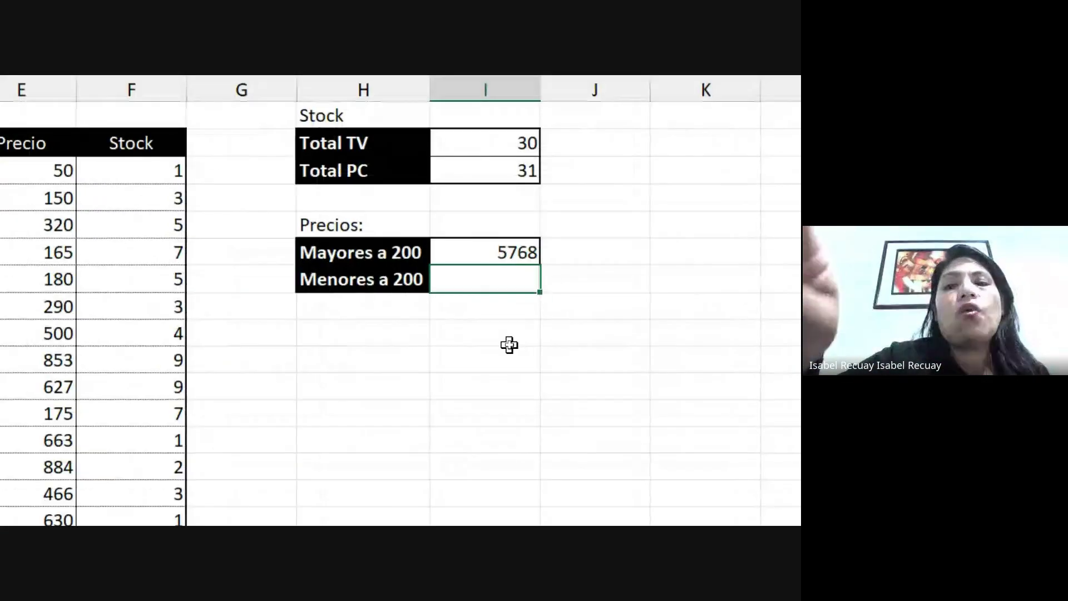
Write a SUMAR.SI formula in the Menores a 200 cell with E13:E27 as the range and ">200" as the criterion.
type("=sumar")
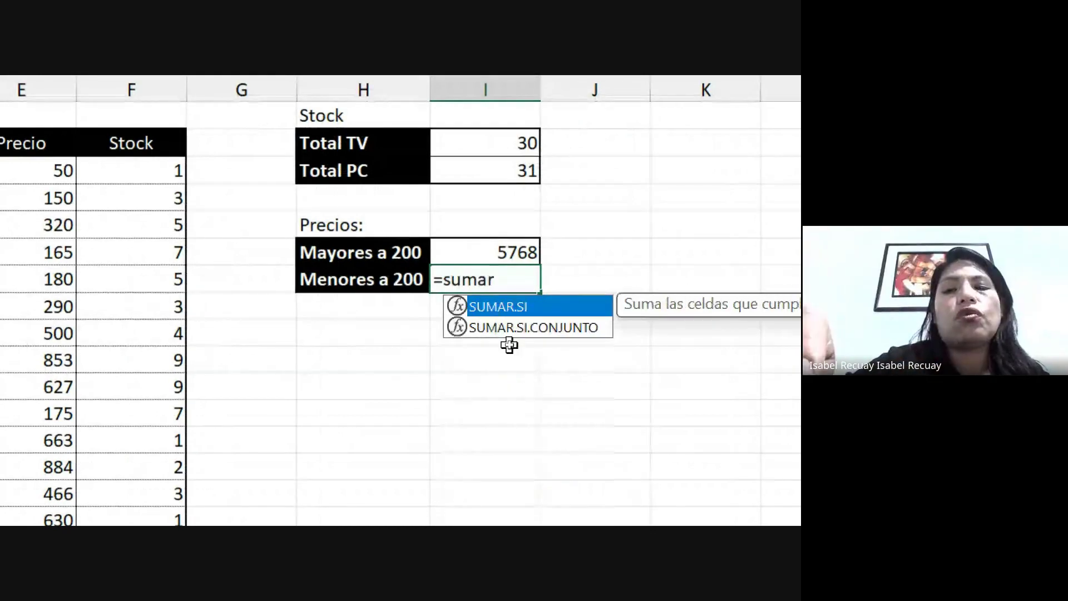
type(".si(")
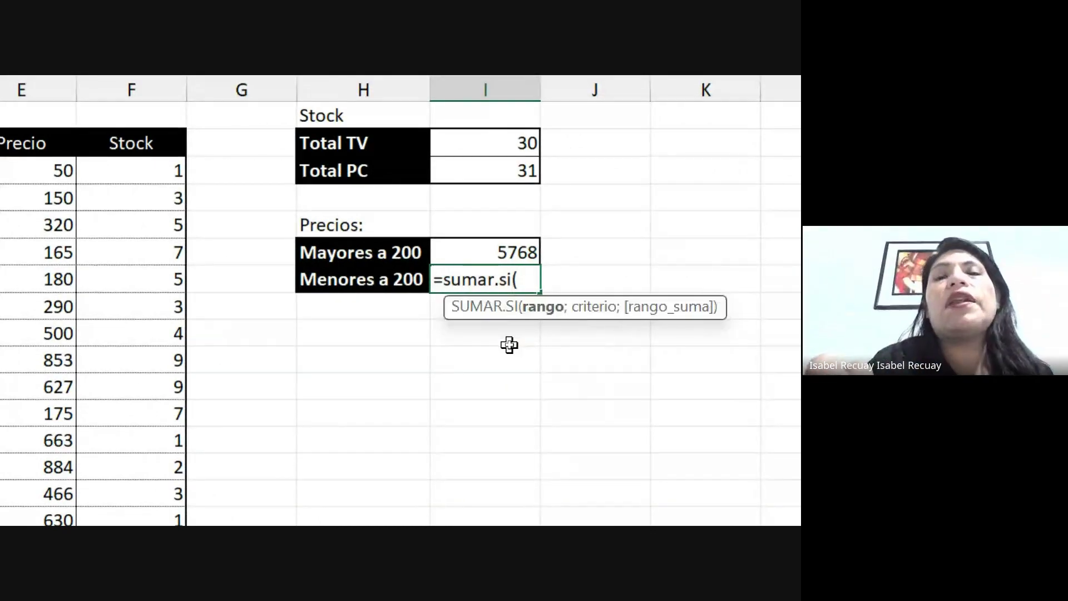
left_click_drag(258, 171, 272, 262)
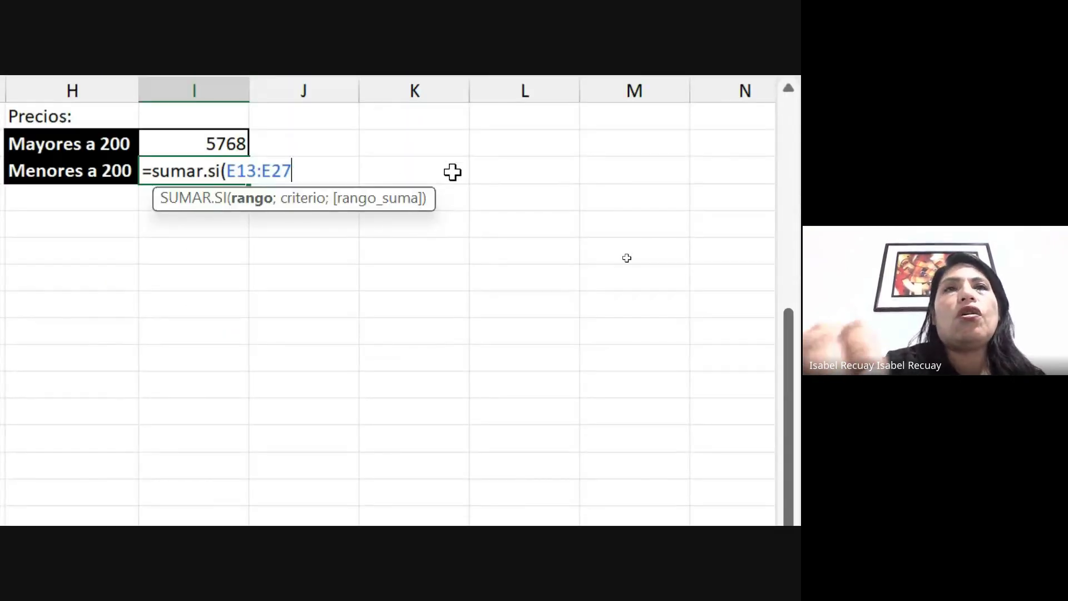
type(";")
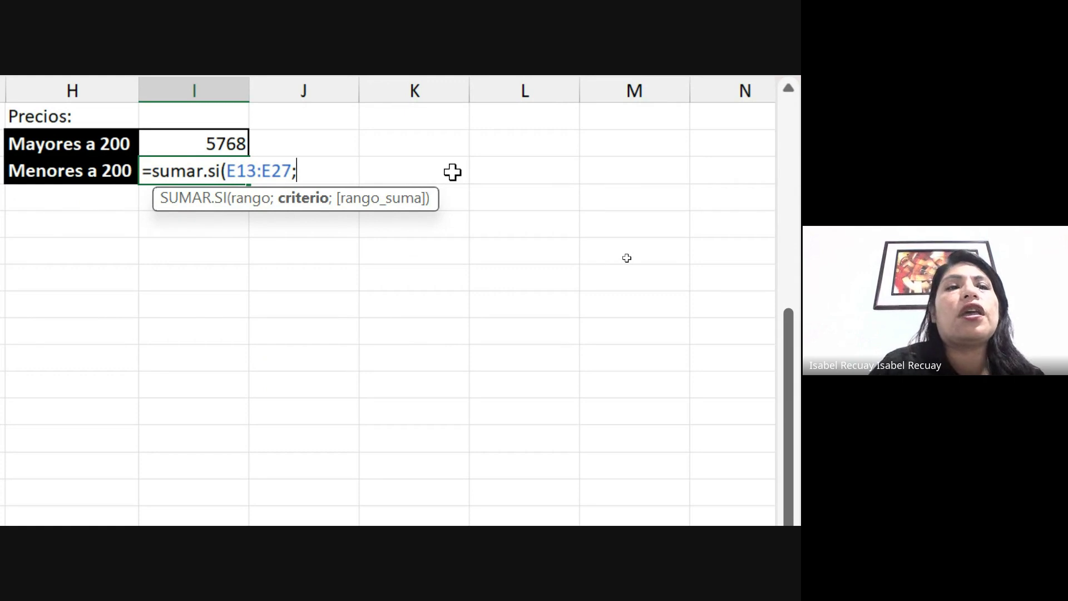
type("\"")
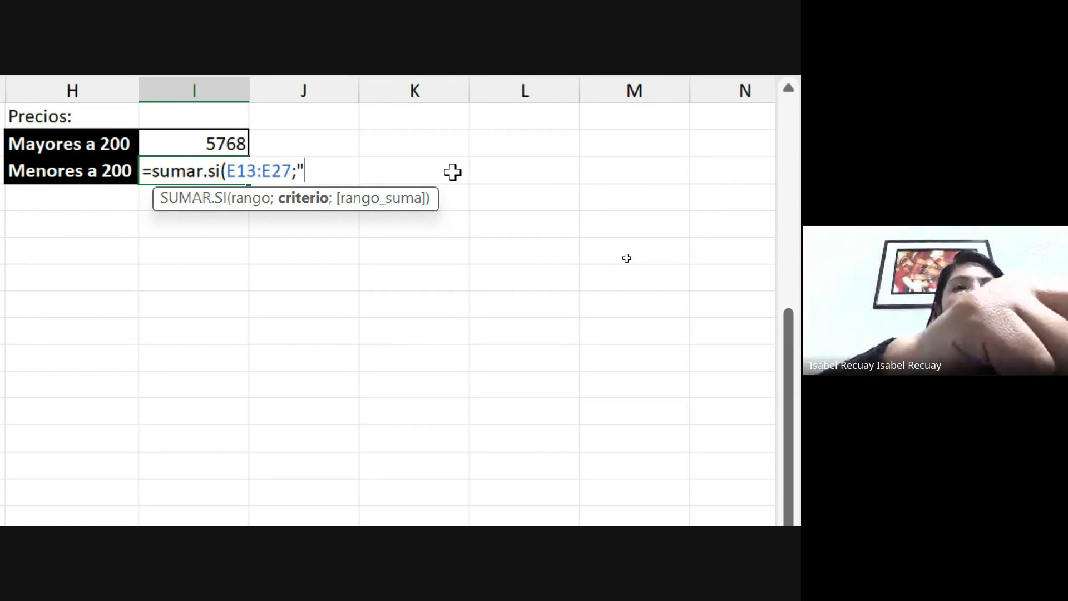
type("<")
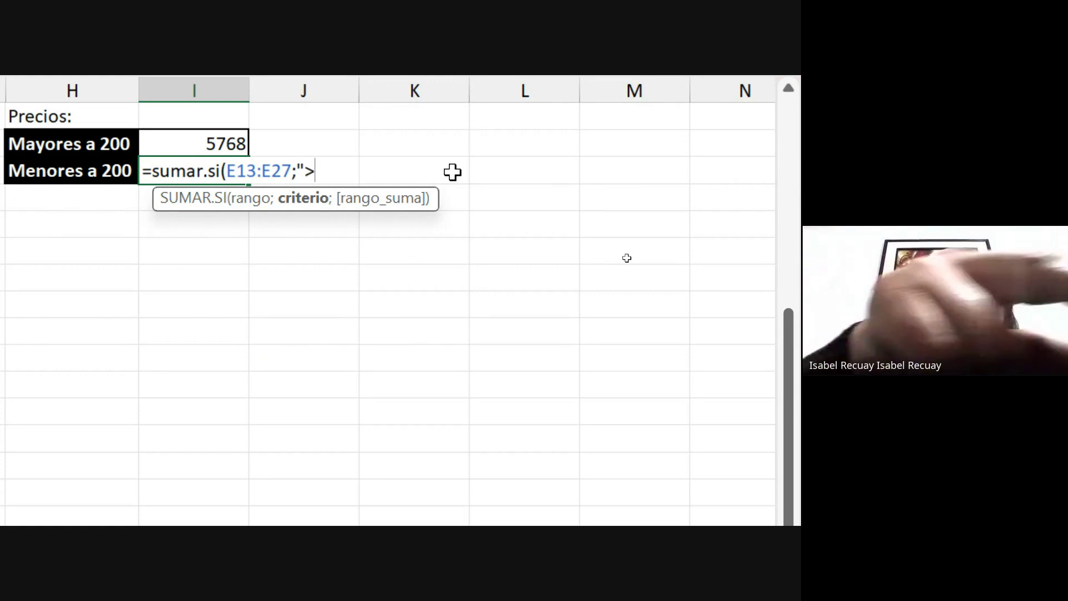
type("200")
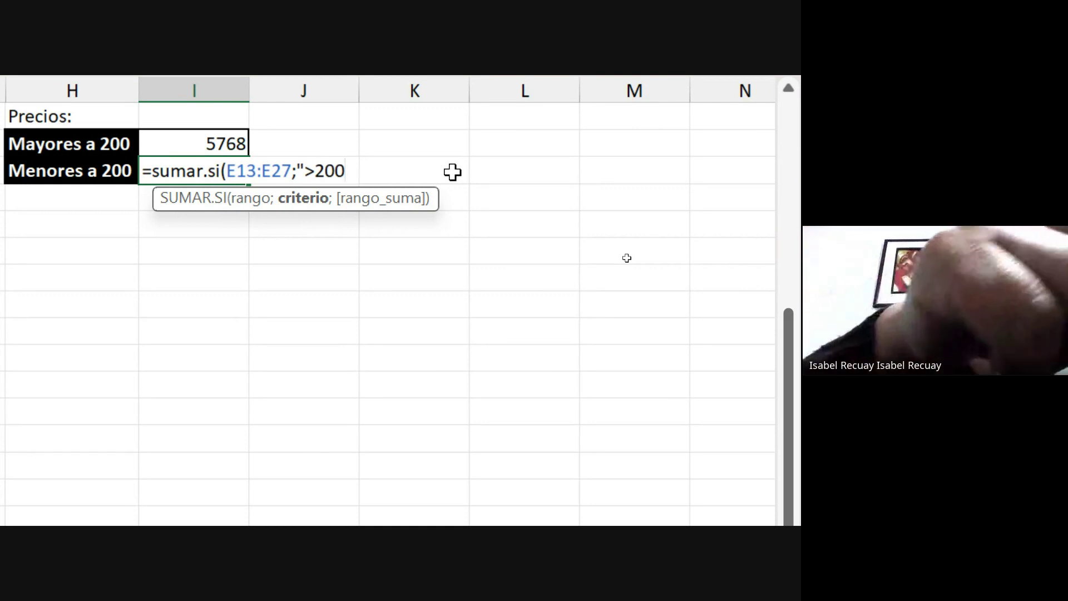
type("\"")
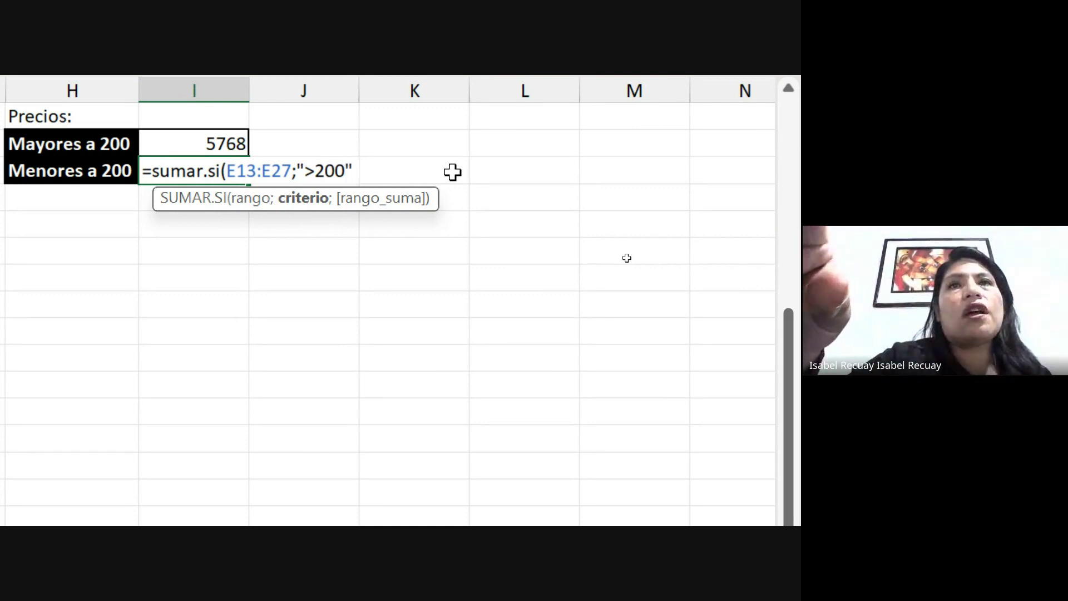
type(")")
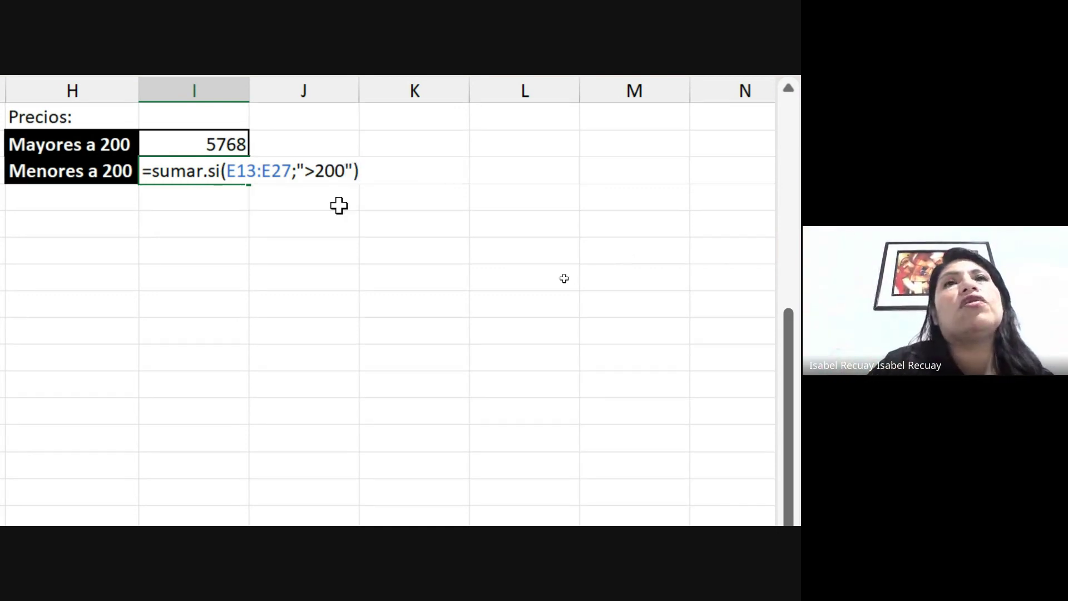
Change the criterion in the Menores a 200 formula to "<200" and enter the formula.
left_click(315, 174)
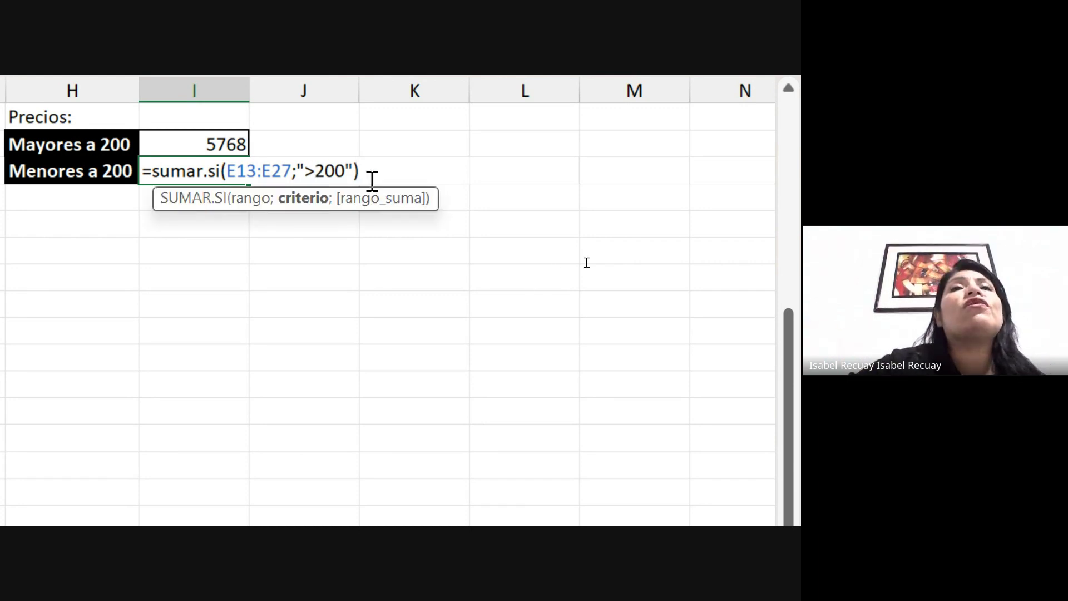
key("BackSpace")
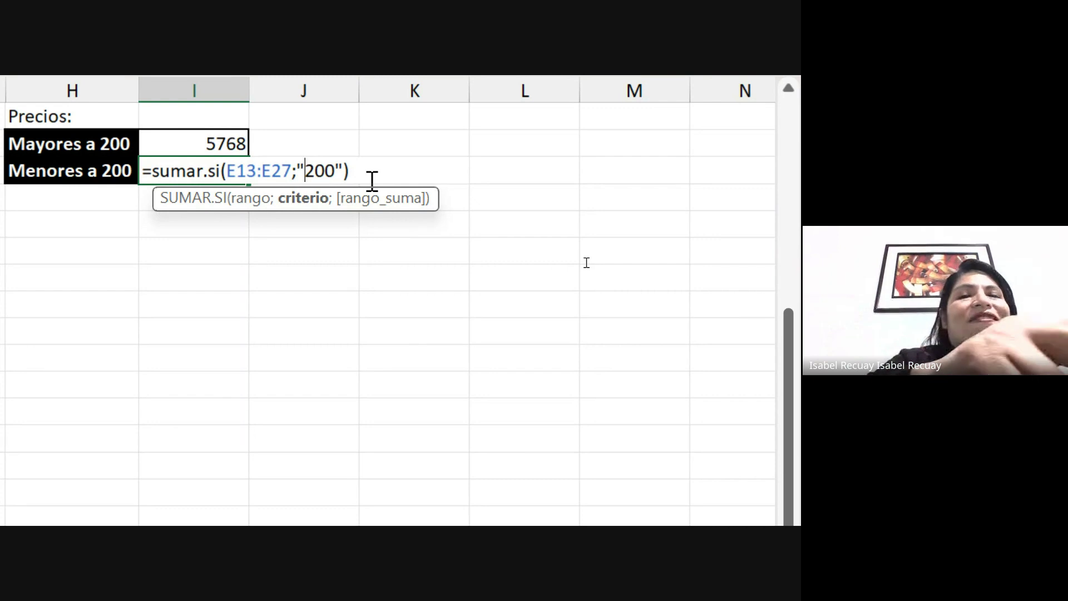
type("<")
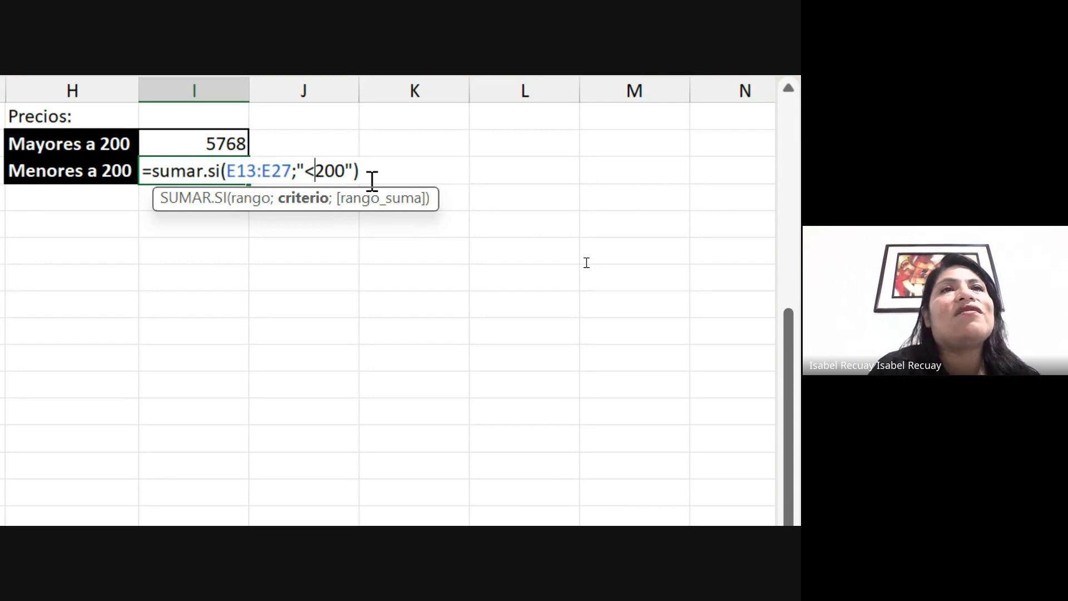
key("Return")
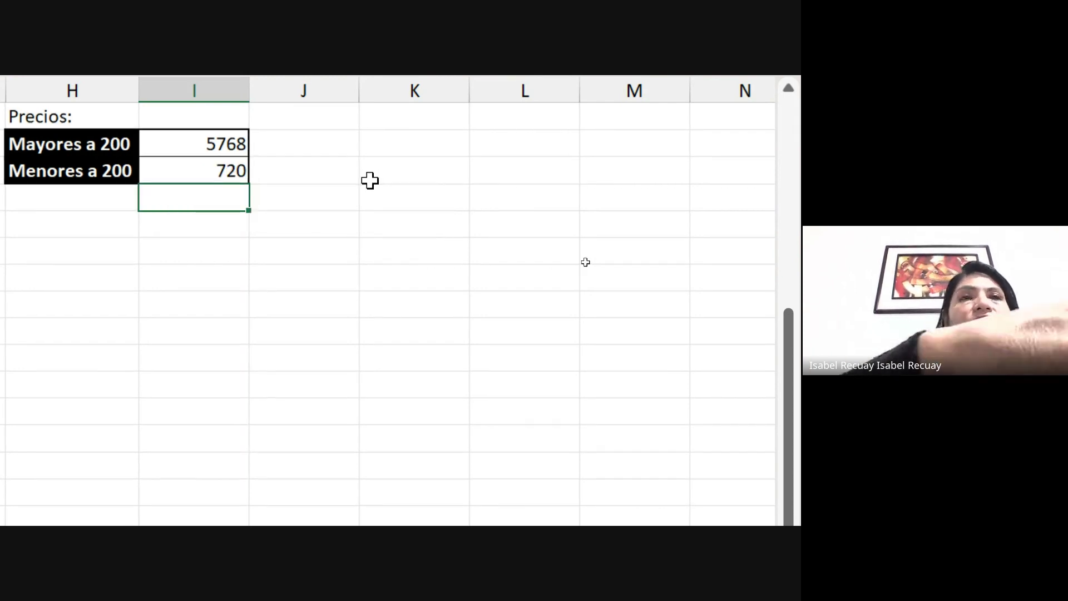
Reopen the Menores a 200 formula to compare its range with the optional rango_suma argument, marking both, and leave the formula as it is.
key("super+minus")
double_click(488, 259)
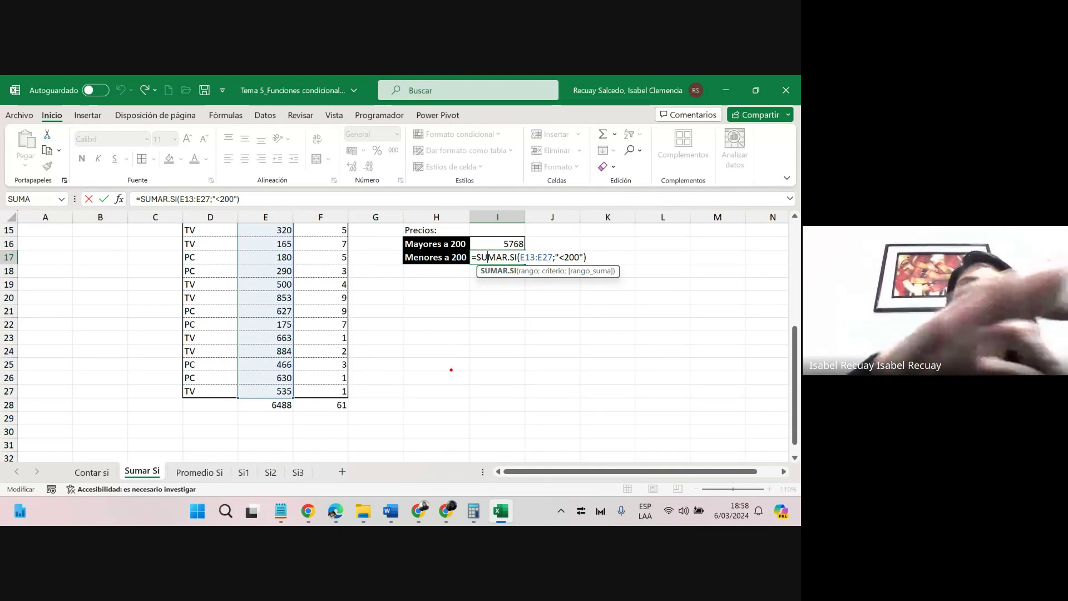
left_click_drag(513, 287, 529, 272)
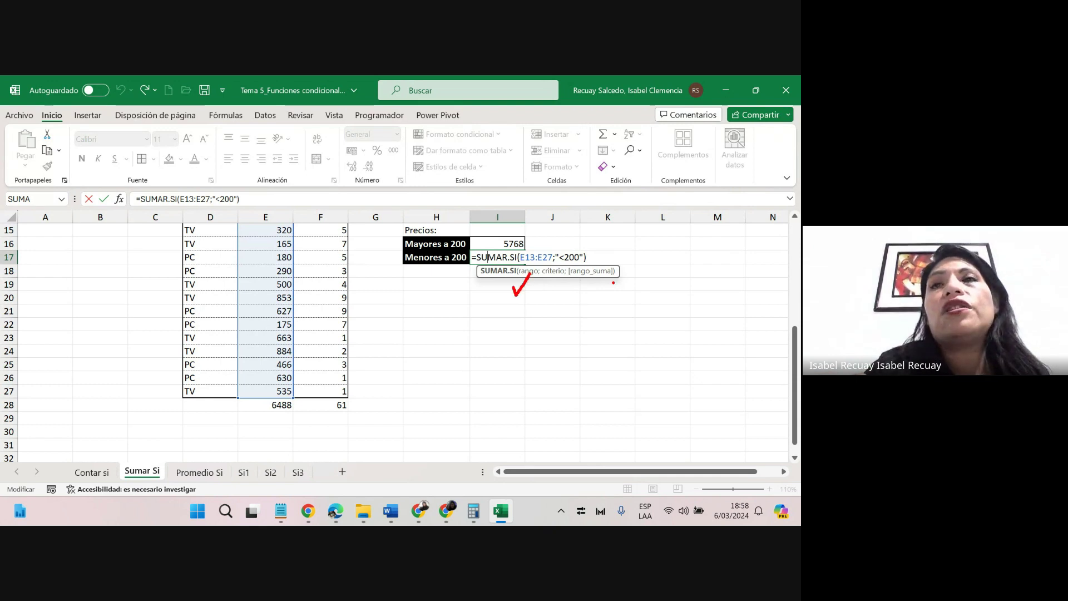
mouse_move(602, 274)
left_mouse_down()
mouse_move(599, 292)
mouse_move(576, 286)
mouse_move(616, 275)
left_mouse_up()
left_click_drag(576, 303, 607, 265)
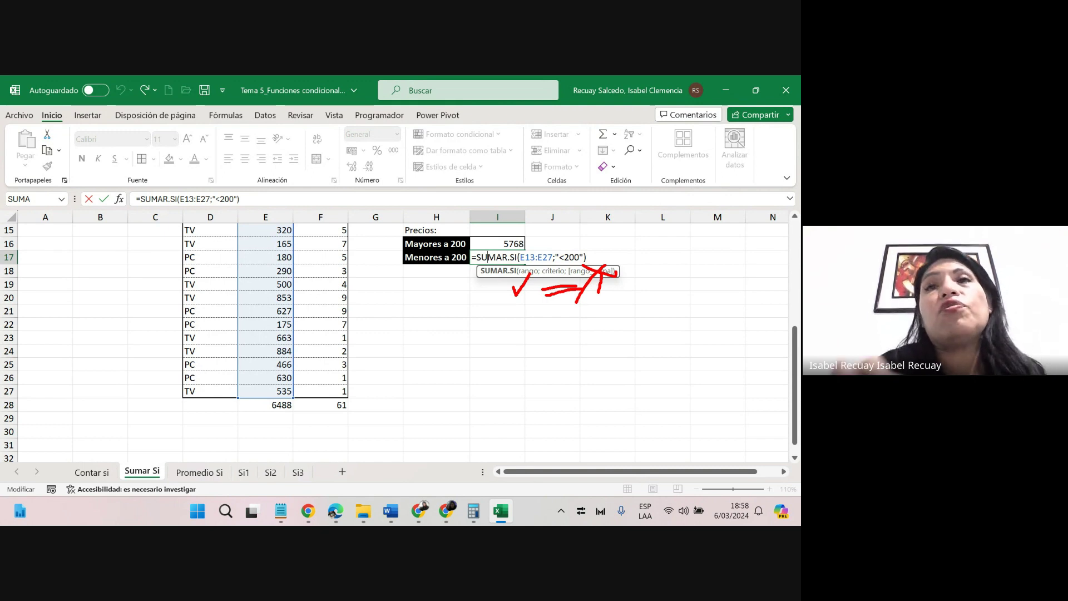
left_click_drag(518, 268, 536, 273)
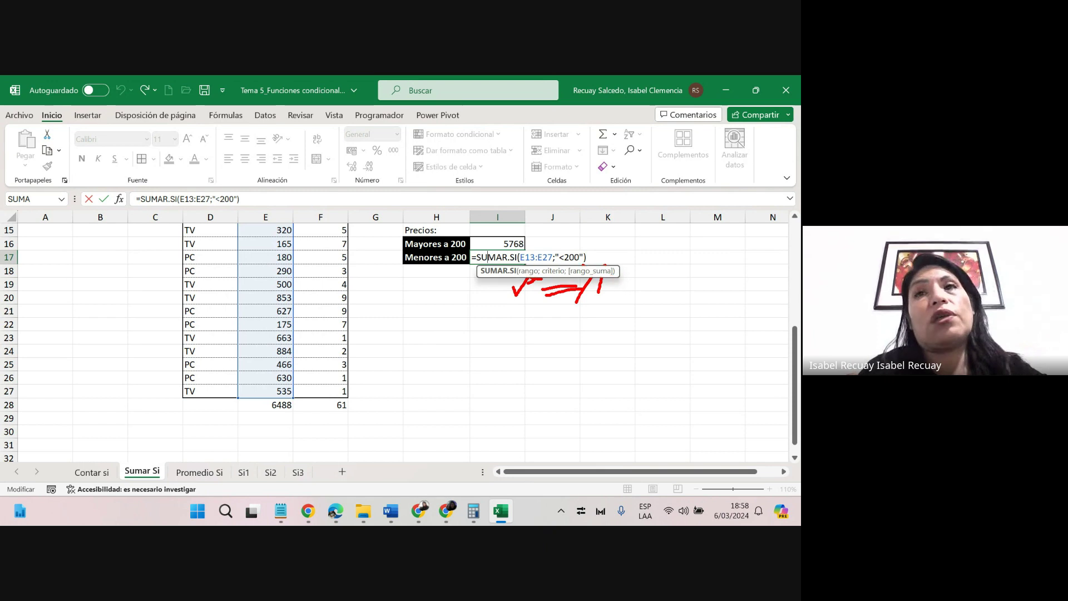
key("Return")
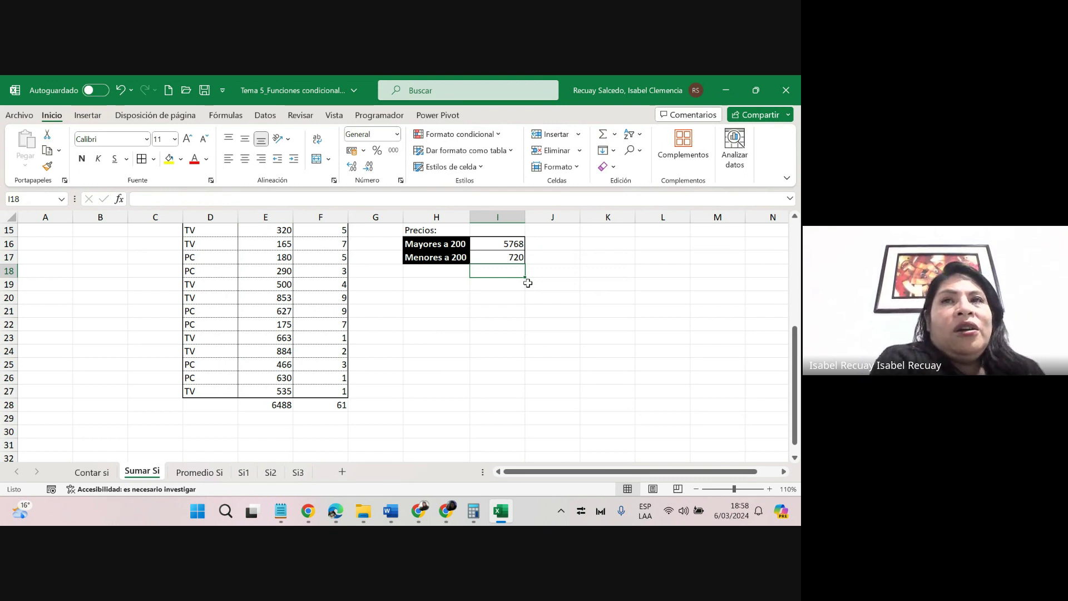
Switch to Google Meet to check the call's chat messages, and return to the Excel workbook.
left_click(449, 516)
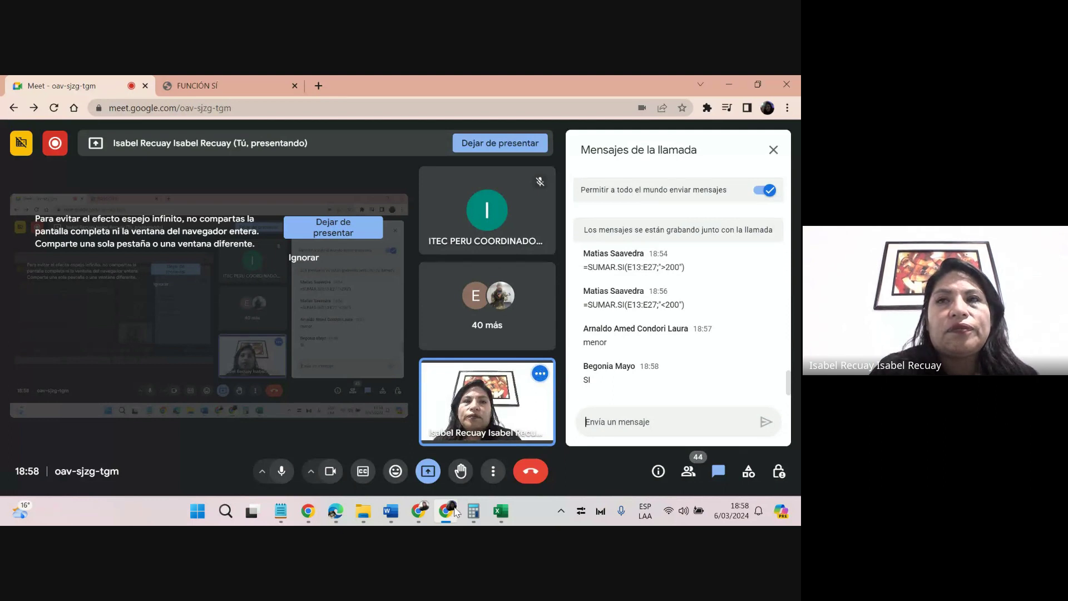
left_click(448, 519)
left_click(383, 394)
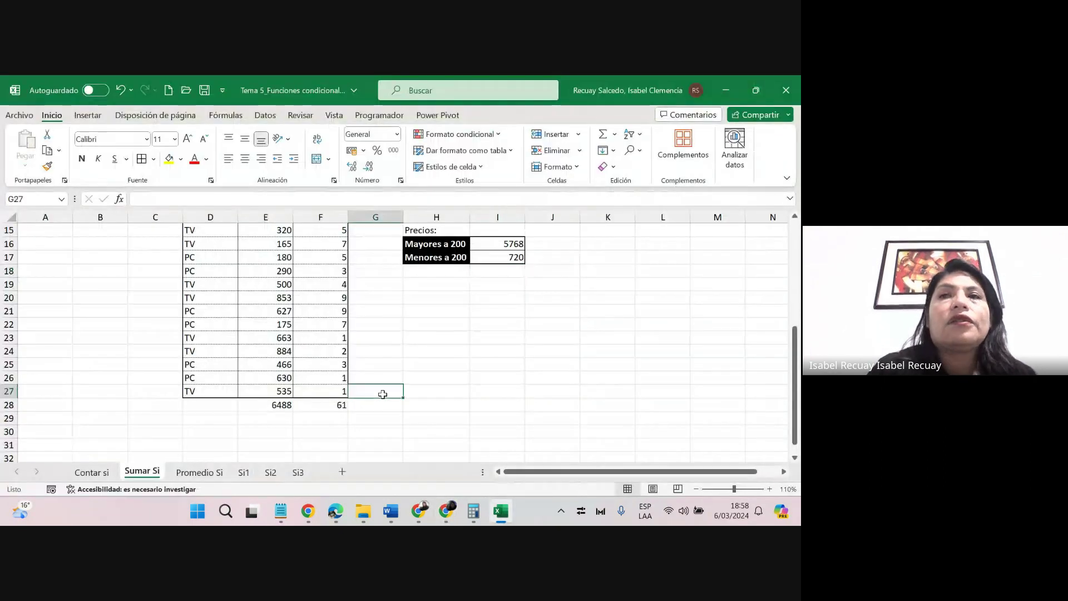
Open the Promedio Si sheet and examine the PROMEDIO >30 column in the Trimestre 1 section, temporarily circling its heading.
left_click_drag(796, 389, 797, 356)
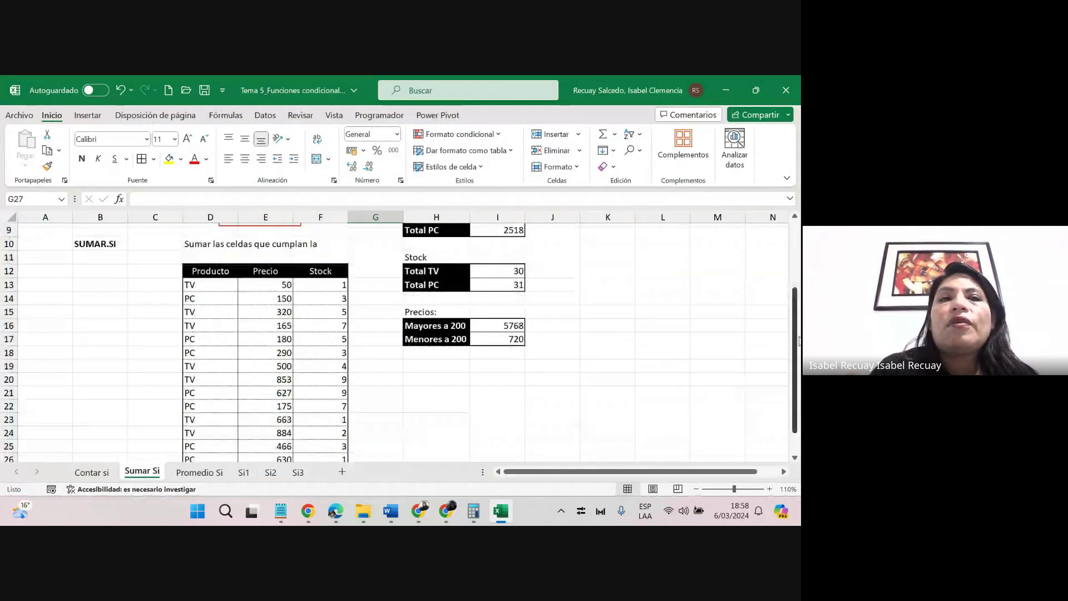
left_click(219, 474)
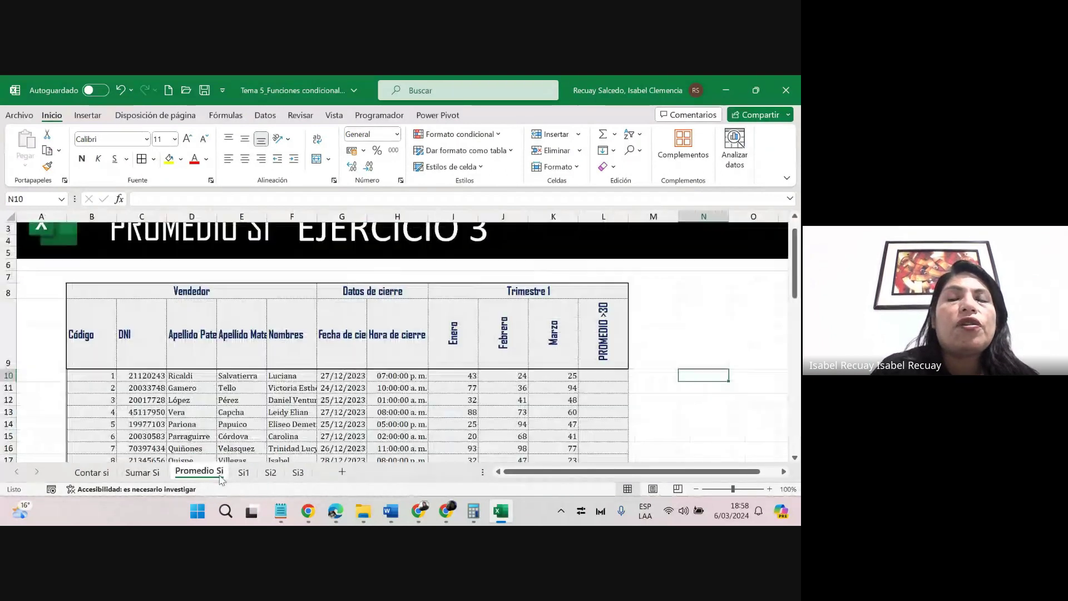
left_click(590, 411)
left_click(793, 460)
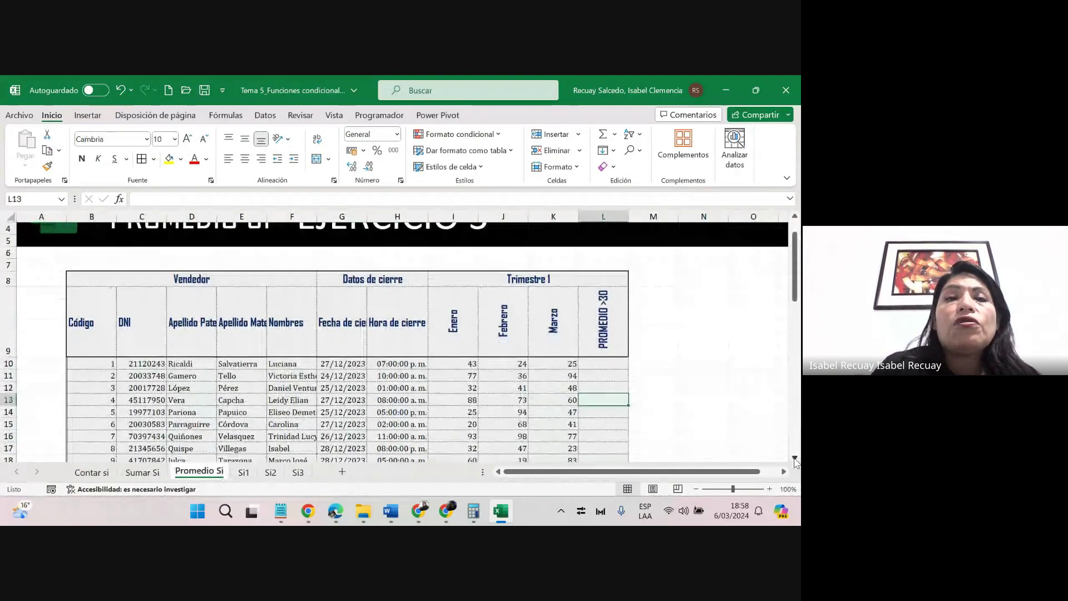
left_click(794, 459)
left_click(793, 459)
left_click(794, 459)
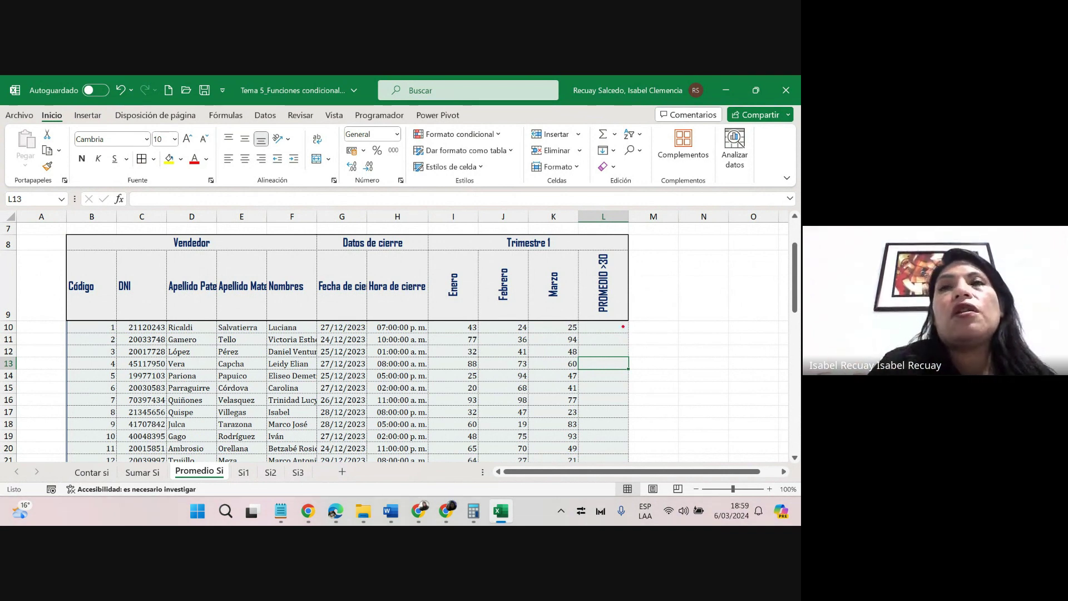
mouse_move(585, 313)
left_mouse_down()
mouse_move(642, 297)
mouse_move(627, 241)
mouse_move(588, 288)
mouse_move(587, 313)
left_mouse_up()
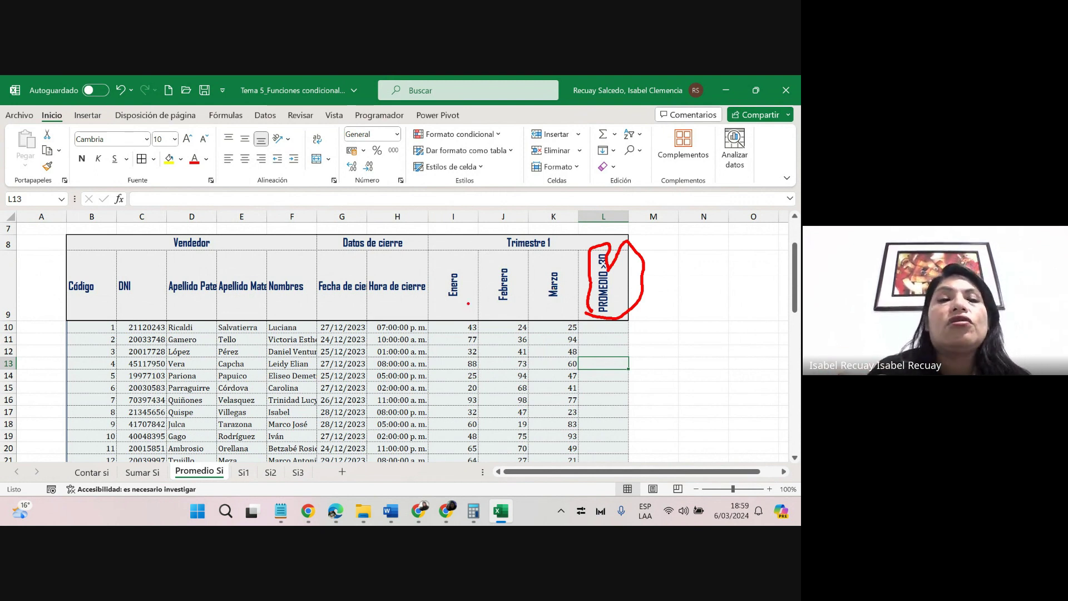
key("Escape")
Start a PROMEDIO.SI formula in L10 under PROMEDIO >30, with the Enero to Marzo cells I10:K10 as the range.
left_click(601, 326)
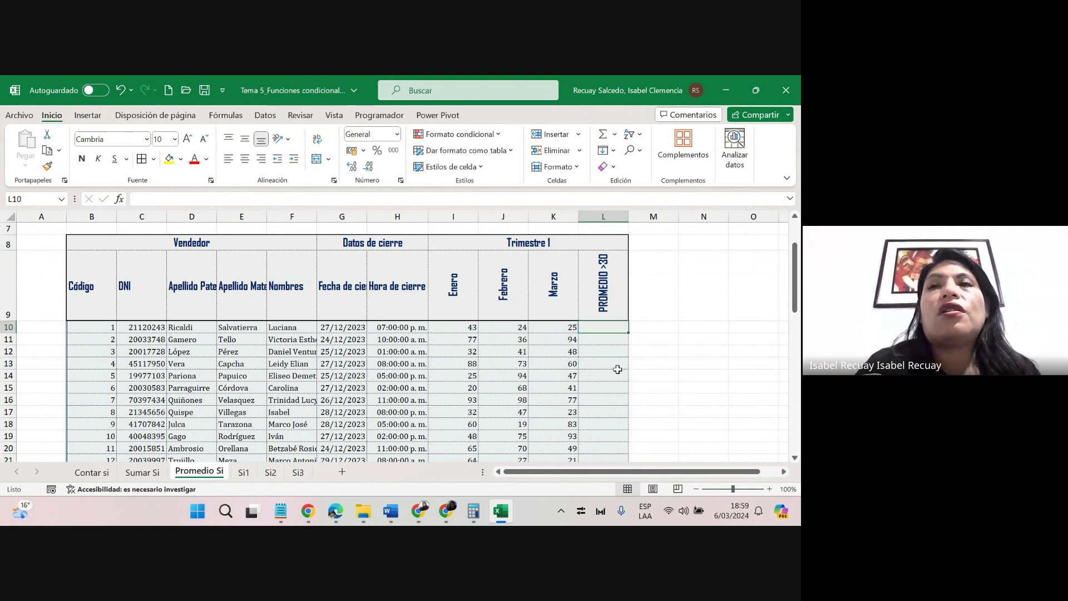
type("=")
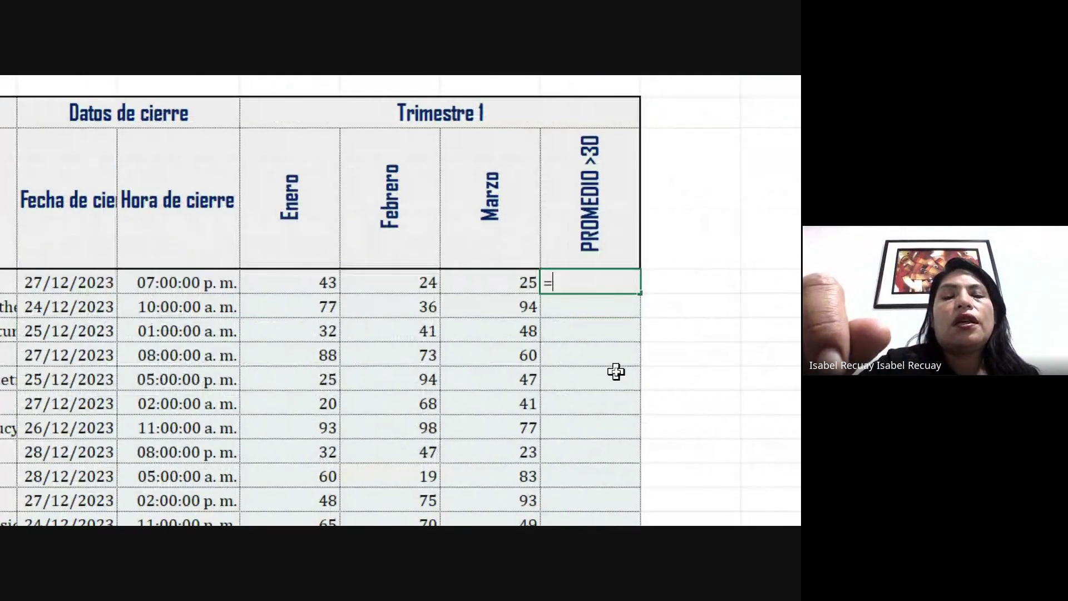
type("pro")
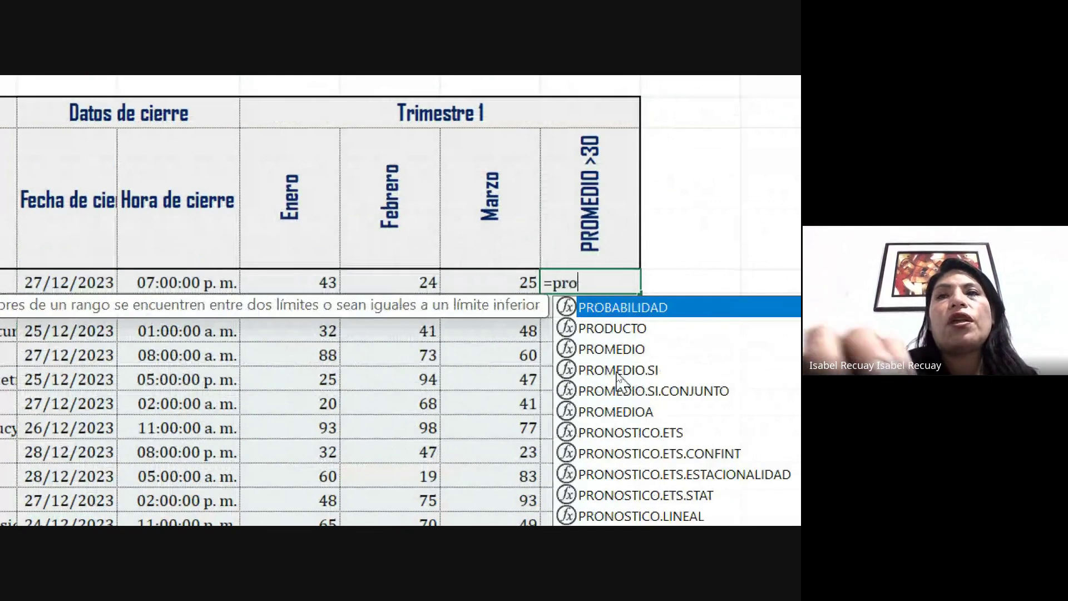
double_click(646, 371)
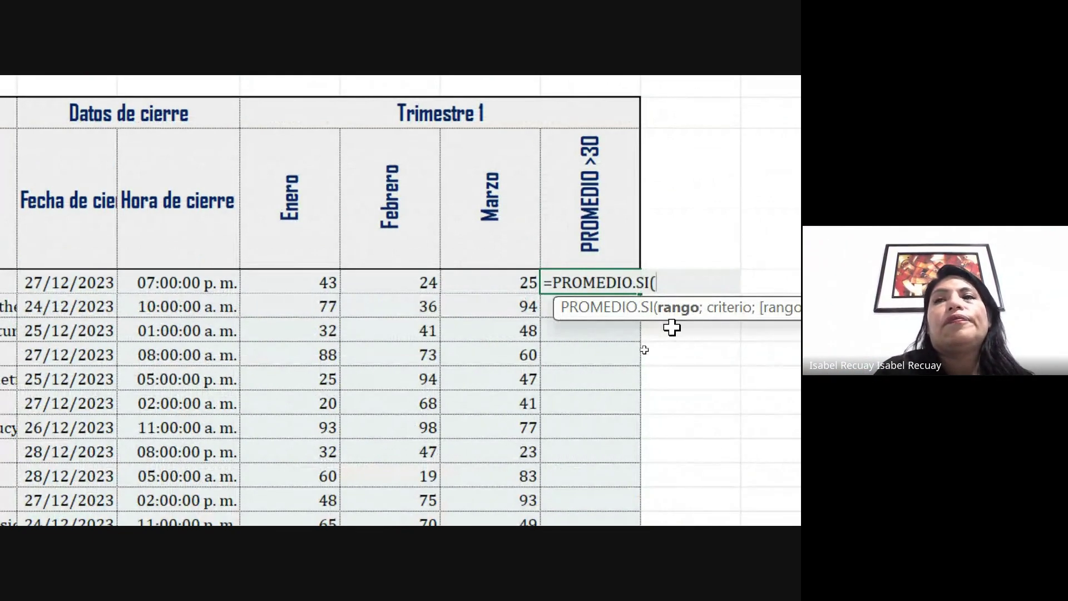
left_click_drag(250, 284, 533, 282)
scroll(490, 467, "down", 1)
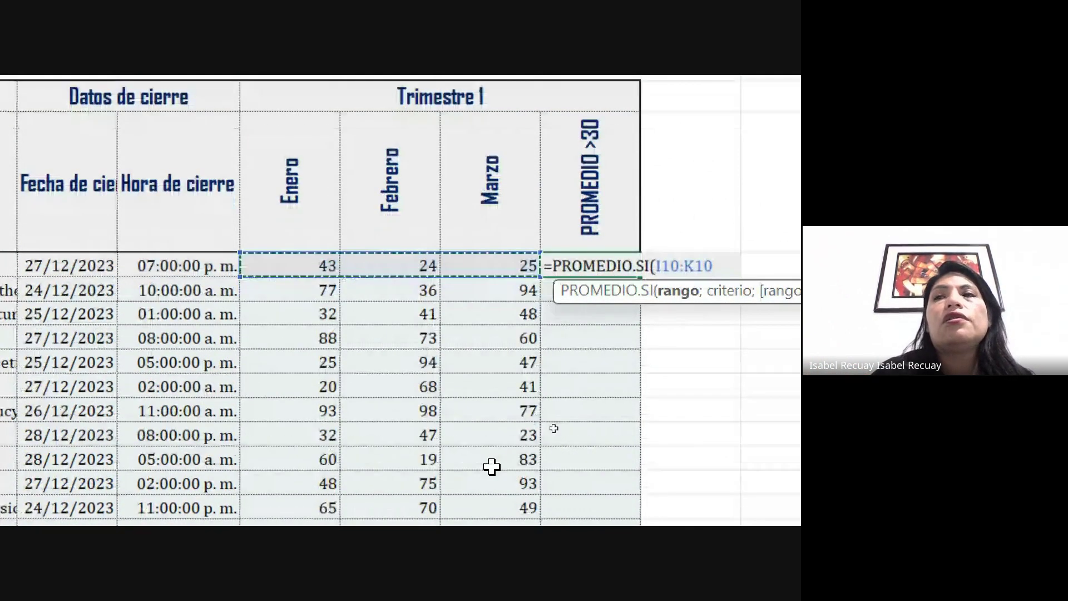
Complete the PROMEDIO.SI formula in L10 with the criterion ">30" and I10:K10 as the range to average.
type(";")
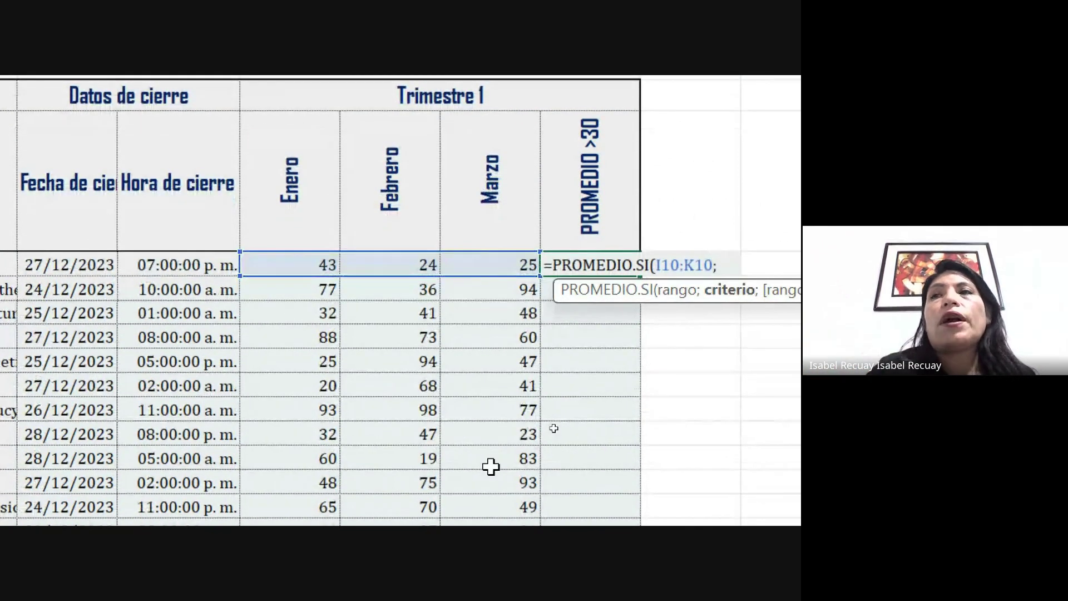
type("\"")
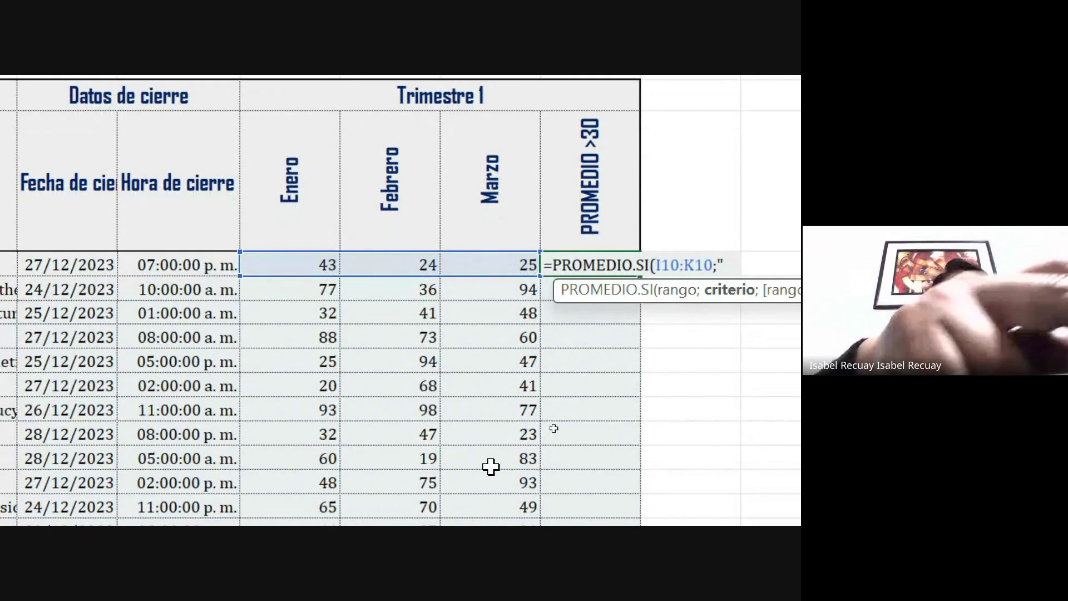
type(">")
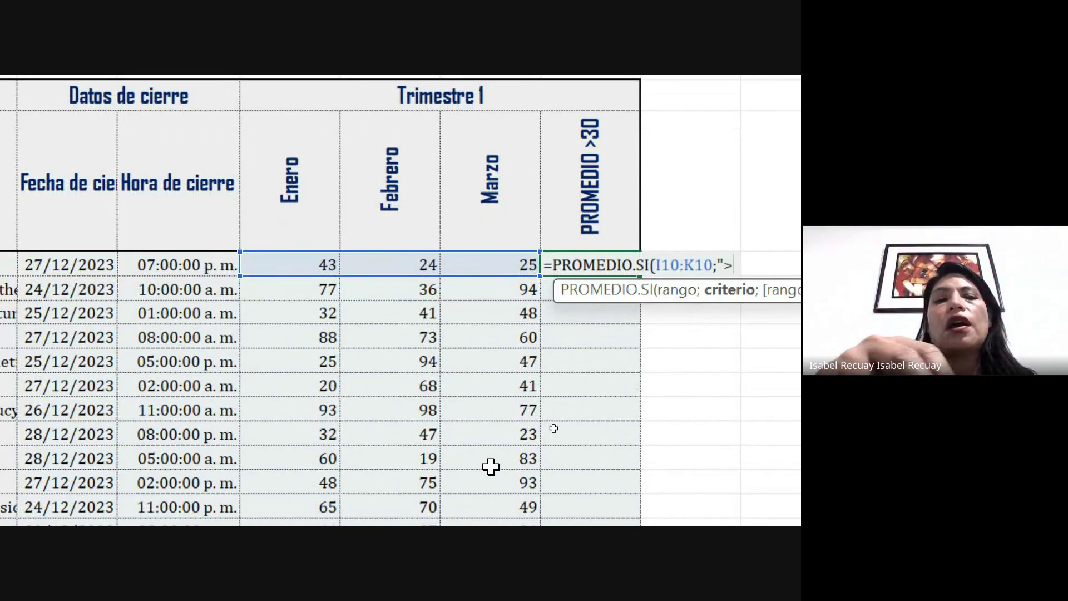
type("30\"")
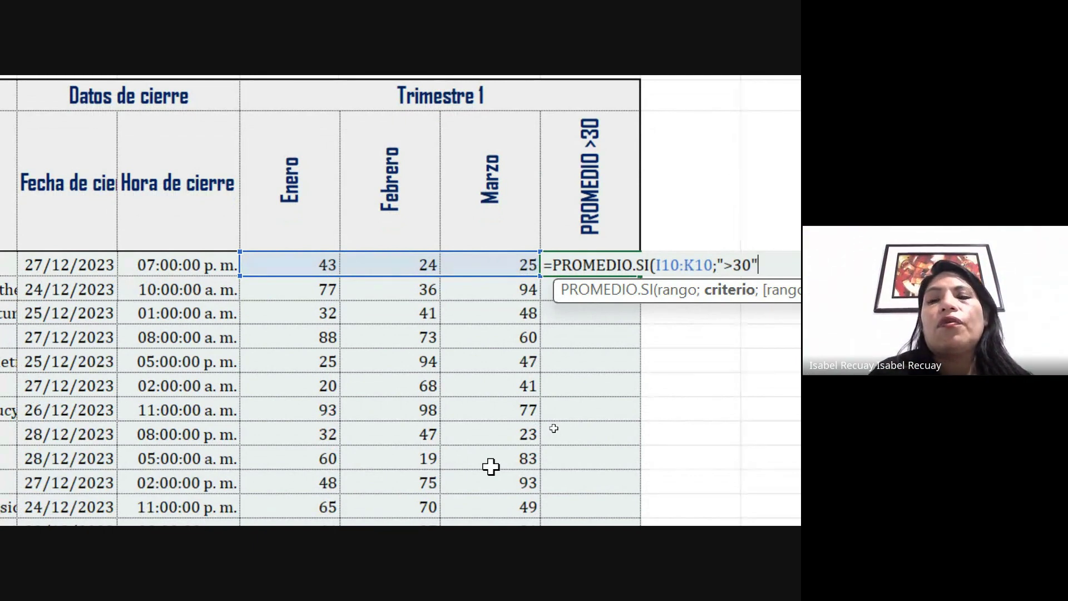
type(";")
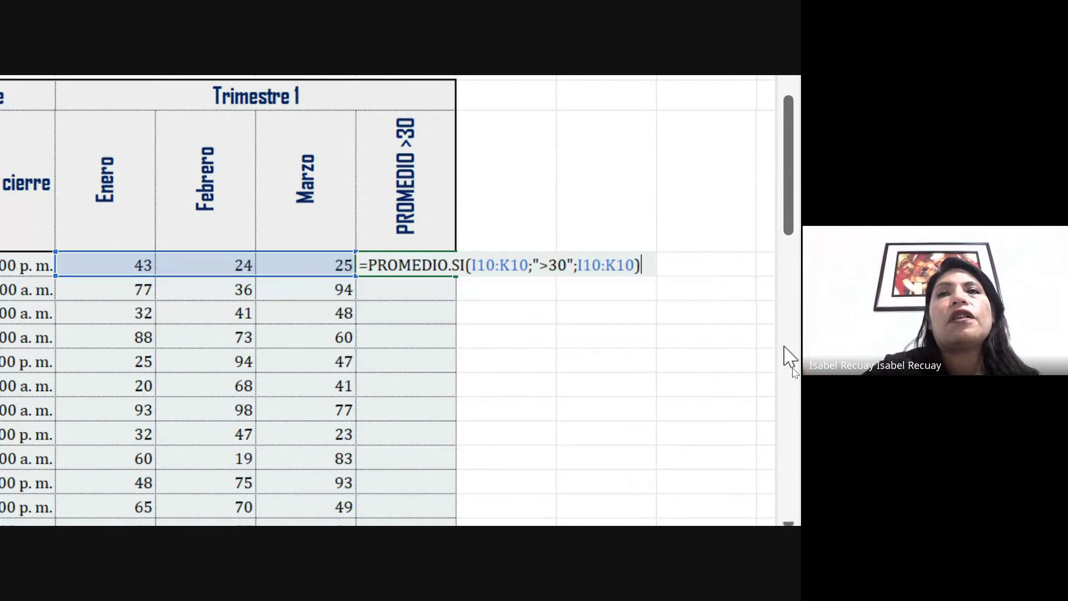
key("Return")
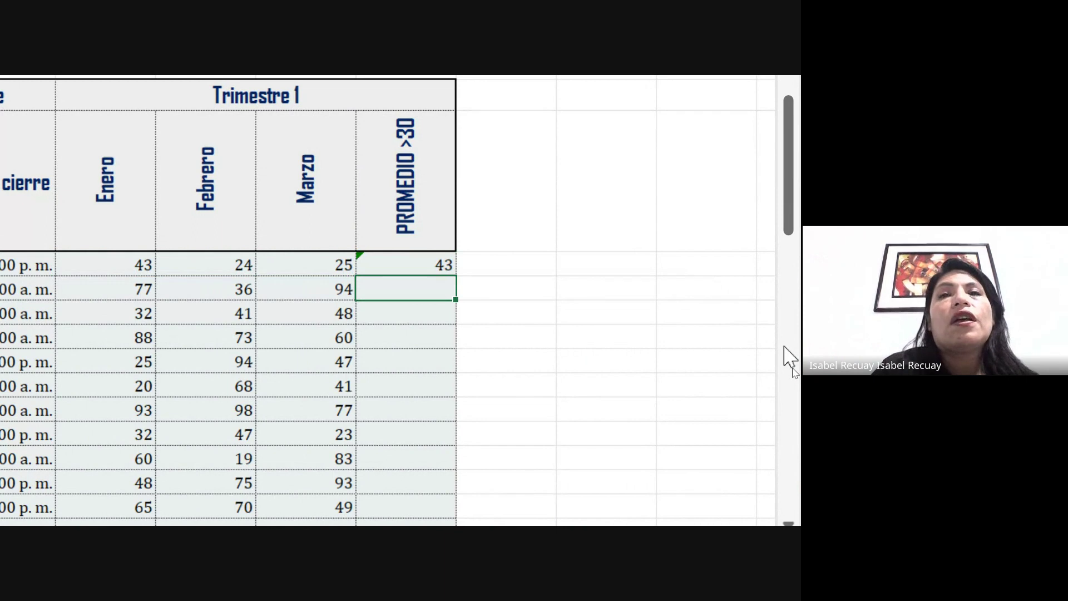
Reopen the L10 formula to compare its two I10:K10 arguments, temporarily underlining both and crossing out the last one.
left_click(377, 267)
double_click(381, 273)
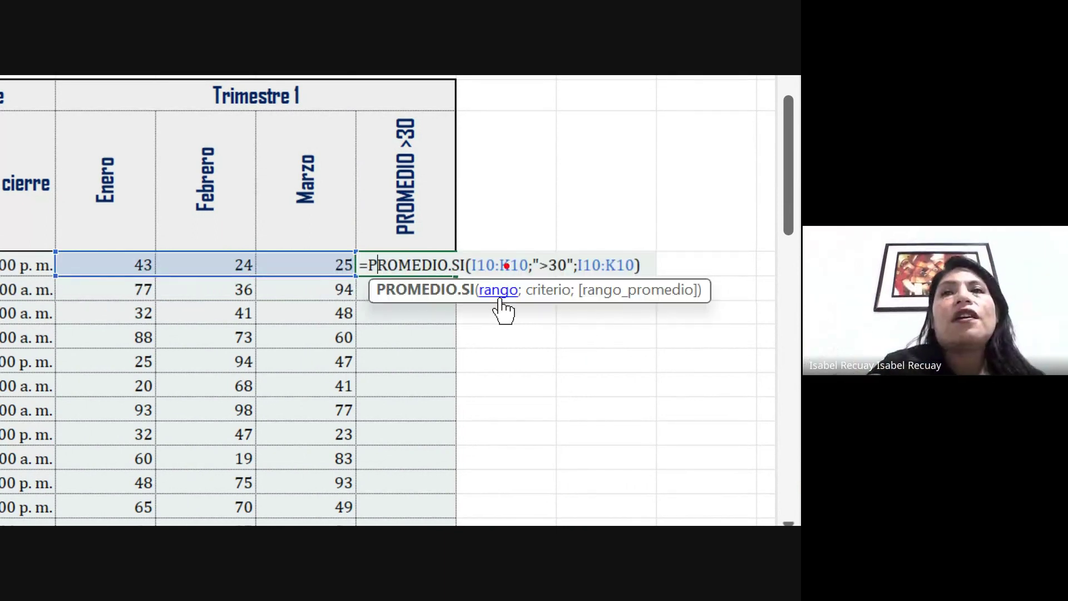
left_click_drag(481, 269, 653, 274)
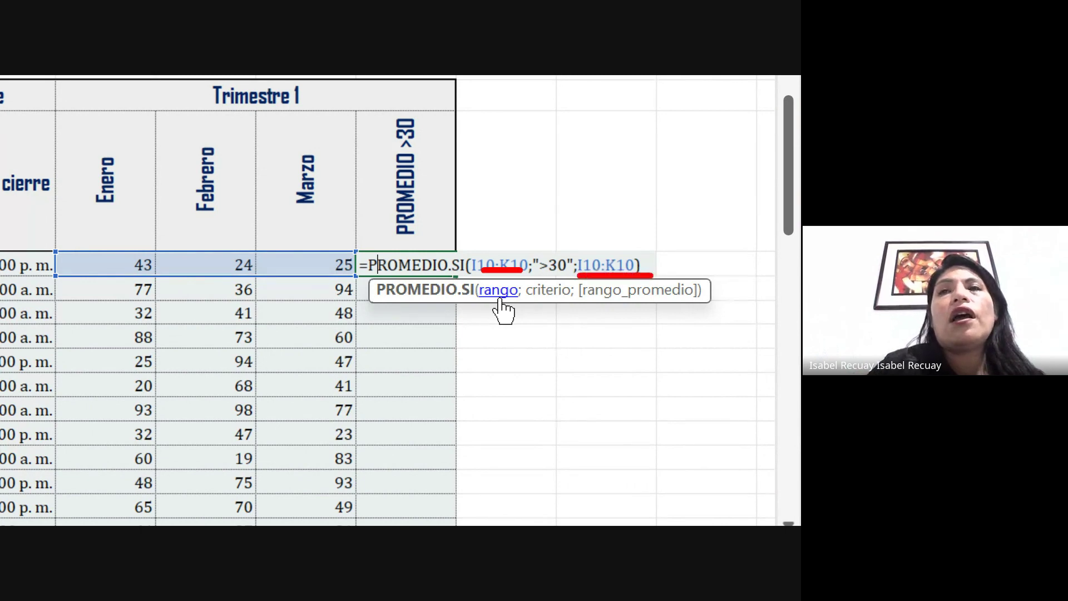
left_click_drag(593, 254, 651, 289)
left_click_drag(635, 251, 577, 296)
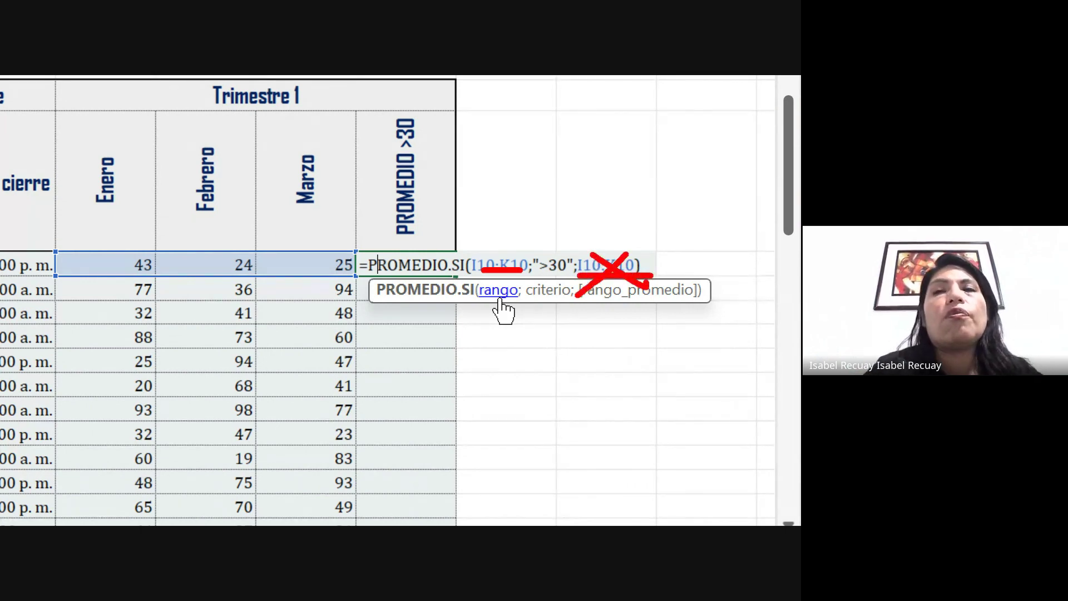
key("Escape")
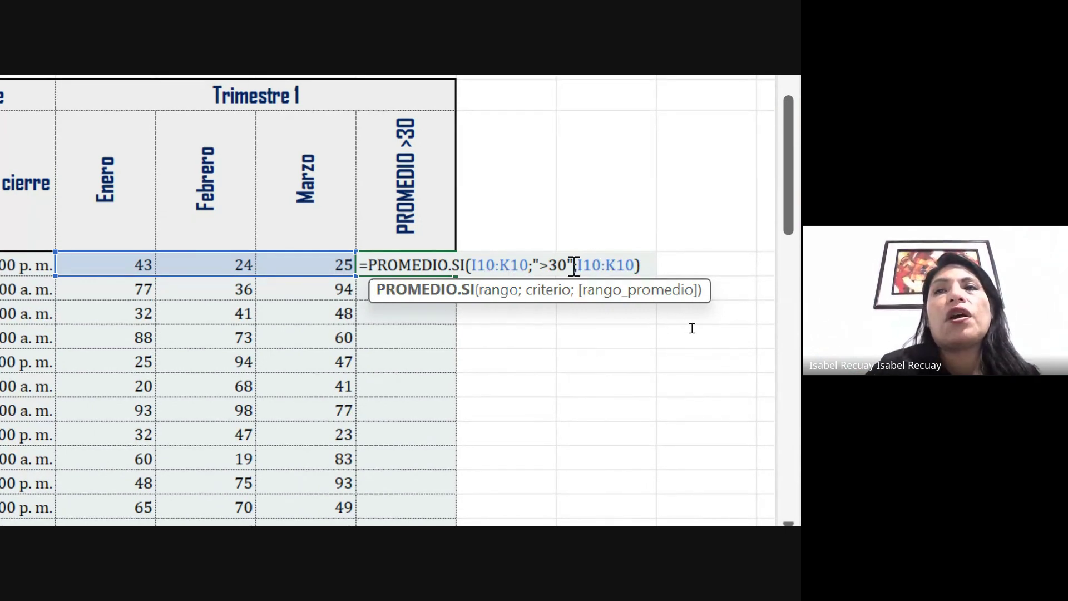
Remove the optional rango_promedio argument from the L10 formula, leaving =PROMEDIO.SI(I10:K10;">30").
mouse_move(574, 265)
left_mouse_down()
mouse_move(640, 264)
mouse_move(560, 264)
mouse_move(577, 267)
left_mouse_up()
left_click(643, 264)
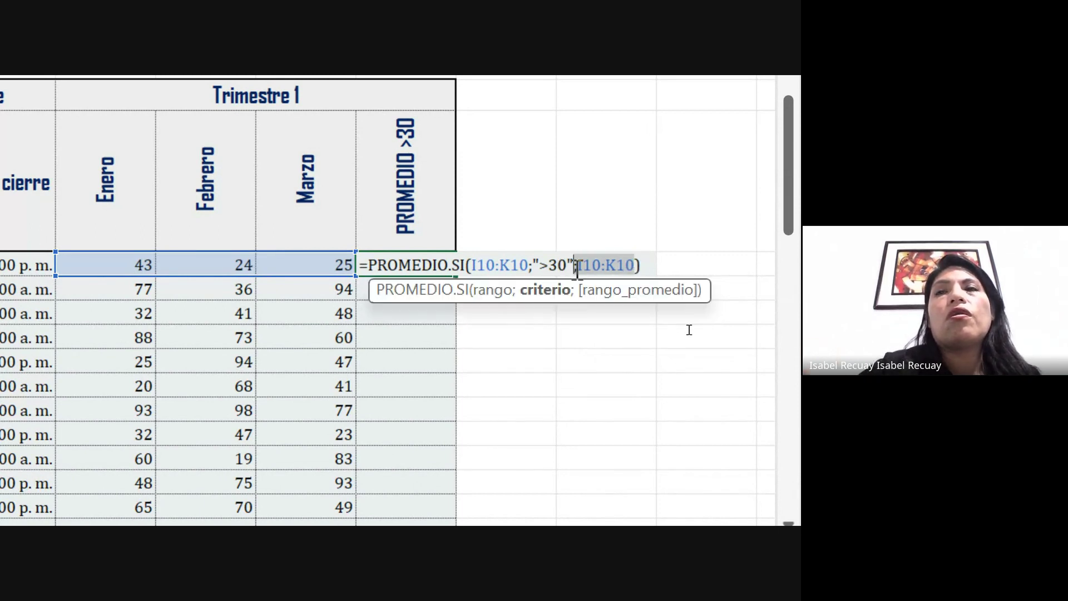
key("Delete")
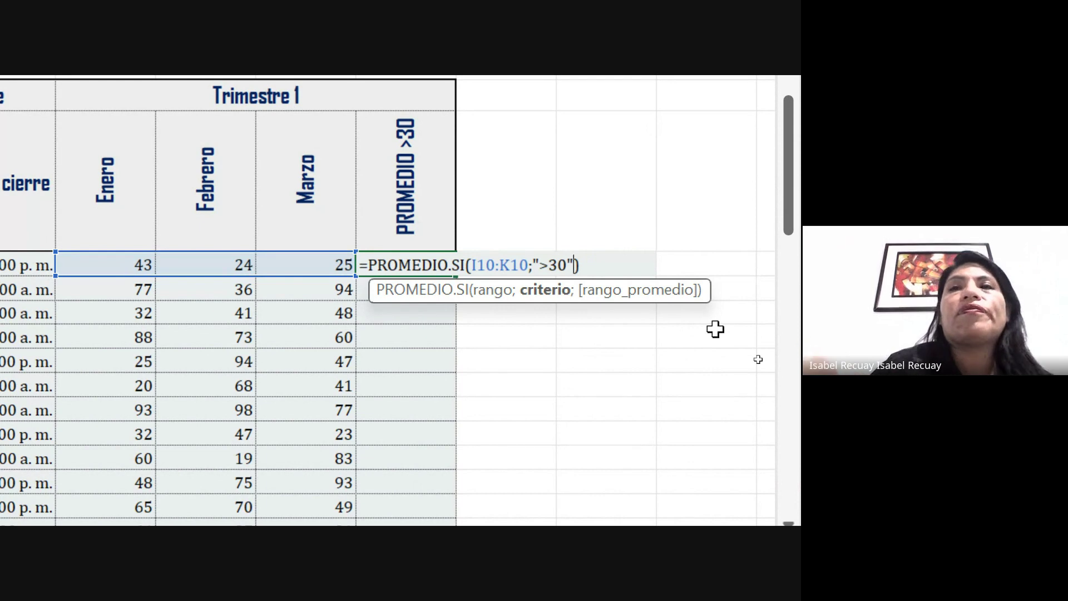
key("Return")
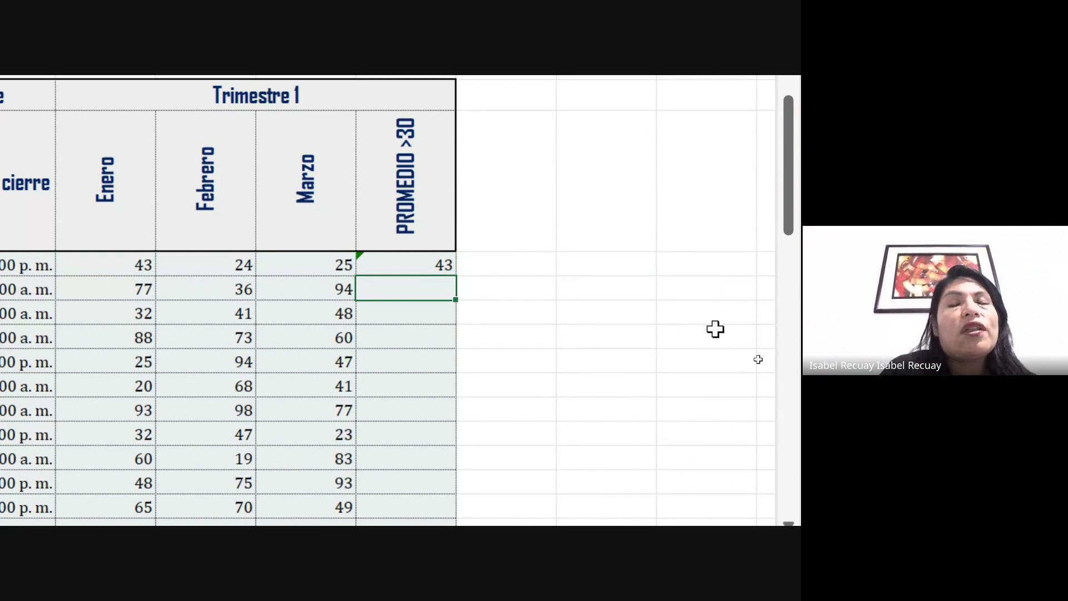
Copy the L10 formula and paste only the formula into the remaining vendor rows of the PROMEDIO >30 column.
left_click(405, 264)
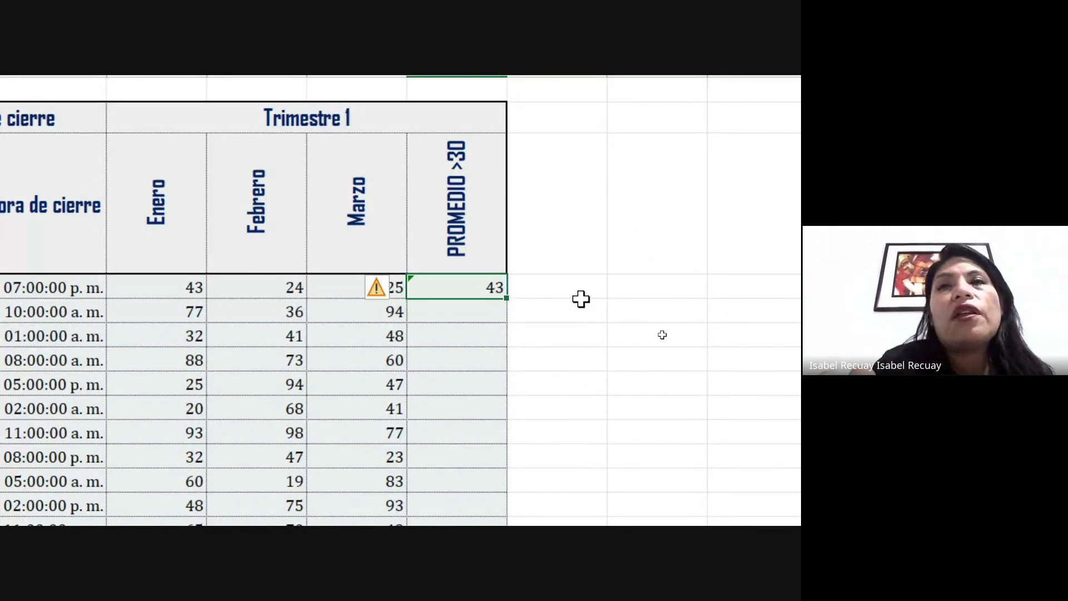
right_click(489, 287)
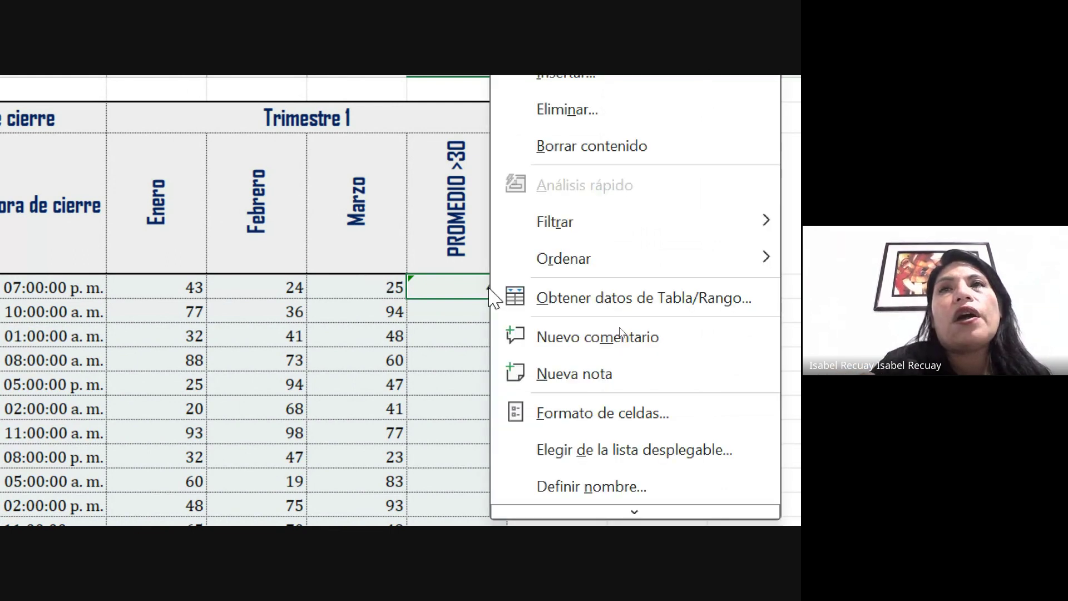
left_click(576, 171)
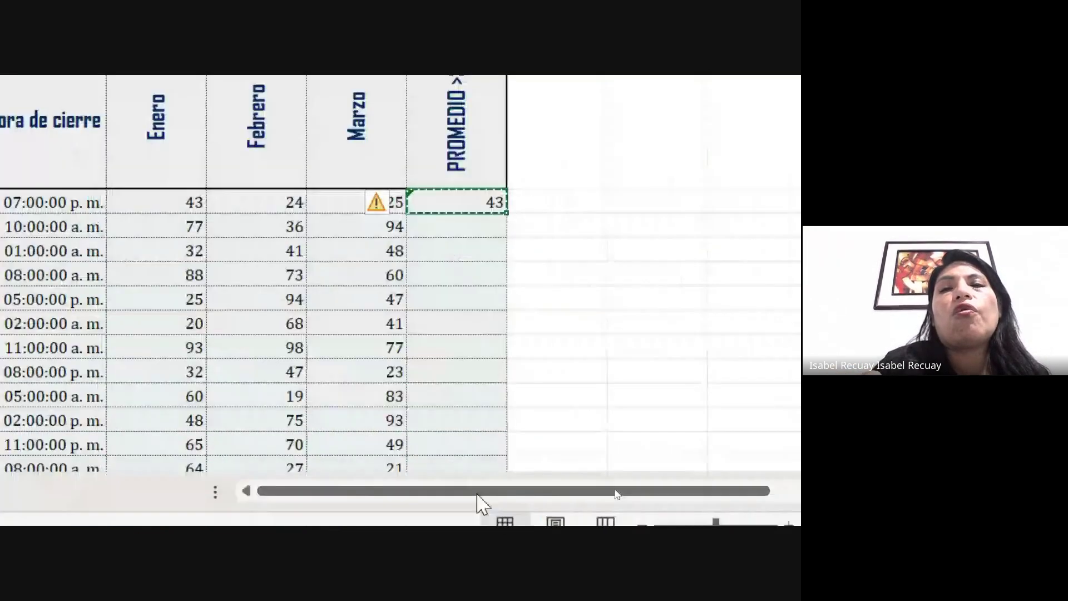
left_click(419, 226)
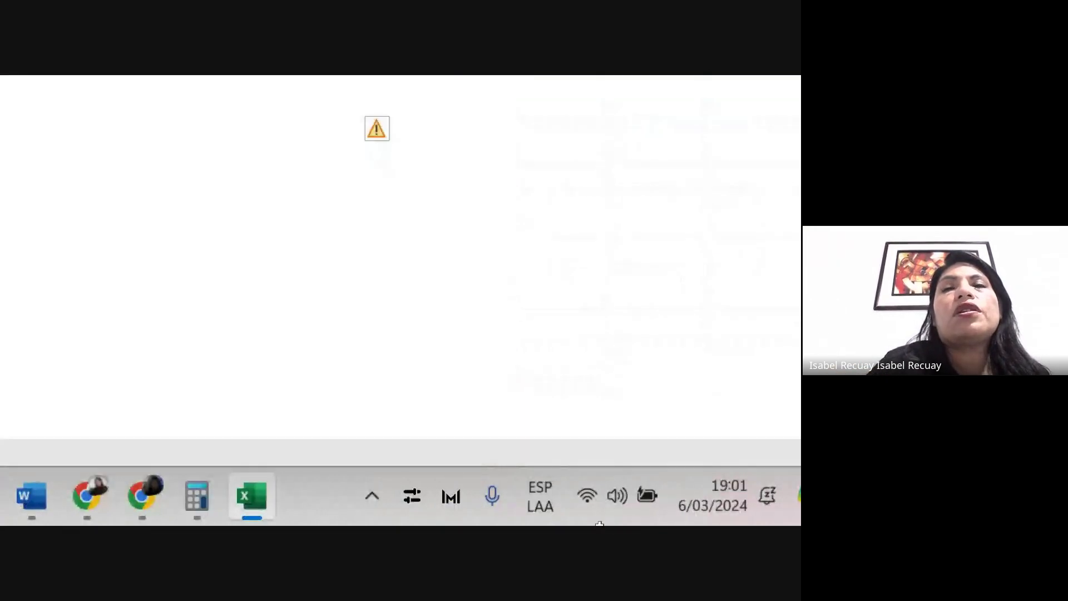
left_click_drag(600, 524, 458, 319)
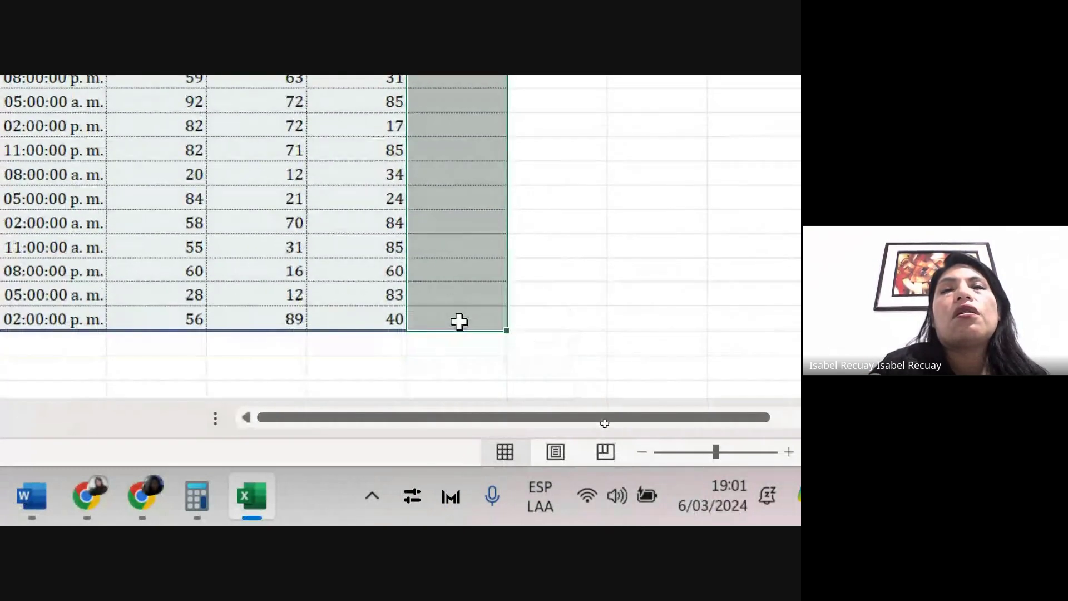
right_click(444, 160)
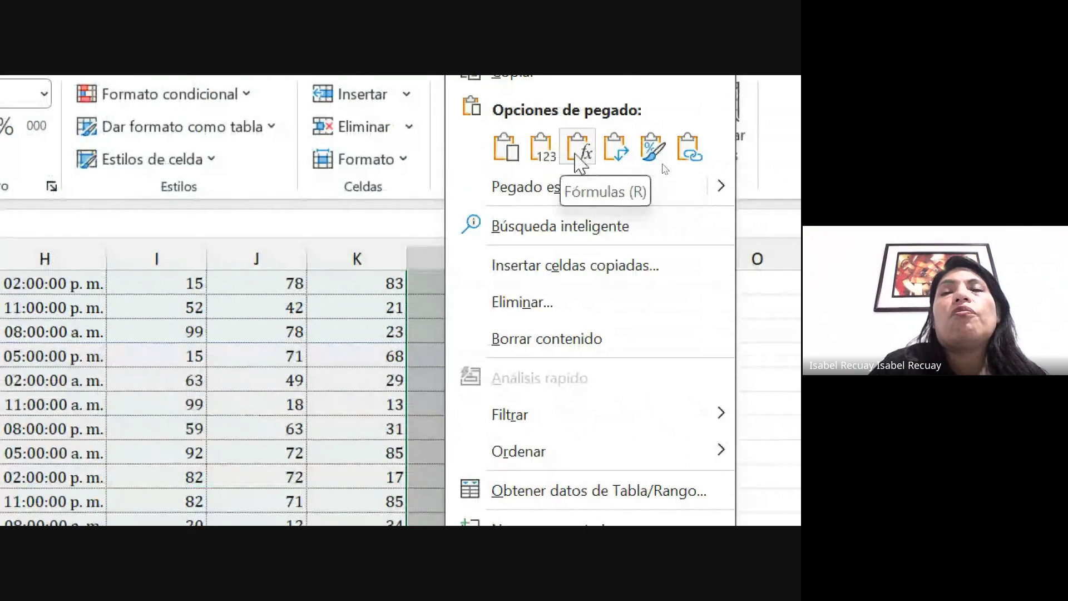
left_click(576, 150)
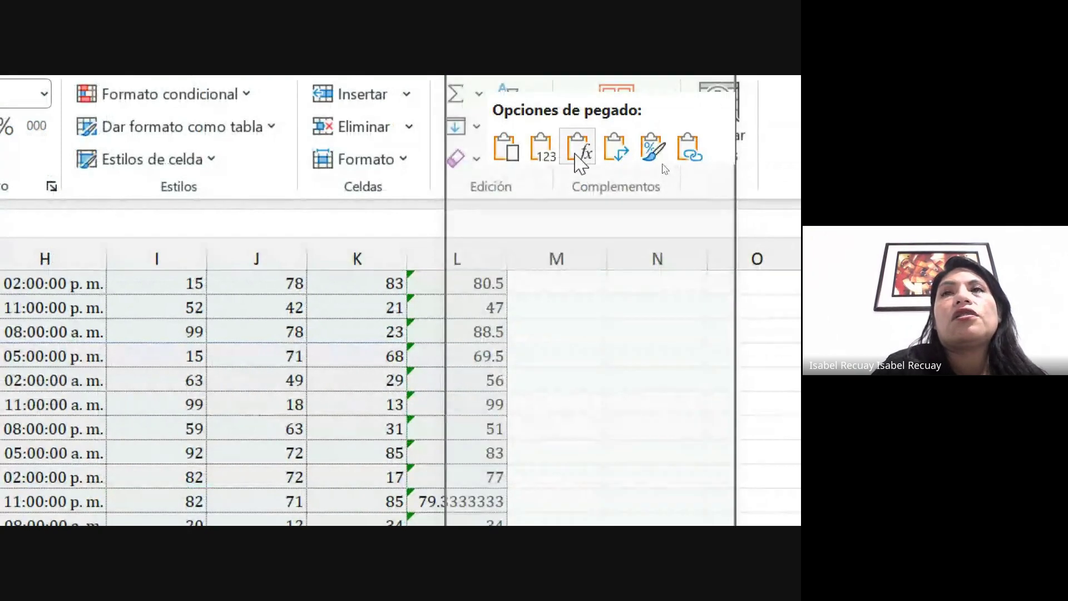
left_click(576, 155)
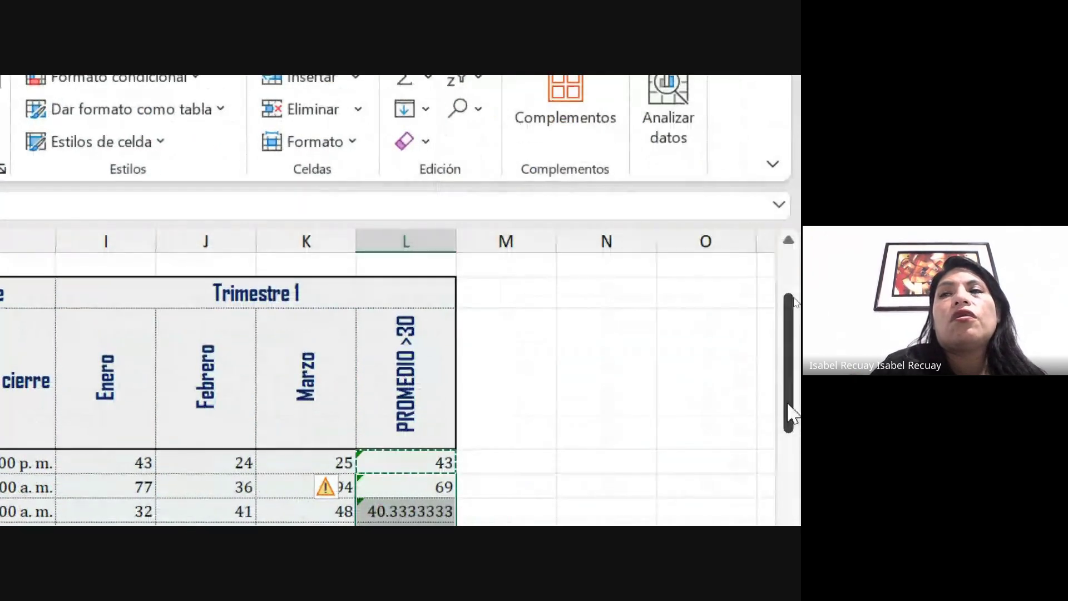
left_click_drag(792, 415, 793, 437)
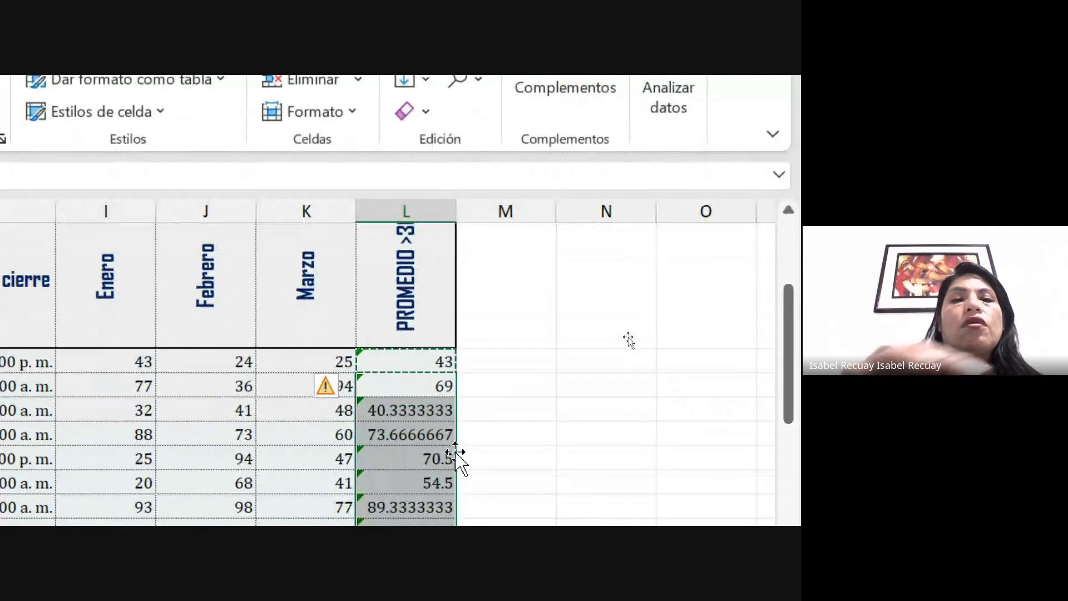
key("Escape")
left_click(538, 398)
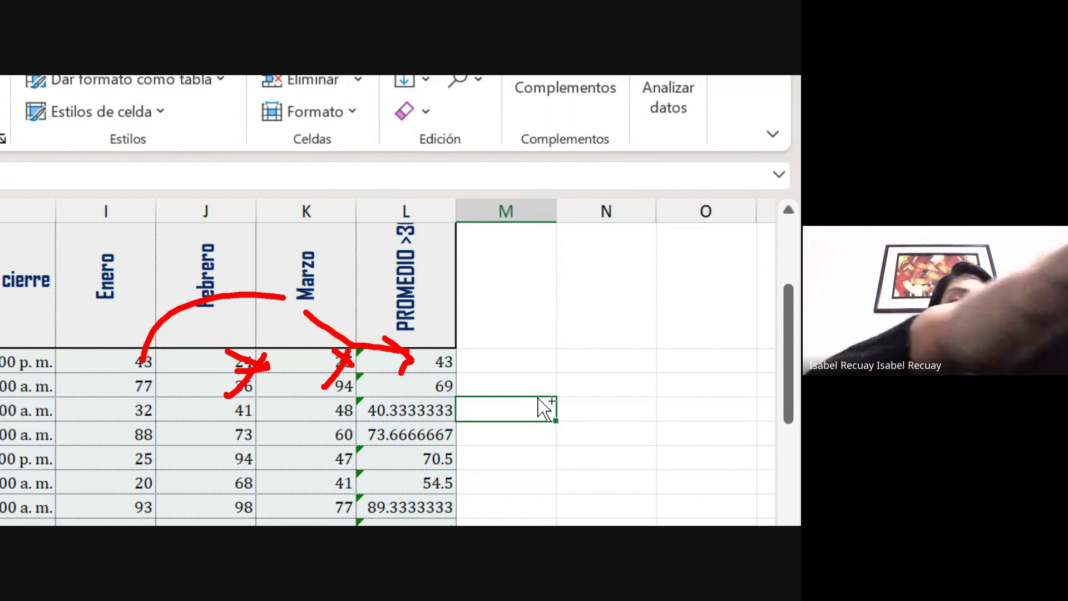
Clear the markings and compare row 11's monthly values with its PROMEDIO.SI formula in L11.
key("Escape")
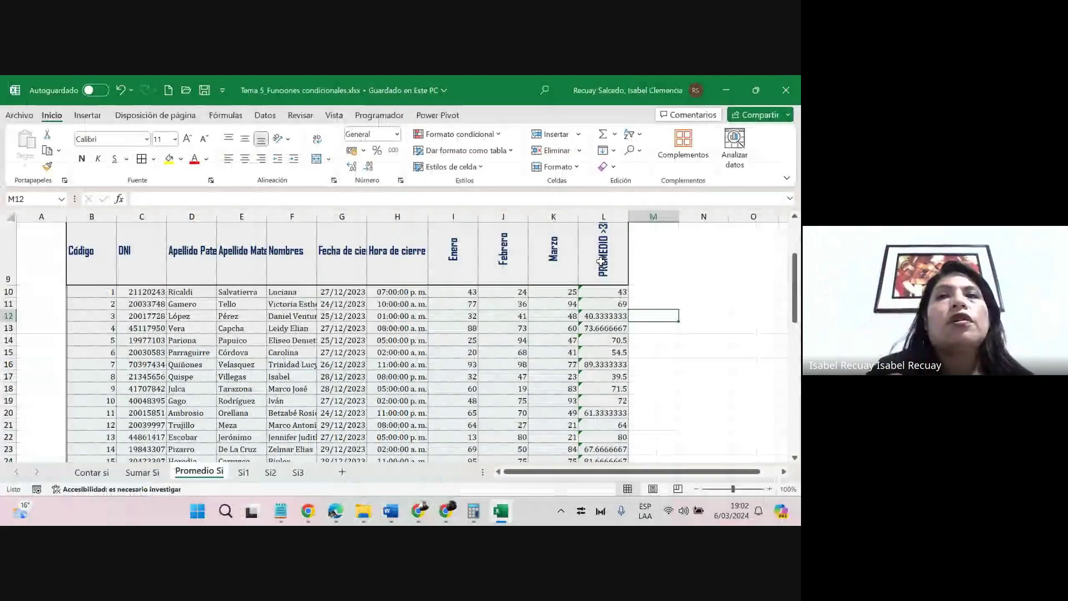
left_click(563, 307)
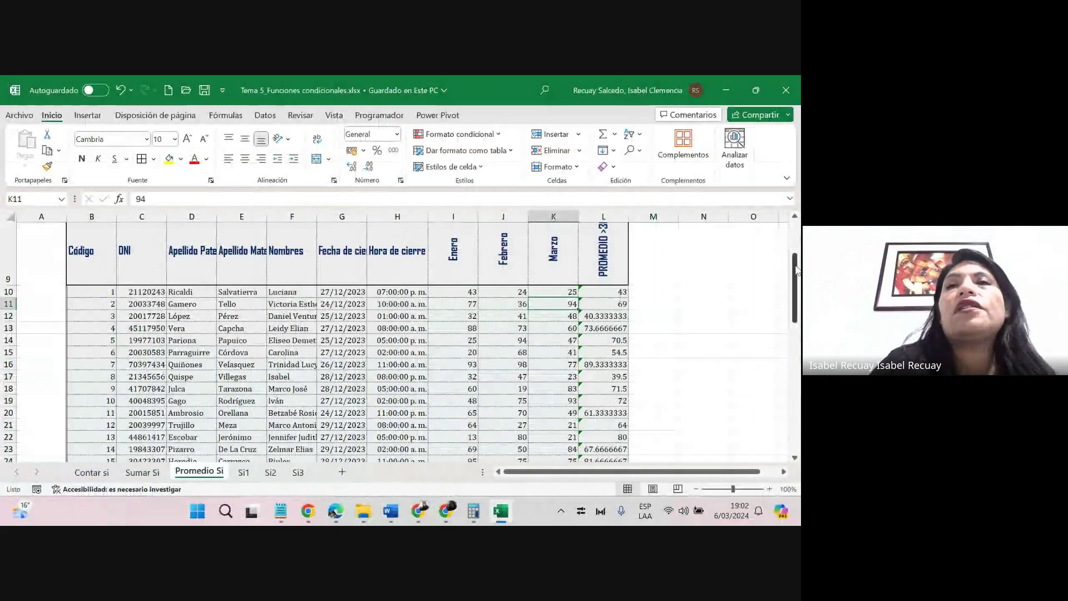
mouse_move(795, 274)
left_mouse_down()
mouse_move(796, 260)
mouse_move(797, 280)
left_mouse_up()
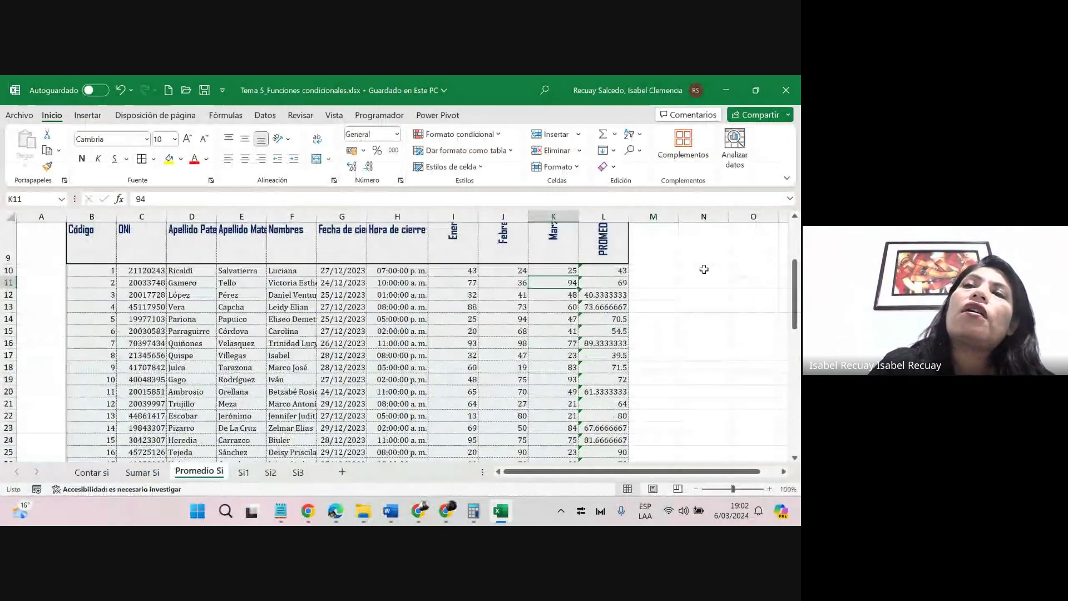
left_click(615, 283)
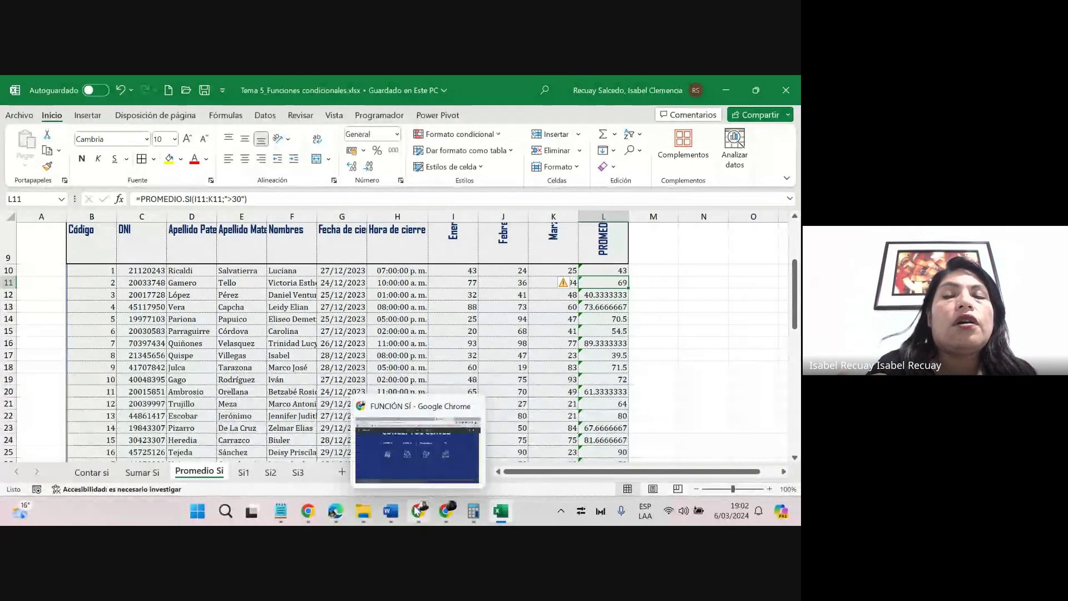
Check the Google Meet chat messages, return to the Excel workbook, and review the L10 formula without changing it.
left_click(447, 512)
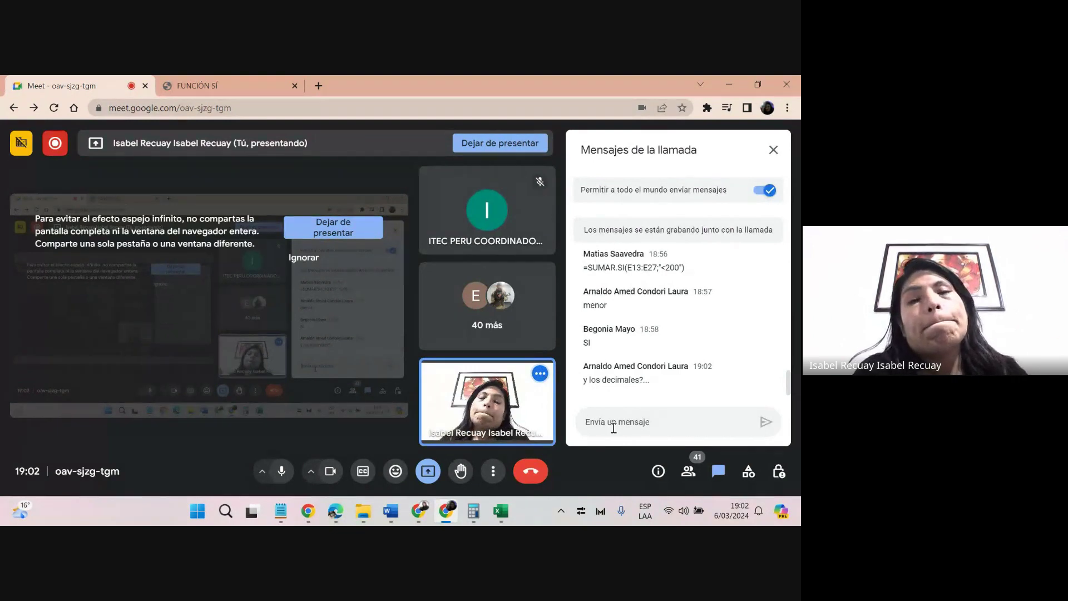
key("alt+Tab")
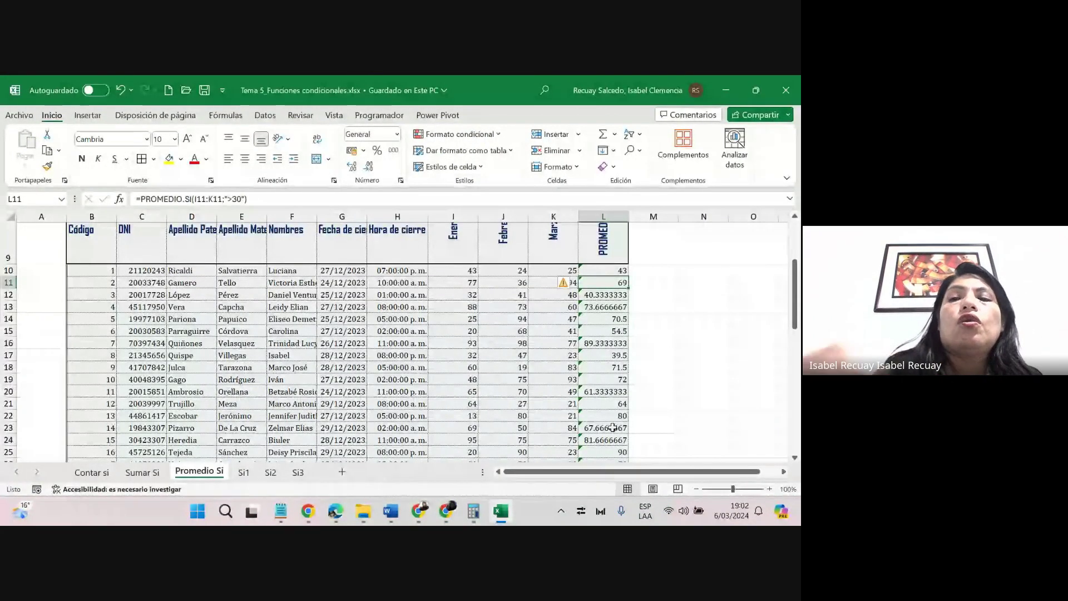
key("Up")
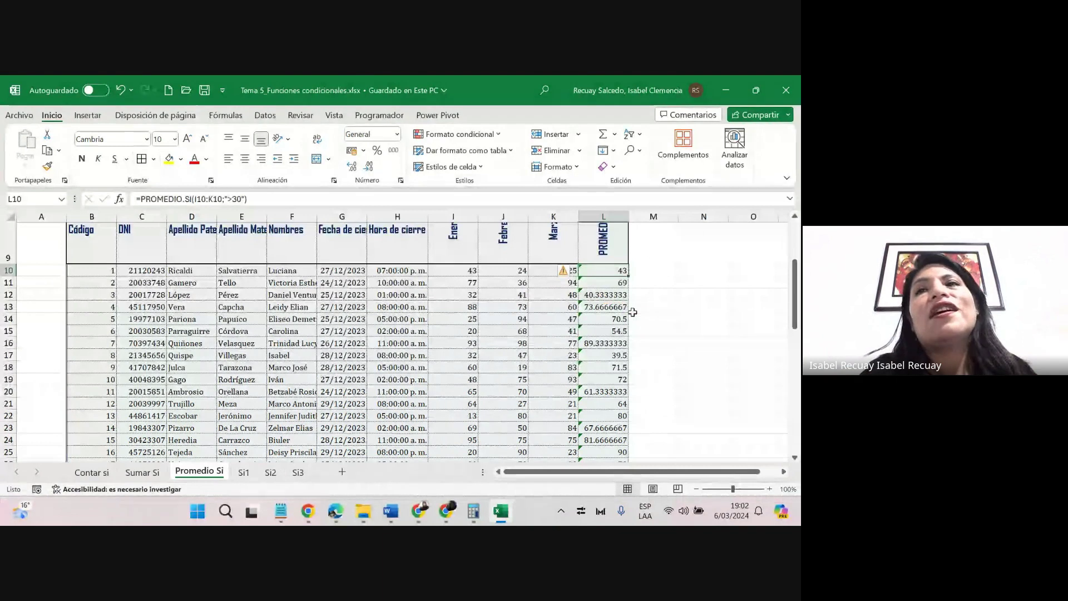
double_click(601, 271)
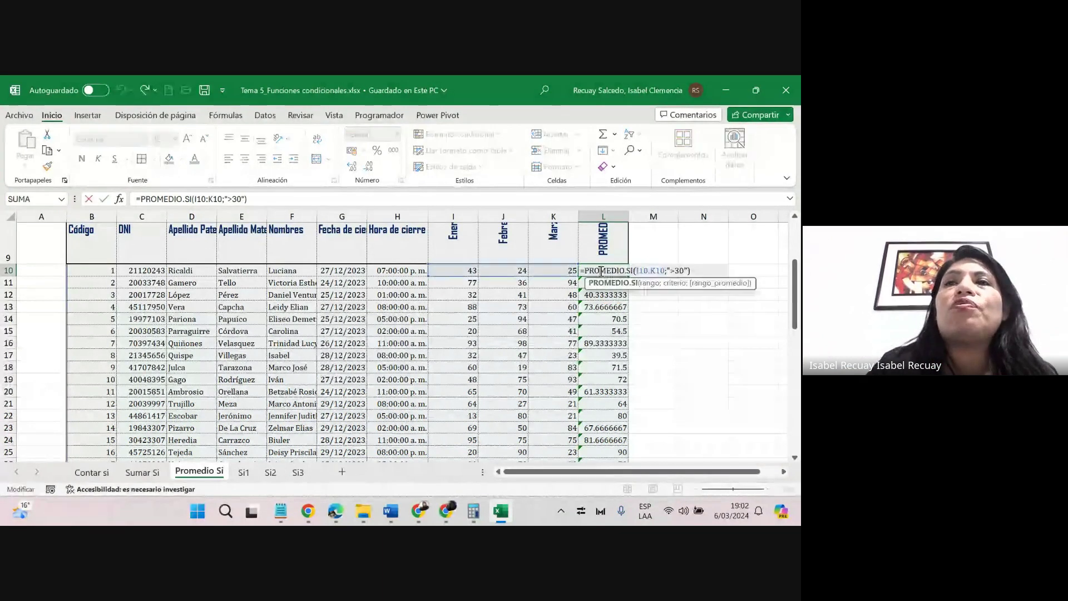
left_click_drag(585, 268, 765, 262)
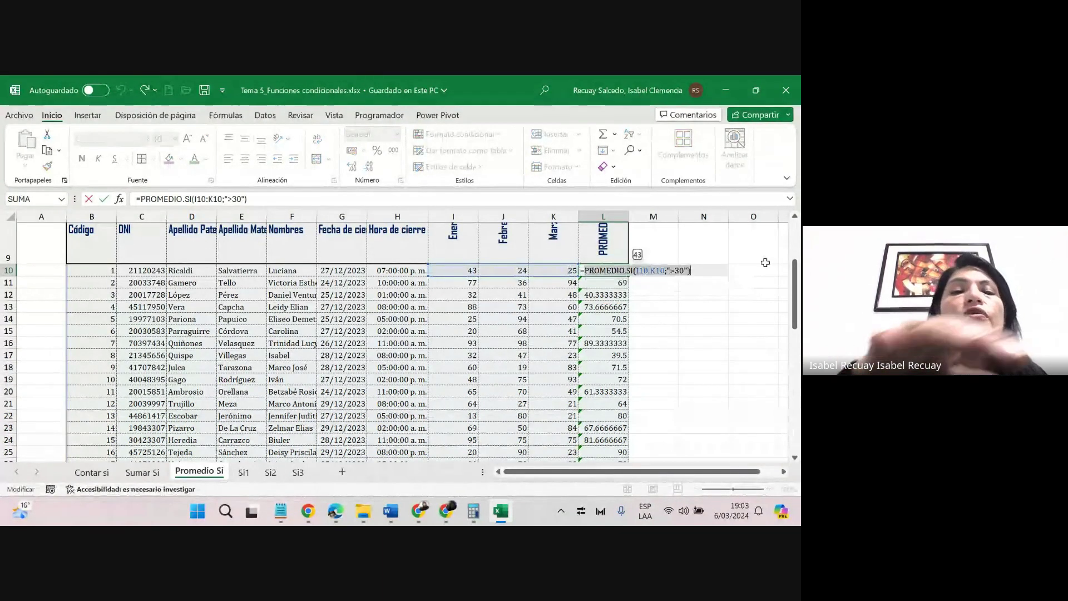
key("Escape")
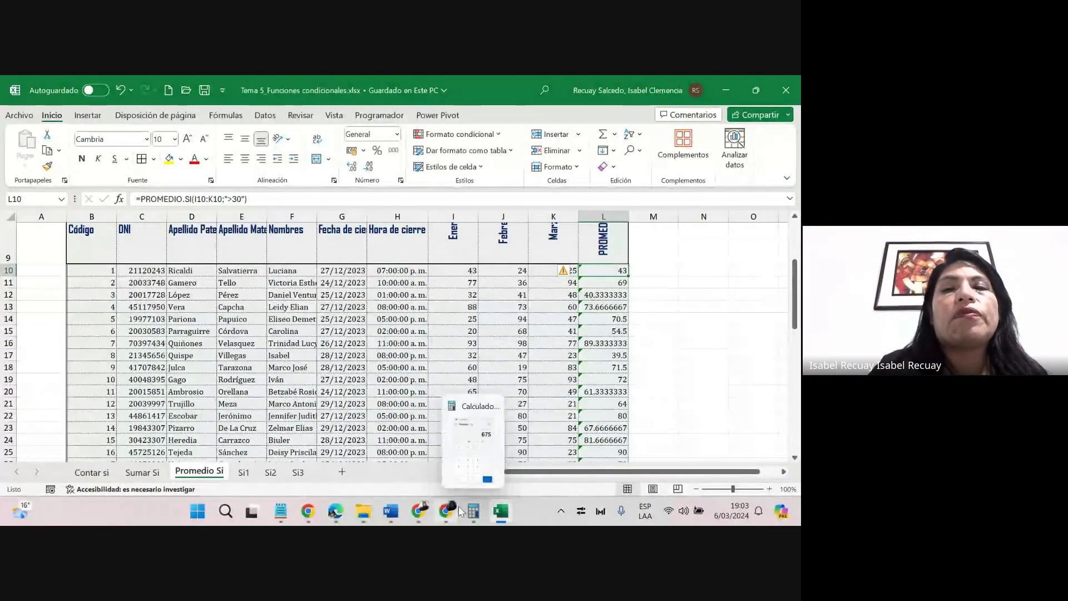
Switch to Google Meet to read the newest question in the call's chat, and return to the Excel workbook.
left_click(440, 511)
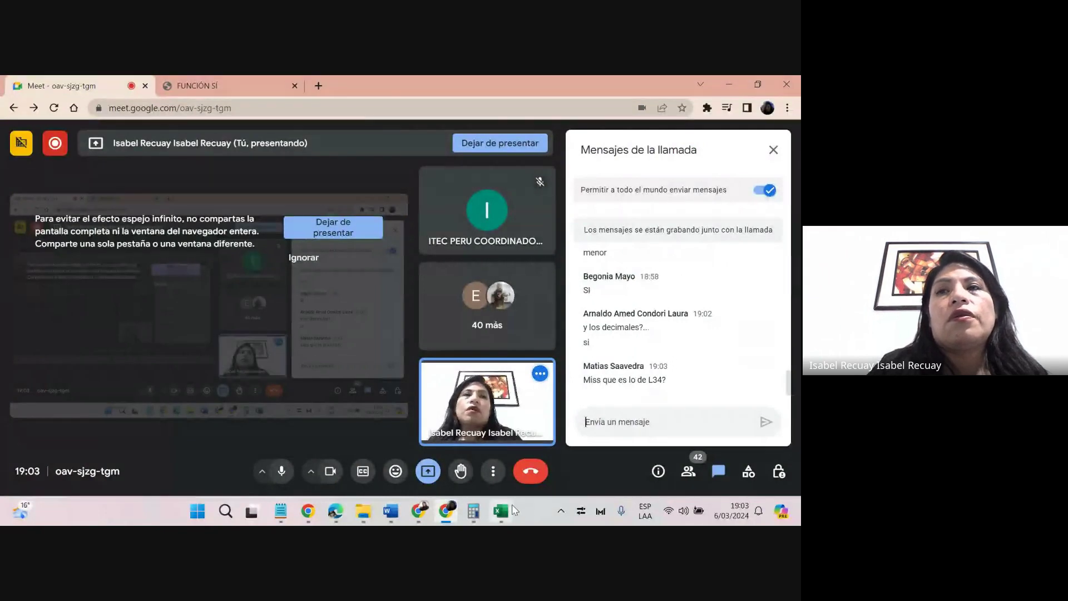
mouse_move(500, 509)
left_click(508, 463)
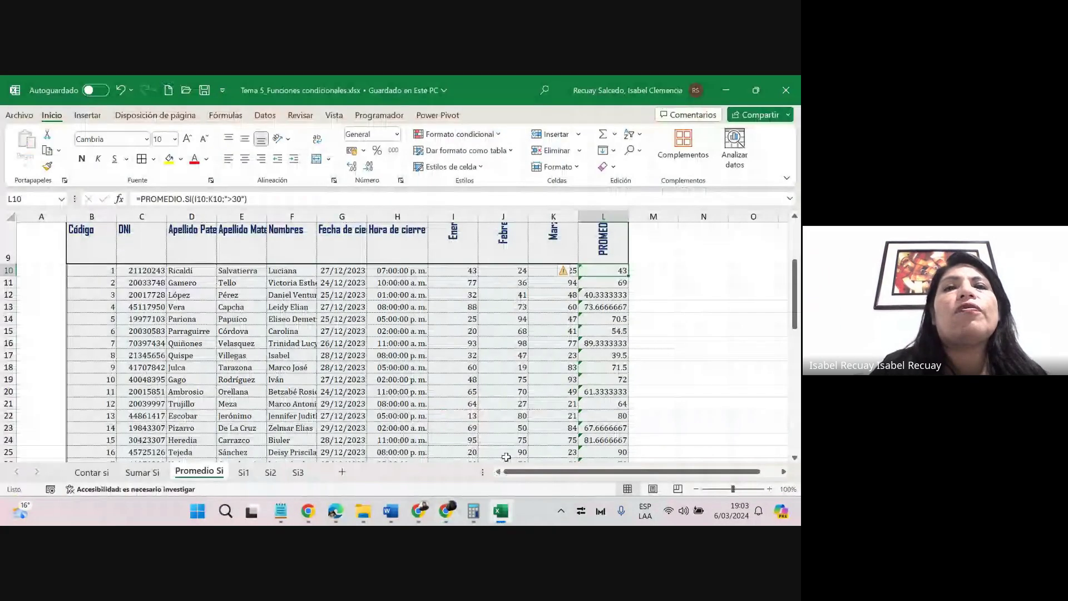
Examine the results in the PROMEDIO >30 column row by row, from L22 down to L34.
left_click(361, 427)
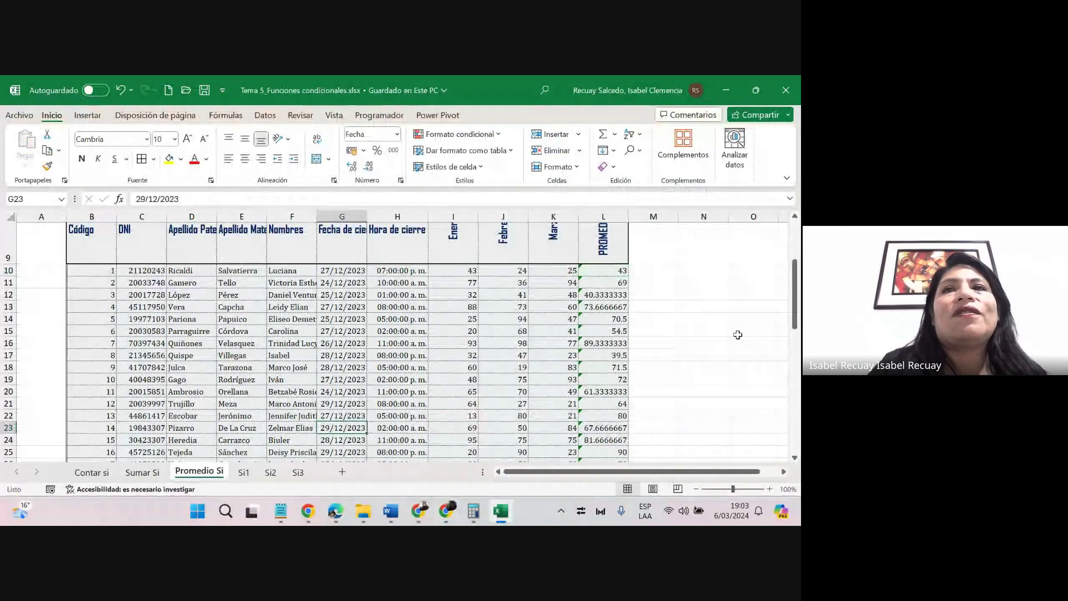
mouse_move(796, 294)
left_mouse_down()
mouse_move(797, 257)
mouse_move(796, 300)
mouse_move(796, 289)
left_mouse_up()
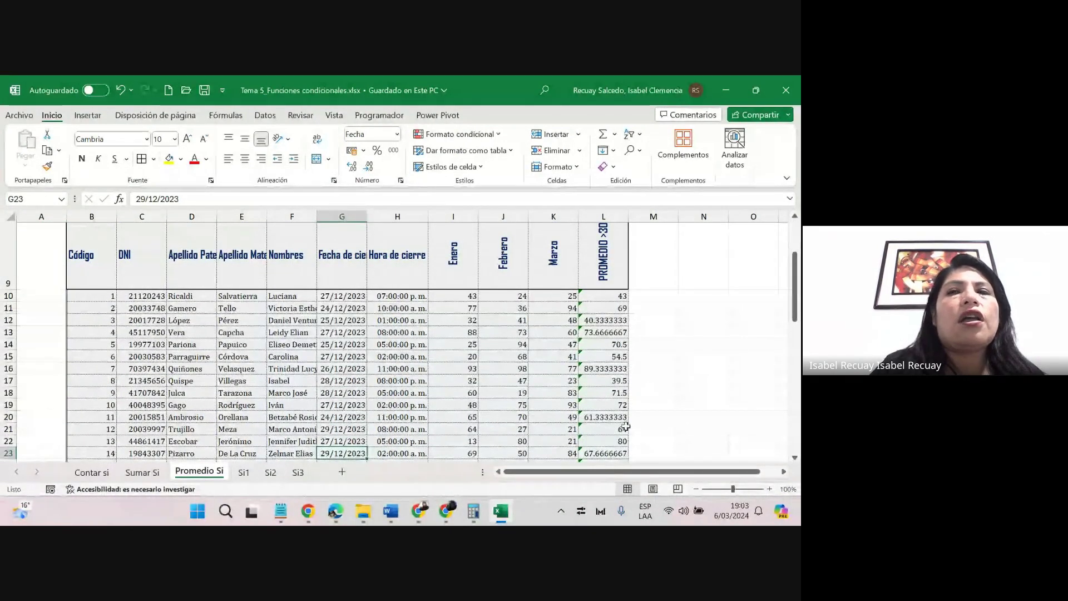
left_click(620, 442)
key("Down")
key("Down")
key("Down")
key("Down")
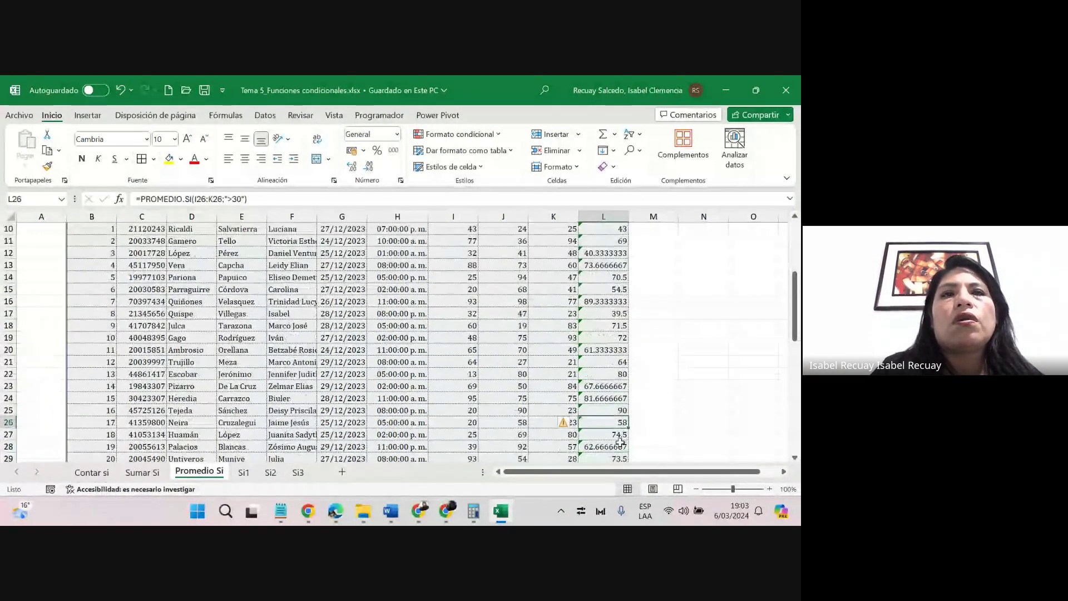
key("Down")
key("Down")
key("Down")
key("Down")
key("Down")
key("Down")
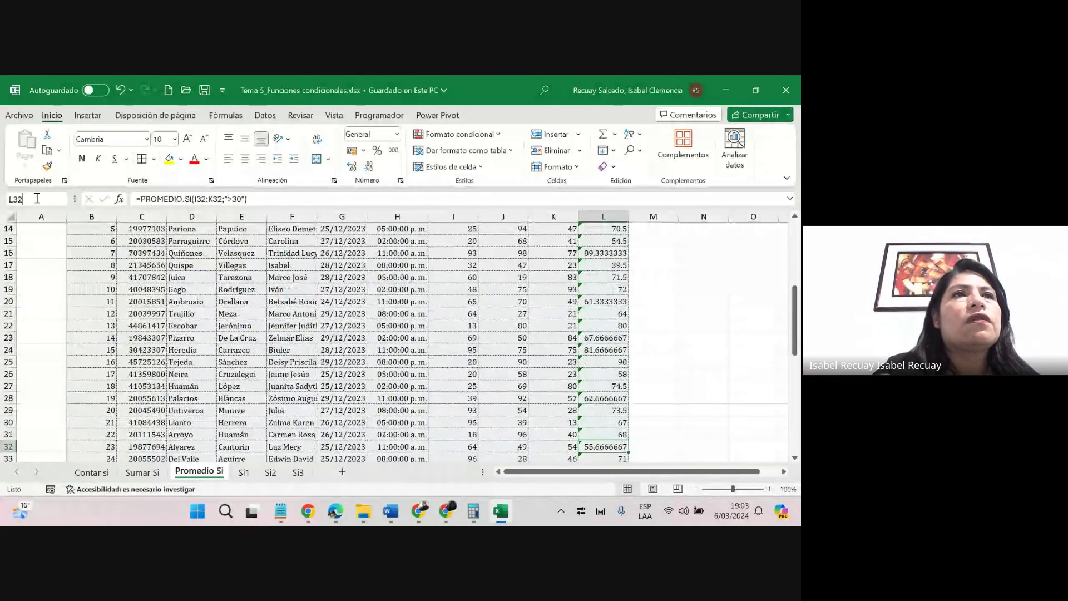
key("Down")
key("Down")
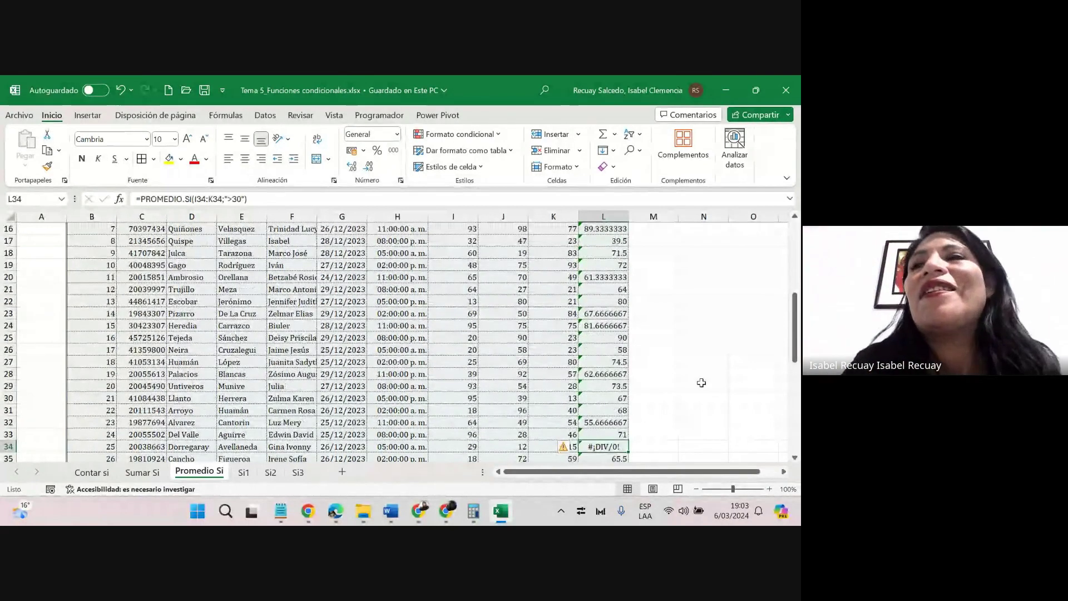
Select I34:K34, mark the three monthly values with red ticks, write 0/0 beside the table, and clear the markings.
left_click(795, 458)
left_click(794, 457)
left_click(795, 457)
scroll(611, 381, "down", 1)
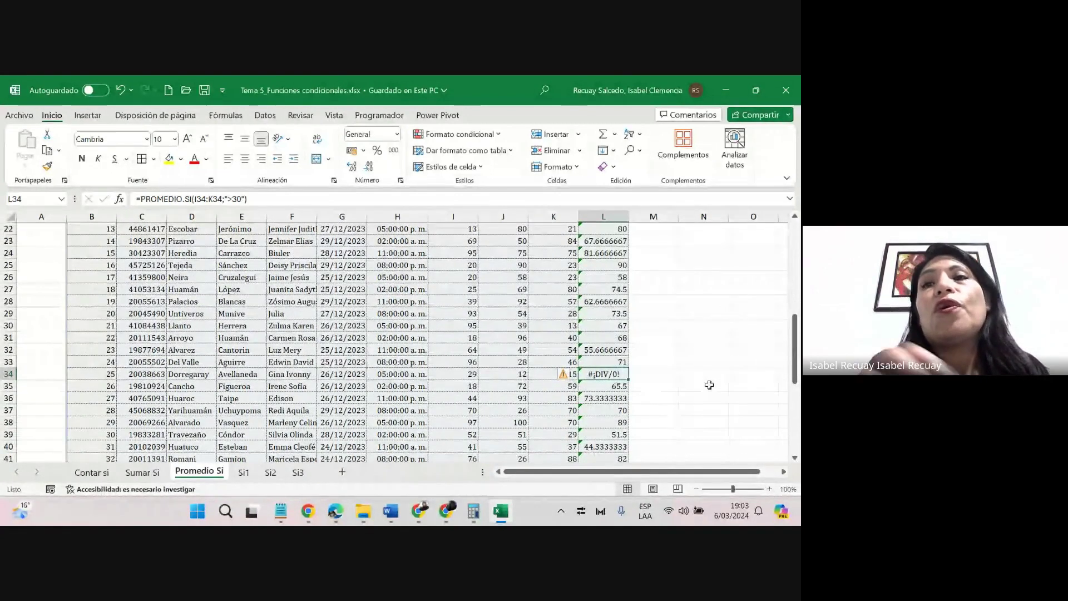
scroll(779, 479, "right", 2)
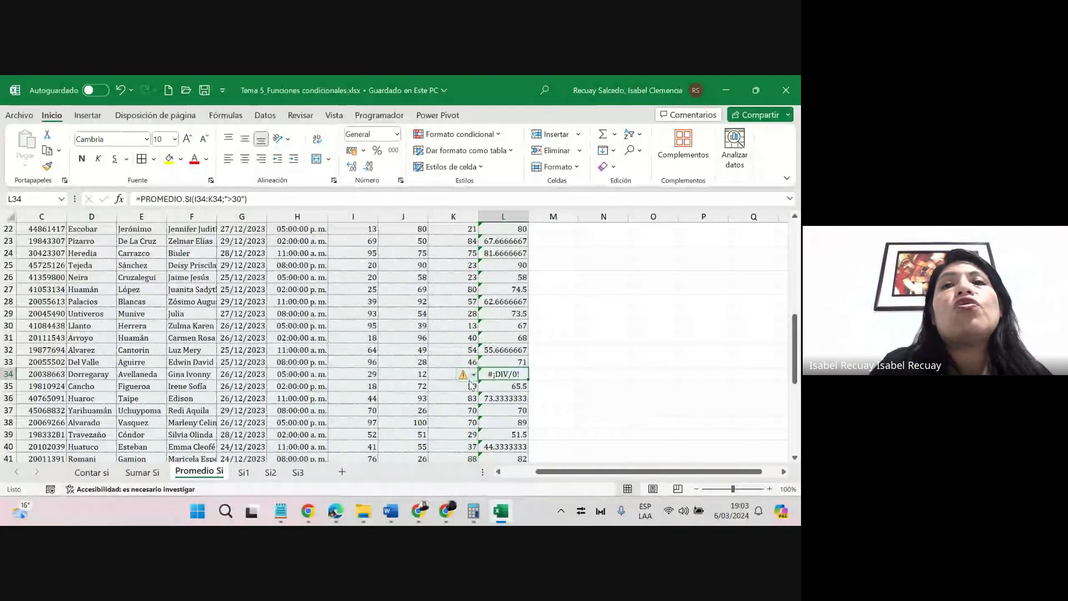
left_click(603, 396)
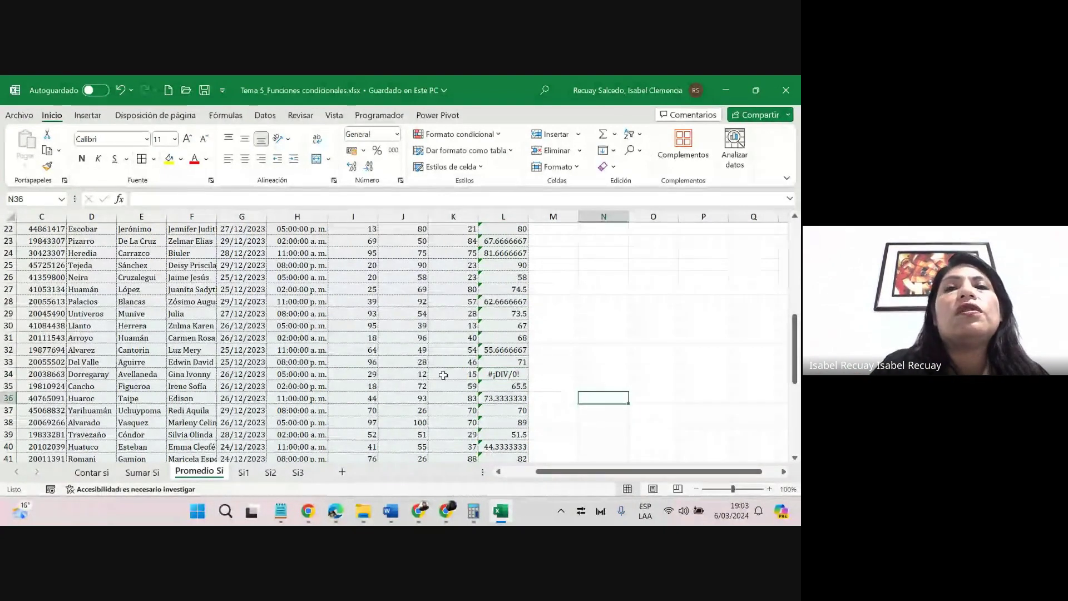
left_click_drag(356, 374, 445, 374)
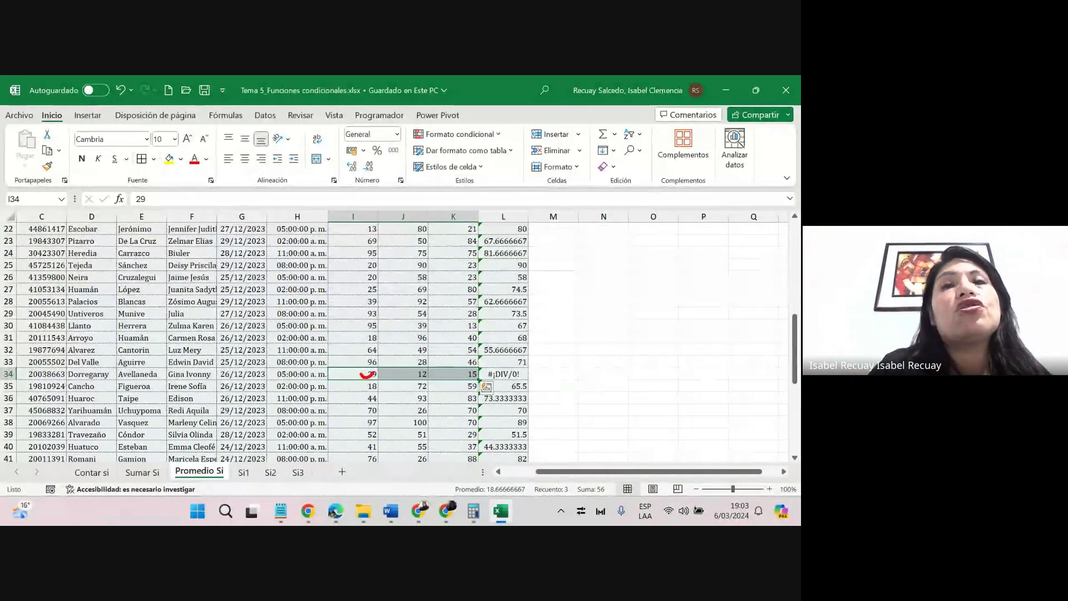
left_click_drag(412, 373, 445, 352)
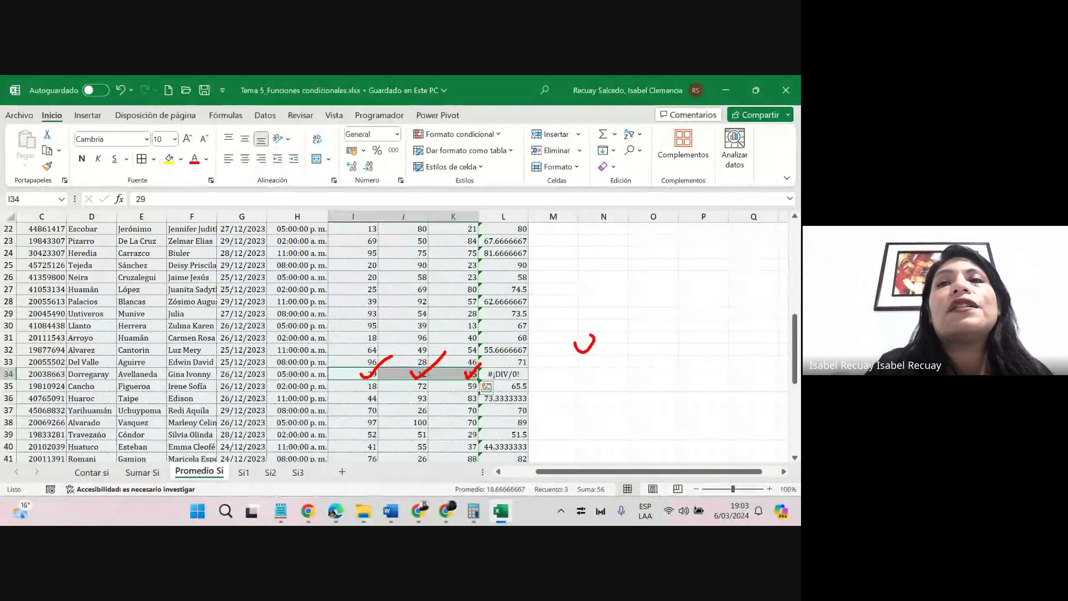
mouse_move(594, 335)
left_mouse_down()
mouse_move(573, 334)
mouse_move(601, 356)
mouse_move(638, 325)
mouse_move(628, 339)
left_mouse_up()
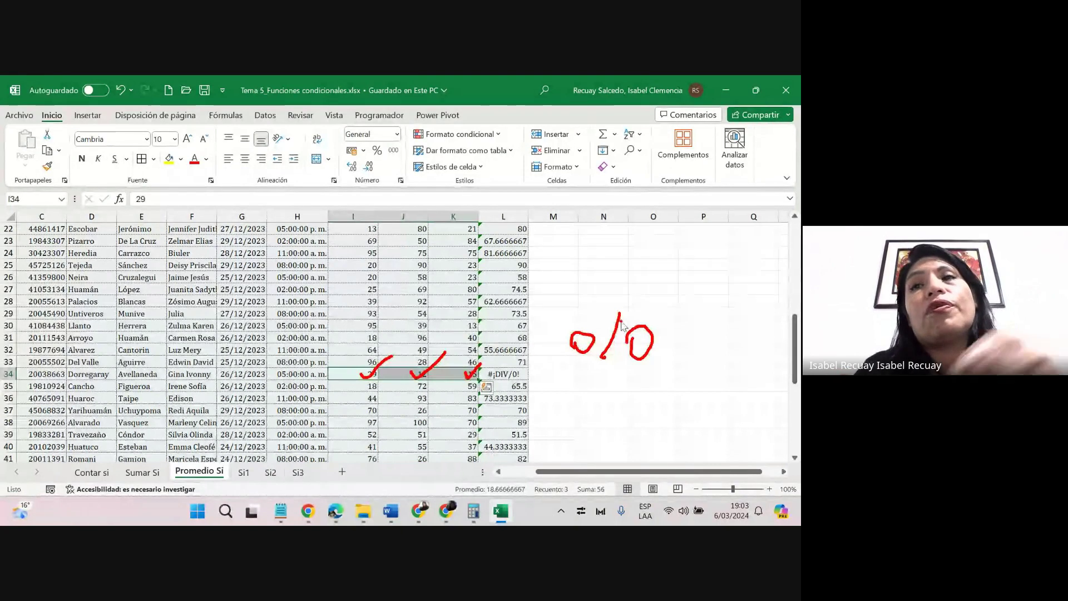
key("Escape")
left_click(513, 372)
Wrap the PROMEDIO.SI formula in L10 inside SI.ERROR, using it as the value argument.
left_click_drag(794, 349, 794, 254)
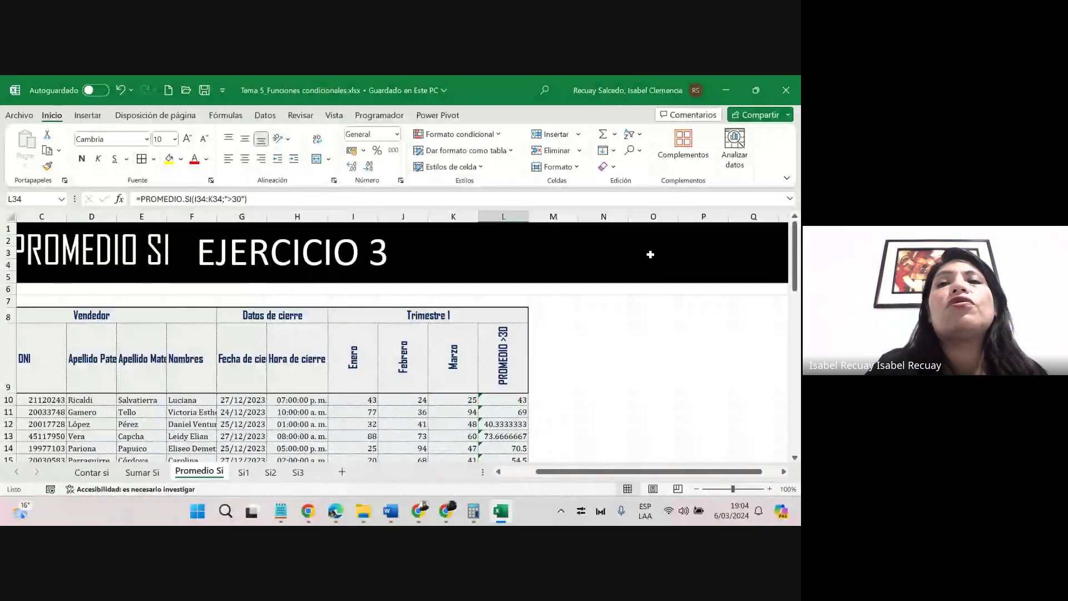
double_click(513, 401)
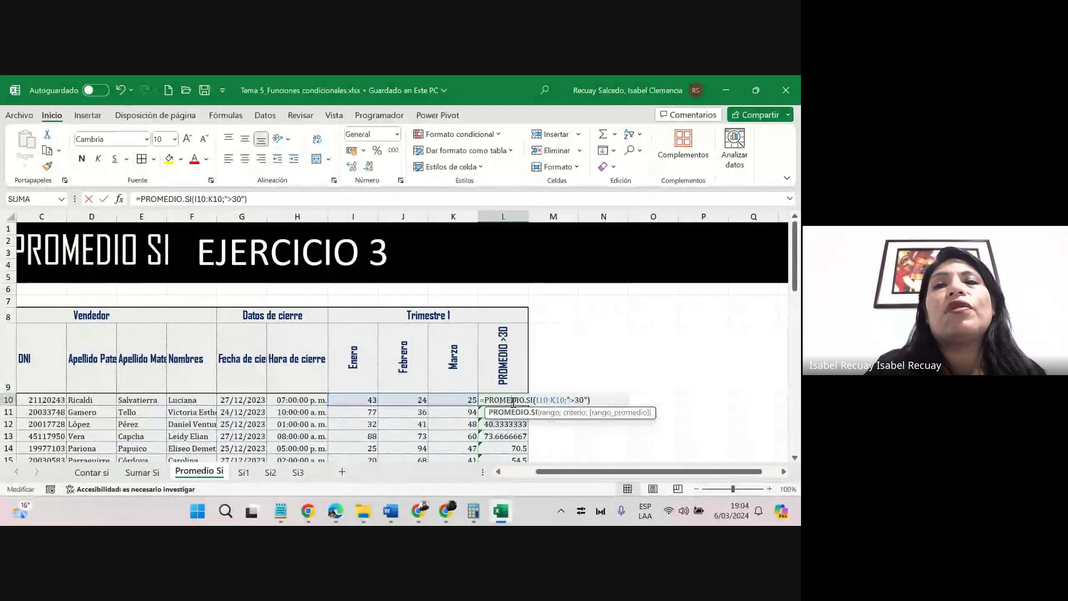
left_click(484, 400)
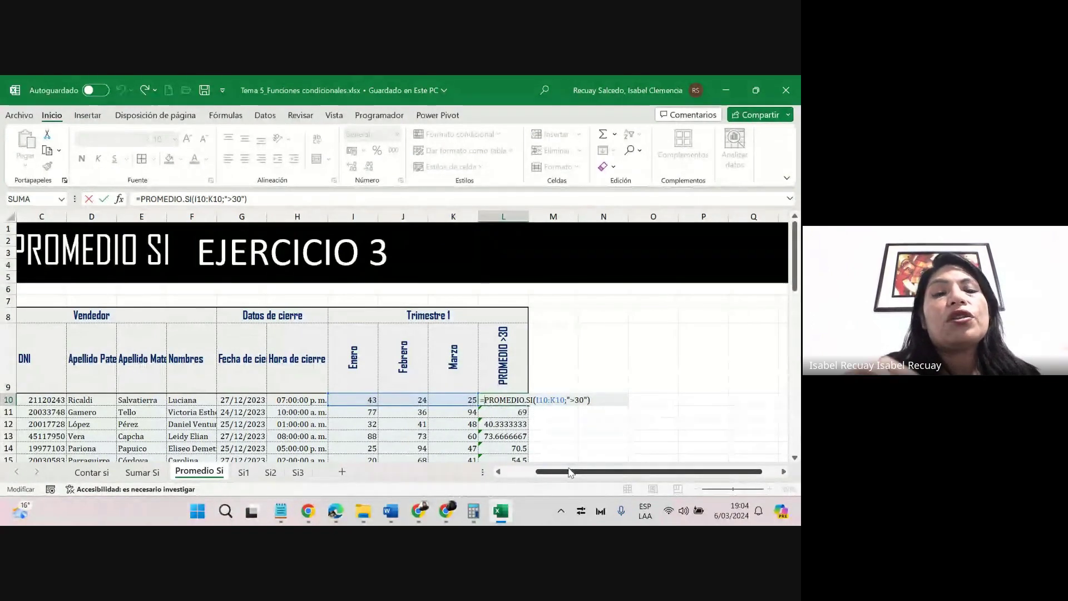
type("si")
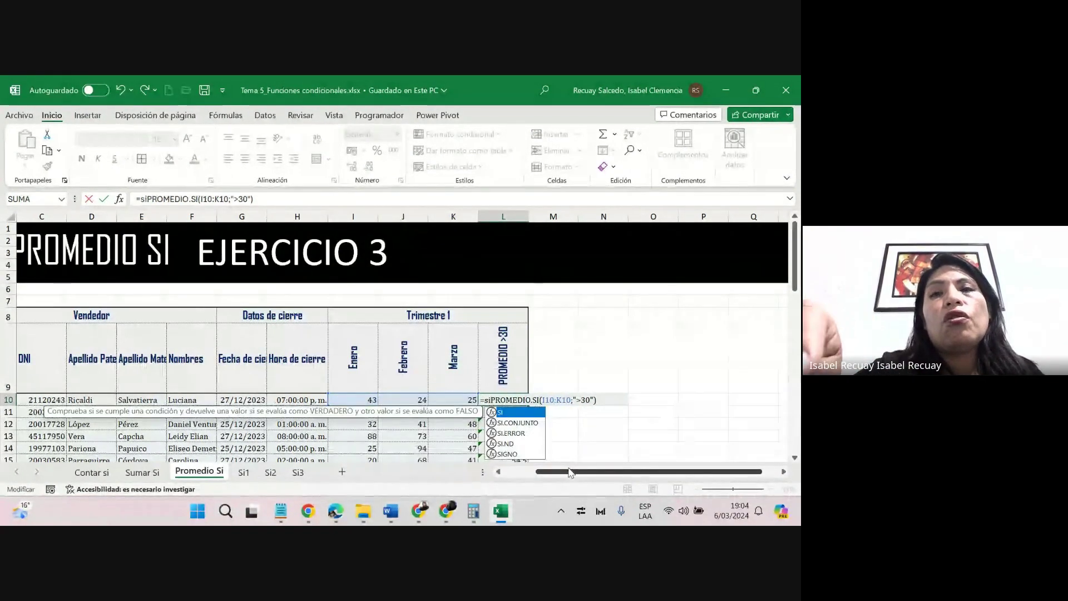
type(".")
double_click(523, 425)
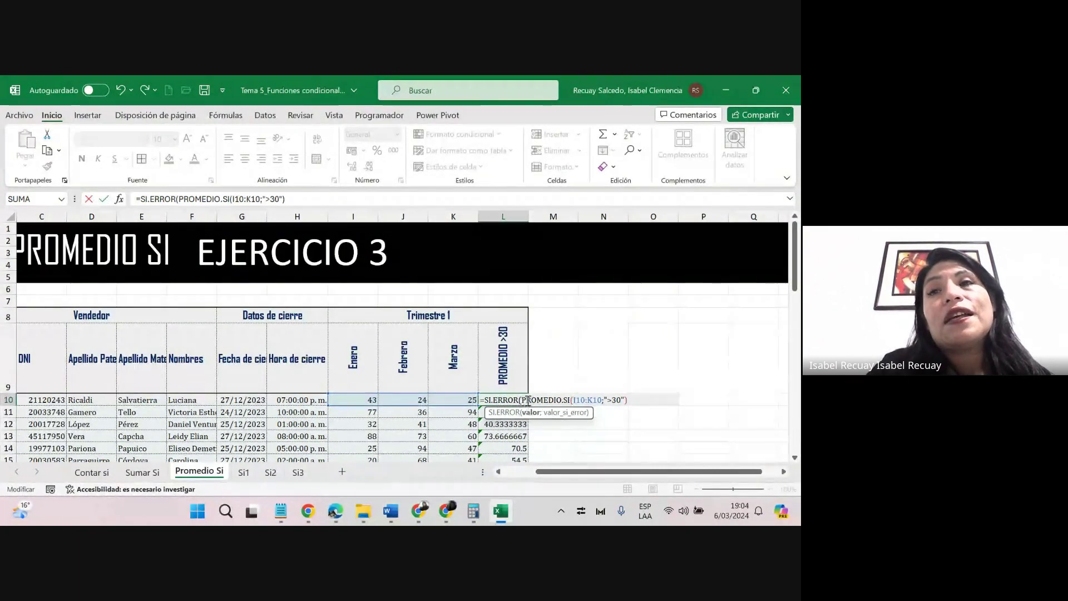
left_click_drag(523, 401, 645, 404)
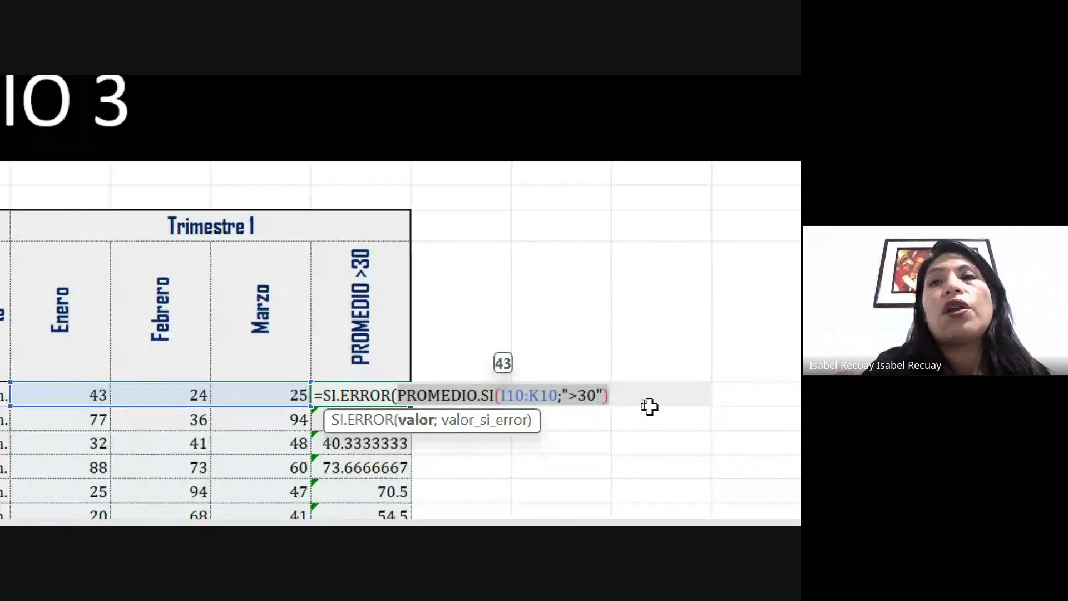
left_click(623, 398)
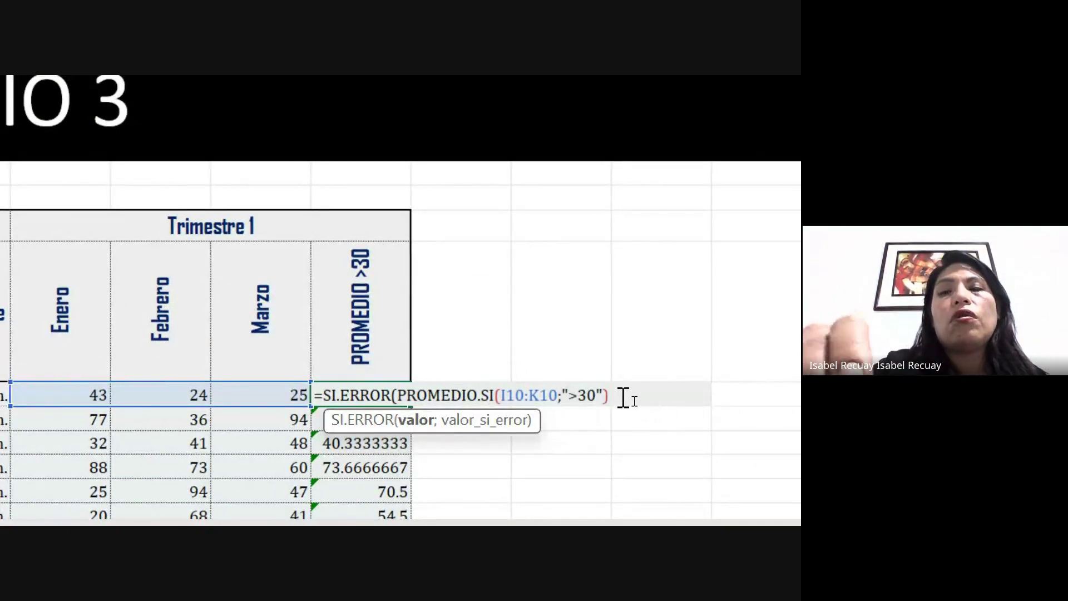
Add the text "Los datos no son mayores a 30" as the valor_si_error argument of the L10 formula.
type(";\"")
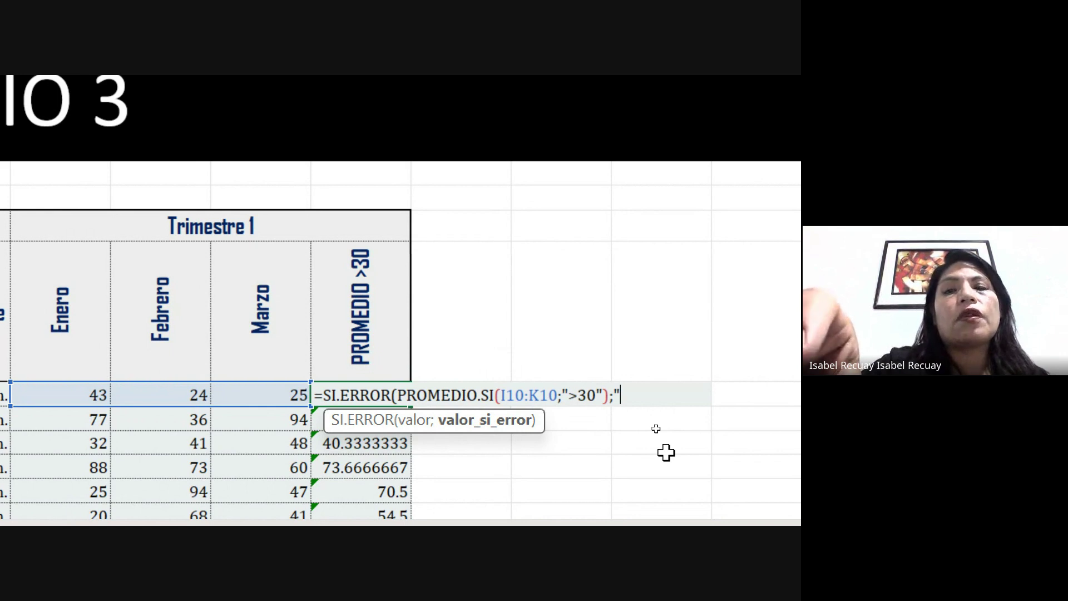
type("Los datos")
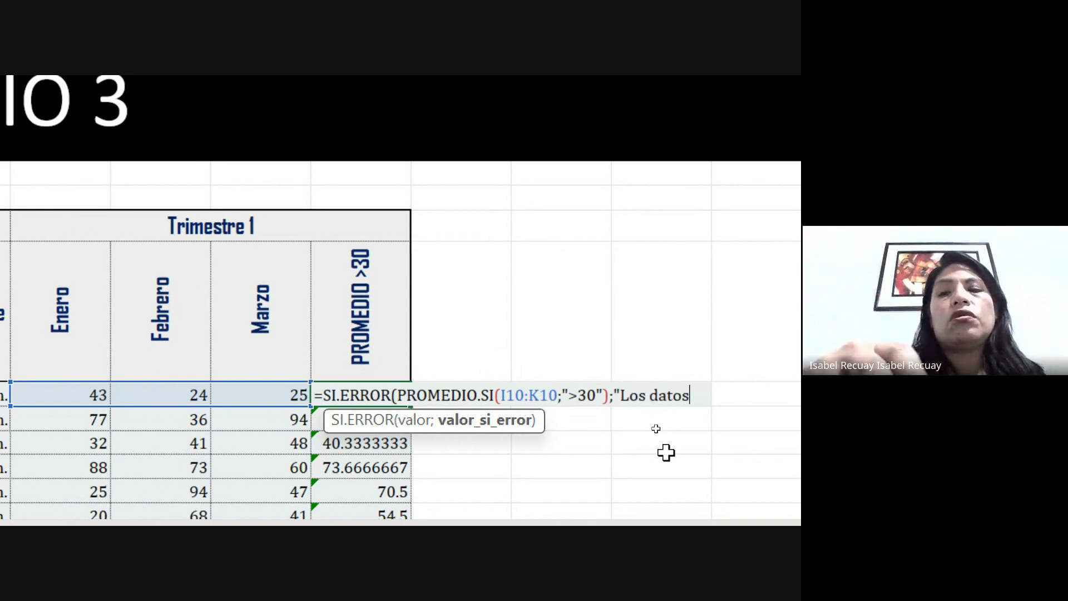
type(" no son ma")
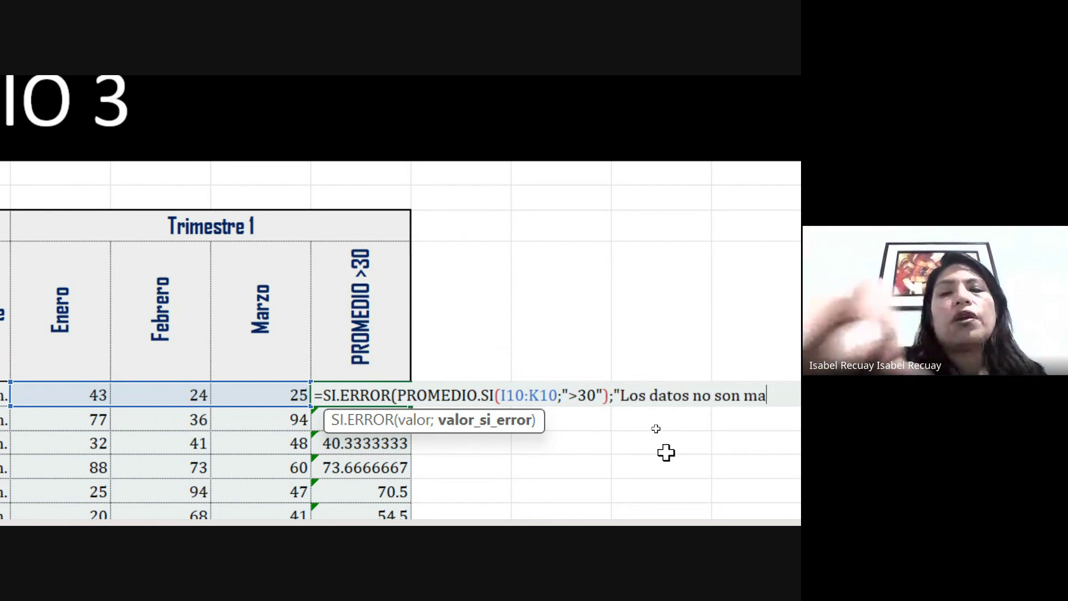
type("yor")
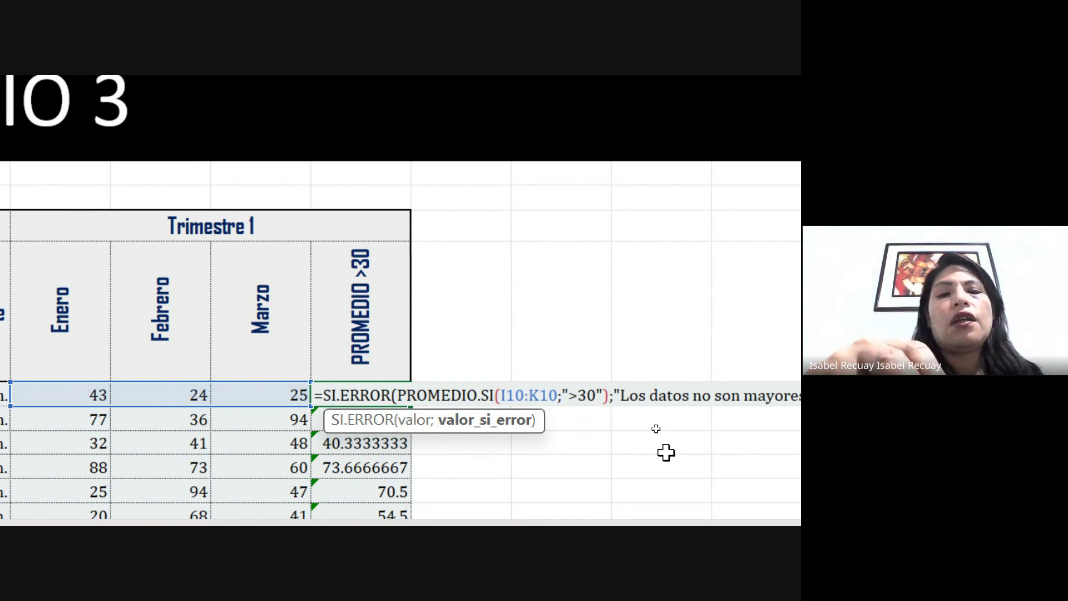
type("es a 30")
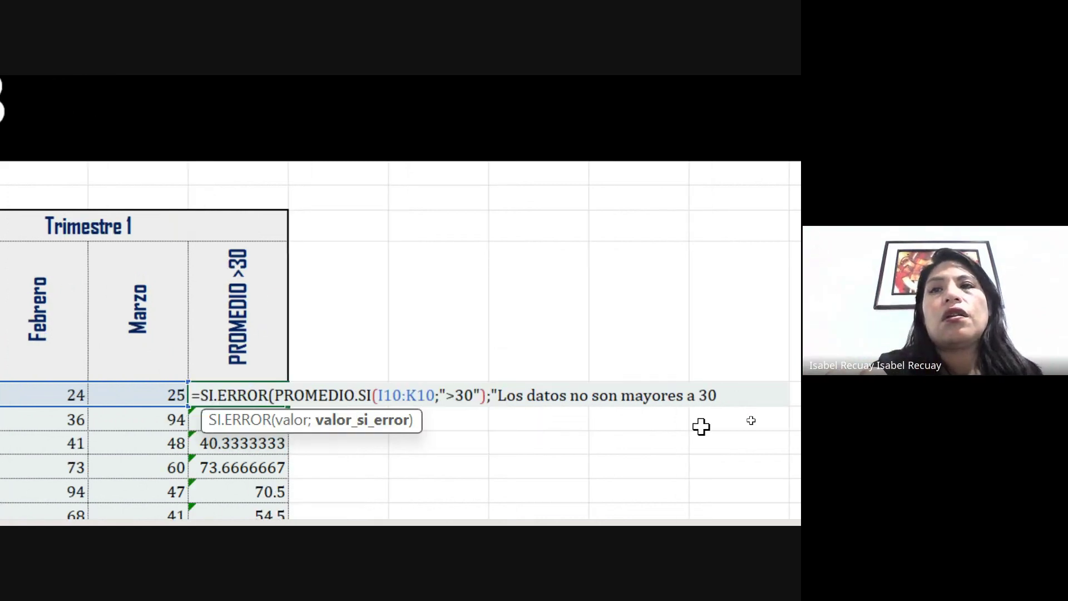
left_click_drag(650, 395, 598, 399)
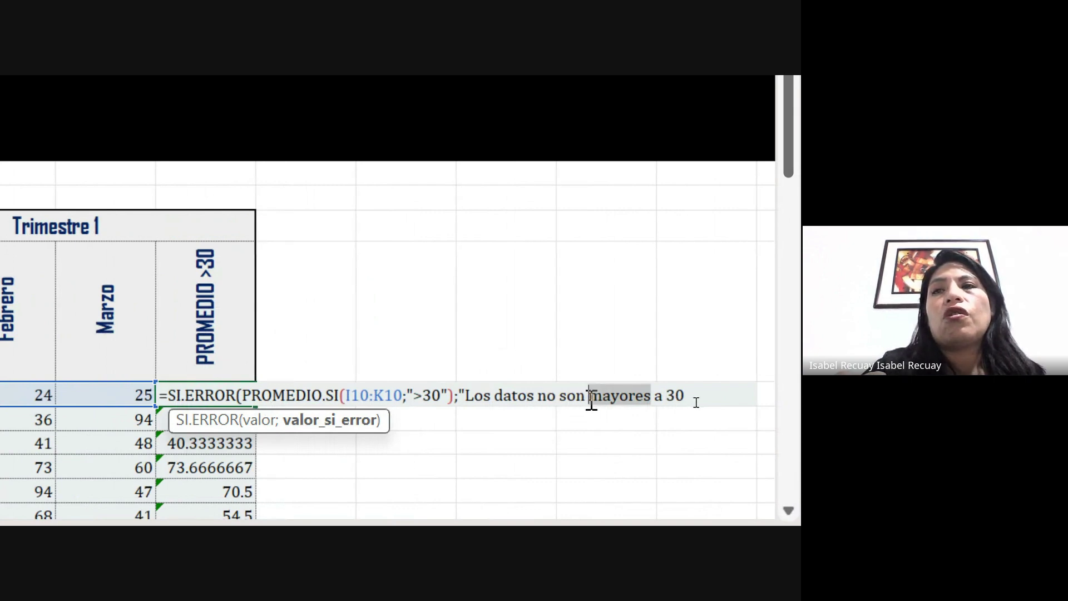
key("shift+Left")
type(">")
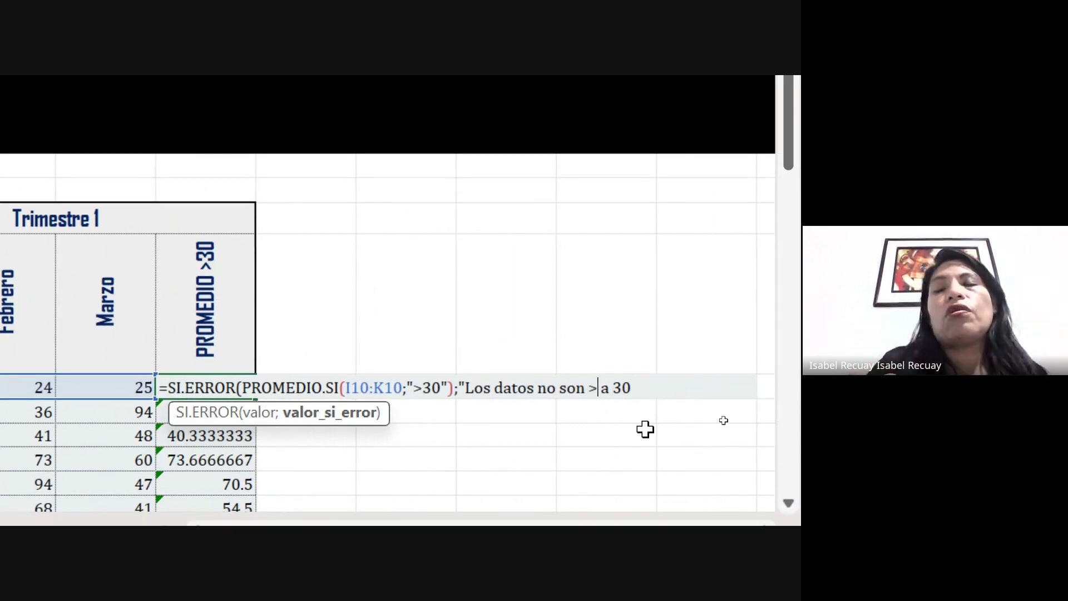
key("ctrl+z")
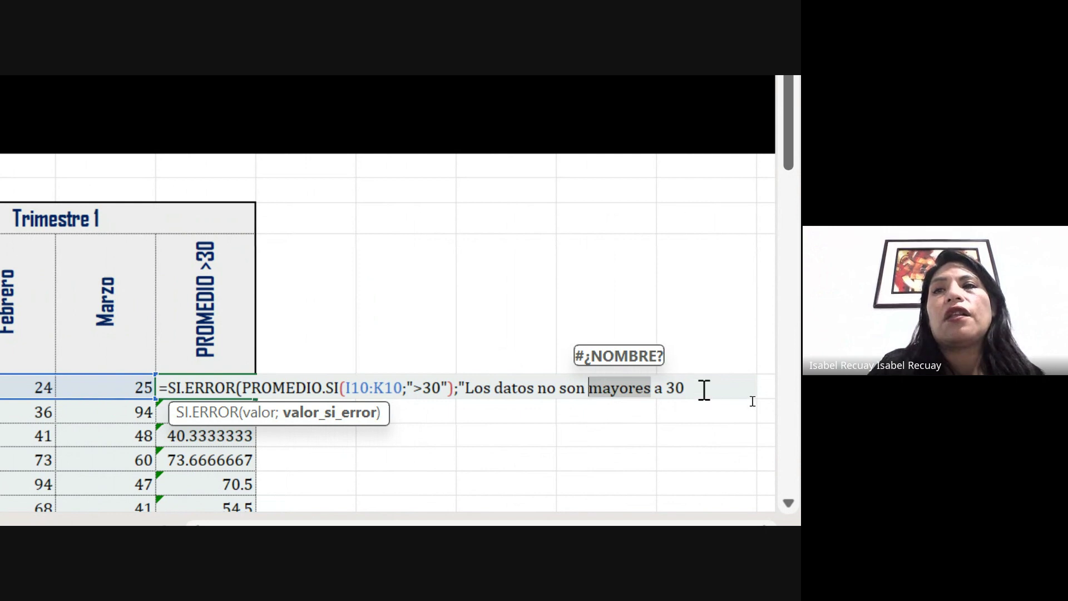
Close the message's quotation mark and the SI.ERROR parenthesis in L10, enter the formula, and fill it down the PROMEDIO >30 column.
left_click(704, 389)
type("\"")
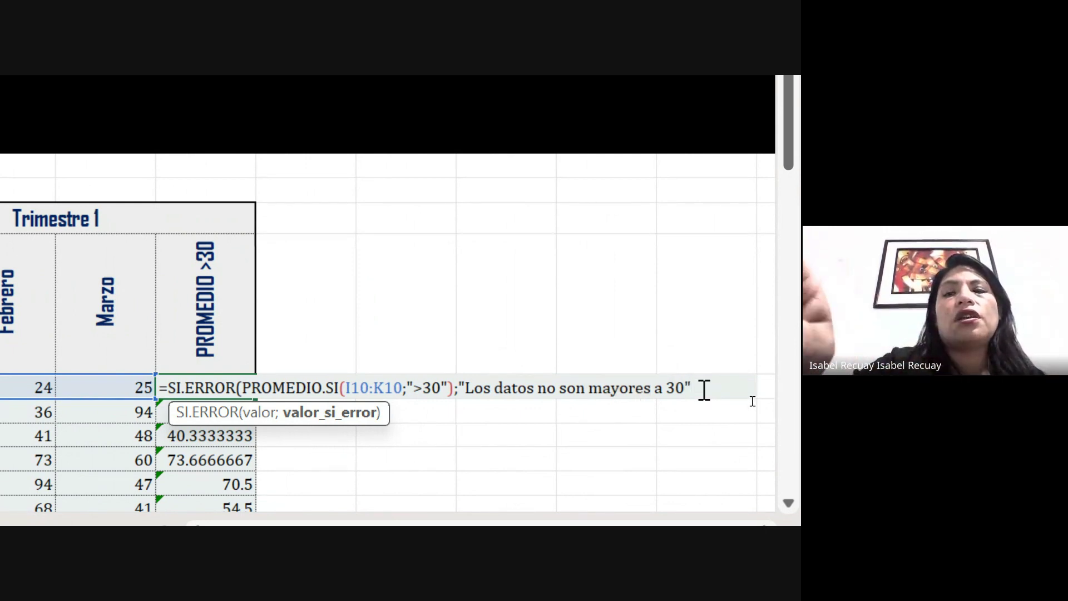
type(")")
key("Return")
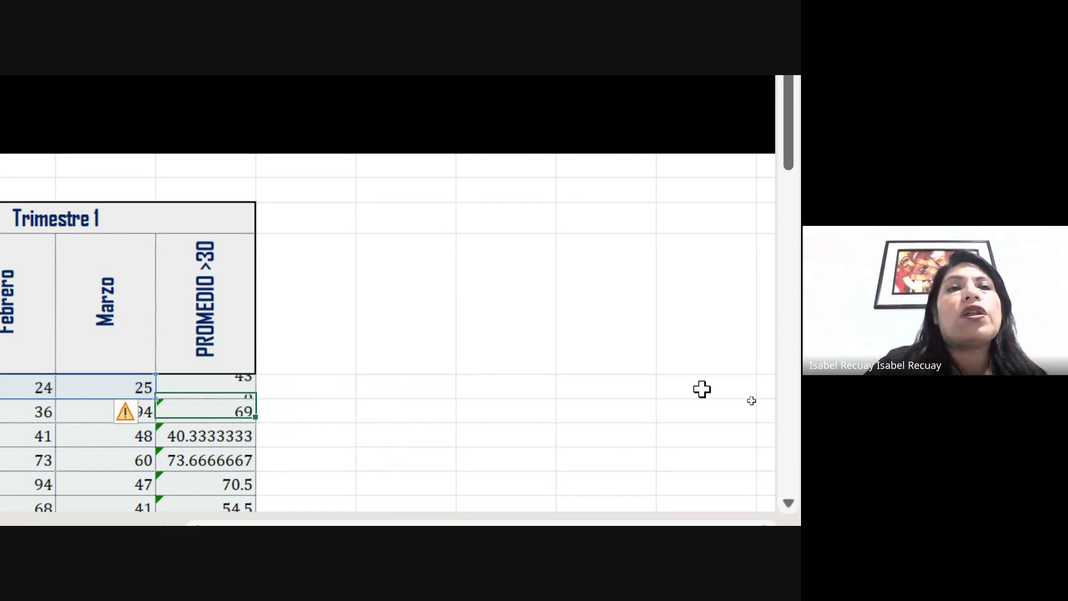
left_click(209, 394)
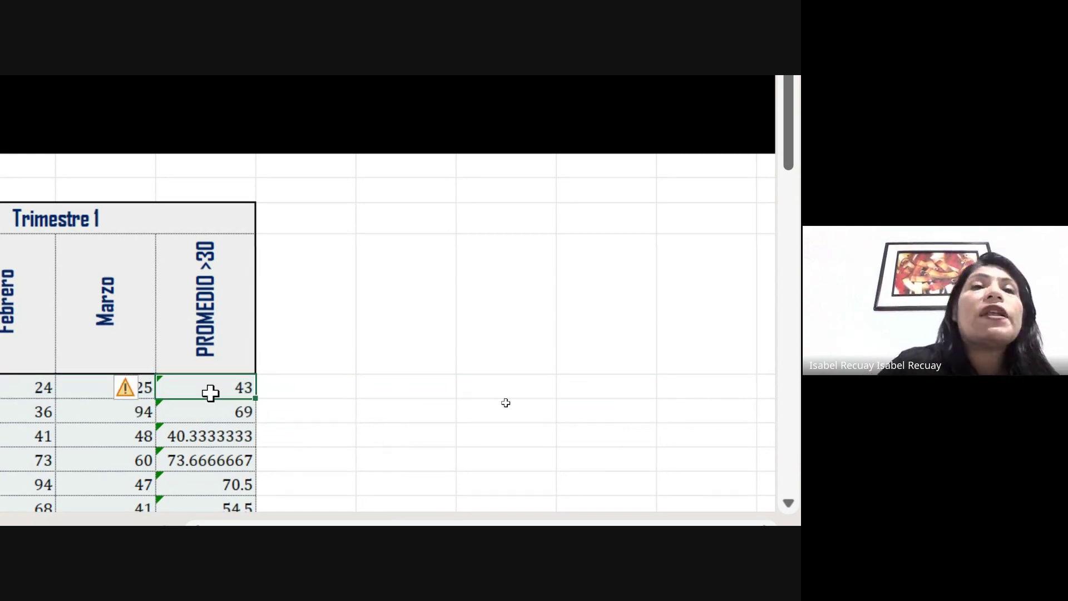
double_click(256, 398)
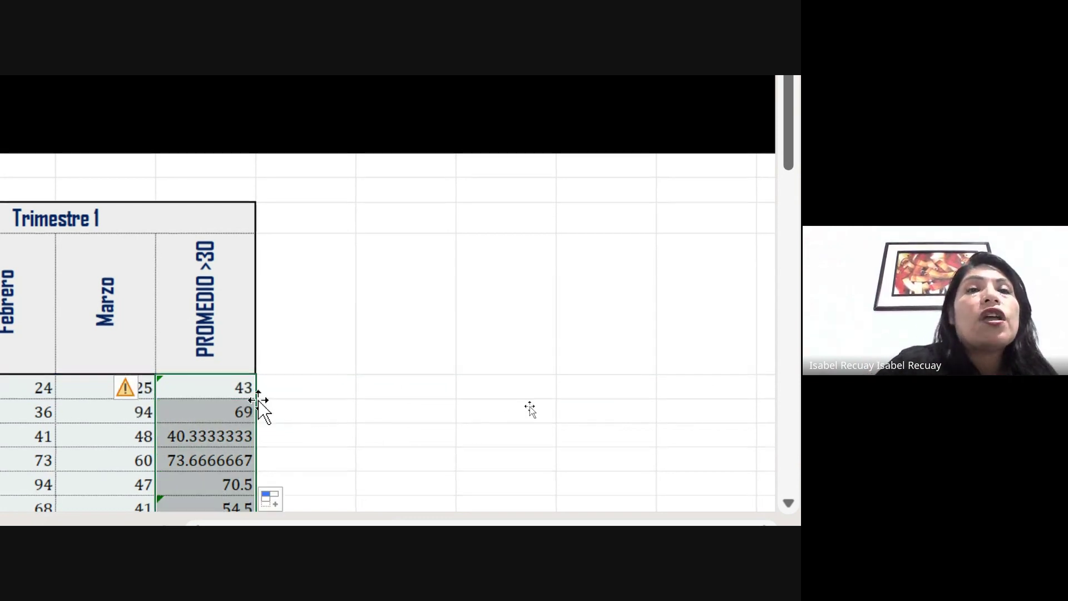
Check the copied SI.ERROR formula in L11 and L34, and compare L34 with row 34's monthly values.
left_click(228, 414)
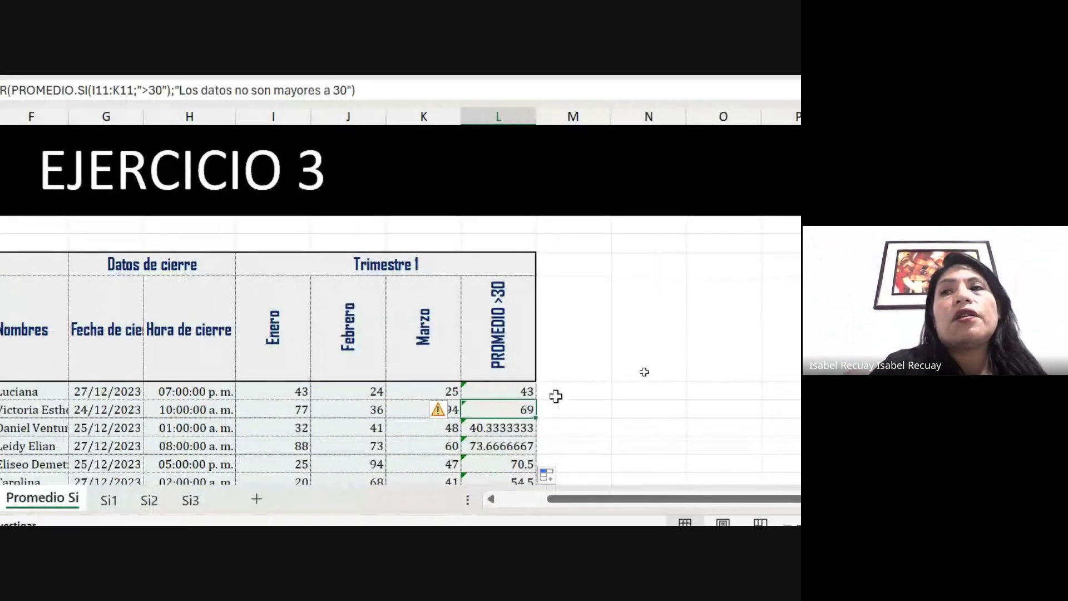
left_click_drag(795, 197, 795, 331)
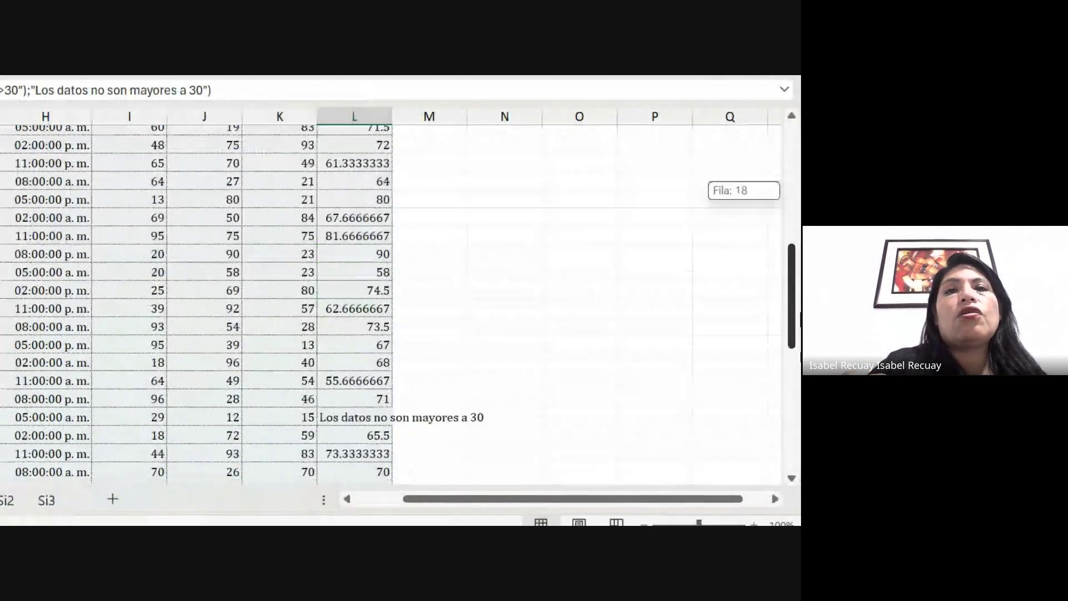
left_click(362, 301)
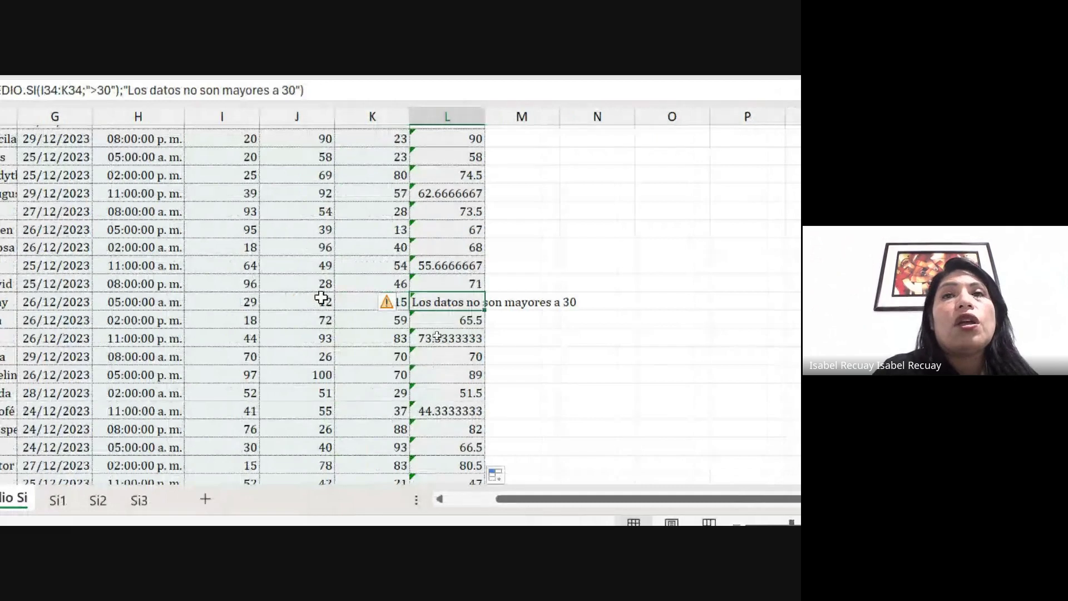
left_click(365, 302)
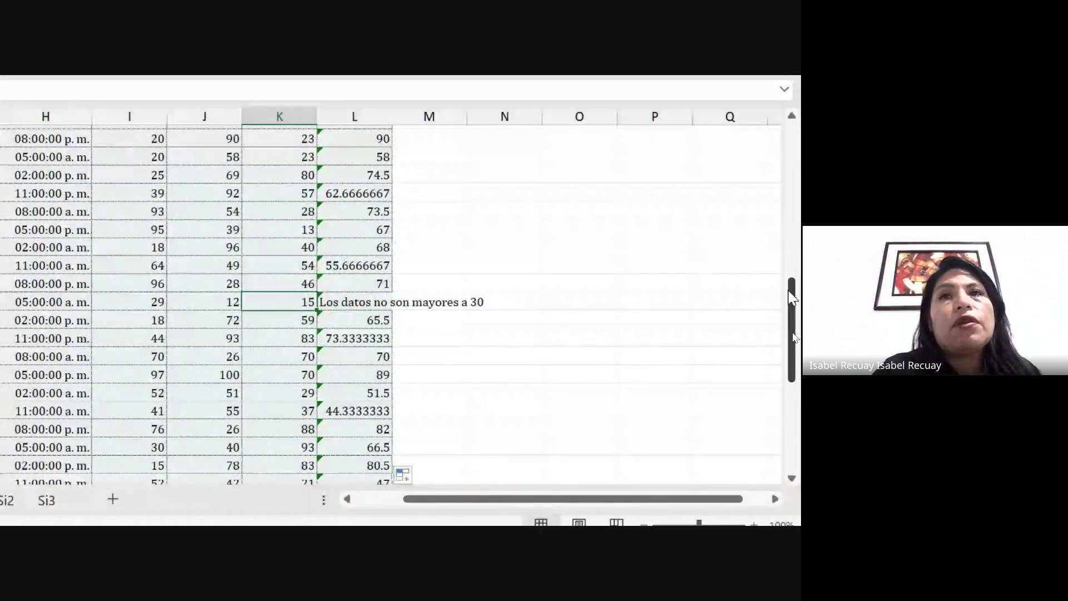
left_click_drag(791, 297, 796, 184)
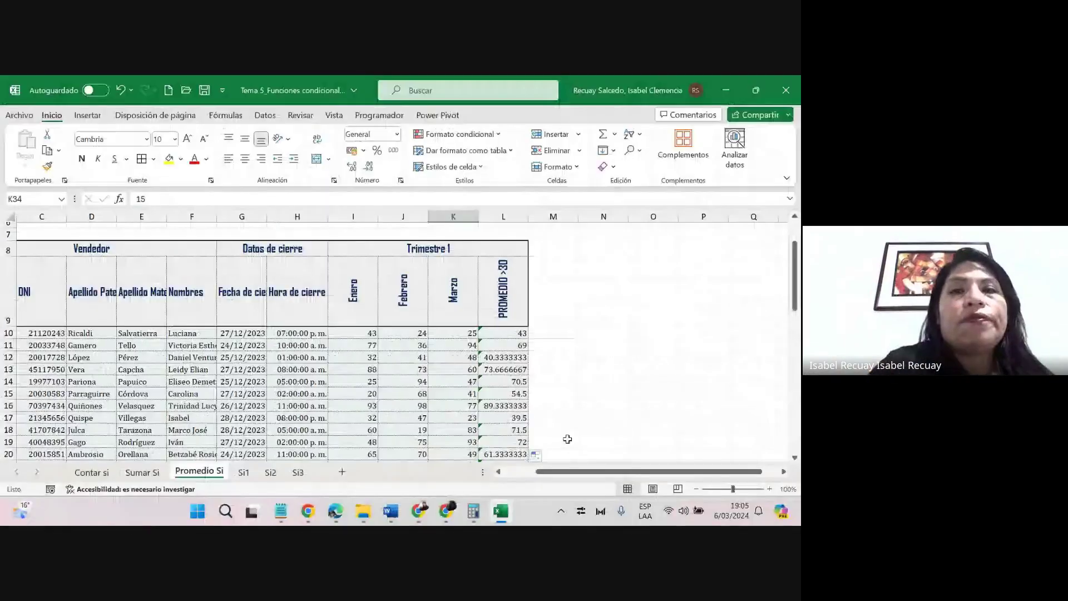
Check the Google Meet call messages for participants' questions, then return to the Excel workbook and save it.
left_click(420, 517)
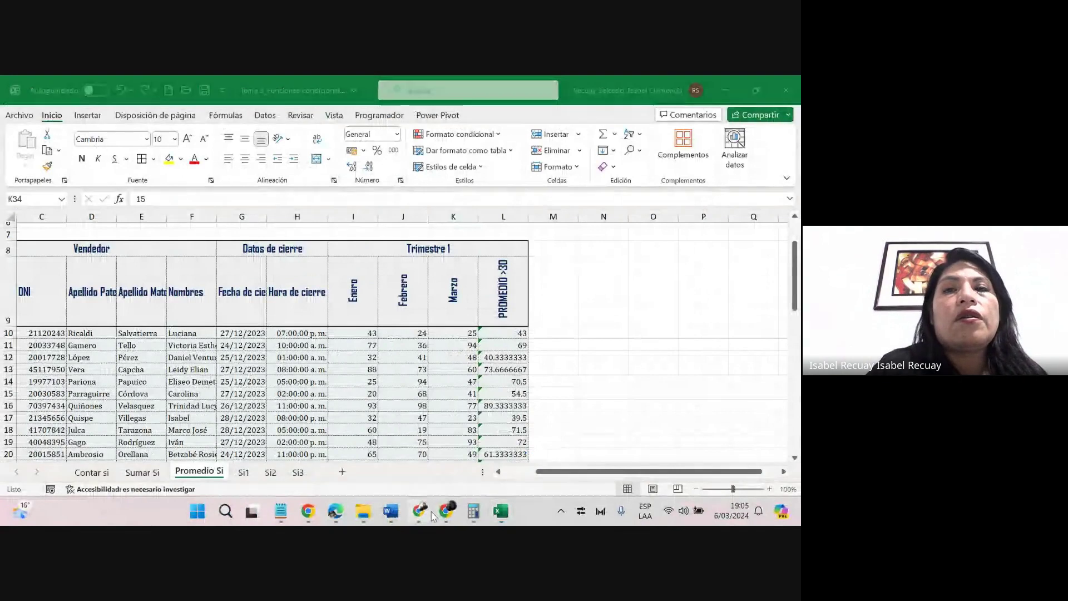
left_click(448, 517)
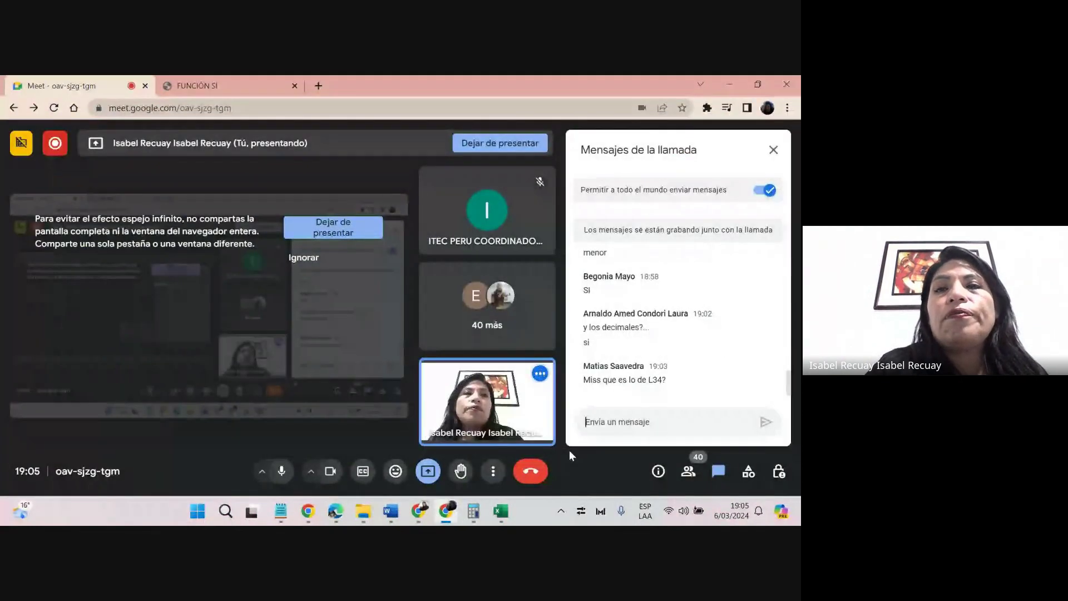
left_click(500, 512)
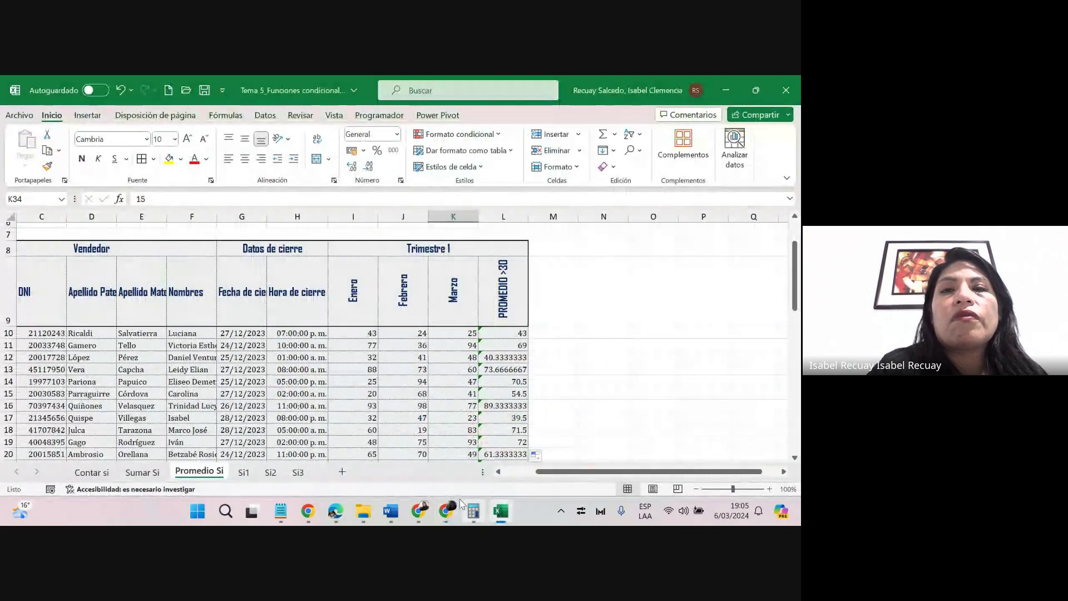
left_click(580, 404)
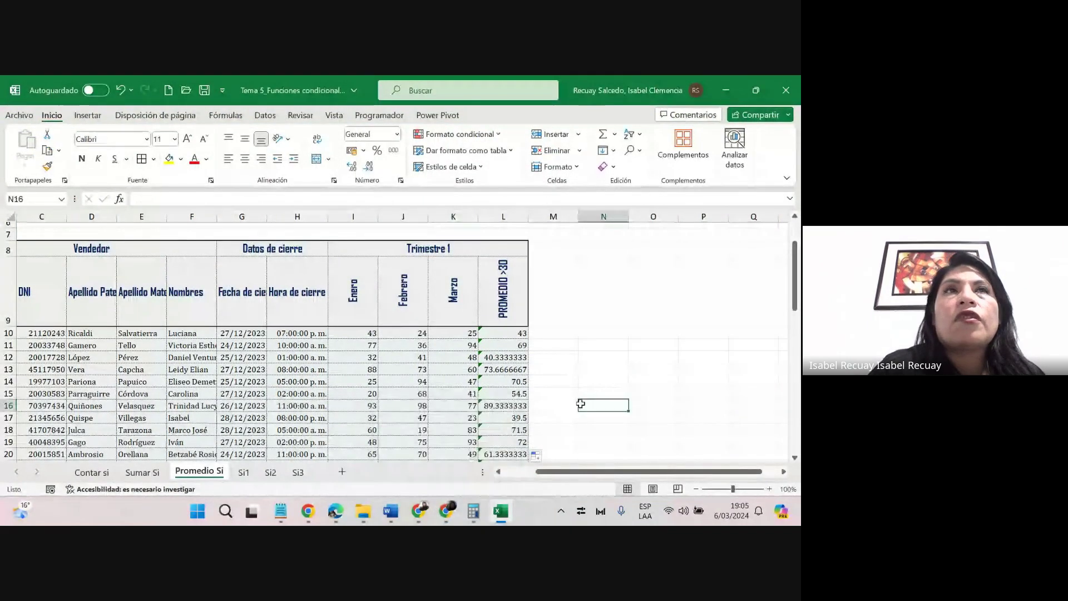
left_click(205, 92)
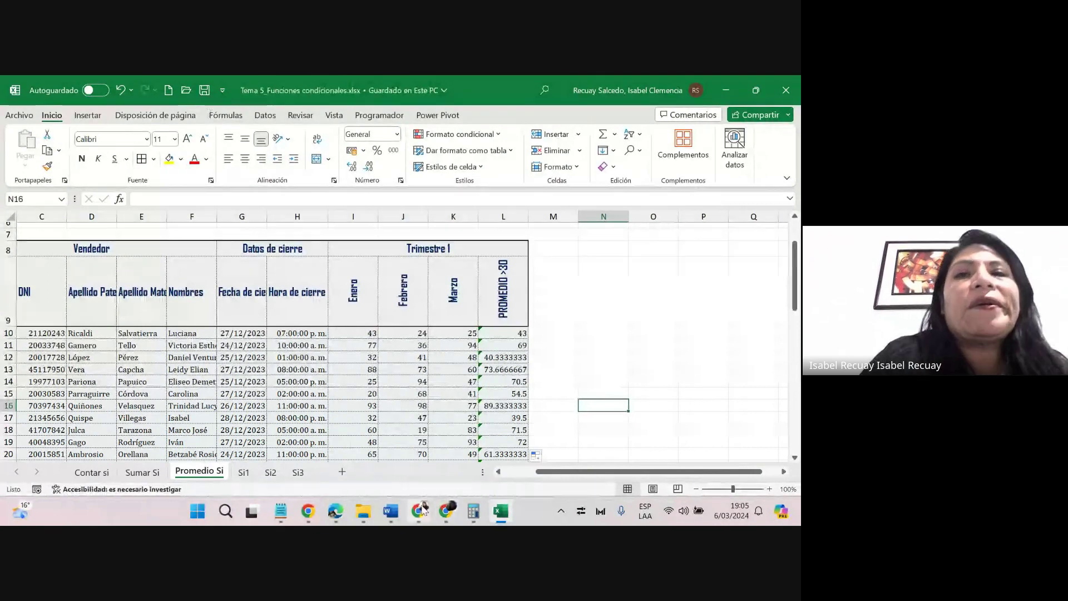
Switch to Google Meet to read participants' replies in the call messages, and return to the Excel workbook.
left_click(446, 512)
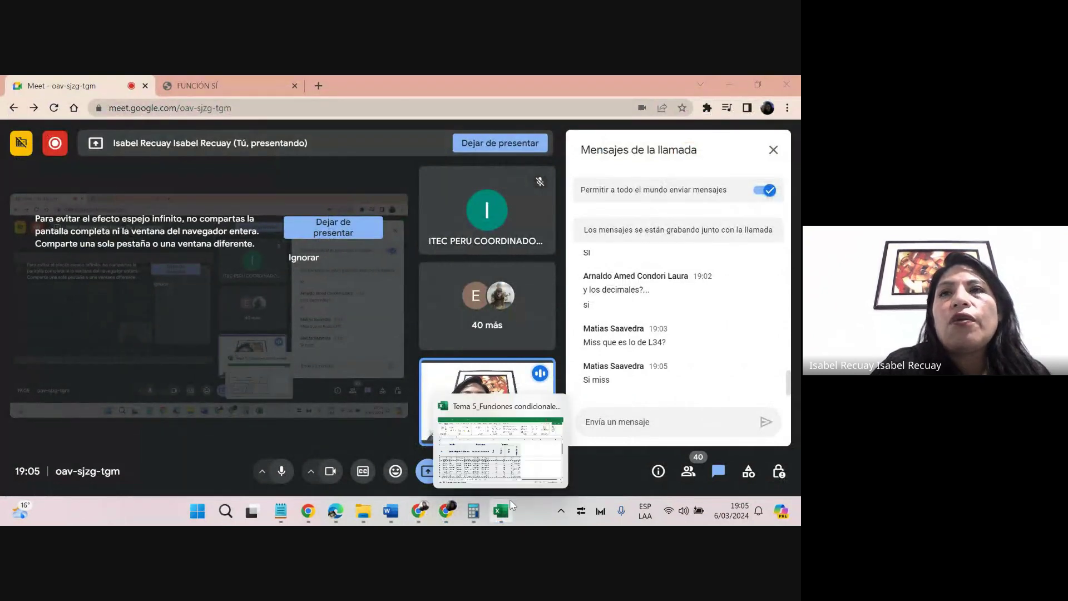
left_click(623, 425)
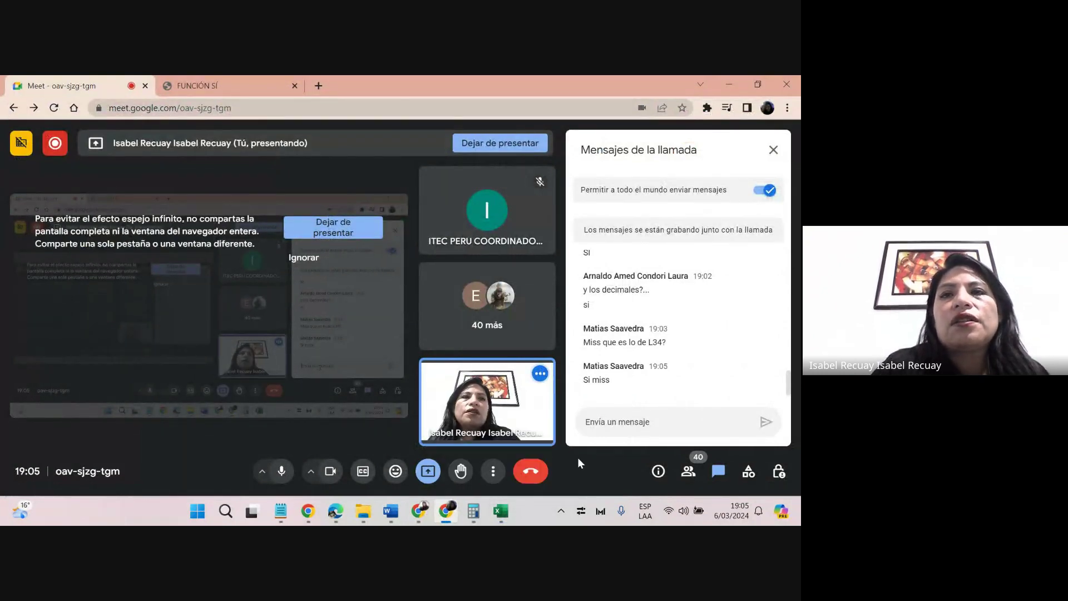
key("alt+Tab")
left_click(566, 352)
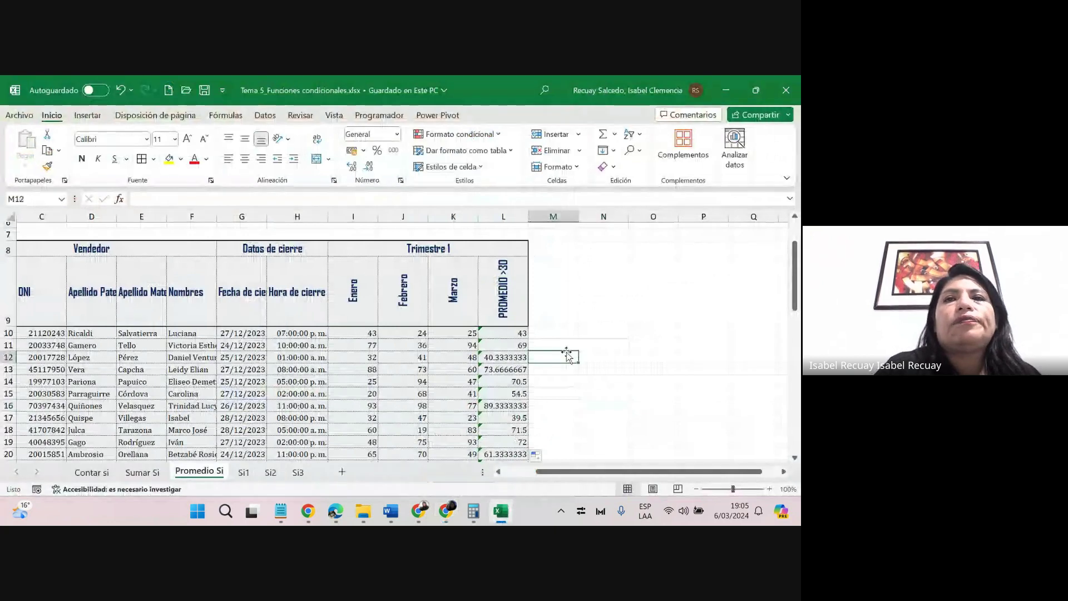
Format the PROMEDIO >30 results in L10:L59 to show no decimal places.
left_click(498, 333)
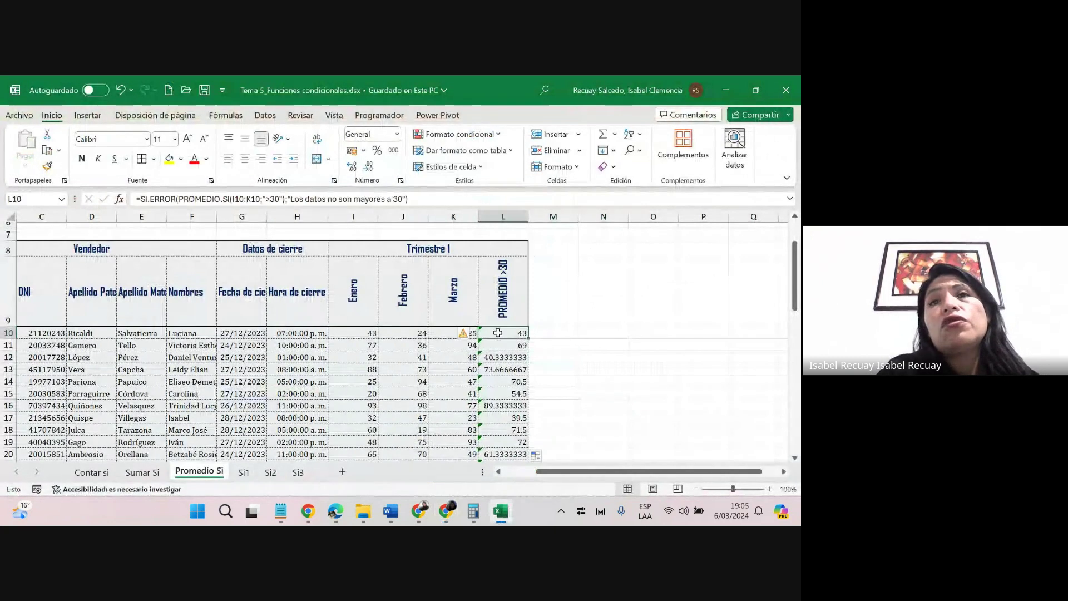
key("ctrl+shift+Down")
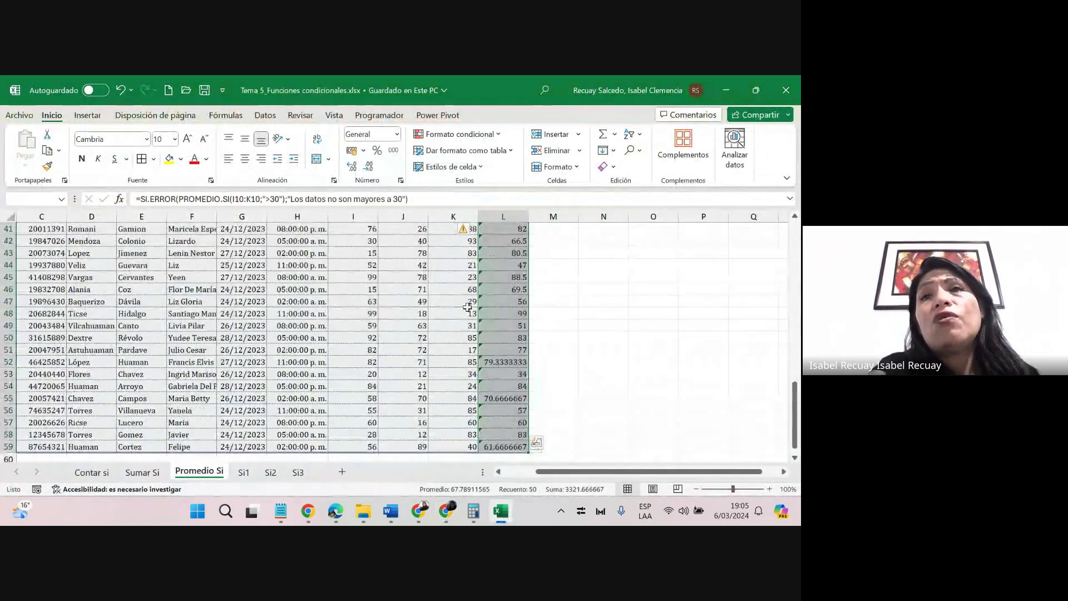
left_click_drag(794, 406, 622, 390)
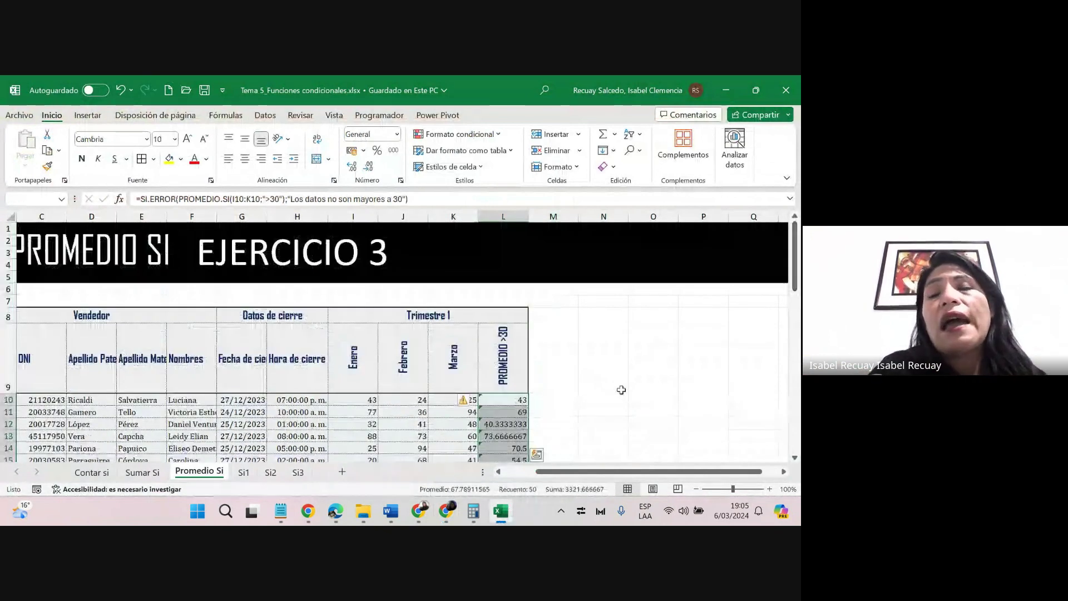
left_click(368, 167)
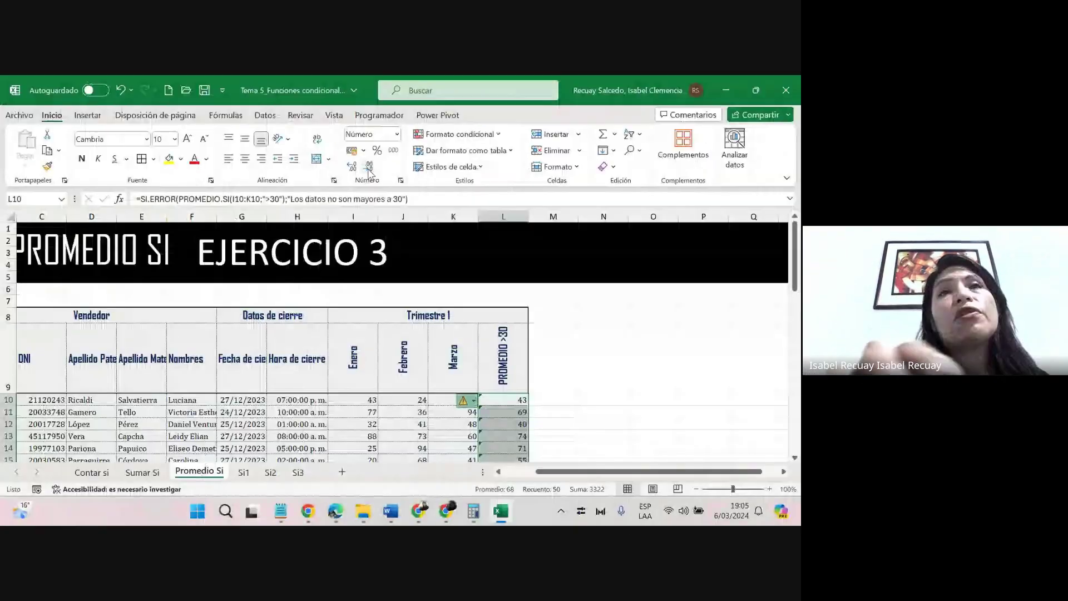
left_click(468, 400)
left_click(628, 387)
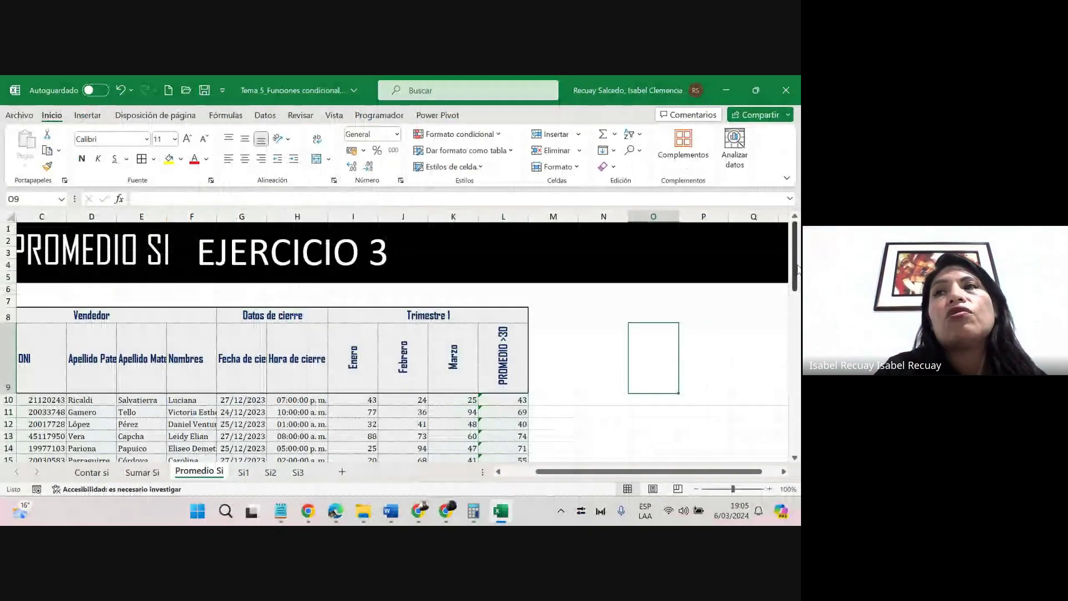
Wrap the text of the error message in L34 within its cell, and save the workbook.
left_click_drag(798, 267, 799, 366)
left_click(511, 414)
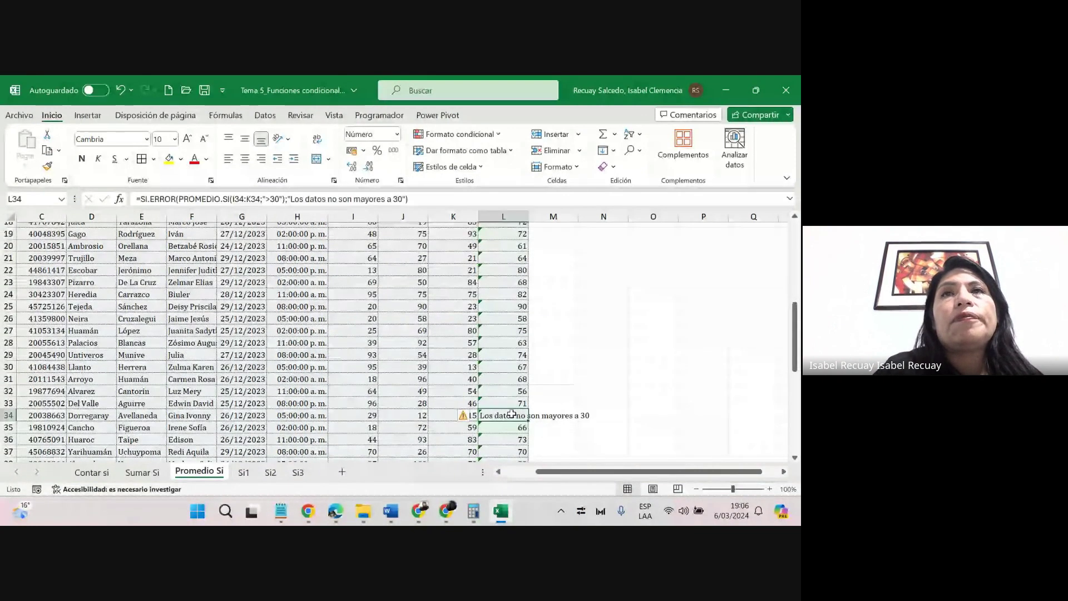
left_click(317, 138)
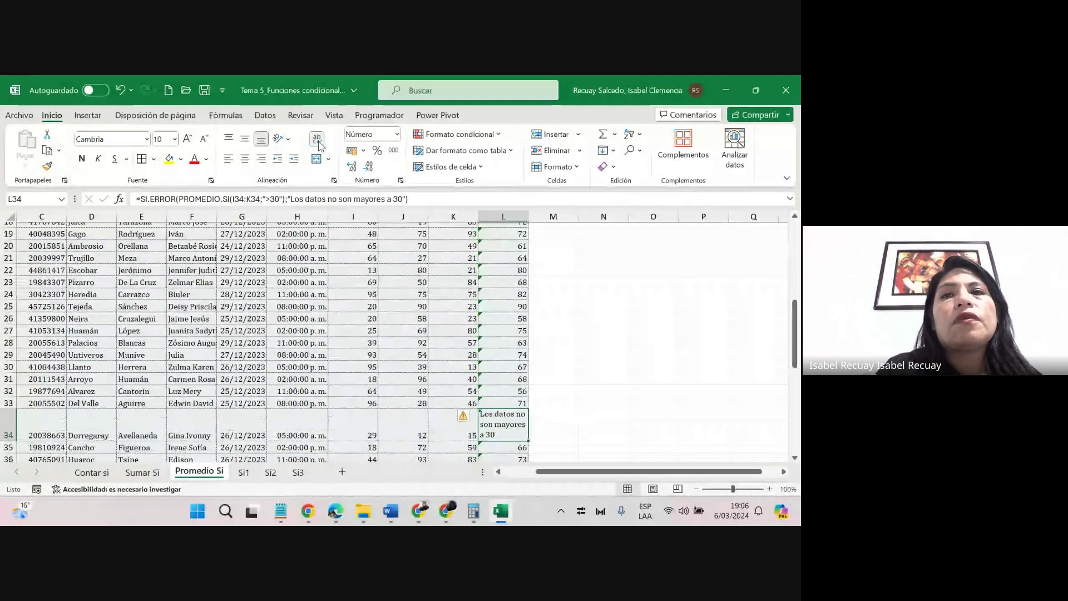
left_click(562, 355)
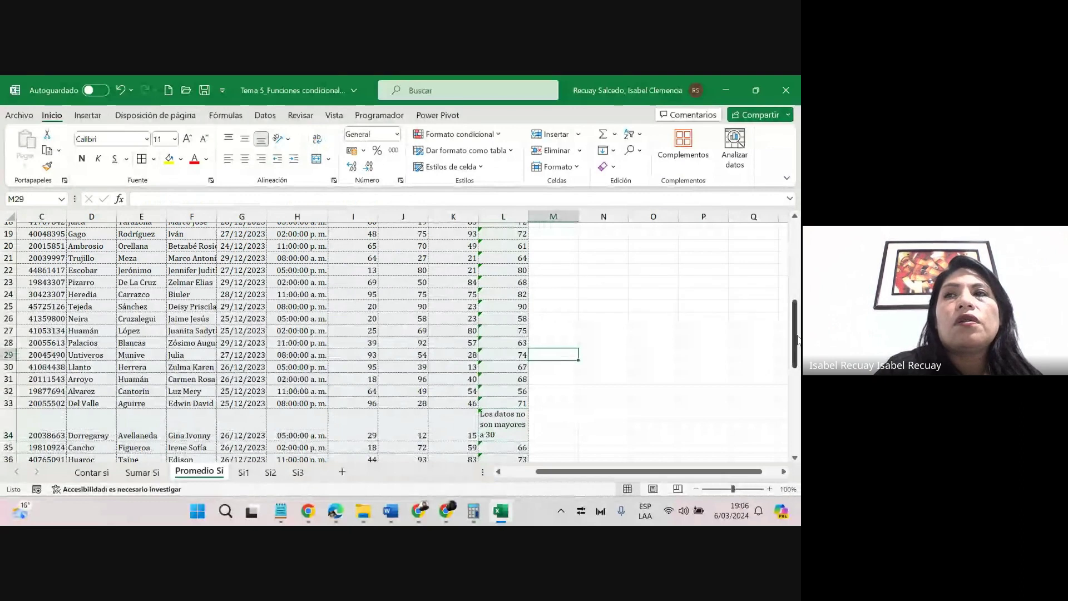
left_click_drag(798, 350, 799, 267)
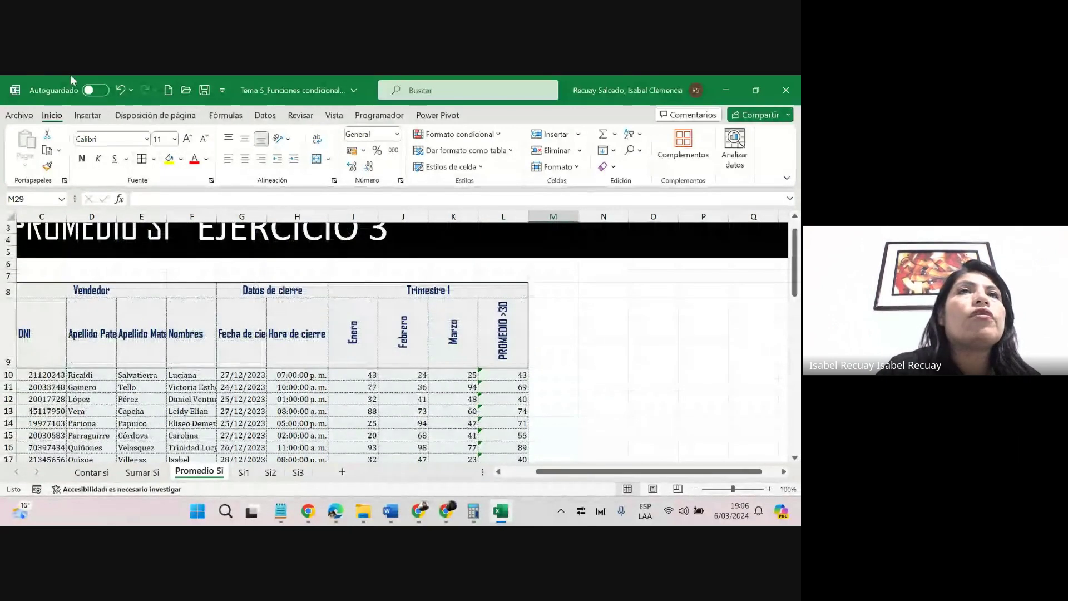
left_click(204, 90)
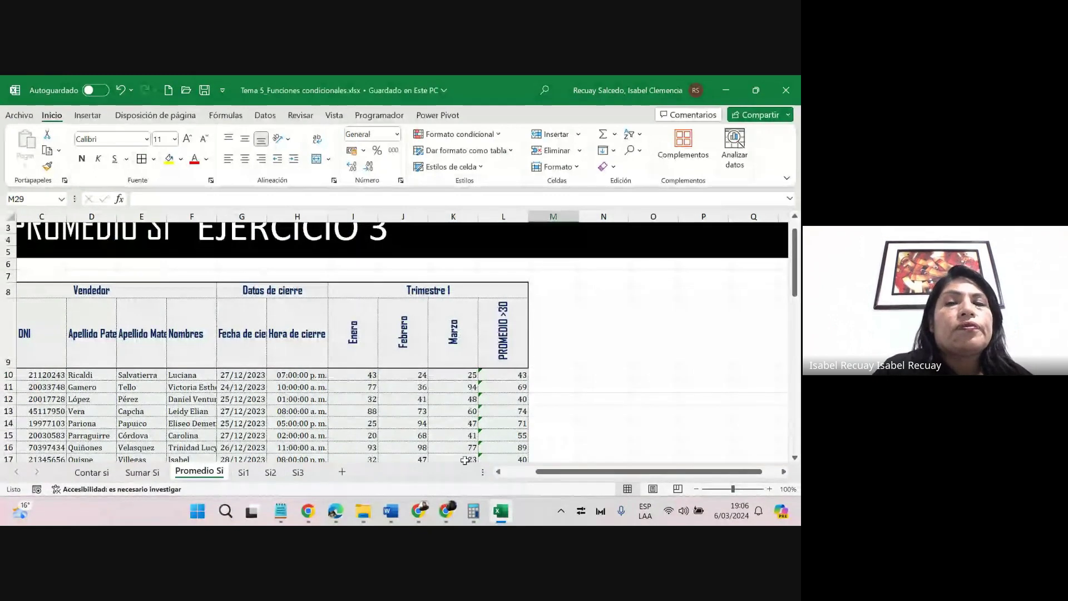
Look at the Google Meet call messages for any remaining questions, and switch back to the Excel workbook.
left_click(450, 445)
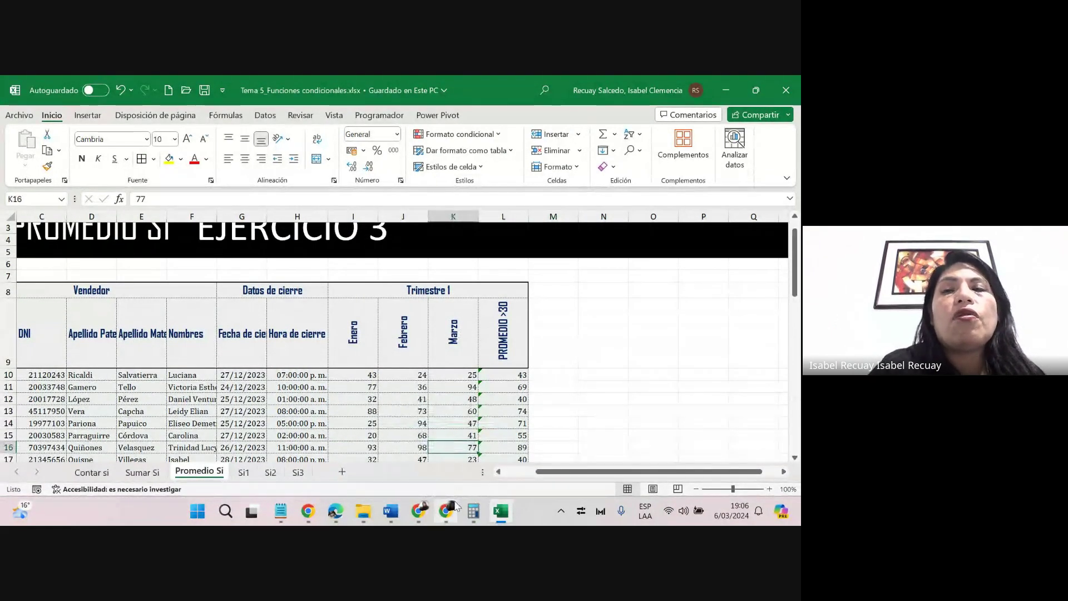
mouse_move(454, 503)
left_click(445, 451)
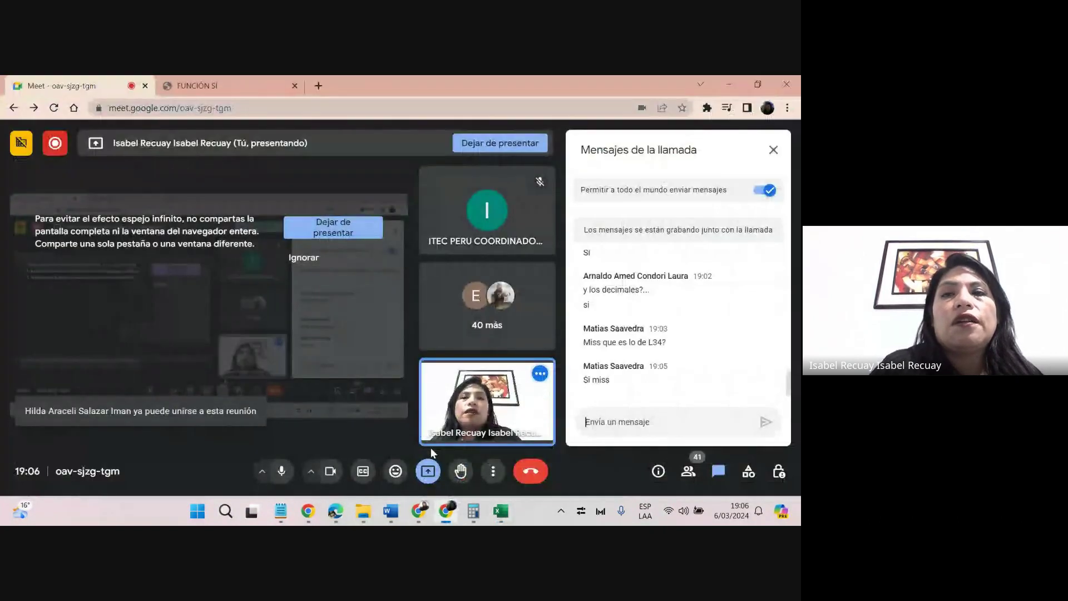
mouse_move(500, 510)
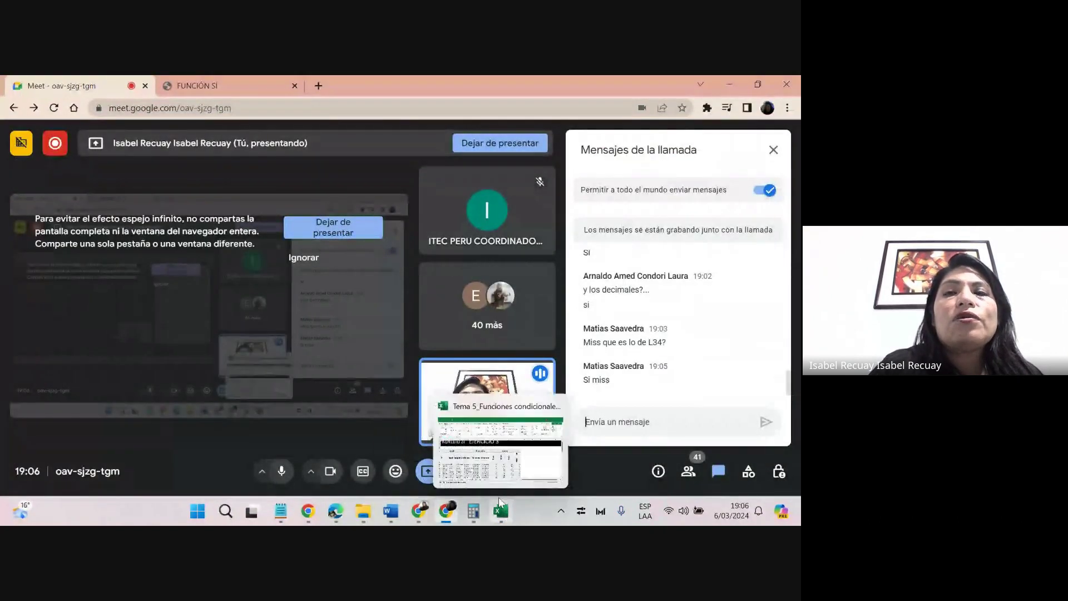
left_click(487, 459)
Open the Si1 sheet for exercise 4 and clear the existing Condición formulas from D10 down to D37.
left_click(245, 472)
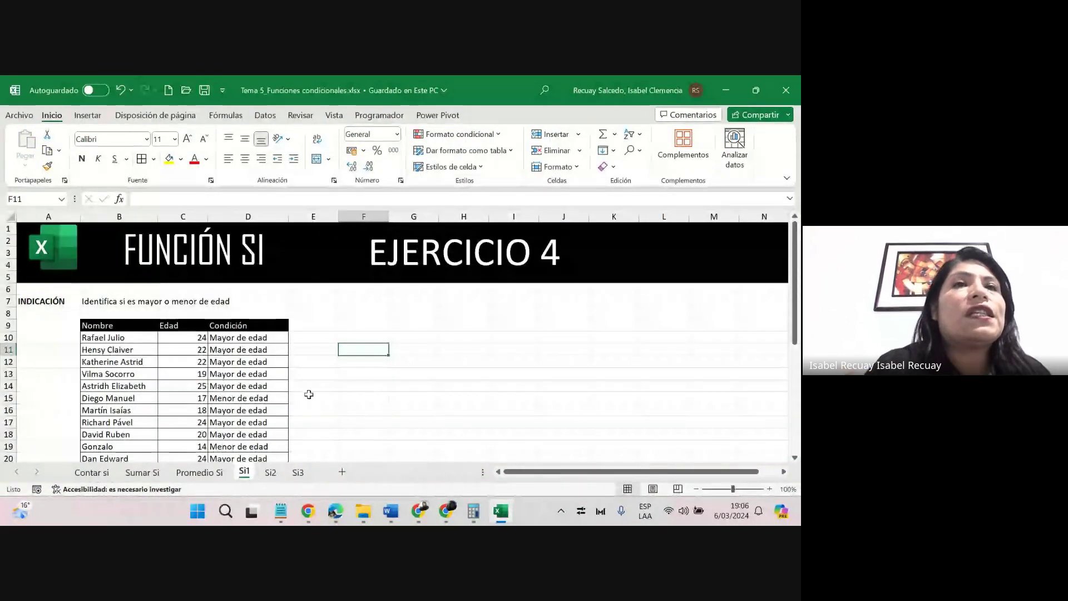
left_click(251, 375)
left_click(270, 472)
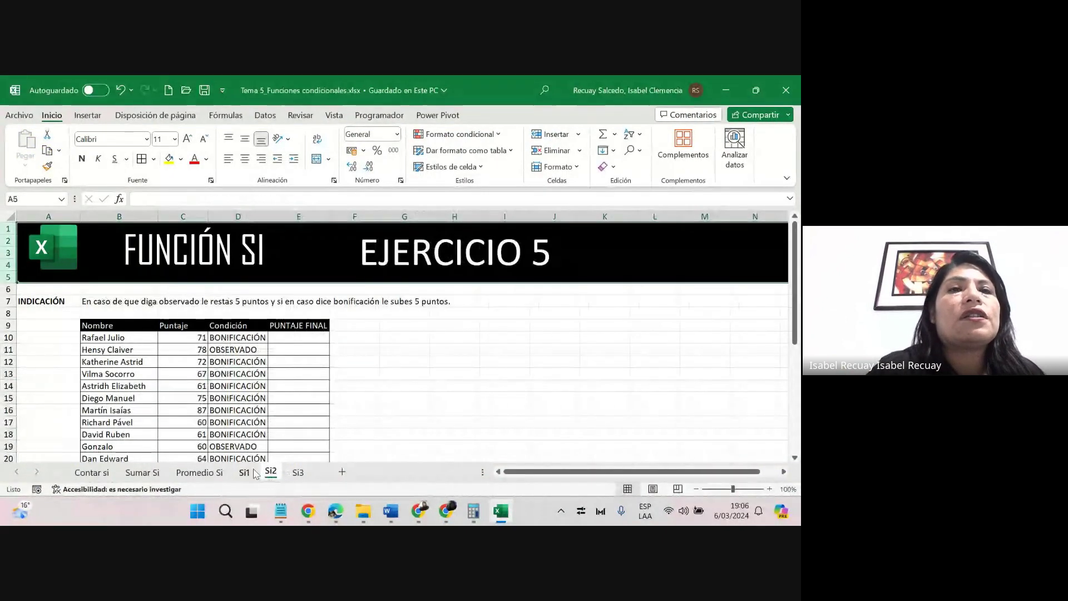
left_click(253, 472)
left_click(267, 337)
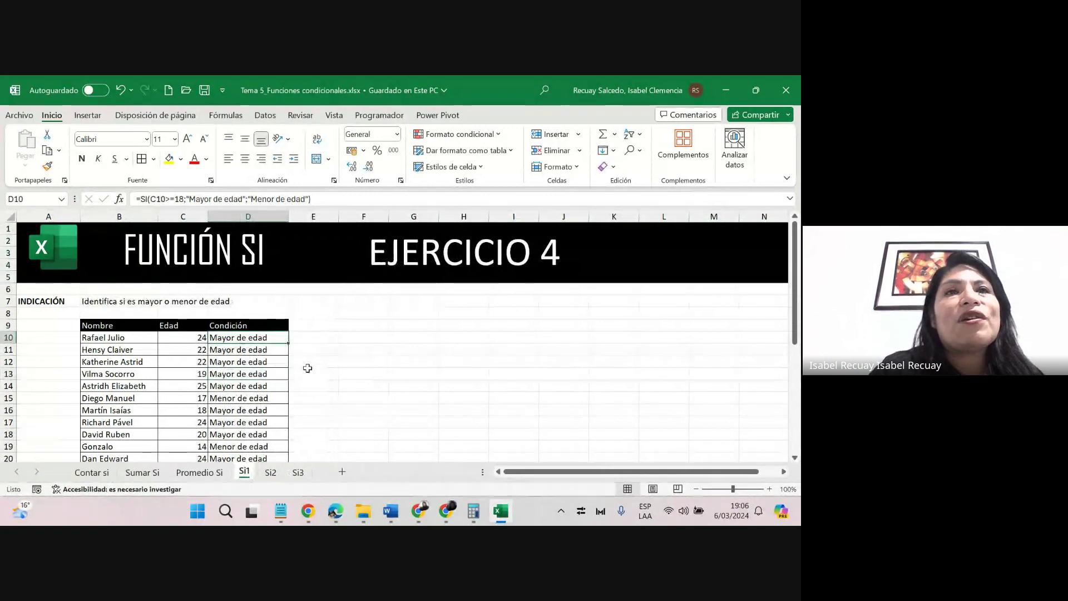
key("ctrl+shift+Down")
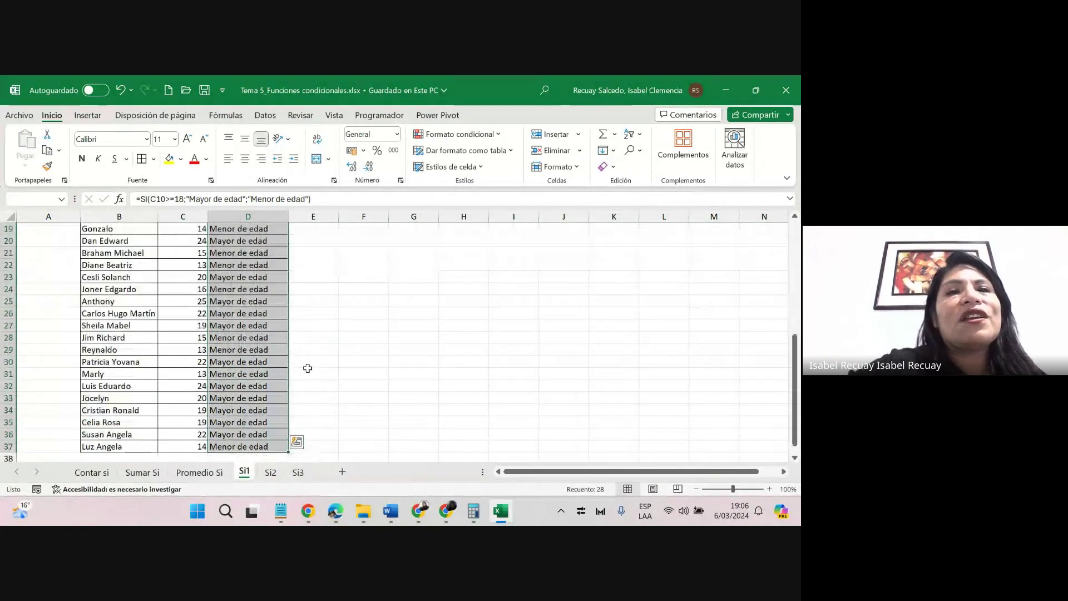
key("Delete")
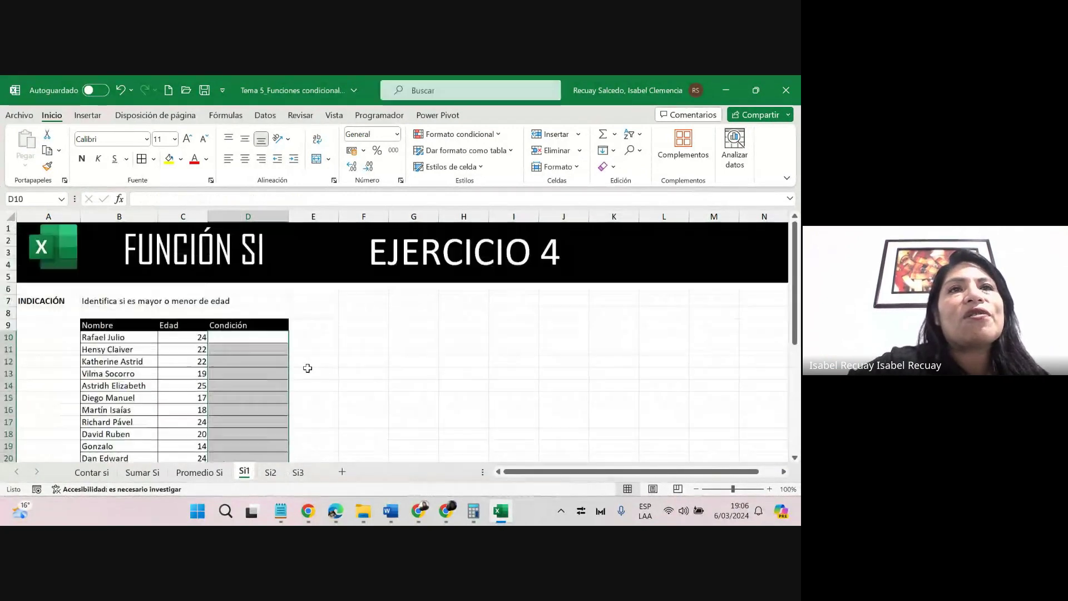
left_click(242, 338)
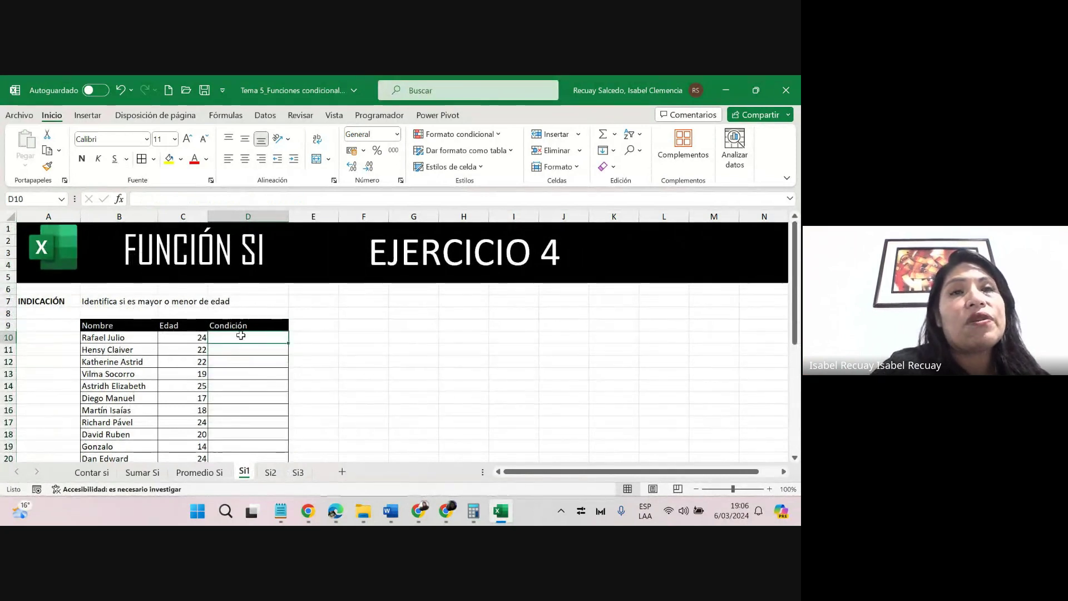
key("ctrl+shift+Down")
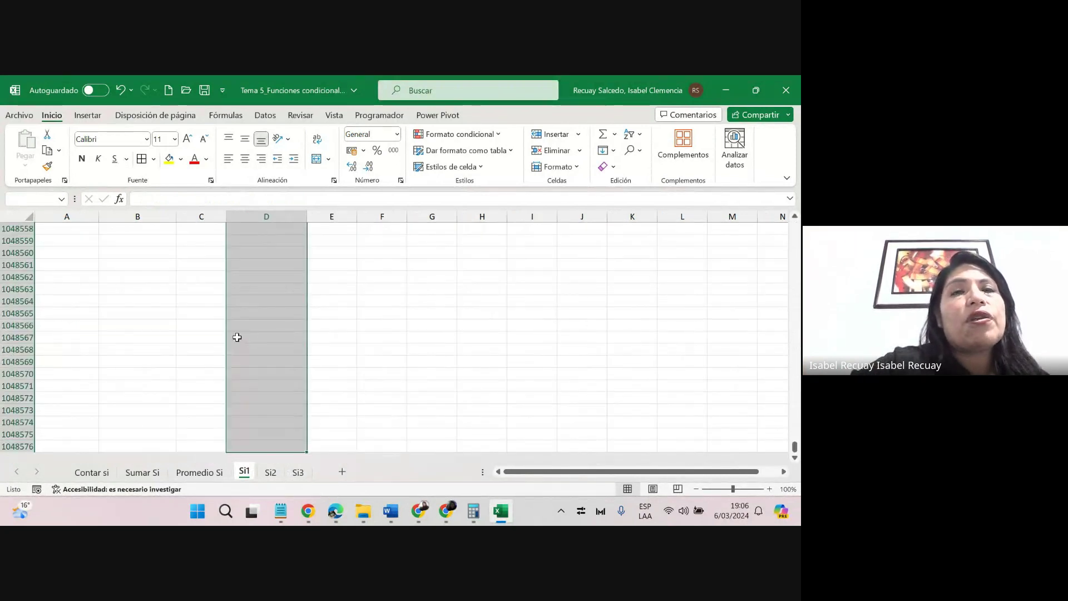
key("ctrl+BackSpace")
left_click(296, 337)
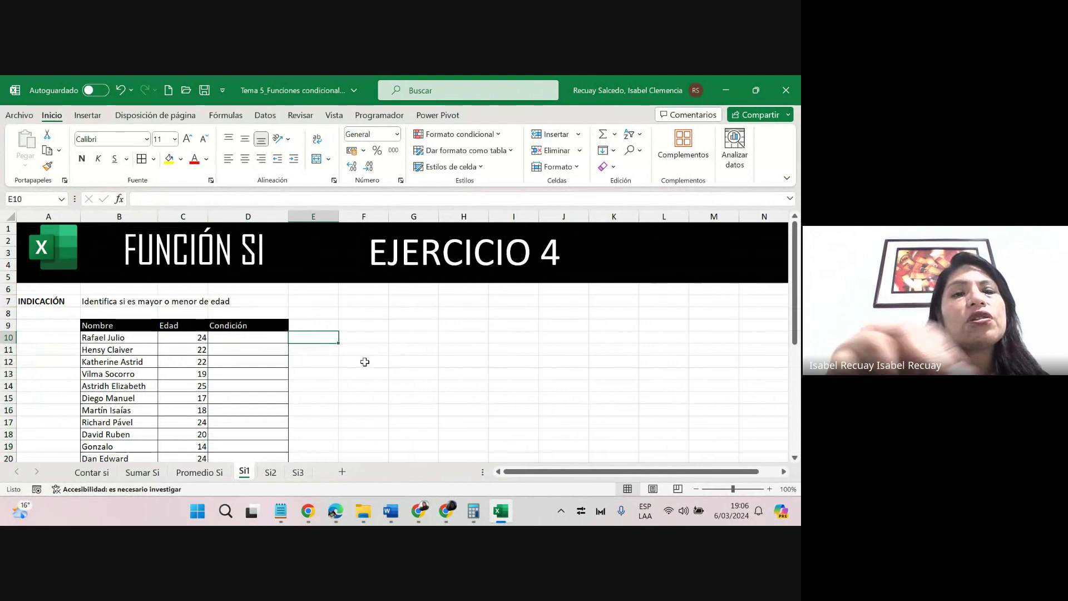
Annotate the sheet with a red cross at E10 and a downward arrow along the Condición column, and clear the drawings.
mouse_move(318, 335)
left_mouse_down()
mouse_move(348, 355)
mouse_move(387, 315)
left_mouse_up()
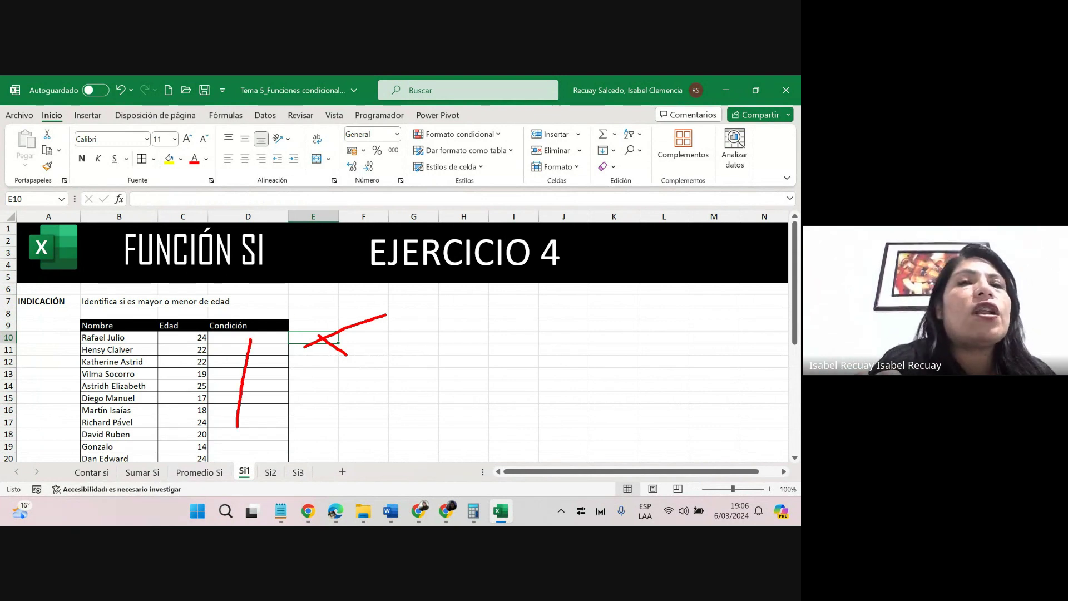
left_click_drag(219, 392, 256, 370)
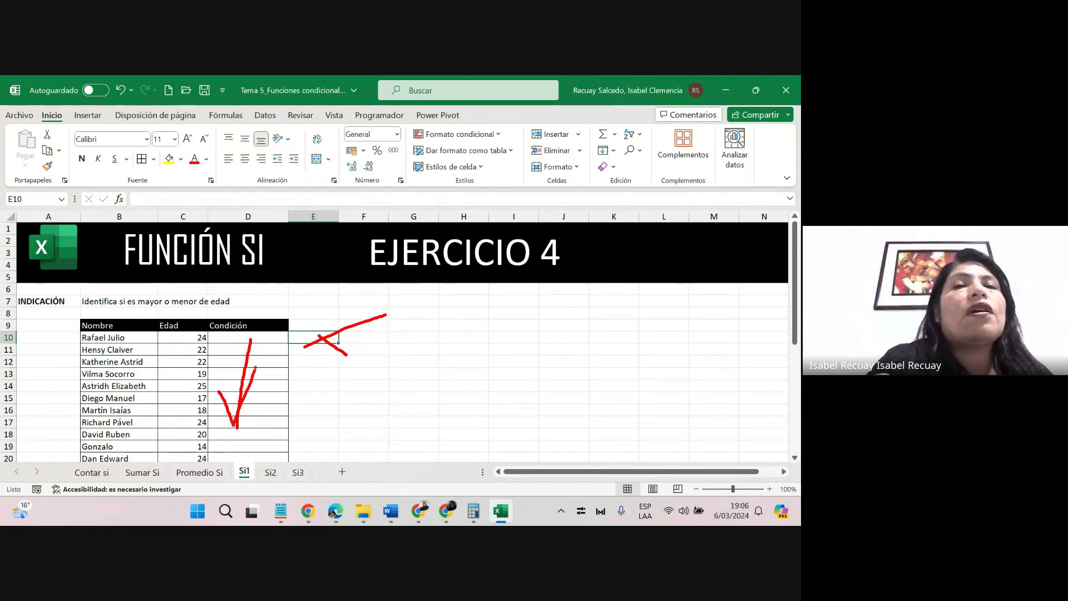
key("Escape")
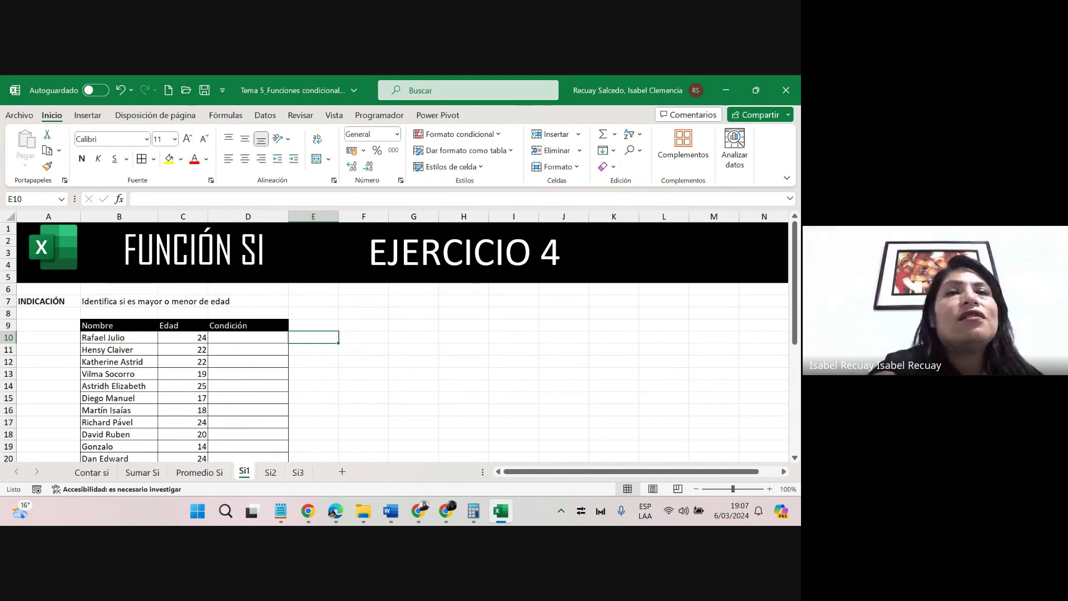
Handwrite "Si" in red on the empty area beside the table and draw a long line beneath it.
left_click_drag(418, 323, 370, 378)
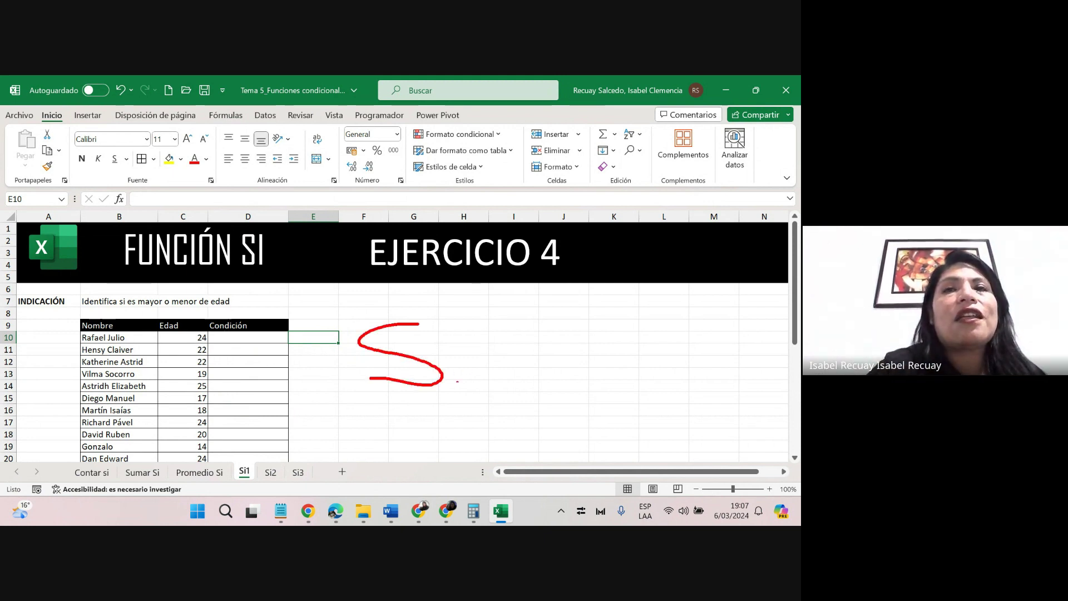
mouse_move(455, 386)
left_mouse_down()
mouse_move(471, 332)
mouse_move(506, 360)
left_mouse_up()
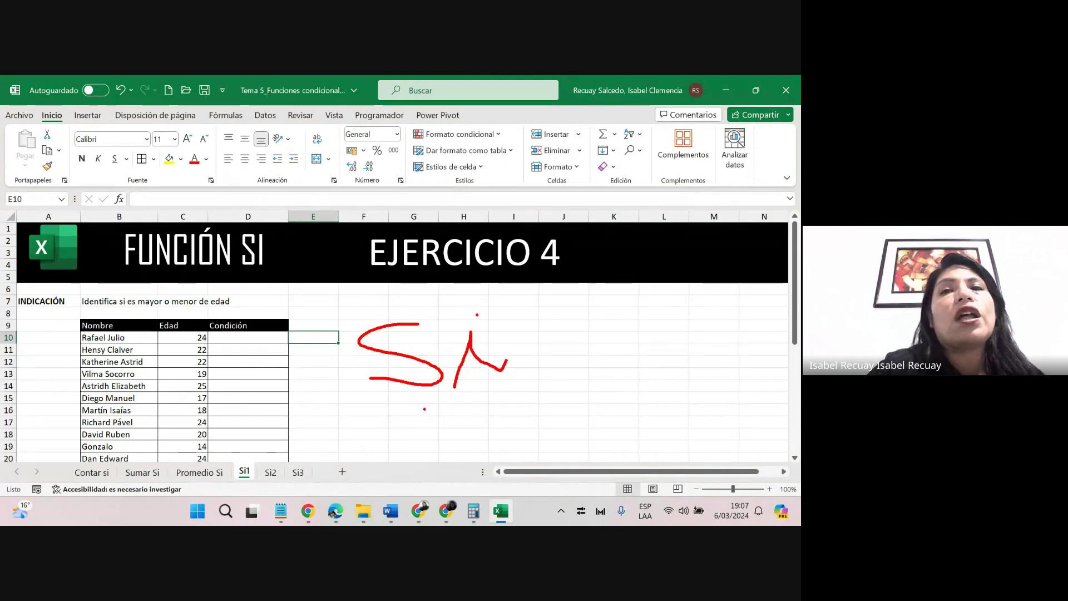
left_click_drag(373, 428, 684, 408)
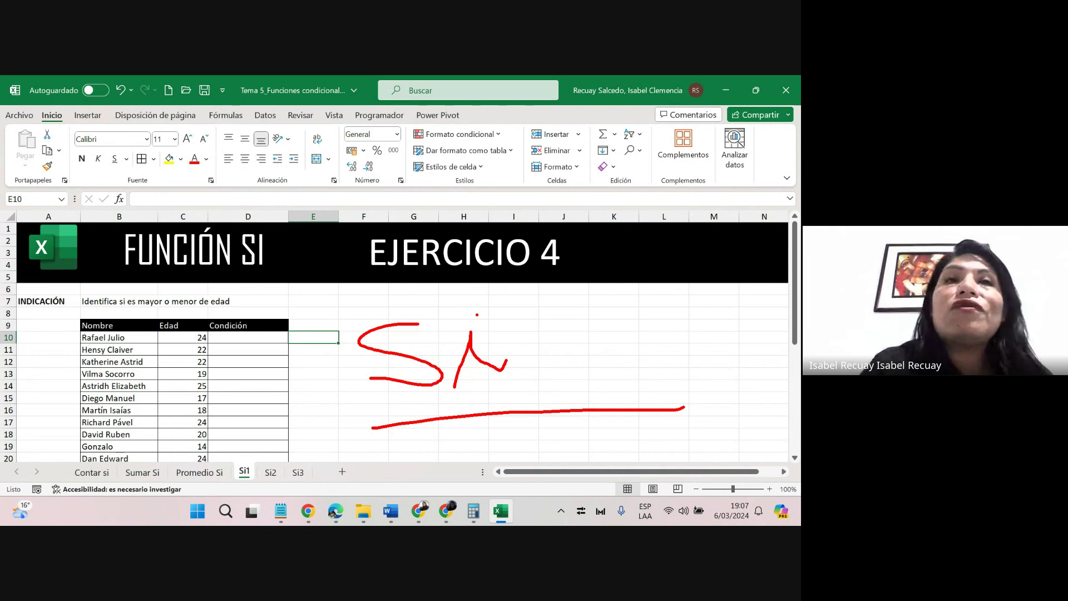
Clear the drawings, switch to Chrome, and open slide 20, "¿Qué es la Función SI?", in the FUNCIÓN SÍ PDF.
key("Escape")
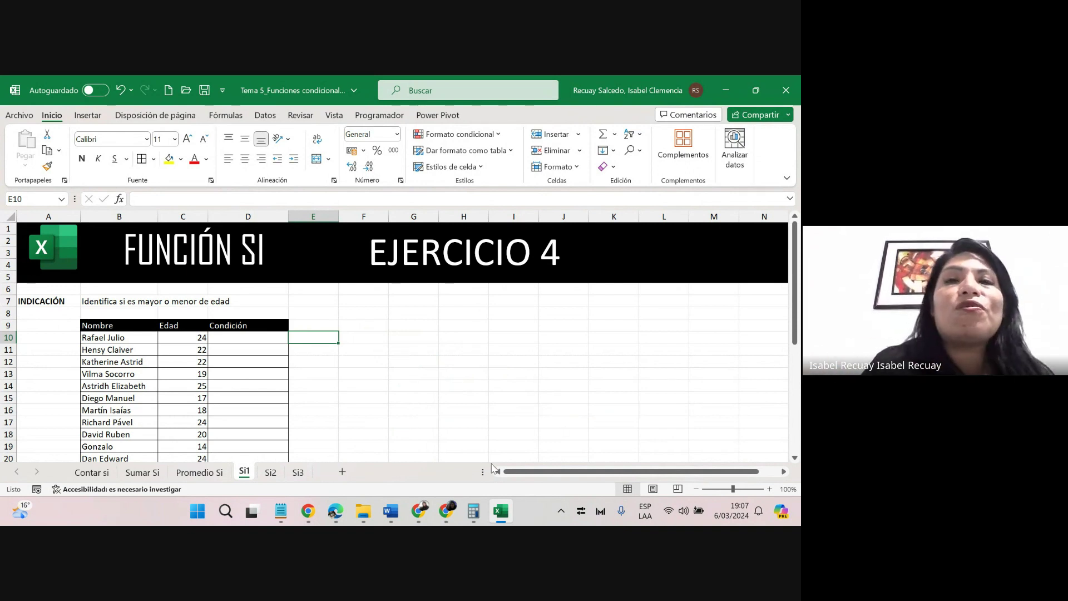
left_click(441, 501)
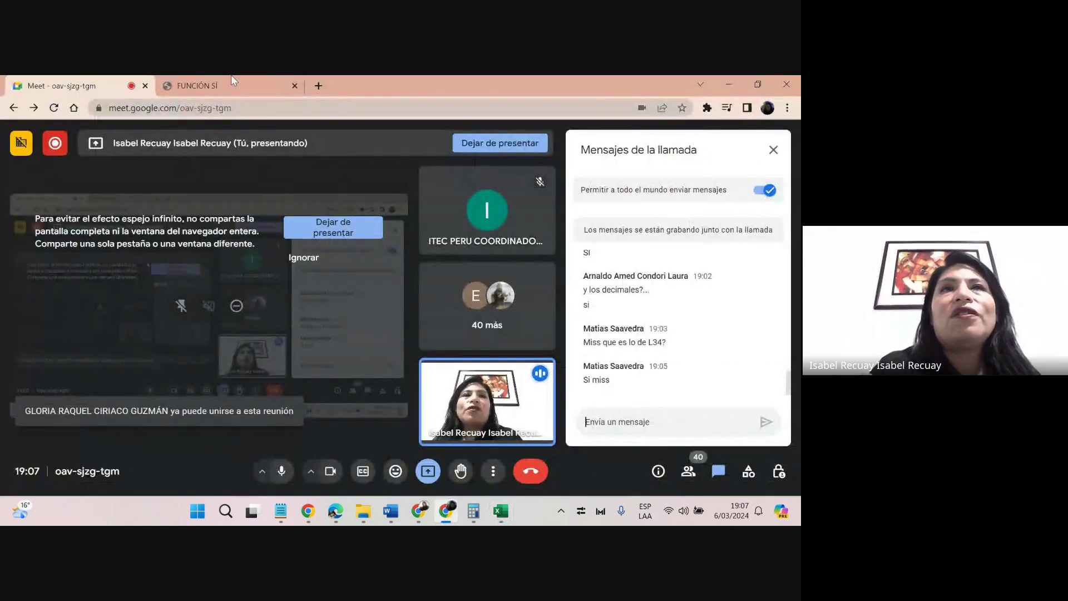
left_click(203, 84)
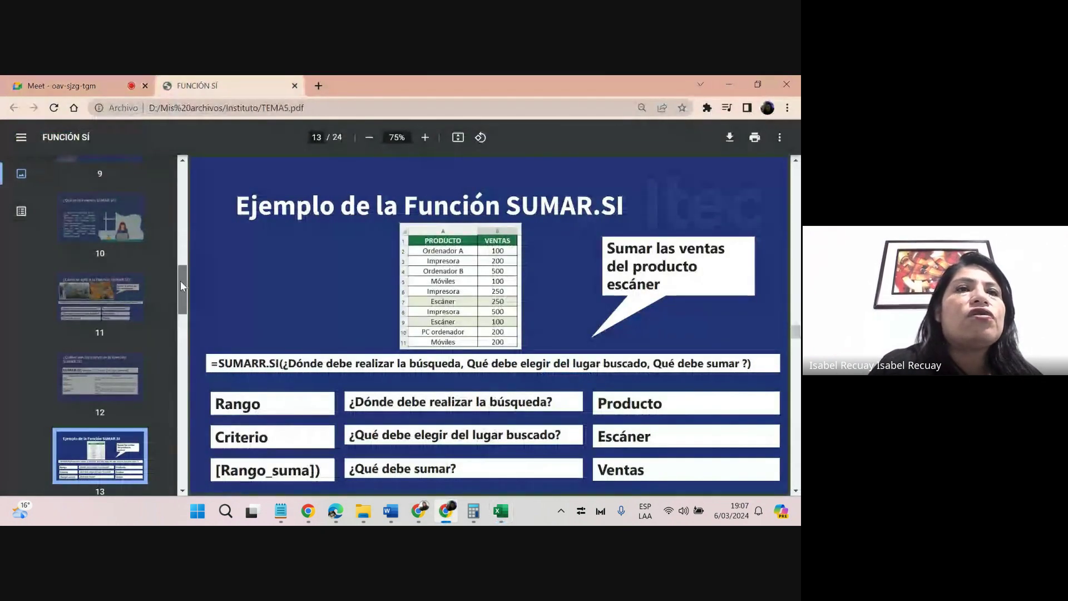
left_click_drag(181, 280, 191, 382)
left_click(139, 352)
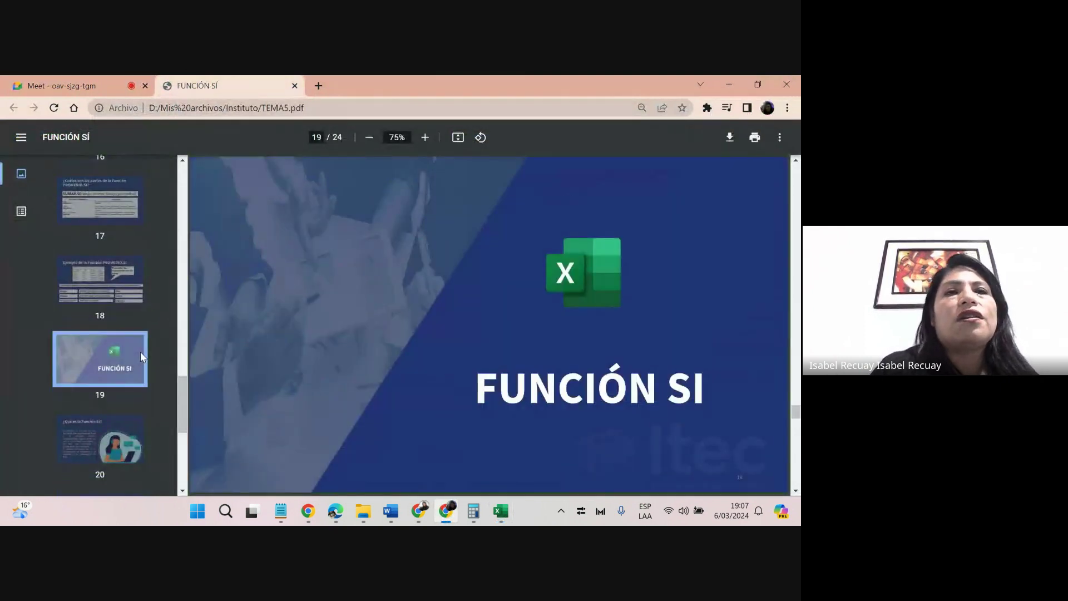
left_click(123, 418)
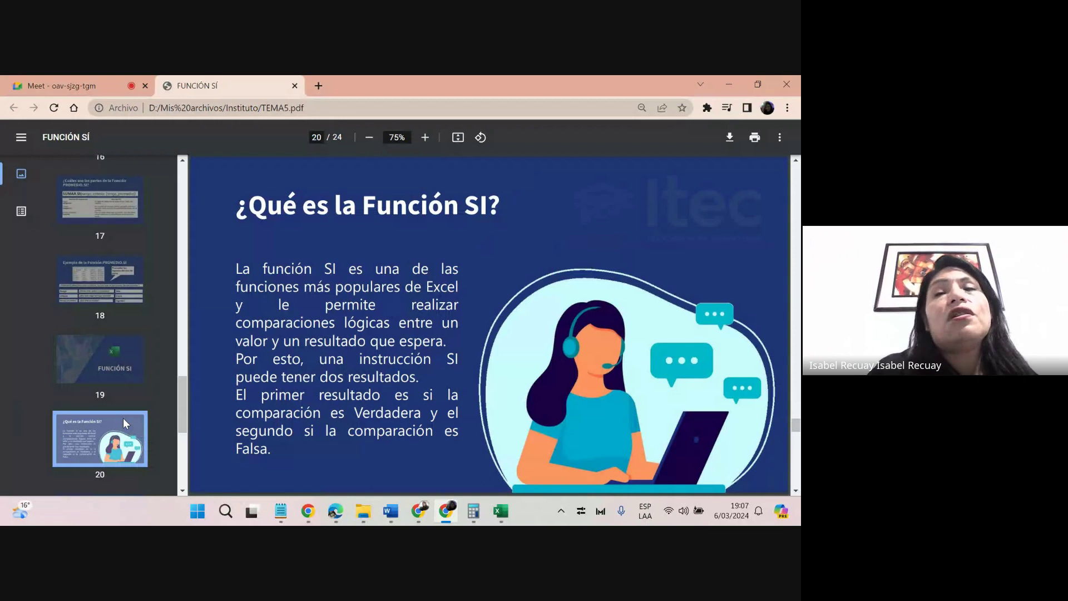
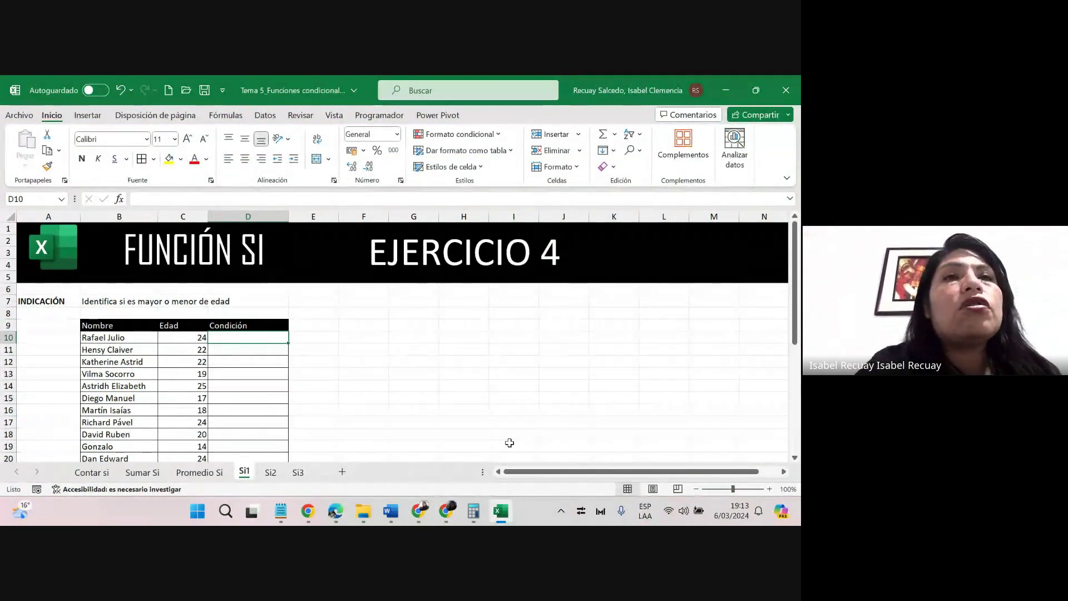
key("ctrl+shift+Down")
key("ctrl+Up")
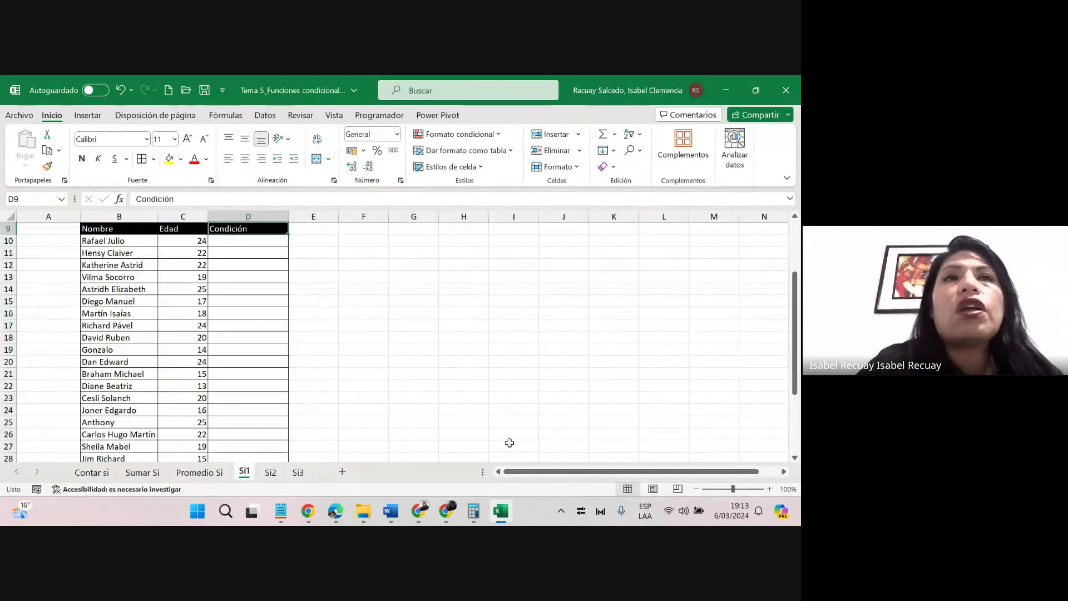
key("Left")
key("Down")
key("ctrl+Down")
key("Right")
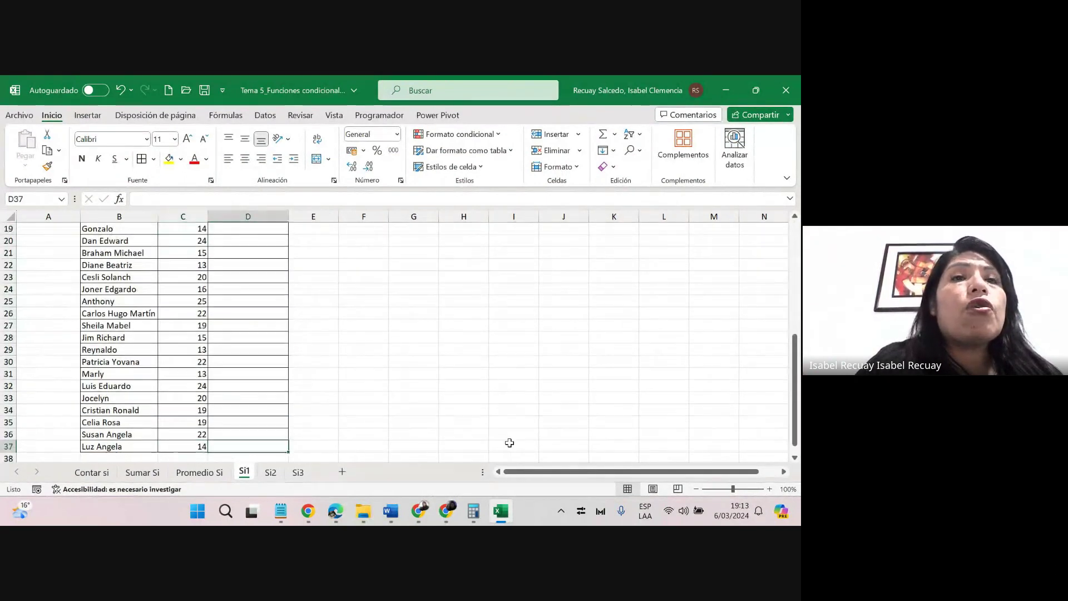
key("ctrl+shift+Up")
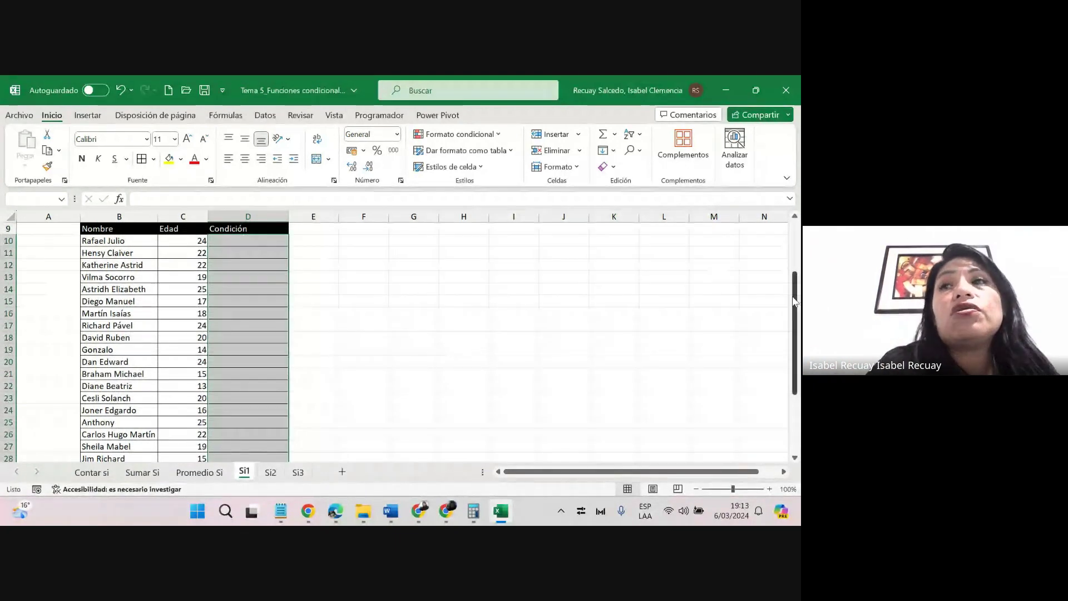
left_click_drag(795, 299, 795, 356)
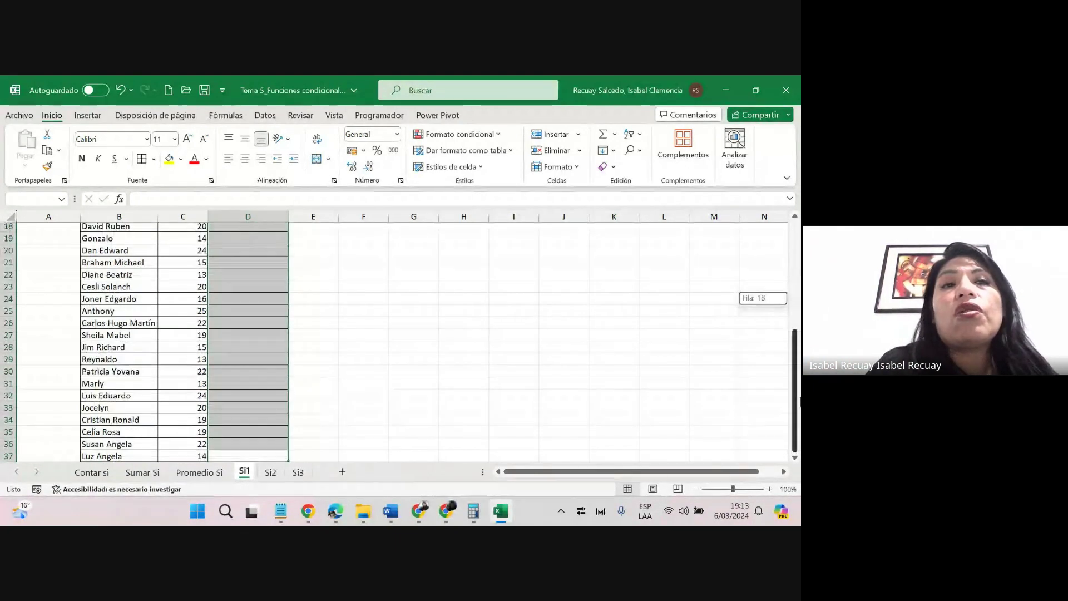
left_click(795, 457)
left_click(795, 458)
left_click(795, 457)
left_click_drag(794, 423, 795, 290)
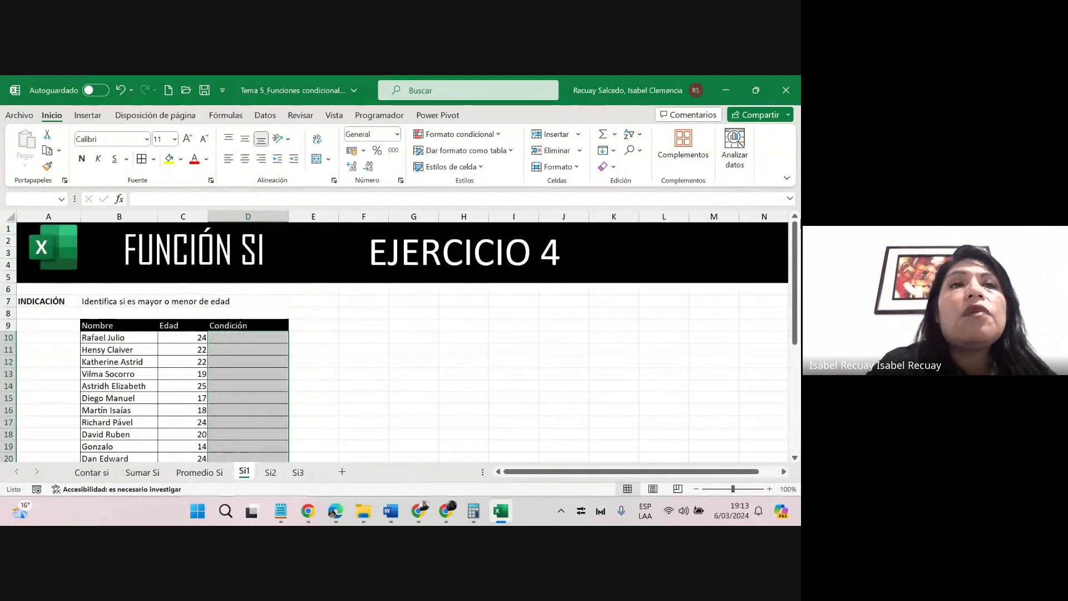
type("O=")
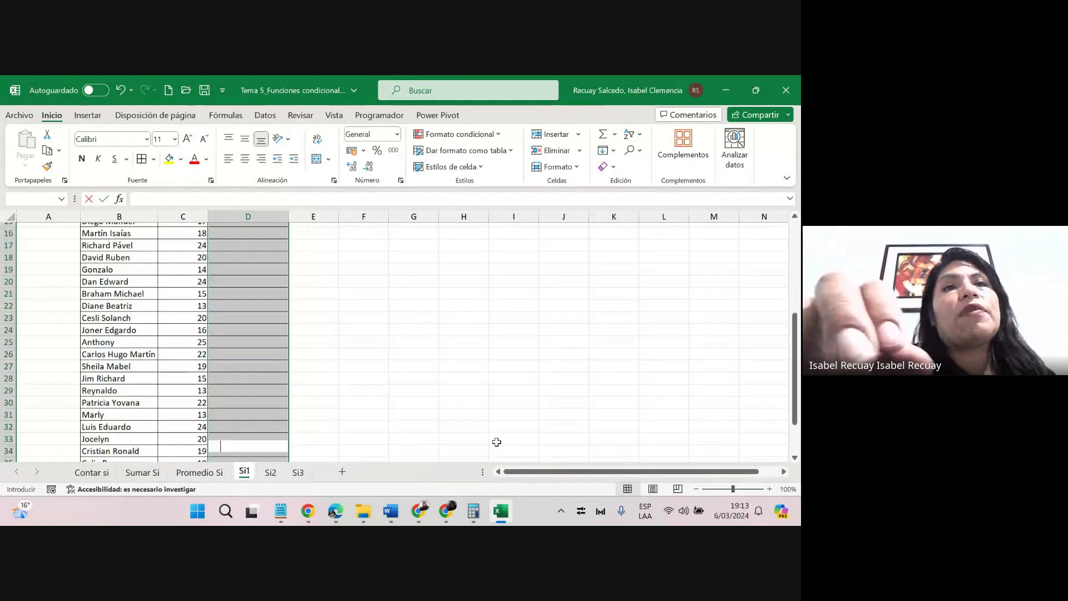
key("Escape")
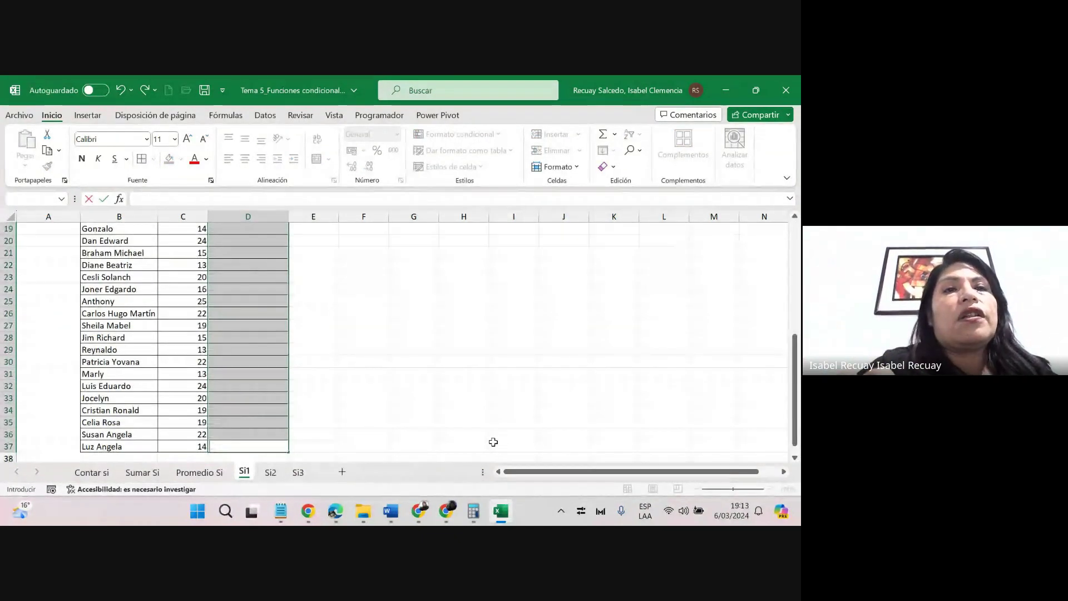
left_click(420, 421)
left_click(245, 447)
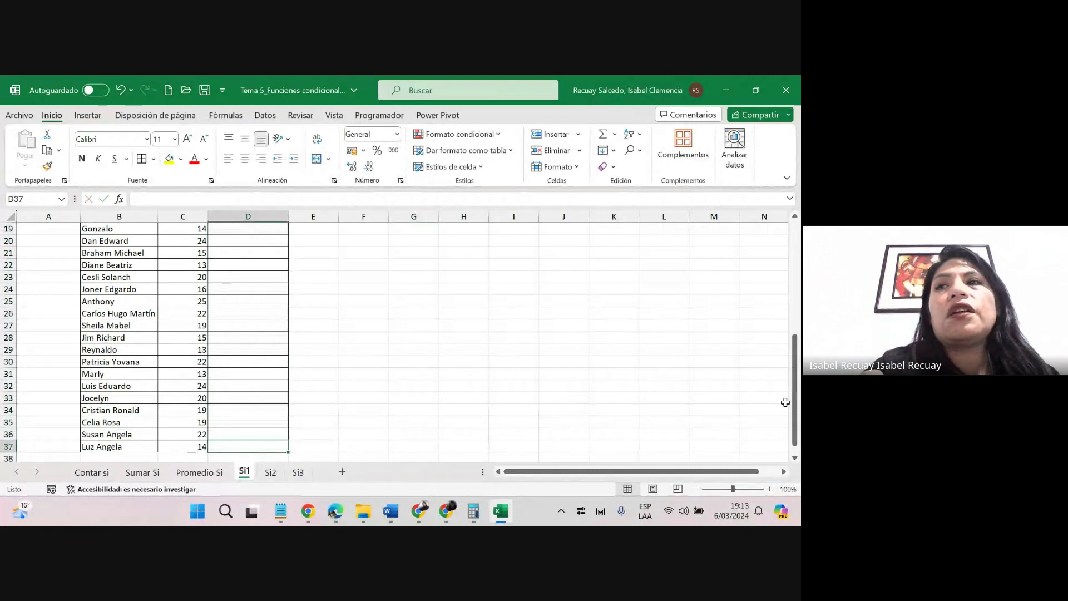
Select D10:D37 in the Condición column and begin an SI formula with the logical test C10>=18.
left_click_drag(795, 395, 796, 281)
left_click_drag(267, 330, 268, 433)
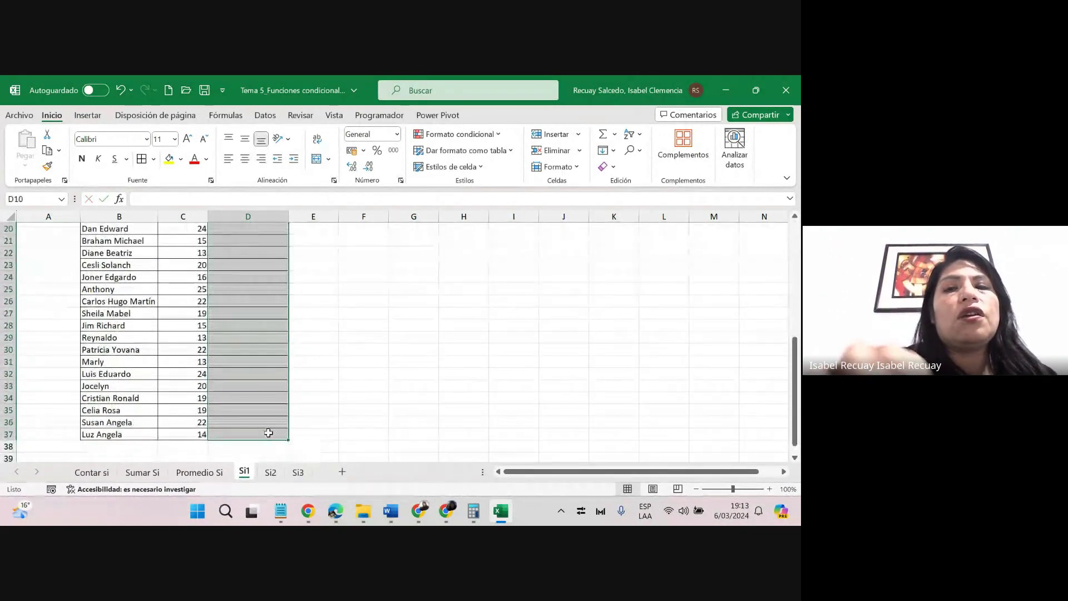
type("=")
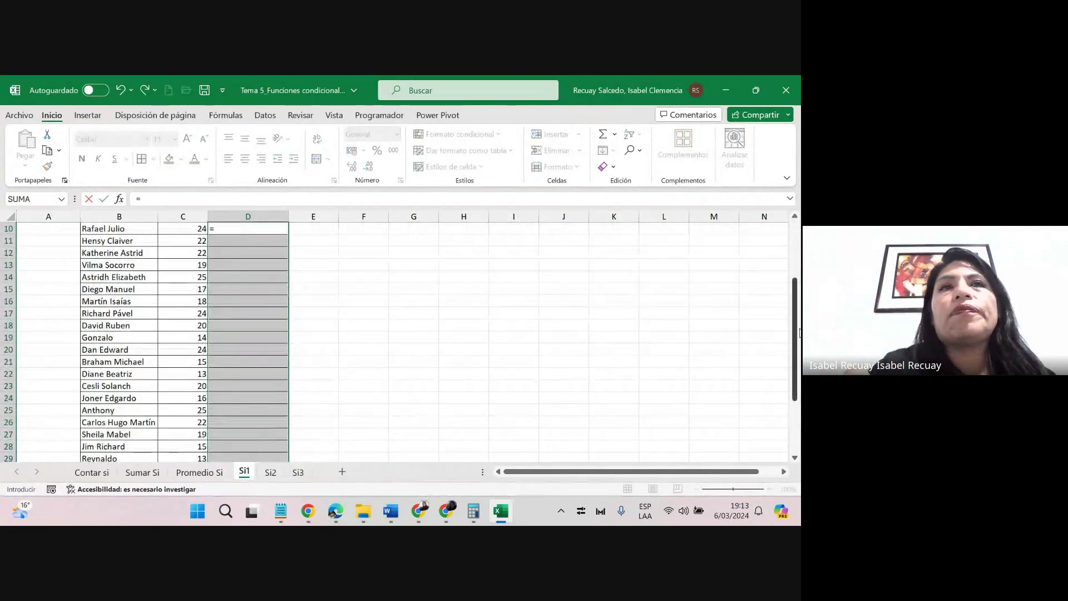
scroll(795, 295, "up", 2)
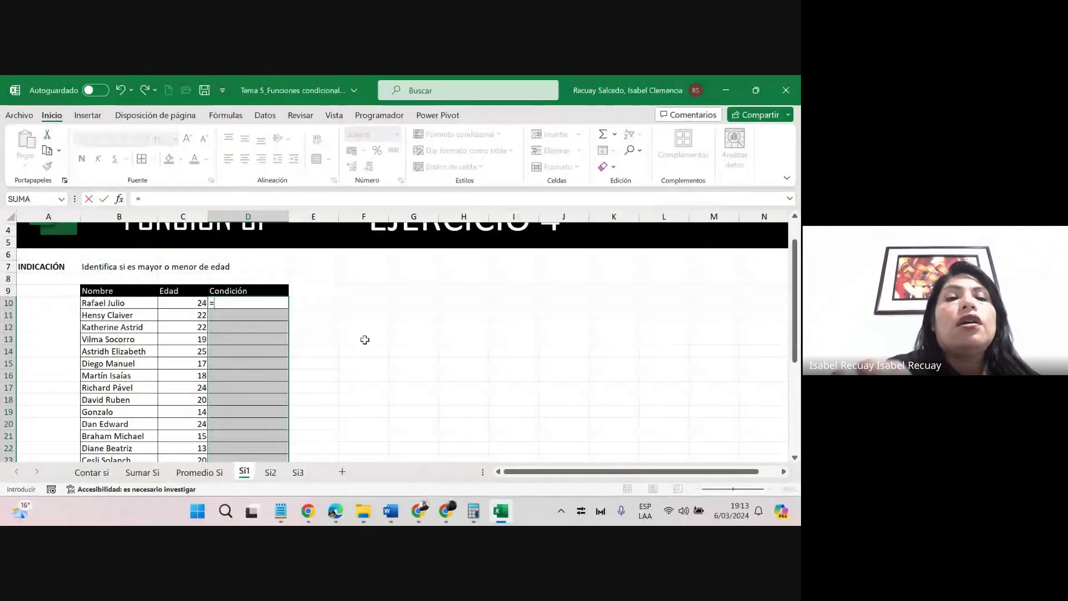
type("si(")
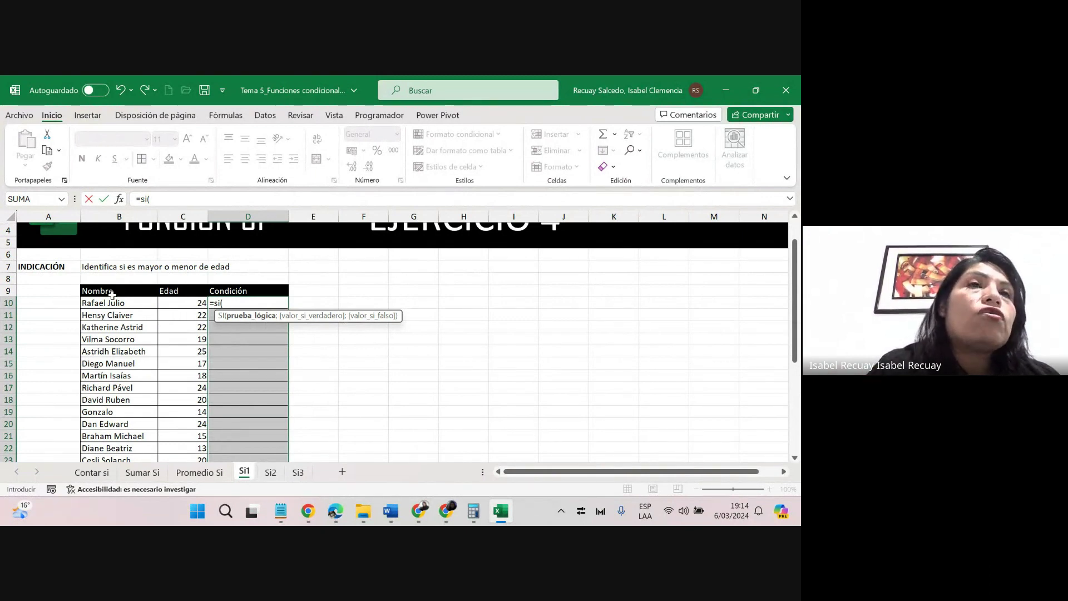
left_click(191, 303)
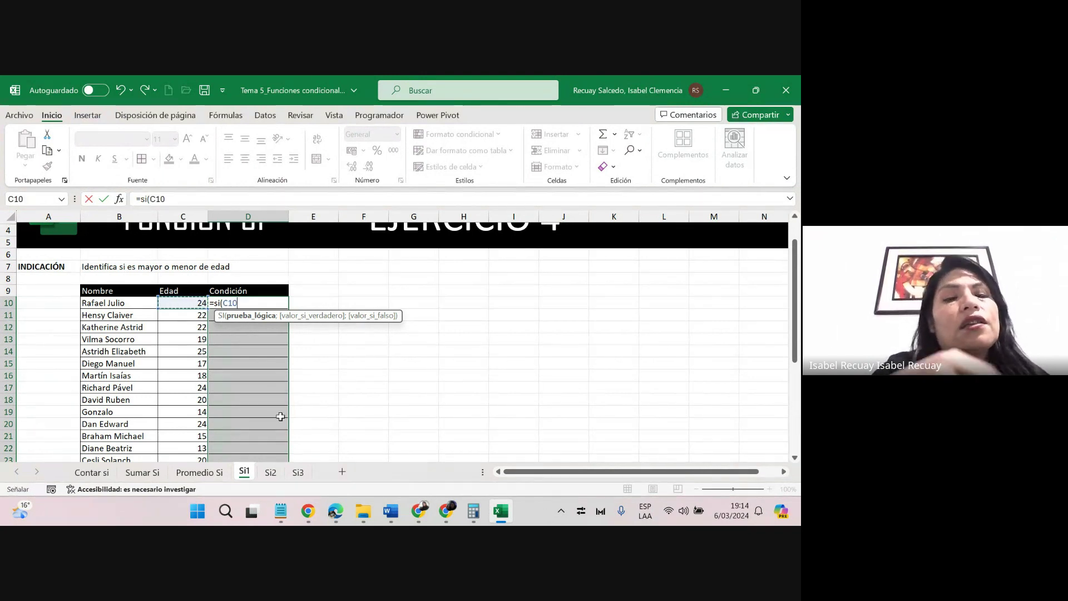
type(">")
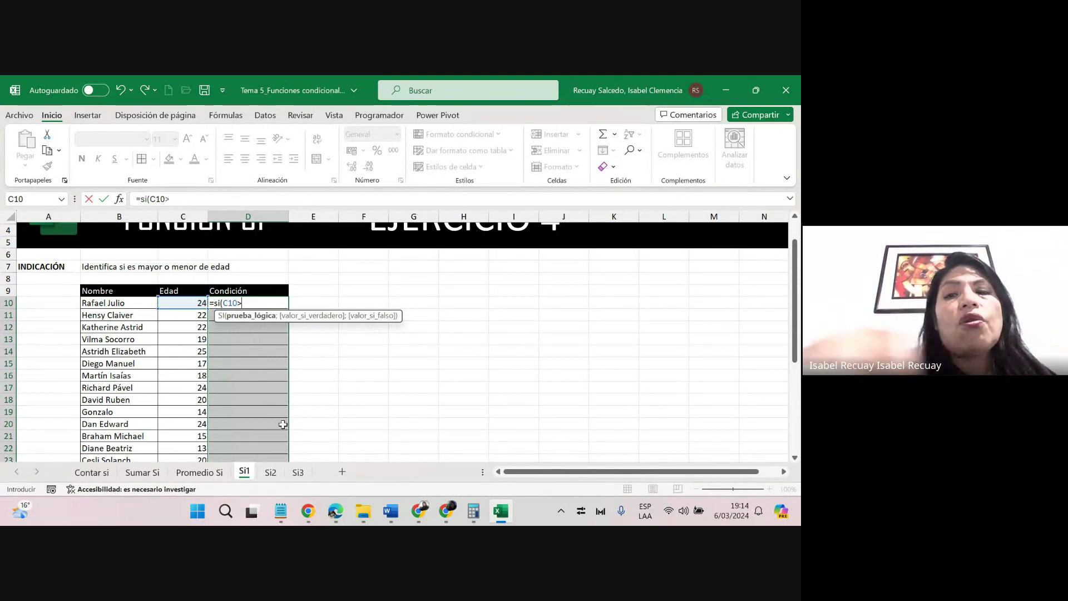
type("=18")
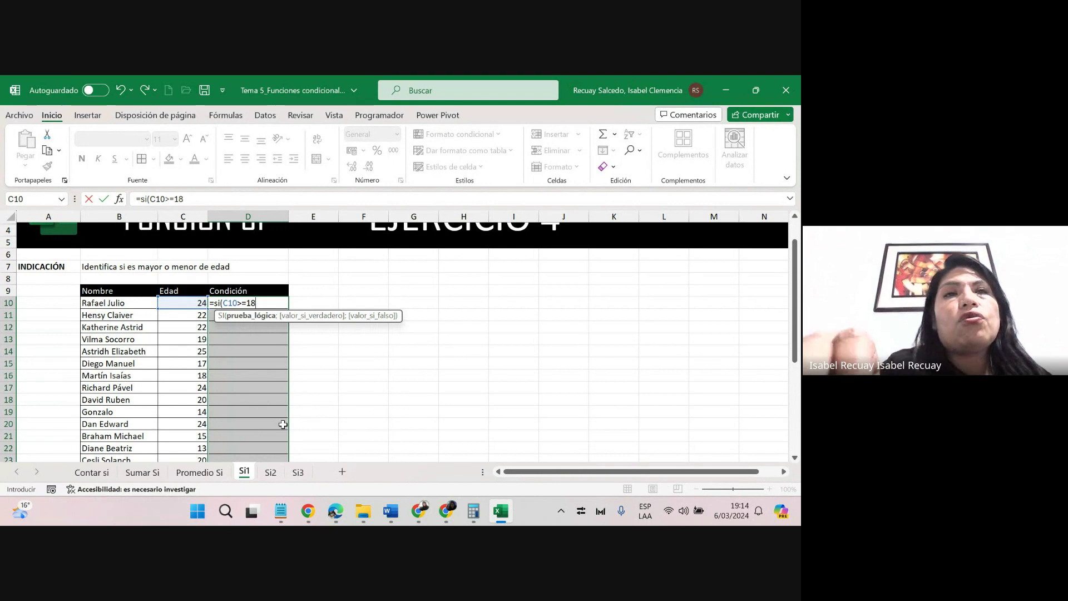
Complete the SI formula with "Mayor de edad" if true and "Menor de edad" if false, entering it in all selected cells.
type(";")
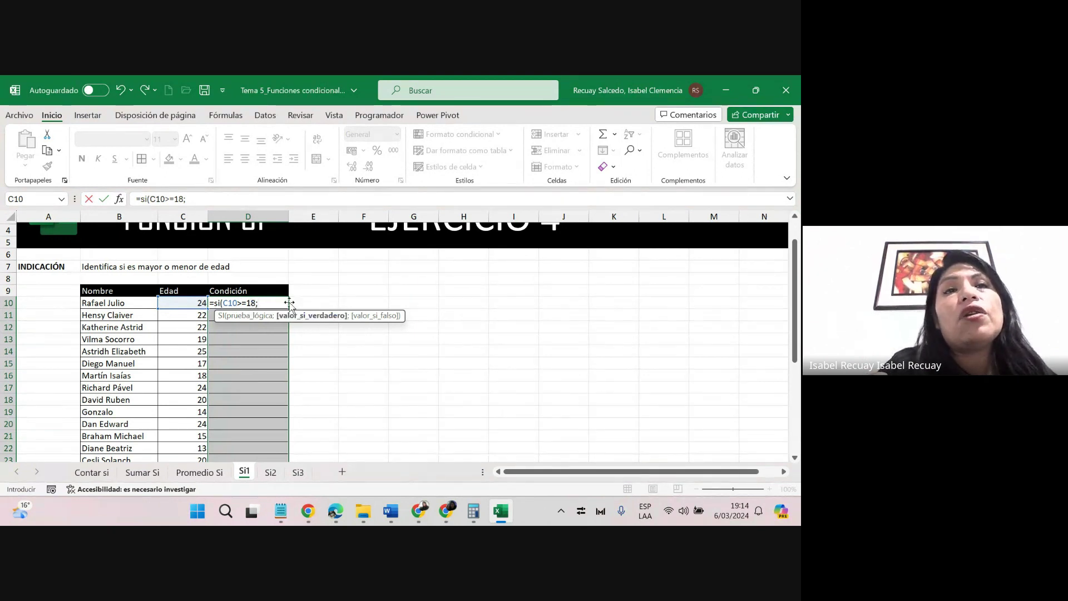
type("\"")
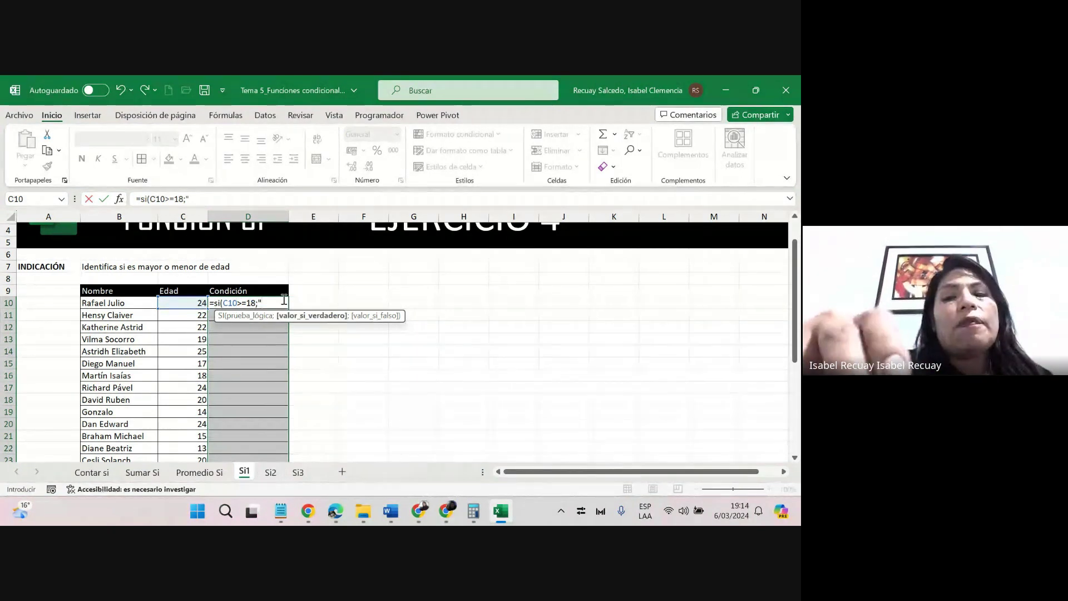
type("Mayor de")
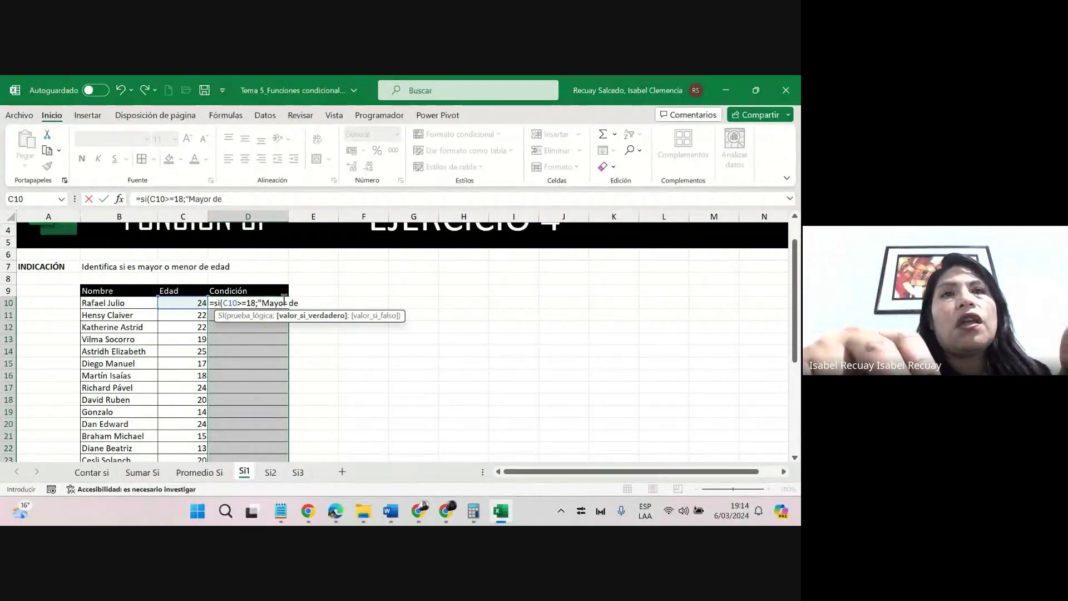
type(" edad\"")
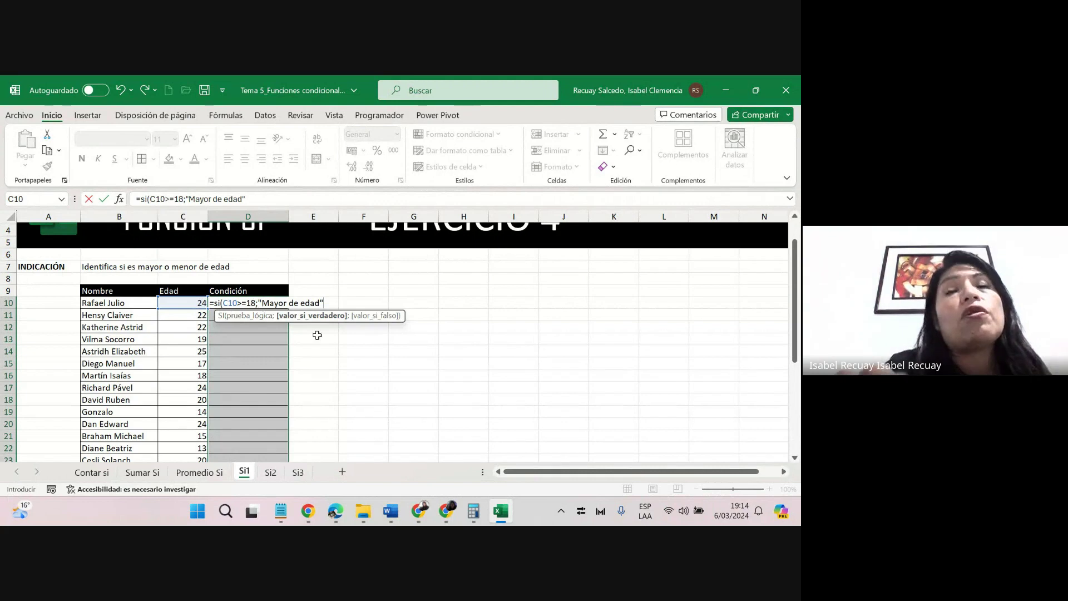
type(";")
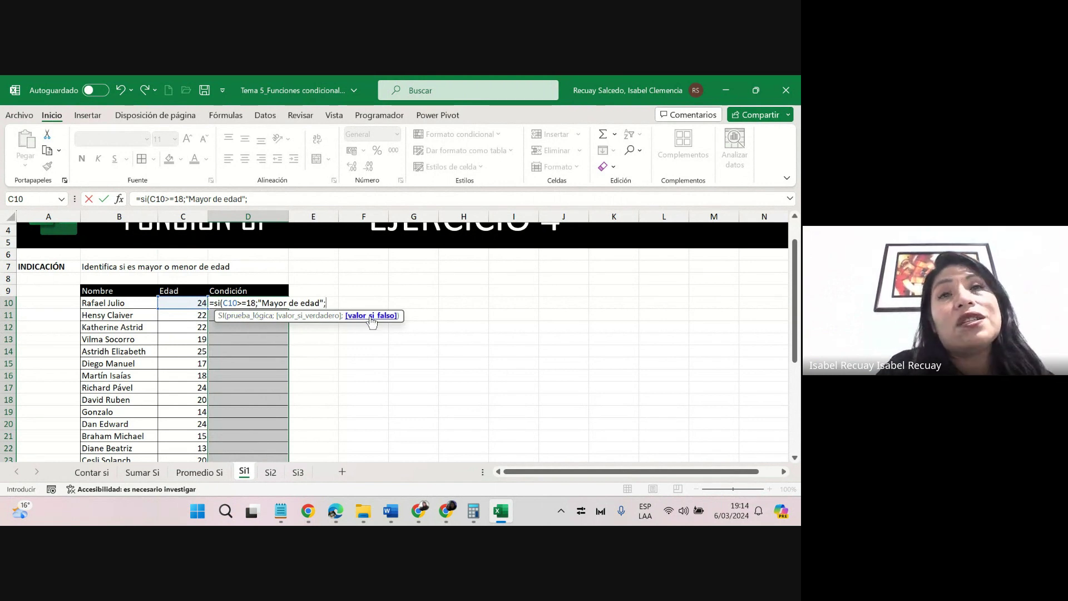
type("\"")
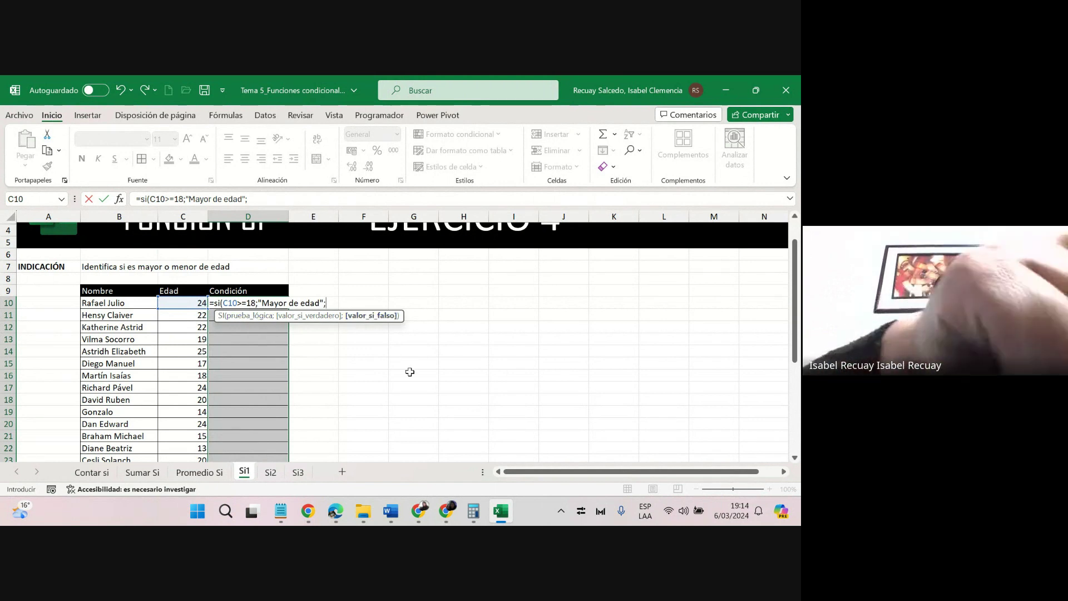
type("Men")
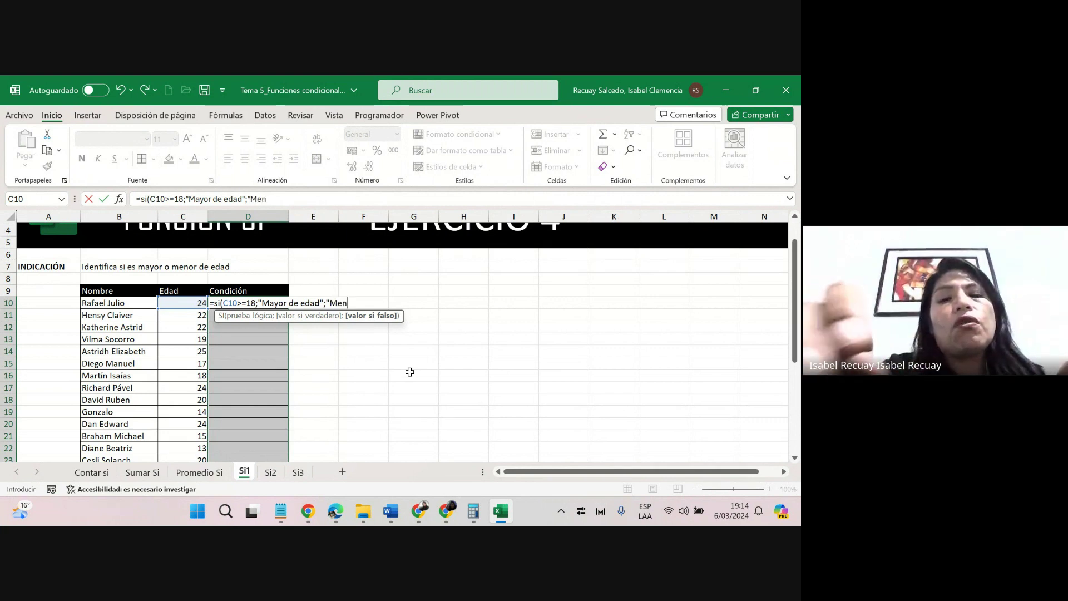
type("or de edad")
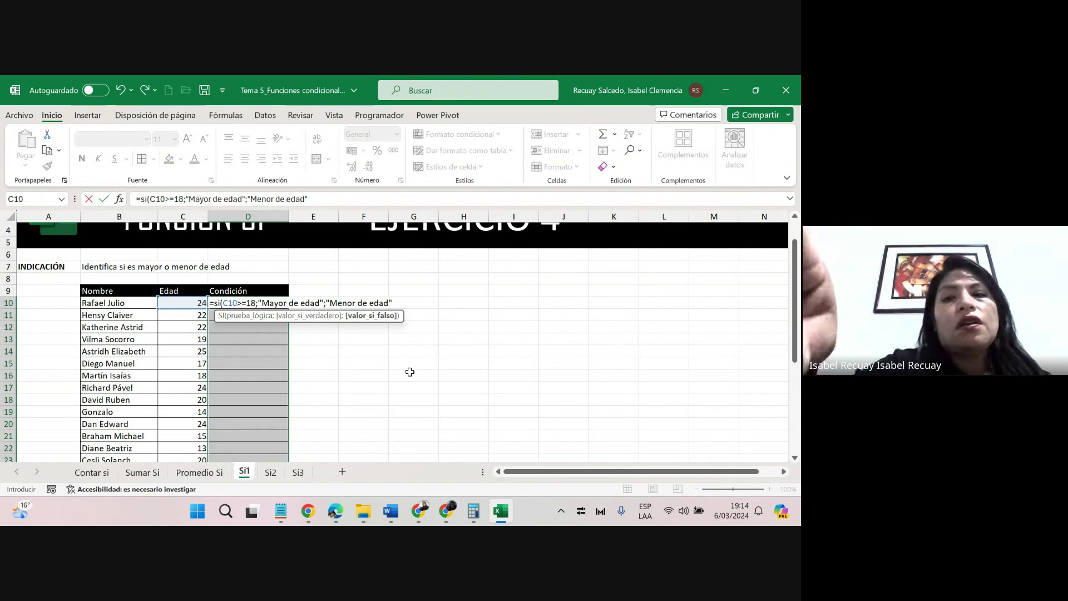
type("\")")
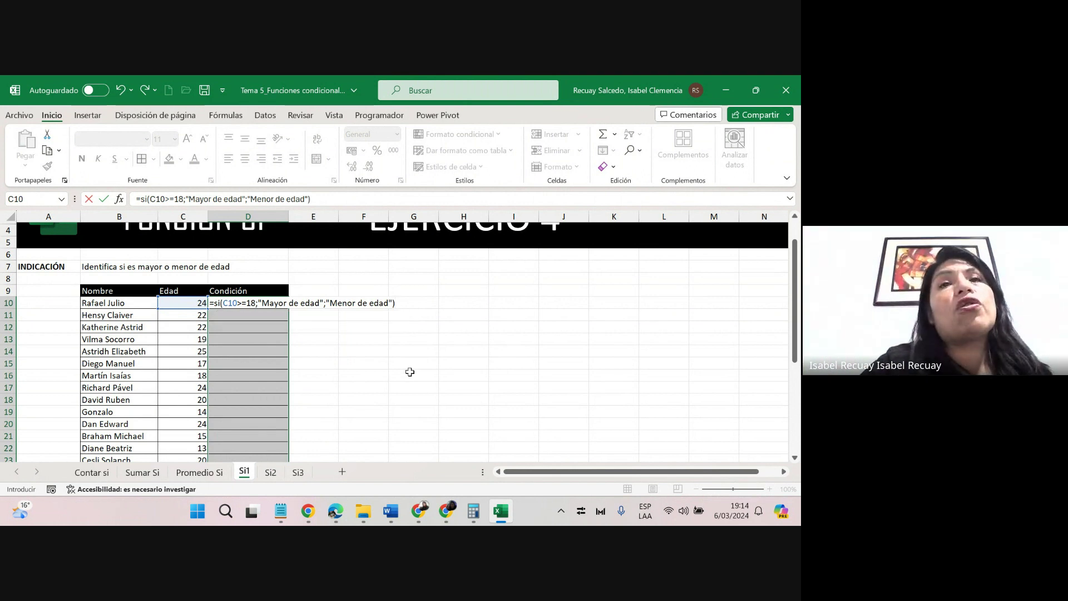
key("ctrl+Return")
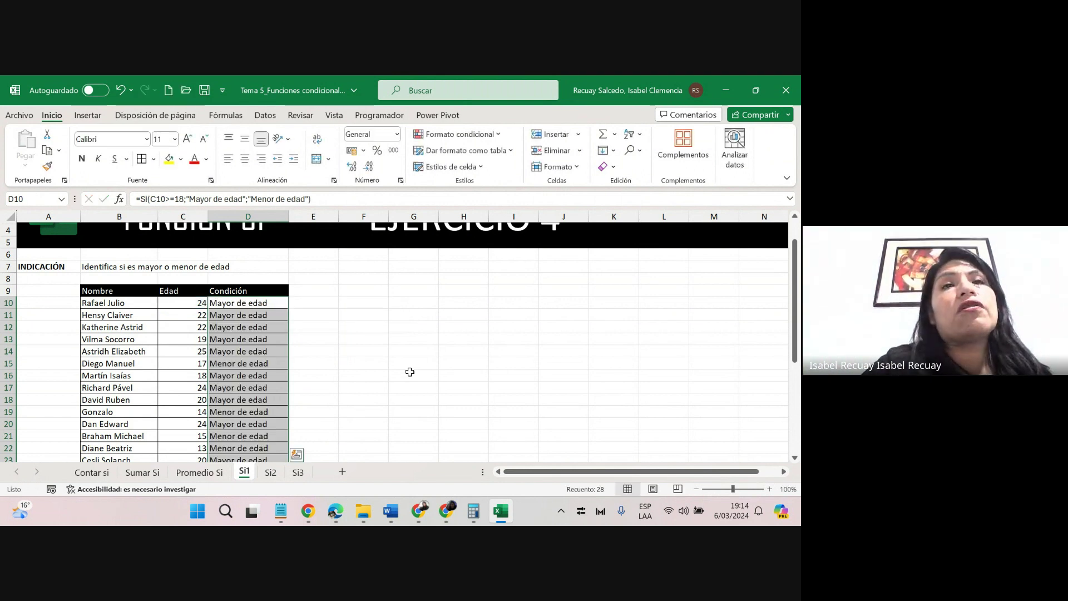
Inspect the formula in D14, and switch to Chrome to view the Google Meet call messages.
left_click(272, 350)
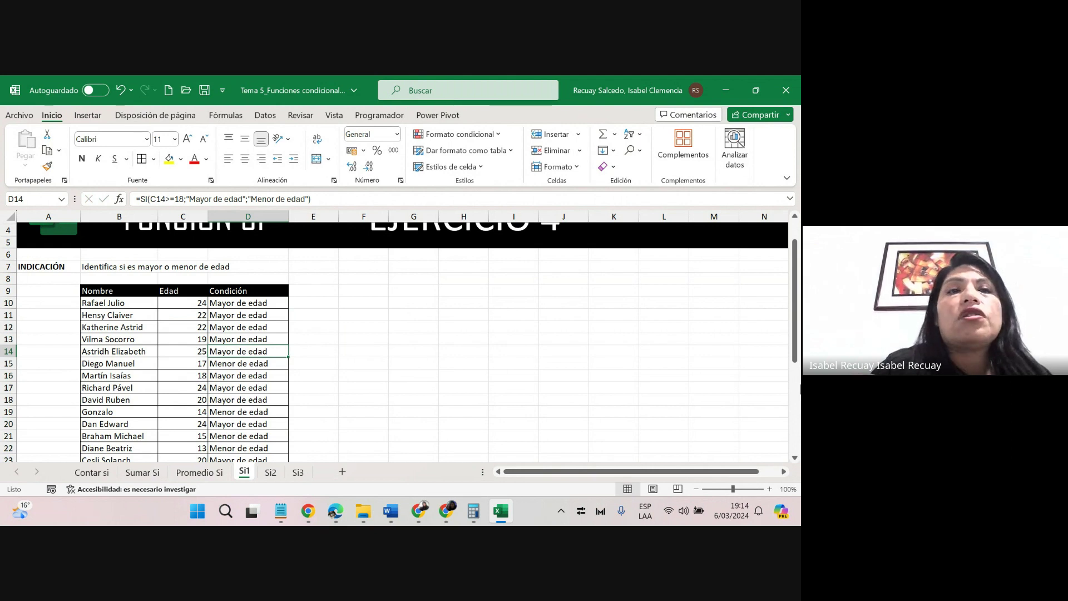
left_click_drag(798, 365, 795, 322)
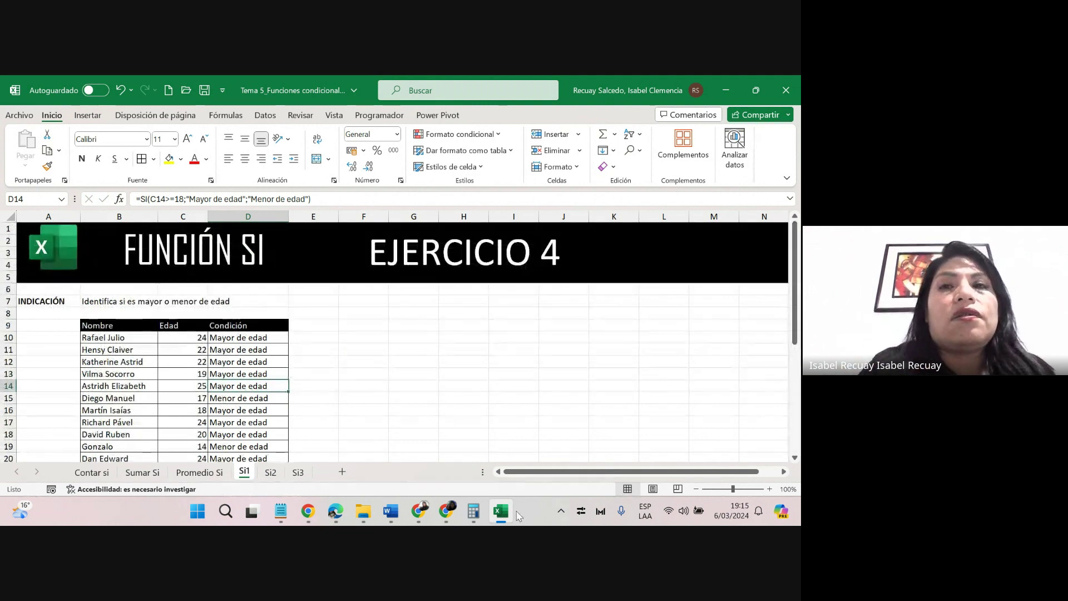
left_click(449, 512)
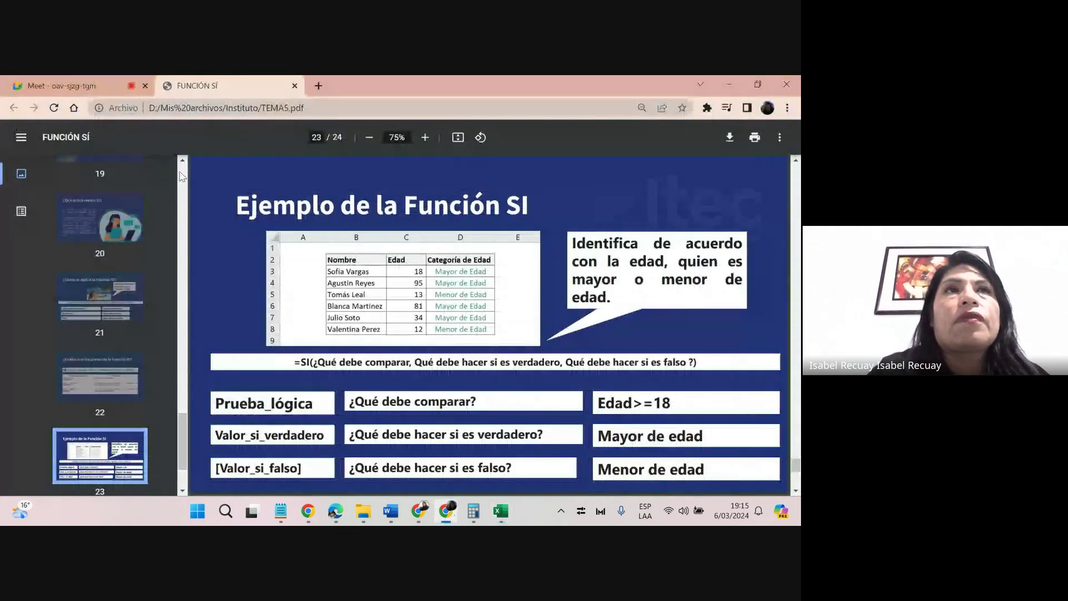
left_click(89, 86)
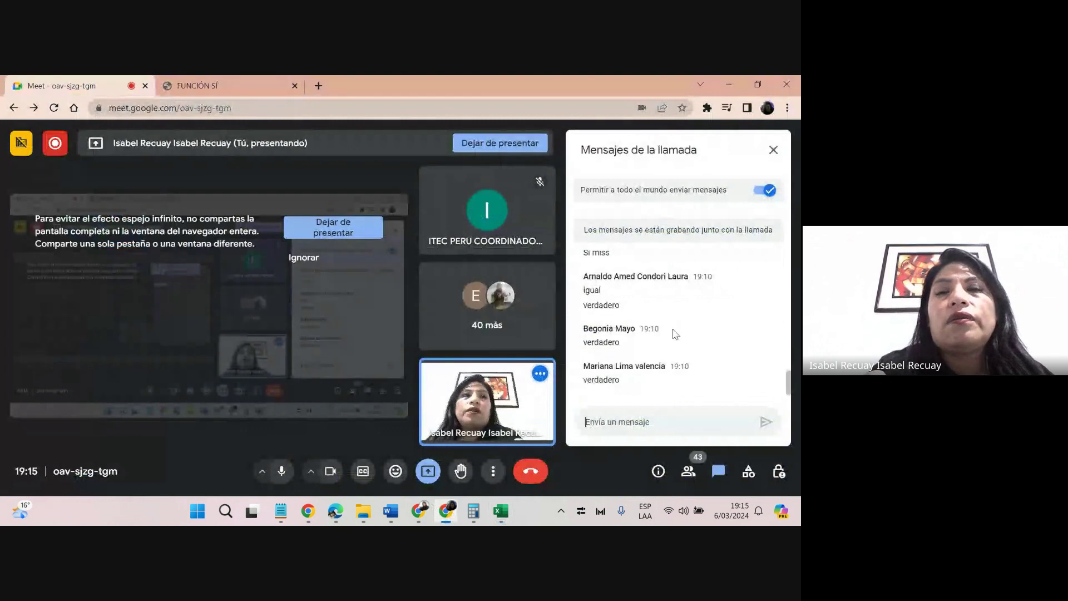
Return to Excel, open D10's SI formula, and mark with arrows its two possible results and its reference to the age in C10.
left_click(729, 84)
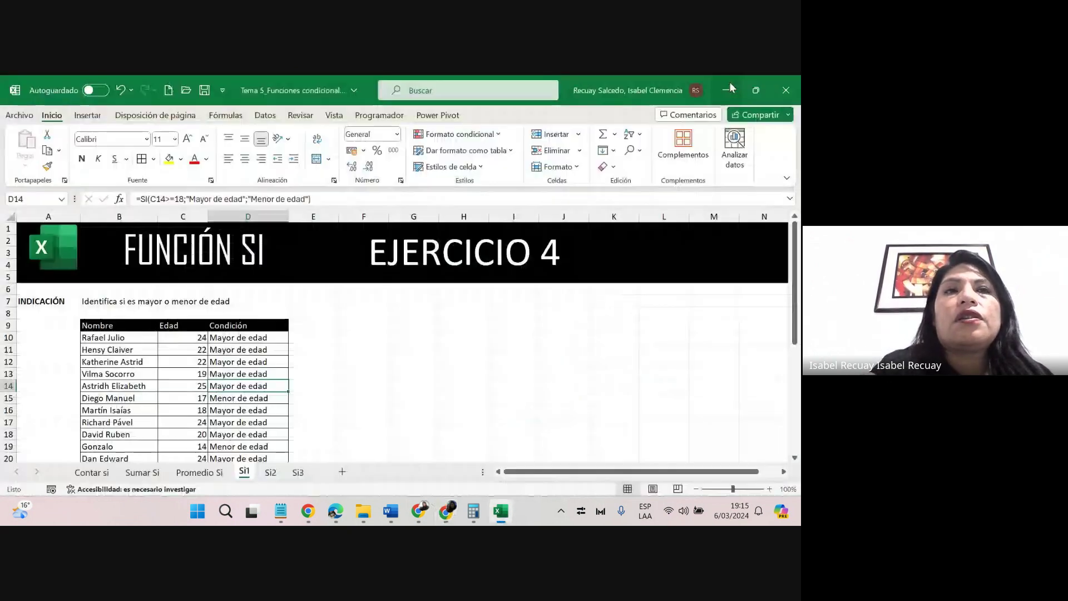
double_click(271, 339)
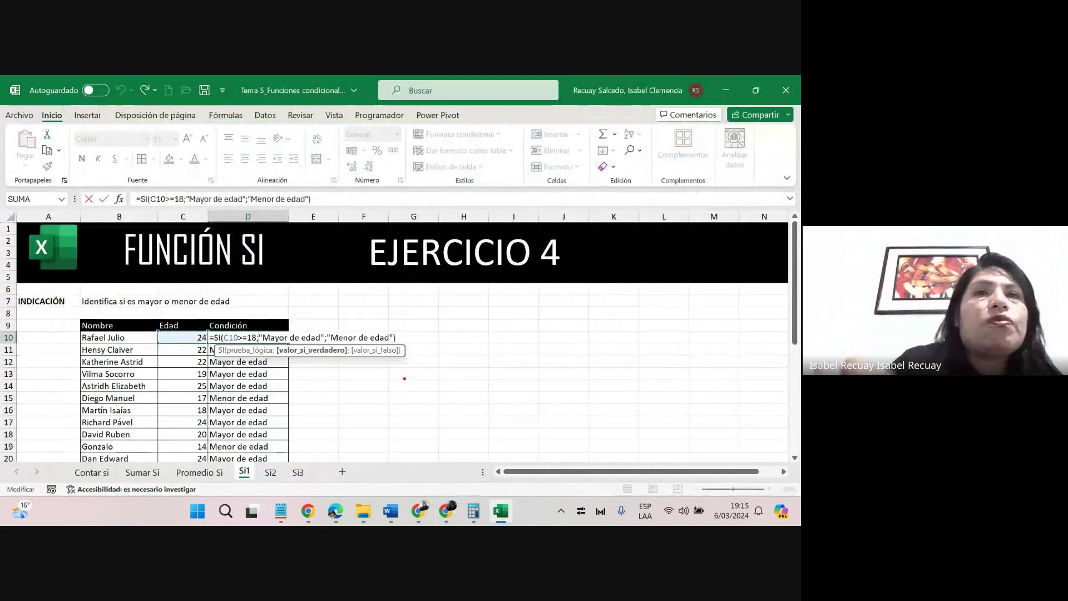
left_click(259, 337)
left_click_drag(240, 344, 357, 338)
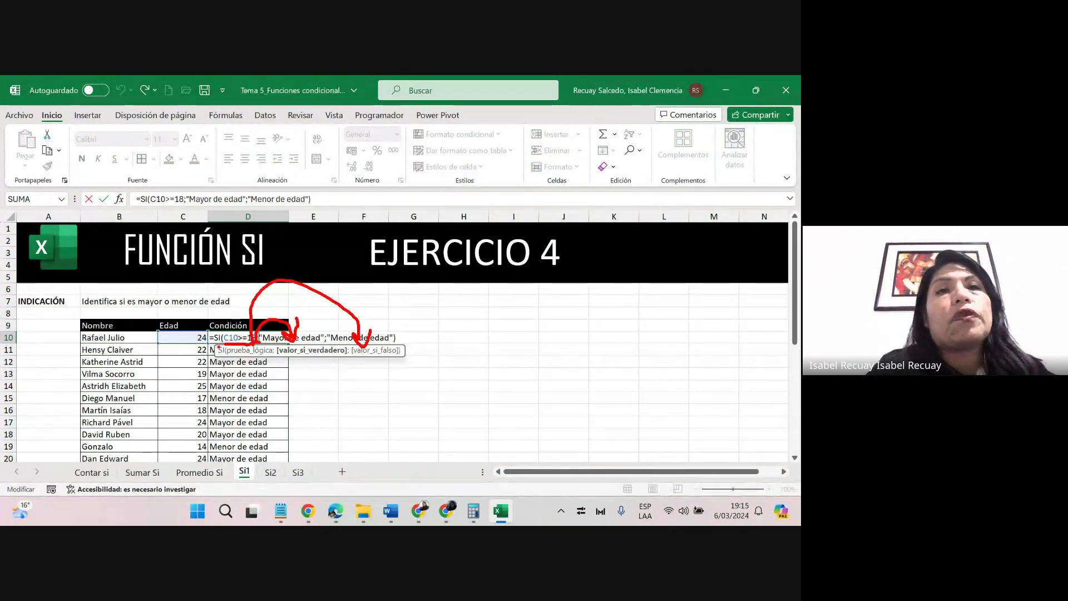
key("Escape")
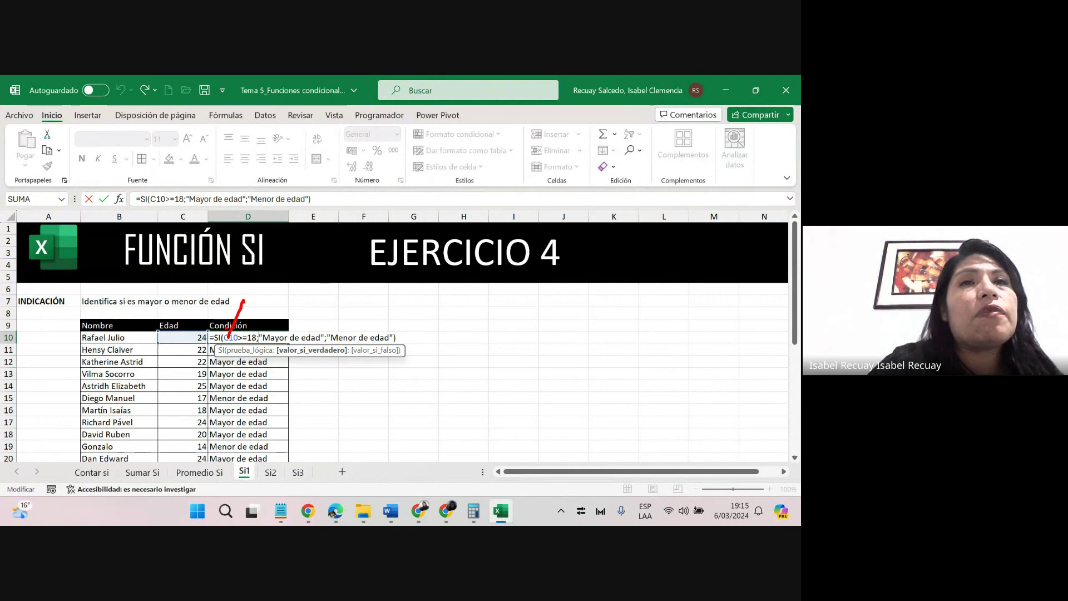
left_click_drag(242, 301, 206, 304)
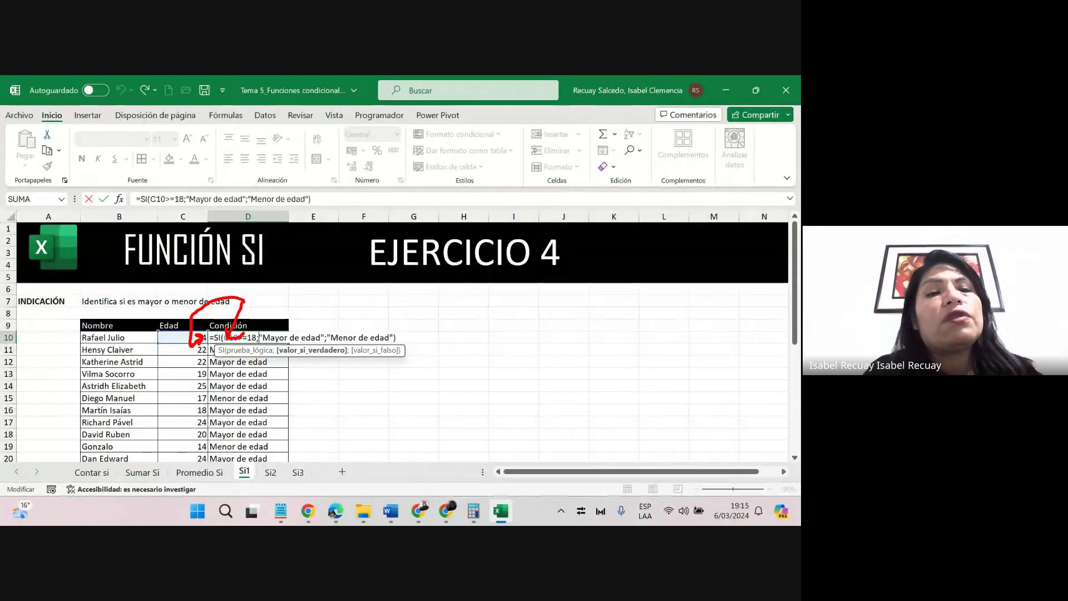
key("Escape")
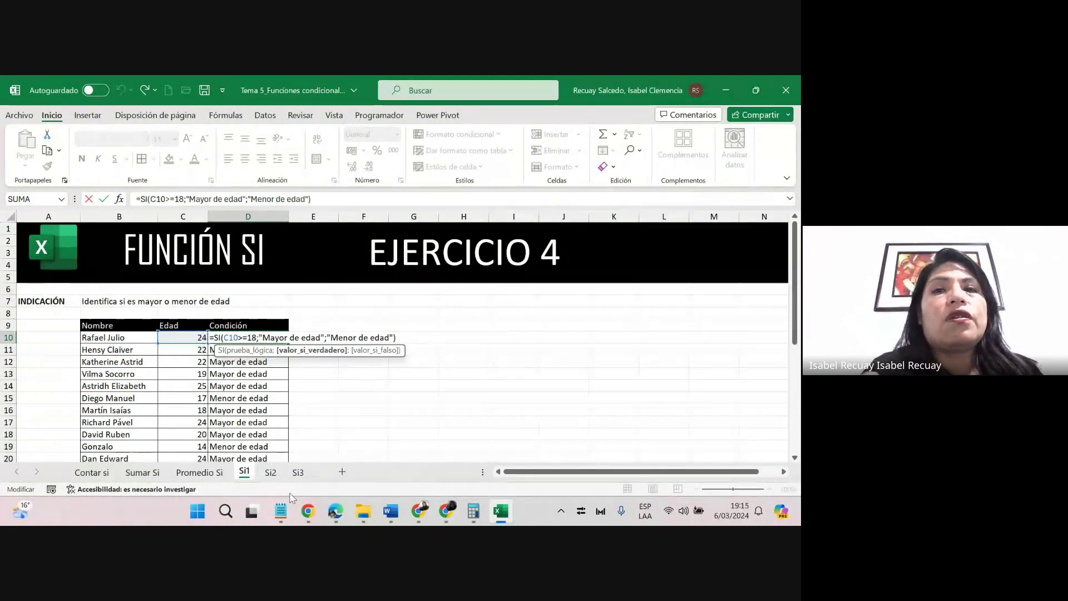
Switch to the Google Meet call in Chrome to check the students' messages, and return to Excel.
left_click(440, 515)
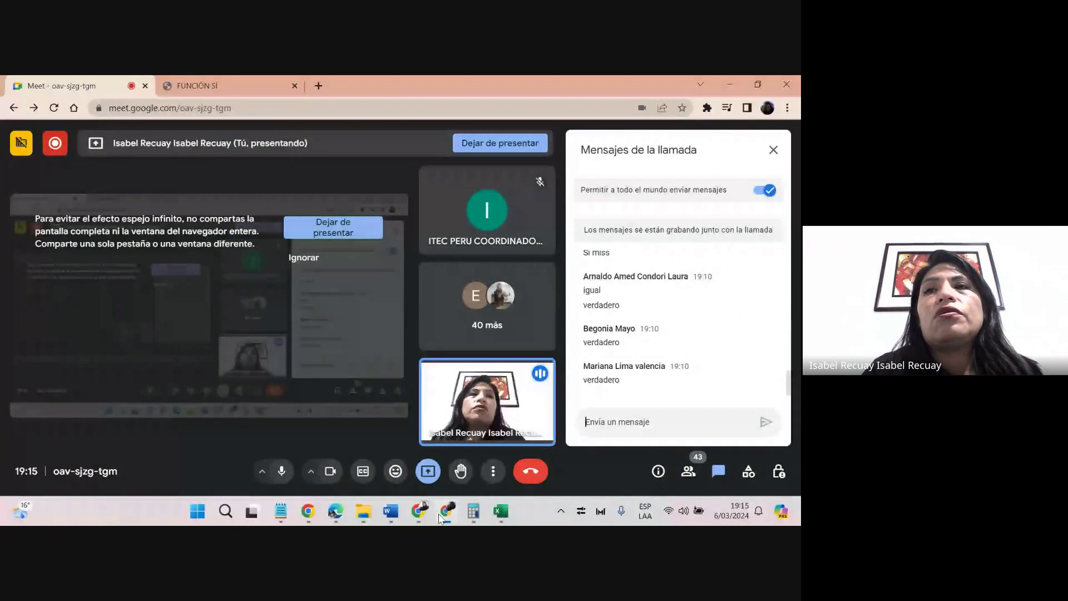
left_click(439, 515)
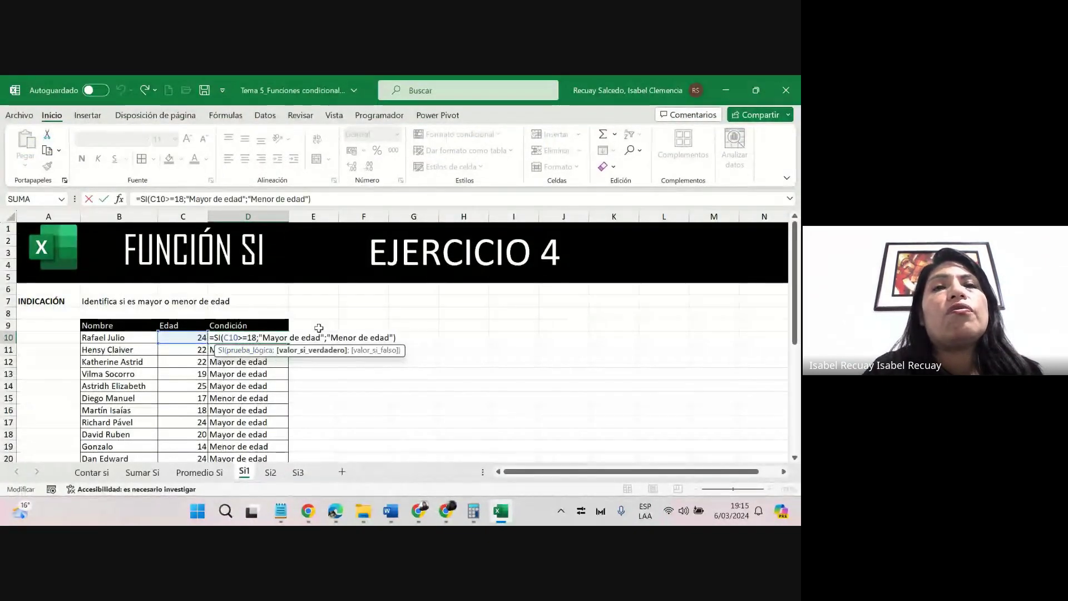
key("alt+Tab")
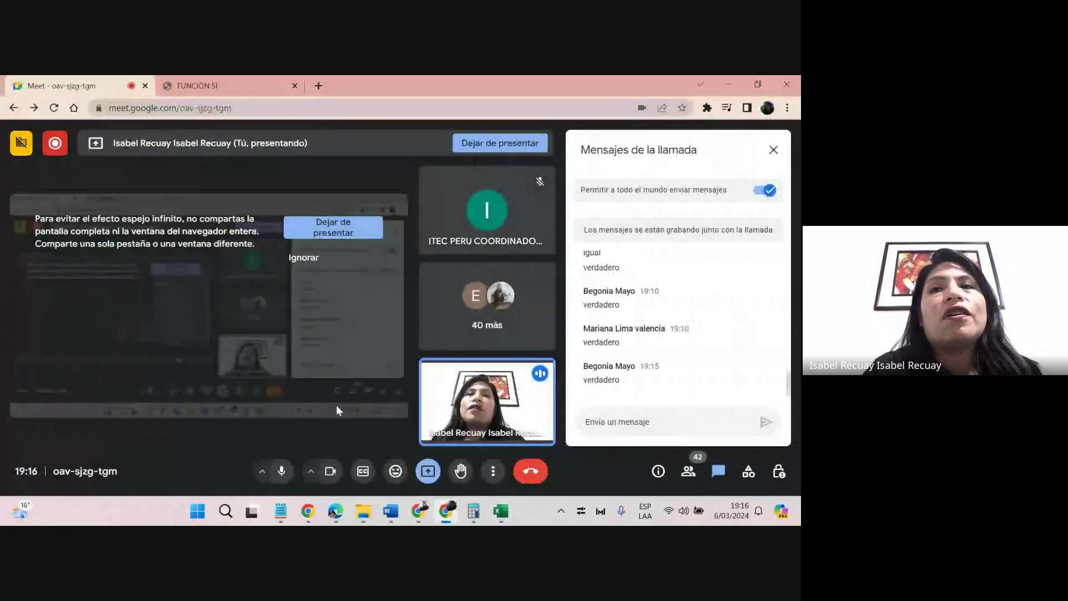
key("alt+Tab")
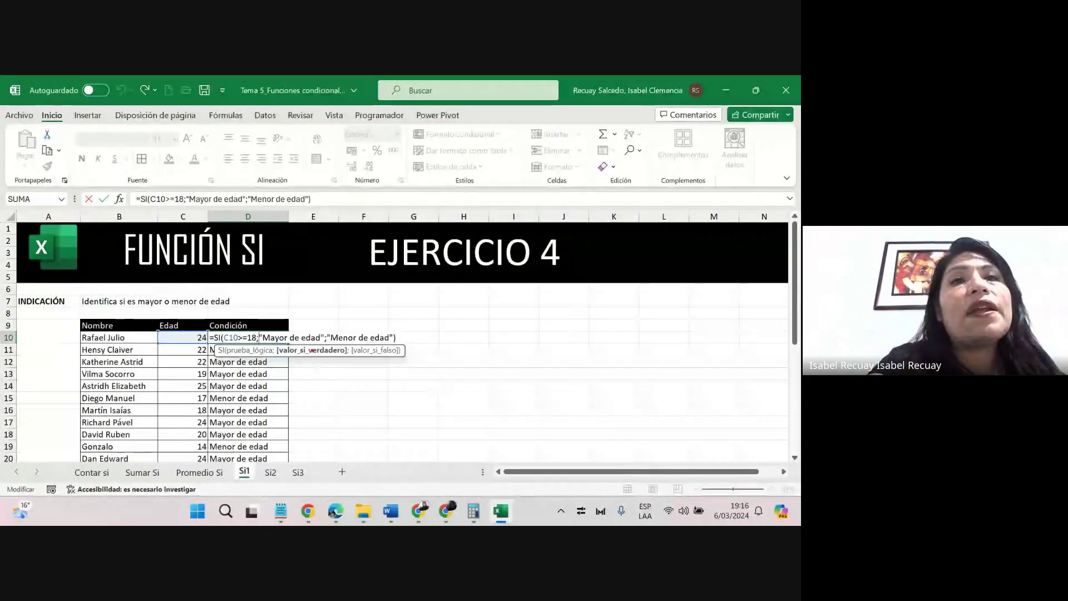
Frame the "Mayor de edad" argument in D10's formula, and reopen the formula to highlight the logical test C10>=18.
left_click_drag(257, 327, 328, 353)
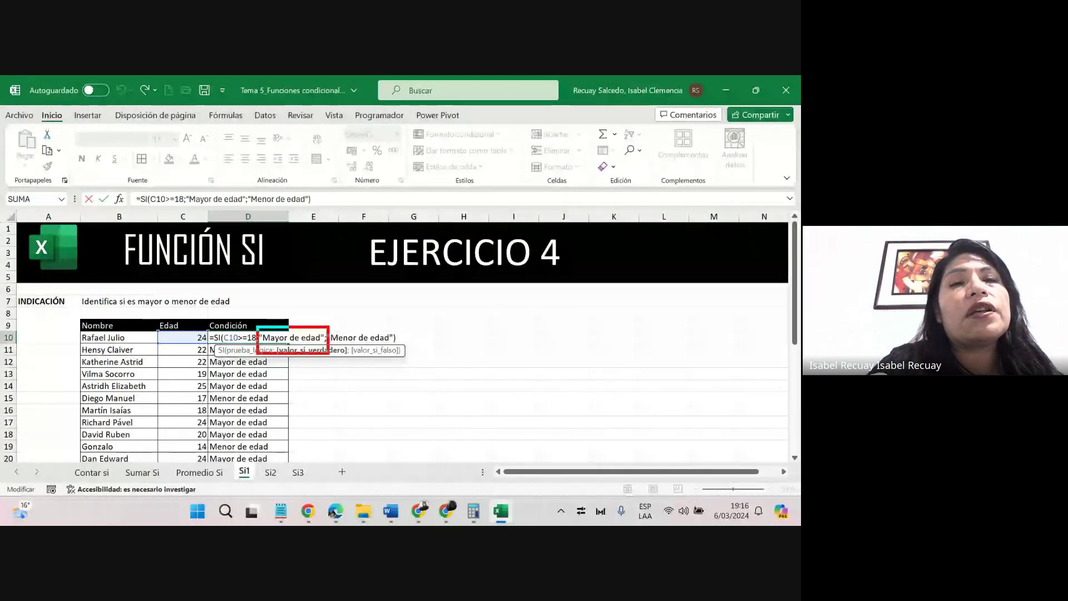
key("Escape")
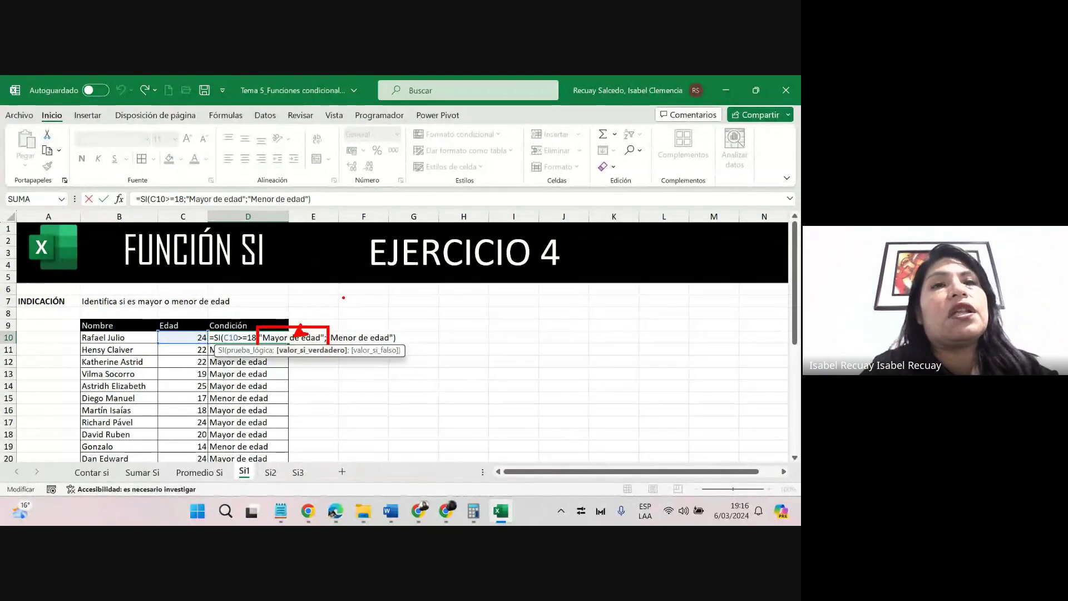
key("Return")
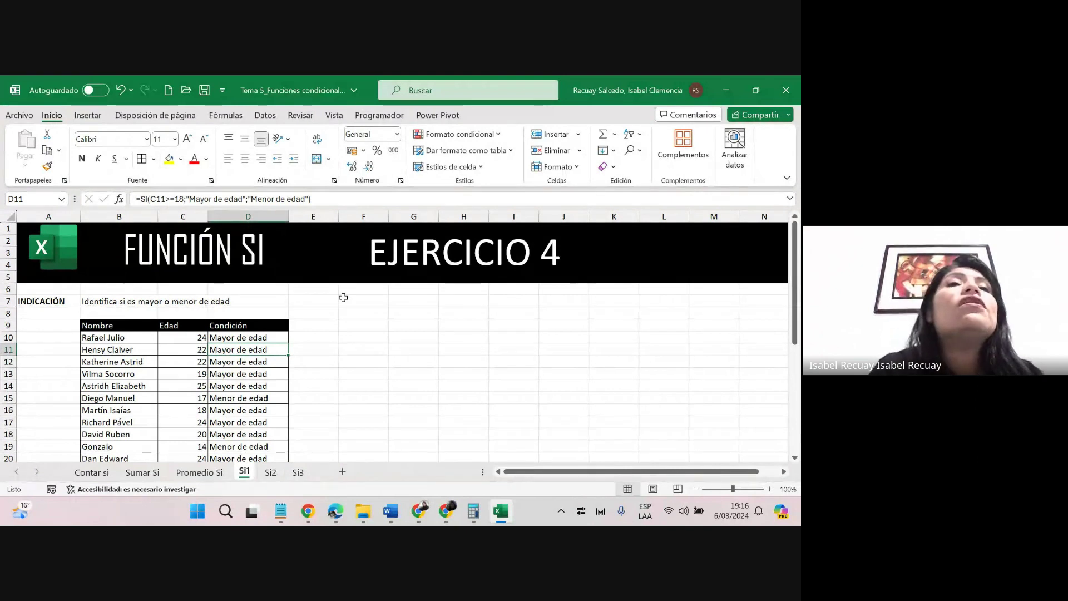
double_click(253, 337)
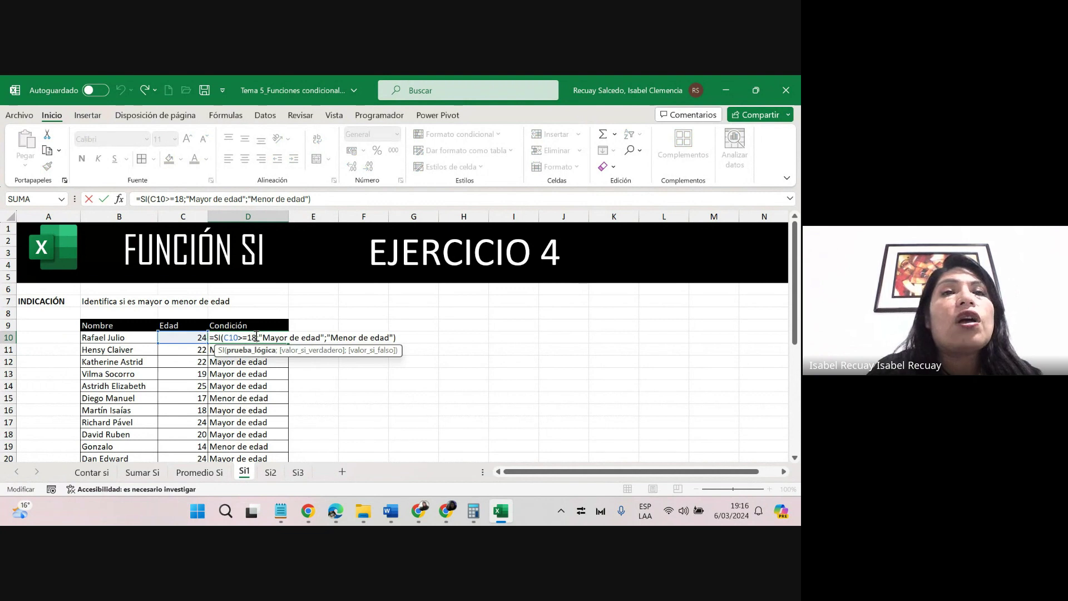
left_click_drag(255, 337, 225, 337)
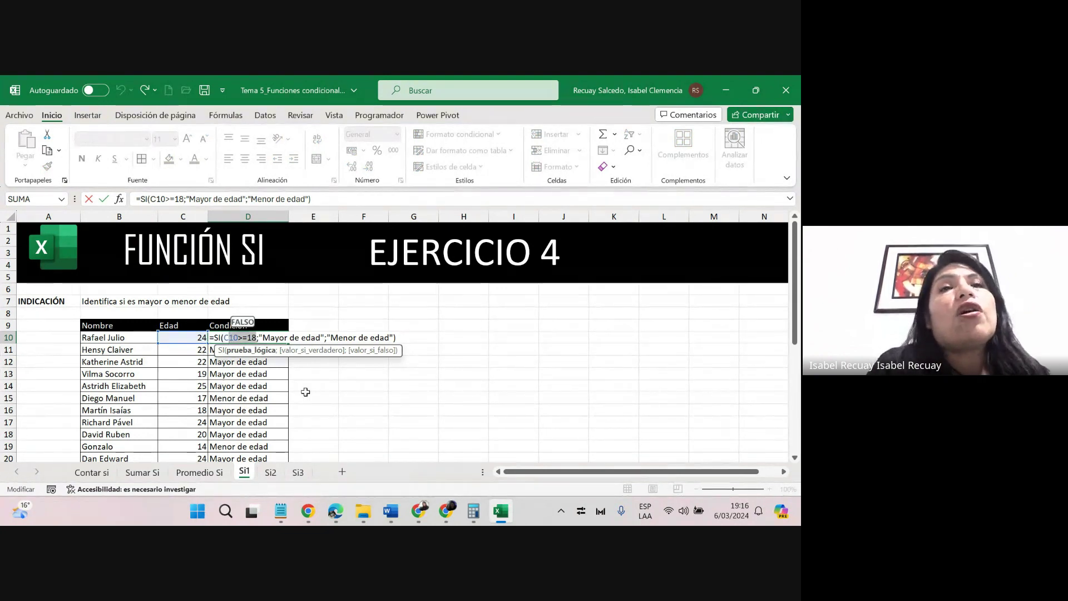
key("Return")
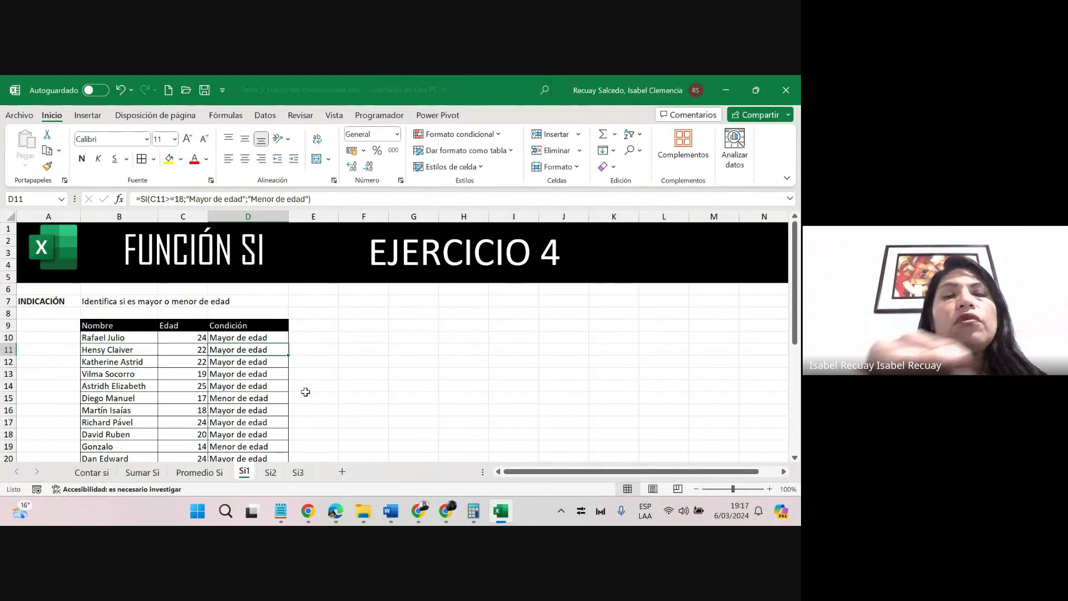
View the Si2 sheet briefly, and return to Si1 to examine the true and false arguments of D10's formula.
left_click(271, 473)
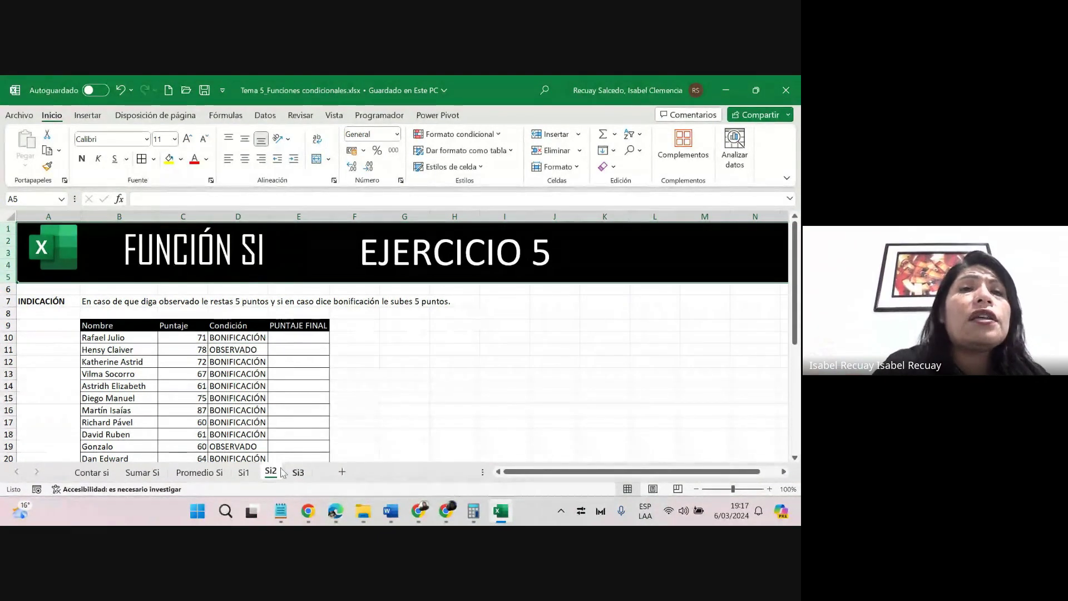
left_click(244, 472)
double_click(265, 334)
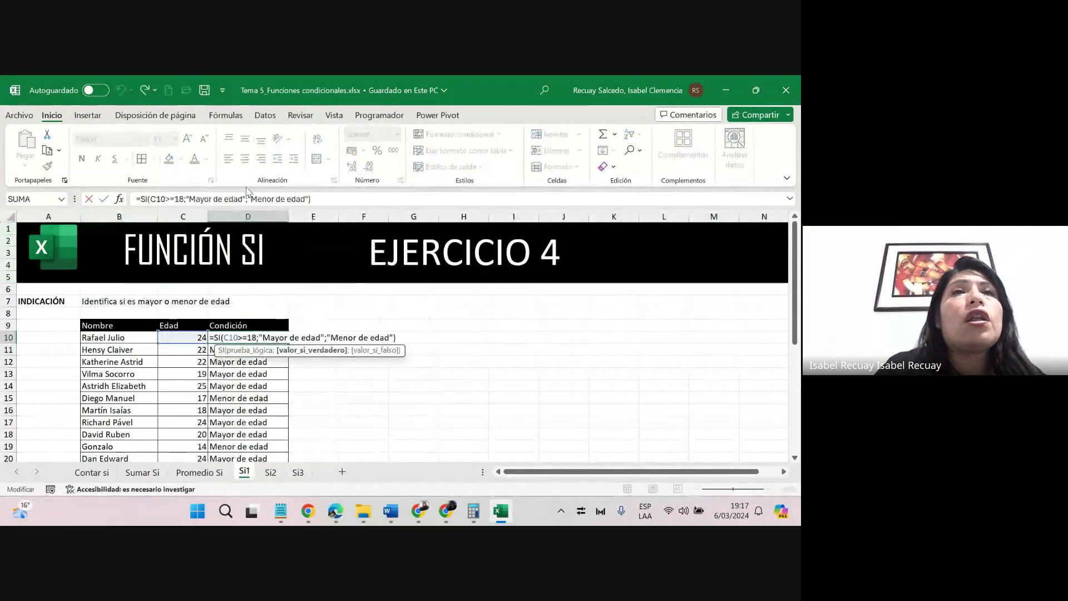
left_click(217, 199)
left_click(280, 200)
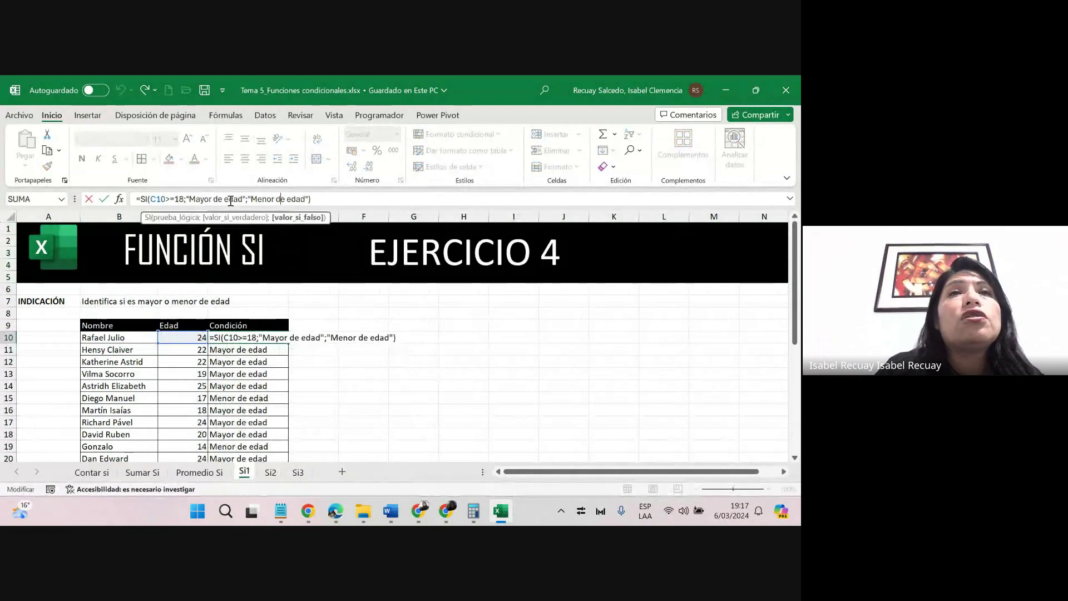
left_click(215, 200)
left_click(274, 199)
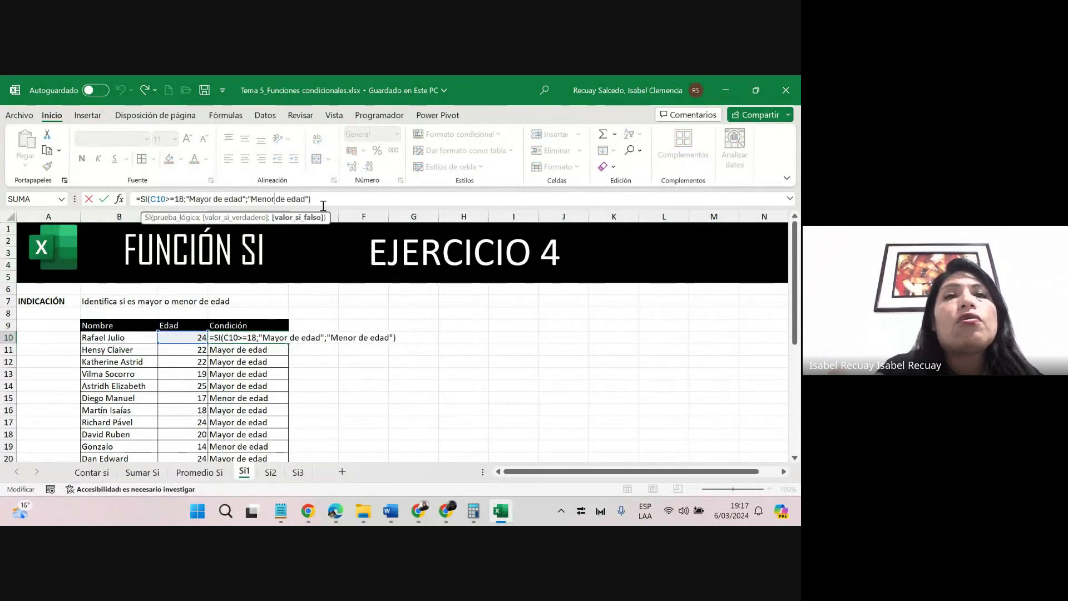
key("Return")
On the Si2 sheet, mark the instruction about observado entries, and begin an SI formula in E10 under PUNTAJE FINAL.
left_click(270, 471)
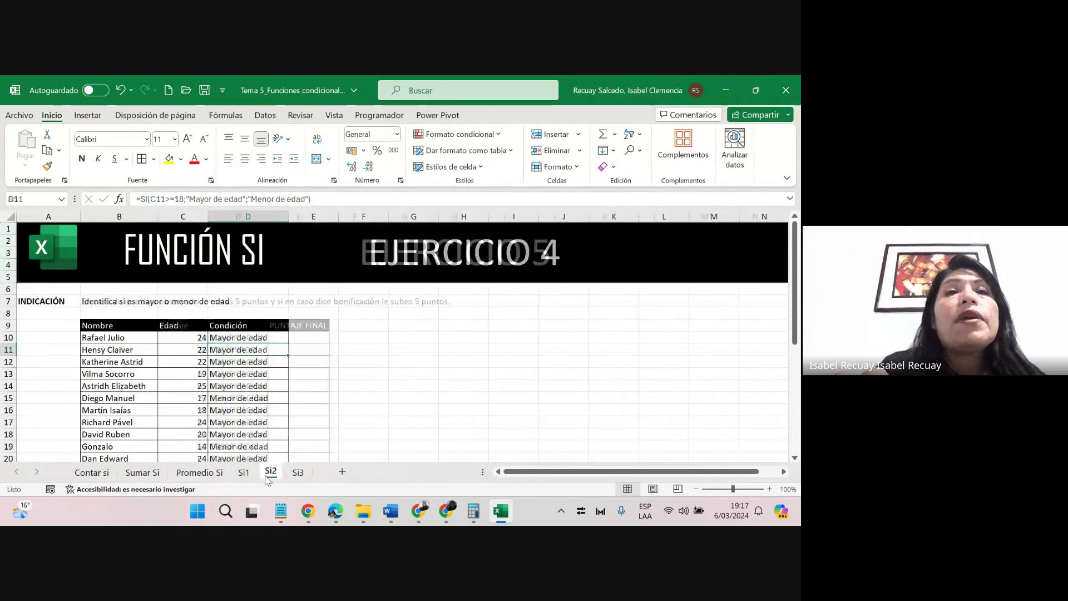
left_click(298, 340)
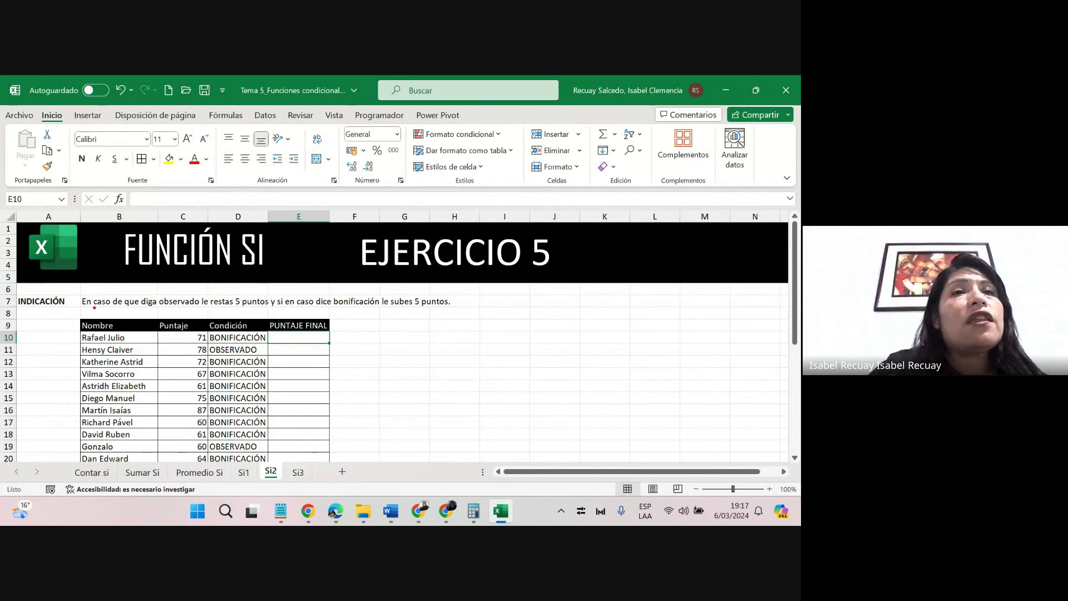
mouse_move(95, 307)
left_mouse_down()
mouse_move(226, 306)
mouse_move(225, 347)
left_mouse_up()
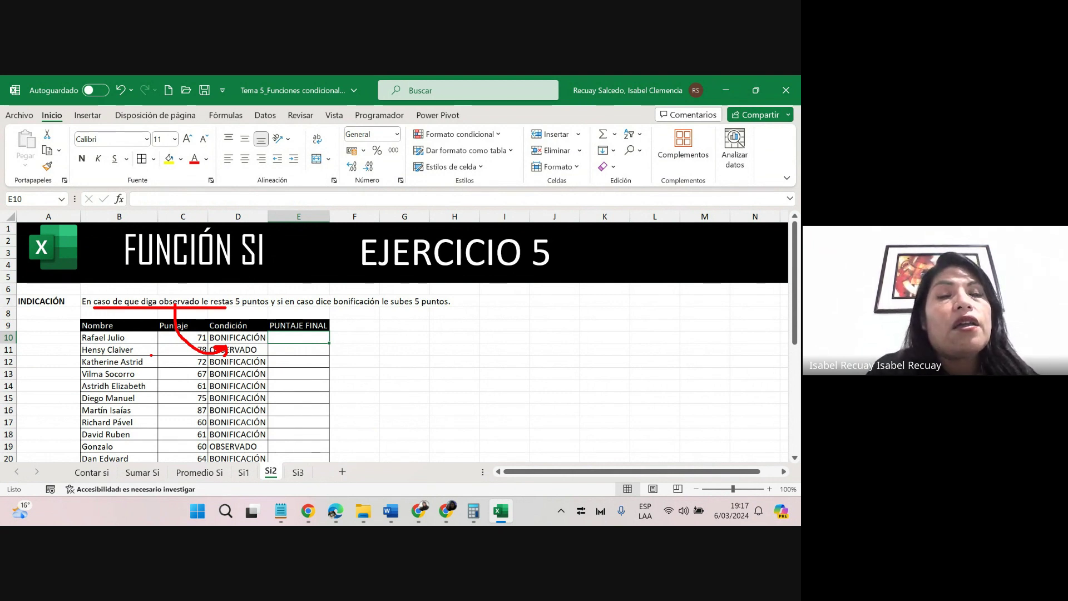
key("Escape")
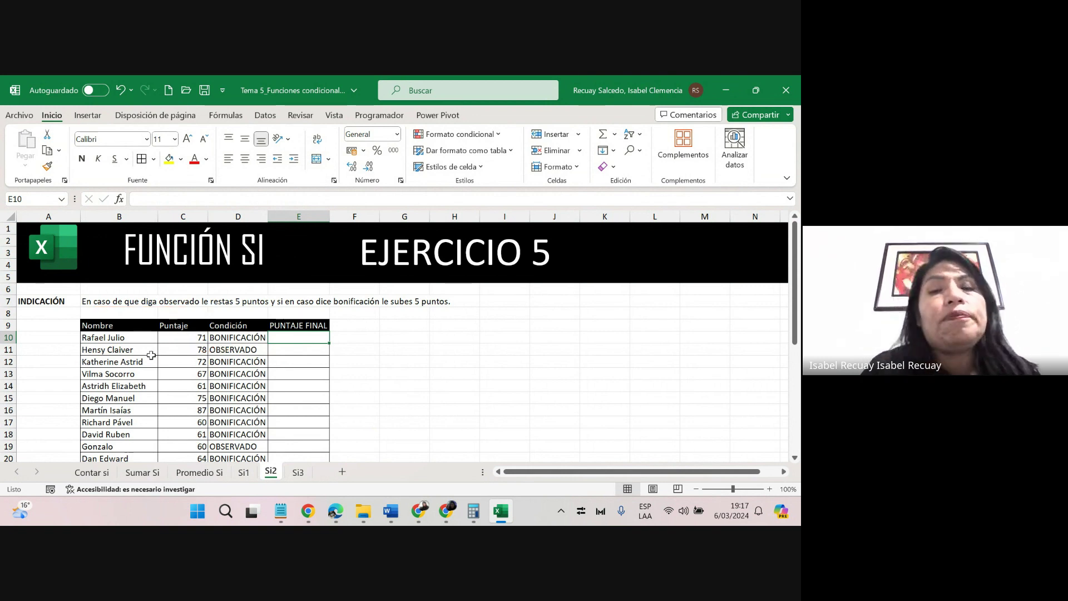
type("=")
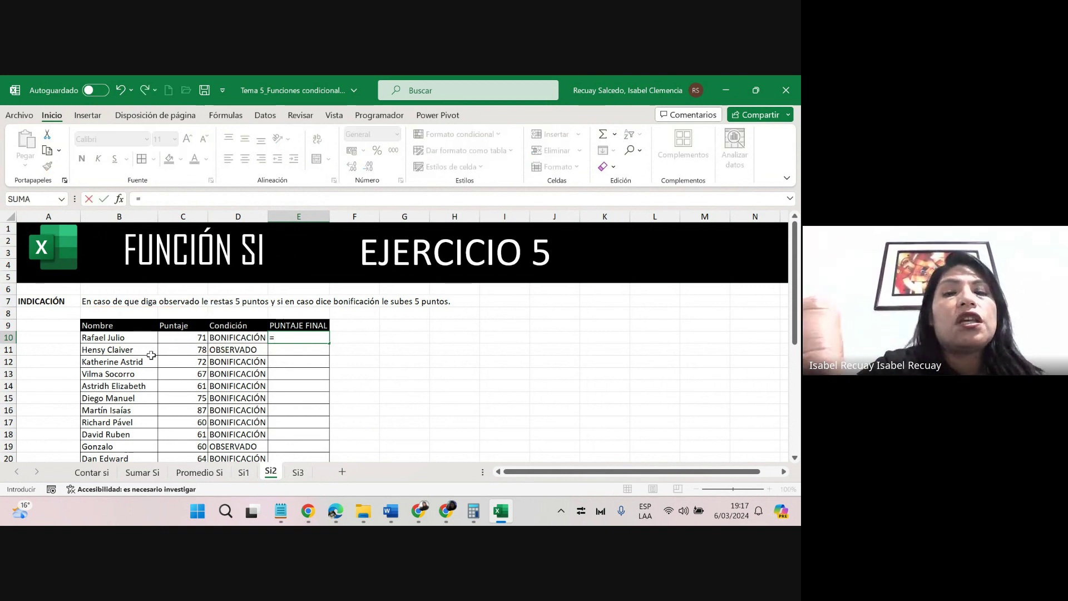
type("si(")
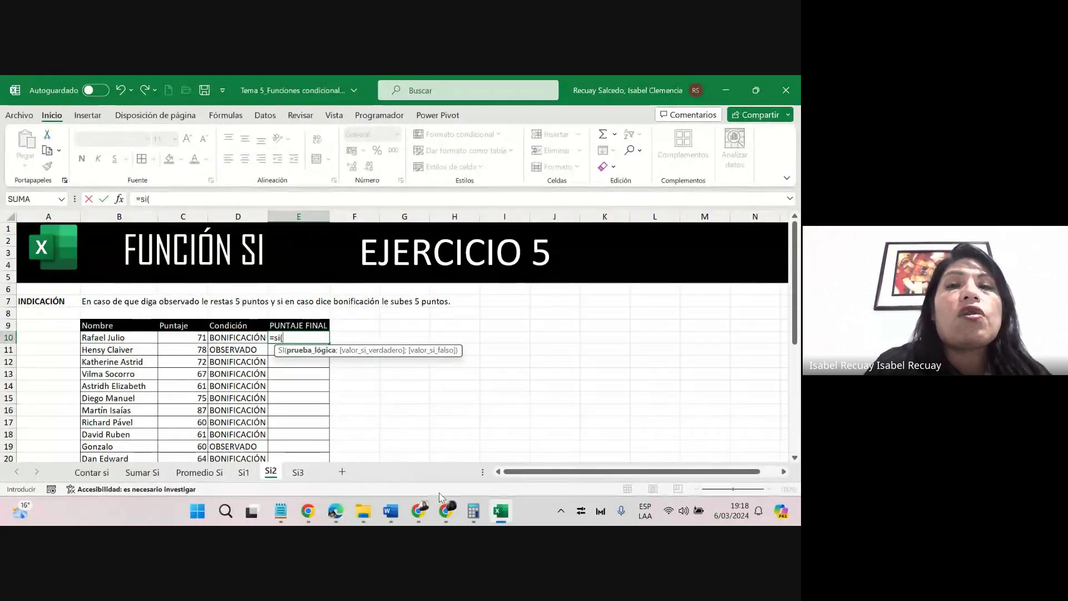
Check the Google Meet call messages in Chrome for the students' answers about the logical test, and return to Excel.
left_click(451, 509)
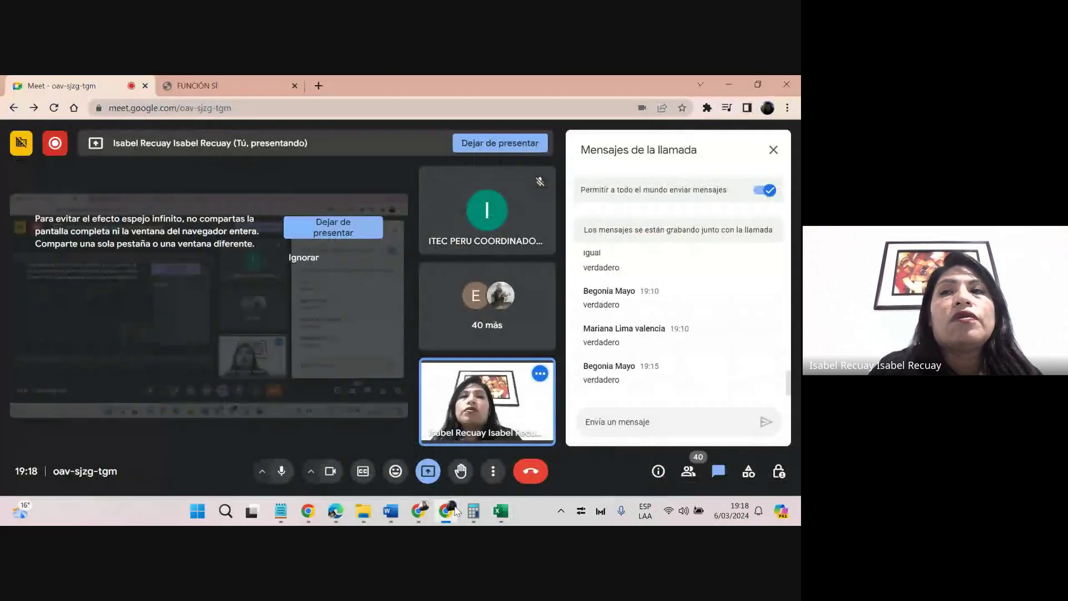
left_click(632, 427)
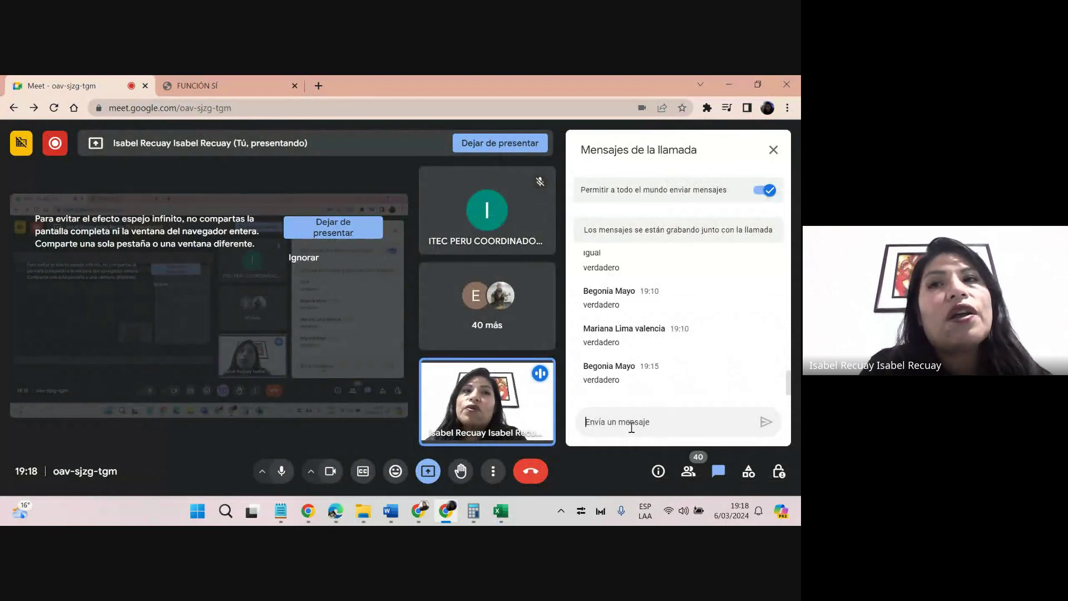
key("alt+Tab")
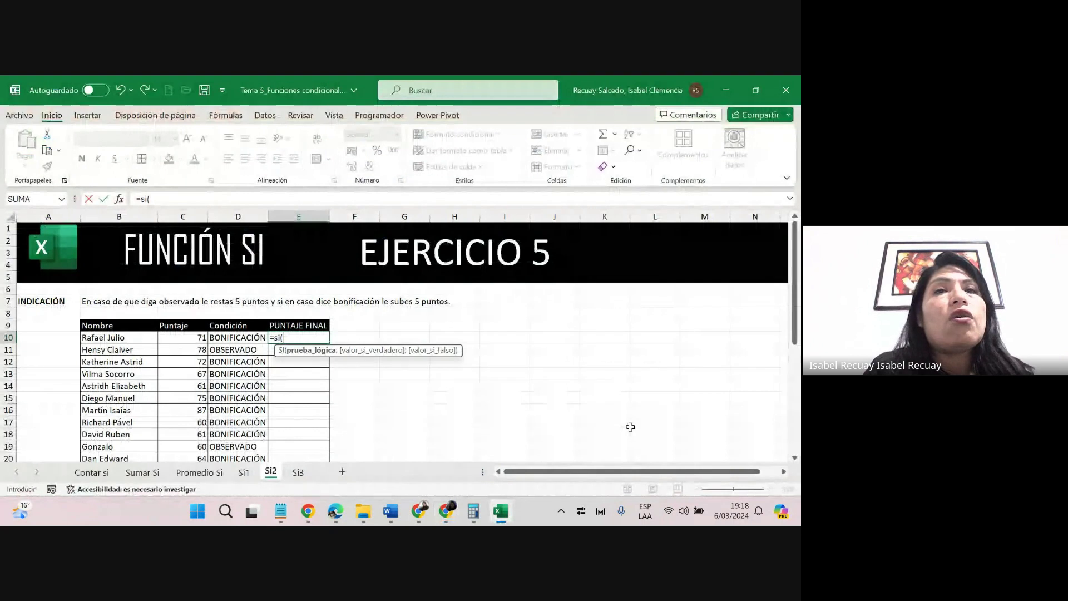
key("alt+Tab")
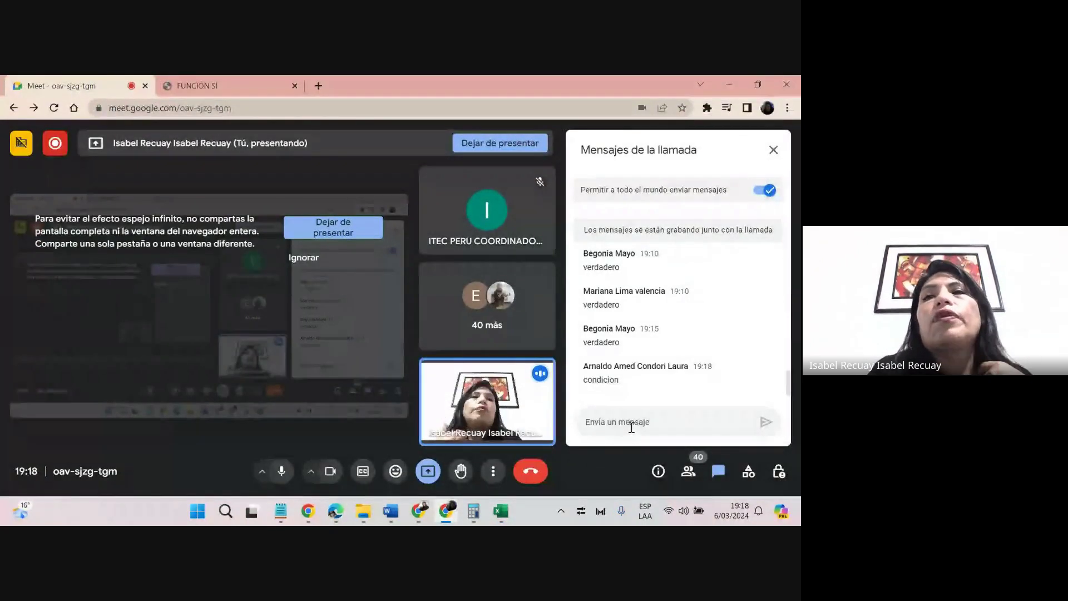
key("alt+Tab")
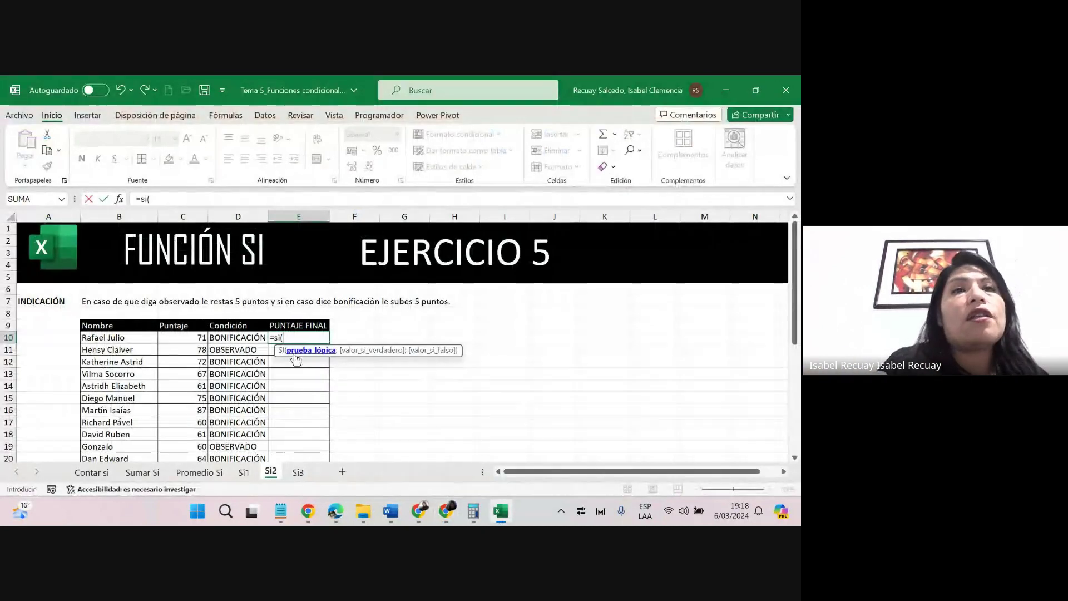
Set the SI formula's logical test to D10="BONIFICACIÓN", with C10+5 if true and C10-5 if false.
left_click(228, 338)
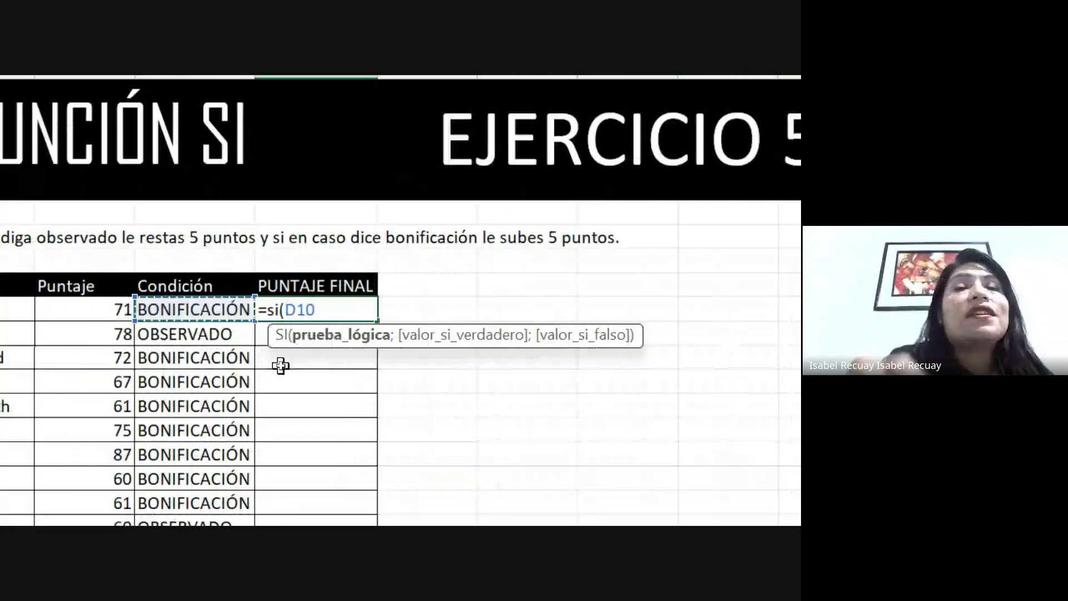
type("=\"")
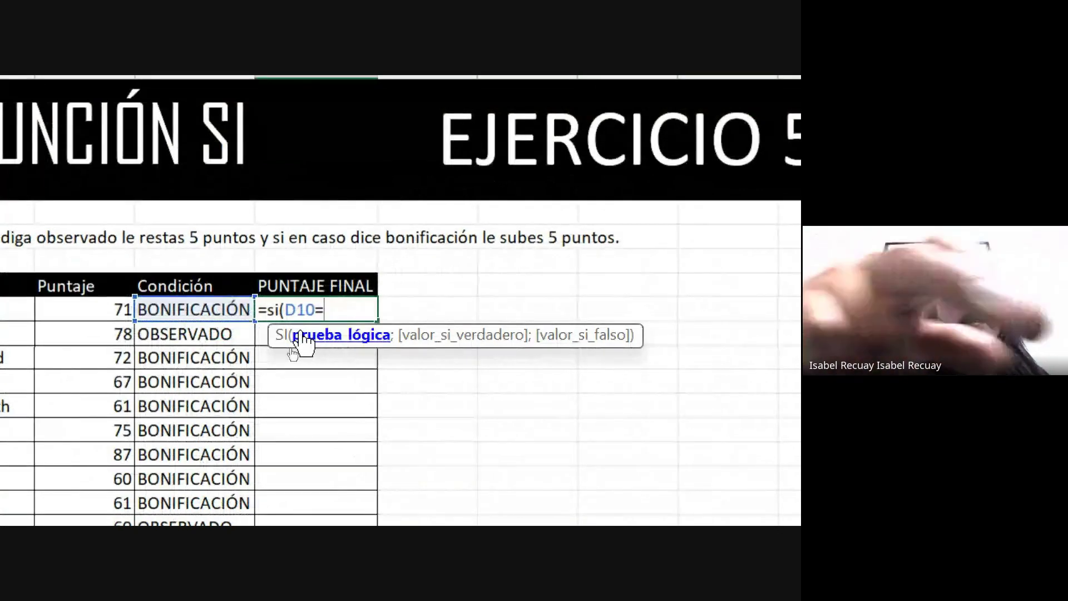
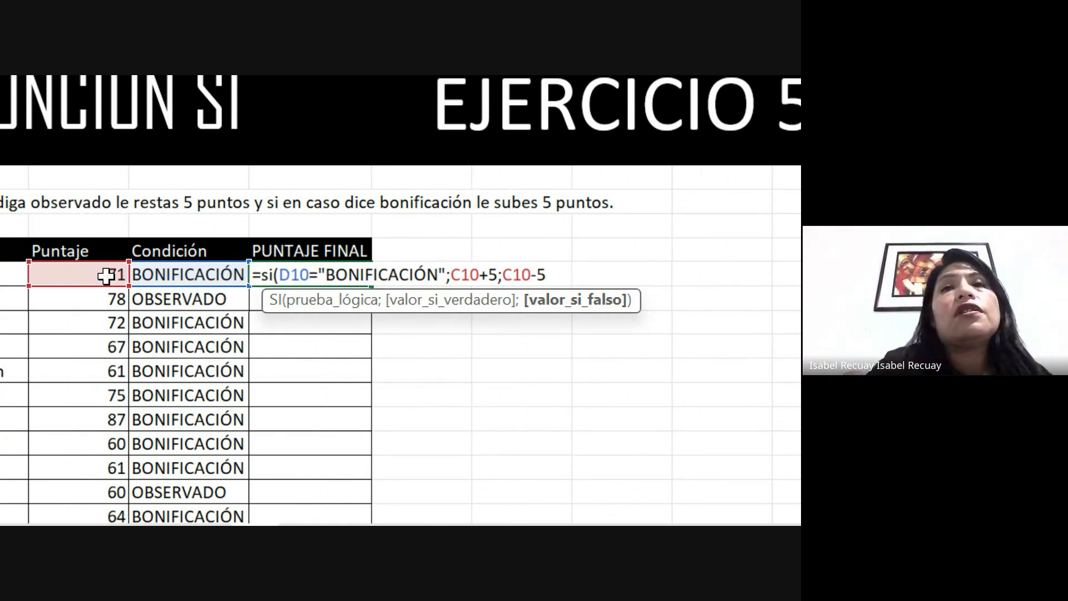
Mark the formula's argument hints, frame the C10+5 and C10-5 arguments, and clear the drawings.
left_click_drag(392, 311, 645, 316)
left_click(458, 262)
left_click_drag(438, 253, 500, 306)
left_click_drag(504, 254, 569, 305)
key("Escape")
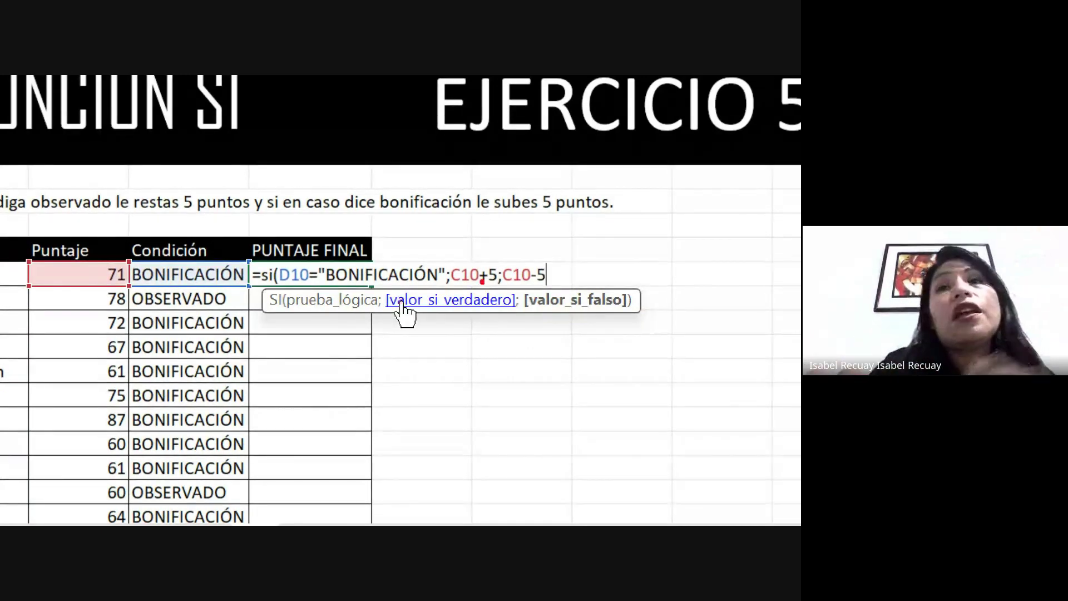
Close and confirm the SI formula in E10 and copy it down the whole PUNTAJE FINAL column.
mouse_move(280, 282)
left_mouse_down()
mouse_move(437, 287)
mouse_move(450, 268)
left_mouse_up()
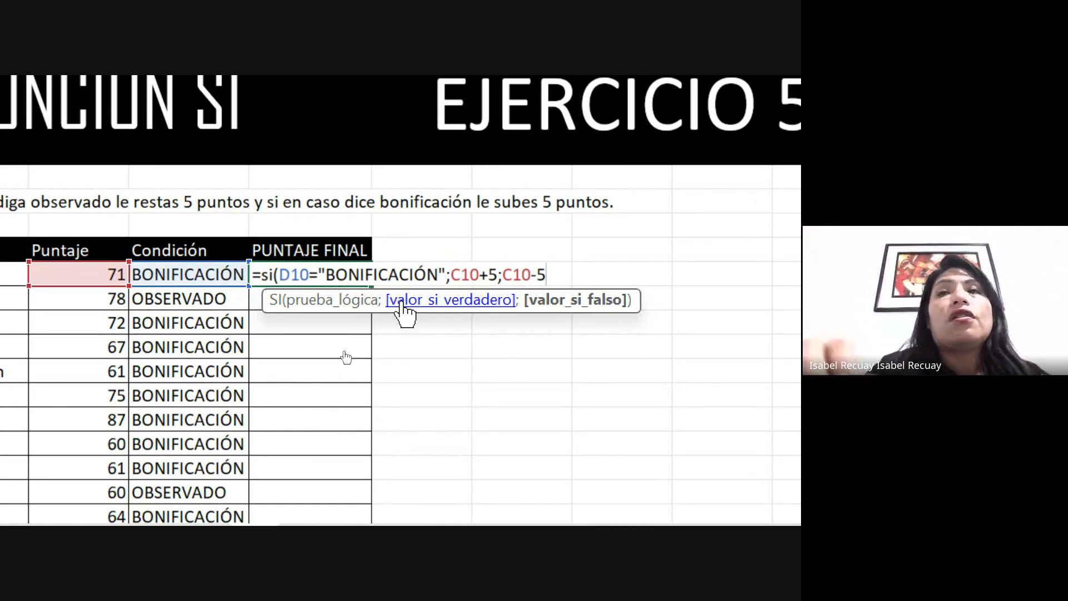
type(")")
key("Return")
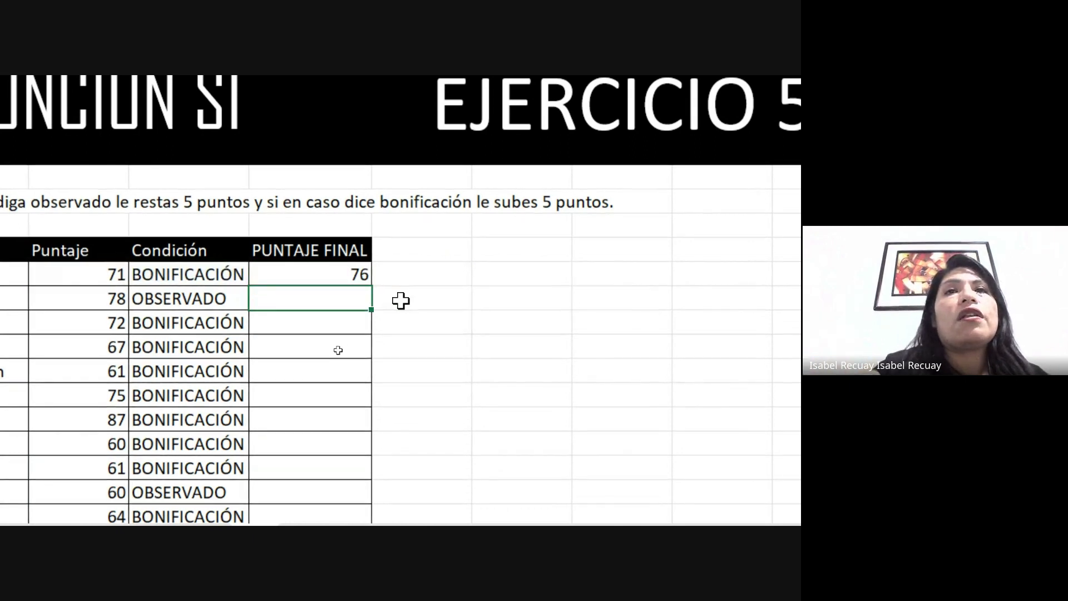
left_click(304, 269)
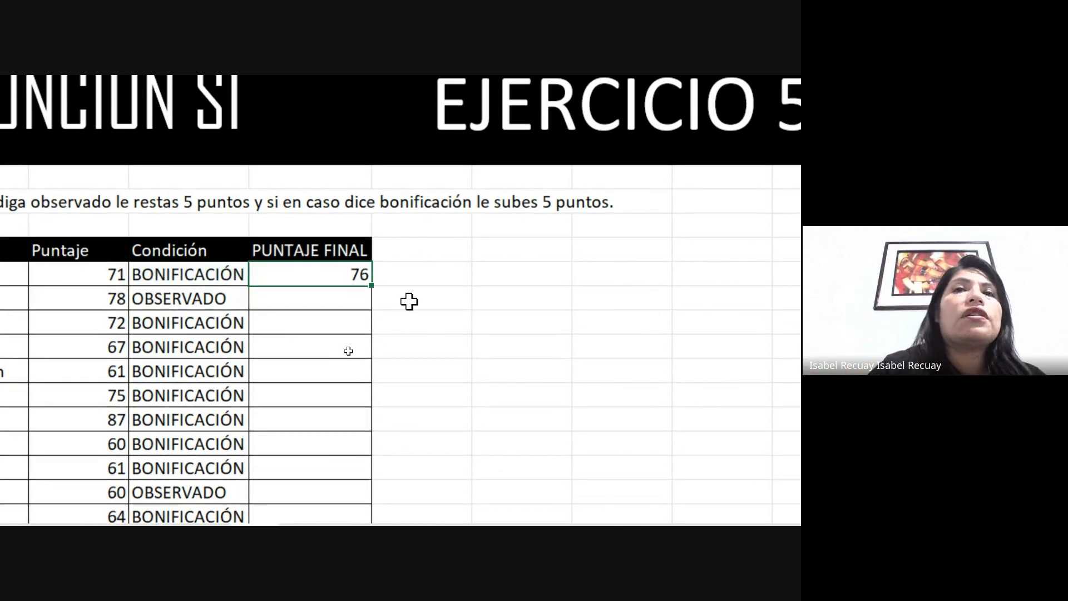
double_click(372, 284)
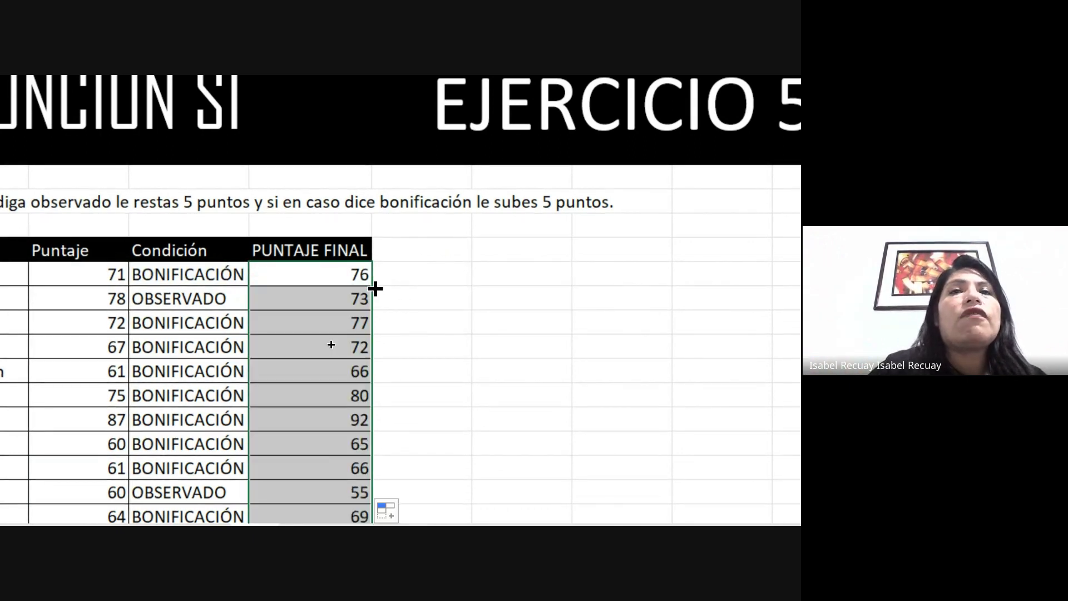
left_click(330, 278)
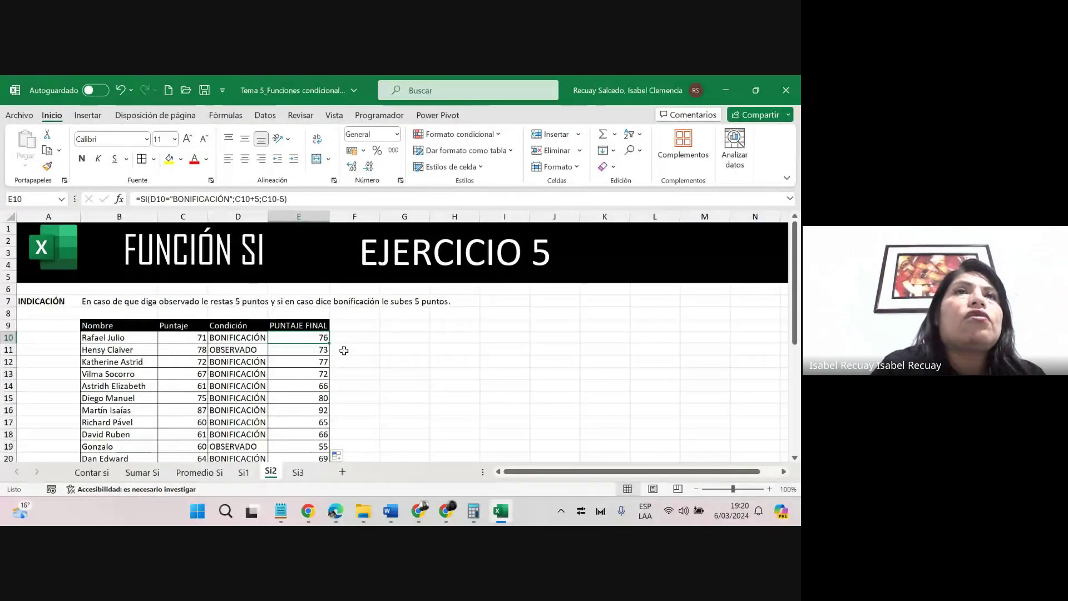
Save the workbook, check the Google Meet call messages in Chrome for student responses, and return to Excel.
left_click(204, 91)
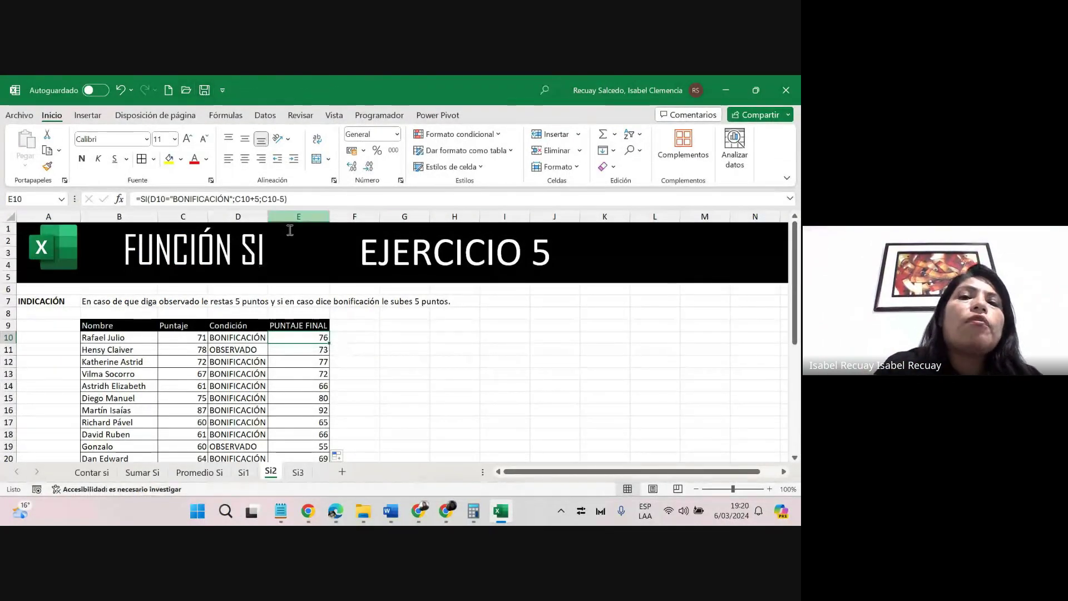
left_click(447, 515)
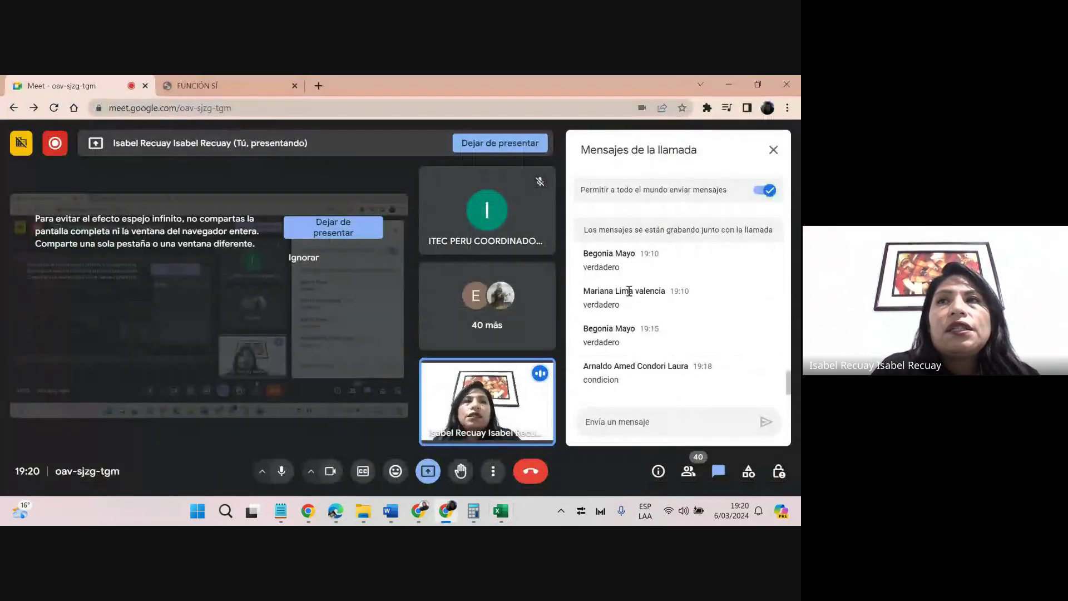
left_click(728, 84)
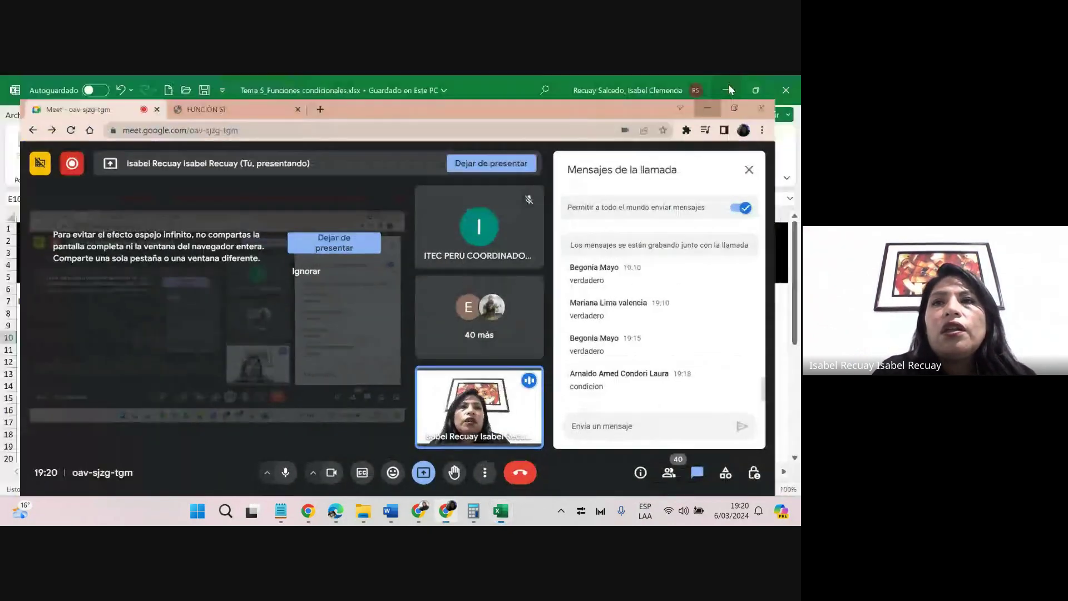
left_click(371, 358)
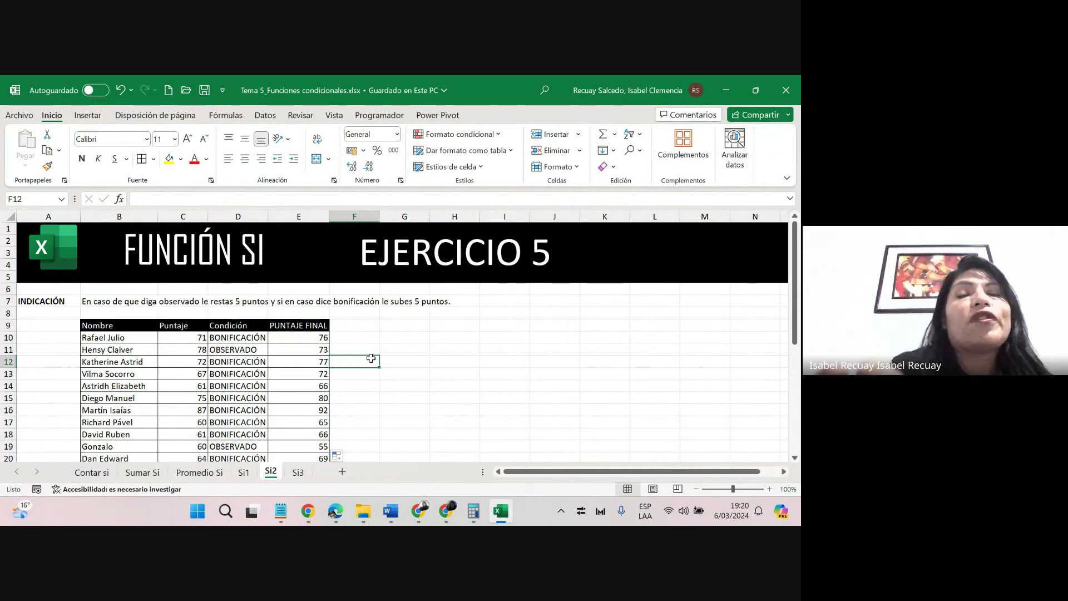
mouse_move(457, 507)
left_click(475, 350)
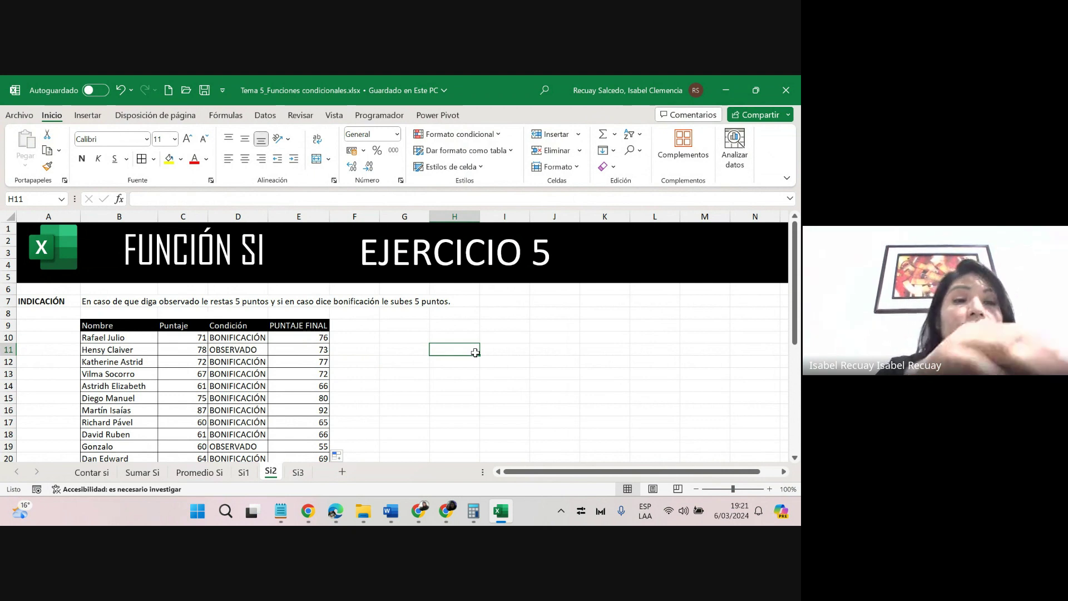
Open exercise 6 on the Si3 sheet, mark the 10% card surcharge and 5% cash discount, and clear the markings.
left_click(298, 472)
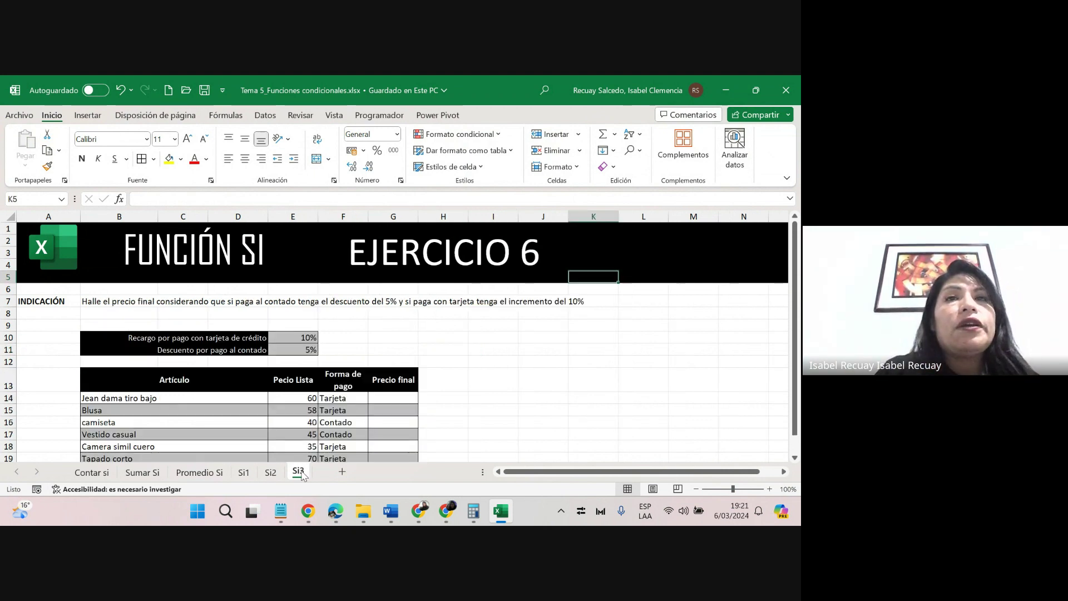
left_click(794, 457)
left_click(794, 458)
left_click(794, 458)
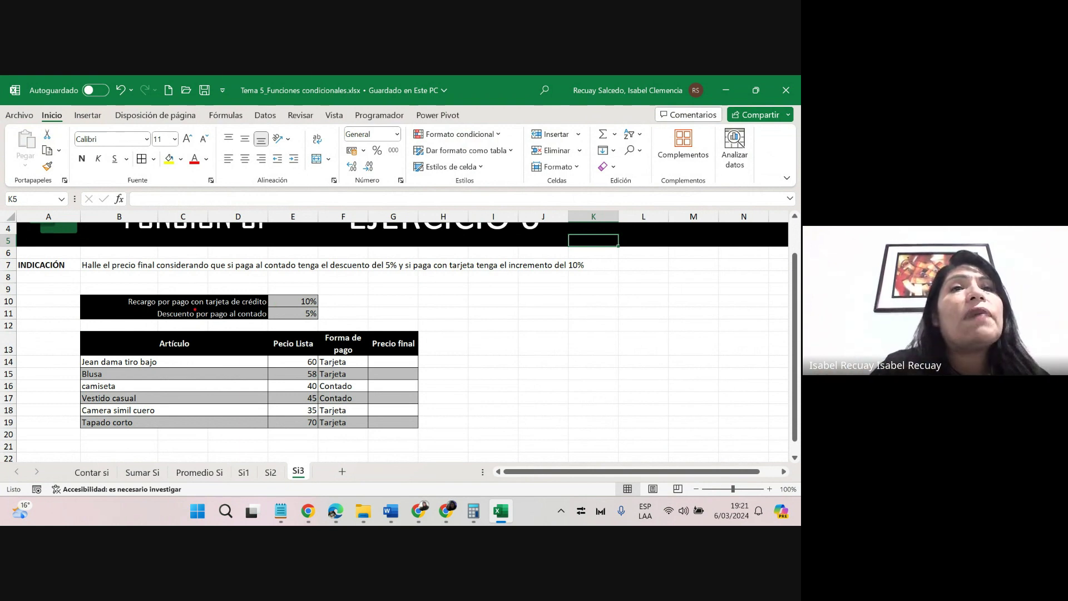
mouse_move(206, 305)
left_mouse_down()
mouse_move(275, 304)
mouse_move(306, 286)
mouse_move(320, 309)
mouse_move(335, 299)
left_mouse_up()
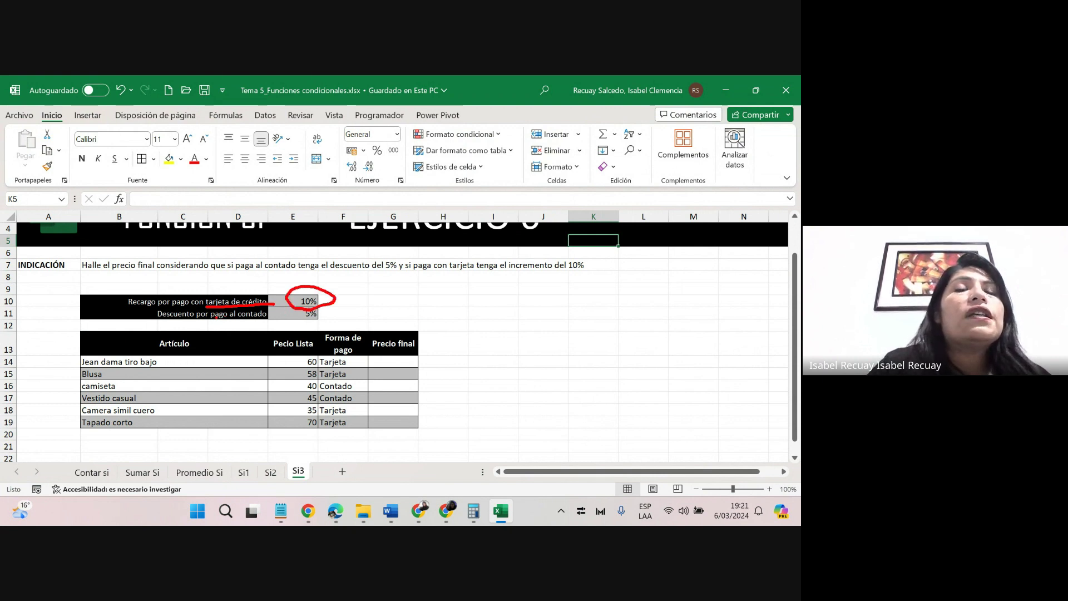
left_click_drag(212, 322, 327, 319)
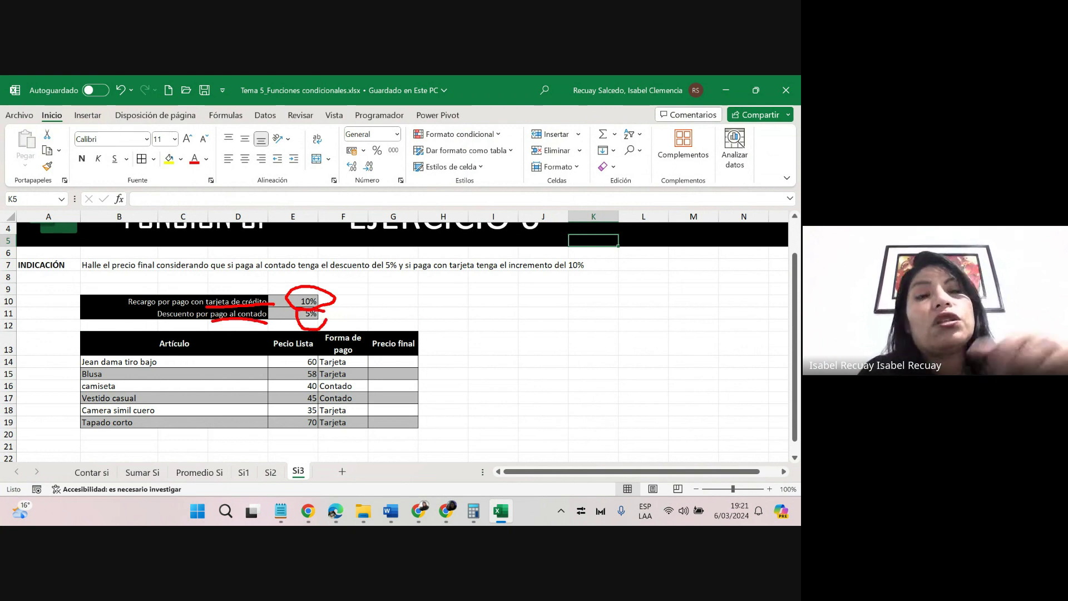
key("Escape")
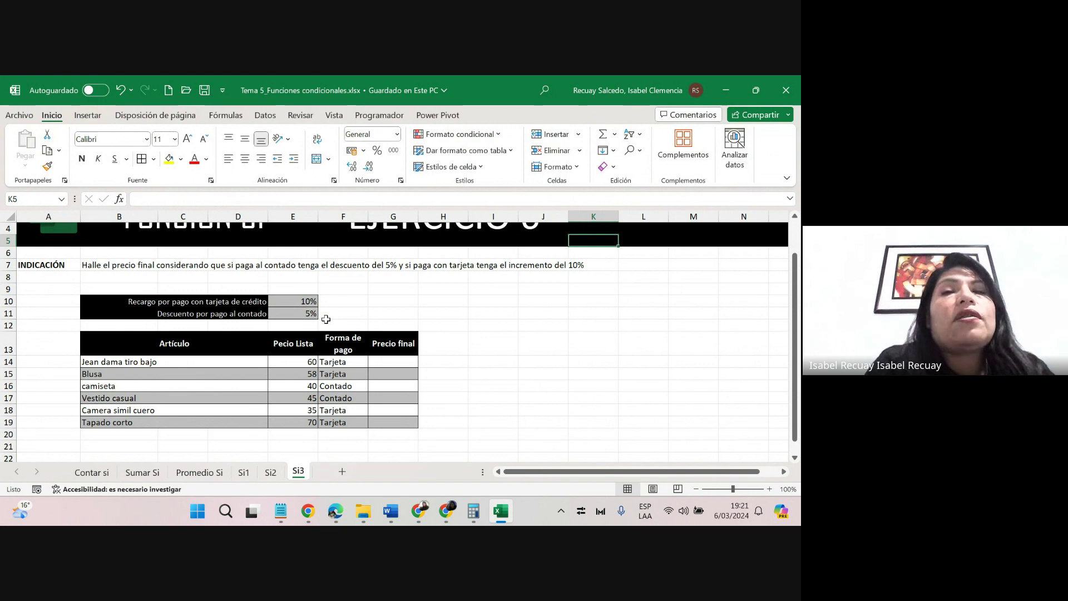
left_click(401, 362)
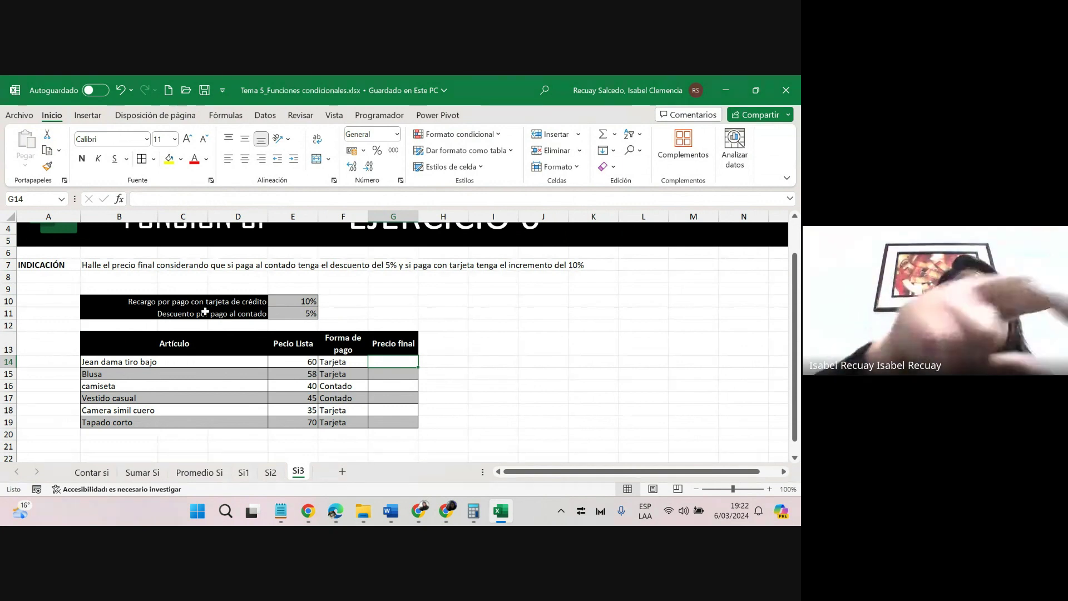
left_click_drag(199, 306, 239, 306)
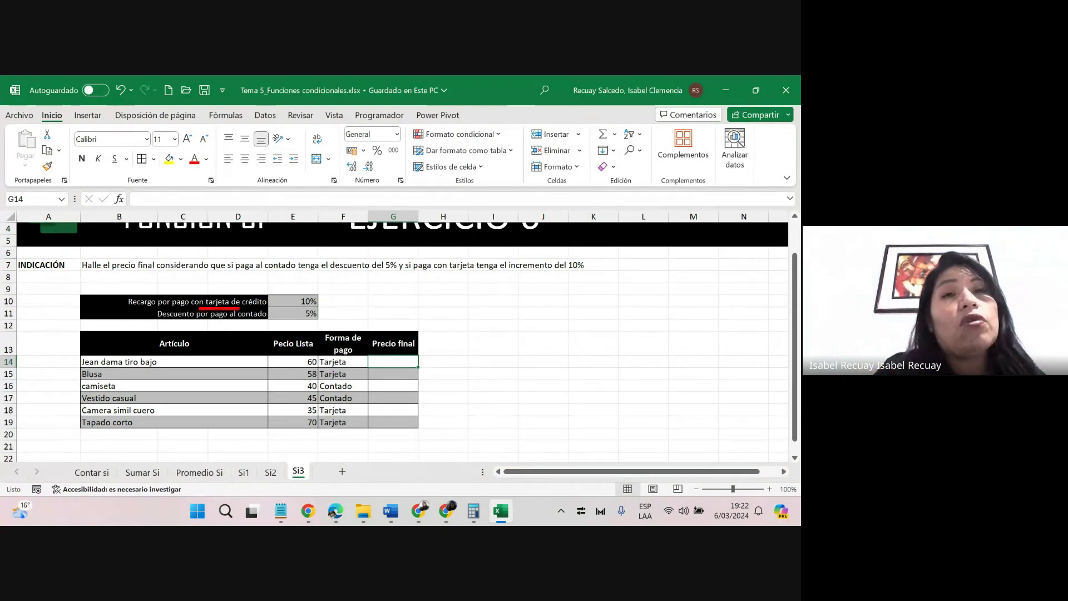
key("Escape")
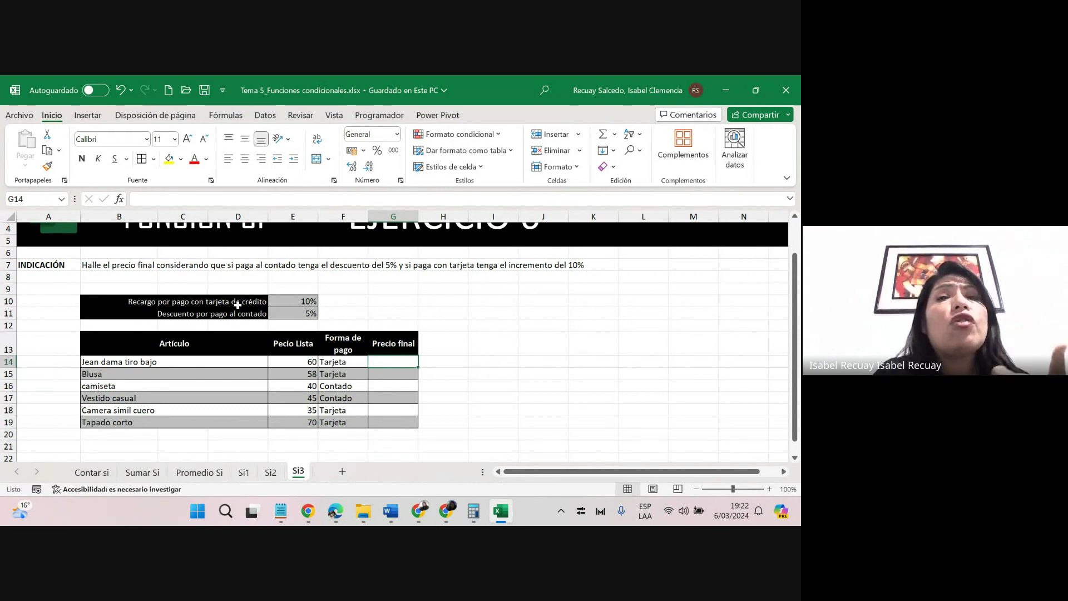
Underline the list price in E14, handwrite 66 with a tick for its Precio final, and clear the drawings.
key("ctrl+2")
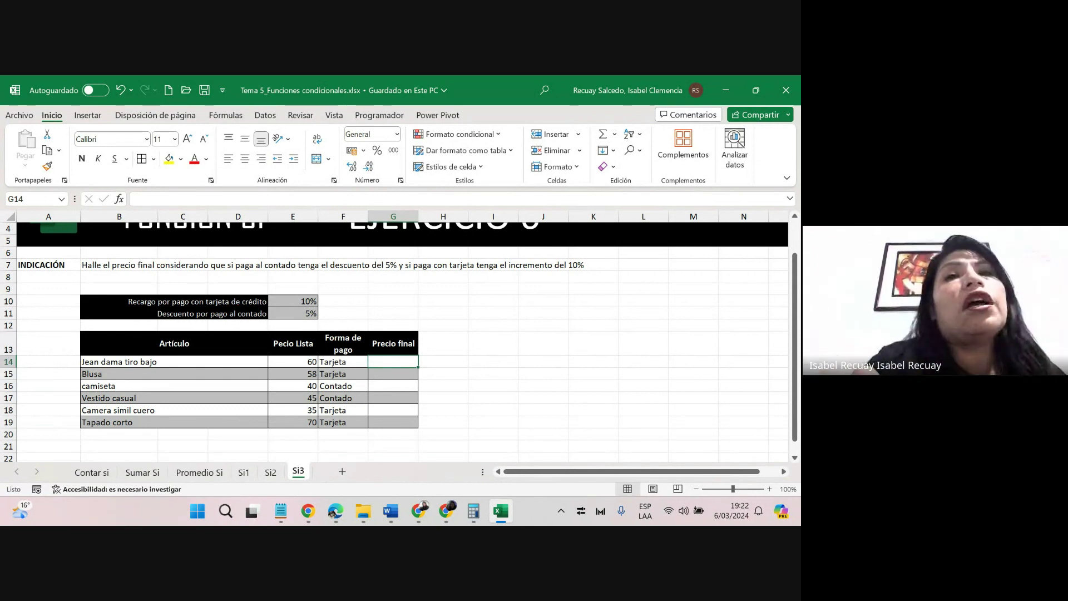
left_click_drag(304, 369, 319, 368)
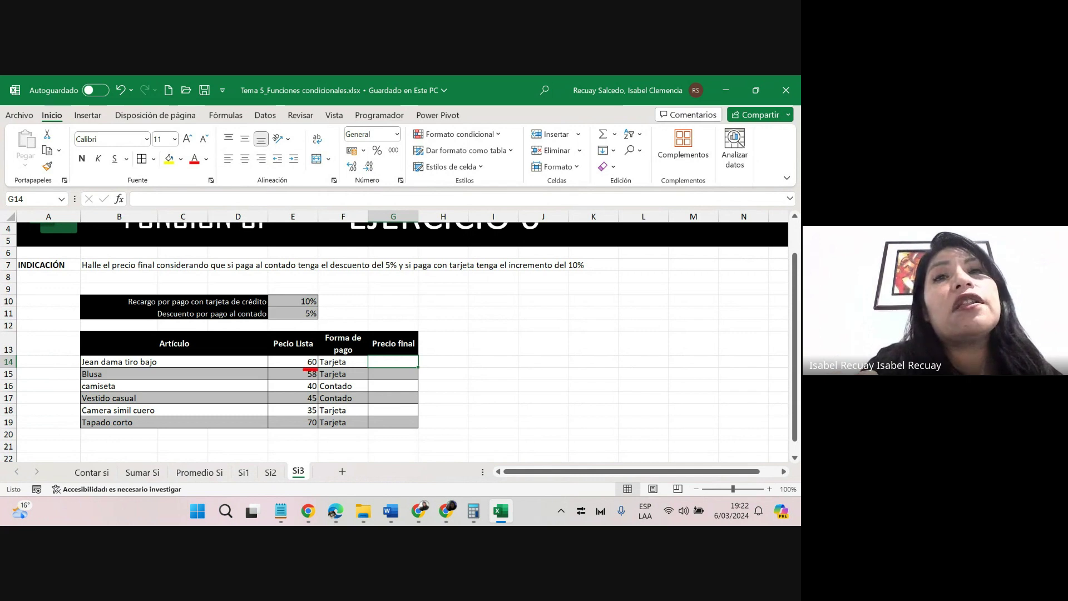
left_click_drag(396, 355, 391, 363)
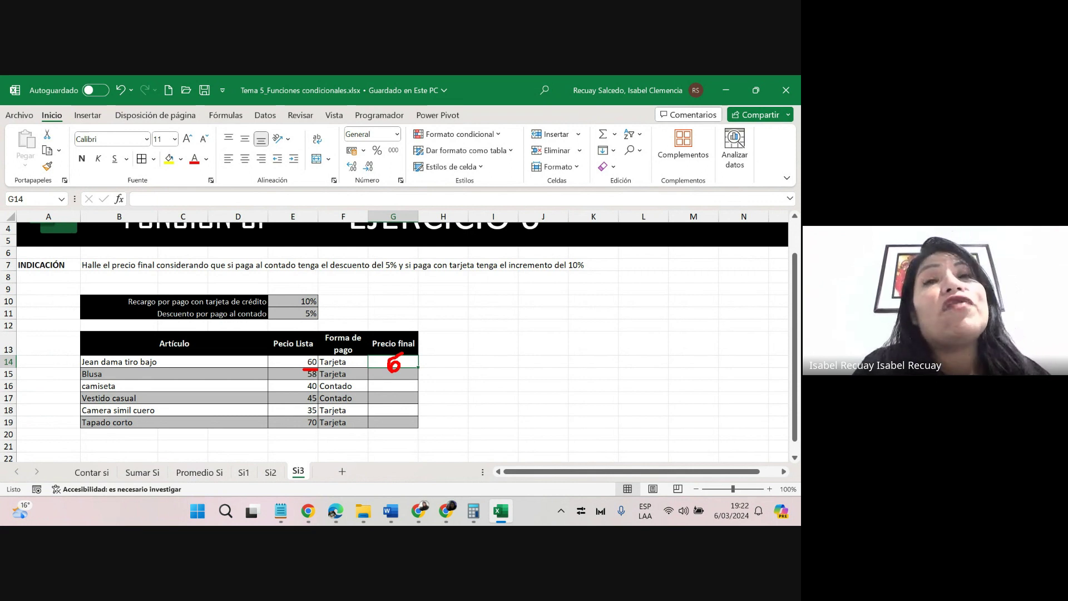
mouse_move(369, 366)
left_mouse_down()
mouse_move(386, 369)
mouse_move(380, 361)
left_mouse_up()
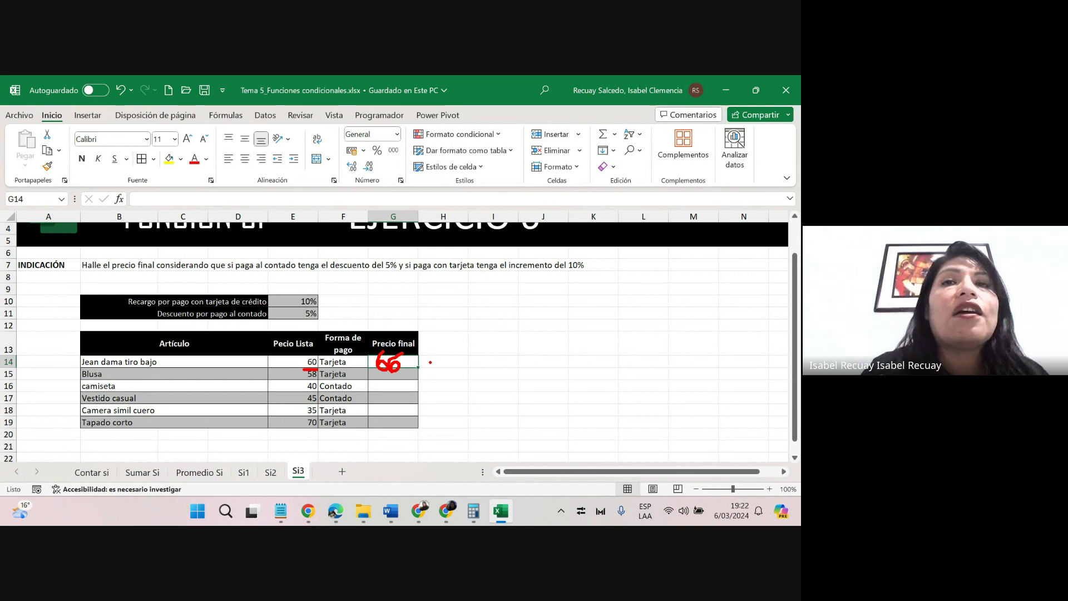
left_click_drag(430, 362, 463, 340)
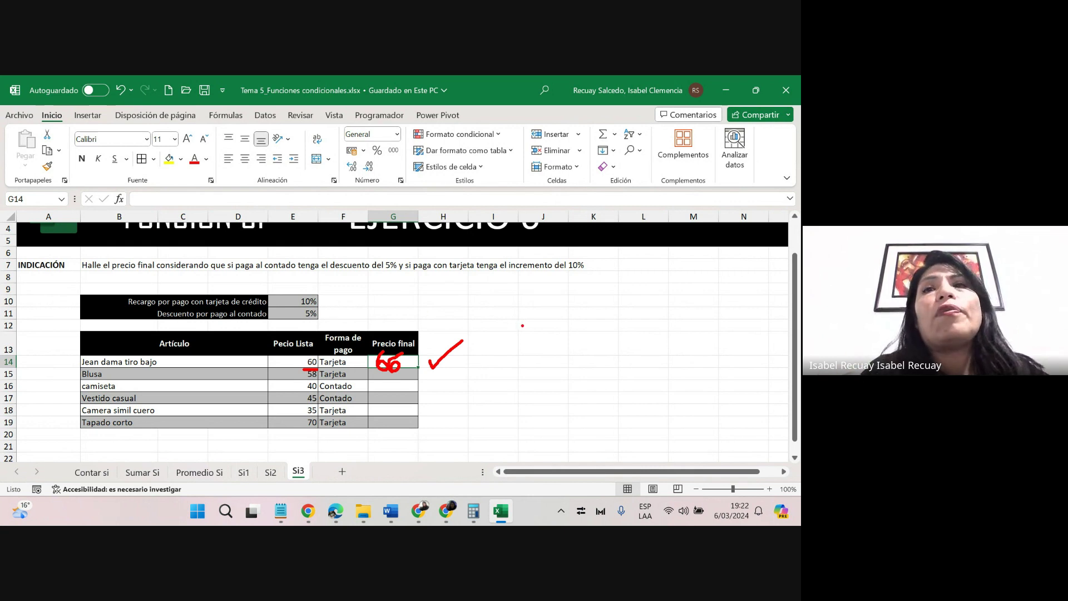
key("Escape")
Enter the example percentage formula =50*20% in cell J11 and reopen it briefly to show its terms.
left_click(526, 313)
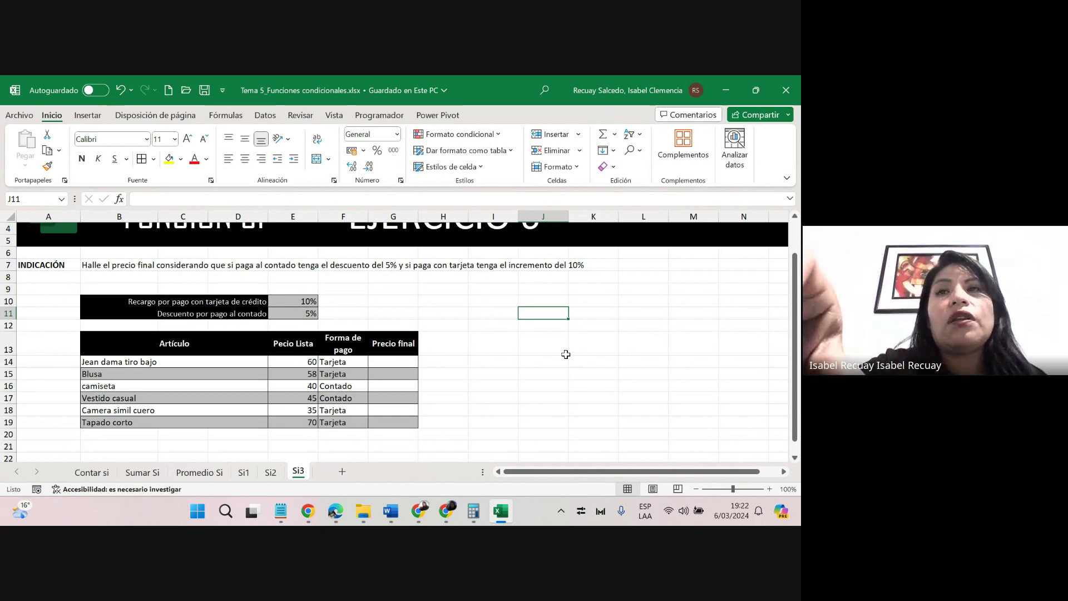
type("=")
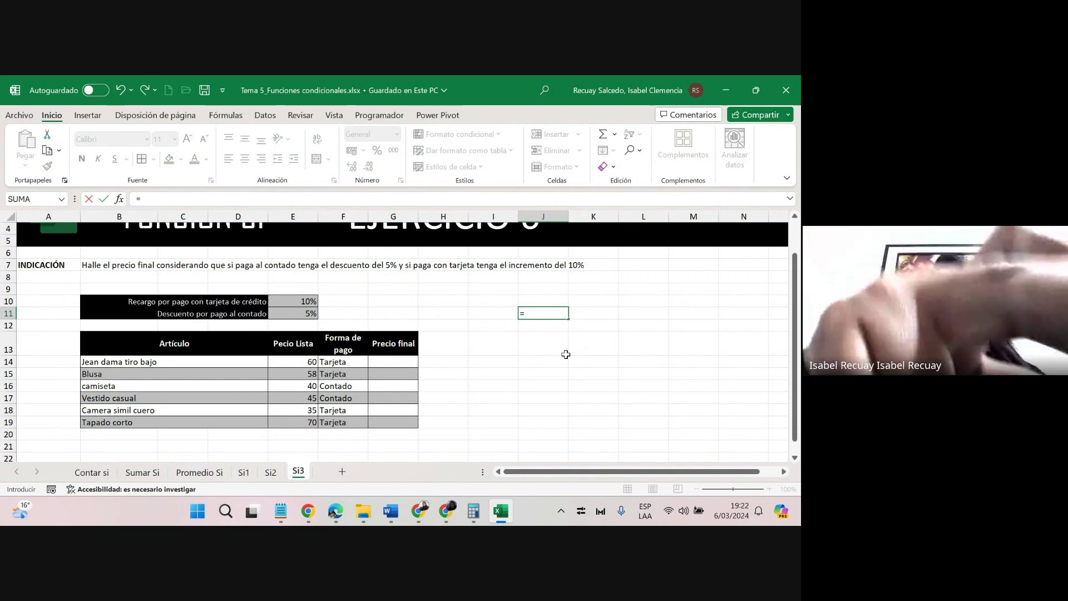
type("50*")
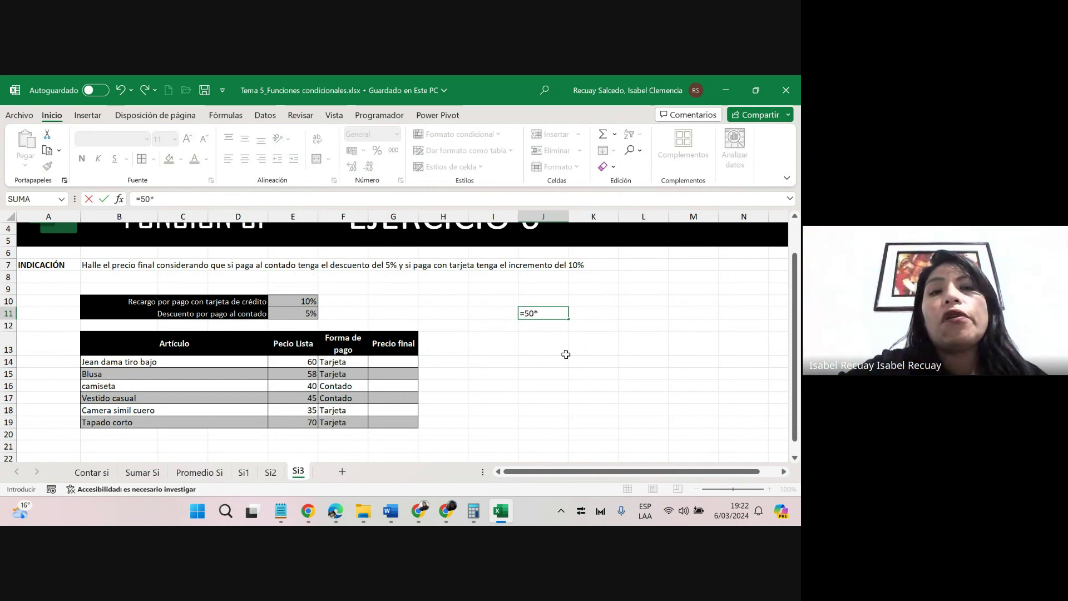
type("20%")
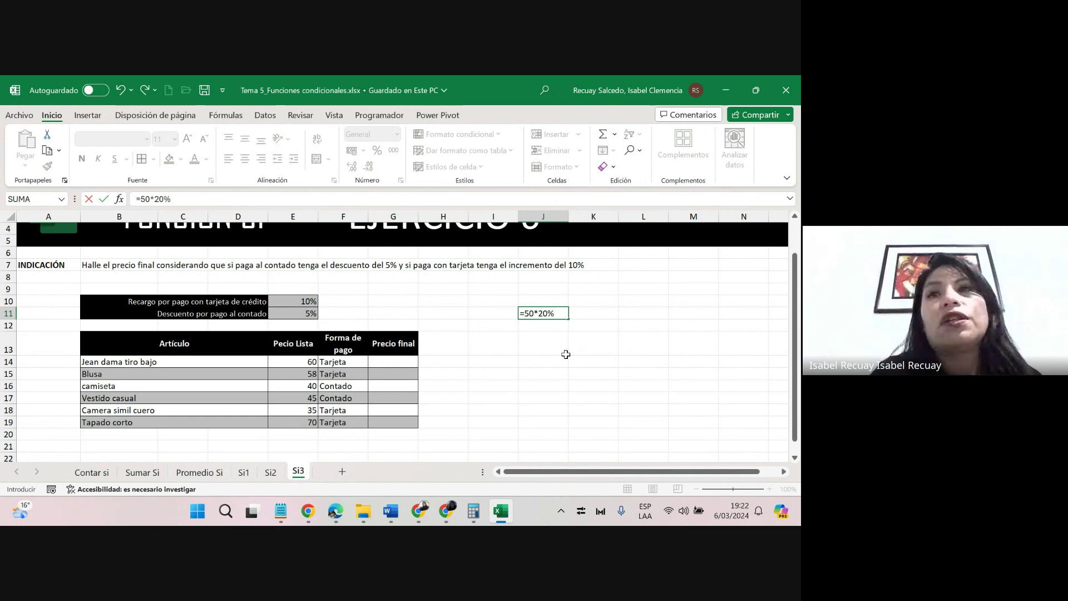
key("ctrl+Return")
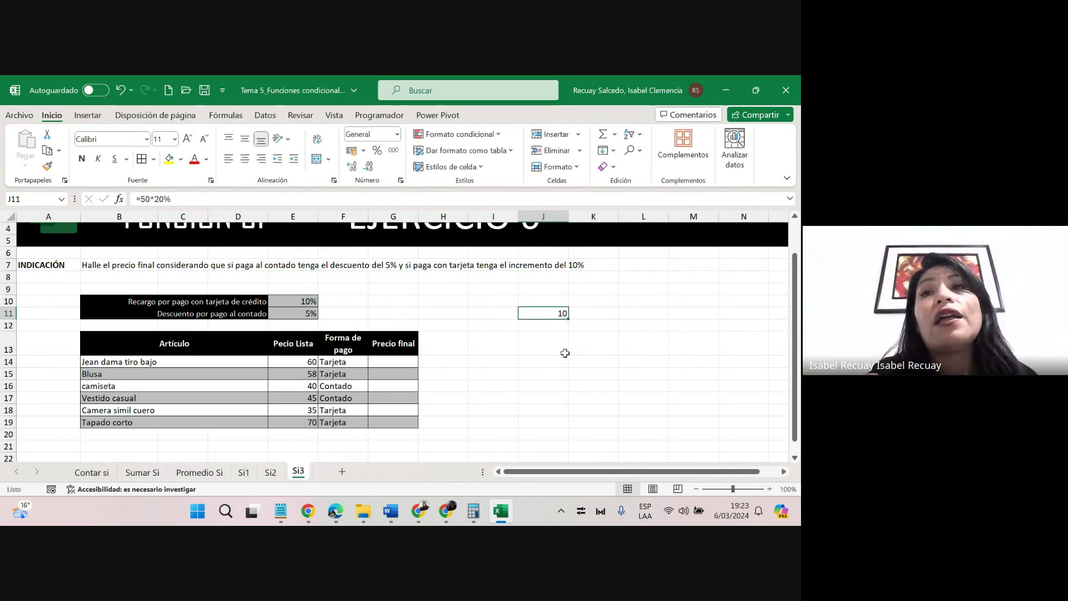
double_click(554, 313)
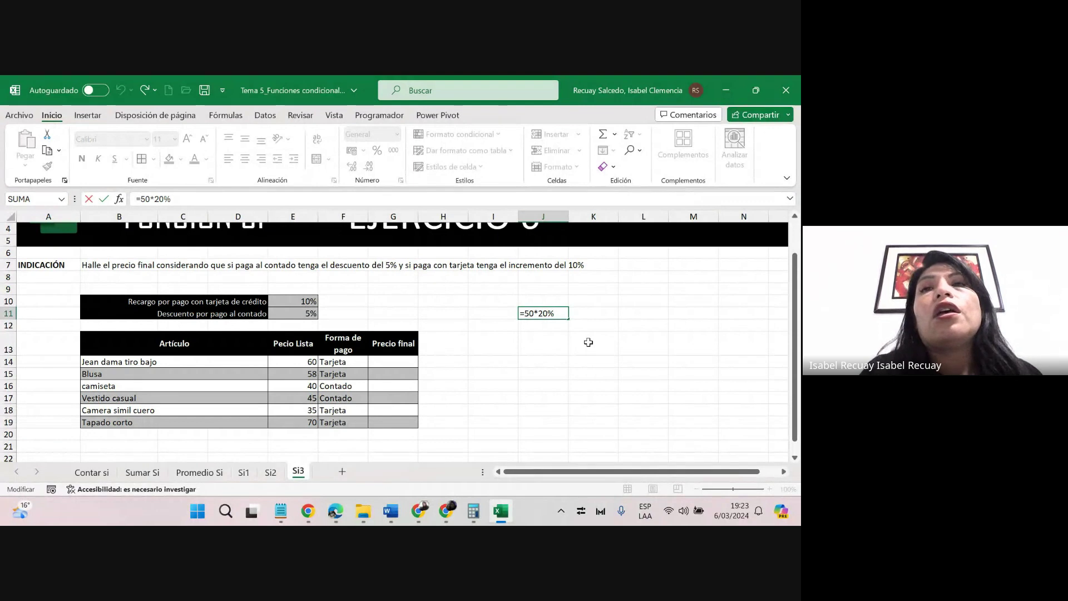
key("Return")
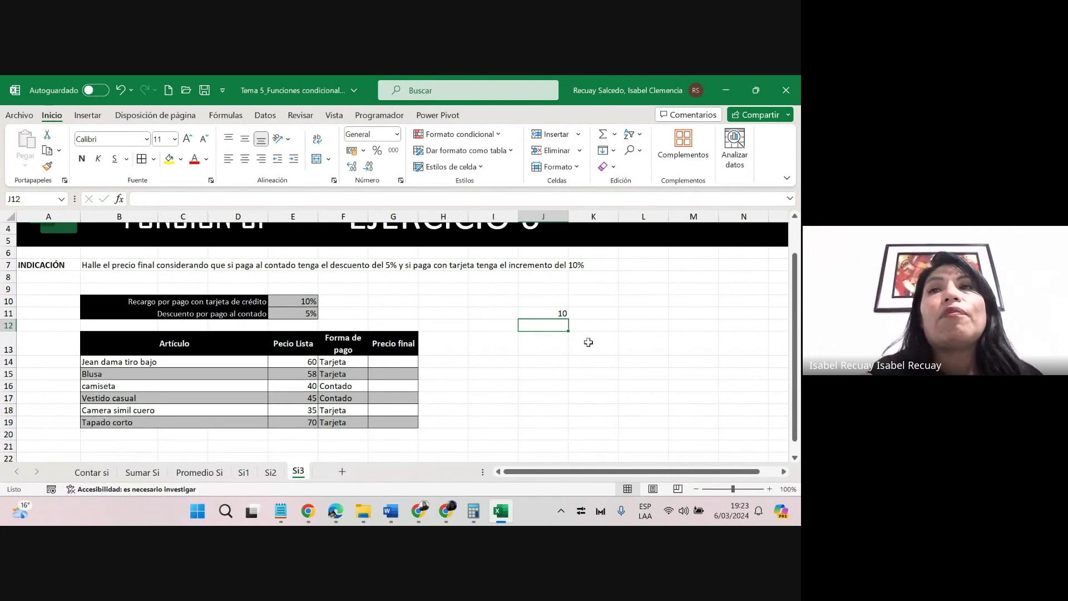
Change the example formula in J11 to =50*120% so it includes the increase, and select the cell again.
double_click(555, 313)
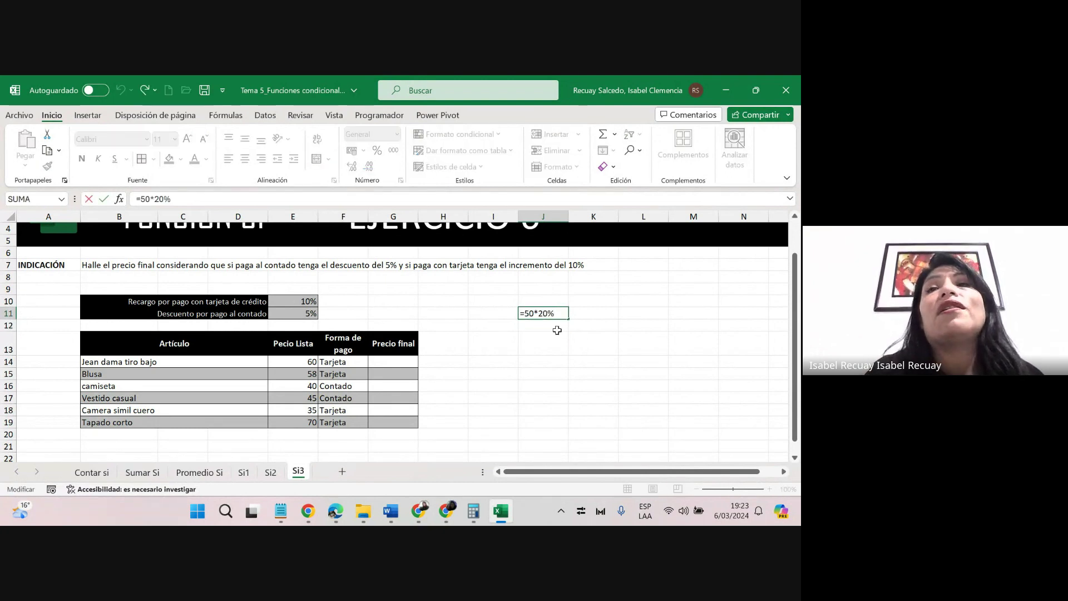
left_click(538, 313)
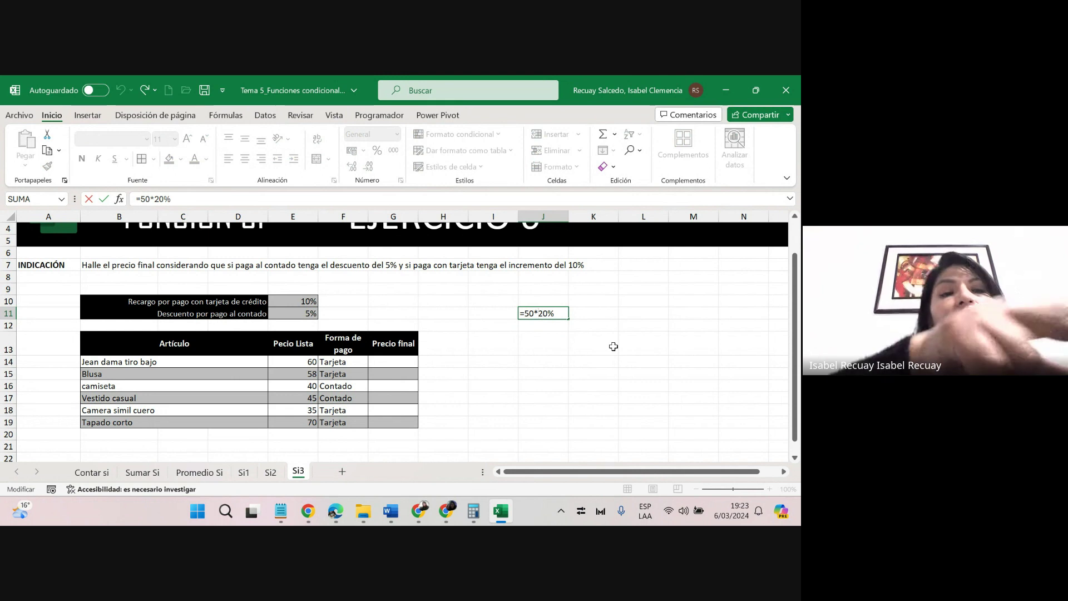
type("1")
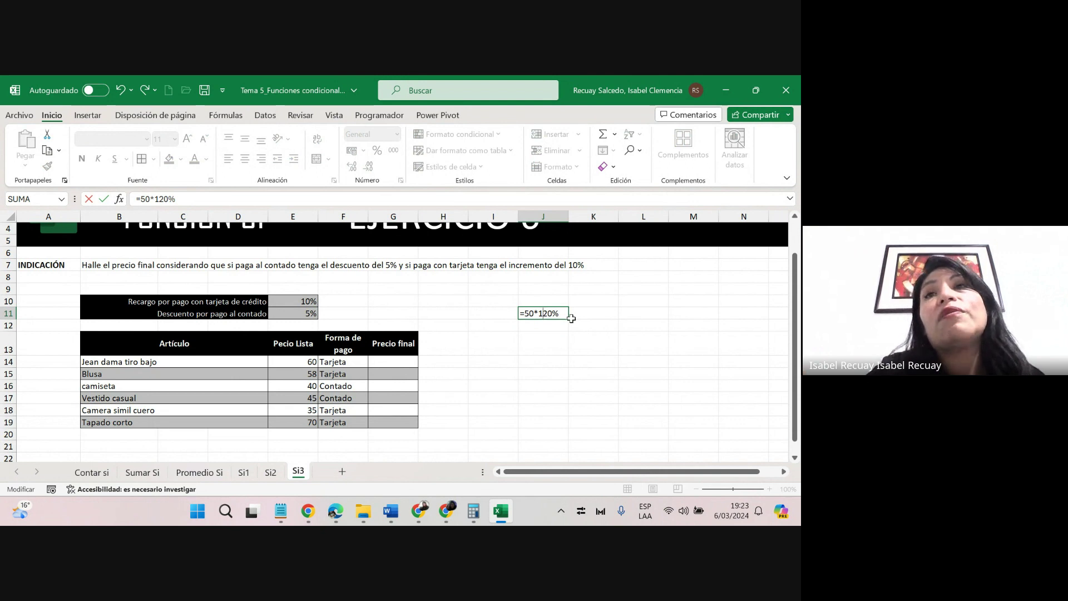
key("Return")
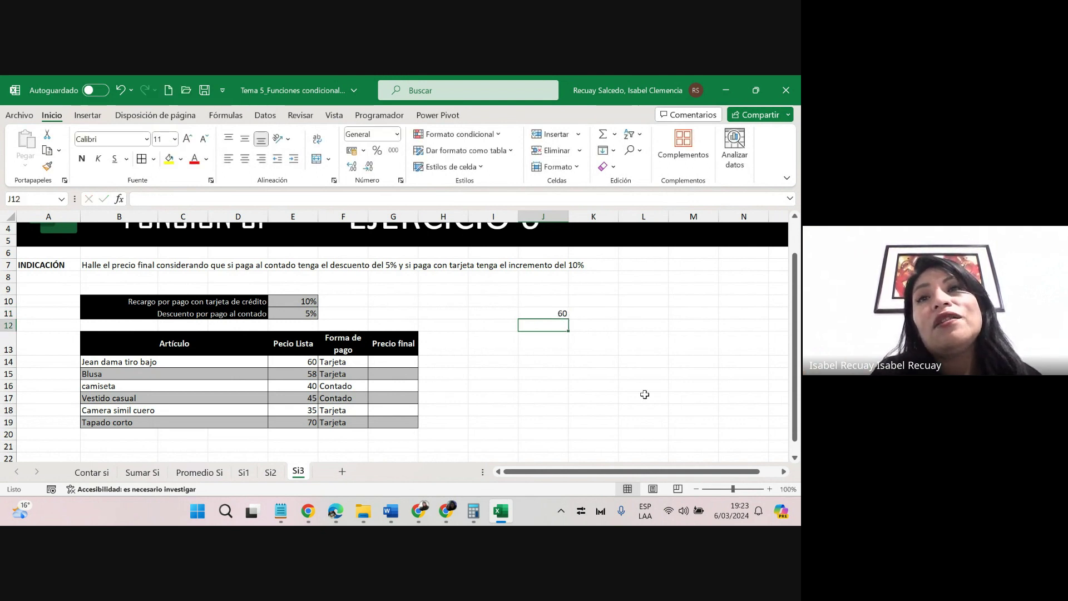
key("Up")
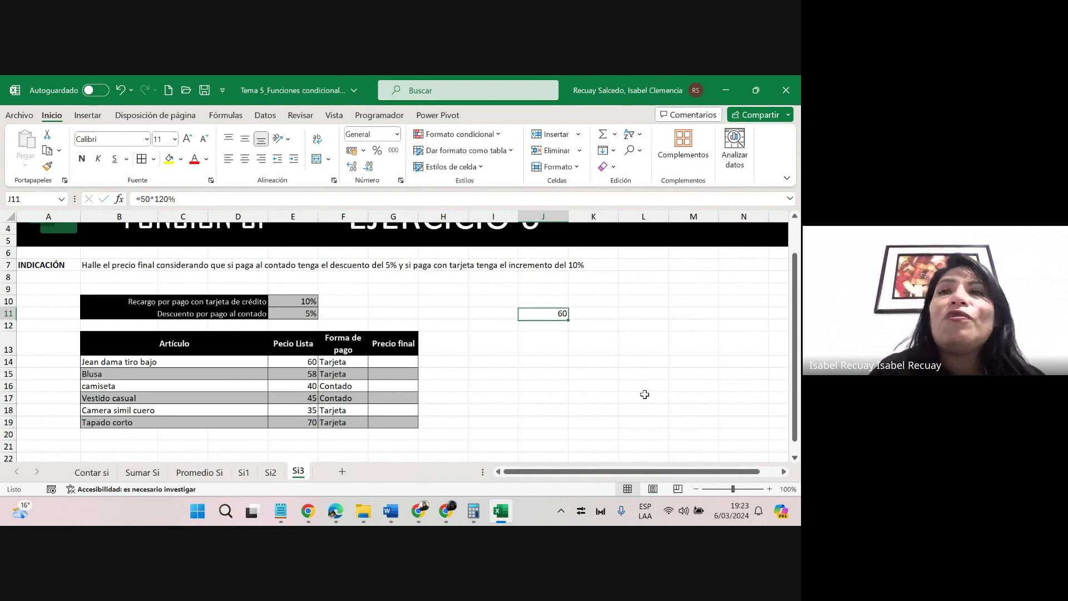
Clear the example formula in J11, then enter 110% in F10 for the card surcharge and 95% in F11 for the cash discount.
key("Delete")
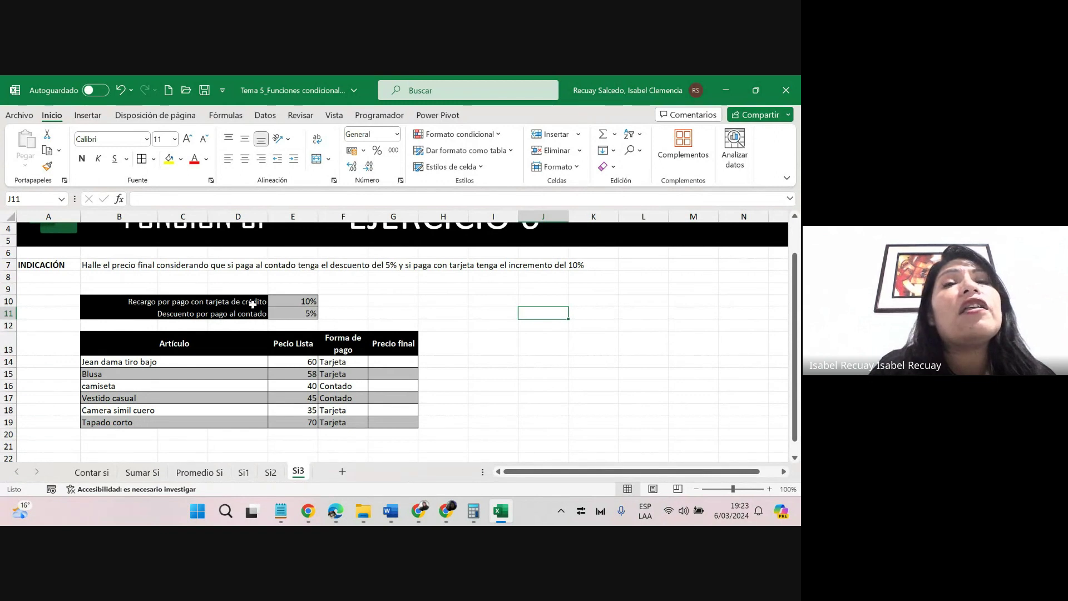
left_click(350, 302)
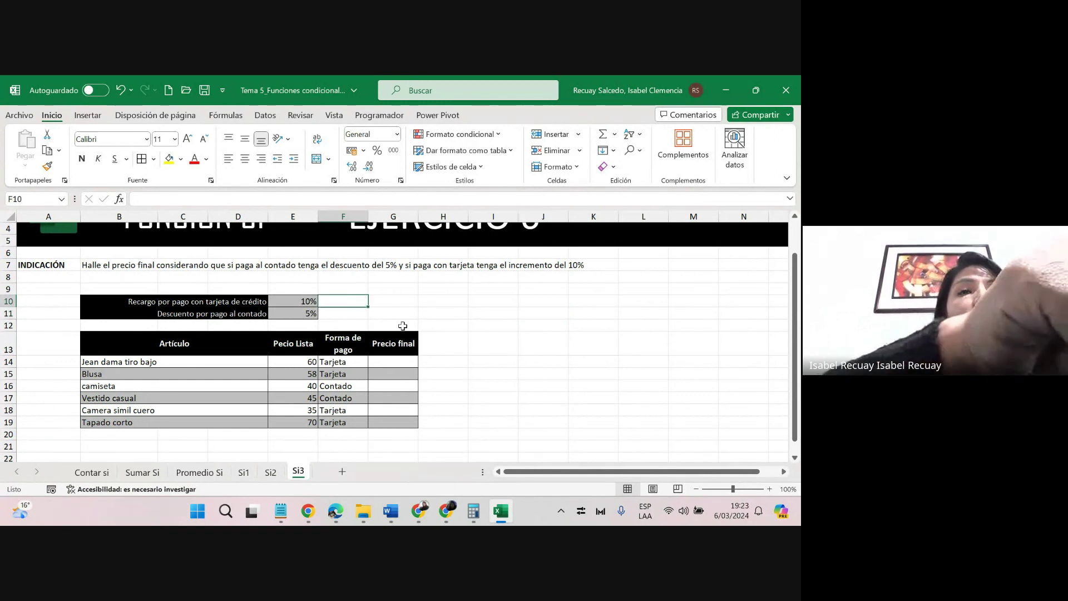
type("110%")
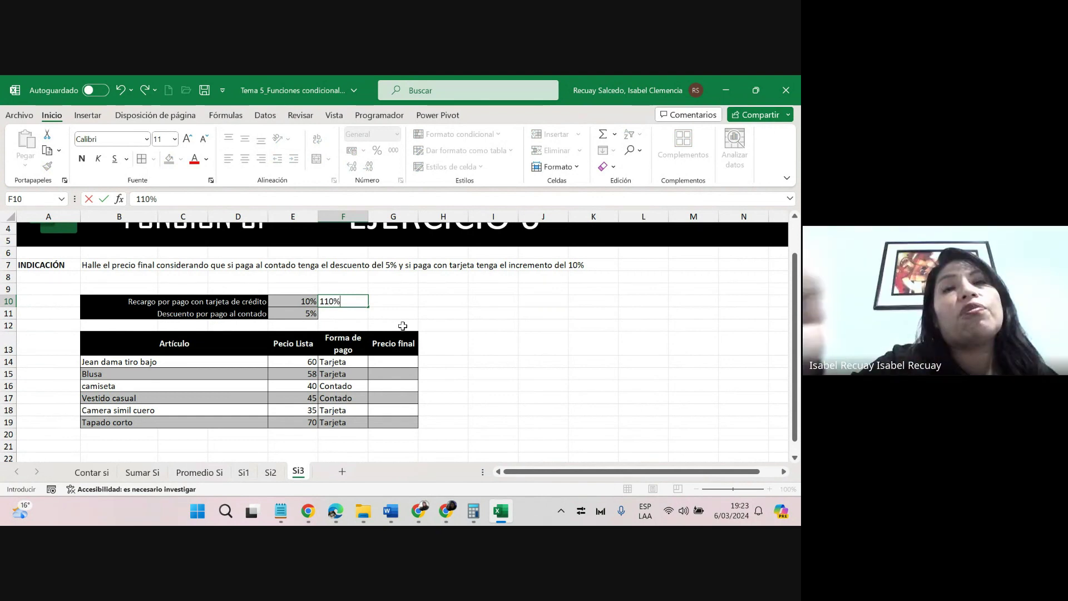
key("Return")
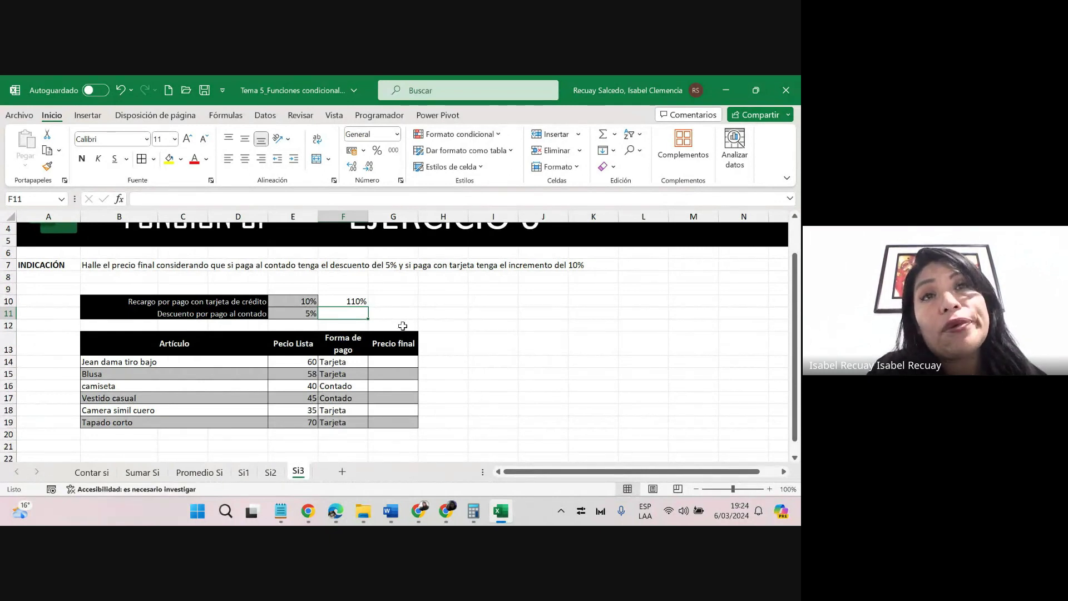
type("9")
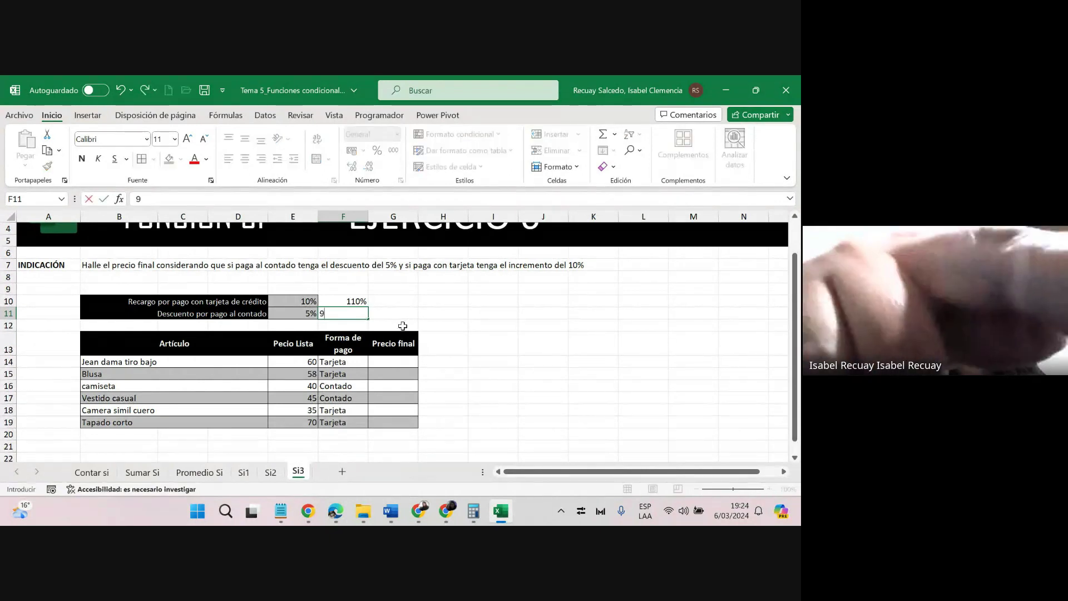
type("5%")
key("Return")
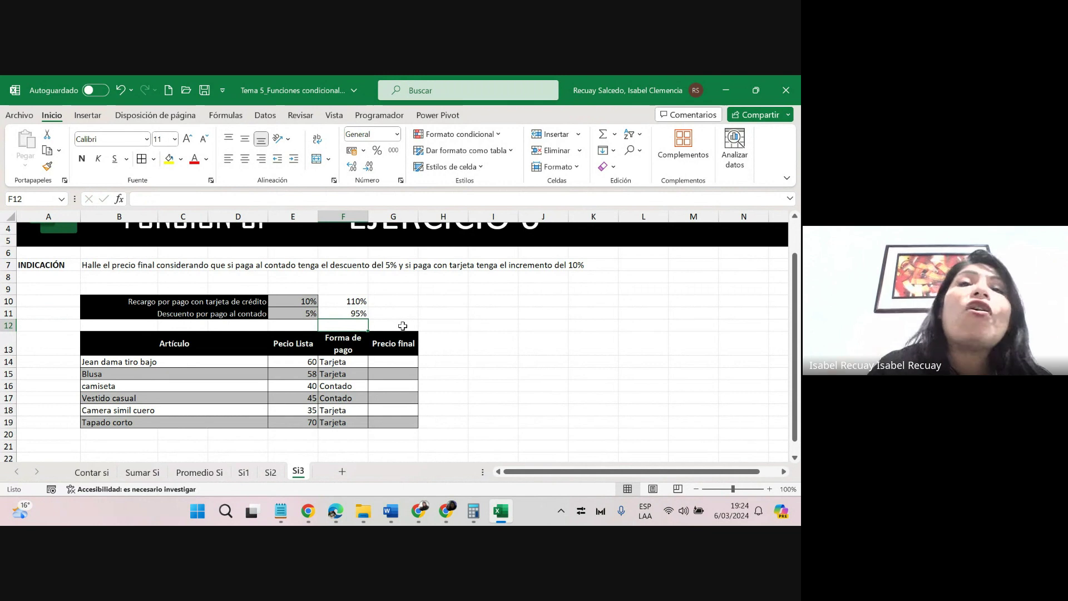
Select the empty Precio final cells G14:G19 of the article table.
left_click(391, 362)
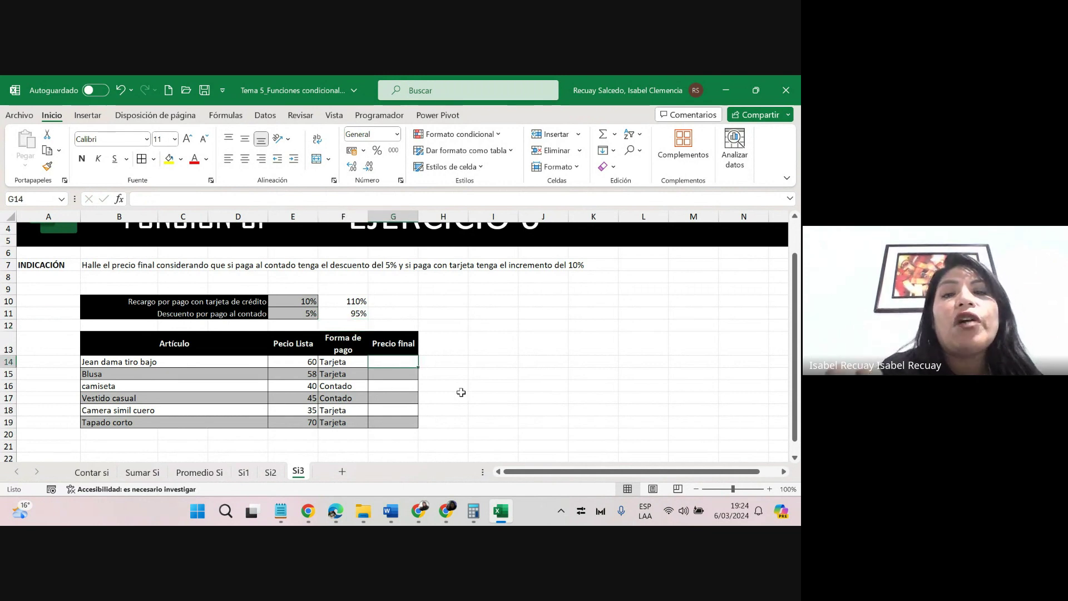
key("ctrl+shift+Down")
key("ctrl+shift+Up")
key("Down")
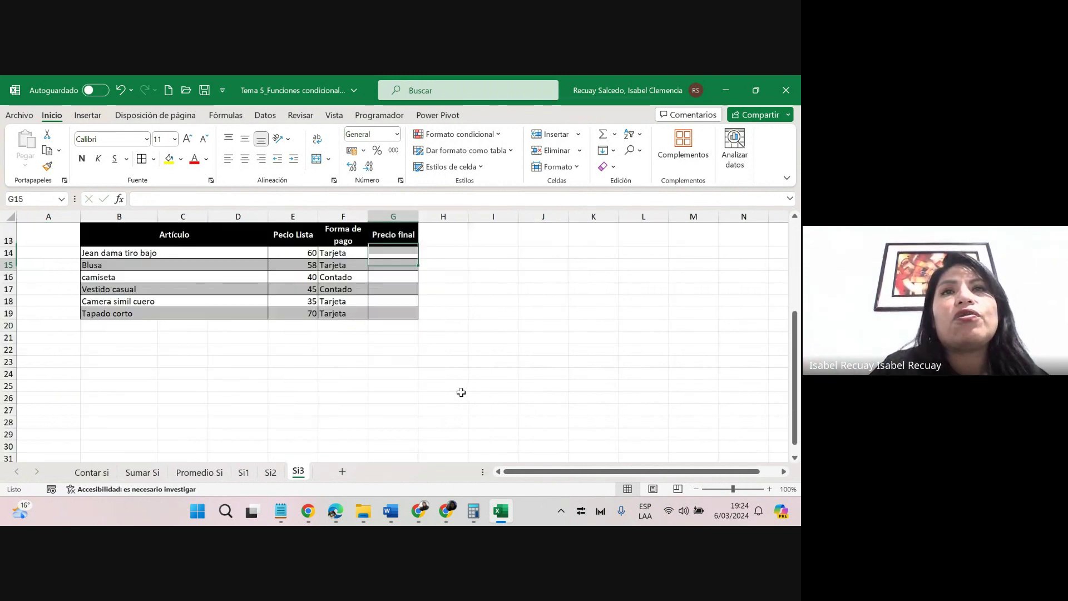
key("Up")
key("shift+Down")
key("shift+Down")
key("shift+Down")
key("shift+Down")
key("shift+Down")
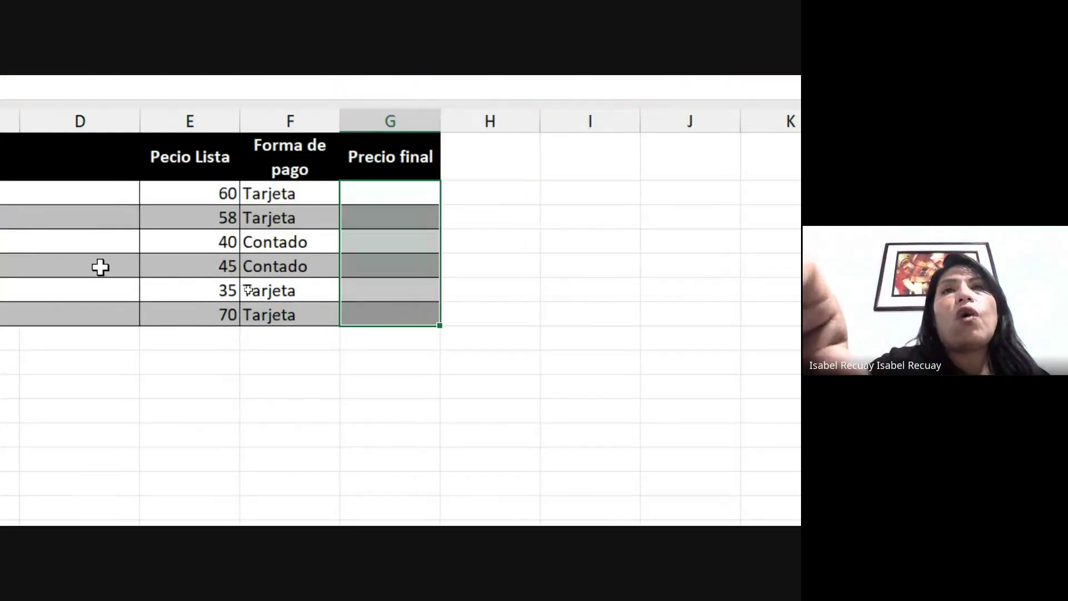
Start an SI formula for the selected cells with the logical test F14="TARJETA".
type("=SI(")
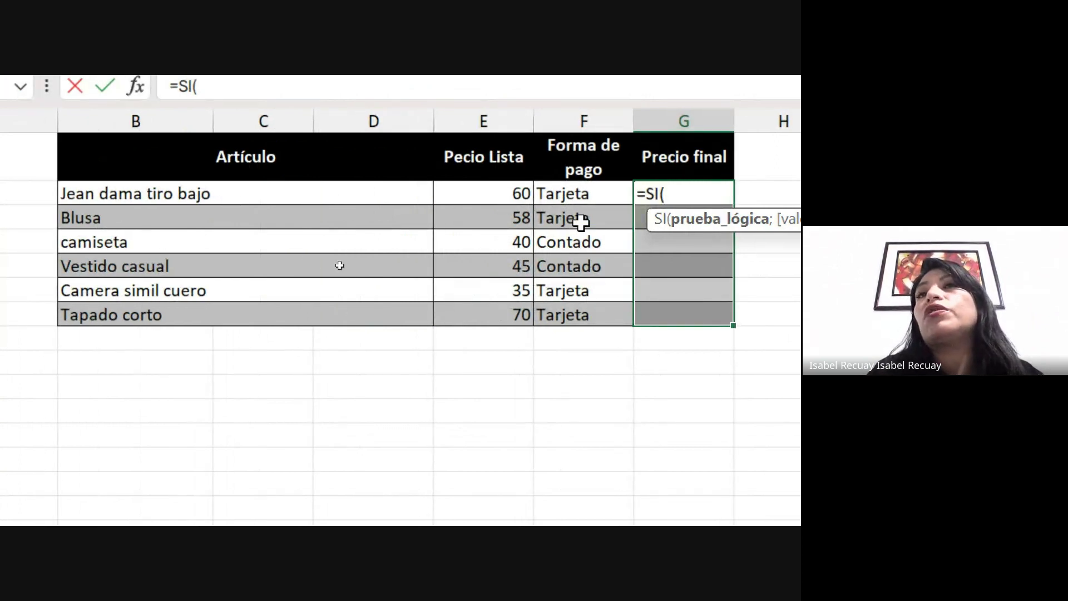
left_click(562, 193)
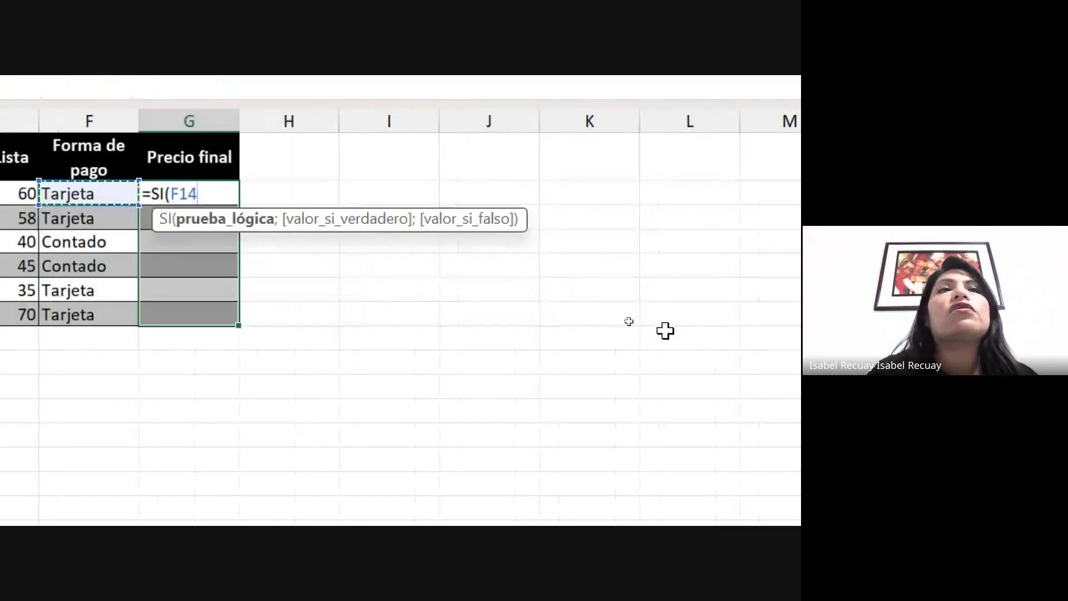
type("=")
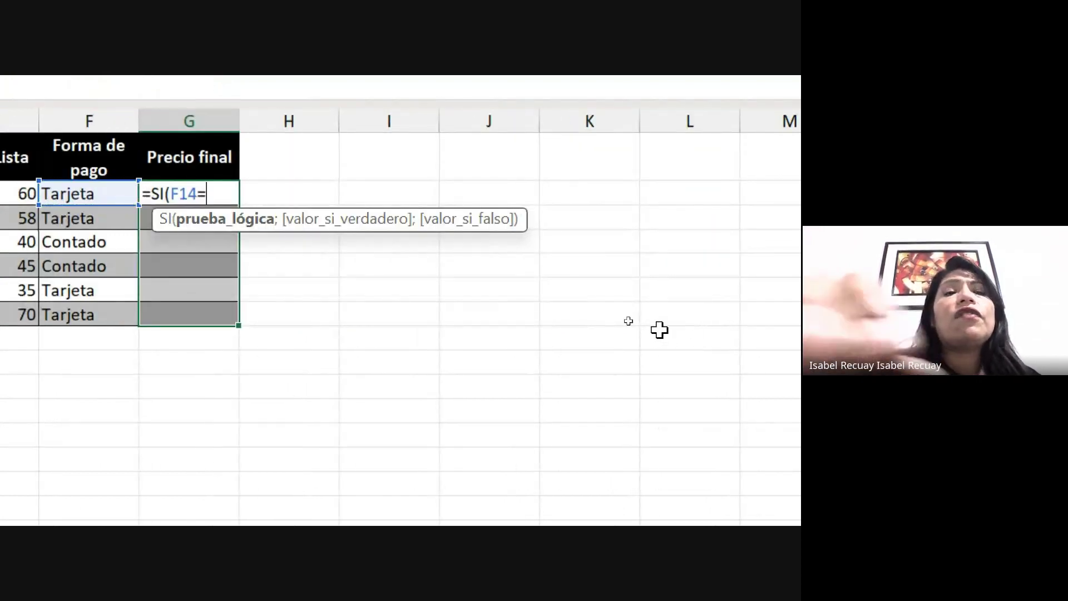
type("\"TA")
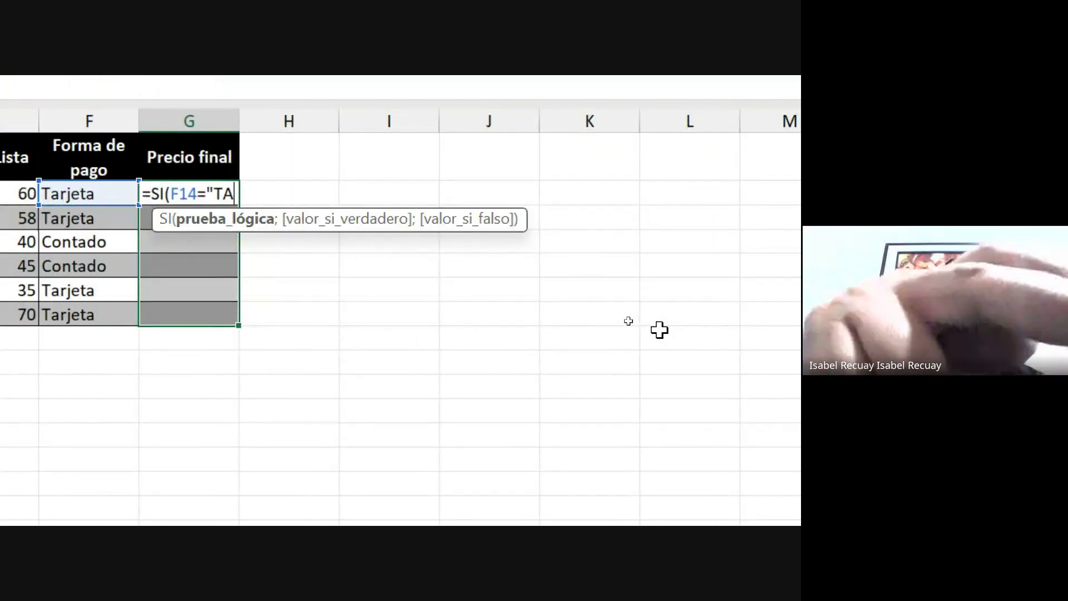
type("RJET")
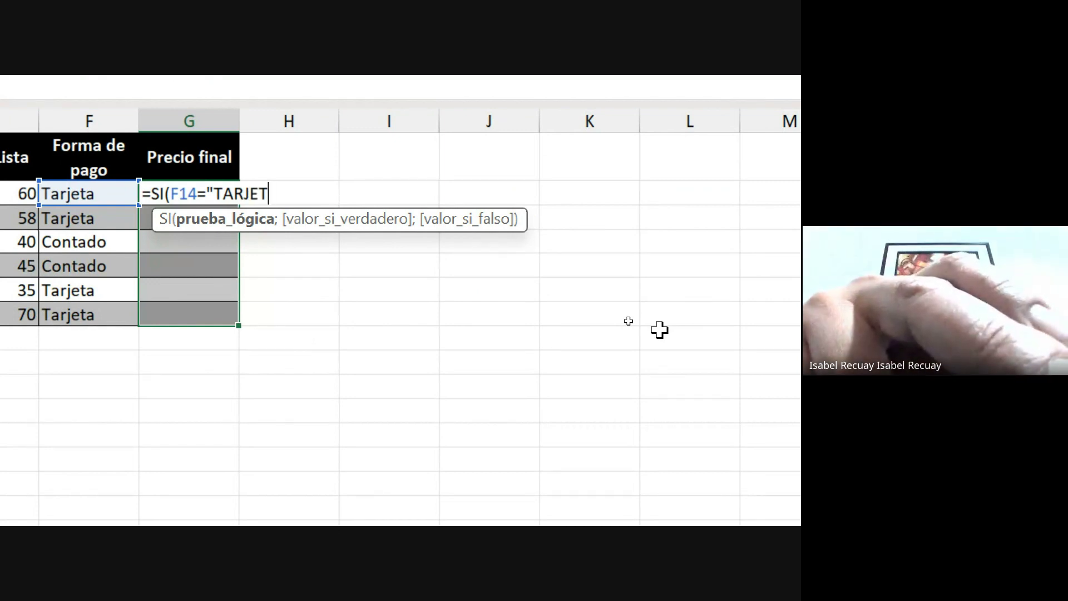
type("A\"")
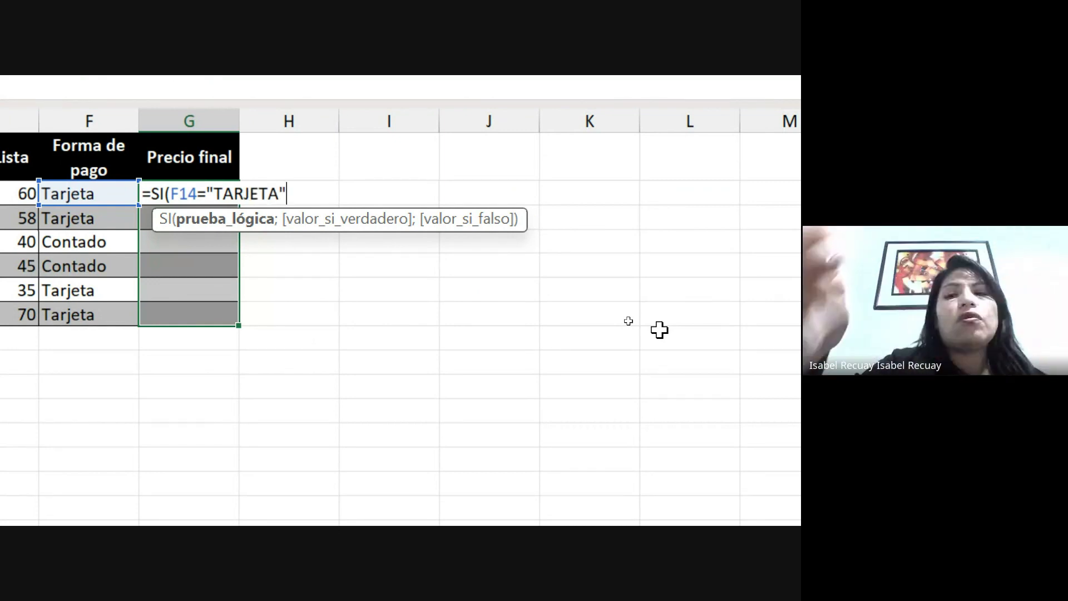
type(";")
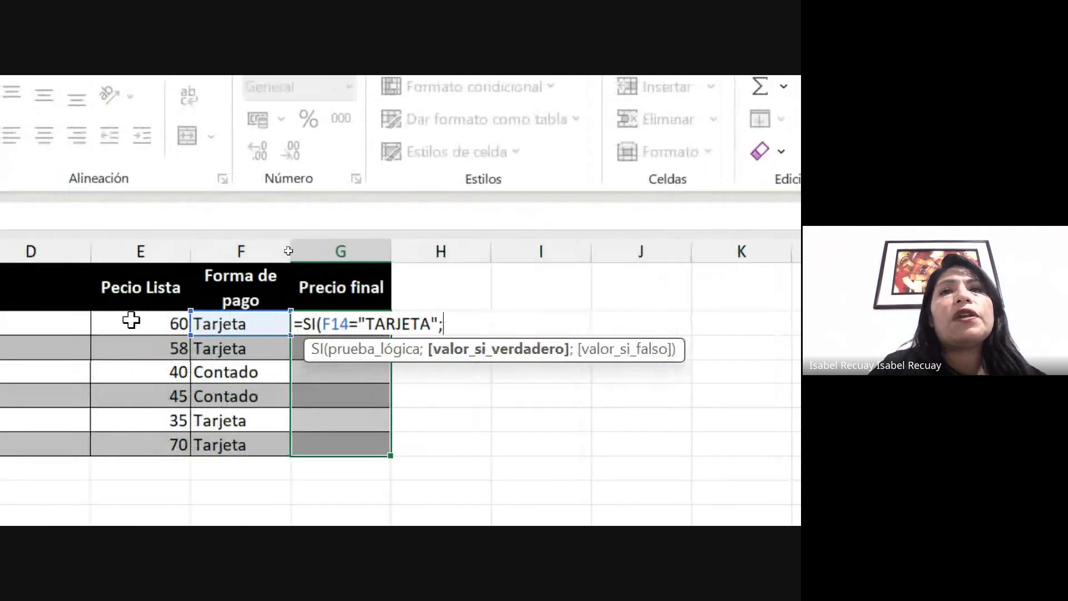
Add E14*110% as the SI formula's value if true, for card payments.
left_click(132, 320)
type("*")
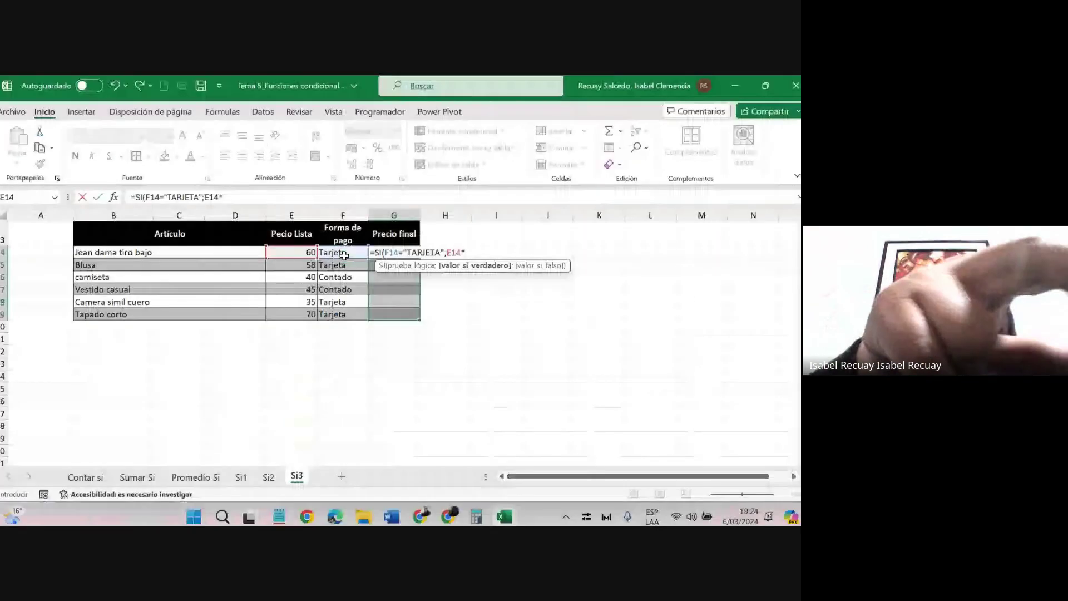
left_click_drag(794, 318, 794, 276)
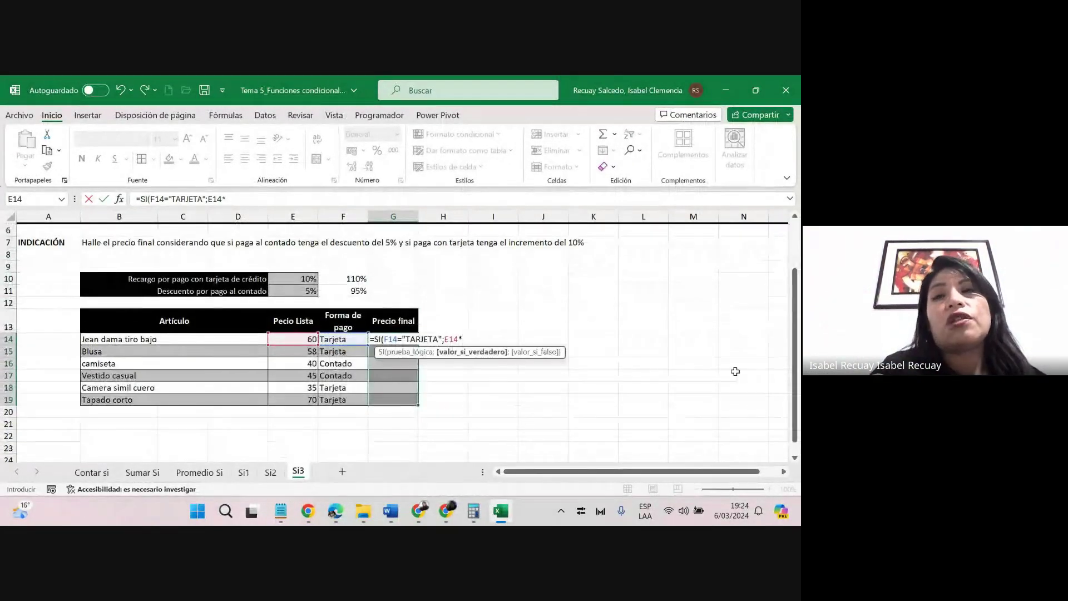
left_click_drag(795, 336, 800, 383)
type("1")
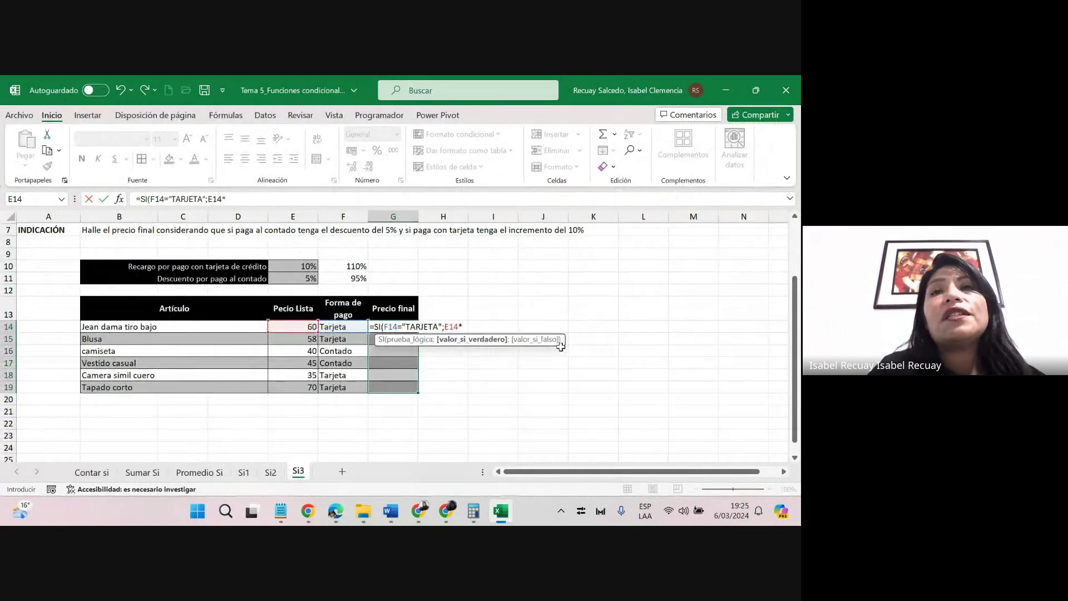
type("10")
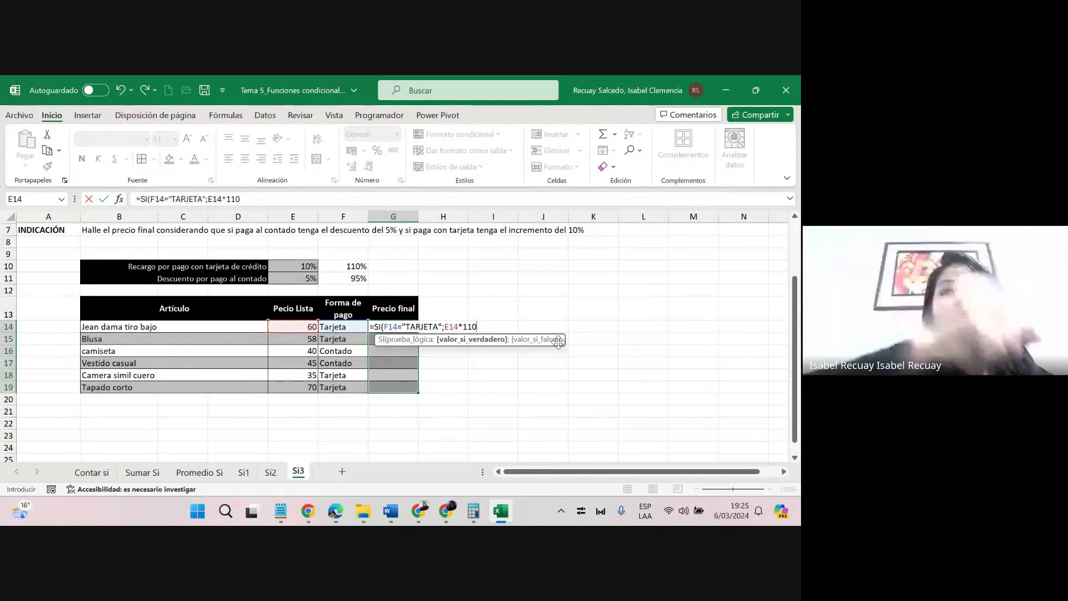
type("%")
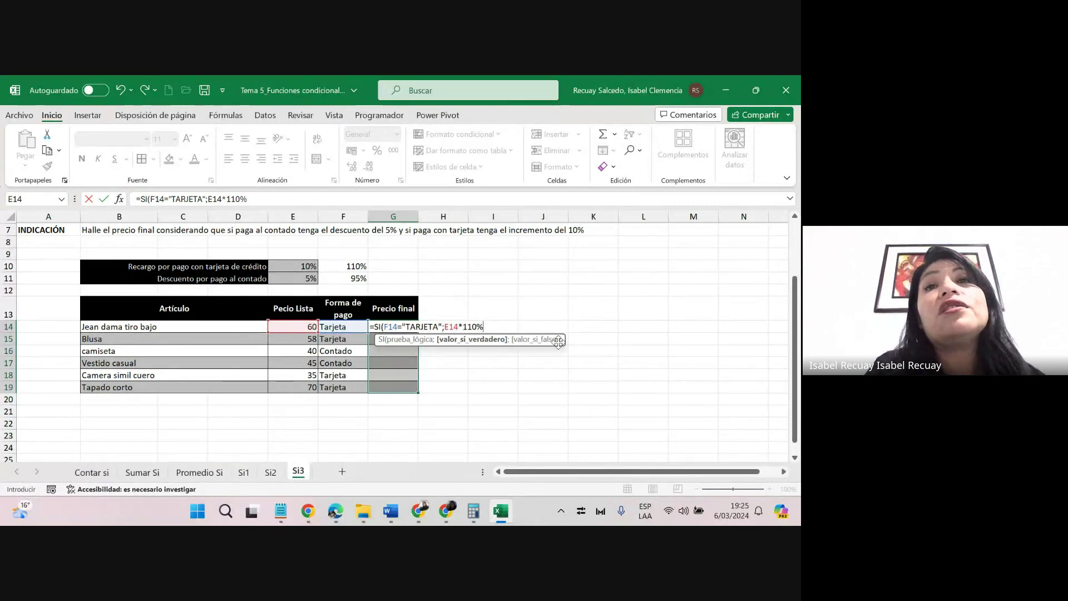
Add E14*95% as the value if false, close the SI formula, and enter it in all the selected cells G14:G19.
type(";")
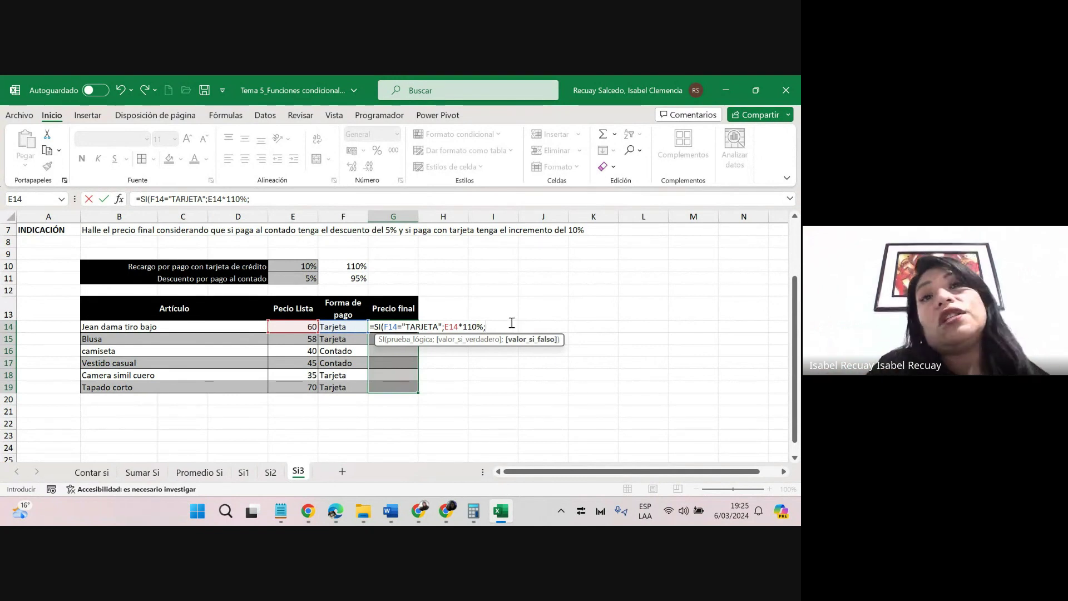
left_click(299, 327)
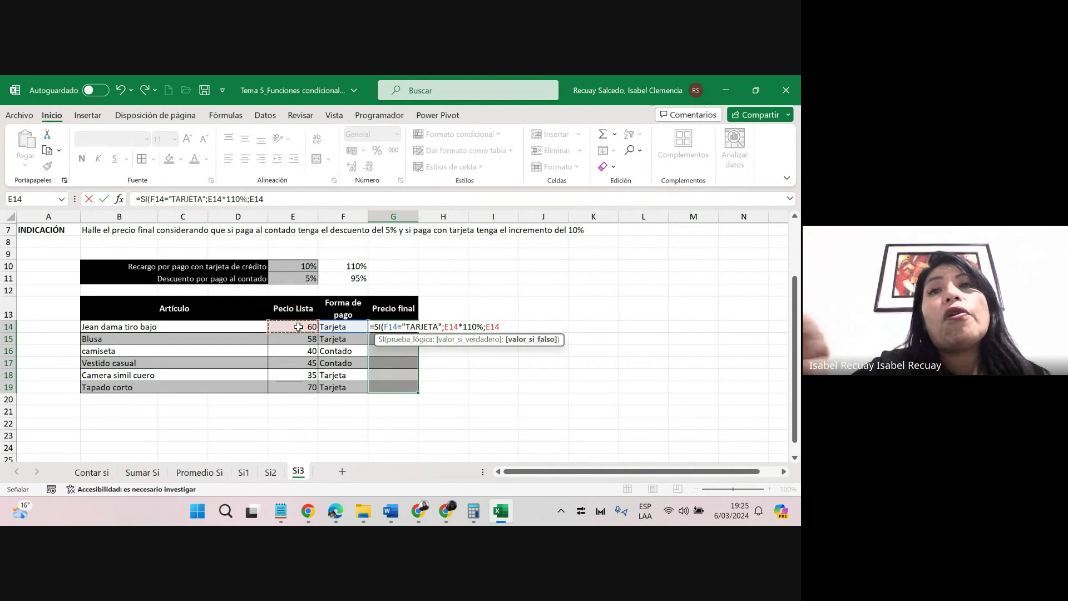
type("*")
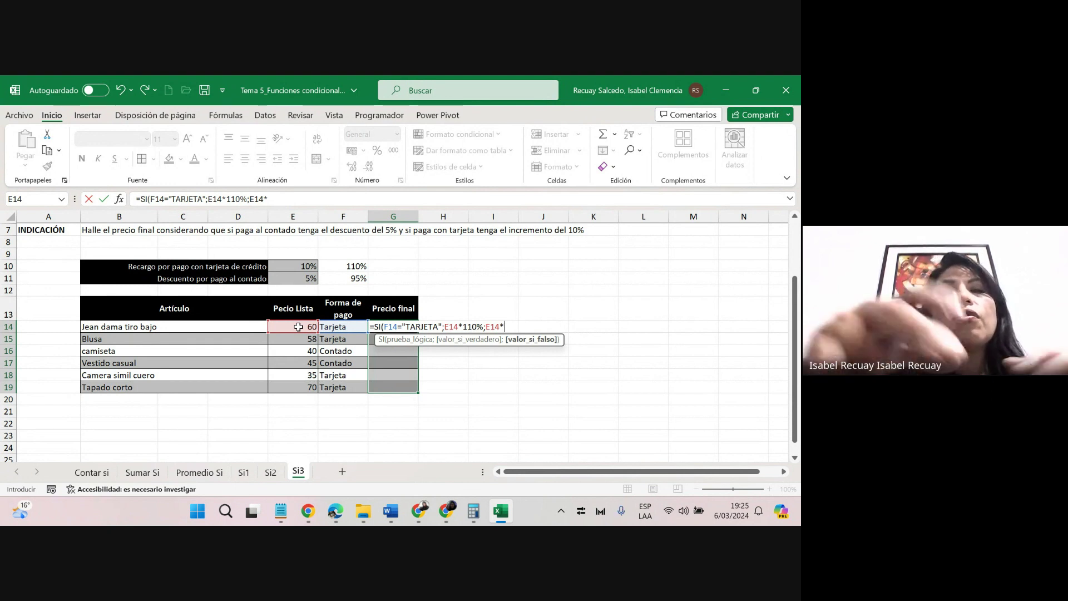
type("95%")
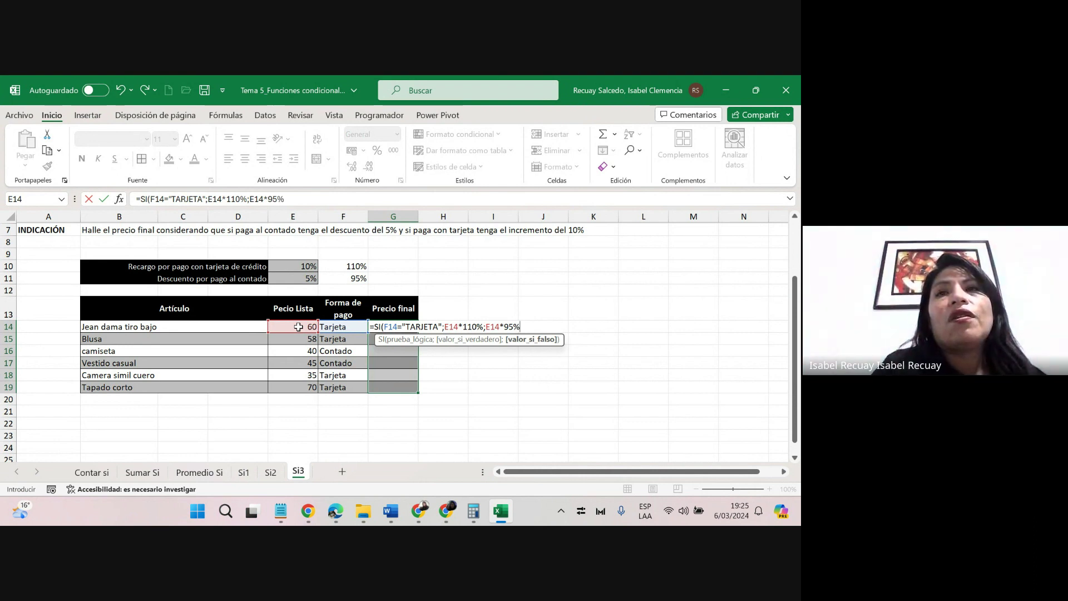
type(")")
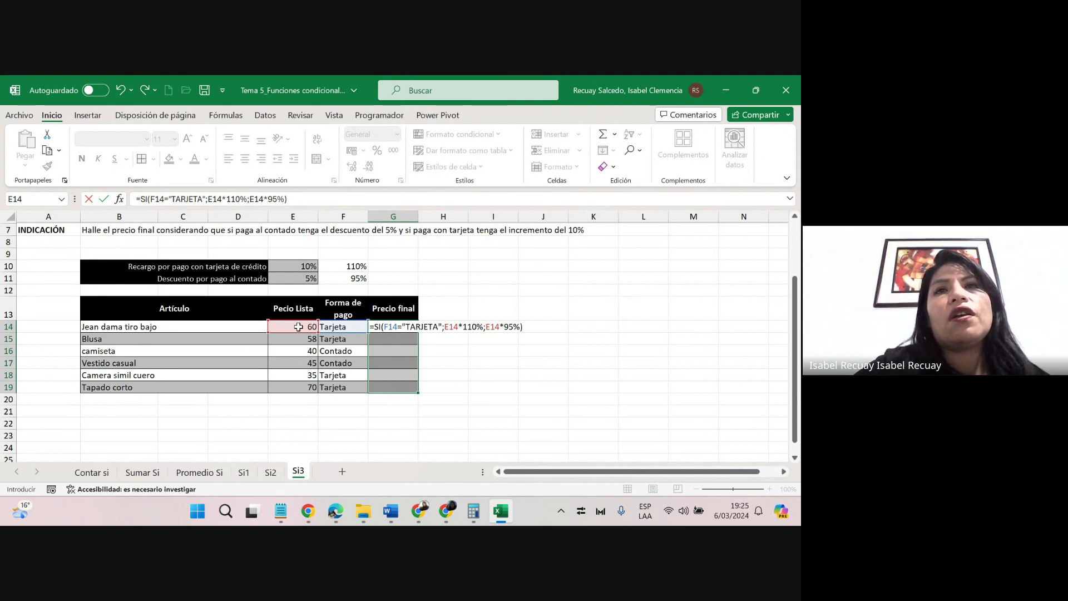
key("ctrl+Return")
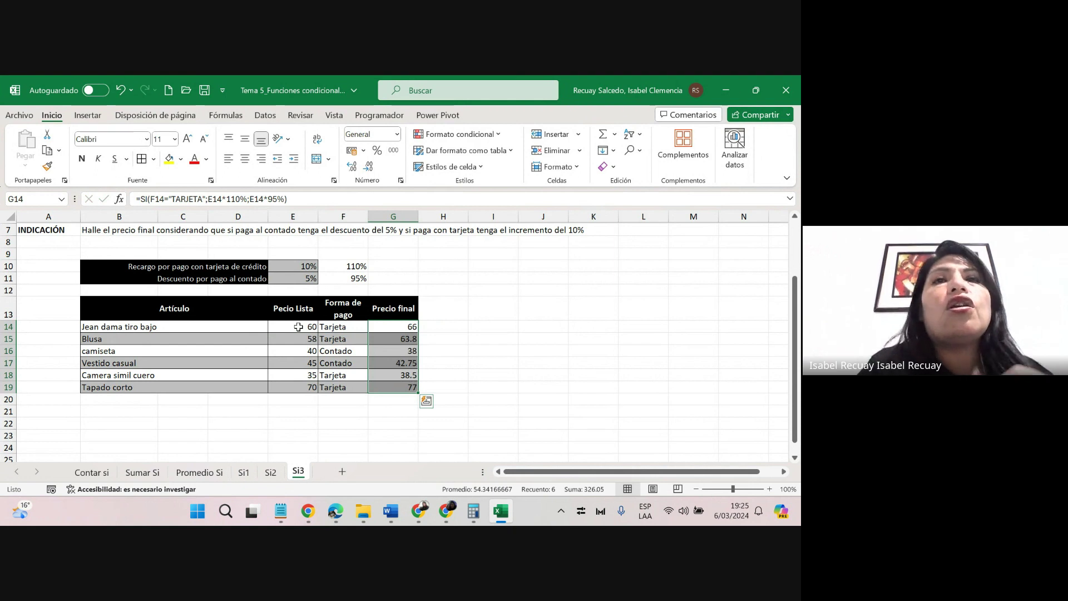
Review the formula in G14, the list price of Blusa and the payment method of camiseta against their final prices.
left_click(451, 339)
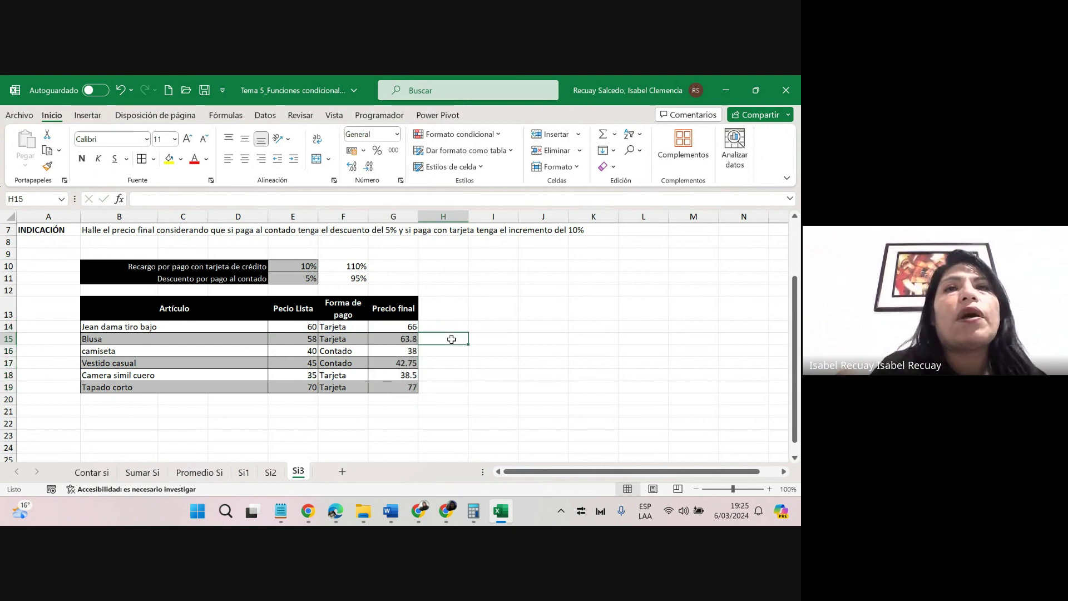
left_click(411, 327)
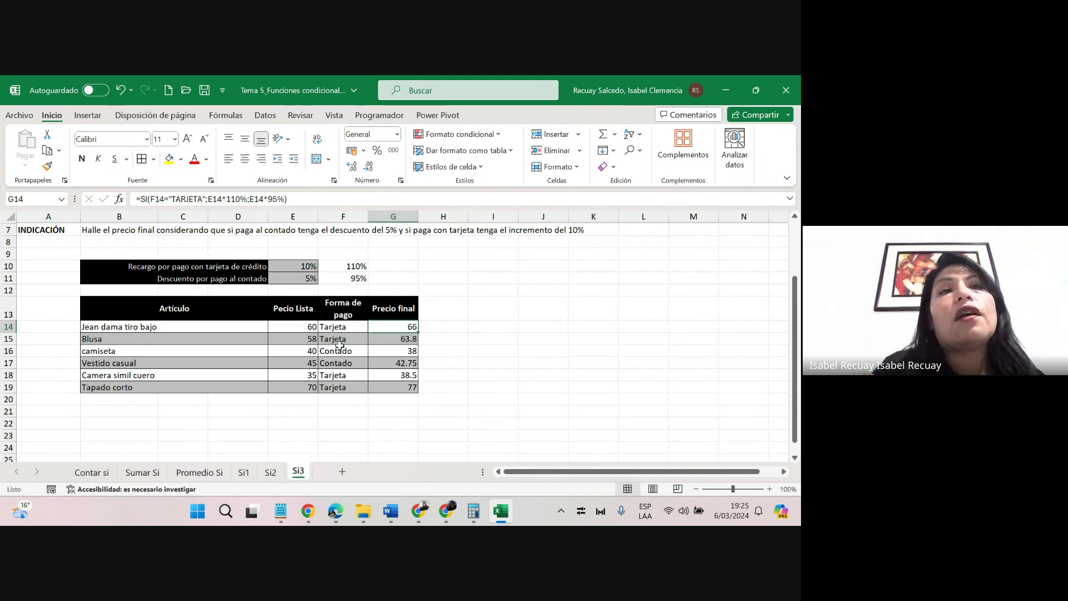
left_click(307, 341)
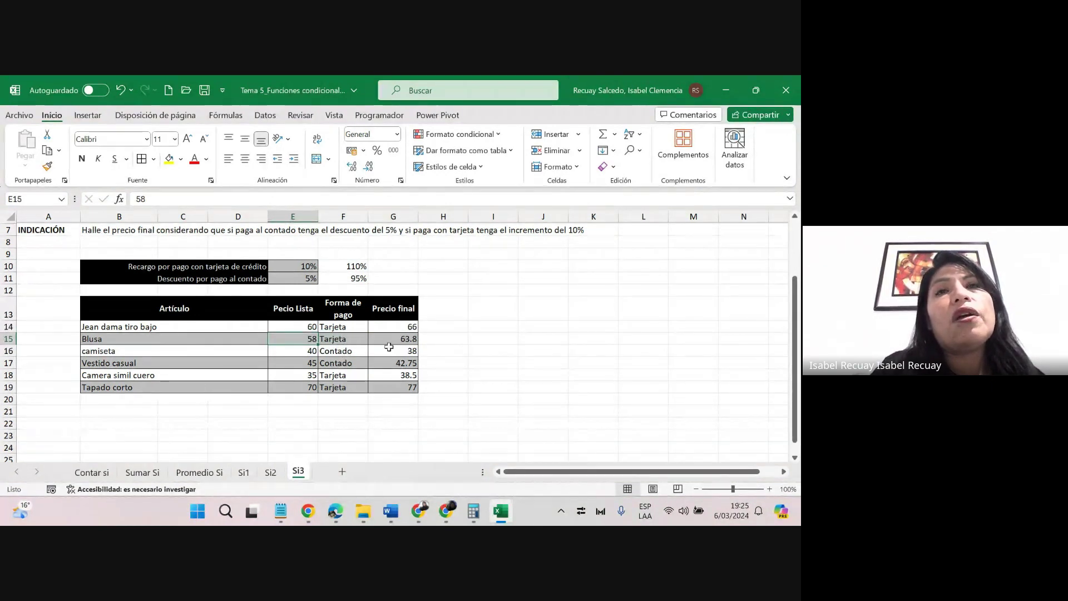
left_click(336, 353)
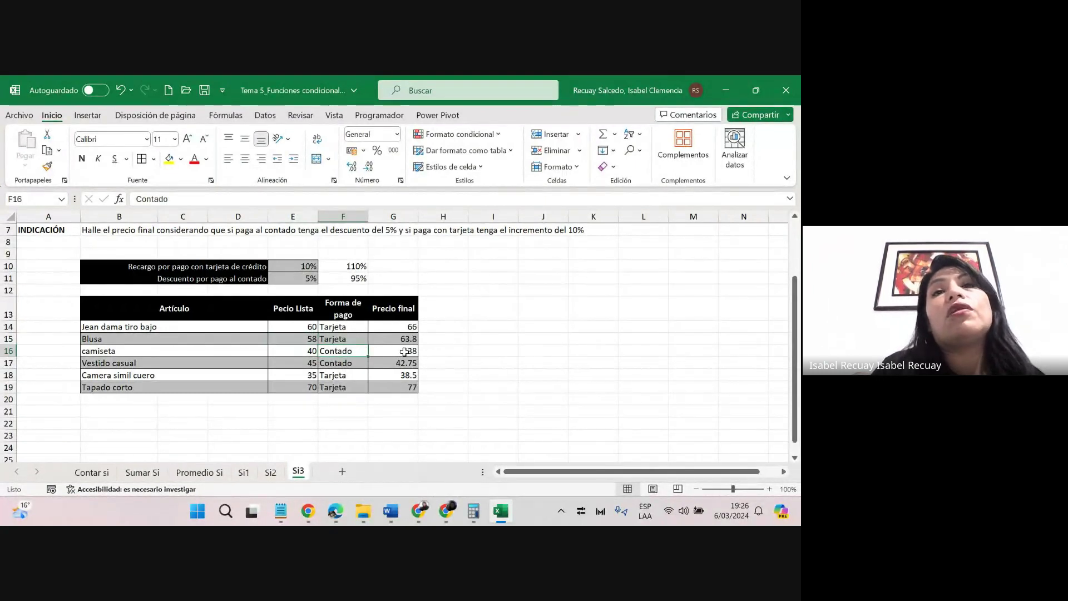
left_click(498, 361)
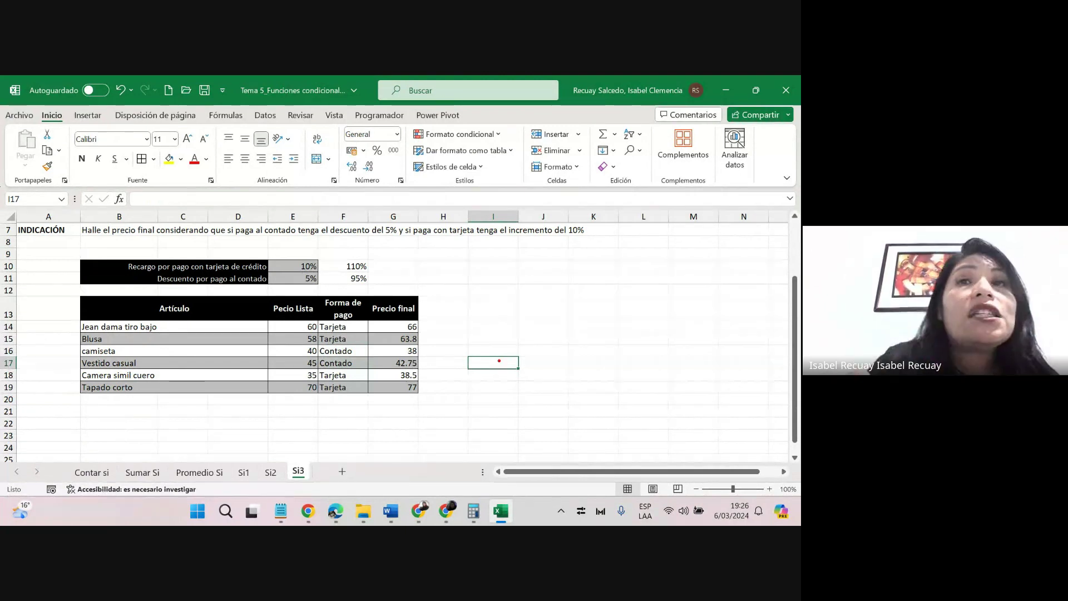
Circle the Precio final results in red, draw an arrow pointing at them, and clear the drawings.
mouse_move(432, 321)
left_mouse_down()
mouse_move(376, 346)
mouse_move(456, 304)
mouse_move(440, 299)
left_mouse_up()
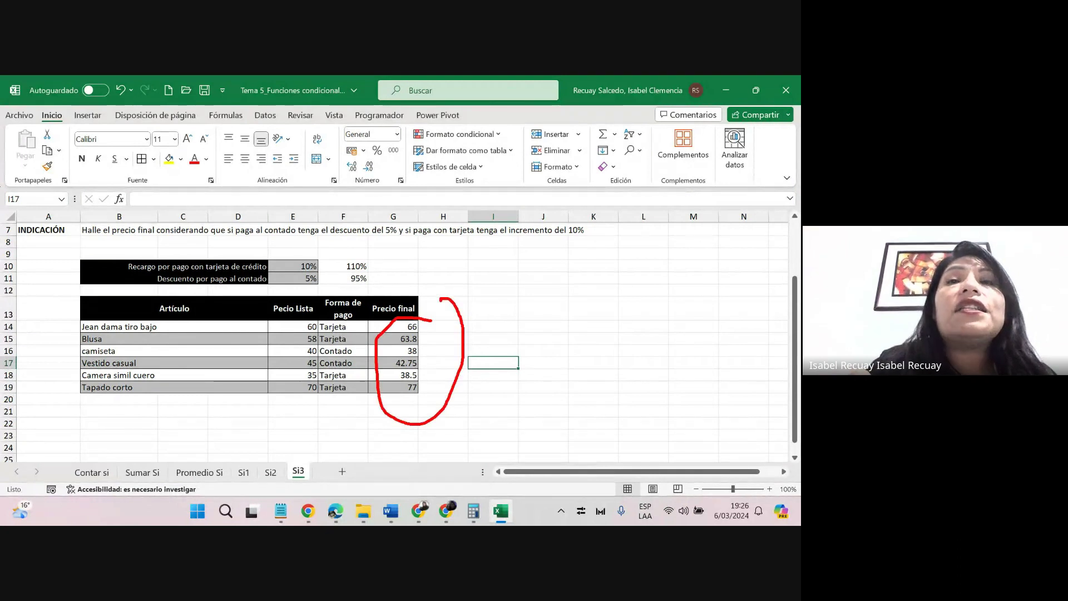
left_click_drag(427, 347, 484, 321)
left_click_drag(429, 340, 448, 358)
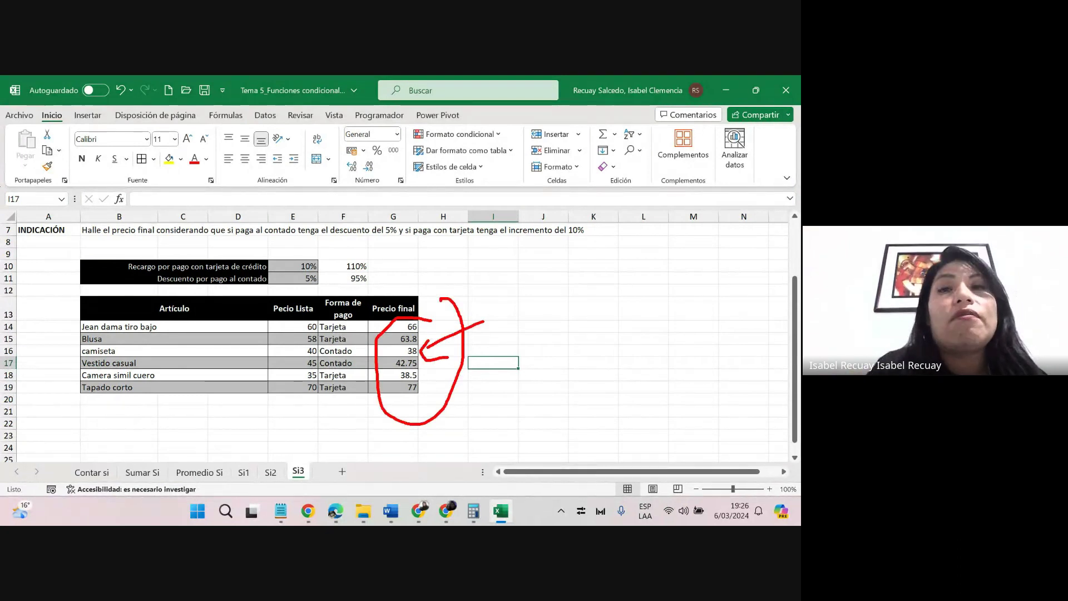
key("Escape")
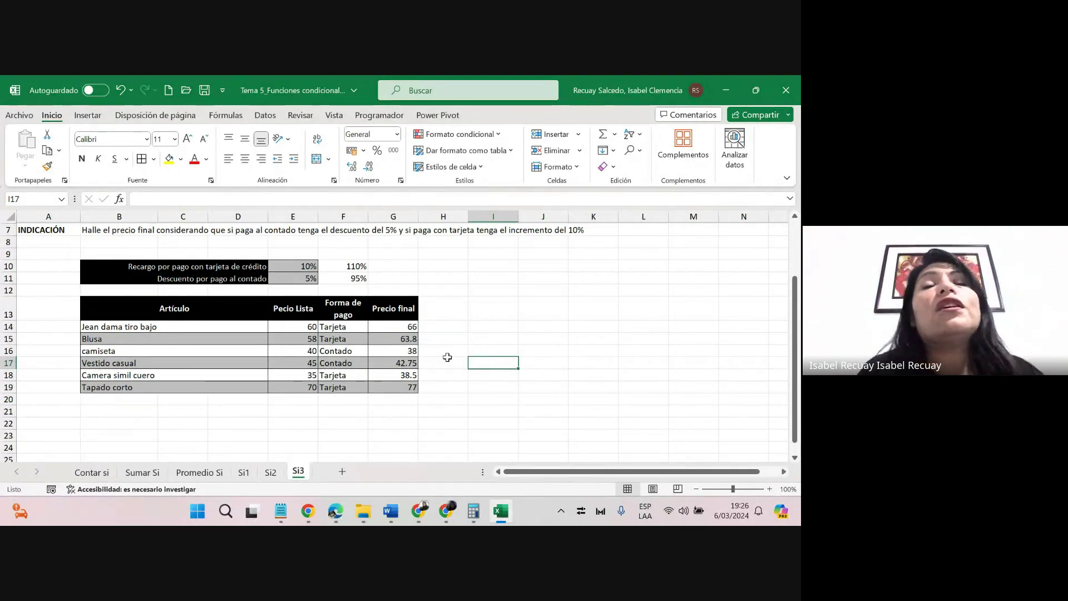
Examine the logical test and the two value arguments of the SI formula in G14, and save the workbook.
left_click(412, 328)
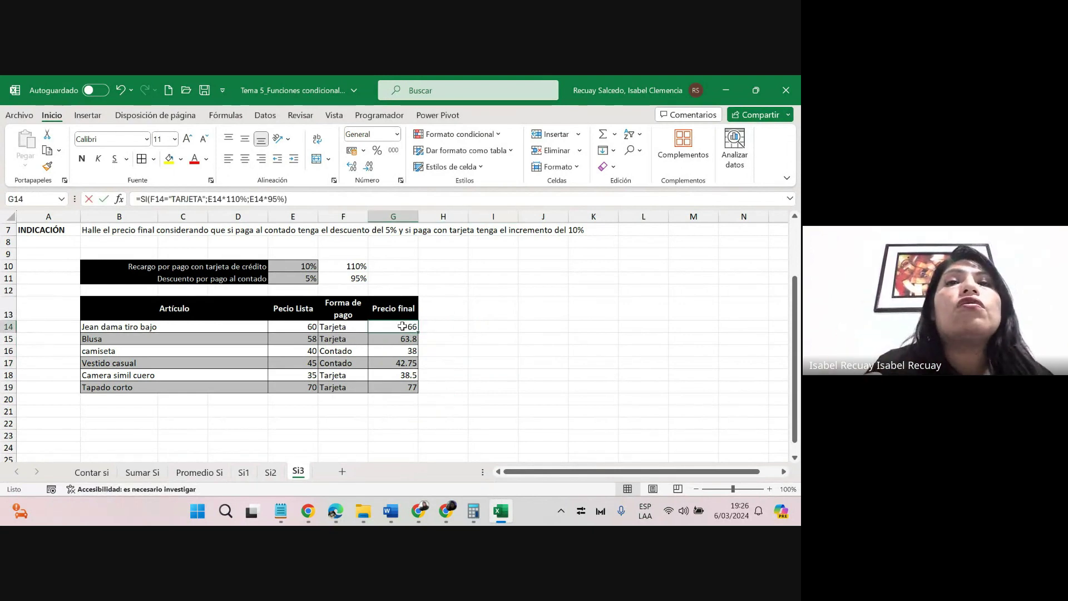
double_click(402, 327)
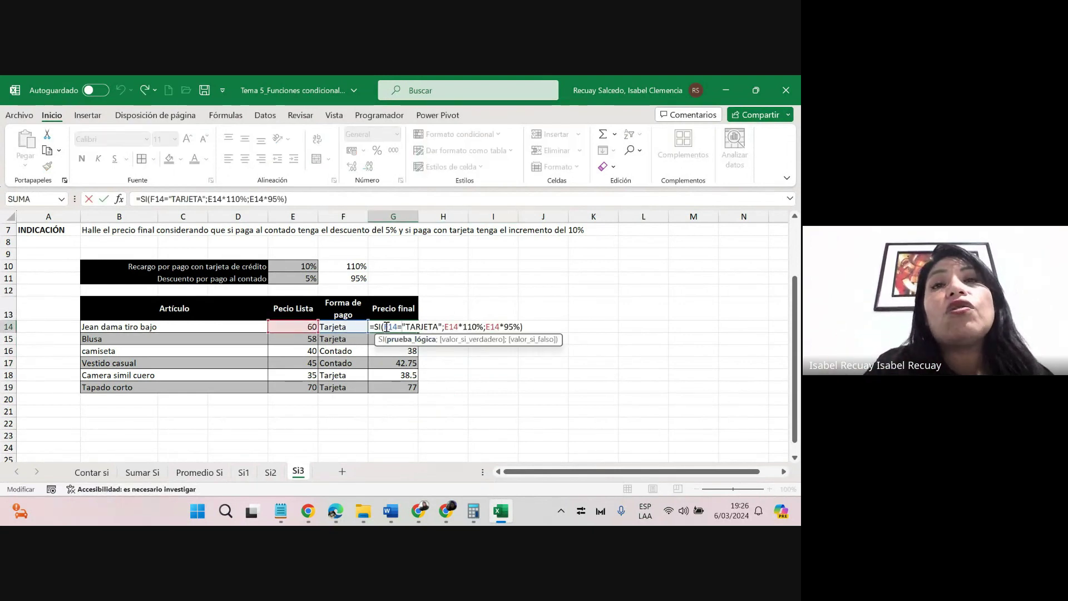
left_click_drag(386, 326, 440, 328)
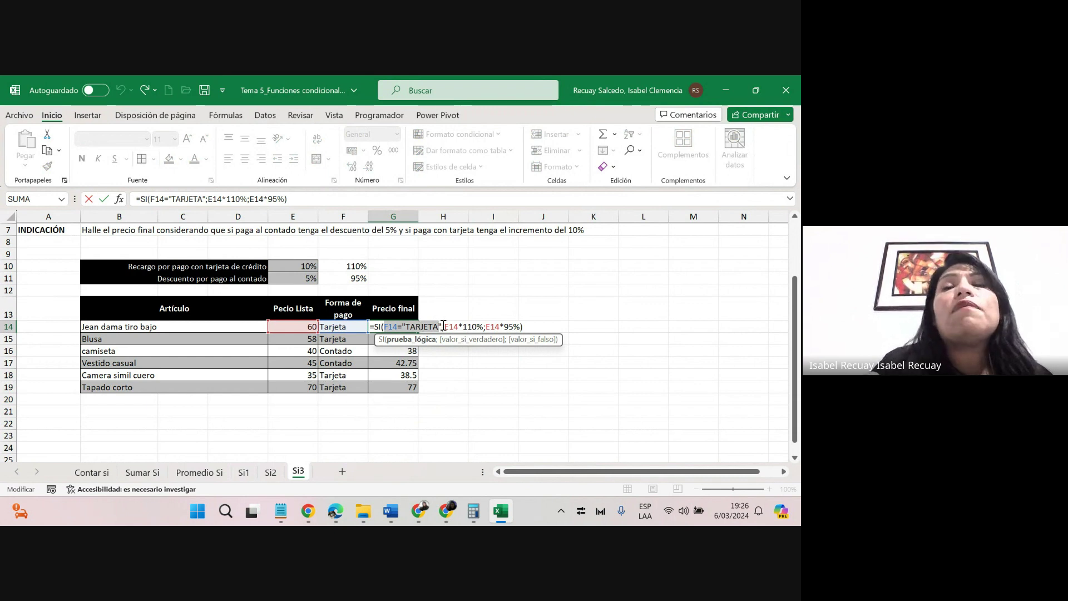
left_click_drag(442, 326, 513, 326)
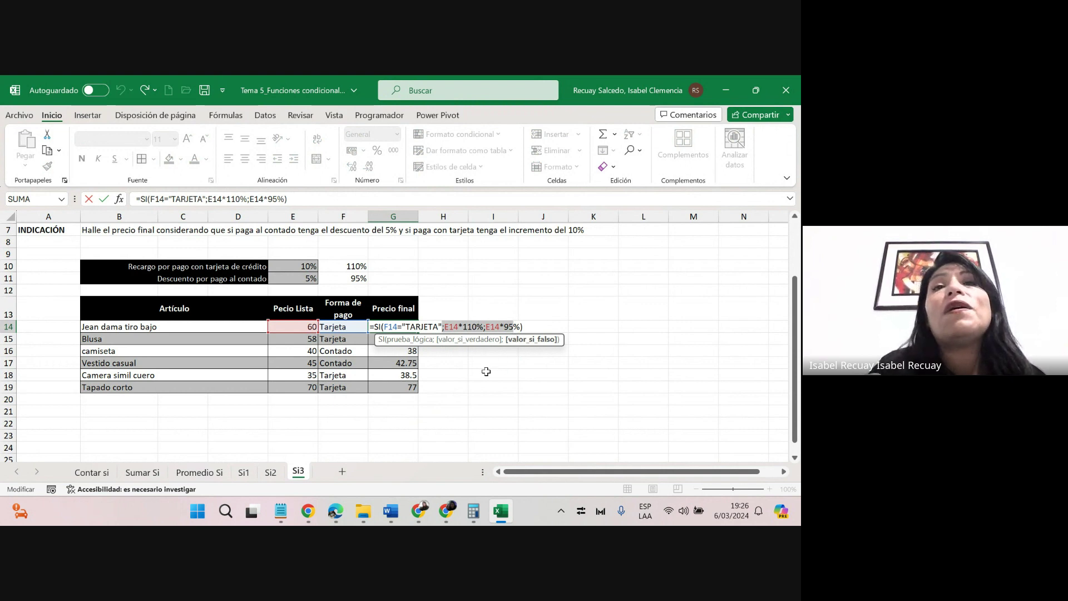
key("Return")
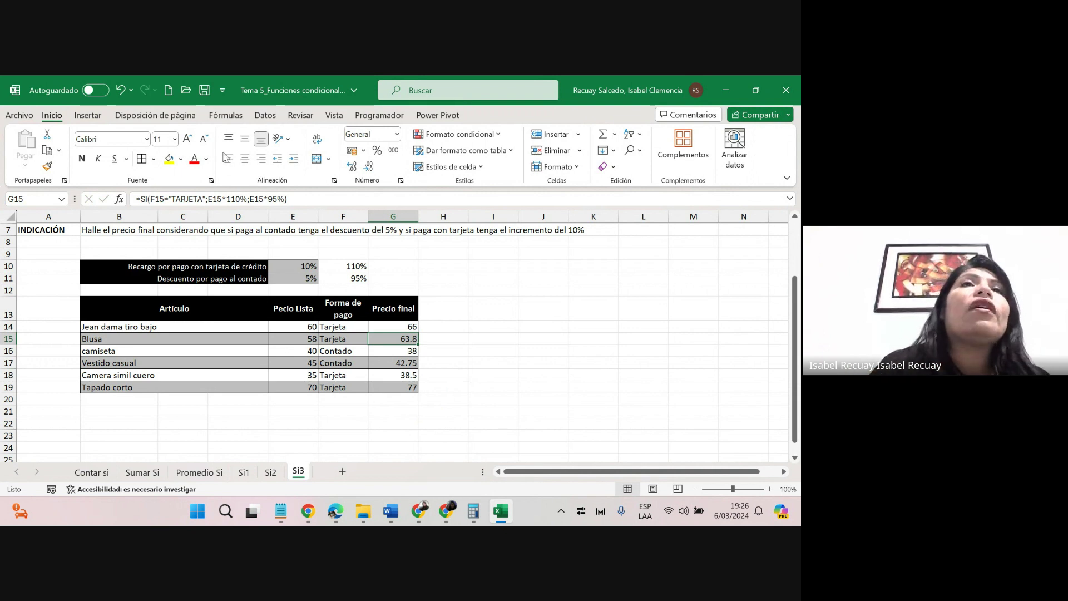
key("ctrl+s")
Mark G14's logical test, its two value arguments and the Tarjeta cell in red, and clear the drawings.
double_click(399, 326)
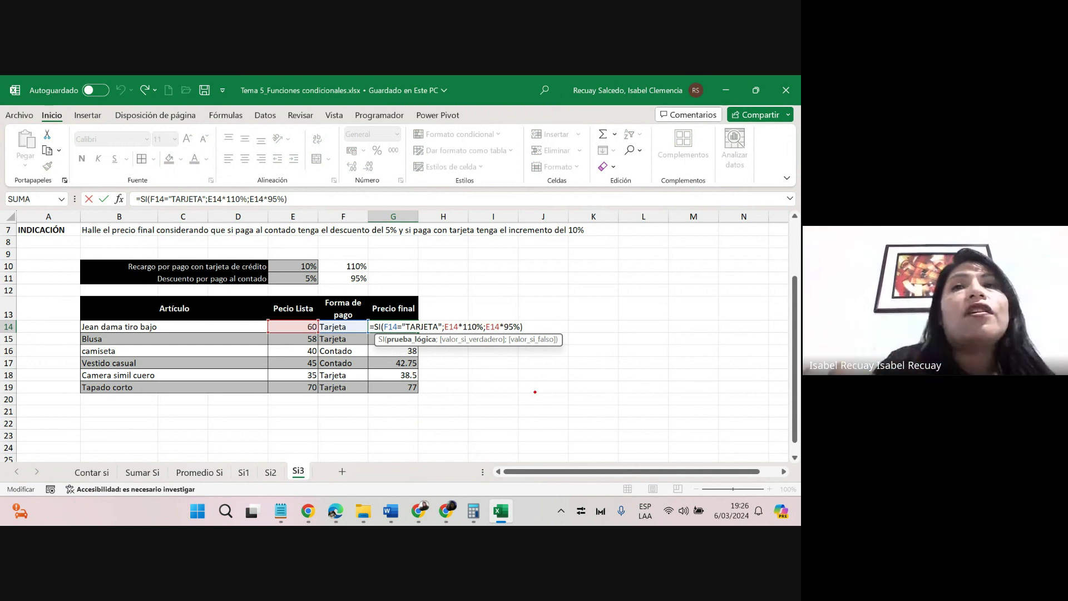
left_click_drag(381, 332, 412, 335)
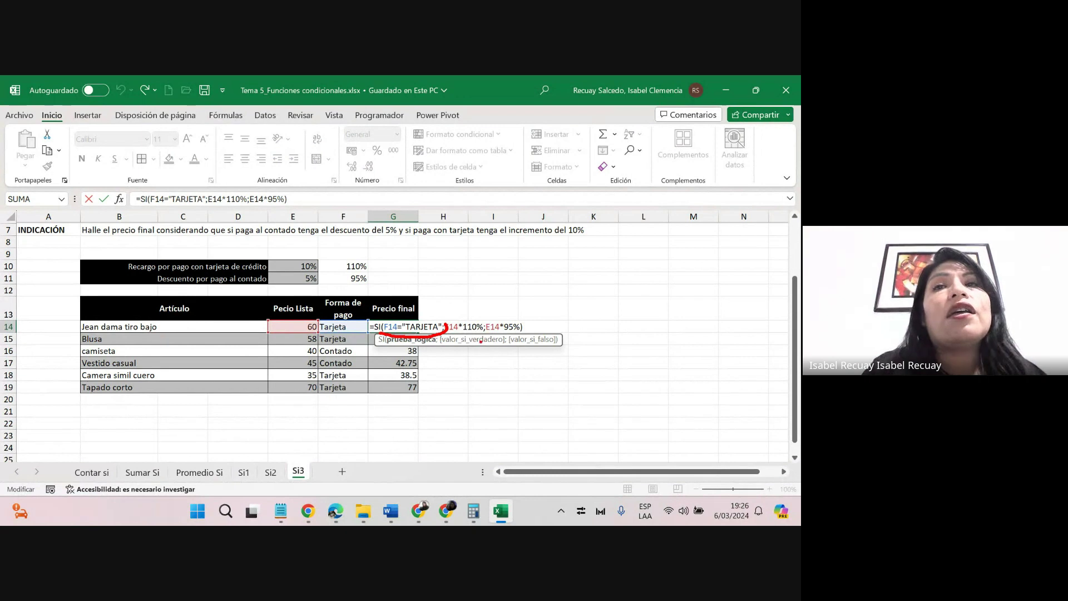
mouse_move(481, 342)
left_mouse_down()
mouse_move(468, 366)
mouse_move(488, 353)
mouse_move(520, 369)
mouse_move(534, 354)
left_mouse_up()
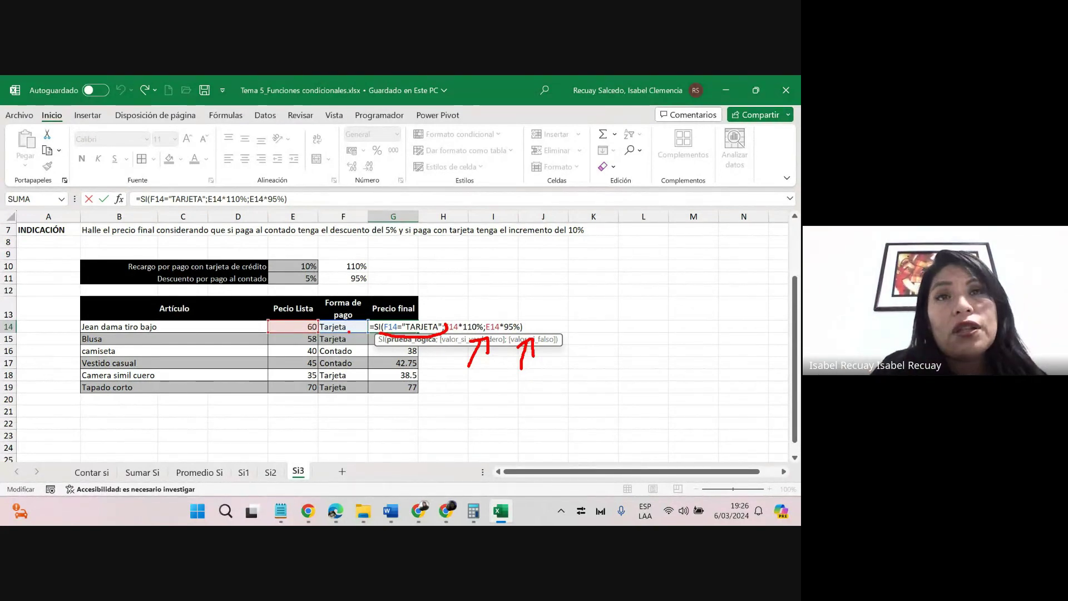
left_click_drag(344, 326, 366, 305)
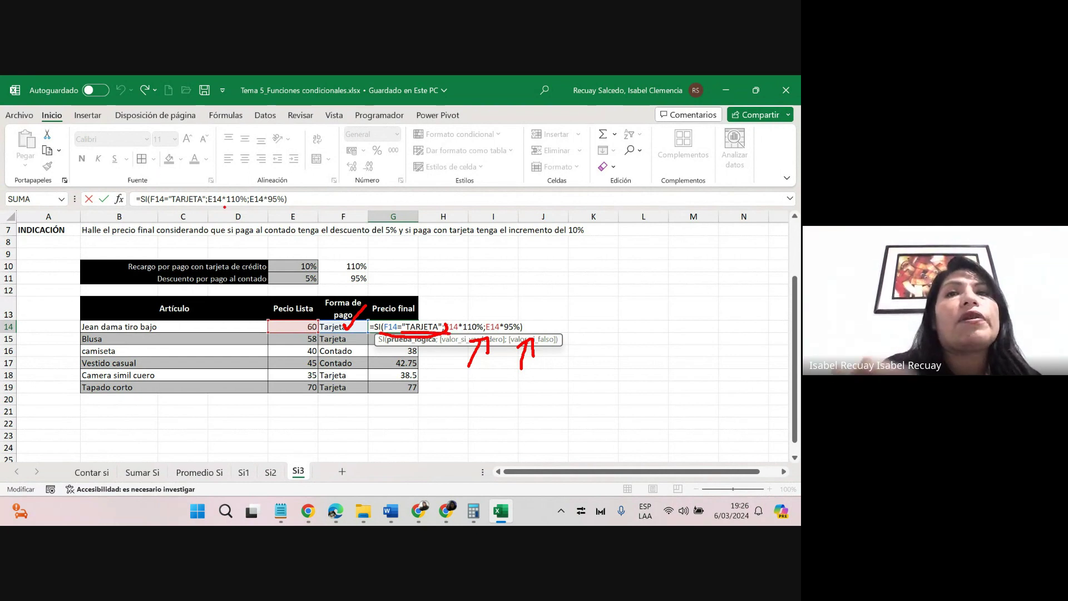
key("Return")
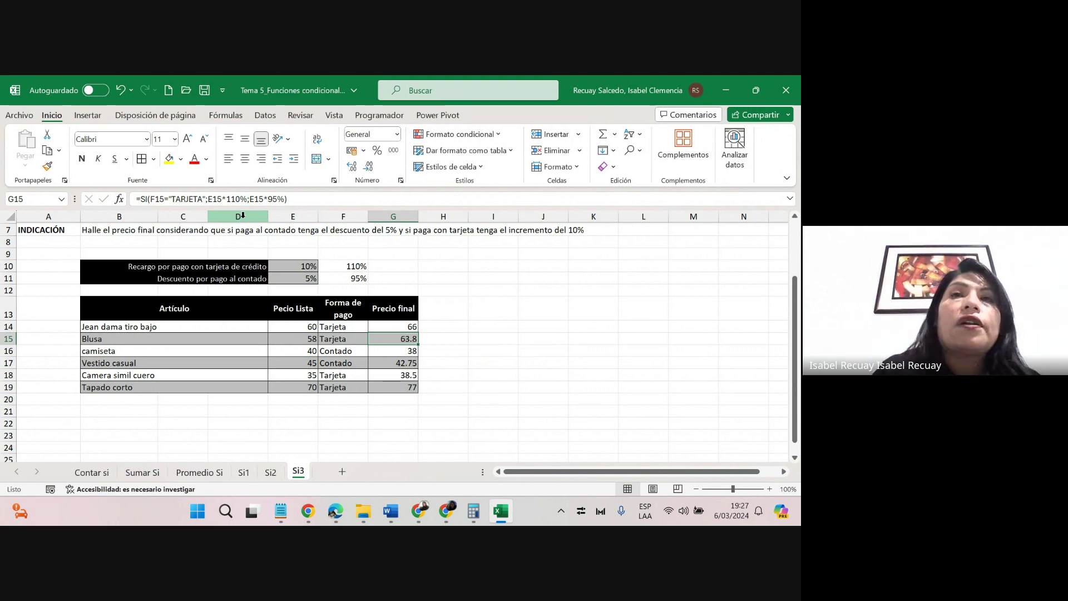
Check the call's chat messages in Google Meet, and return to Excel to review the SI formula in G14.
left_click(445, 511)
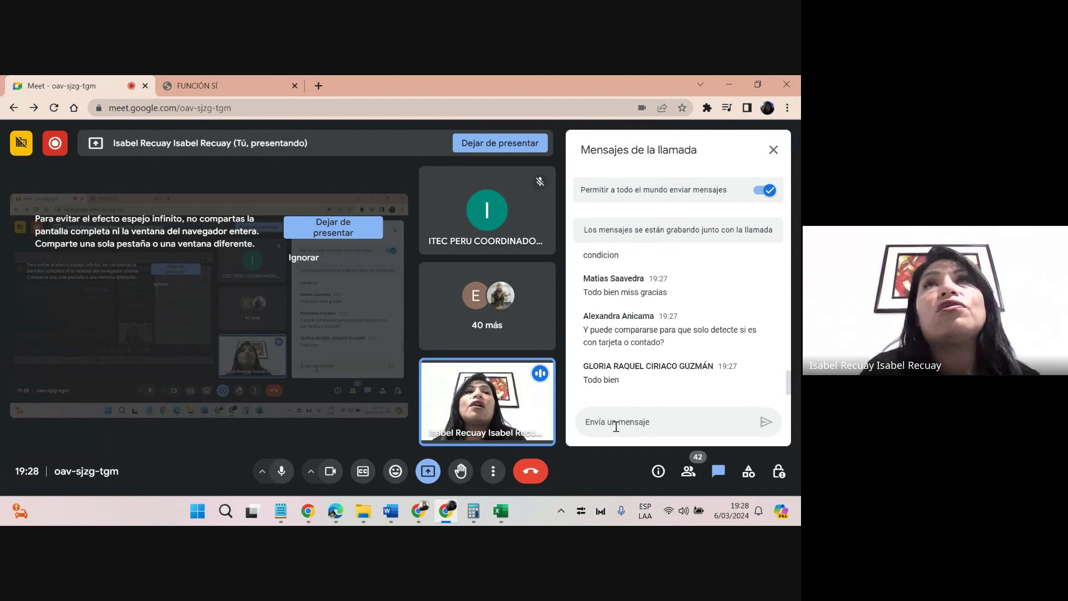
key("alt+Tab")
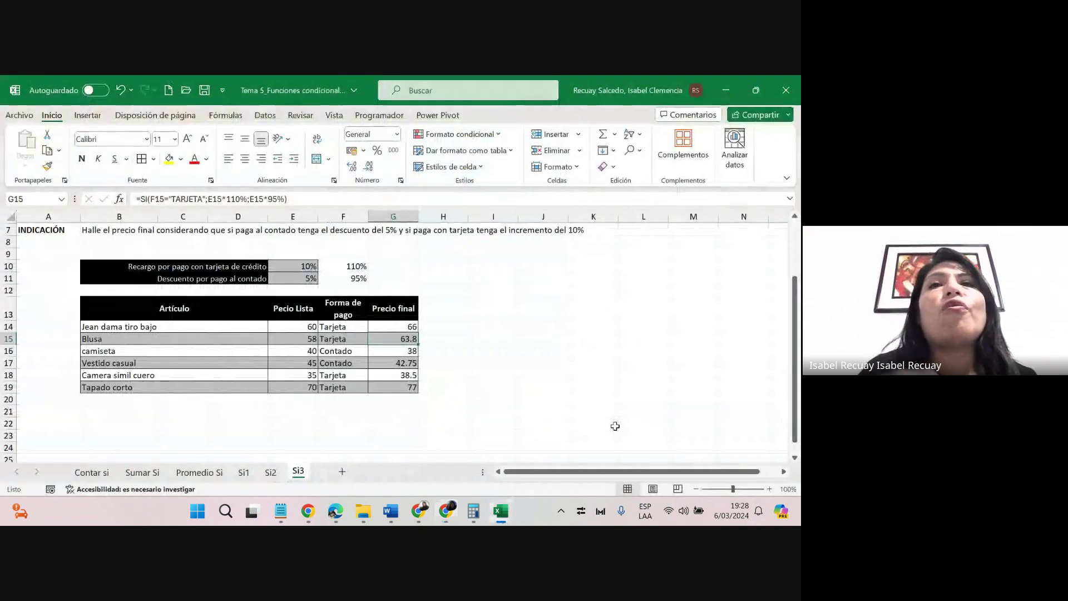
left_click(402, 325)
double_click(402, 325)
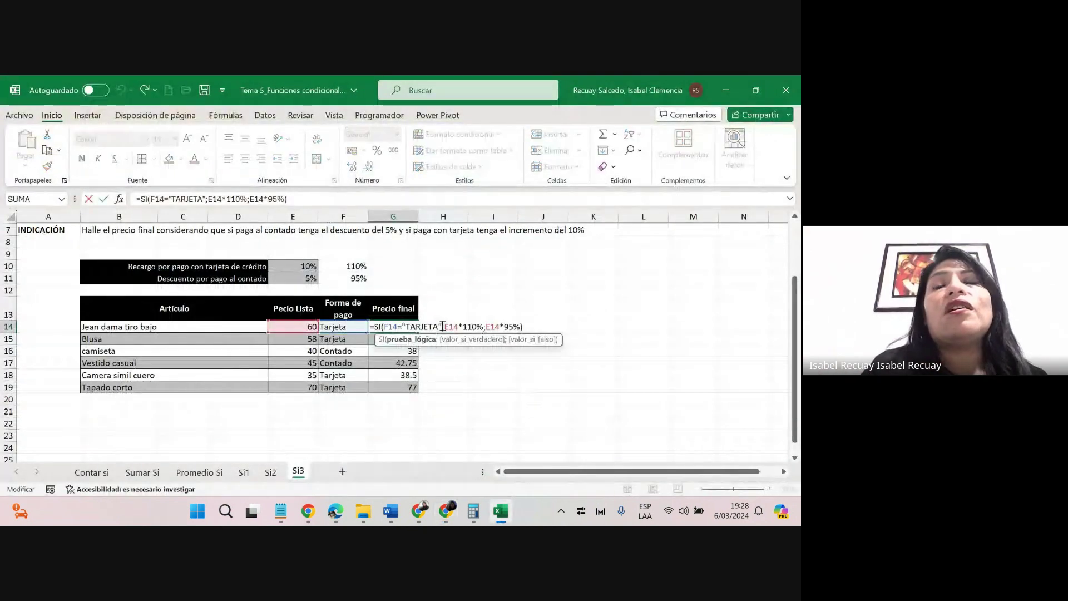
key("Return")
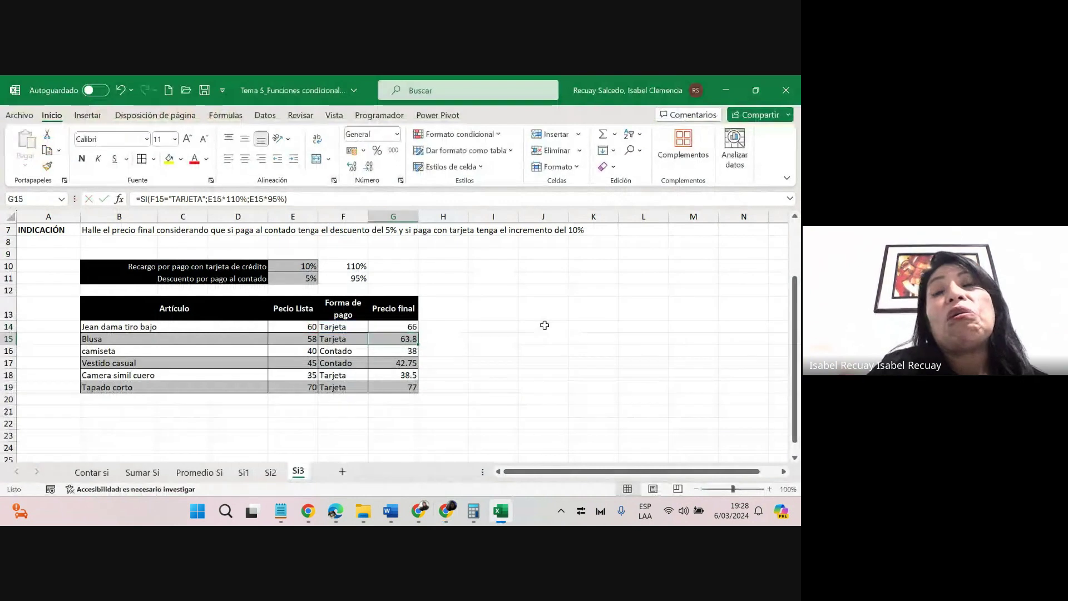
left_click(461, 325)
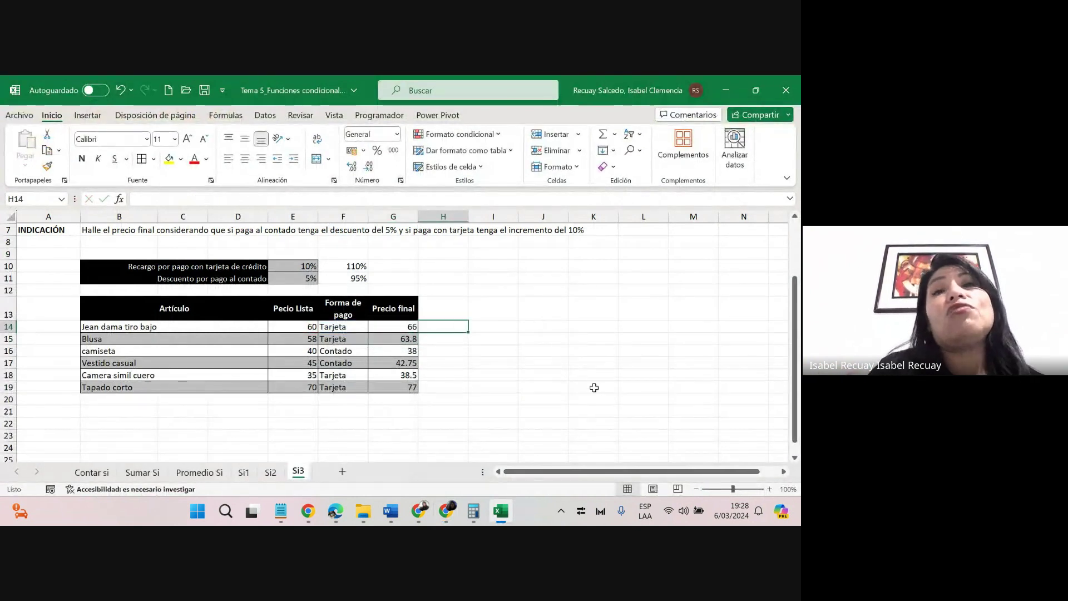
left_click(409, 329)
key("ctrl+Down")
double_click(409, 329)
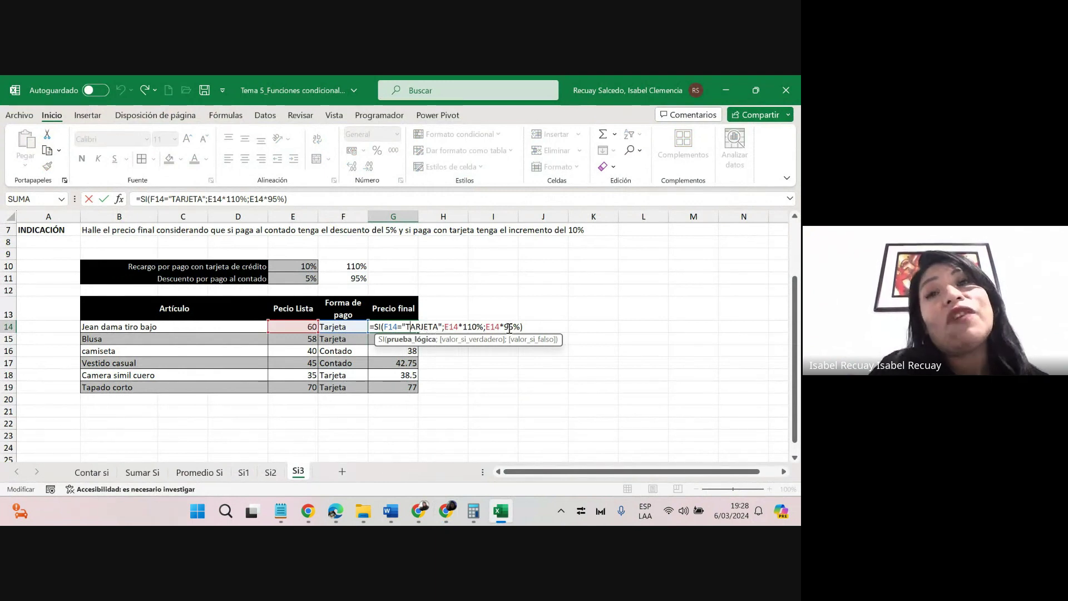
key("Return")
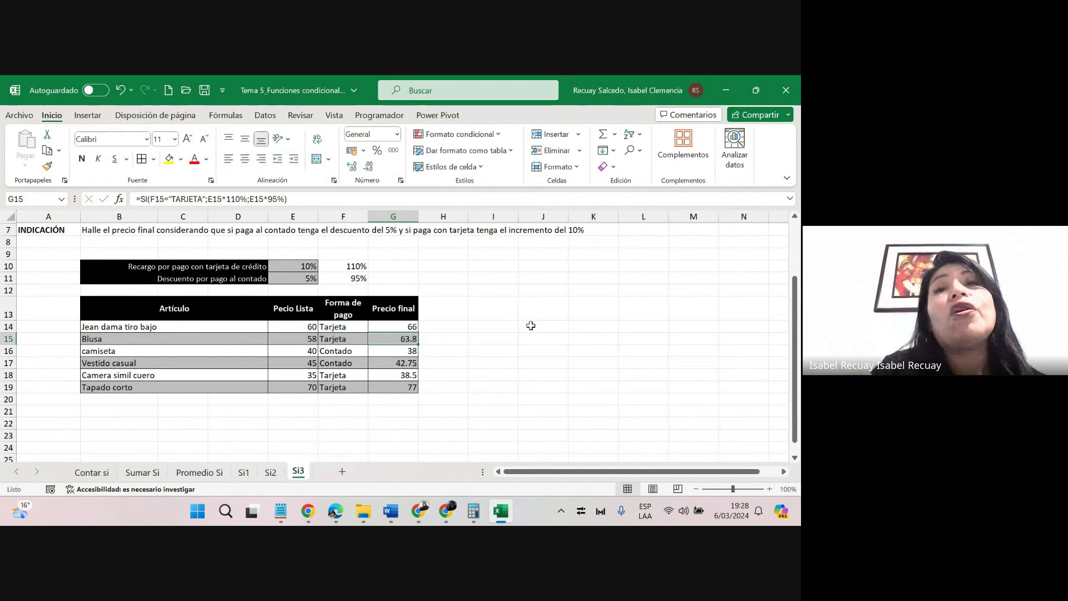
Start an SI formula in H14 with the logical test F14="CONTADO".
left_click(437, 323)
type("=")
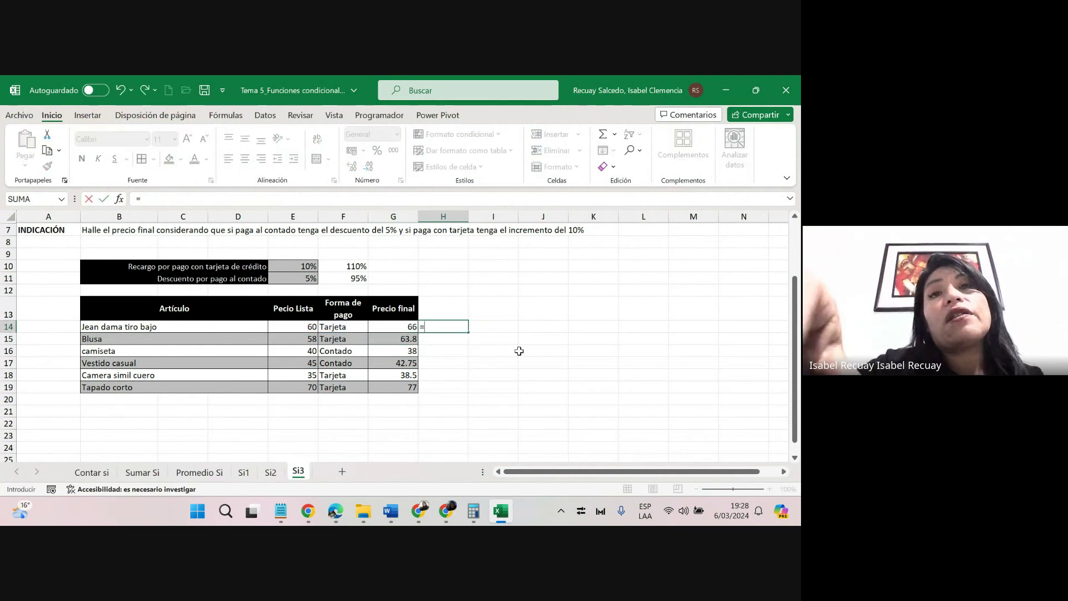
type("SI(")
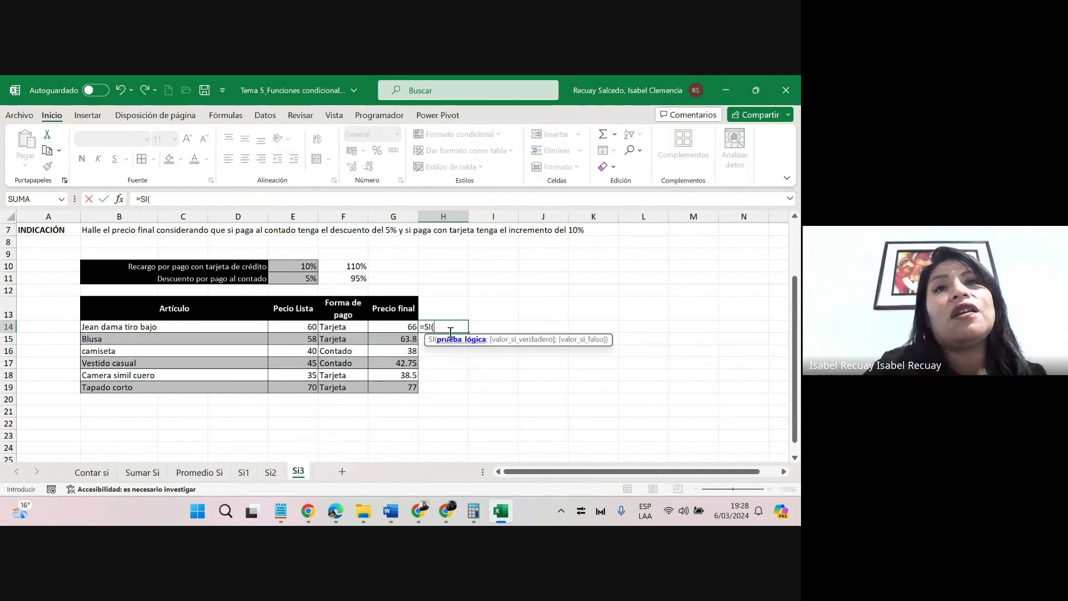
left_click(323, 329)
type("=")
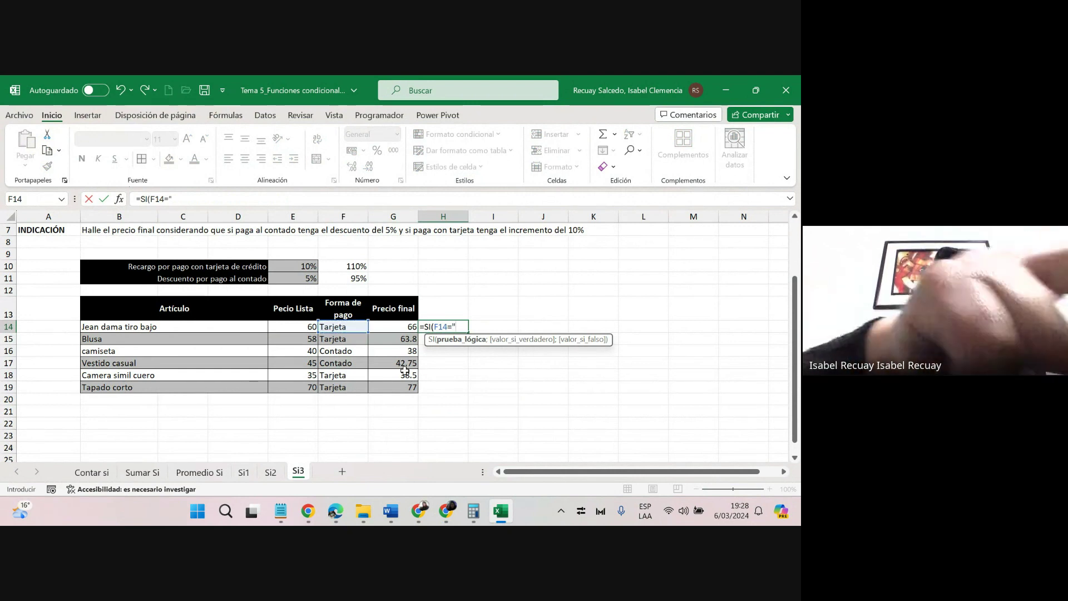
type("\"cONTADO")
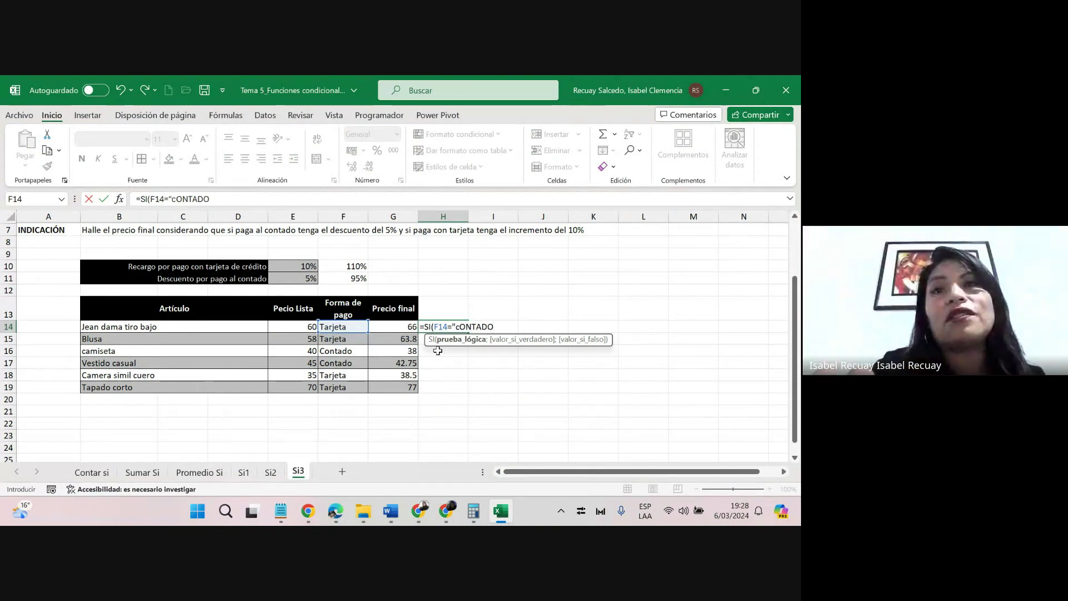
left_click(459, 326)
key("BackSpace")
type("C")
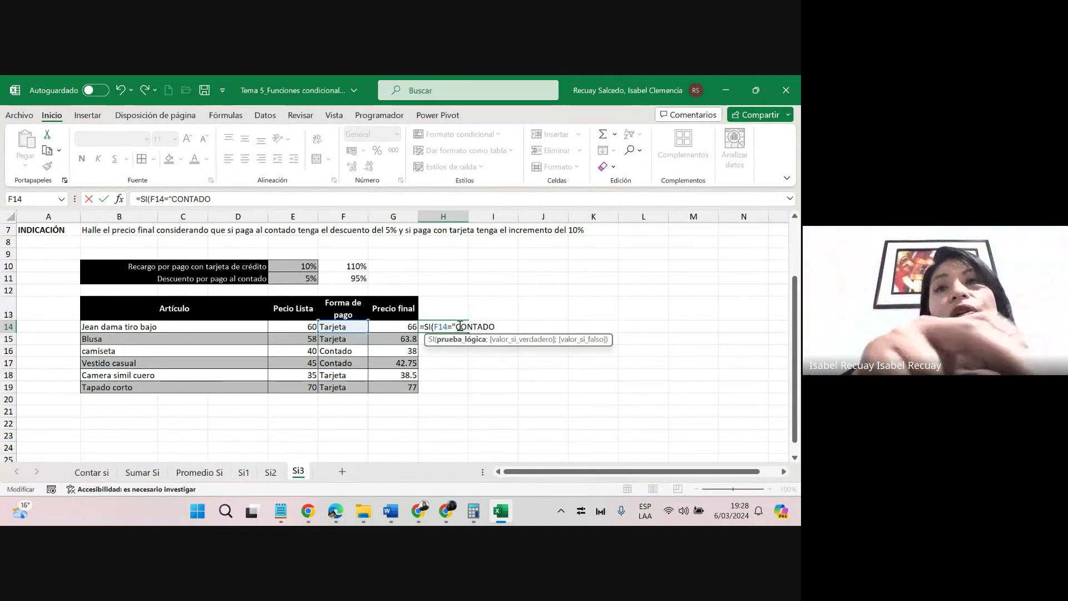
left_click(499, 327)
type("\"")
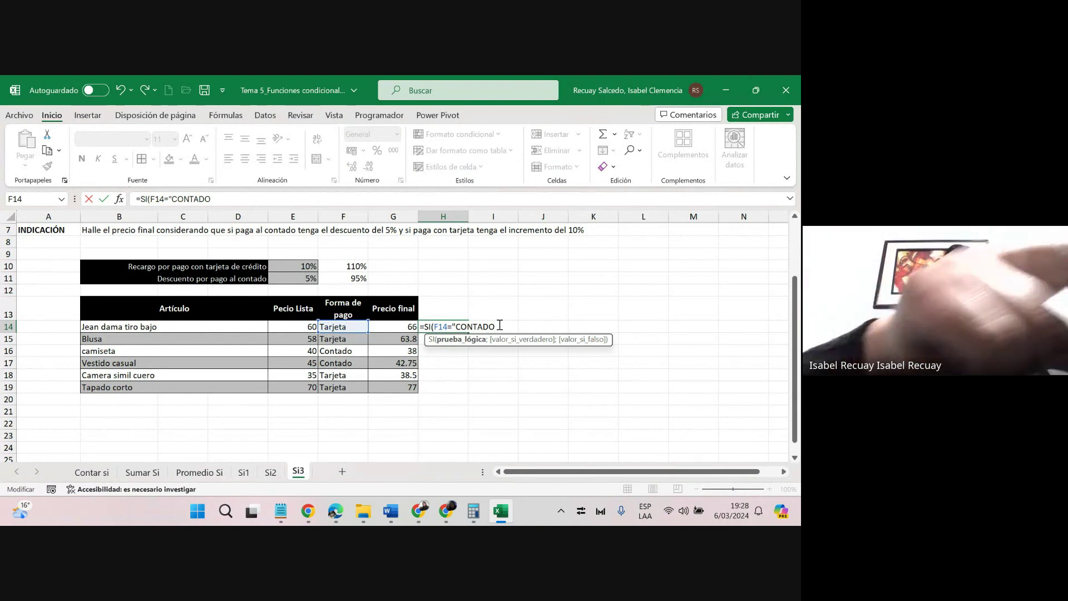
type(";")
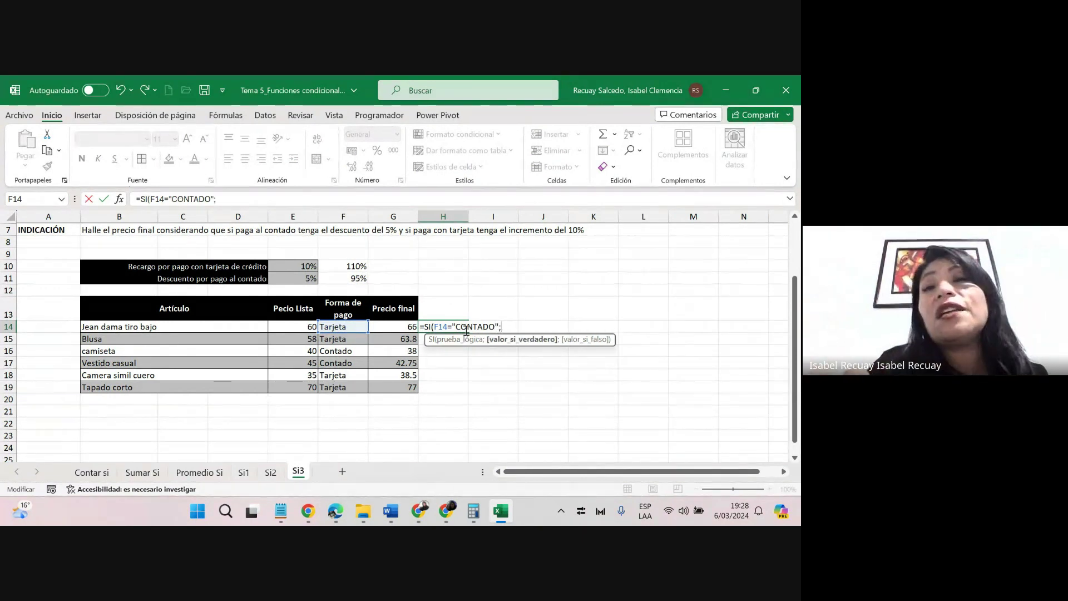
Add E14*95% as the SI formula's value if true, for cash payments.
left_click(301, 327)
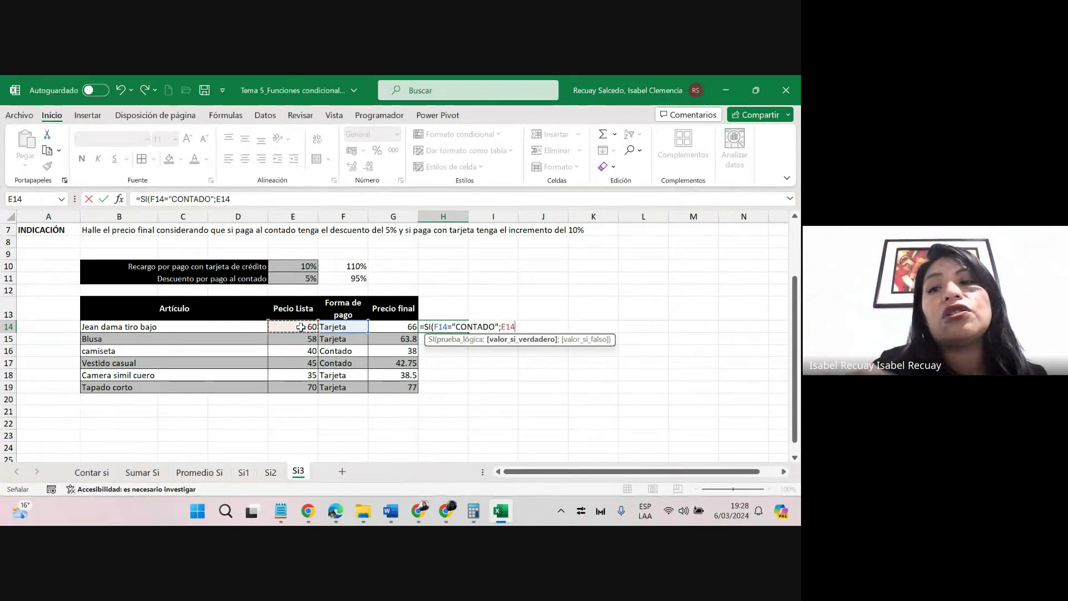
type("*")
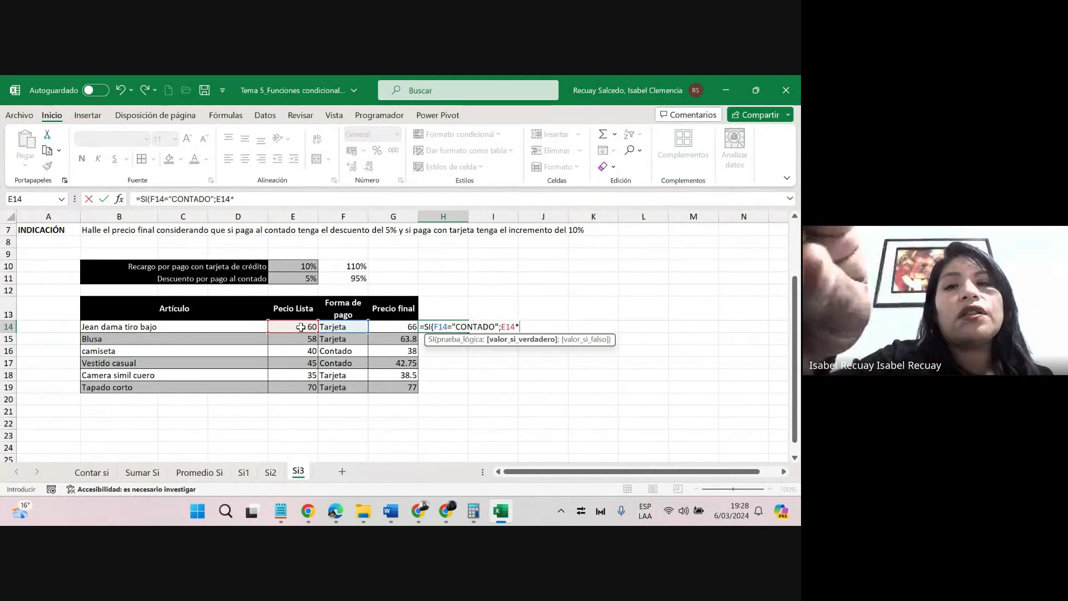
type("95%;")
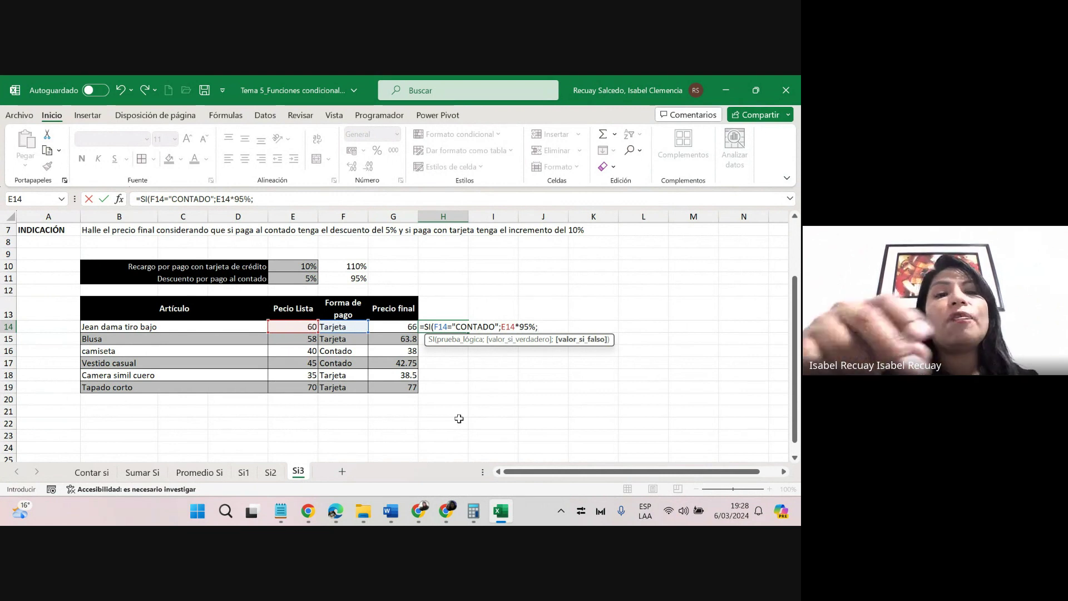
Add E14*110% as the value if false, close the SI formula in H14, and fill it down to H19.
left_click(300, 326)
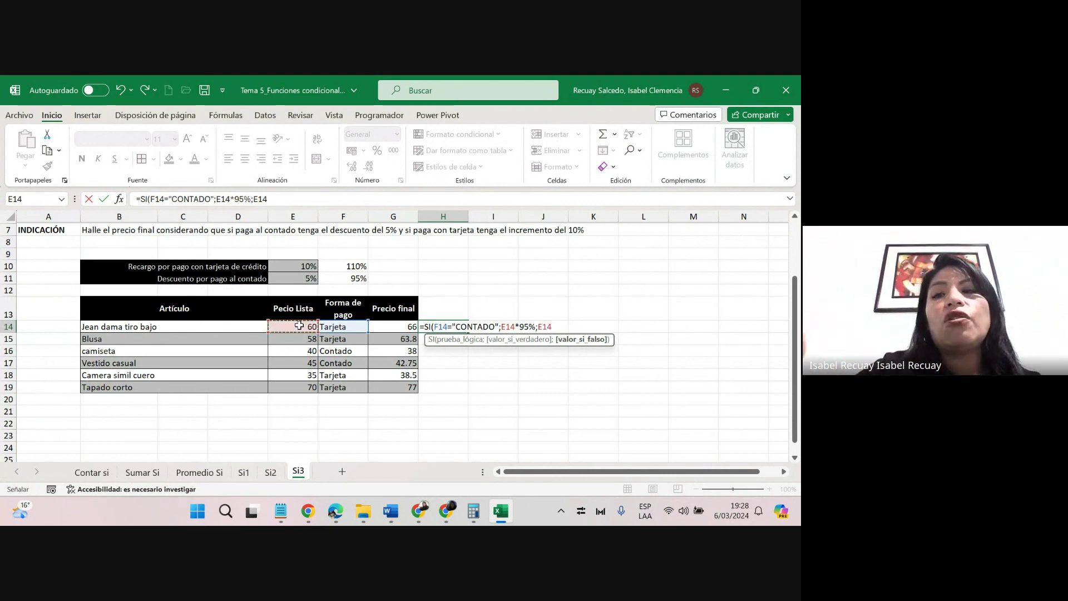
type("*")
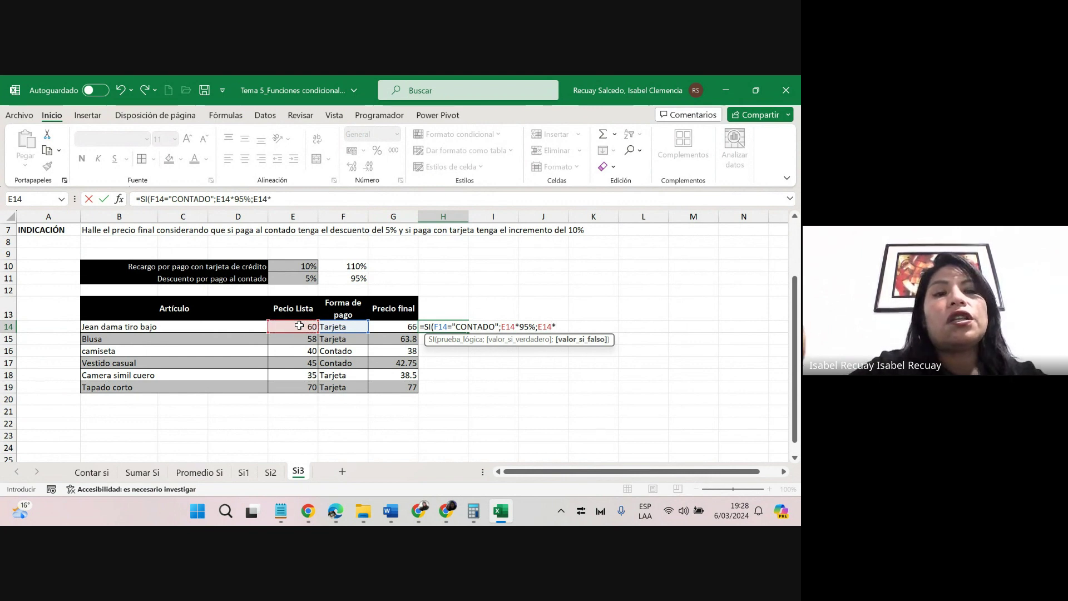
type("110%")
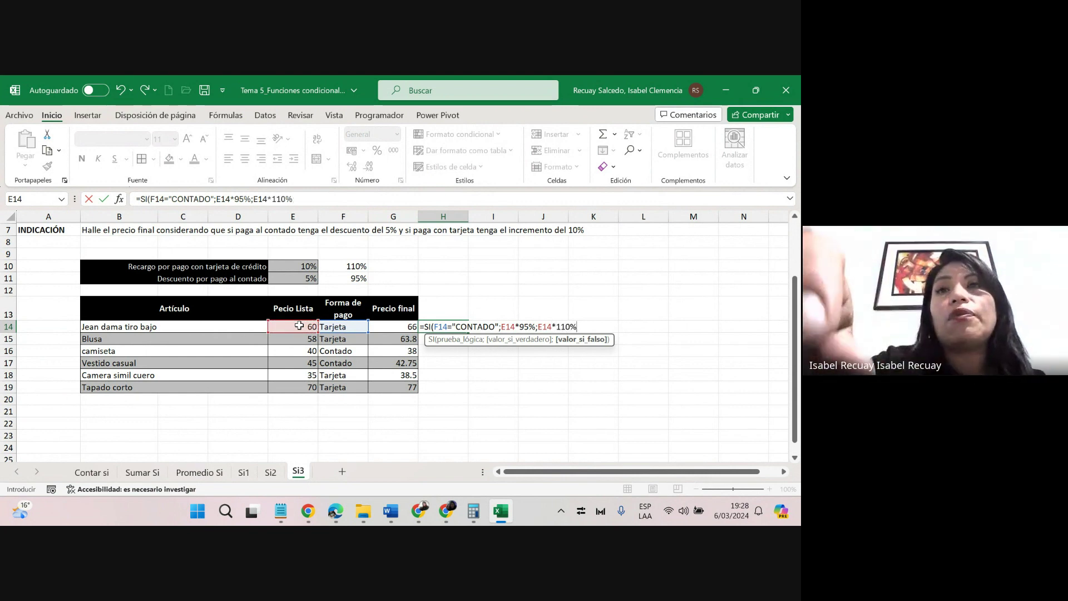
type(")")
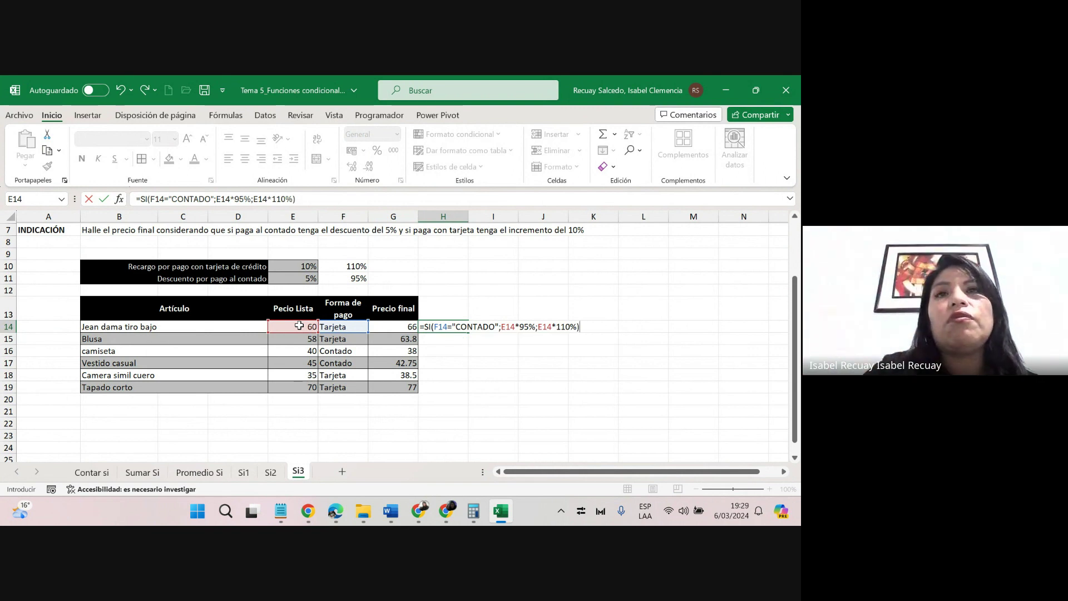
key("Return")
left_click(452, 324)
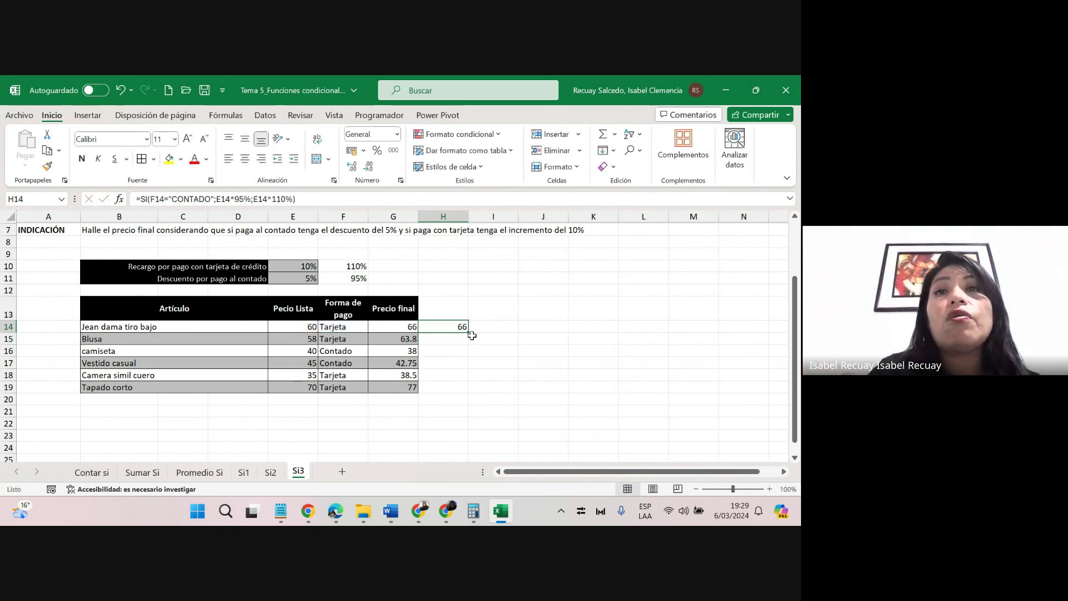
left_click_drag(470, 332, 472, 392)
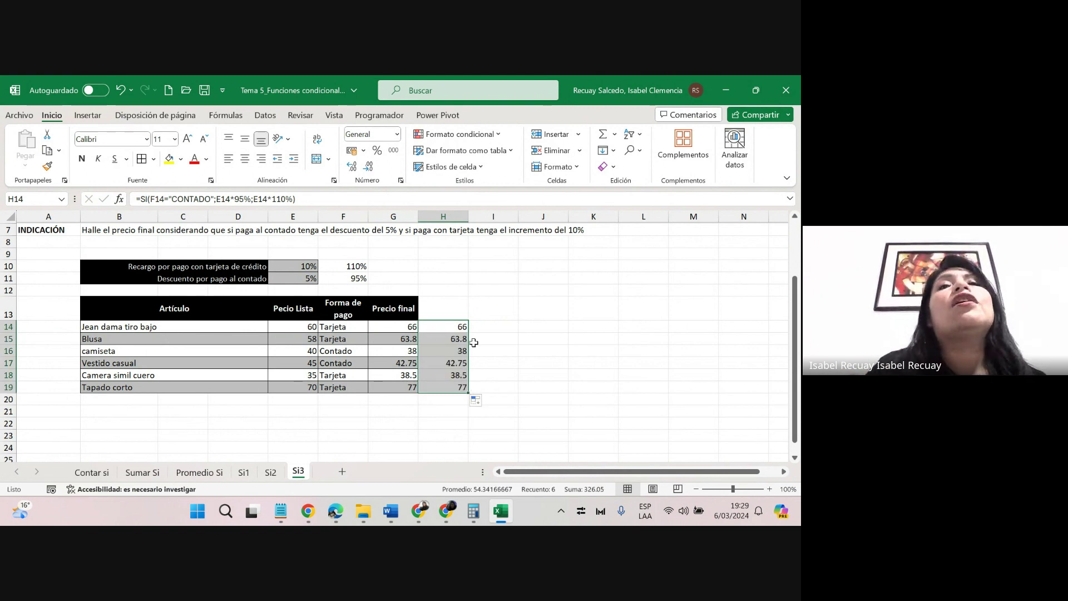
Compare the SI formulas in G14 and H14, marking H14's arguments in red and clearing the drawings.
left_click_drag(418, 327, 413, 326)
left_click(415, 327)
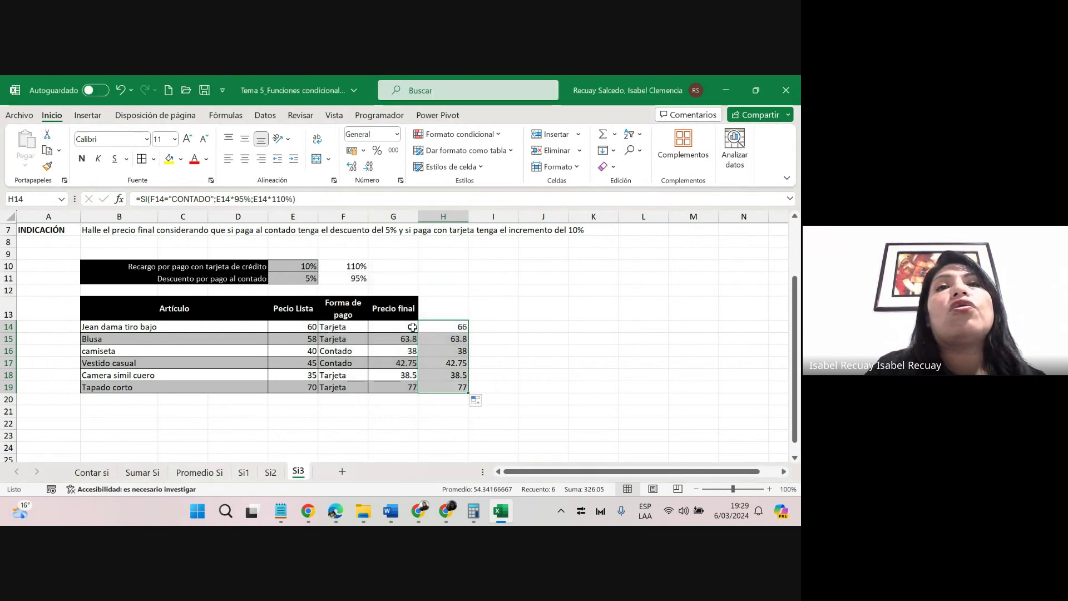
left_click(404, 327)
double_click(404, 327)
key("Escape")
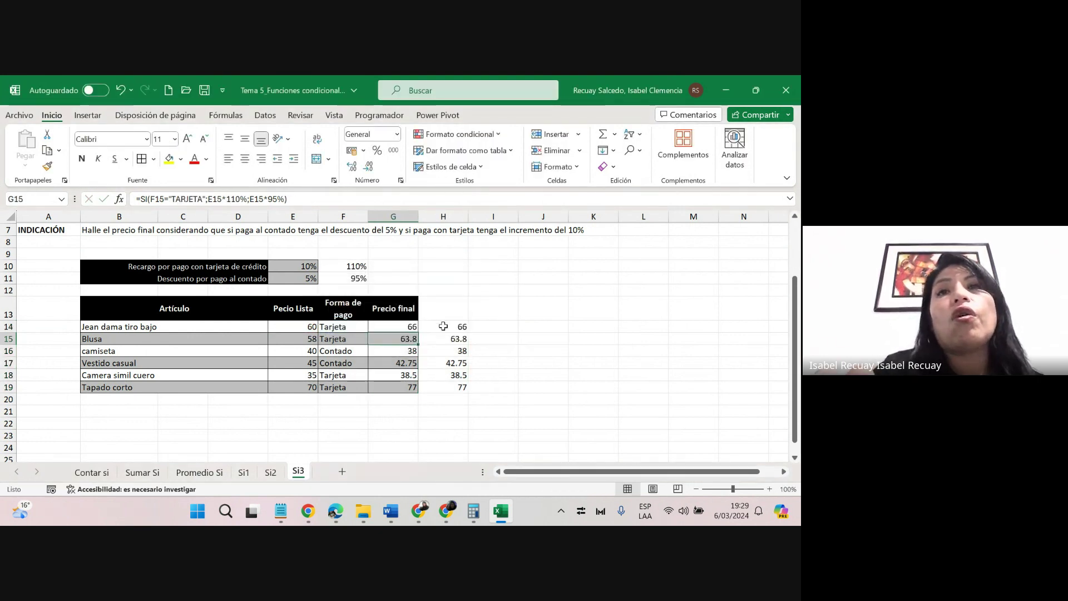
double_click(446, 327)
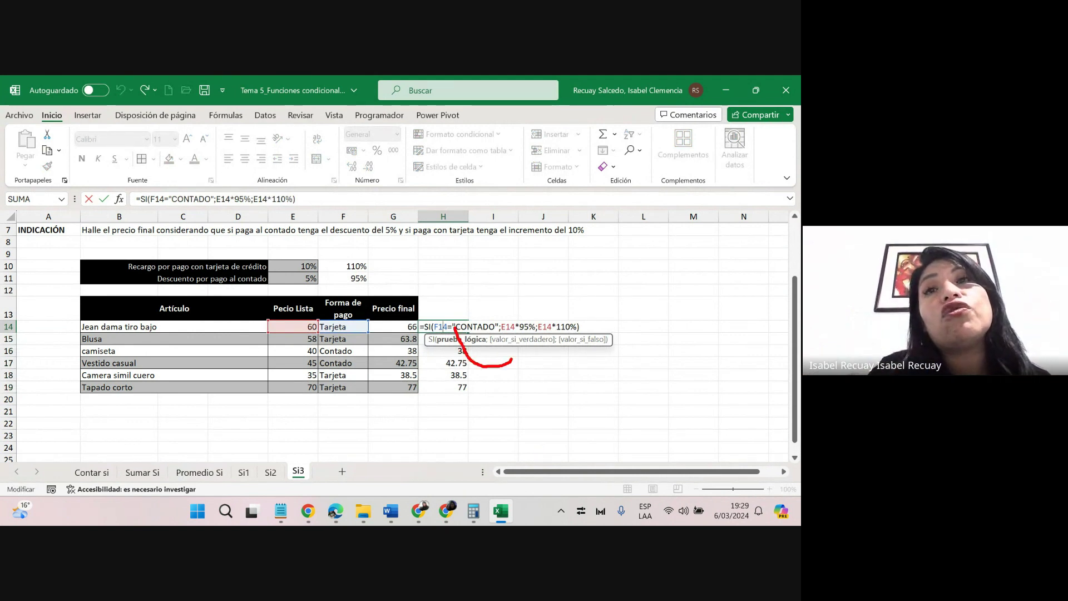
mouse_move(511, 361)
left_mouse_down()
mouse_move(506, 340)
mouse_move(493, 354)
mouse_move(558, 360)
left_mouse_up()
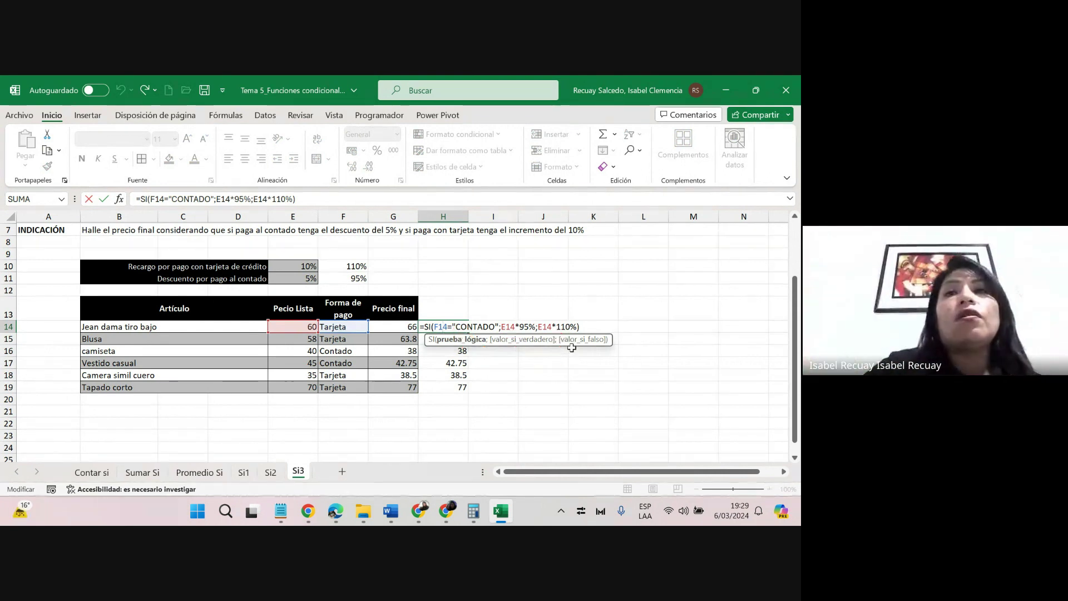
key("Return")
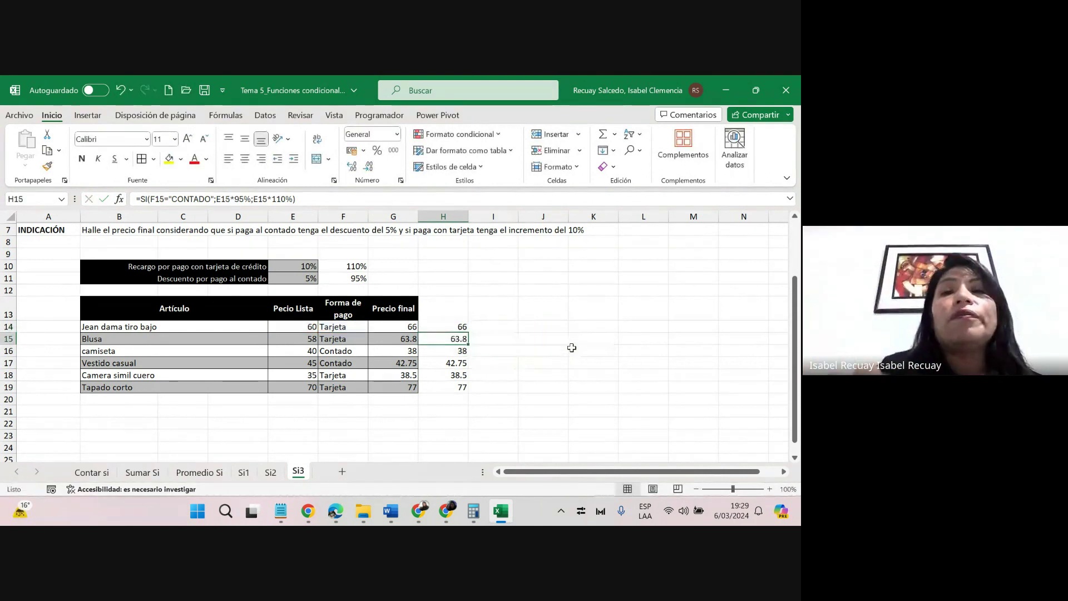
Switch to the Google Meet call and check the latest chat messages.
left_click(447, 512)
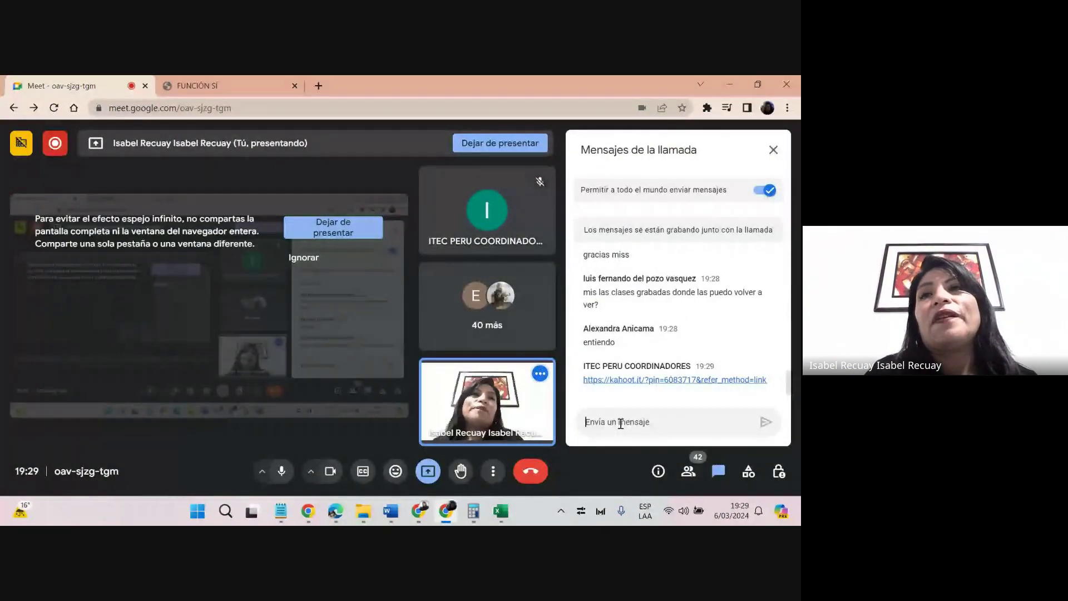